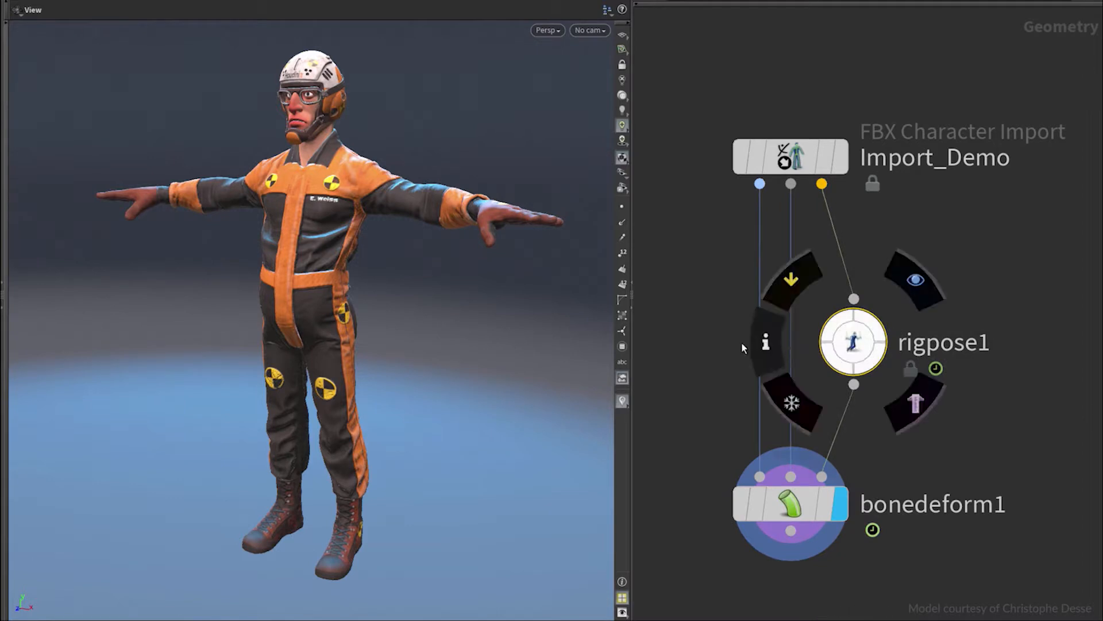
# Activate posing for the rigpose1 node and display the links between the rig's joints.
pyautogui.press('Return')
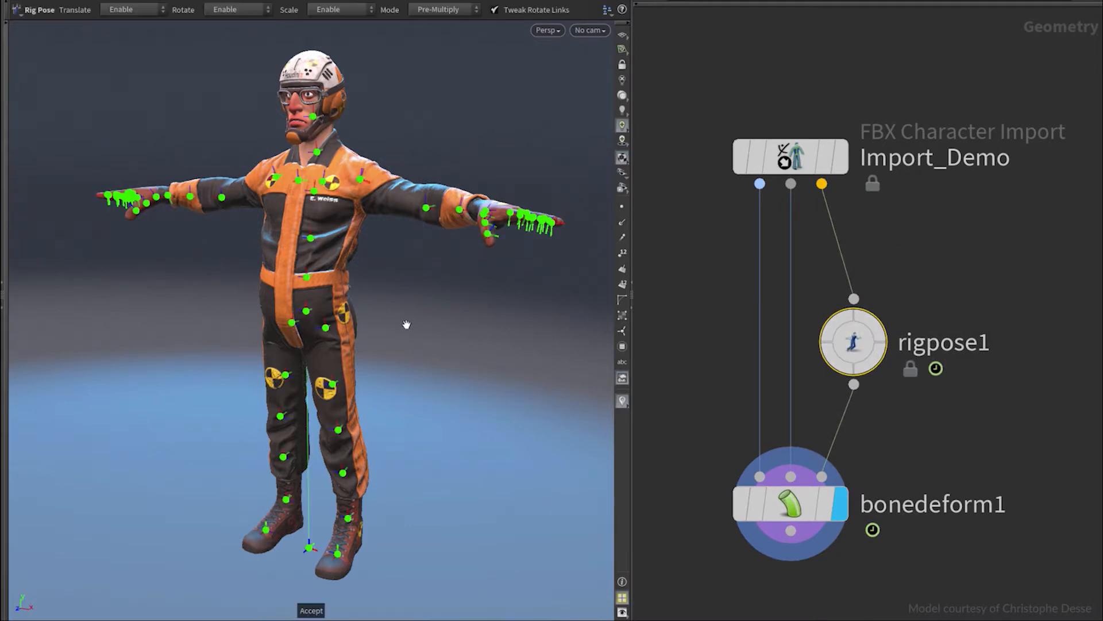
pyautogui.rightClick(406, 324)
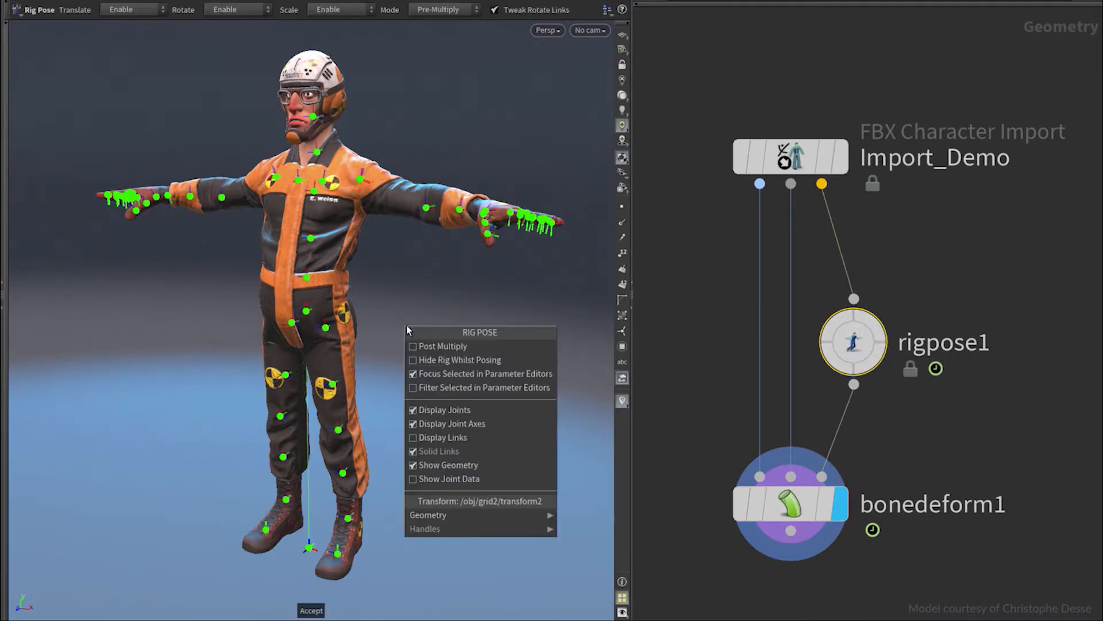
pyautogui.click(428, 438)
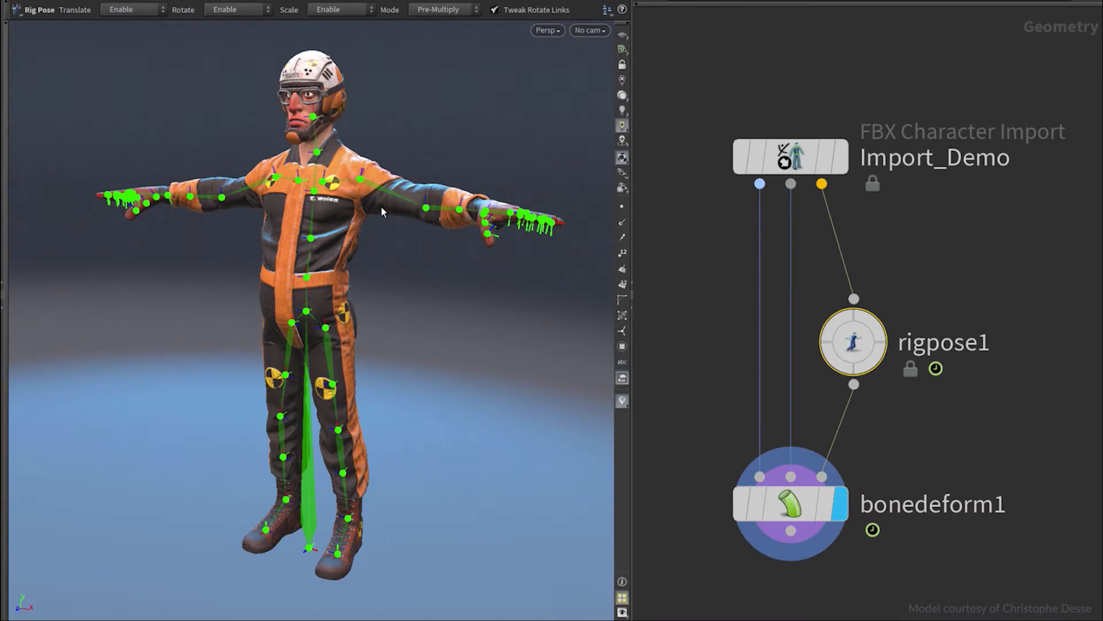
# Rotate the character's shoulder joints to lower both arms, and rotate the spine joint.
pyautogui.click(360, 180)
pyautogui.moveTo(561, 107); pyautogui.dragTo(478, 314)
pyautogui.click(292, 178)
pyautogui.moveTo(461, 201); pyautogui.dragTo(414, 157)
pyautogui.click(310, 253)
pyautogui.moveTo(217, 173); pyautogui.dragTo(188, 256)
# Rotate the character's hip and leg joints to swing one leg forward and up.
pyautogui.click(320, 350)
pyautogui.moveTo(345, 428); pyautogui.dragTo(361, 488)
pyautogui.keyDown('alt'); pyautogui.moveTo(344, 396); pyautogui.dragTo(210, 401); pyautogui.keyUp('alt')
pyautogui.click(233, 403)
pyautogui.moveTo(322, 356); pyautogui.dragTo(279, 417)
# Refine the walking pose by rotating the near arm, tilting the head forward and adjusting the raised foot.
pyautogui.moveTo(356, 219); pyautogui.dragTo(419, 210)
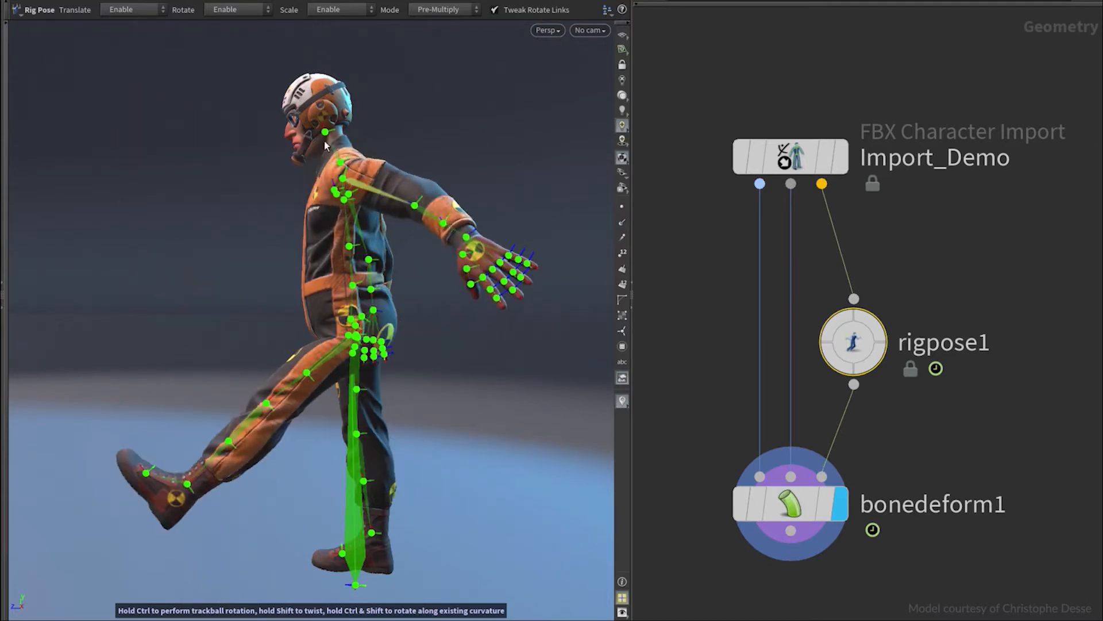
pyautogui.moveTo(333, 145)
pyautogui.mouseDown()
pyautogui.moveTo(381, 115)
pyautogui.moveTo(327, 143)
pyautogui.mouseUp()
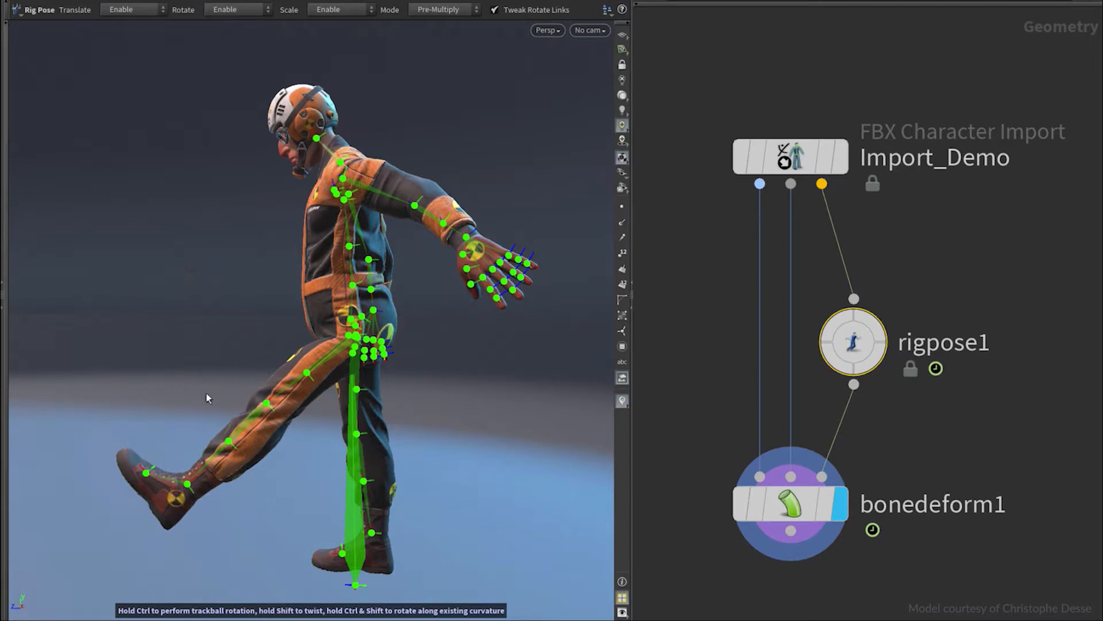
pyautogui.moveTo(172, 481); pyautogui.dragTo(167, 498)
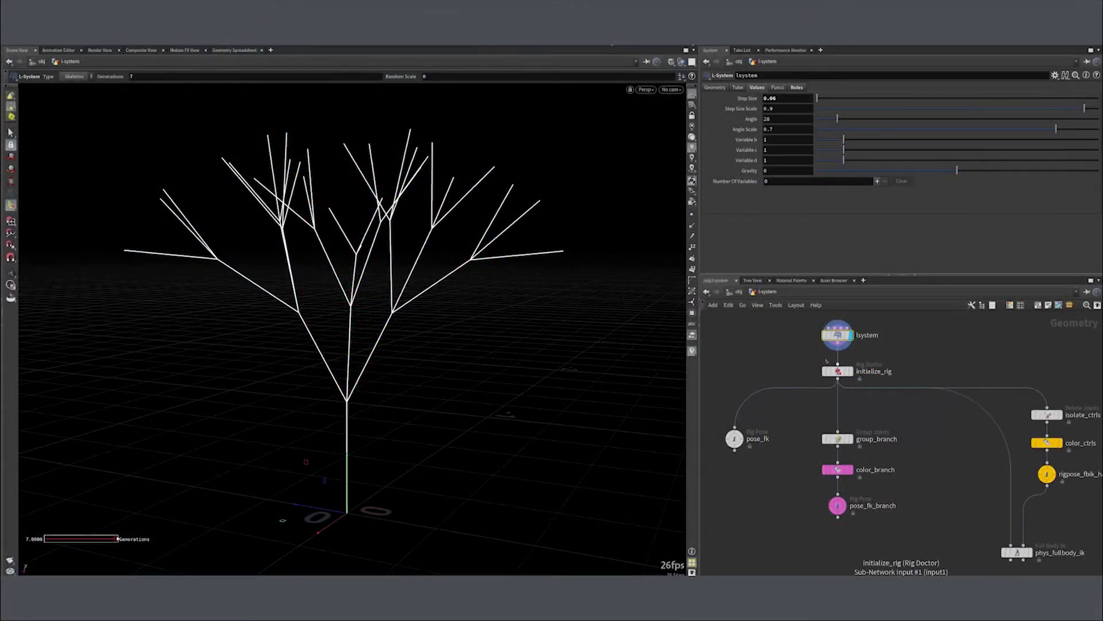
# Display initialize_rig, and in pose_fk rotate the tree's outer right branch joint about -46° and its parent fork joint about -47° around X.
pyautogui.click(850, 373)
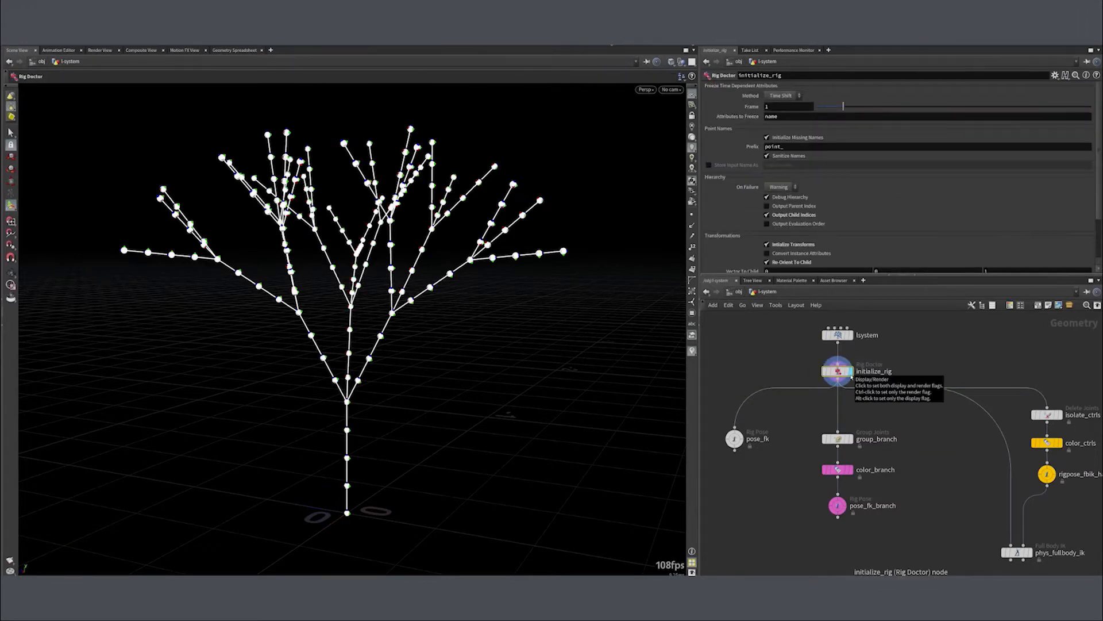
pyautogui.click(735, 441)
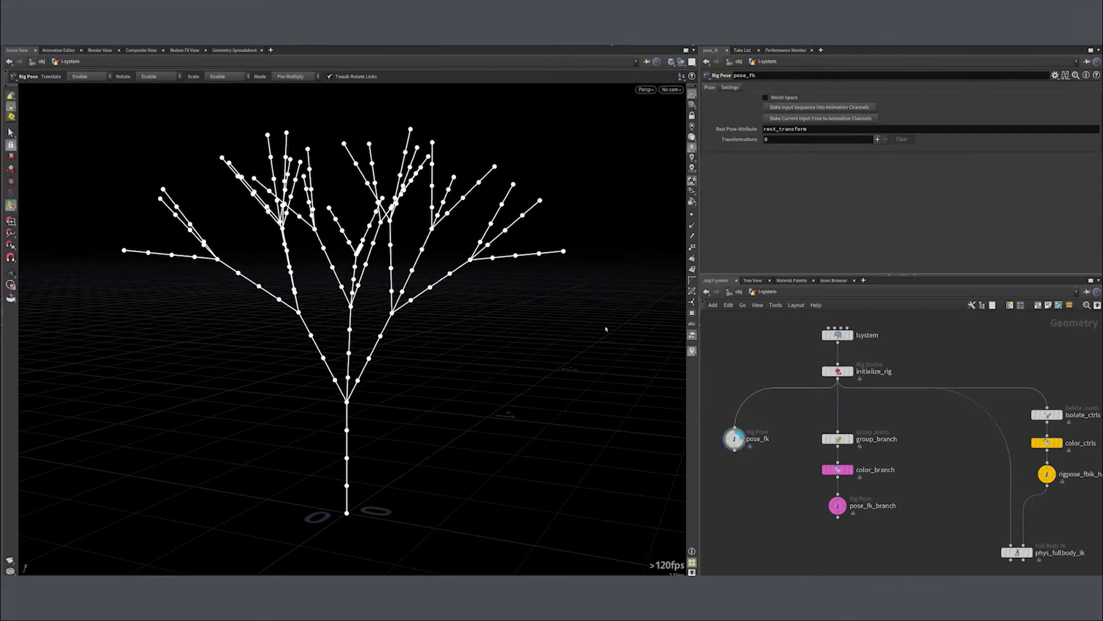
pyautogui.click(471, 260)
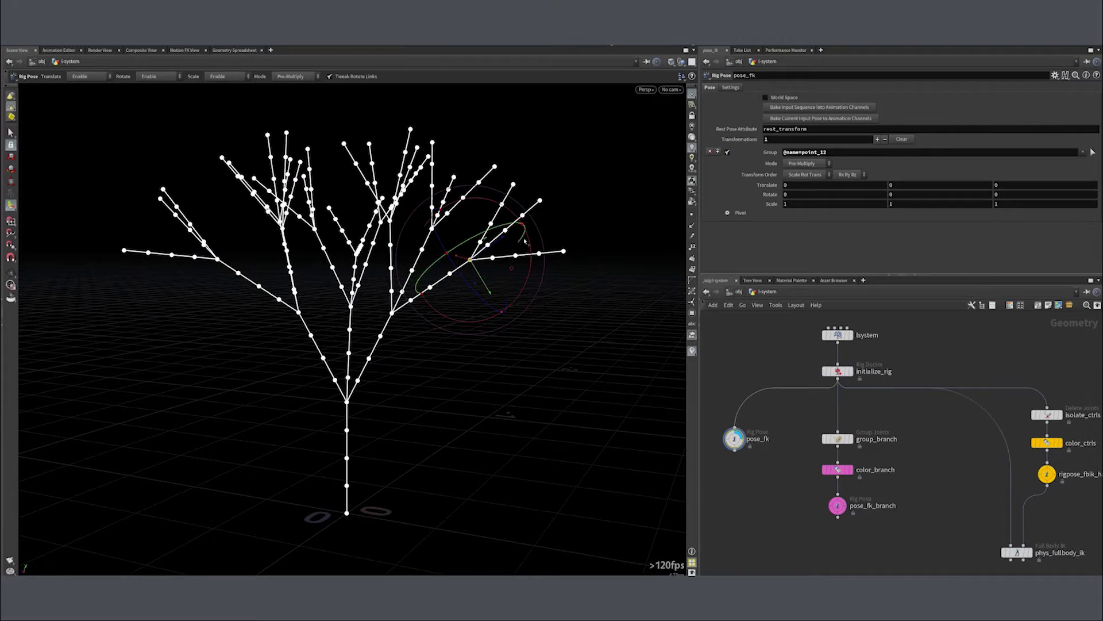
pyautogui.moveTo(530, 244); pyautogui.dragTo(449, 306)
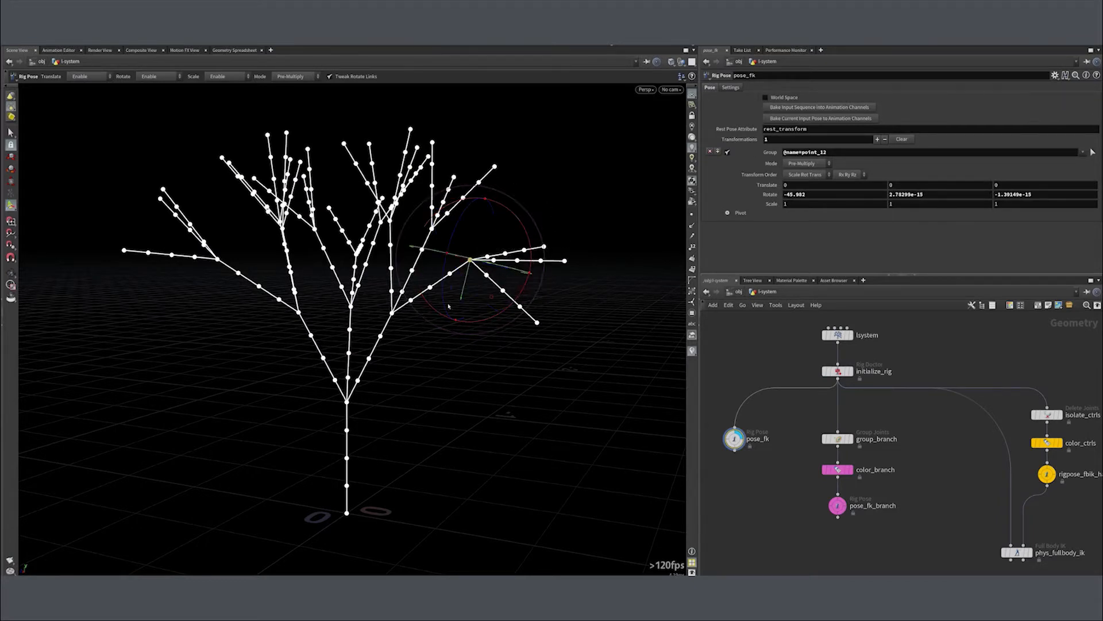
pyautogui.click(392, 314)
pyautogui.moveTo(448, 292); pyautogui.dragTo(472, 357)
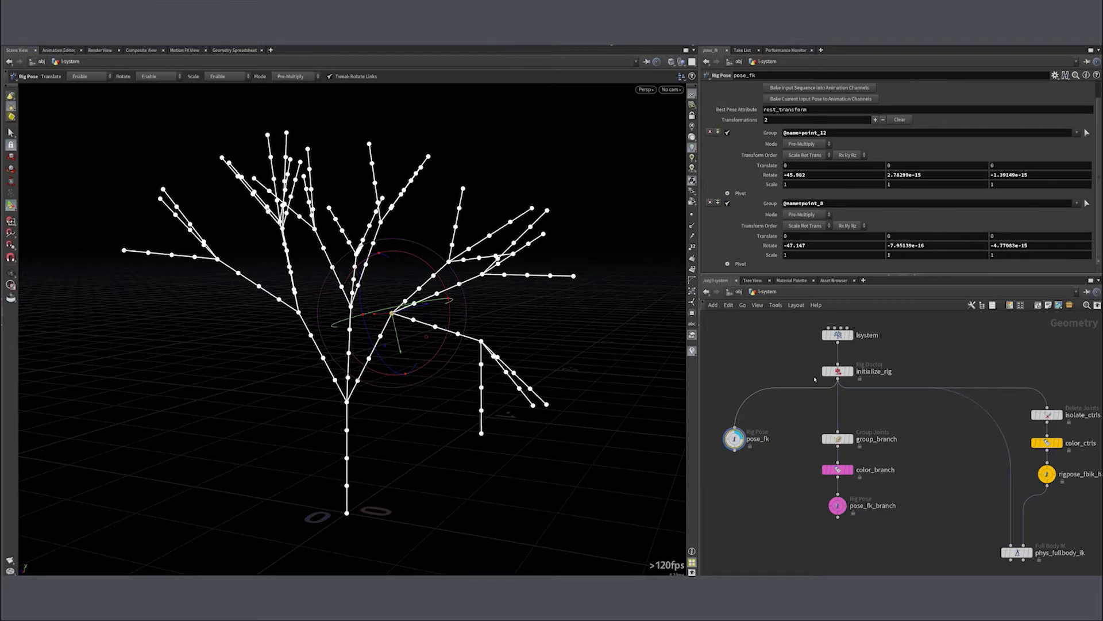
# Curl the magenta branch in pose_fk_branch by rotating the curl_branch group about 19.7° around X.
pyautogui.click(837, 505)
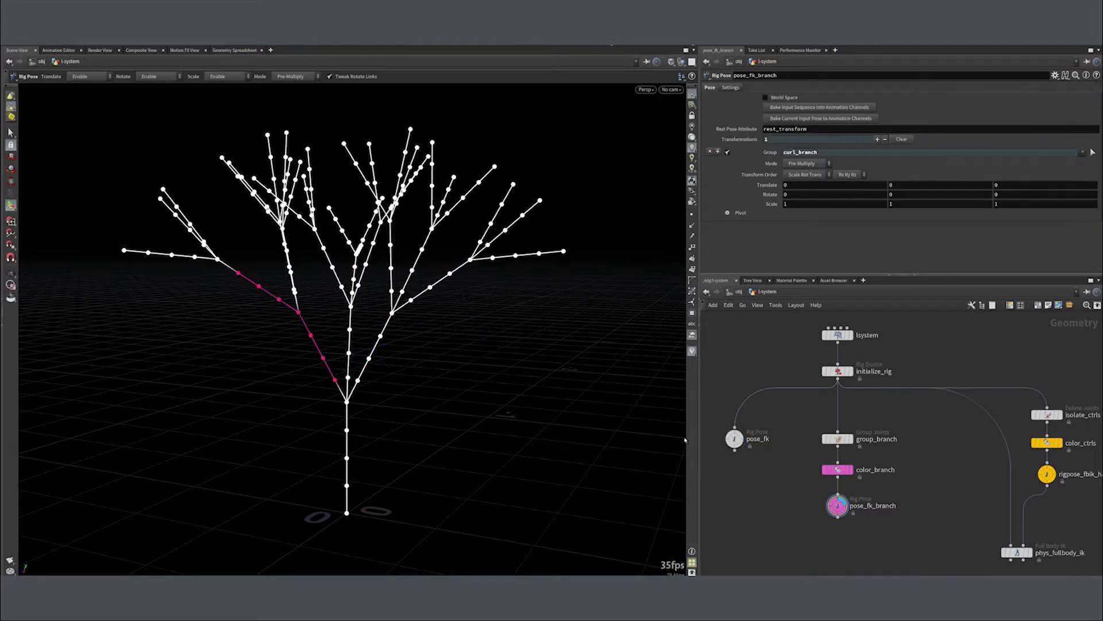
pyautogui.click(336, 380)
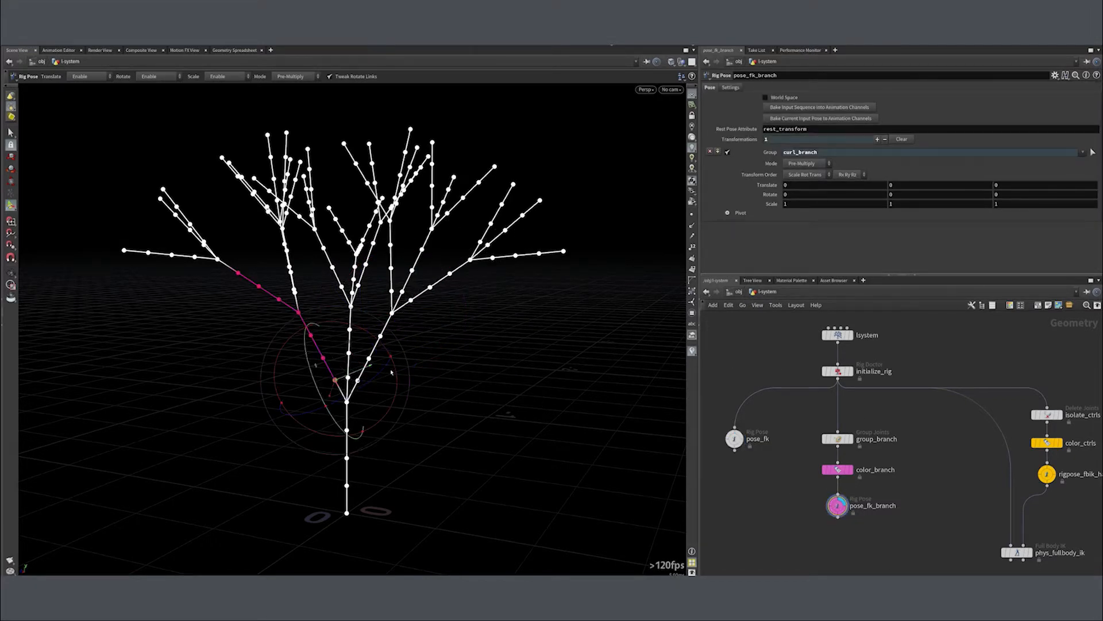
pyautogui.moveTo(396, 376); pyautogui.dragTo(389, 365)
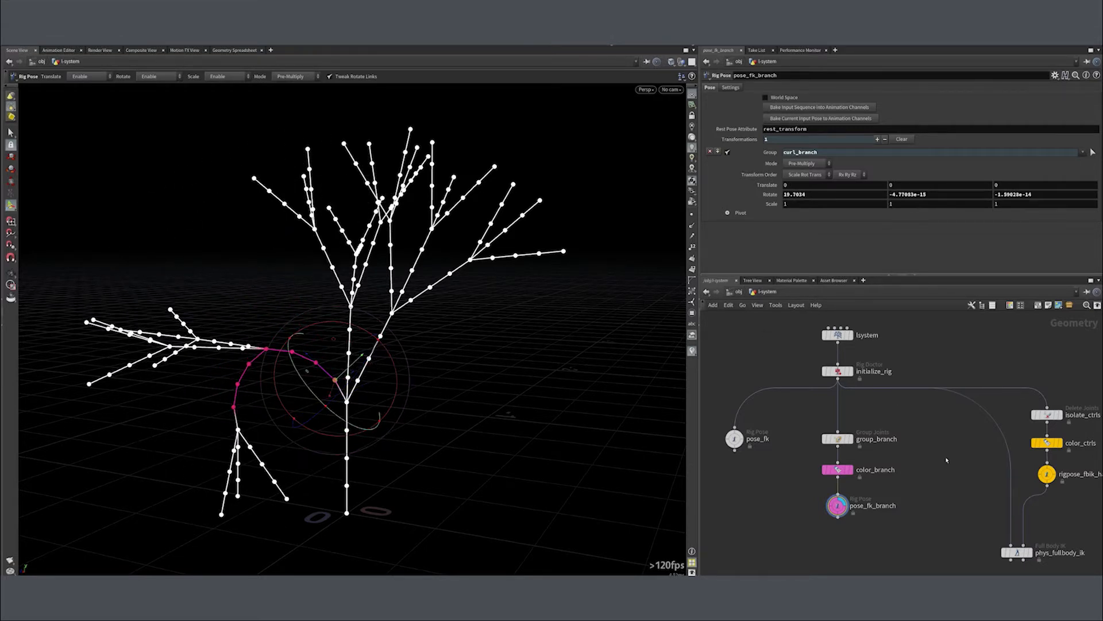
# With phys_fullbody_ik displayed, move the two orange handles of rigpose_fbik_handles inward and down to bend the tree.
pyautogui.moveTo(976, 469); pyautogui.dragTo(864, 456, button='middle')
pyautogui.moveTo(833, 509); pyautogui.dragTo(901, 549)
pyautogui.press('r')
pyautogui.moveTo(933, 482); pyautogui.dragTo(896, 441)
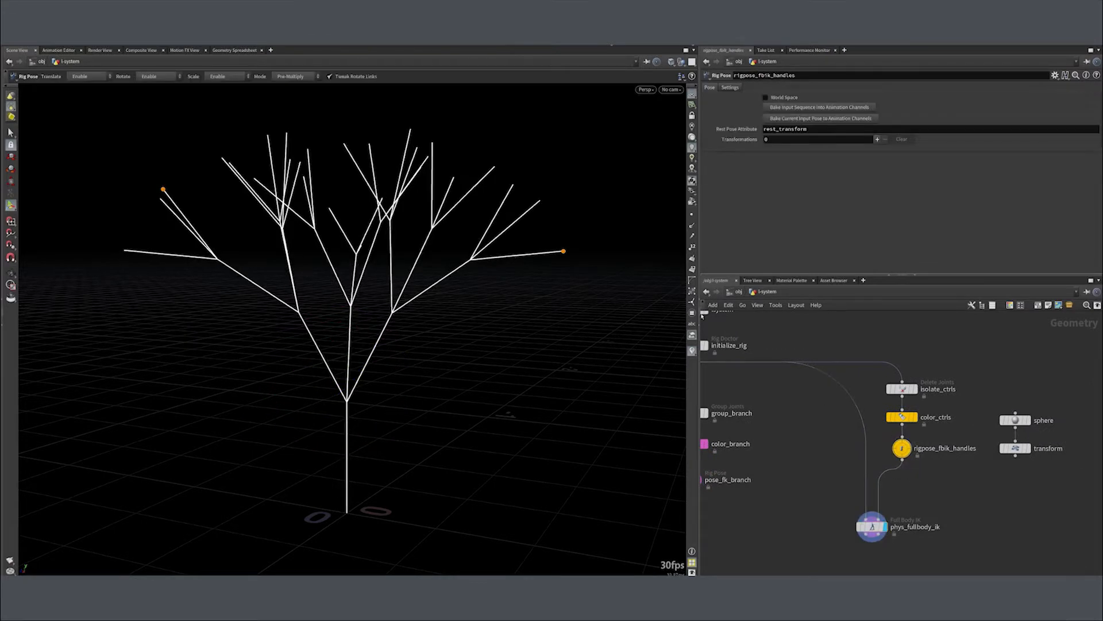
pyautogui.click(564, 251)
pyautogui.moveTo(564, 251); pyautogui.dragTo(469, 289)
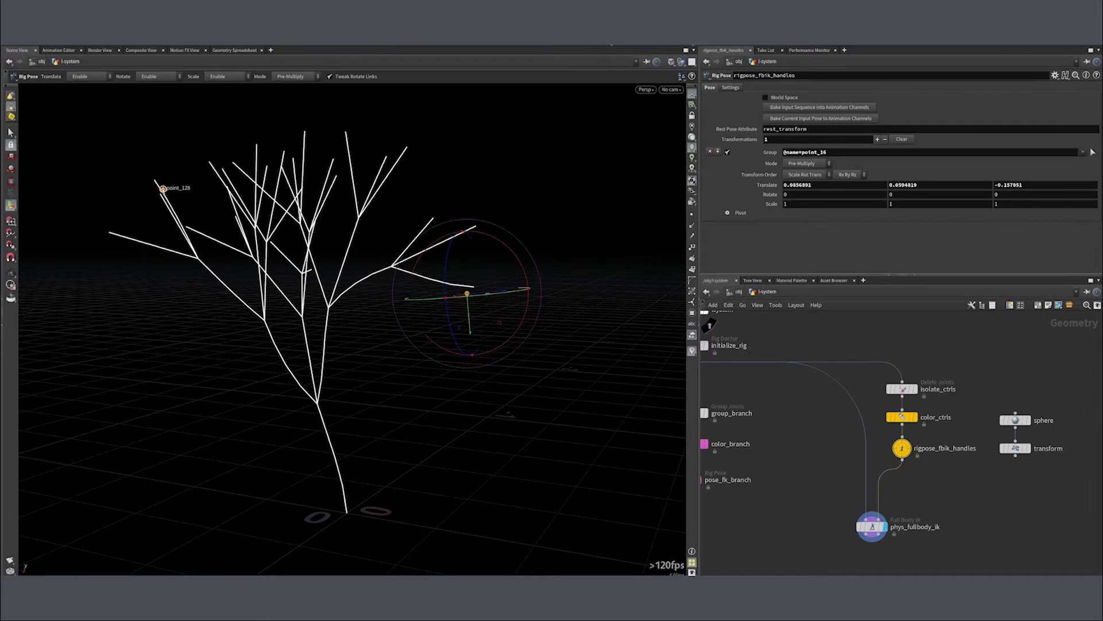
pyautogui.click(163, 190)
pyautogui.moveTo(163, 189); pyautogui.dragTo(96, 347)
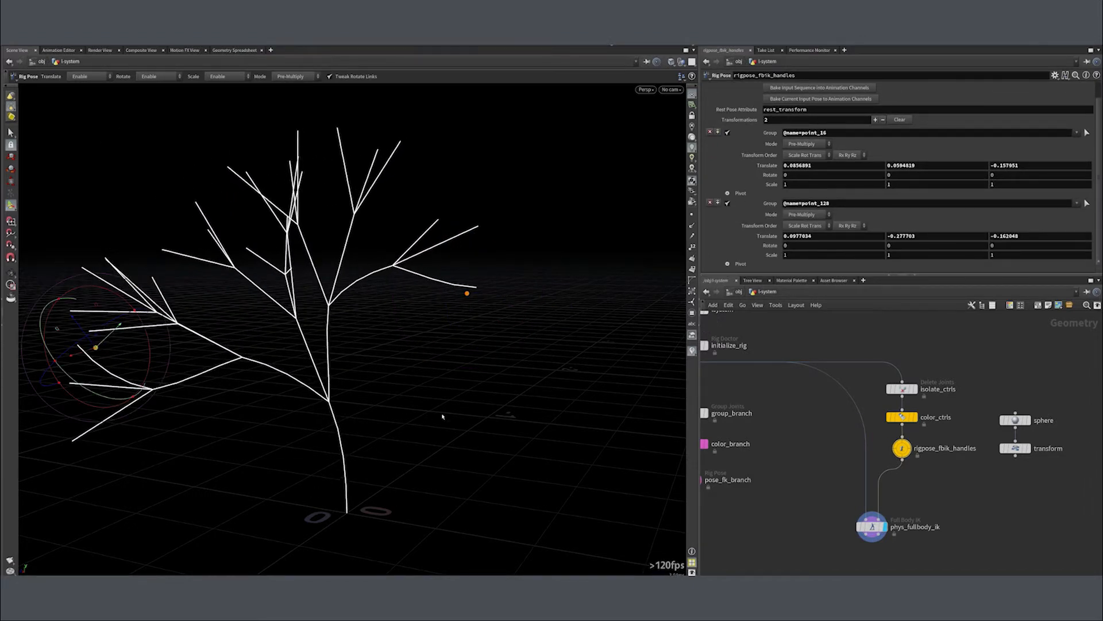
# Insert a Full Body IK Configure Joints node on the wire from initialize_rig to phys_fullbody_ik.
pyautogui.press('Tab')
pyautogui.write('fbik')
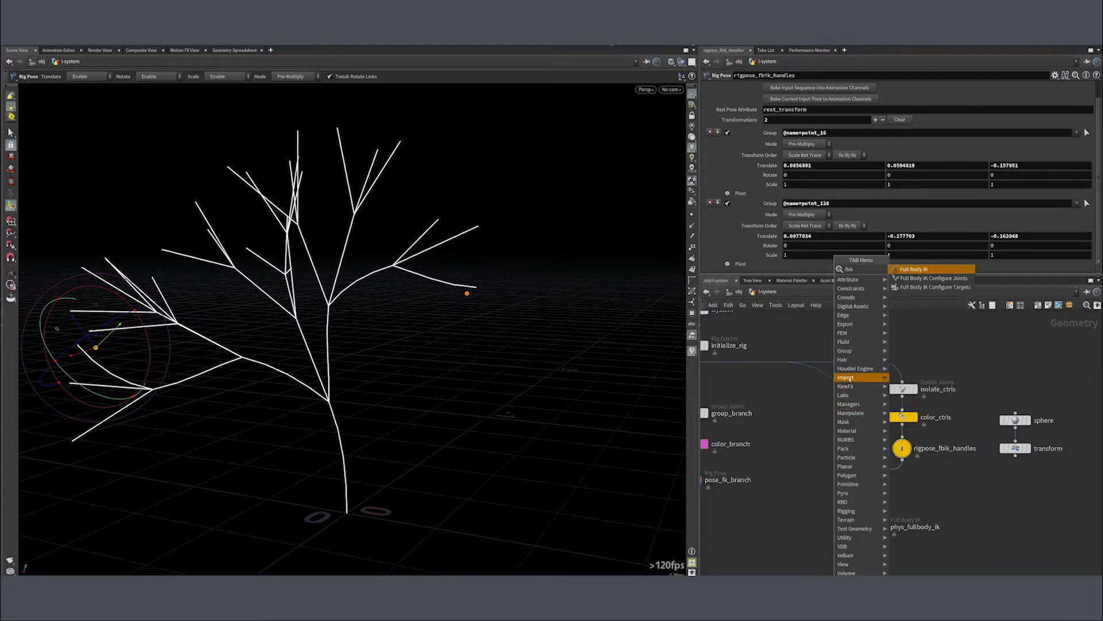
pyautogui.click(943, 279)
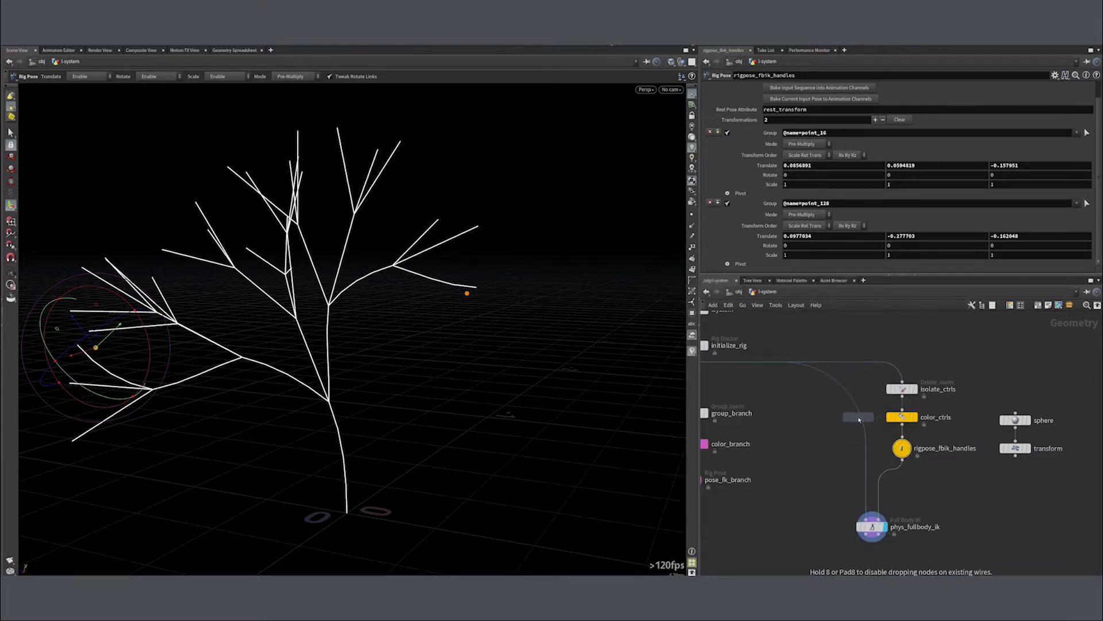
pyautogui.click(859, 419)
pyautogui.moveTo(858, 417); pyautogui.dragTo(819, 438)
# Add one joint configuration for trunk joints point_0 to point_4 and set its rotation weights to 0.1.
pyautogui.click(876, 104)
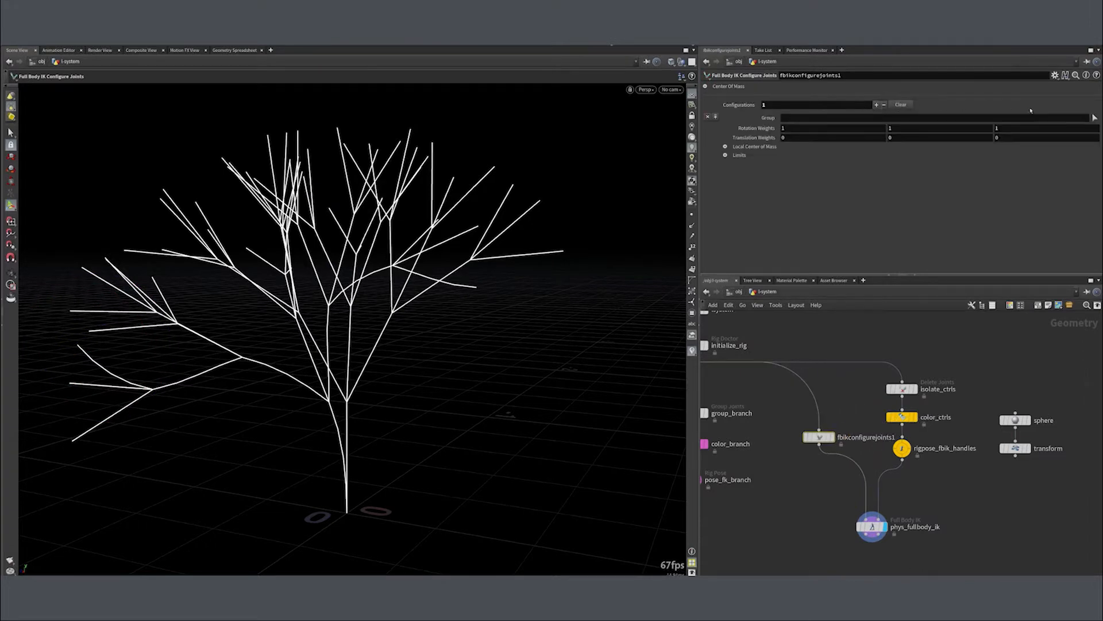
pyautogui.click(1094, 117)
pyautogui.moveTo(325, 403); pyautogui.dragTo(395, 540)
pyautogui.press('Return')
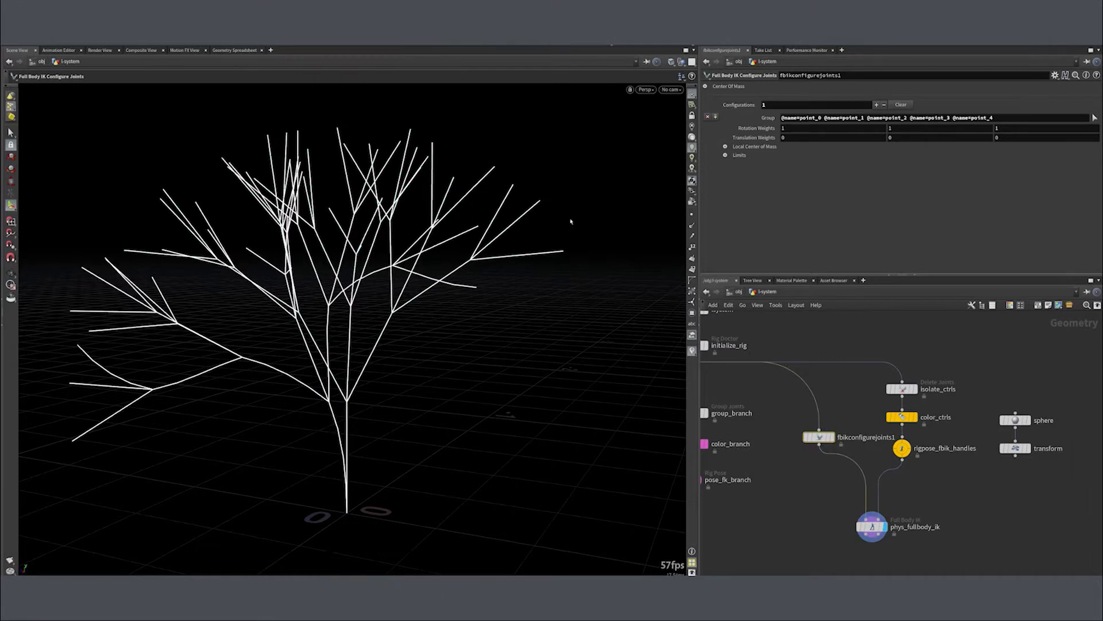
pyautogui.moveTo(746, 127)
pyautogui.mouseDown(button='middle')
pyautogui.moveTo(763, 177)
pyautogui.moveTo(763, 144)
pyautogui.moveTo(696, 144)
pyautogui.moveTo(764, 134)
pyautogui.mouseUp(button='middle')
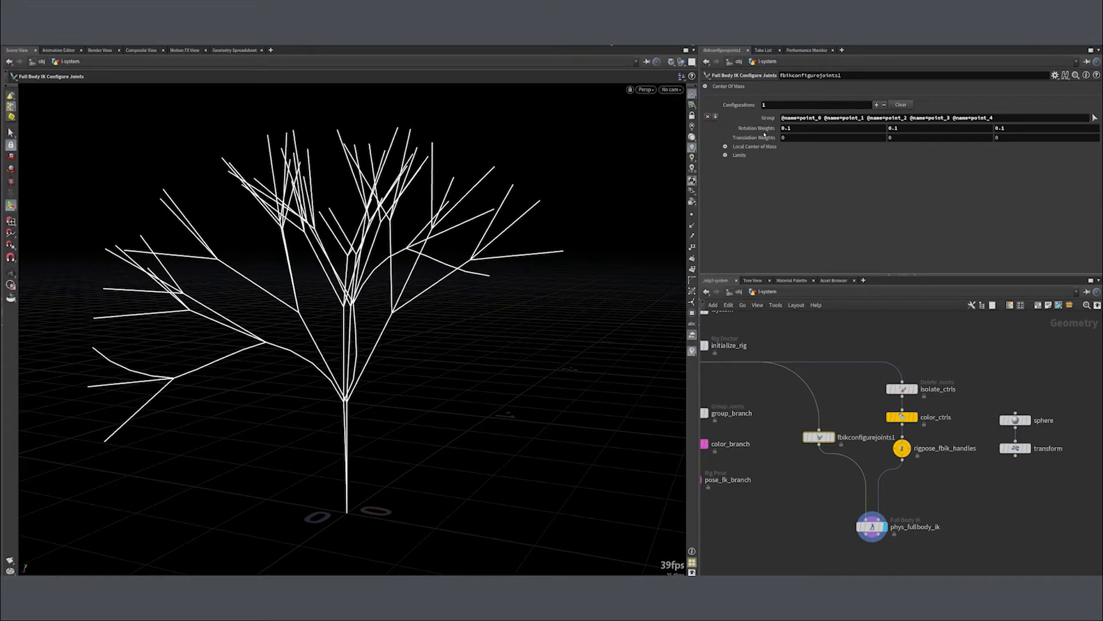
# Move the point_128 handle of rigpose_fbik_handles closer to the trunk.
pyautogui.click(902, 448)
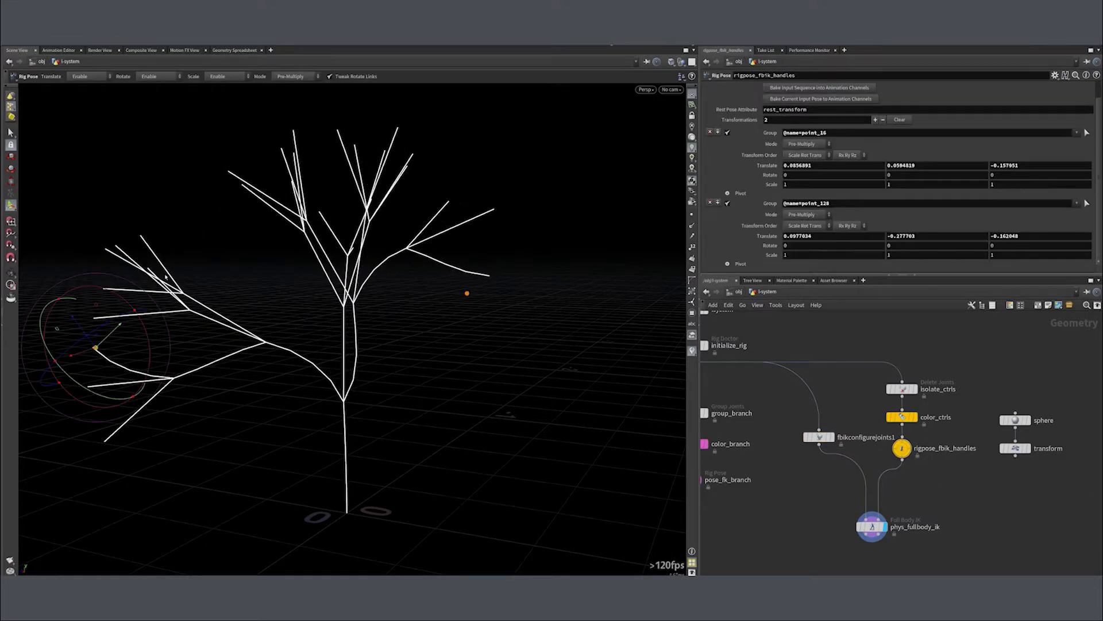
pyautogui.moveTo(90, 358); pyautogui.dragTo(221, 366)
# Insert a Ray node between rigpose_fbik_handles and phys_fullbody_ik, and connect the sphere's transform to its second input.
pyautogui.press('Tab')
pyautogui.write('ray')
pyautogui.click(1061, 269)
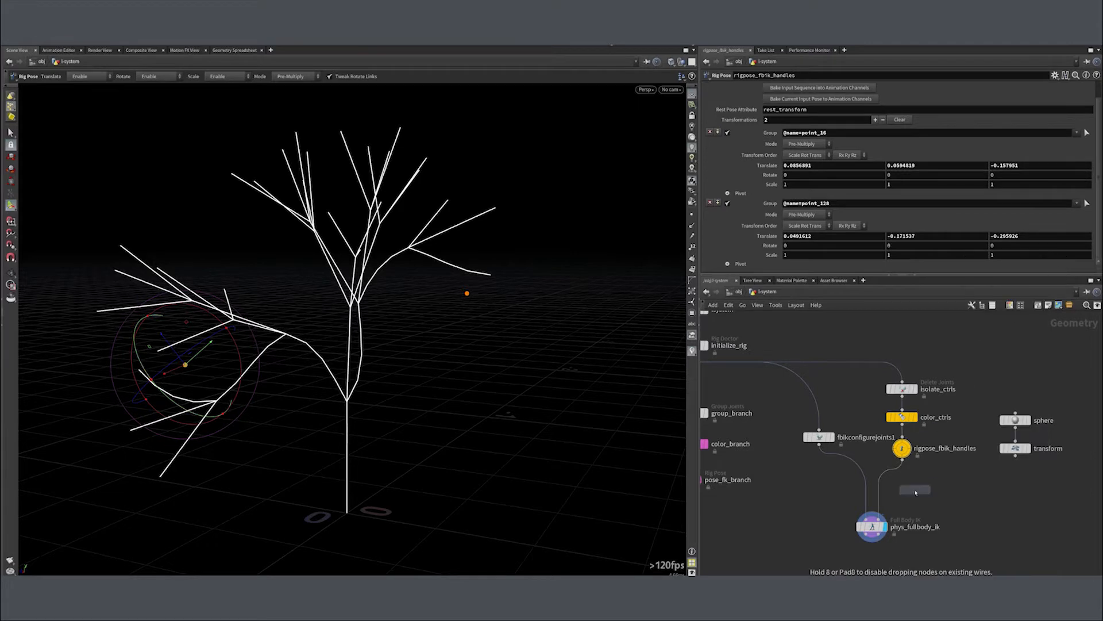
pyautogui.click(885, 476)
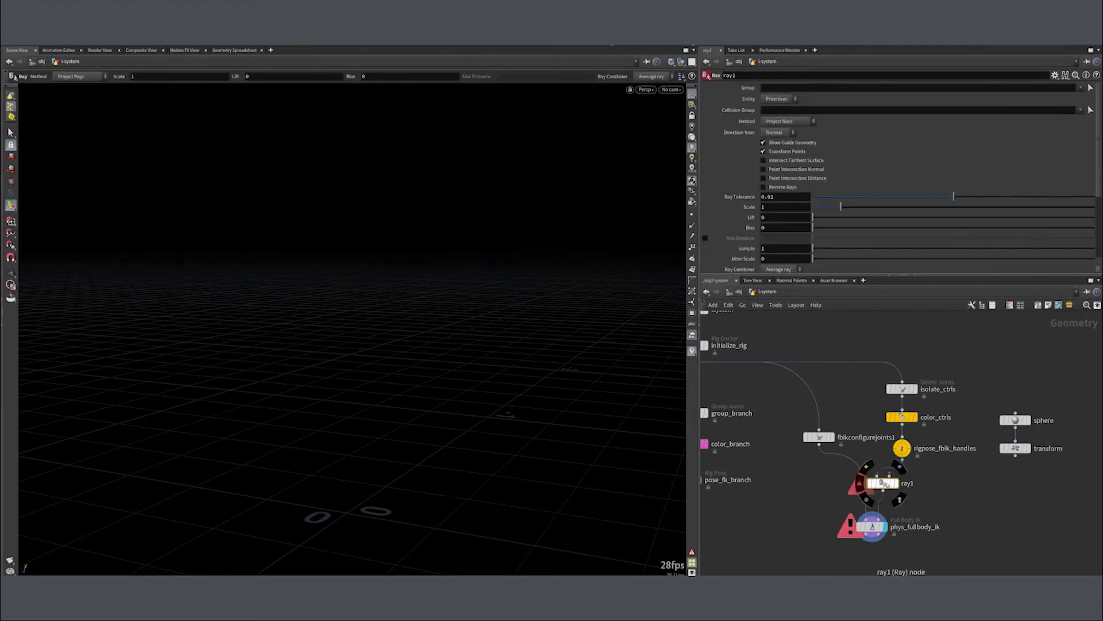
pyautogui.click(918, 478)
pyautogui.click(1014, 456)
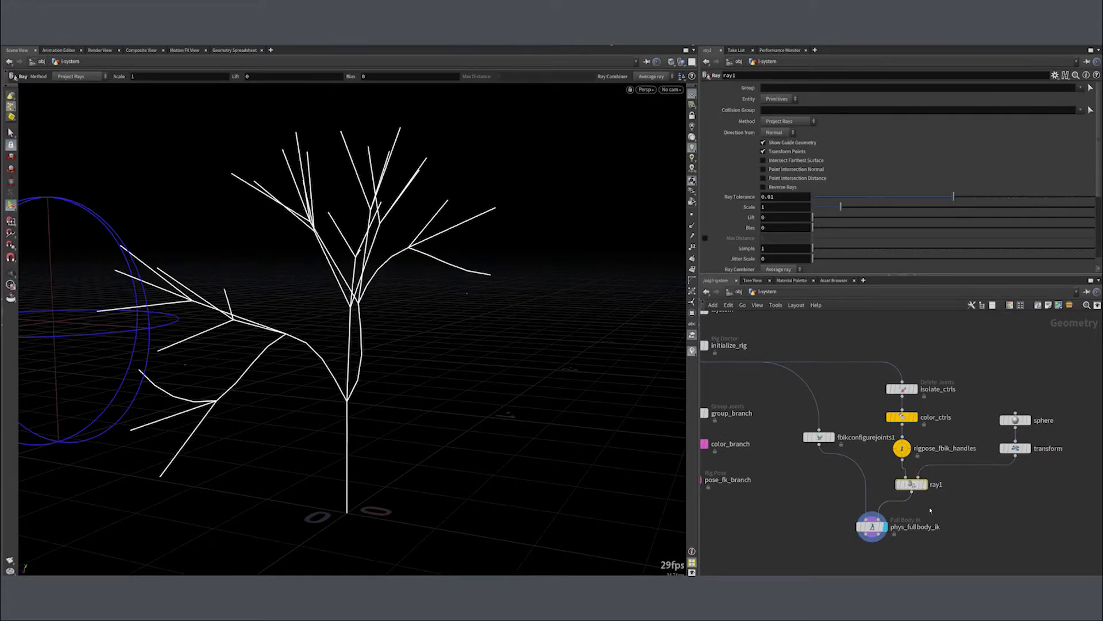
# Set the Ray node to Project Rays with its direction from a Vector, entering -1 for the ray direction.
pyautogui.click(783, 122)
pyautogui.click(803, 140)
pyautogui.click(785, 134)
pyautogui.click(776, 142)
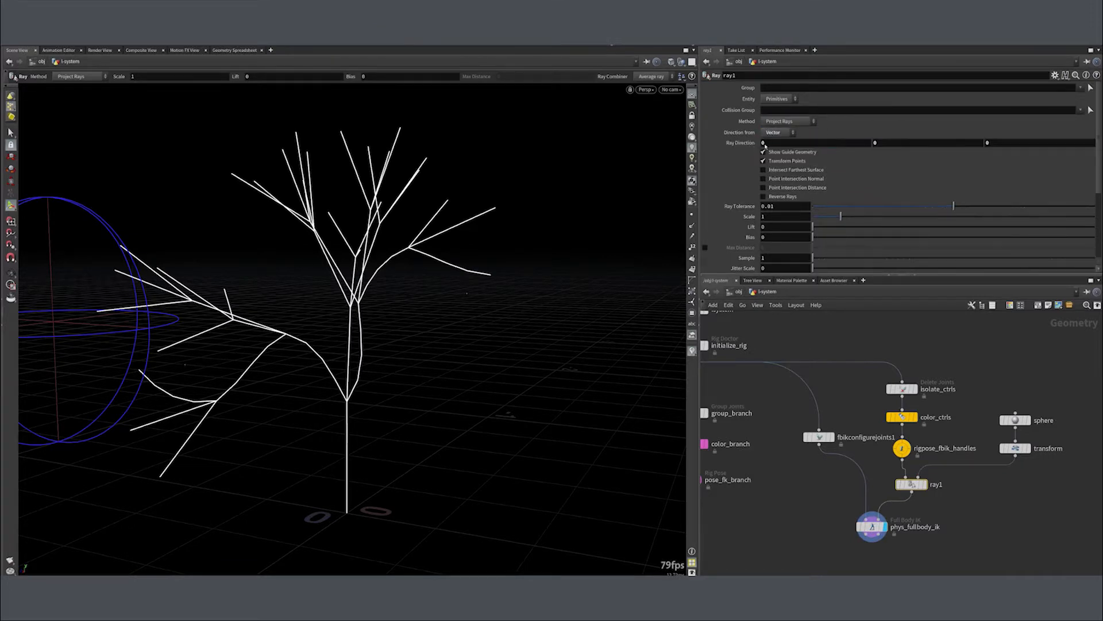
pyautogui.write('-1')
pyautogui.press('Return')
# Move the collision sphere toward the tree's branches with the transform node.
pyautogui.click(1015, 449)
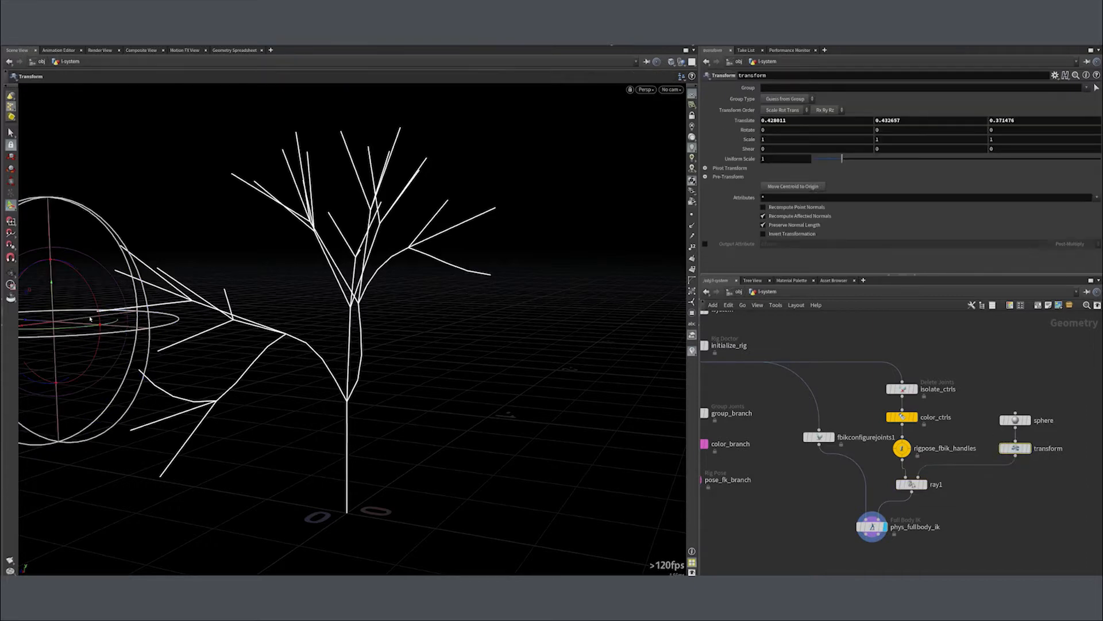
pyautogui.moveTo(56, 322); pyautogui.dragTo(167, 347)
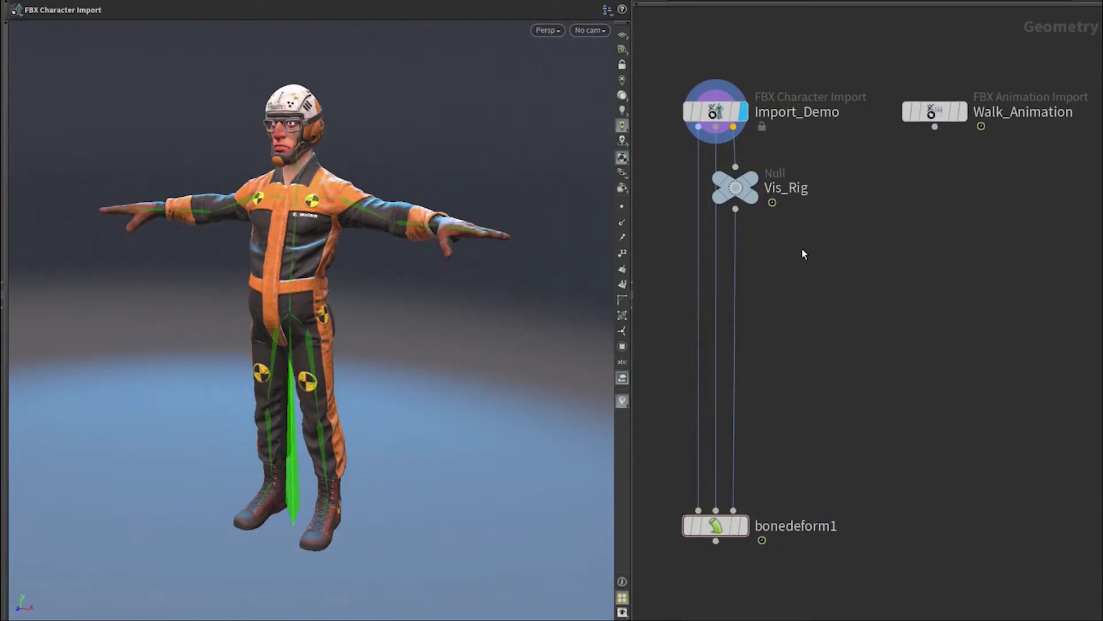
# Display the Vis_Rig skeleton and the Walk_Animation skeleton in turn to compare them.
pyautogui.click(751, 181)
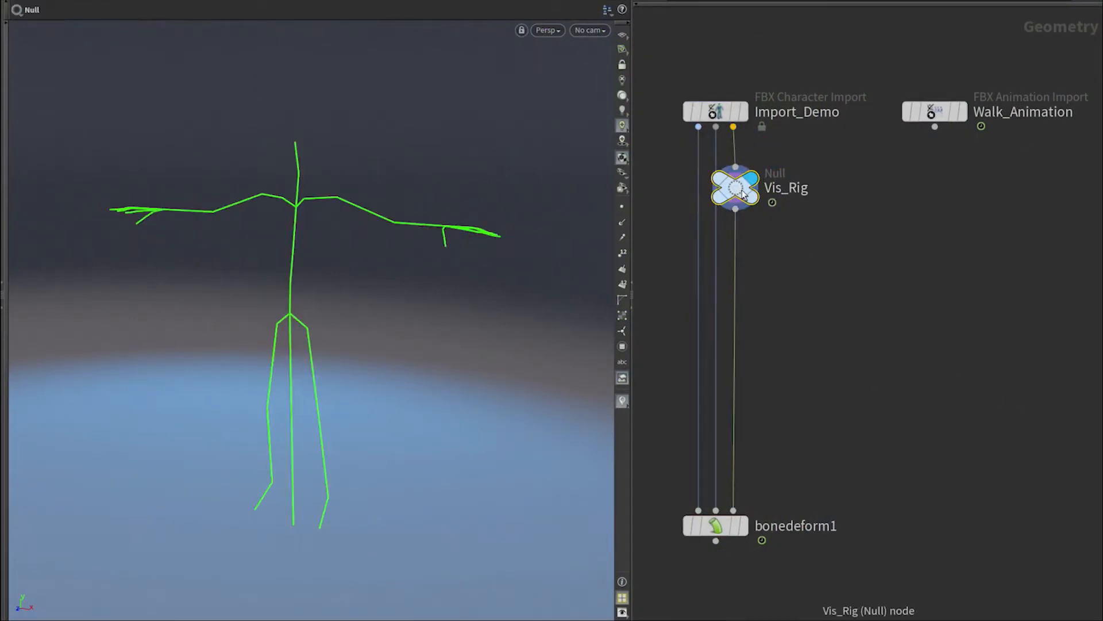
pyautogui.click(961, 113)
pyautogui.click(948, 113)
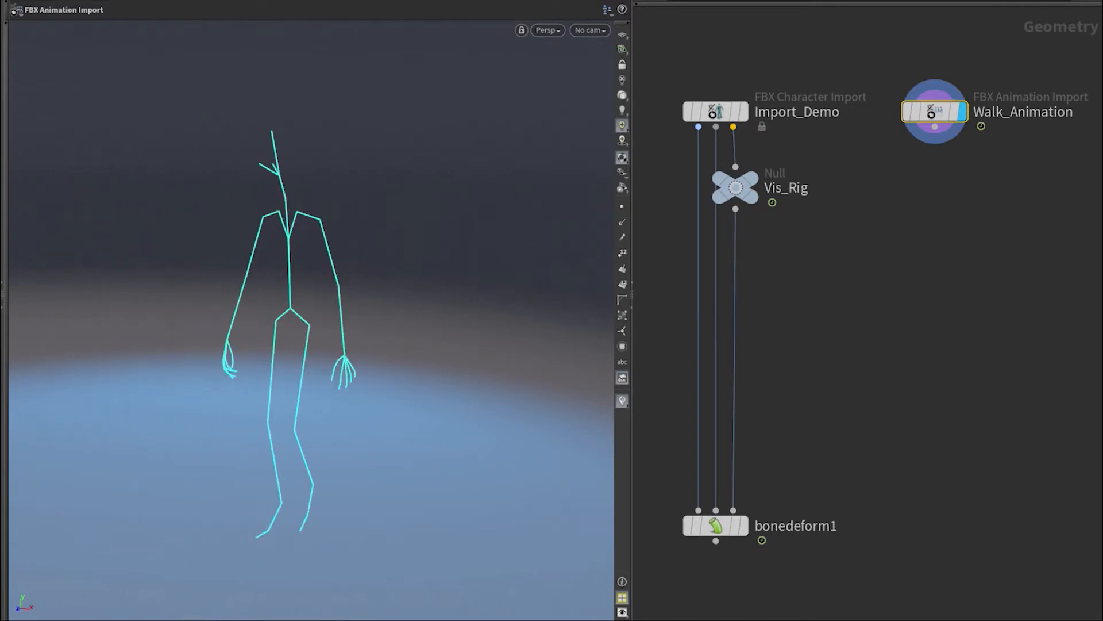
# Add a Rig Match Pose node after Vis_Rig and connect Walk_Animation to its second input.
pyautogui.moveTo(735, 209); pyautogui.dragTo(813, 277)
pyautogui.write('rigmatc')
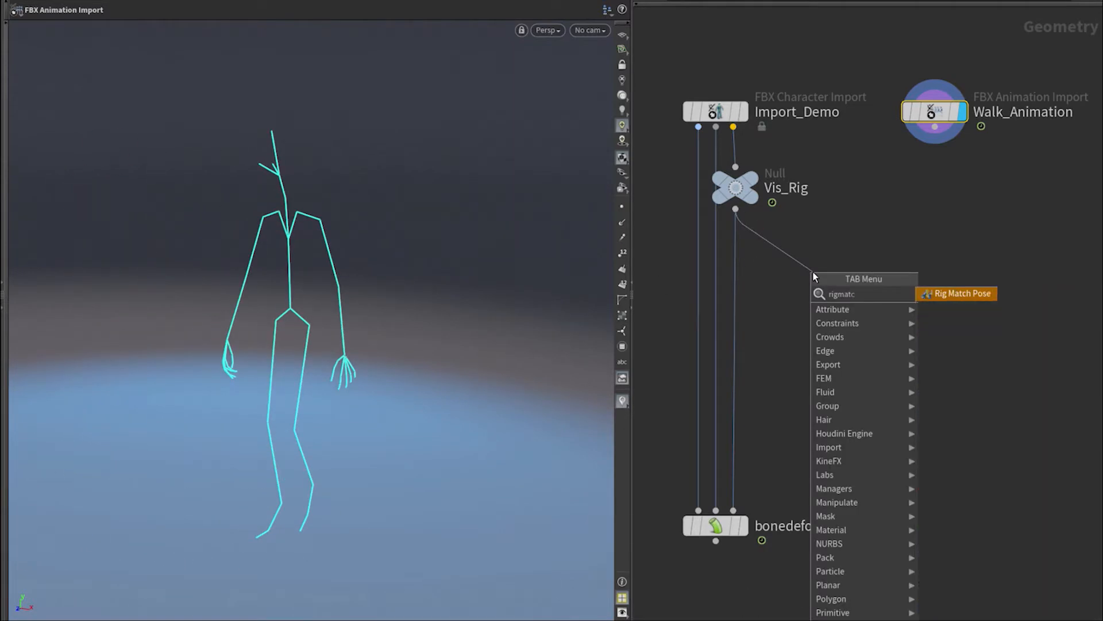
pyautogui.press('Return')
pyautogui.click(814, 274)
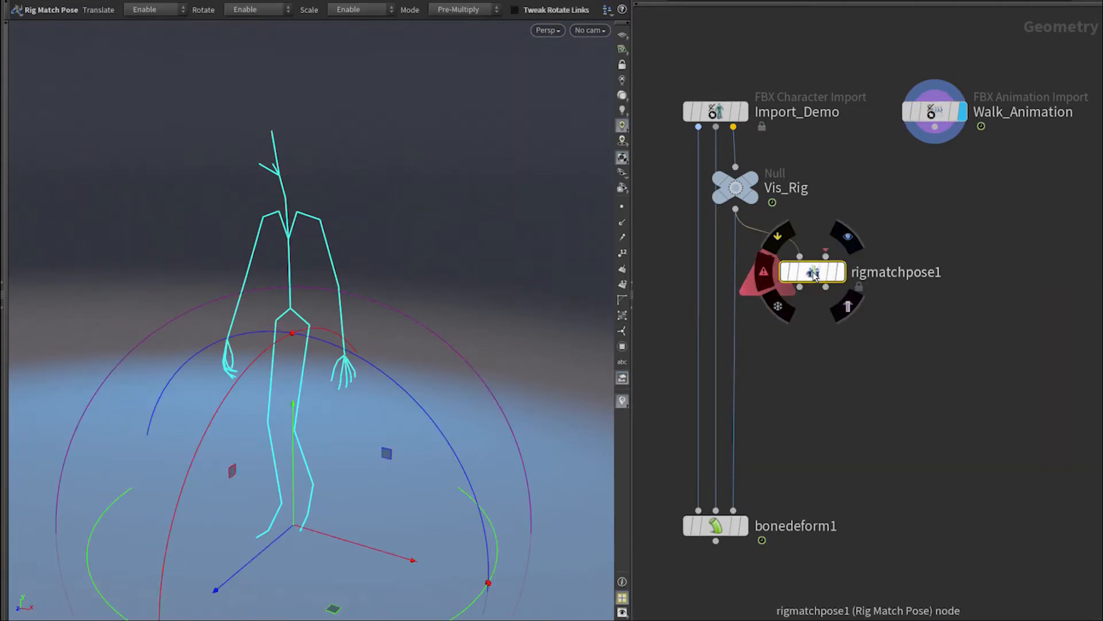
pyautogui.moveTo(825, 256); pyautogui.dragTo(934, 128)
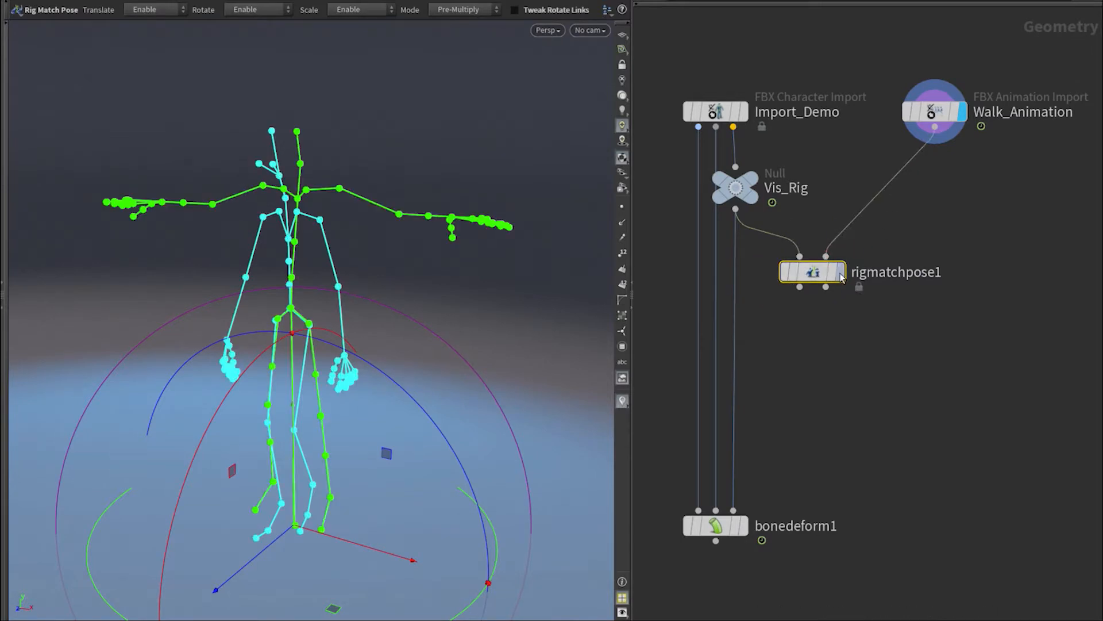
# Display rigmatchpose1, select a spine joint on the green character skeleton and enable Tweak Rotate Links.
pyautogui.press('r')
pyautogui.moveTo(285, 477)
pyautogui.keyDown('alt'); pyautogui.mouseDown()
pyautogui.moveTo(340, 480)
pyautogui.moveTo(304, 470)
pyautogui.mouseUp(); pyautogui.keyUp('alt')
pyautogui.keyDown('alt'); pyautogui.moveTo(304, 470); pyautogui.dragTo(309, 309, button='right'); pyautogui.keyUp('alt')
pyautogui.keyDown('alt'); pyautogui.moveTo(309, 309); pyautogui.dragTo(305, 498, button='middle'); pyautogui.keyUp('alt')
pyautogui.click(296, 268)
pyautogui.moveTo(108, 255); pyautogui.dragTo(135, 196)
pyautogui.keyDown('alt'); pyautogui.moveTo(286, 560); pyautogui.dragTo(374, 550); pyautogui.keyUp('alt')
pyautogui.keyDown('alt'); pyautogui.moveTo(374, 549); pyautogui.dragTo(487, 546, button='middle'); pyautogui.keyUp('alt')
pyautogui.click(515, 10)
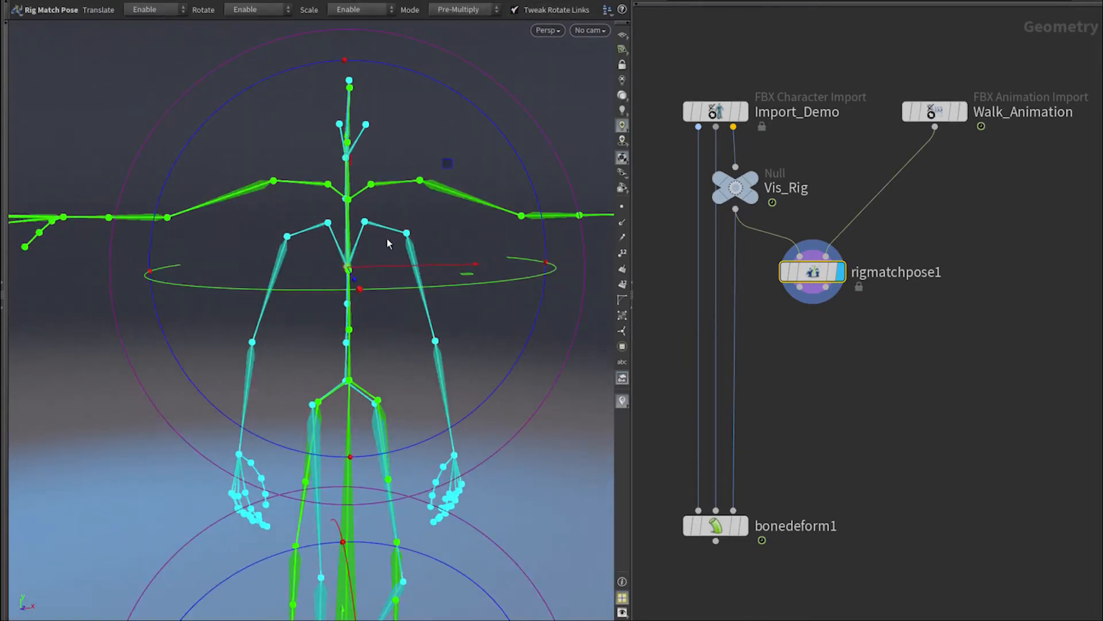
# Rotate the upper-body joints of the cyan walk skeleton to raise both arms toward the green skeleton's T-pose.
pyautogui.moveTo(371, 221); pyautogui.dragTo(299, 220)
pyautogui.moveTo(256, 250); pyautogui.dragTo(244, 234)
pyautogui.moveTo(160, 269); pyautogui.dragTo(157, 254)
pyautogui.moveTo(436, 261); pyautogui.dragTo(461, 237)
pyautogui.moveTo(551, 279); pyautogui.dragTo(554, 266)
# Rotate the cyan walk skeleton's leg joints to line up with the green character skeleton's legs.
pyautogui.keyDown('alt'); pyautogui.moveTo(357, 471); pyautogui.dragTo(304, 396); pyautogui.keyUp('alt')
pyautogui.moveTo(271, 276); pyautogui.dragTo(292, 273)
pyautogui.moveTo(320, 404); pyautogui.dragTo(293, 415)
pyautogui.keyDown('alt'); pyautogui.moveTo(268, 489); pyautogui.dragTo(230, 434); pyautogui.keyUp('alt')
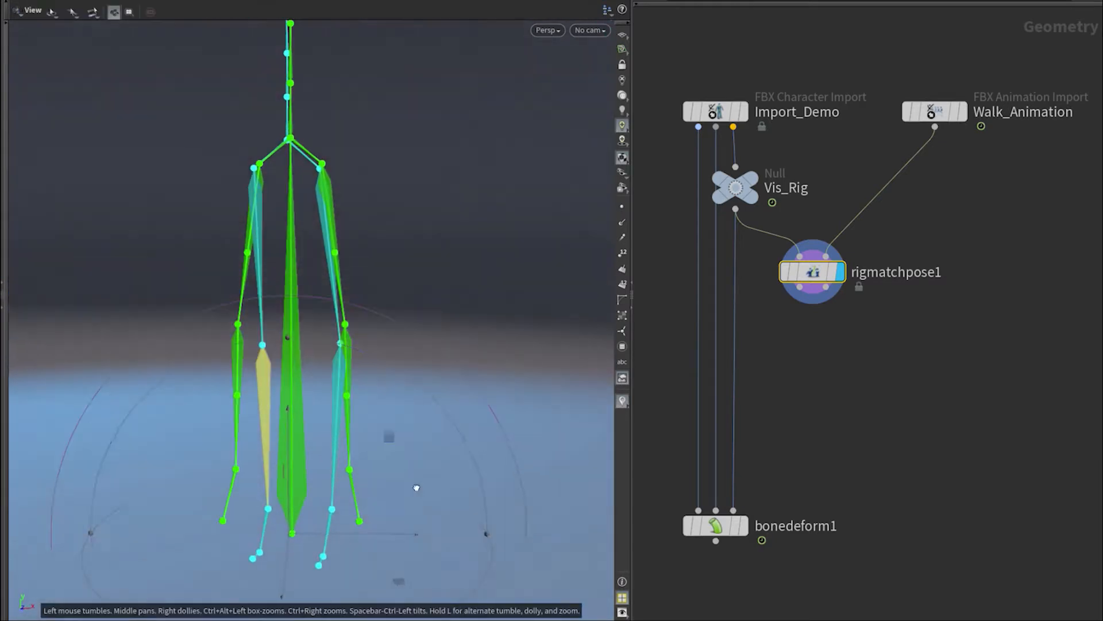
pyautogui.scroll(-4, 278, 465)
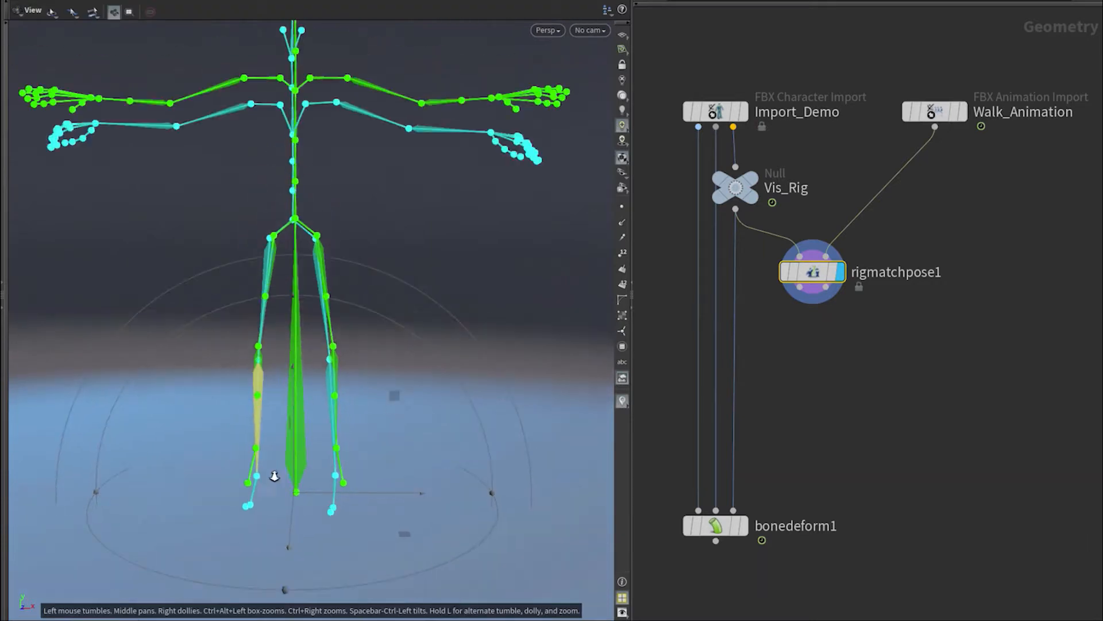
# Refine the rotation of the cyan walk skeleton's arm joints to follow the green skeleton's arms more closely.
pyautogui.keyDown('alt'); pyautogui.moveTo(297, 227); pyautogui.dragTo(308, 298, button='middle'); pyautogui.keyUp('alt')
pyautogui.keyDown('alt'); pyautogui.moveTo(308, 297); pyautogui.dragTo(308, 435); pyautogui.keyUp('alt')
pyautogui.moveTo(410, 302); pyautogui.dragTo(418, 291)
pyautogui.moveTo(220, 279); pyautogui.dragTo(218, 271)
pyautogui.moveTo(151, 291); pyautogui.dragTo(148, 283)
pyautogui.keyDown('alt'); pyautogui.moveTo(322, 454); pyautogui.dragTo(293, 376); pyautogui.keyUp('alt')
# Add a Map Points node fed by both rigmatchpose1 outputs and set its Target Guide Offset to 0, 0, -1.
pyautogui.moveTo(799, 287); pyautogui.dragTo(798, 350)
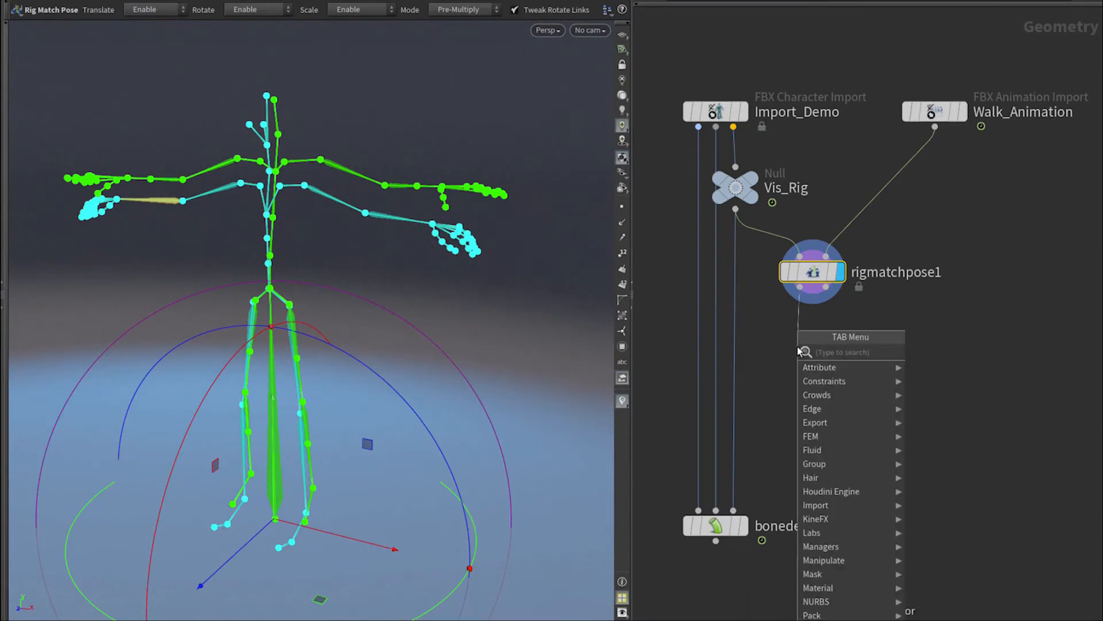
pyautogui.write('map points')
pyautogui.press('Return')
pyautogui.moveTo(800, 351); pyautogui.dragTo(812, 372)
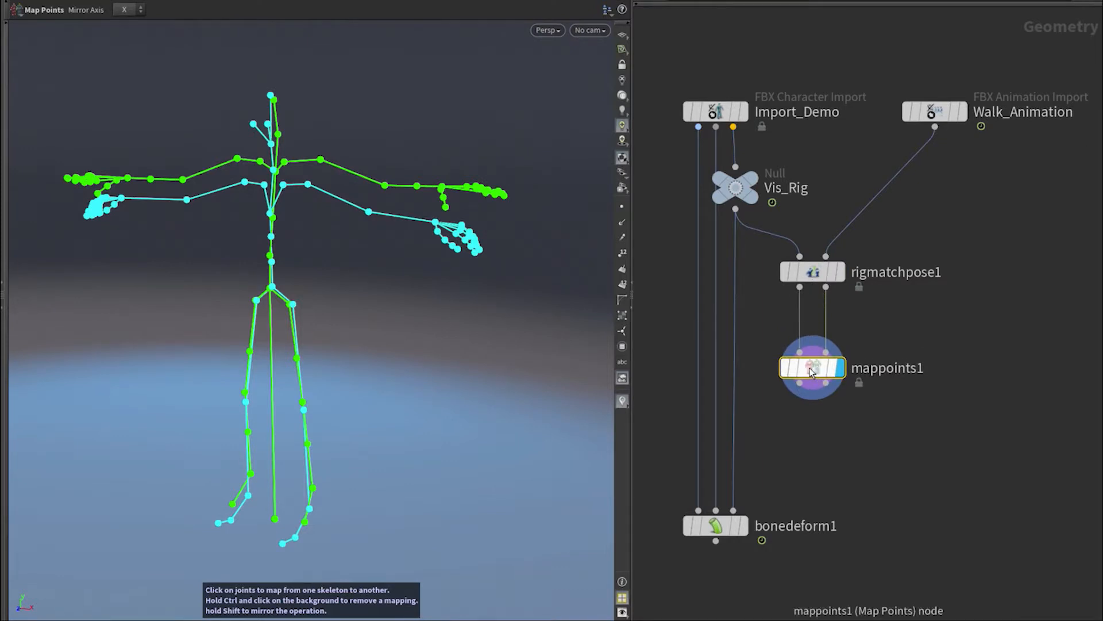
pyautogui.press('p')
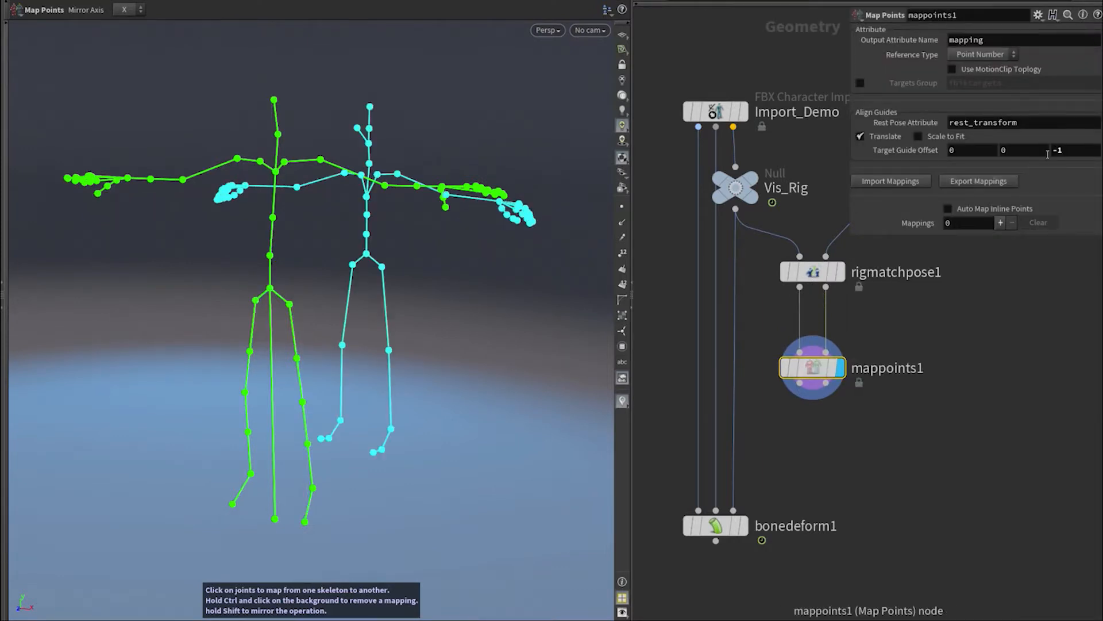
pyautogui.press('p')
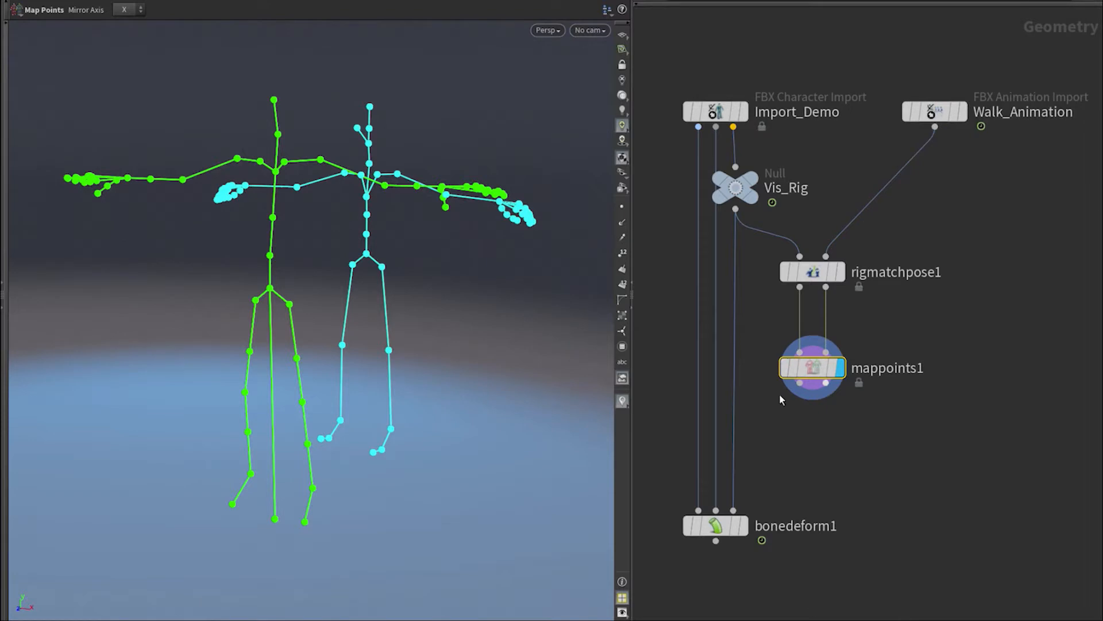
# Map the green skeleton's upper spine, upper arm, elbow and hand joints to the matching cyan joints, mirrored to the other side.
pyautogui.press('Escape')
pyautogui.moveTo(345, 453)
pyautogui.mouseDown()
pyautogui.moveTo(397, 382)
pyautogui.moveTo(325, 453)
pyautogui.moveTo(336, 450)
pyautogui.mouseUp()
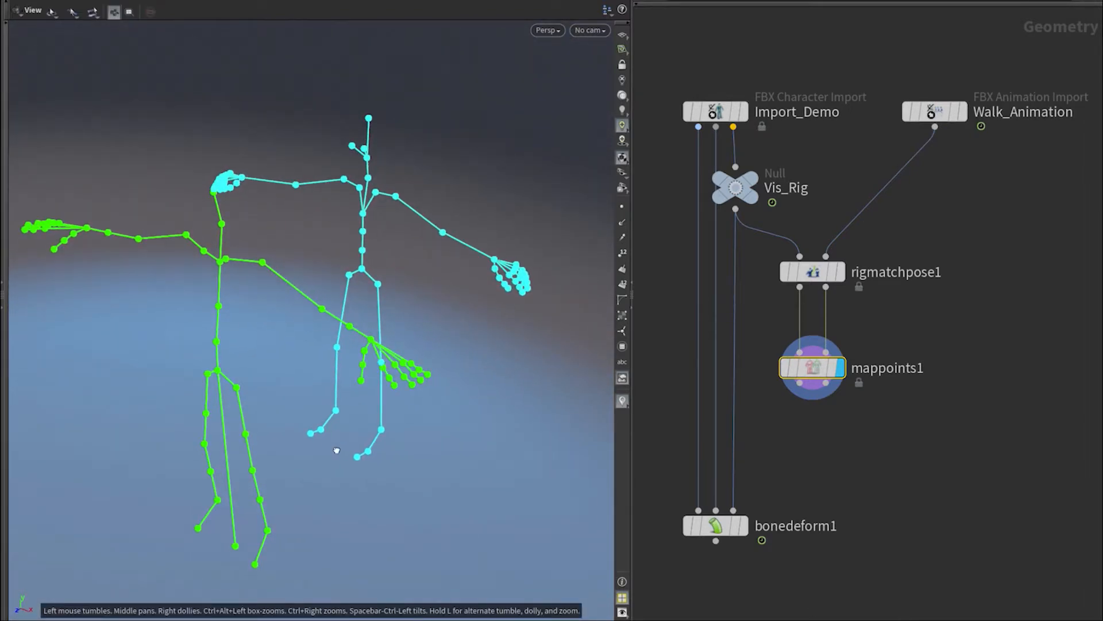
pyautogui.press('Return')
pyautogui.click(220, 261)
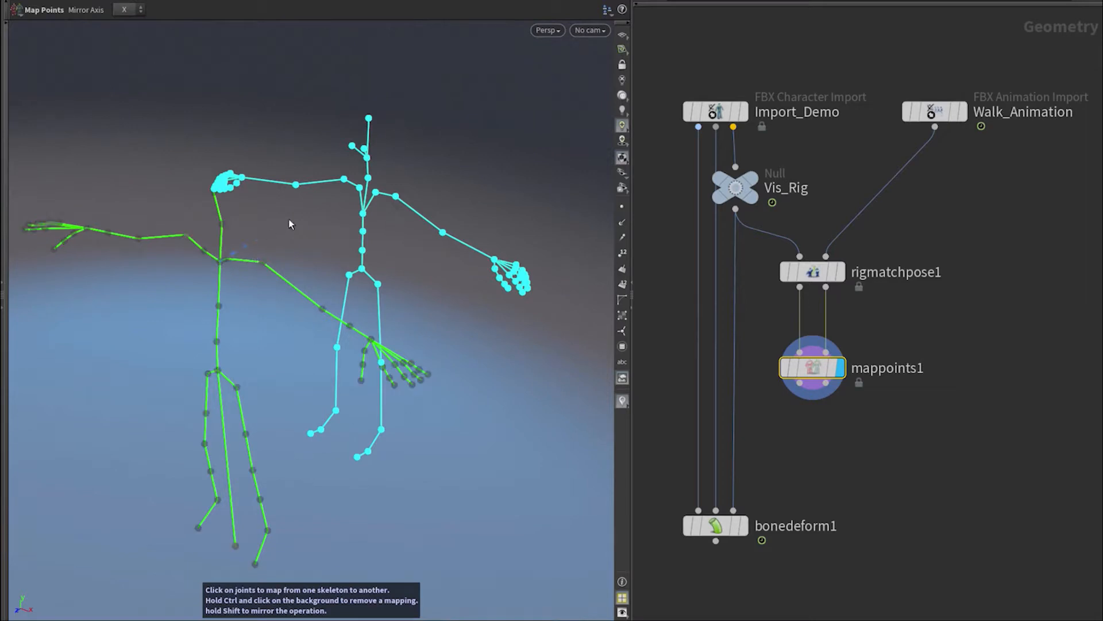
pyautogui.click(366, 185)
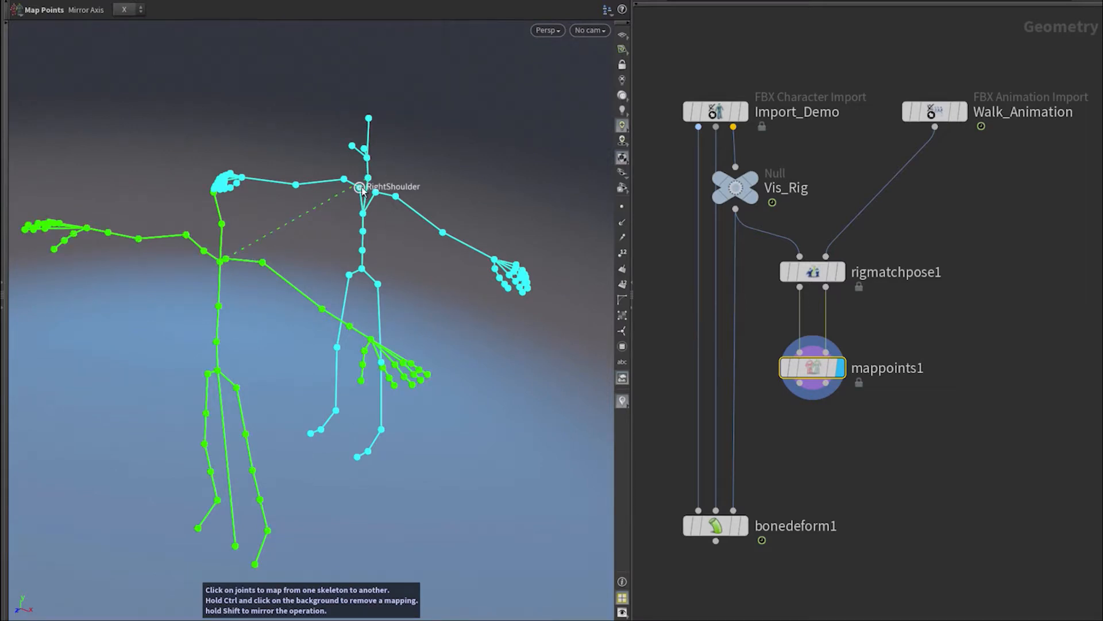
pyautogui.click(396, 196)
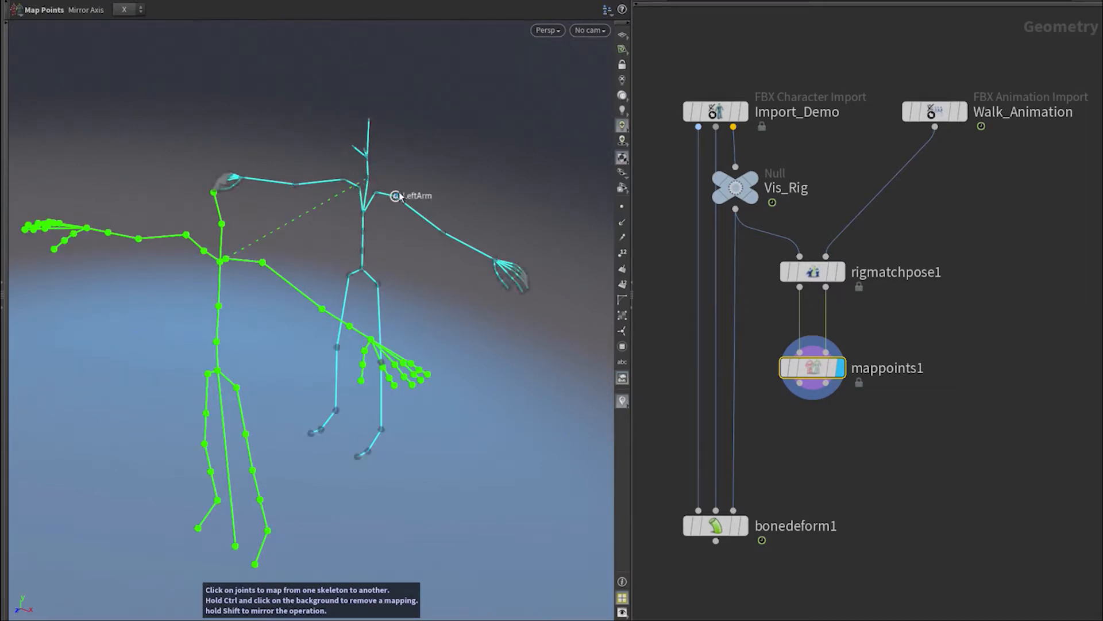
pyautogui.click(262, 263)
pyautogui.click(443, 232)
pyautogui.click(322, 309)
pyautogui.click(494, 261)
pyautogui.click(375, 337)
# Map the hip, knee, foot and toe joints between the green and cyan skeletons, mirrored to the opposite leg.
pyautogui.click(377, 284)
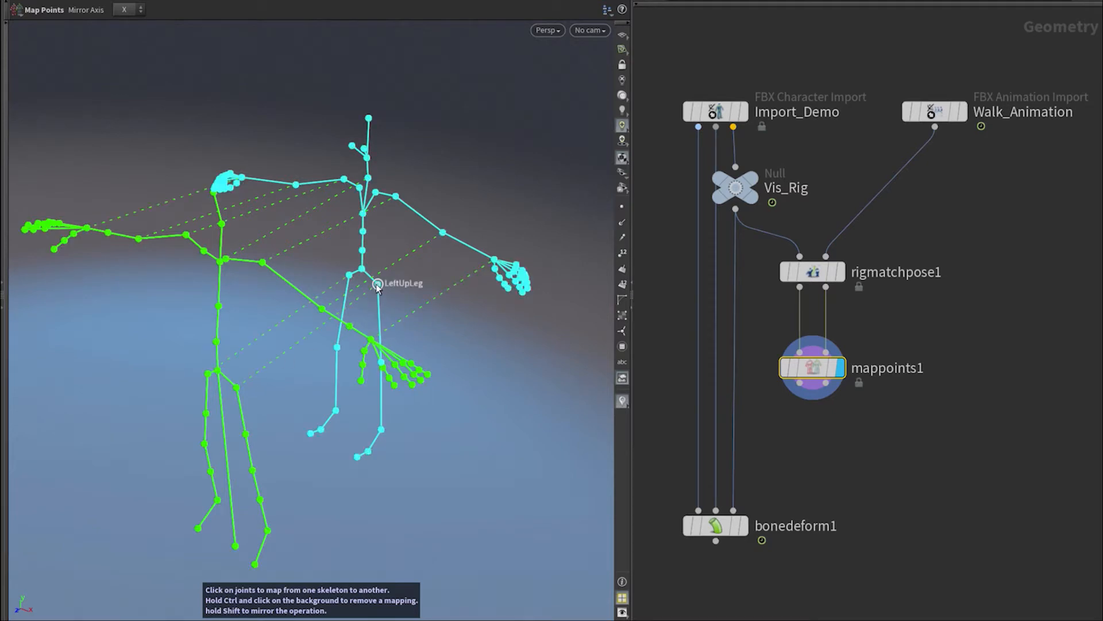
pyautogui.click(257, 465)
pyautogui.keyDown('shift'); pyautogui.click(383, 362); pyautogui.keyUp('shift')
pyautogui.keyDown('alt'); pyautogui.moveTo(358, 379); pyautogui.dragTo(314, 483); pyautogui.keyUp('alt')
pyautogui.click(259, 541)
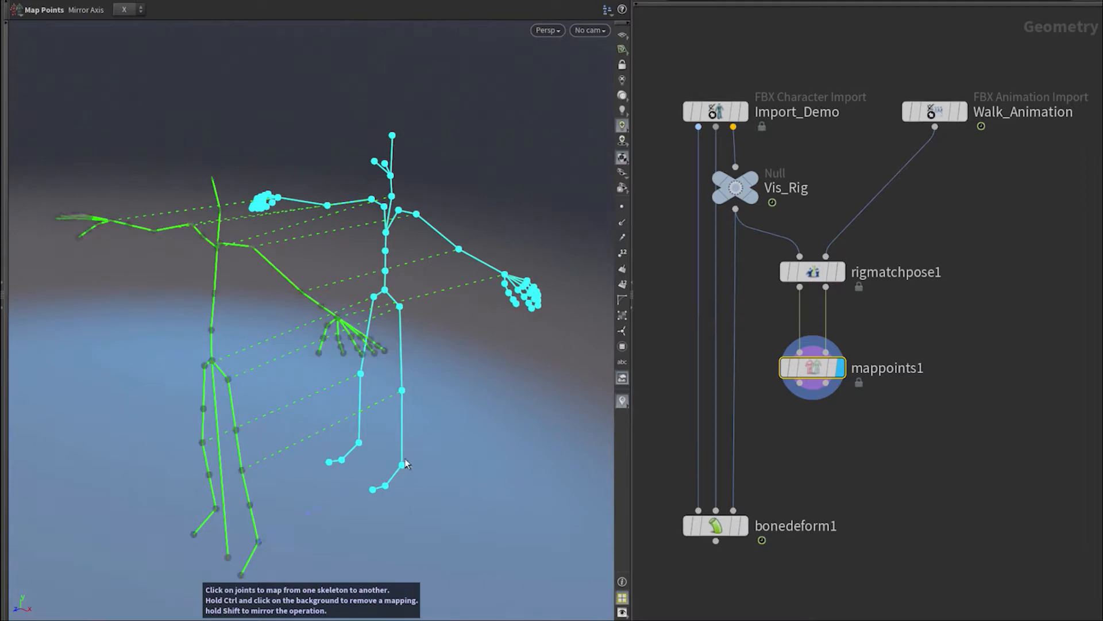
pyautogui.click(396, 479)
pyautogui.click(241, 574)
pyautogui.click(373, 489)
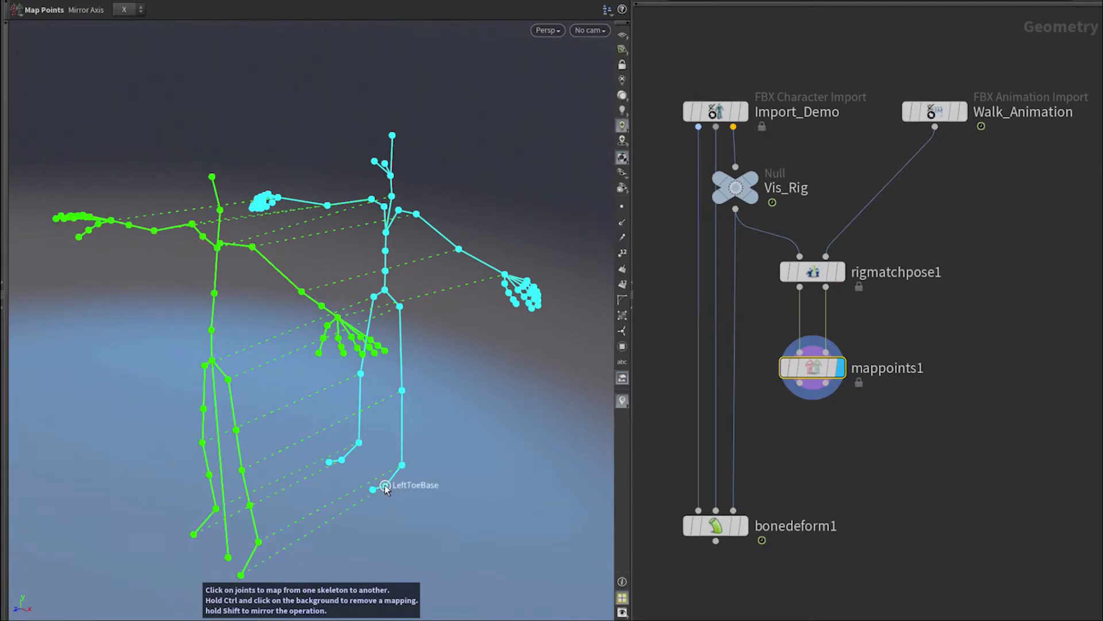
# Add a Full Body IK node below mappoints1 and feed it from both mappoints1 outputs.
pyautogui.press('Escape')
pyautogui.moveTo(214, 367); pyautogui.dragTo(318, 329)
pyautogui.press('Return')
pyautogui.click(826, 383)
pyautogui.press('Tab')
pyautogui.write('full')
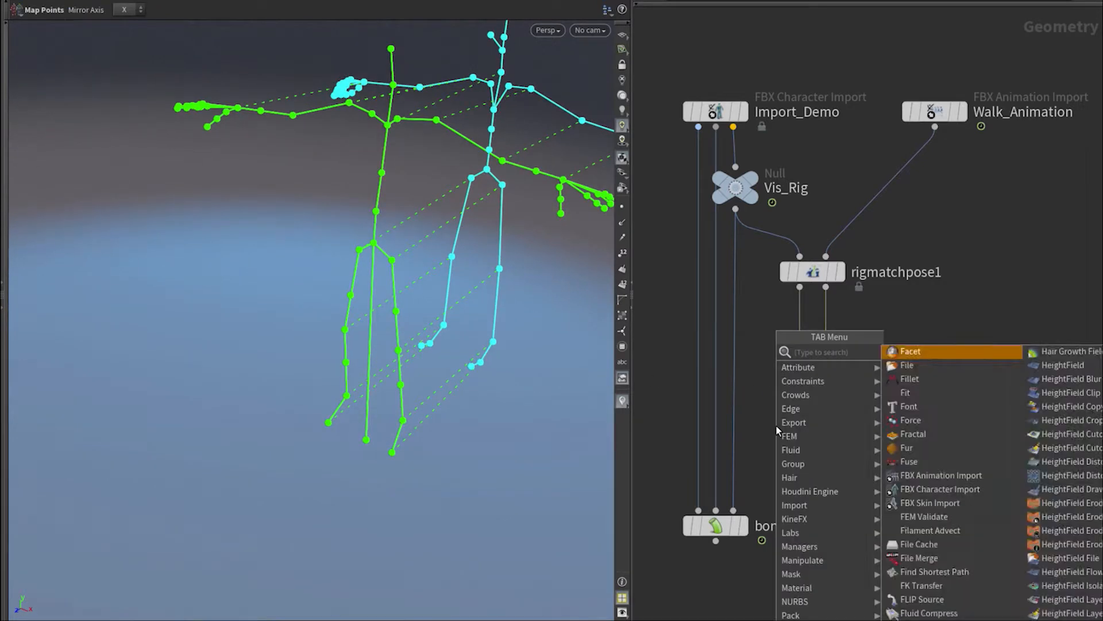
pyautogui.press('Return')
pyautogui.click(777, 432)
pyautogui.moveTo(777, 426); pyautogui.dragTo(814, 441)
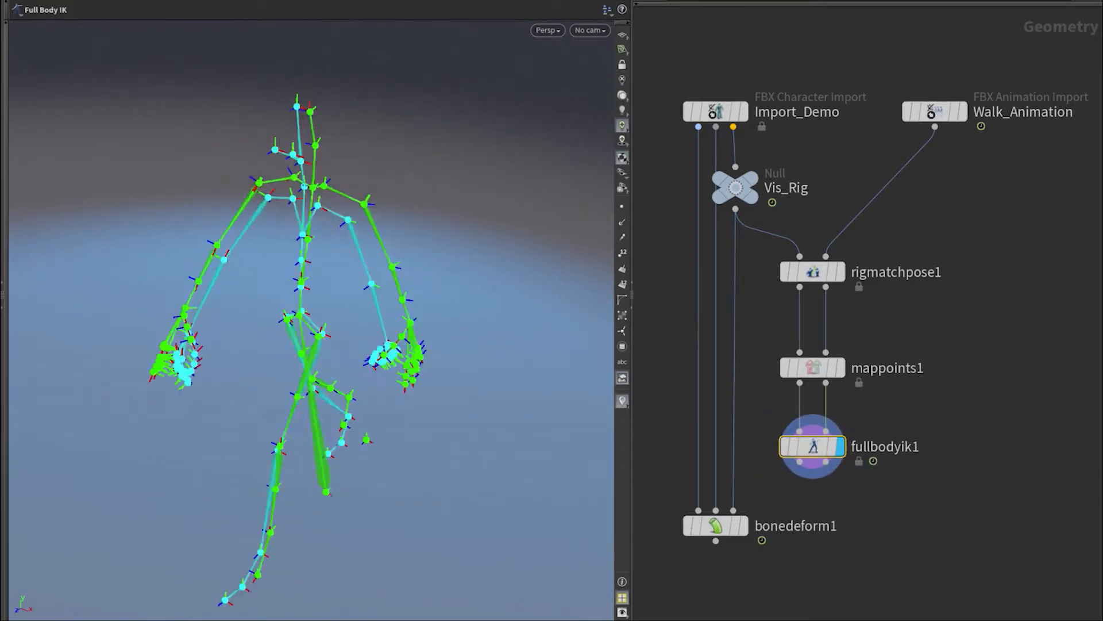
# Connect fullbodyik1's first output to bonedeform1's third input and display bonedeform1 to view the walking character.
pyautogui.moveTo(799, 461); pyautogui.dragTo(733, 510)
pyautogui.click(744, 525)
pyautogui.keyDown('alt'); pyautogui.moveTo(384, 212); pyautogui.dragTo(385, 262, button='right'); pyautogui.keyUp('alt')
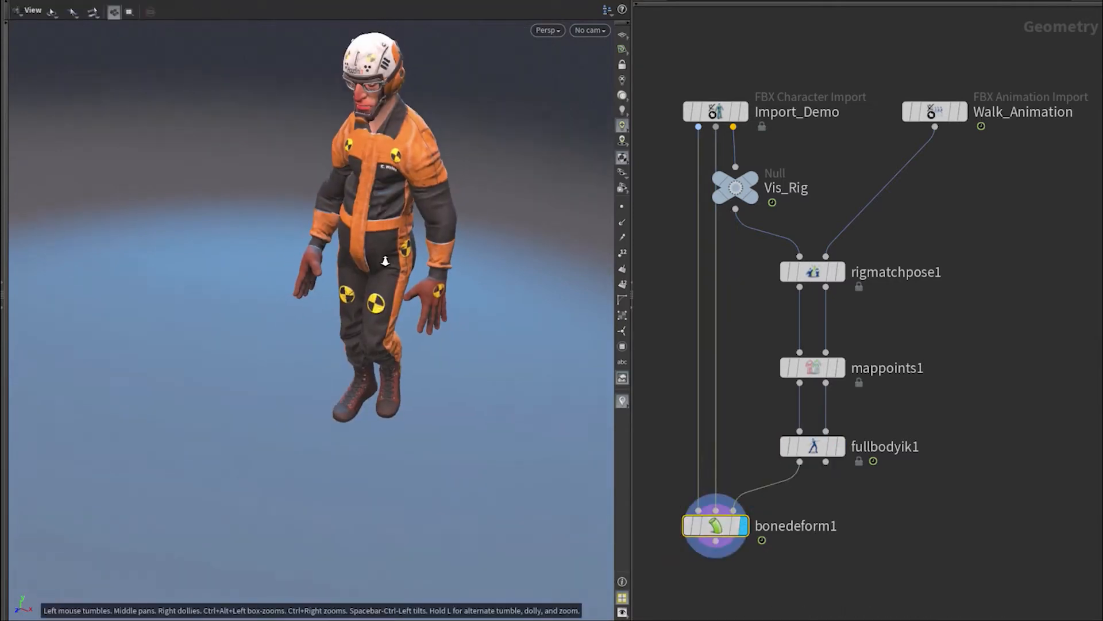
pyautogui.keyDown('alt'); pyautogui.moveTo(385, 262); pyautogui.dragTo(366, 362, button='middle'); pyautogui.keyUp('alt')
pyautogui.keyDown('alt'); pyautogui.moveTo(366, 362); pyautogui.dragTo(362, 340); pyautogui.keyUp('alt')
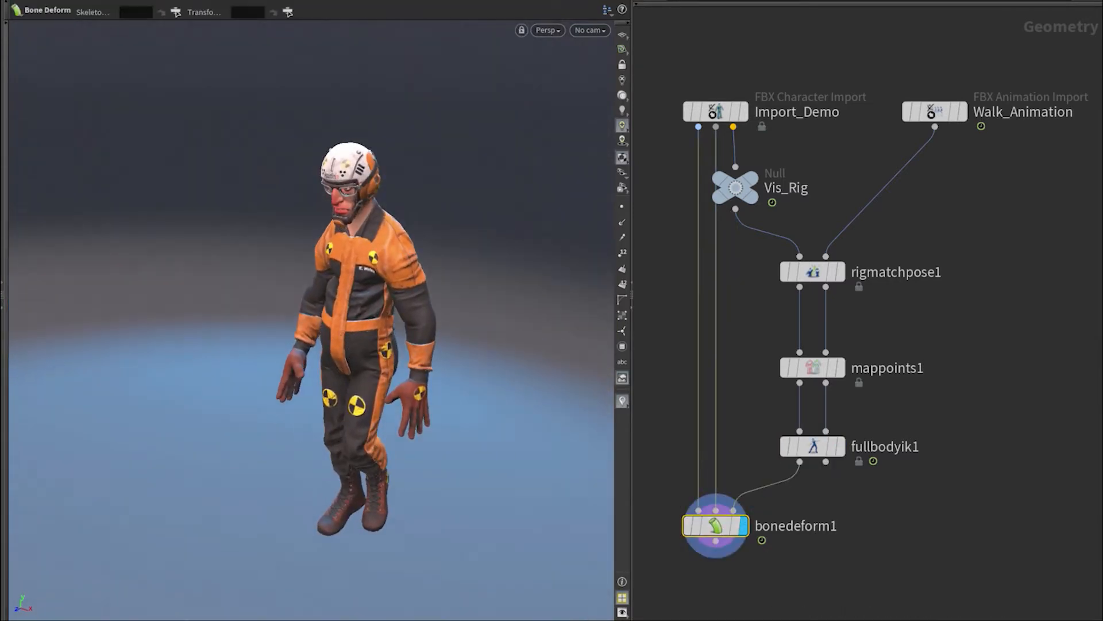
pyautogui.keyDown('alt'); pyautogui.moveTo(262, 386); pyautogui.dragTo(512, 358); pyautogui.keyUp('alt')
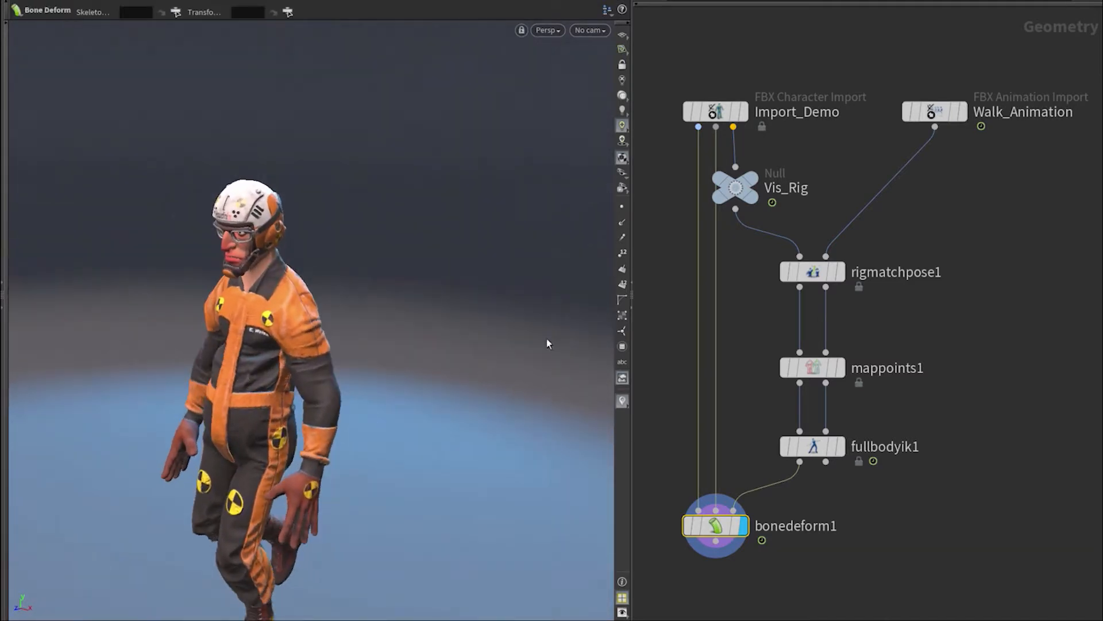
# In mappoints1, map both clavicle joints to the cyan shoulder joints and neck_01 to the cyan neck joint.
pyautogui.click(804, 367)
pyautogui.keyDown('alt'); pyautogui.moveTo(344, 317); pyautogui.dragTo(309, 386); pyautogui.keyUp('alt')
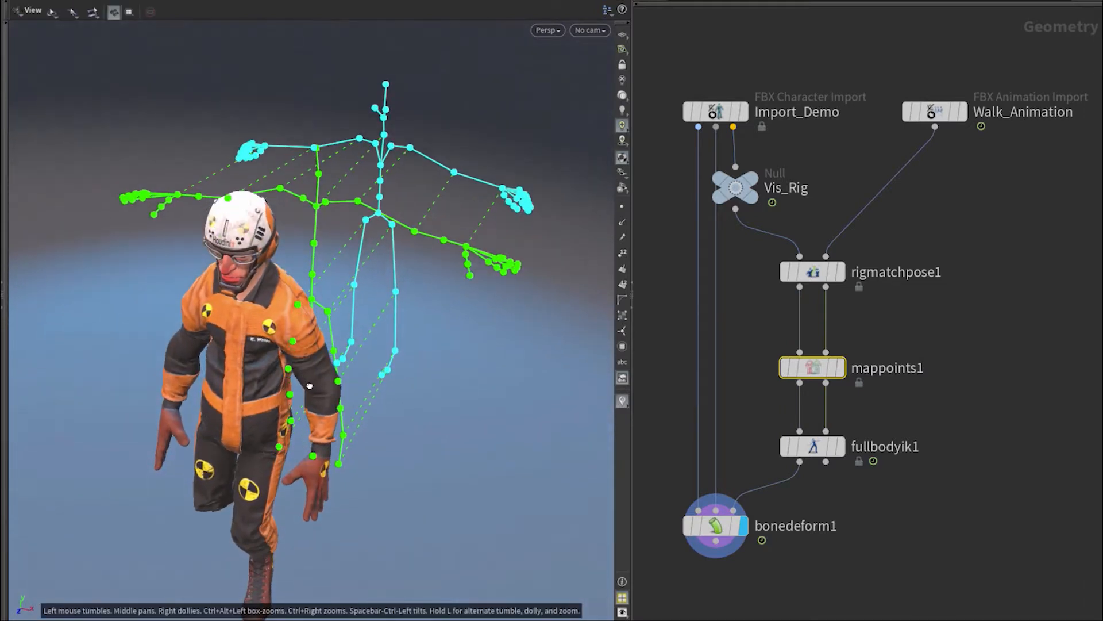
pyautogui.click(390, 146)
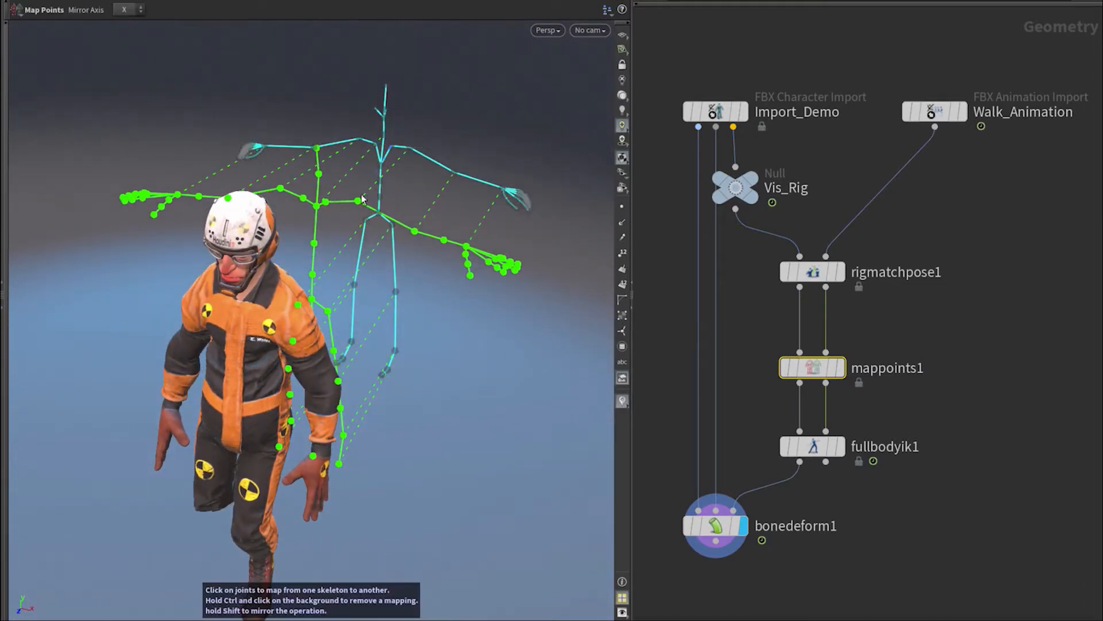
pyautogui.click(327, 202)
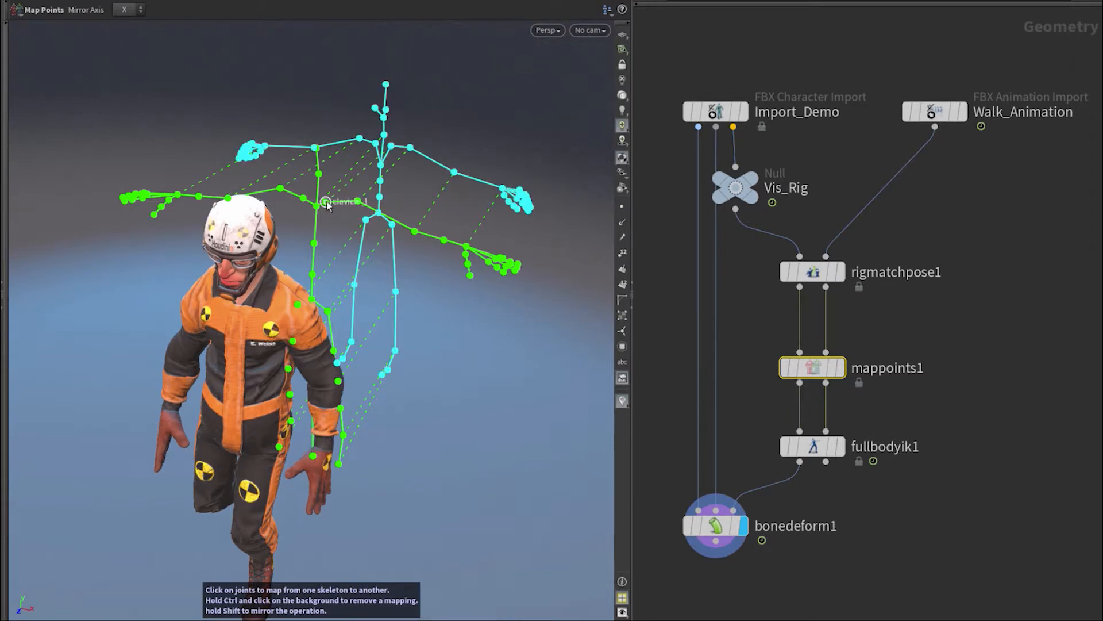
pyautogui.click(374, 146)
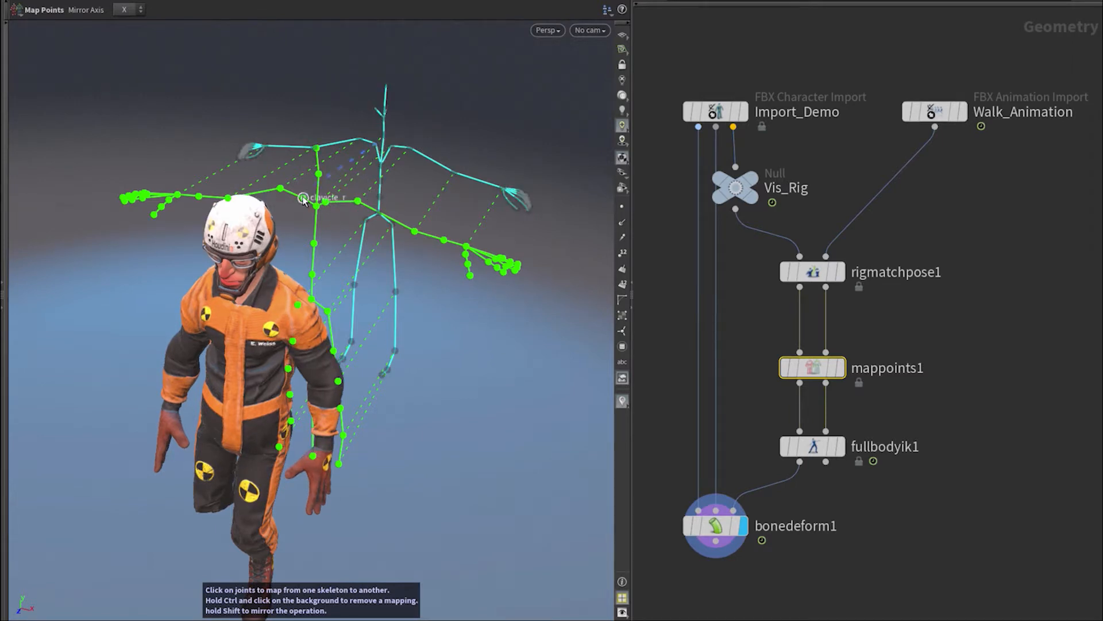
pyautogui.click(302, 198)
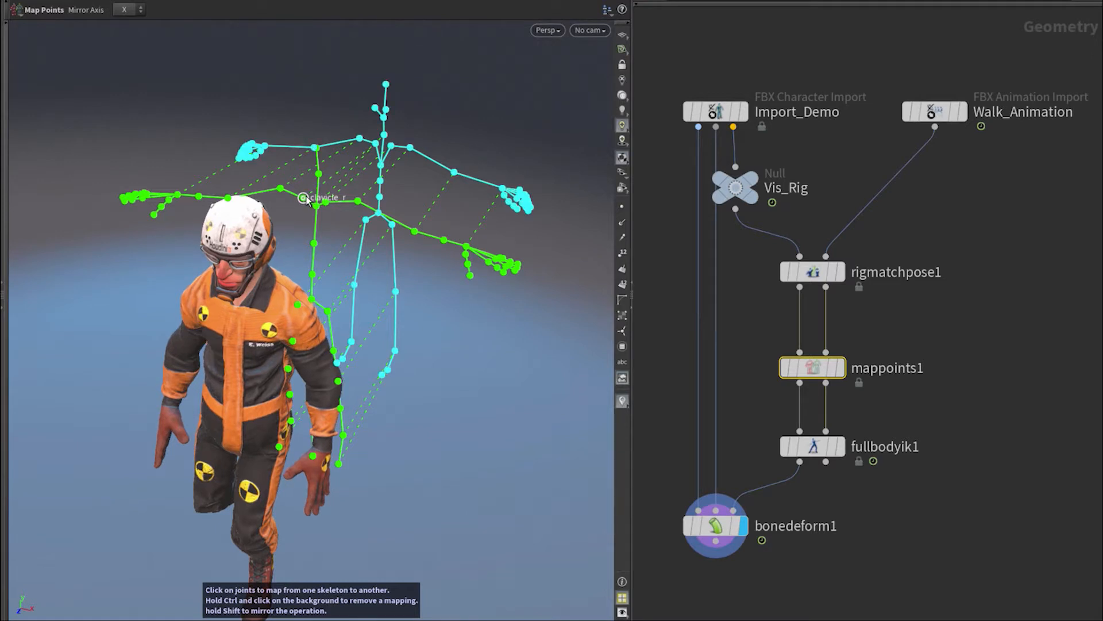
pyautogui.click(321, 174)
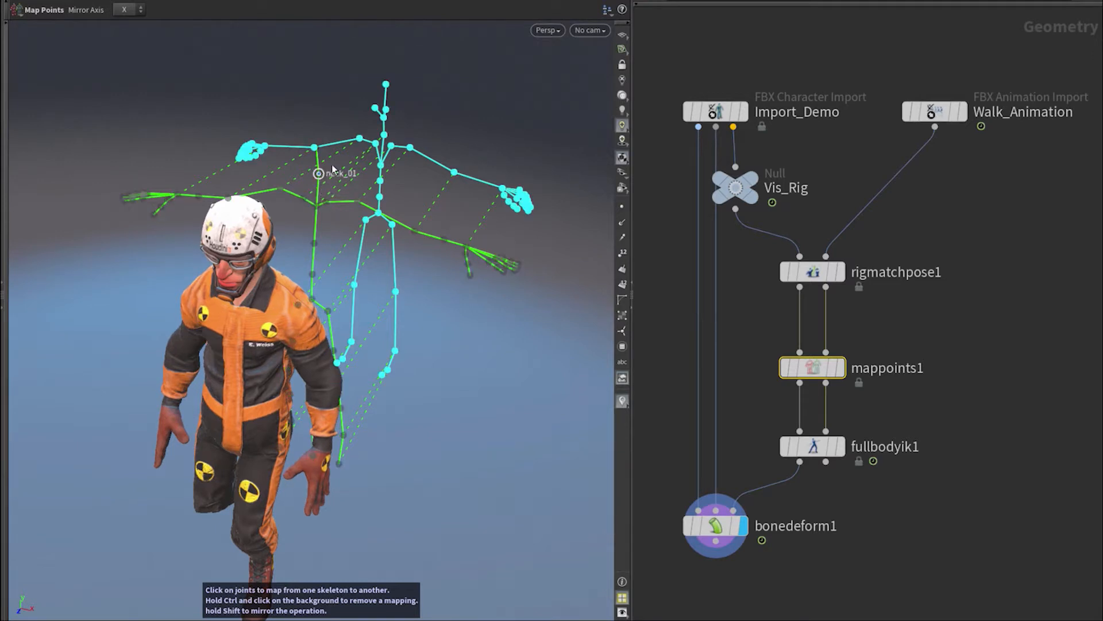
pyautogui.click(383, 118)
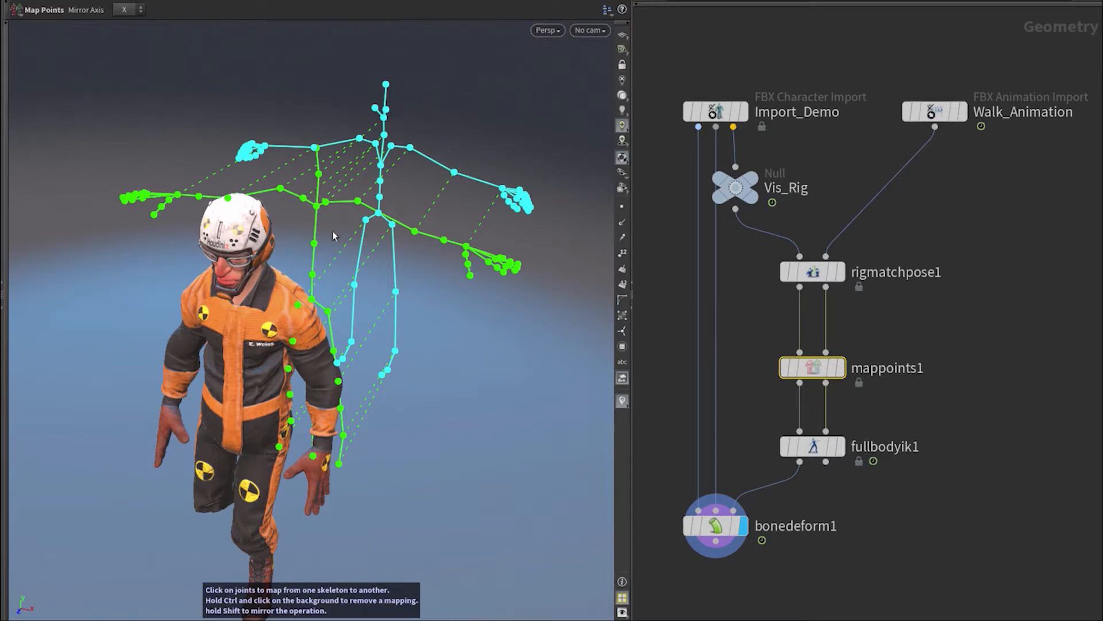
# Examine the deformed walking character without the mapping guides.
pyautogui.keyDown('alt'); pyautogui.moveTo(265, 414); pyautogui.dragTo(251, 357); pyautogui.keyUp('alt')
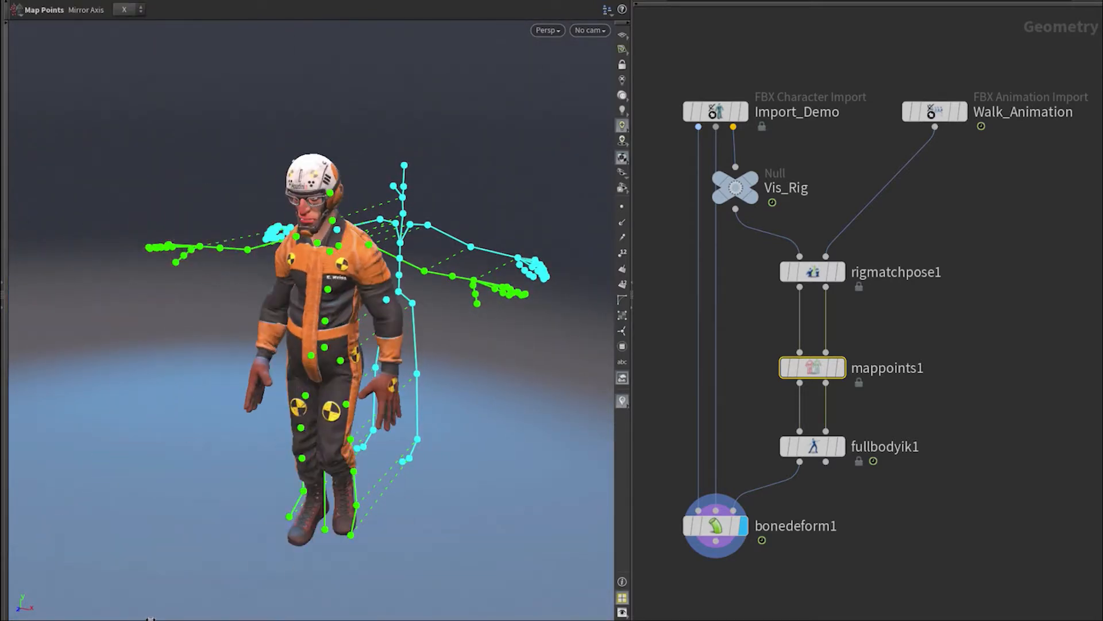
pyautogui.press('Escape')
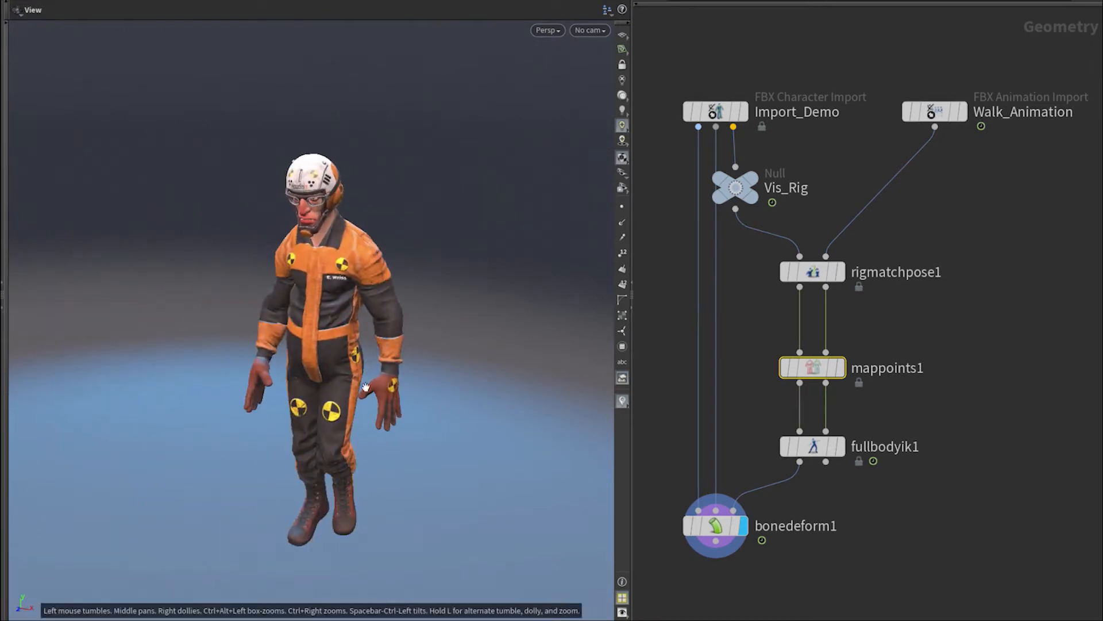
pyautogui.moveTo(333, 313); pyautogui.dragTo(332, 272, button='middle')
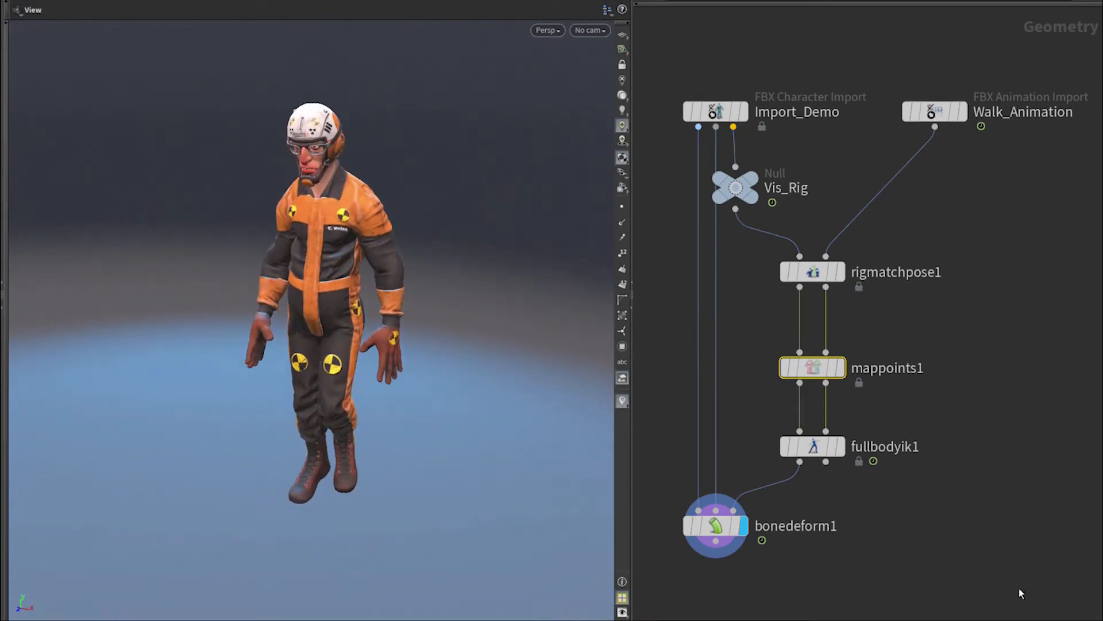
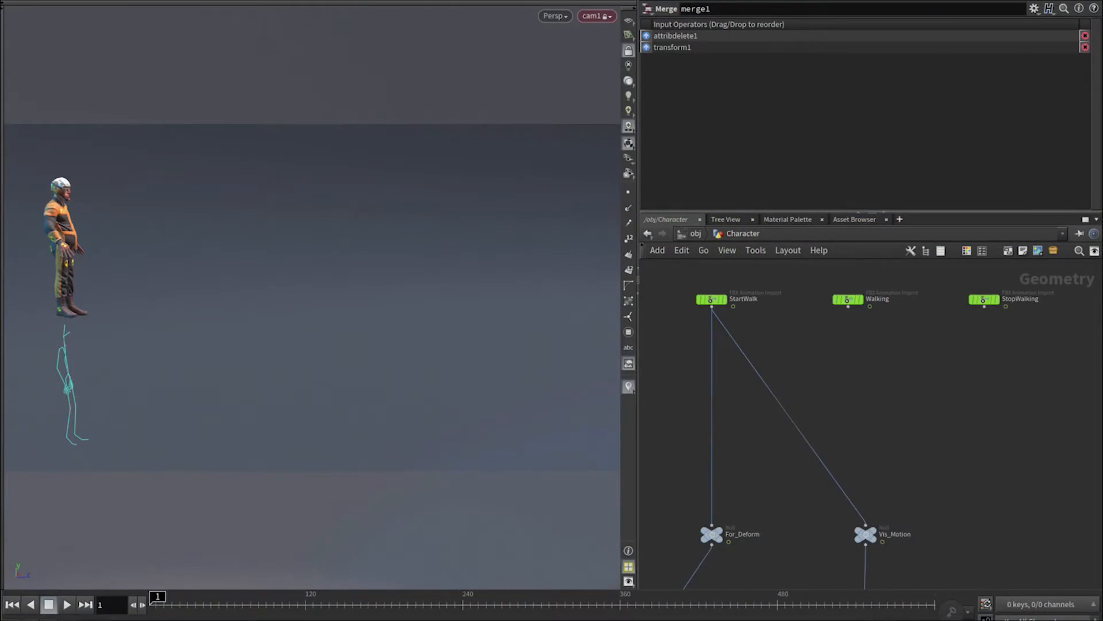
# Preview the StartWalk, Walking and StopWalking clips through For_Deform and Vis_Motion, scrubbing the timeline, and reconnect both nodes to StartWalk.
pyautogui.moveTo(160, 596); pyautogui.dragTo(270, 597)
pyautogui.moveTo(773, 368); pyautogui.dragTo(699, 389)
pyautogui.moveTo(746, 350); pyautogui.dragTo(848, 306)
pyautogui.moveTo(271, 600); pyautogui.dragTo(153, 603)
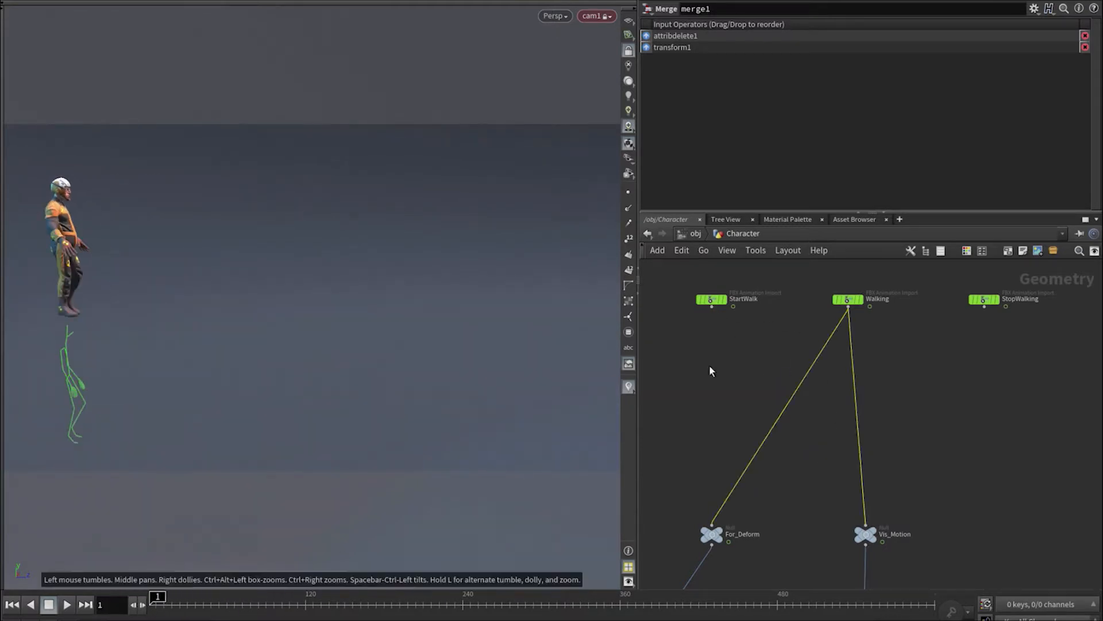
pyautogui.moveTo(848, 345); pyautogui.dragTo(984, 306)
pyautogui.moveTo(169, 608)
pyautogui.mouseDown()
pyautogui.moveTo(161, 605)
pyautogui.moveTo(224, 605)
pyautogui.moveTo(154, 606)
pyautogui.moveTo(236, 605)
pyautogui.moveTo(153, 604)
pyautogui.mouseUp()
pyautogui.moveTo(879, 347); pyautogui.dragTo(711, 307)
# Insert a MotionClip node after StartWalk, feeding both For_Deform and Vis_Motion.
pyautogui.press('Tab')
pyautogui.write('motionclip')
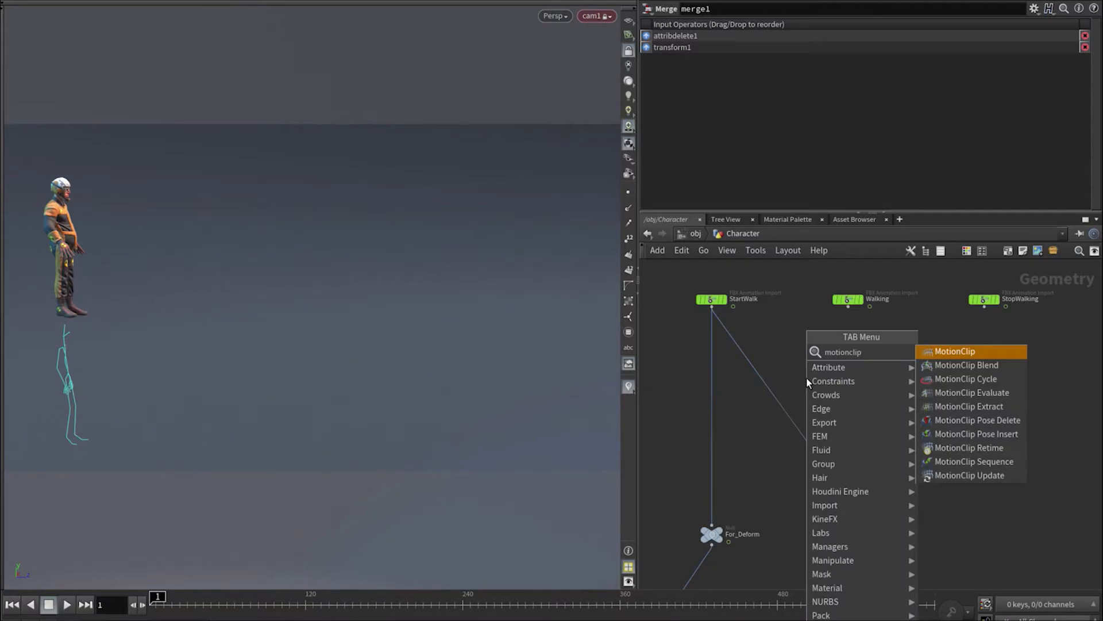
pyautogui.press('Return')
pyautogui.click(806, 380)
pyautogui.moveTo(807, 382); pyautogui.dragTo(766, 388)
pyautogui.moveTo(710, 434); pyautogui.dragTo(765, 402)
# Insert a MotionClip Evaluate node before For_Deform and align motionclip1 directly below StartWalk.
pyautogui.press('Tab')
pyautogui.write('mot')
pyautogui.press('Down')
pyautogui.press('Down')
pyautogui.press('Down')
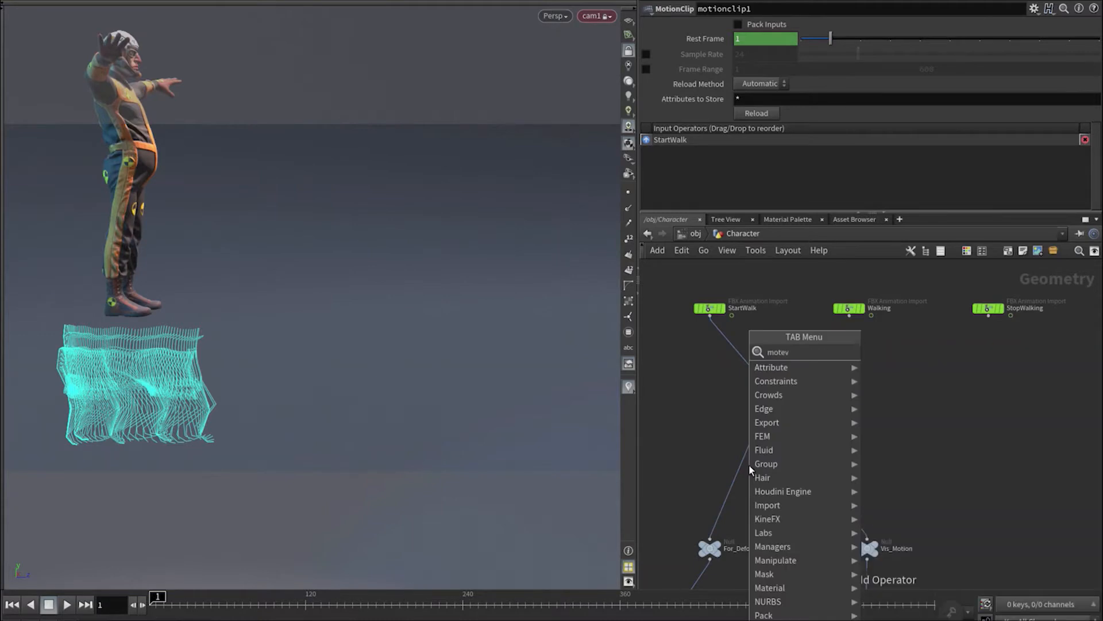
pyautogui.press('Return')
pyautogui.click(712, 510)
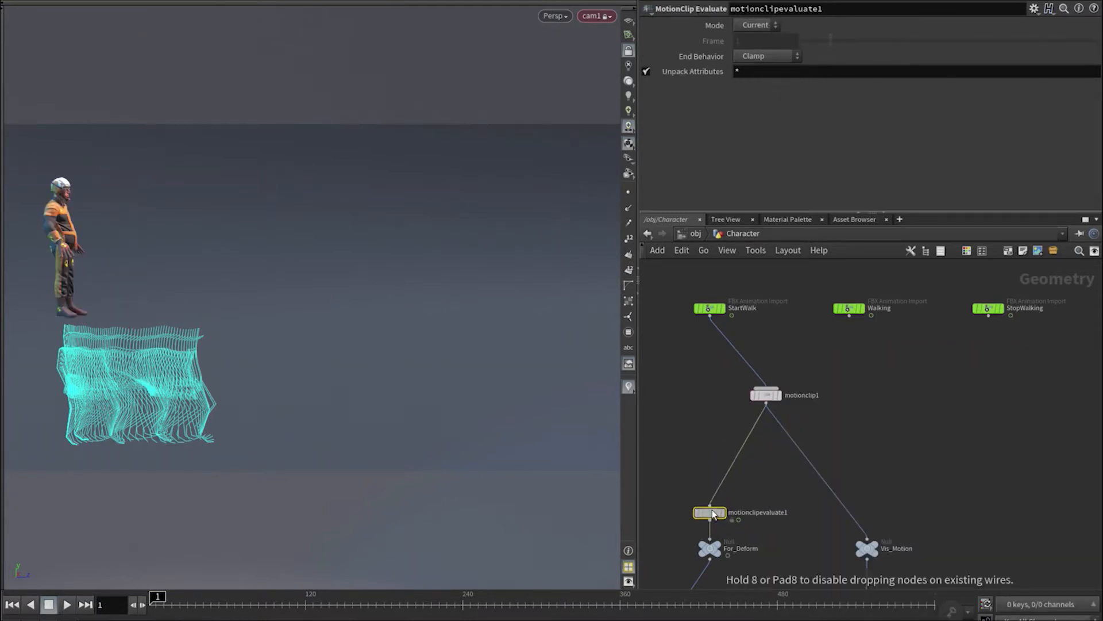
pyautogui.moveTo(767, 394); pyautogui.dragTo(711, 347)
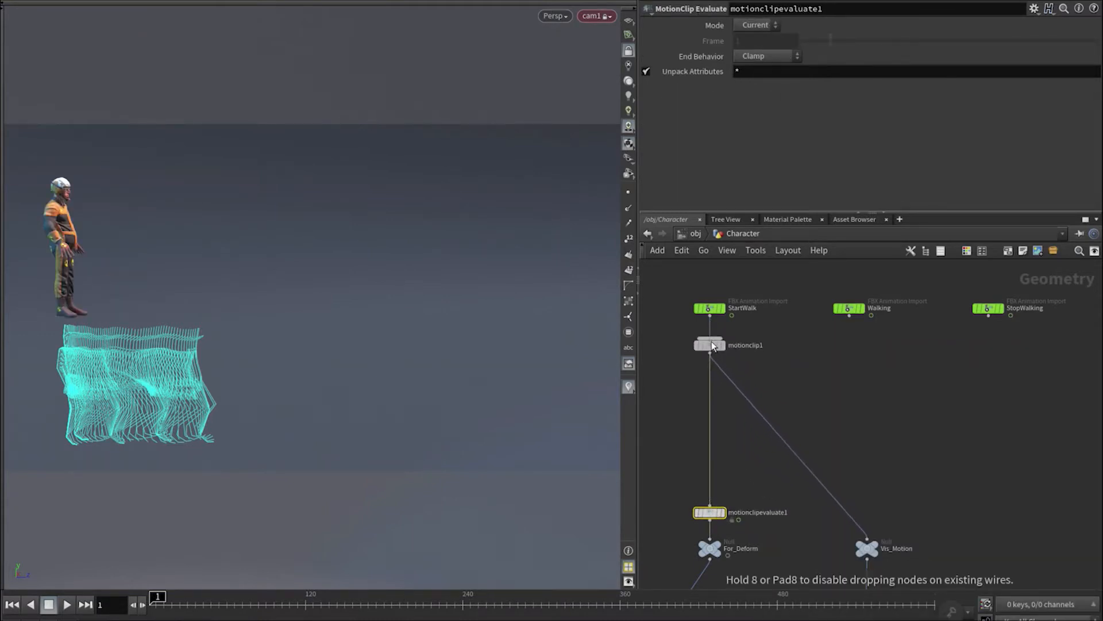
# Add a MotionClip node connected below the Walking clip.
pyautogui.click(849, 315)
pyautogui.press('Tab')
pyautogui.write('motionclip')
pyautogui.press('Return')
pyautogui.click(848, 348)
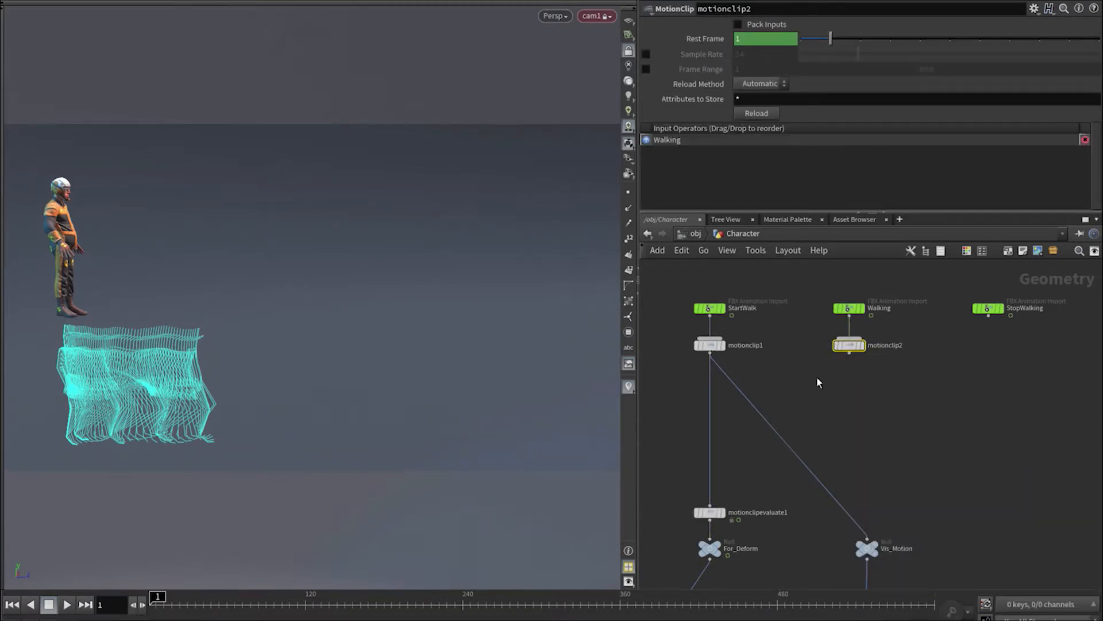
# Add a MotionClip Sequence node joining motionclip1 and motionclip2, feeding both motionclipevaluate1 and Vis_Motion.
pyautogui.press('Tab')
pyautogui.write('sequen')
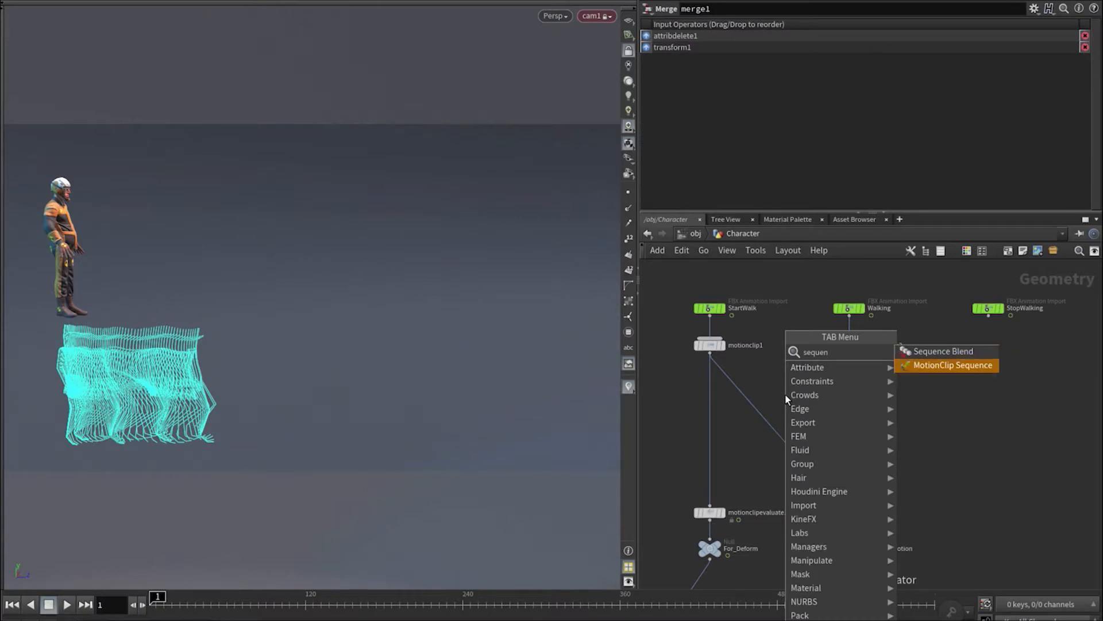
pyautogui.press('Return')
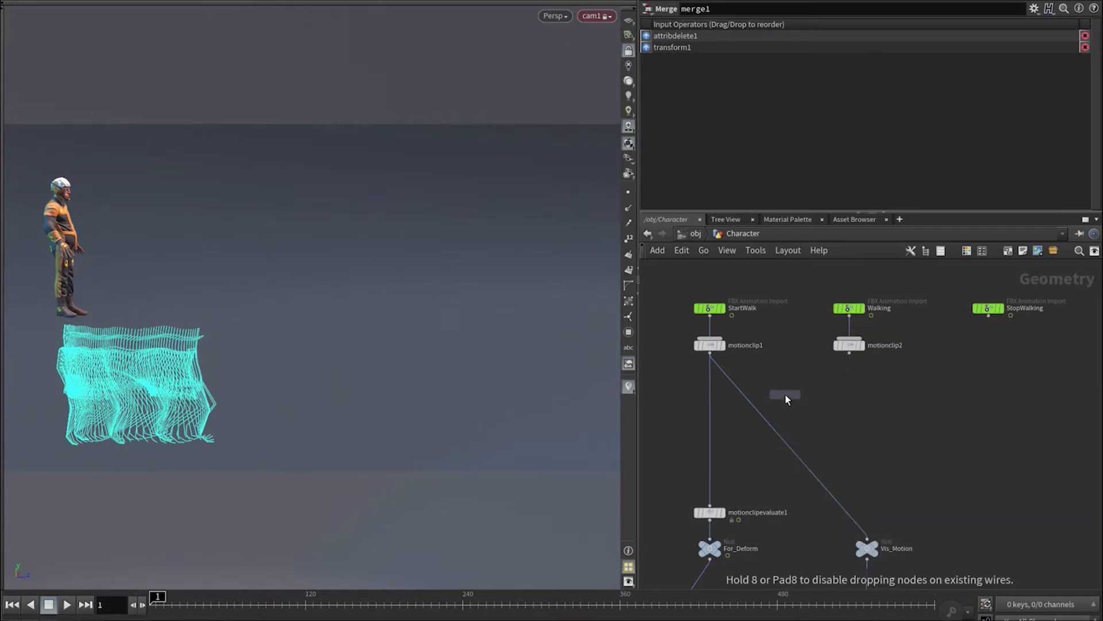
pyautogui.click(785, 394)
pyautogui.moveTo(711, 356); pyautogui.dragTo(779, 387)
pyautogui.keyDown('shift'); pyautogui.moveTo(710, 358); pyautogui.dragTo(785, 401); pyautogui.keyUp('shift')
# Set the first MotionClip Sequence's locomotion joint to Hips and match translation by Locomotion Joint.
pyautogui.click(778, 25)
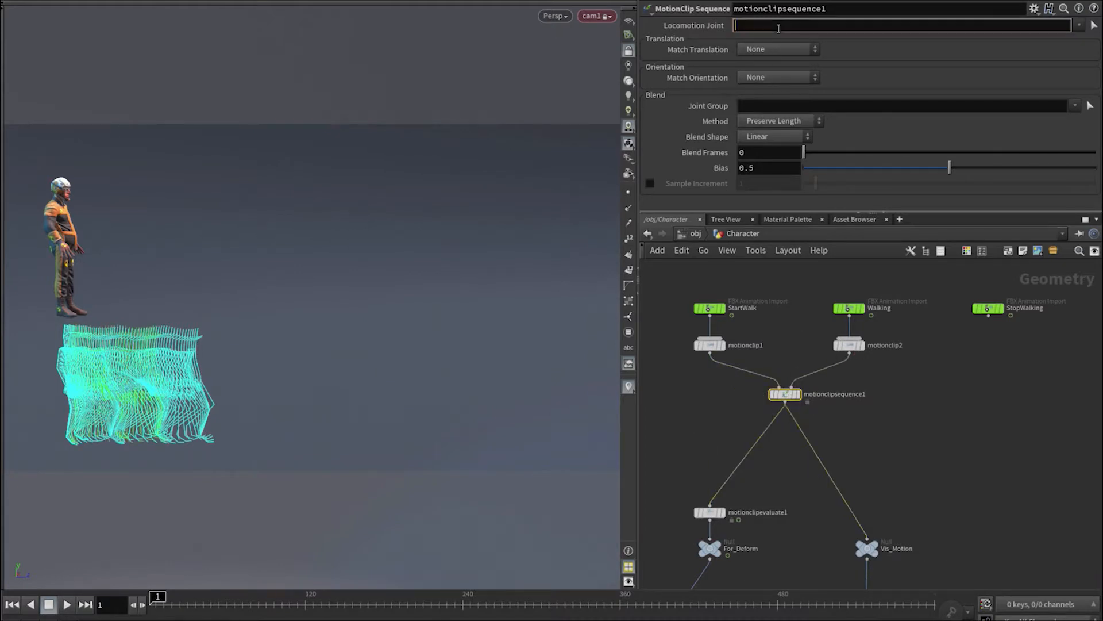
pyautogui.write('Hips')
pyautogui.press('Return')
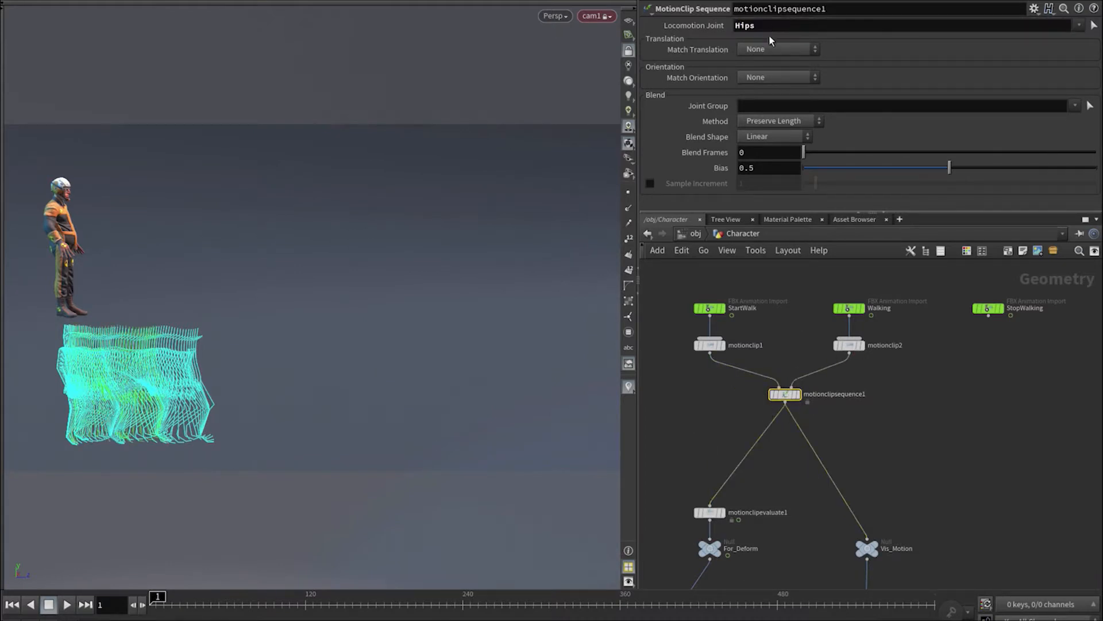
pyautogui.click(771, 76)
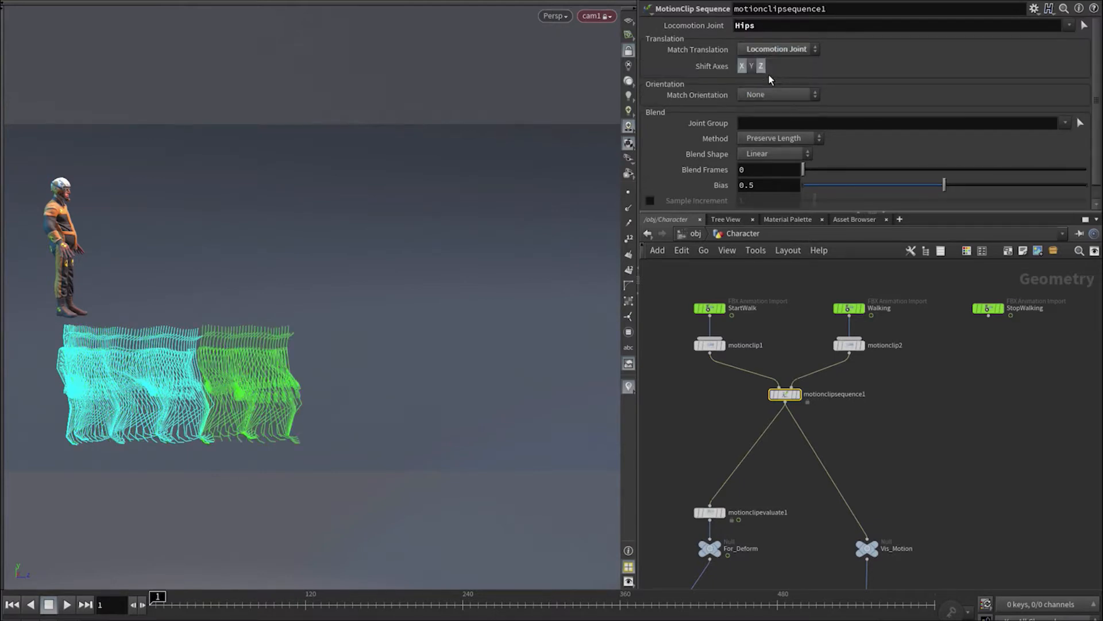
# Blend the start and walk clips with the Overlap Sequences method, 4 blend frames and a bias of 0.451, and preview the transition.
pyautogui.click(768, 138)
pyautogui.click(771, 161)
pyautogui.write('4')
pyautogui.press('Return')
pyautogui.moveTo(944, 185); pyautogui.dragTo(917, 187)
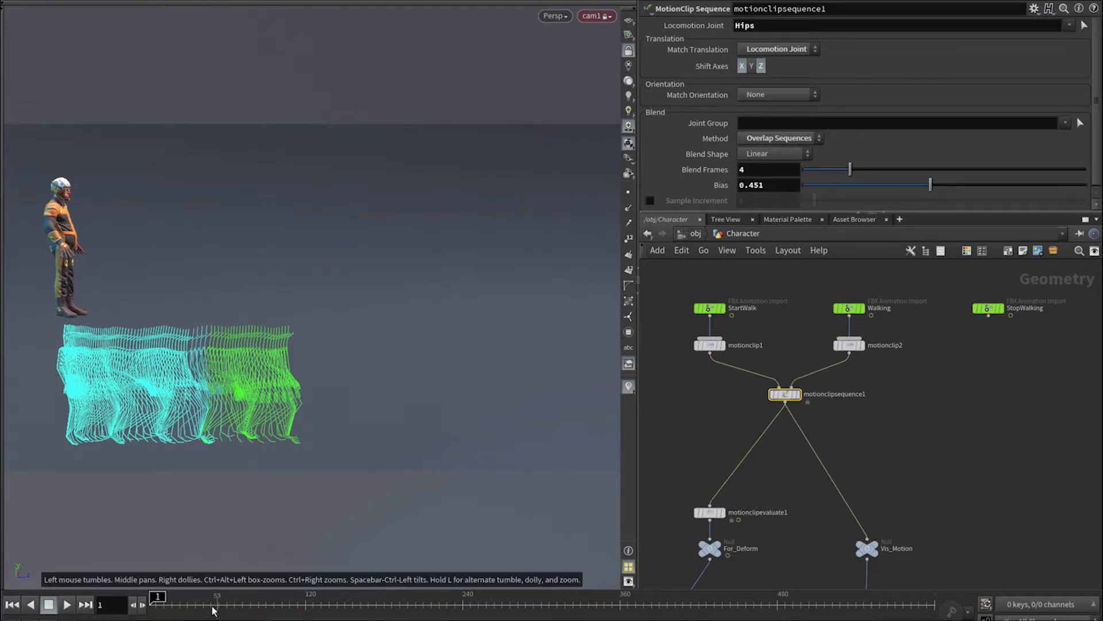
pyautogui.moveTo(157, 597)
pyautogui.mouseDown()
pyautogui.moveTo(291, 598)
pyautogui.moveTo(157, 597)
pyautogui.mouseUp()
# Insert a MotionClip Cycle node between motionclip2 and motionclipsequence1.
pyautogui.click(849, 353)
pyautogui.press('Tab')
pyautogui.write('cy')
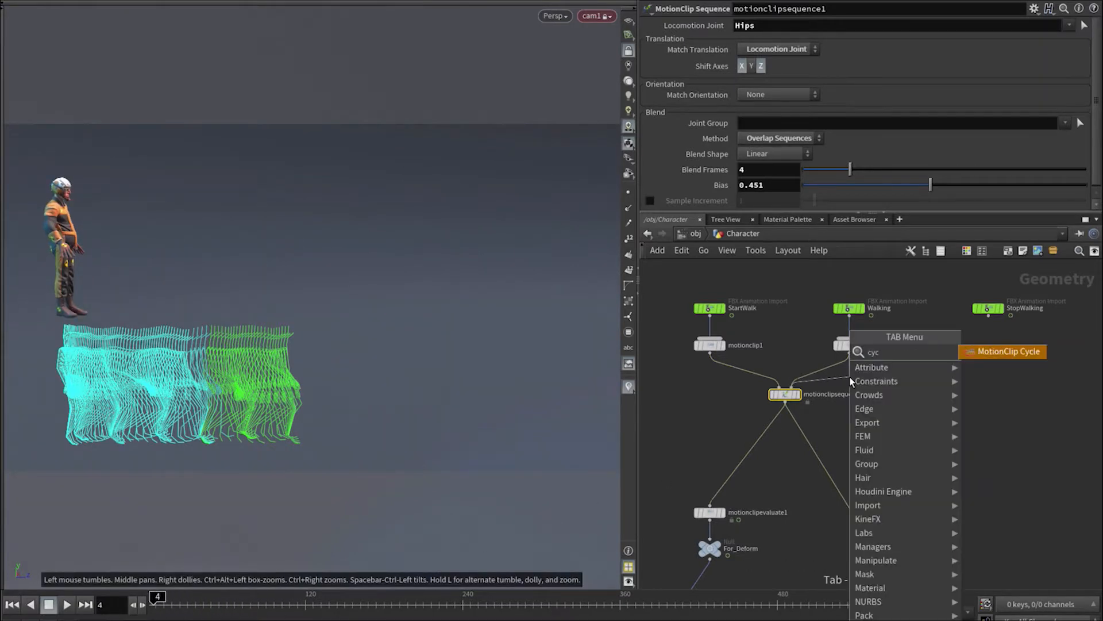
pyautogui.press('Return')
pyautogui.click(851, 381)
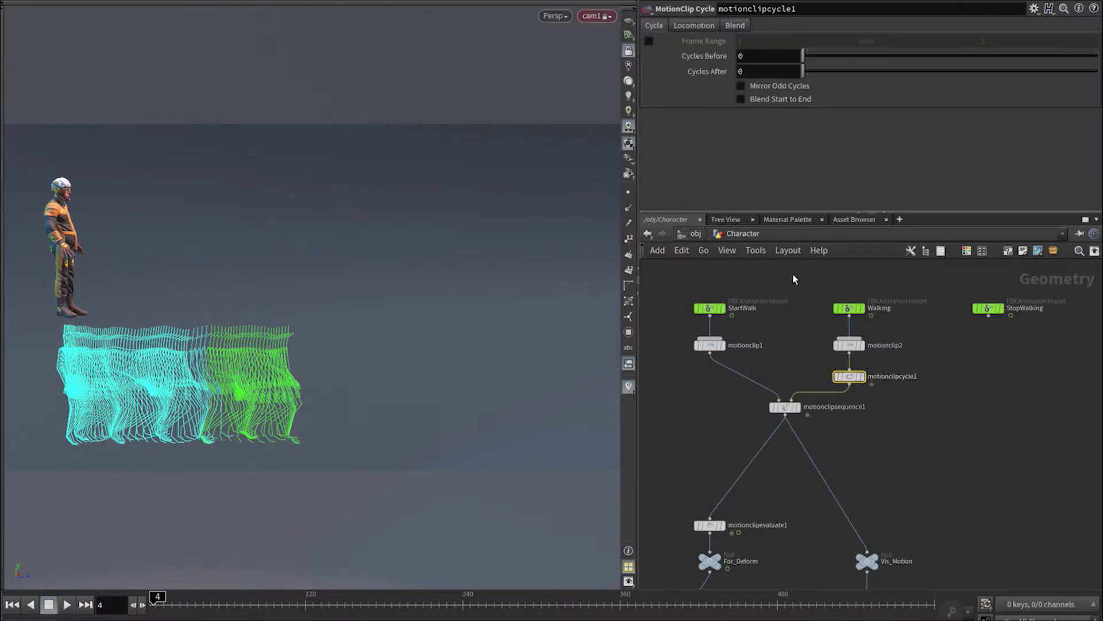
# Configure motionclipcycle1 with Compute Locomotion, Hips as locomotion joint and Locomotion Joint translation matching, and move motionclipsequence1 slightly lower.
pyautogui.press('Return')
pyautogui.click(698, 26)
pyautogui.click(766, 41)
pyautogui.click(776, 82)
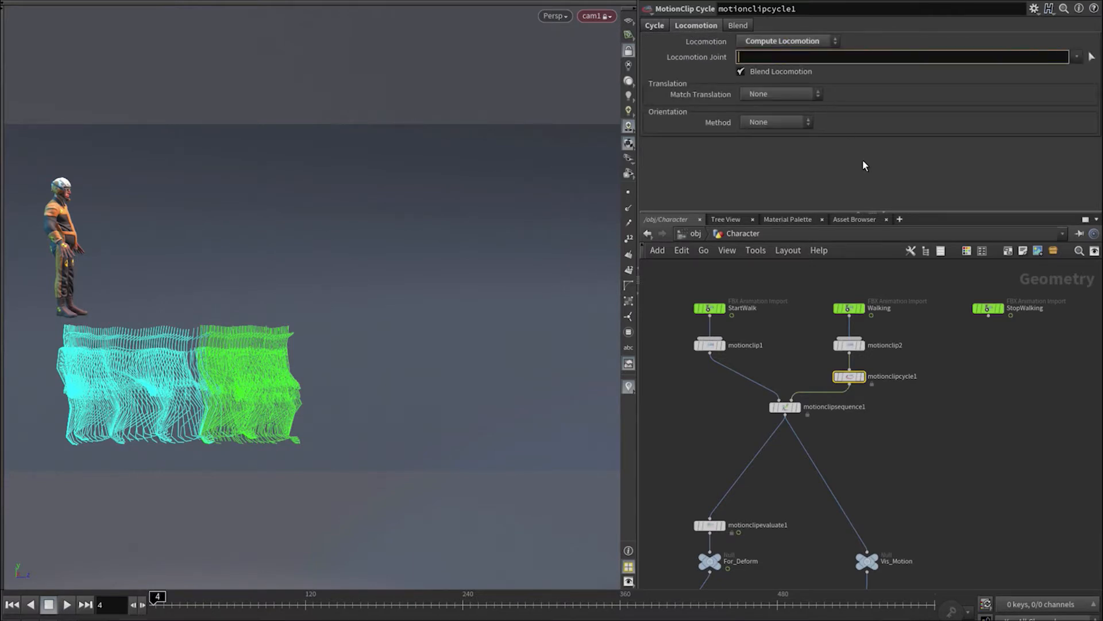
pyautogui.click(781, 93)
pyautogui.click(789, 123)
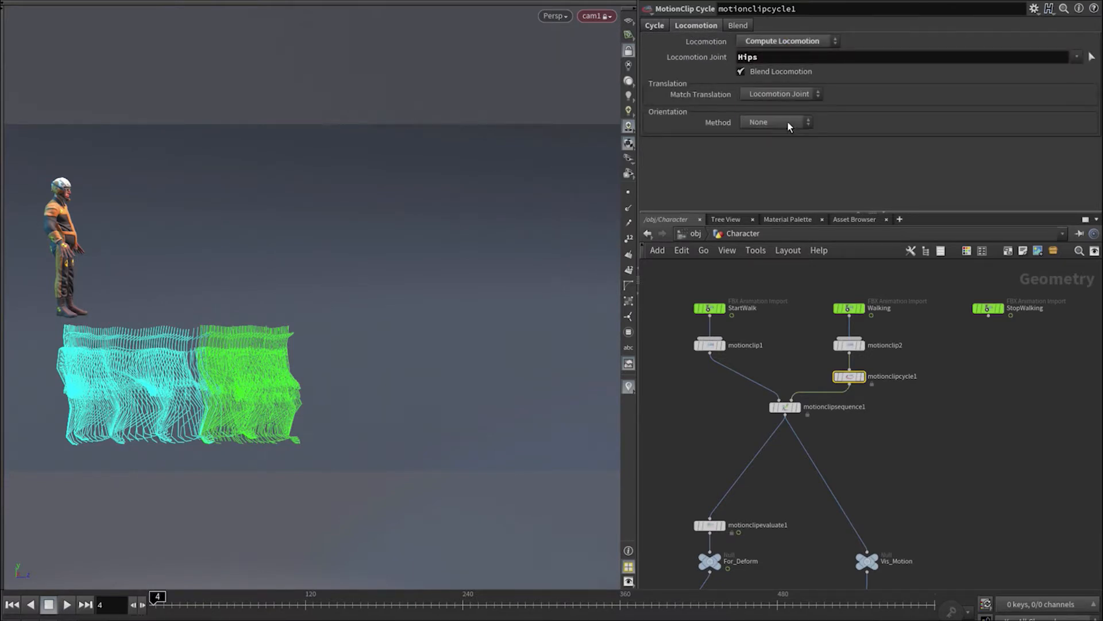
pyautogui.moveTo(157, 597)
pyautogui.mouseDown()
pyautogui.moveTo(357, 595)
pyautogui.moveTo(158, 596)
pyautogui.mouseUp()
pyautogui.moveTo(785, 407); pyautogui.dragTo(784, 431)
pyautogui.press('Tab')
pyautogui.write('motion')
pyautogui.press('Return')
pyautogui.press('Return')
pyautogui.hotkey('ctrl', 'z')
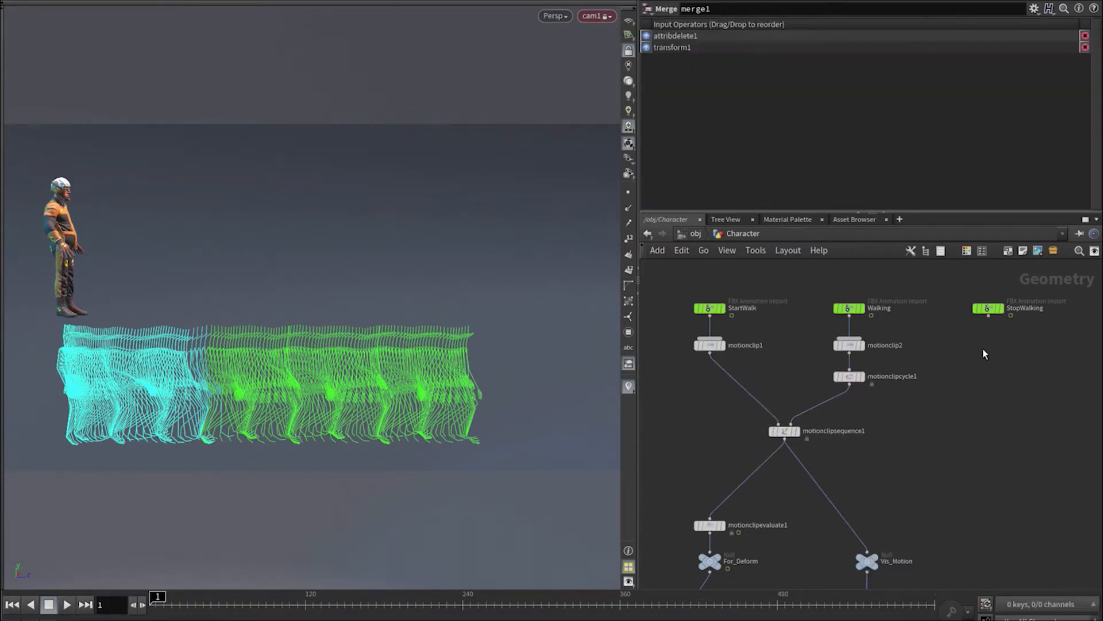
# Add a MotionClip node below the StopWalking clip and connect it.
pyautogui.press('Tab')
pyautogui.write('motion')
pyautogui.press('Return')
pyautogui.click(989, 345)
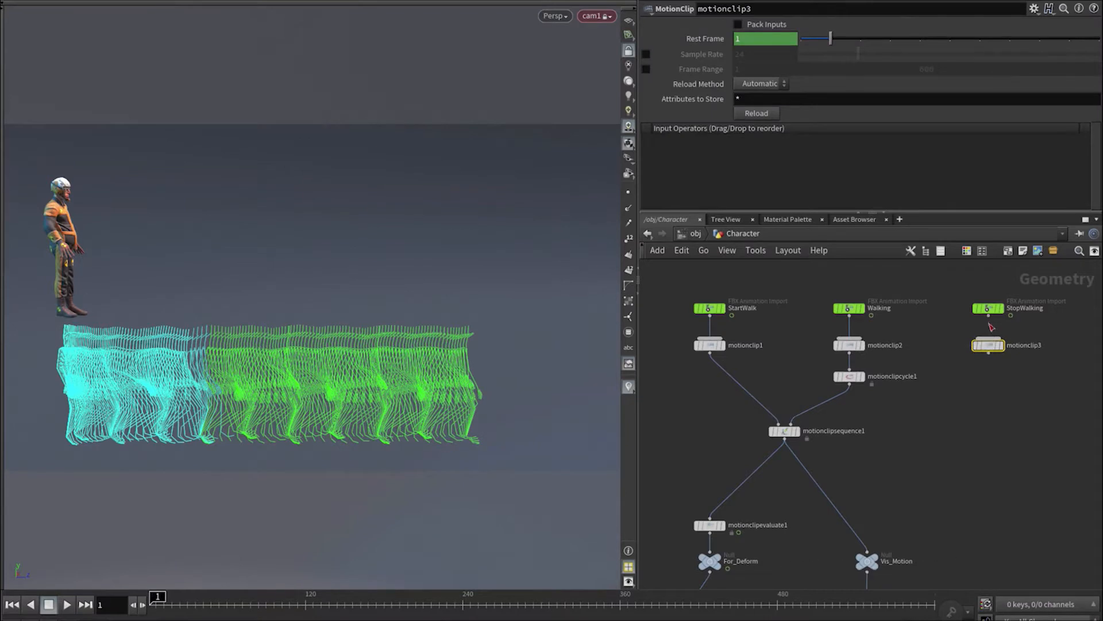
pyautogui.moveTo(991, 322); pyautogui.dragTo(988, 339)
# Add a second MotionClip Sequence node joining motionclipsequence1 with motionclip3, and insert it before Vis_Motion.
pyautogui.press('Tab')
pyautogui.write('moclipse')
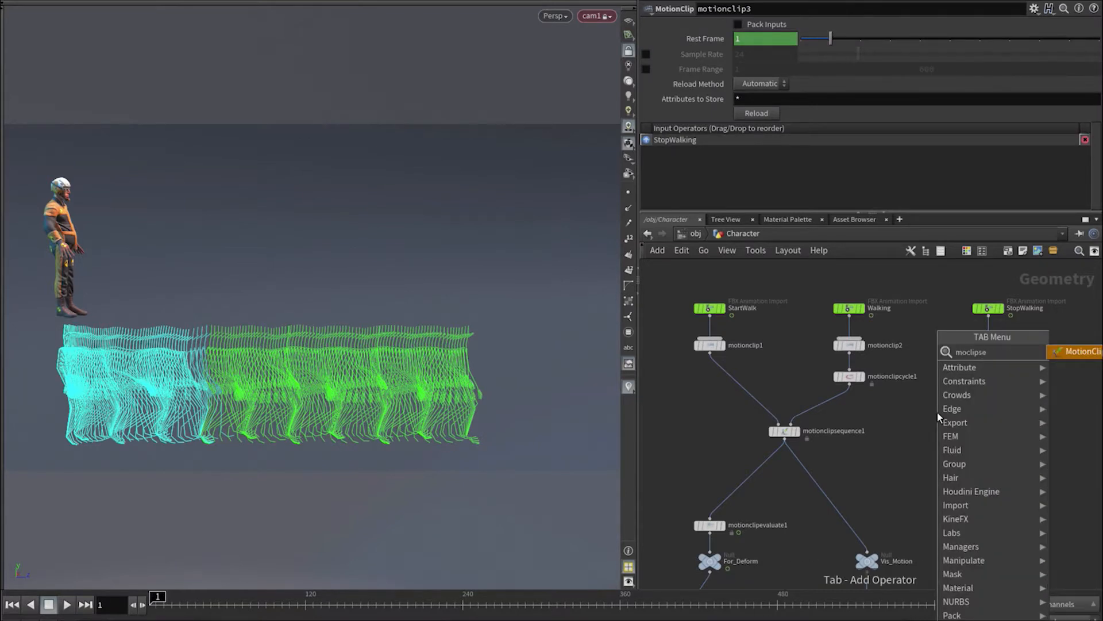
pyautogui.press('Return')
pyautogui.click(872, 479)
pyautogui.moveTo(785, 439); pyautogui.dragTo(989, 360)
pyautogui.moveTo(828, 497); pyautogui.dragTo(874, 486)
pyautogui.moveTo(873, 479); pyautogui.dragTo(868, 487)
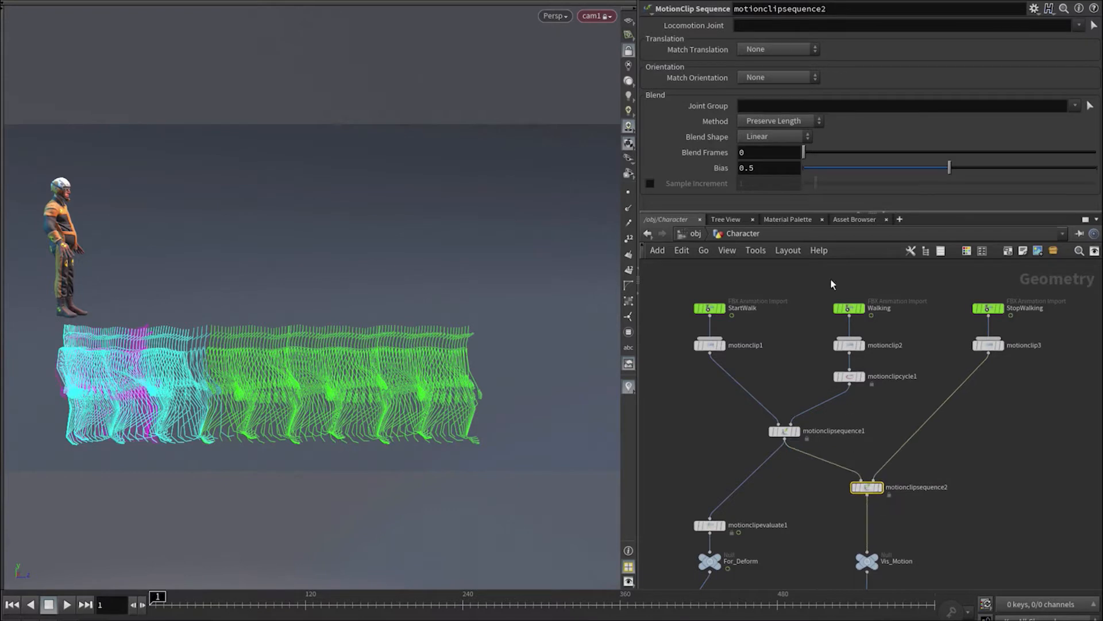
# Configure motionclipsequence2 with Hips as locomotion joint, Locomotion Joint translation matching, and the Overlap Sequences method with 3 blend frames.
pyautogui.click(772, 79)
pyautogui.click(776, 26)
pyautogui.write('Hips')
pyautogui.press('Return')
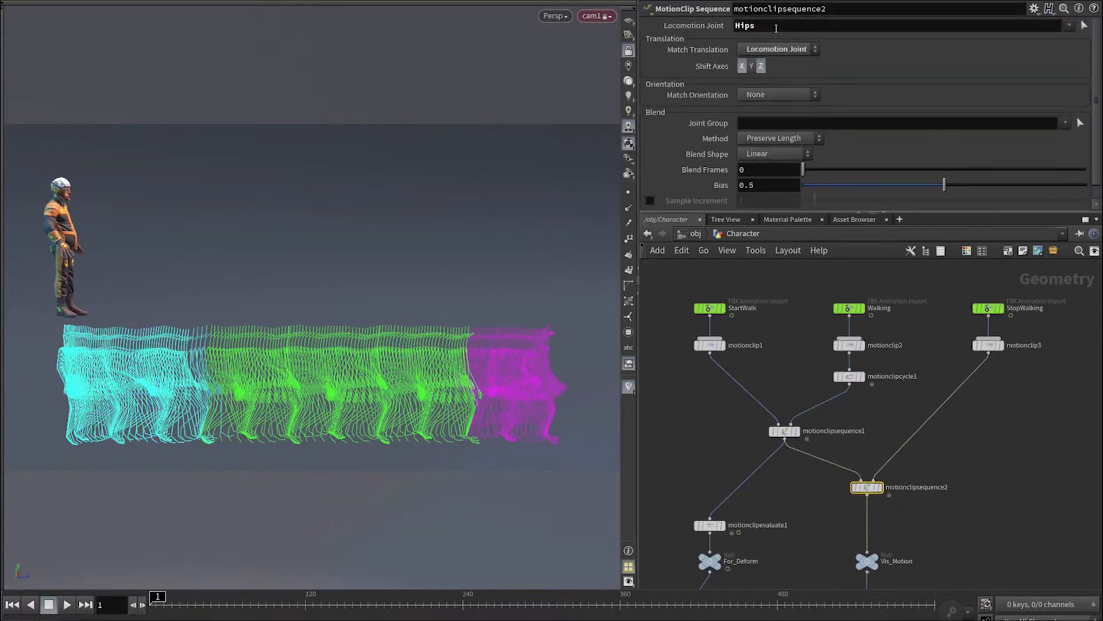
pyautogui.click(776, 137)
pyautogui.click(760, 166)
pyautogui.press('Return')
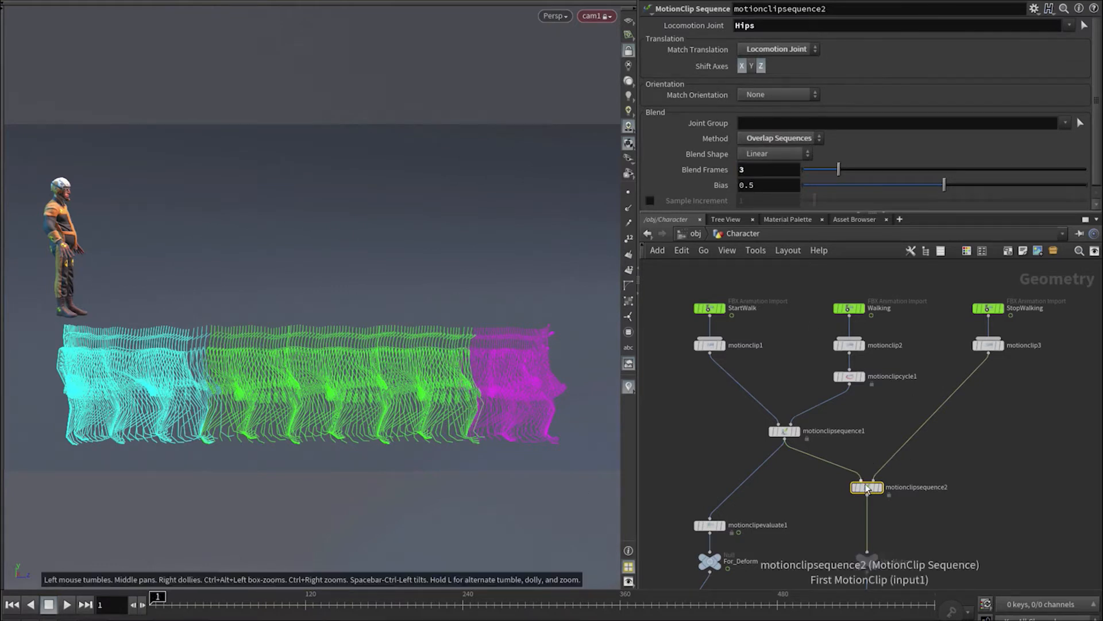
# Rewire motionclipevaluate1 to take its input from motionclipsequence2, and scrub the timeline to preview the combined walk.
pyautogui.moveTo(866, 495)
pyautogui.moveTo(758, 468); pyautogui.dragTo(849, 501)
pyautogui.moveTo(177, 601); pyautogui.dragTo(107, 597)
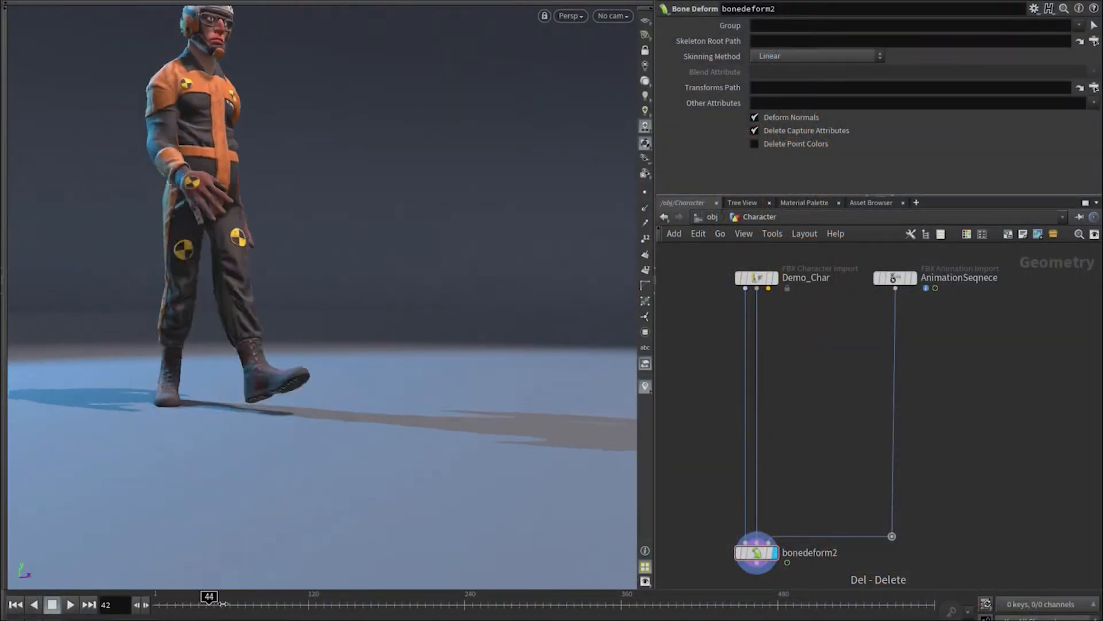
# Scrub the walk to check the feet, and branch a Stabilize Joint node off AnimationSeqnece with its display turned on.
pyautogui.moveTo(241, 601)
pyautogui.mouseDown()
pyautogui.moveTo(253, 601)
pyautogui.moveTo(153, 609)
pyautogui.mouseUp()
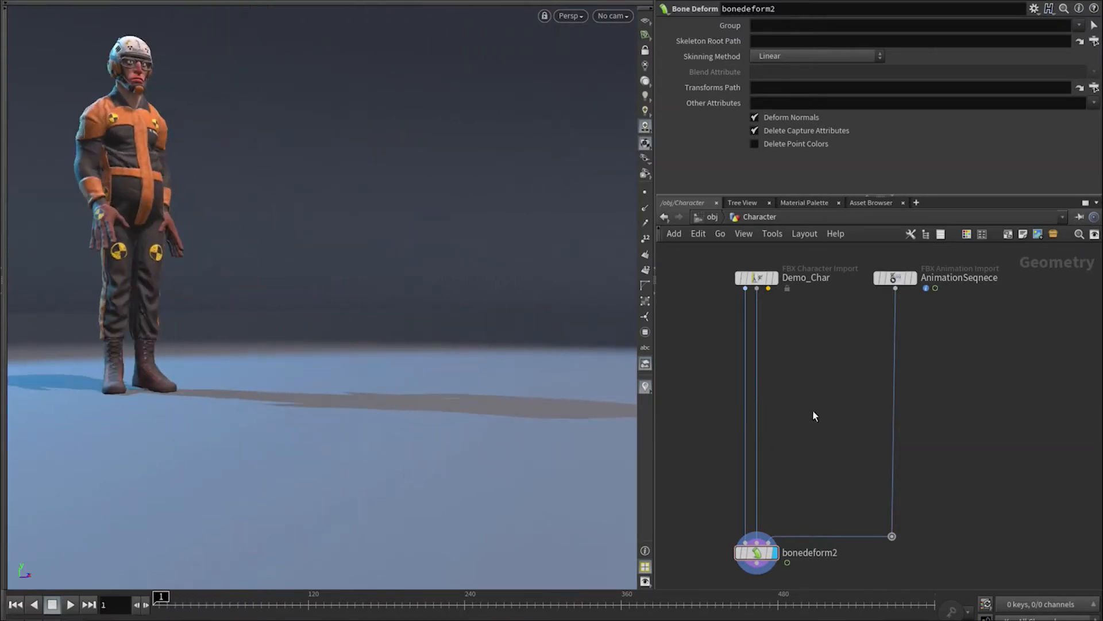
pyautogui.moveTo(895, 289); pyautogui.dragTo(945, 384)
pyautogui.write('stab')
pyautogui.press('Return')
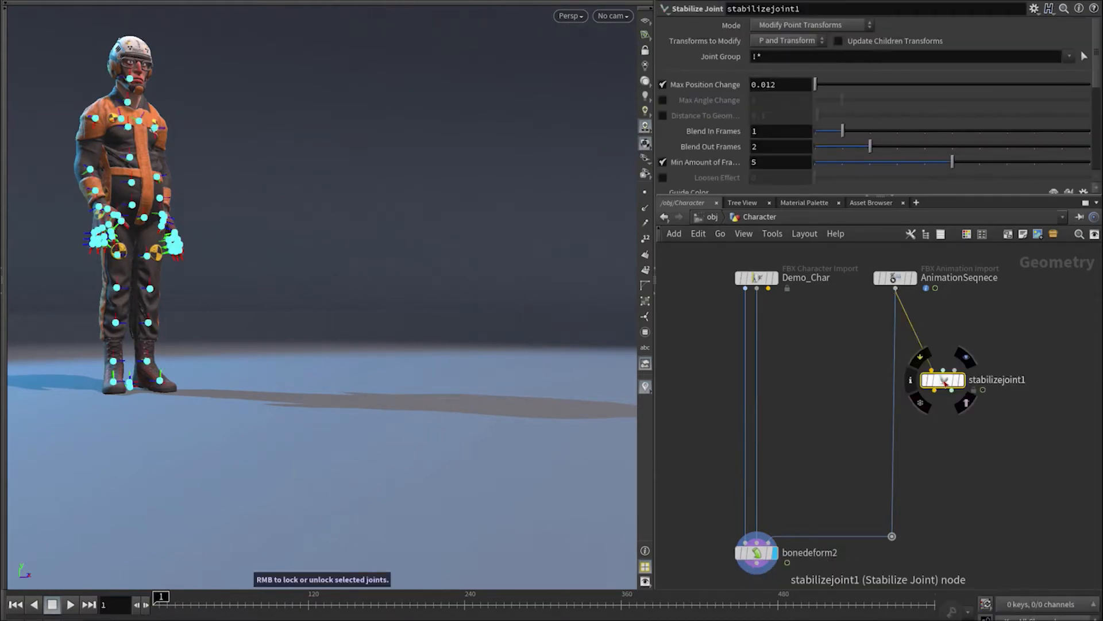
pyautogui.click(962, 381)
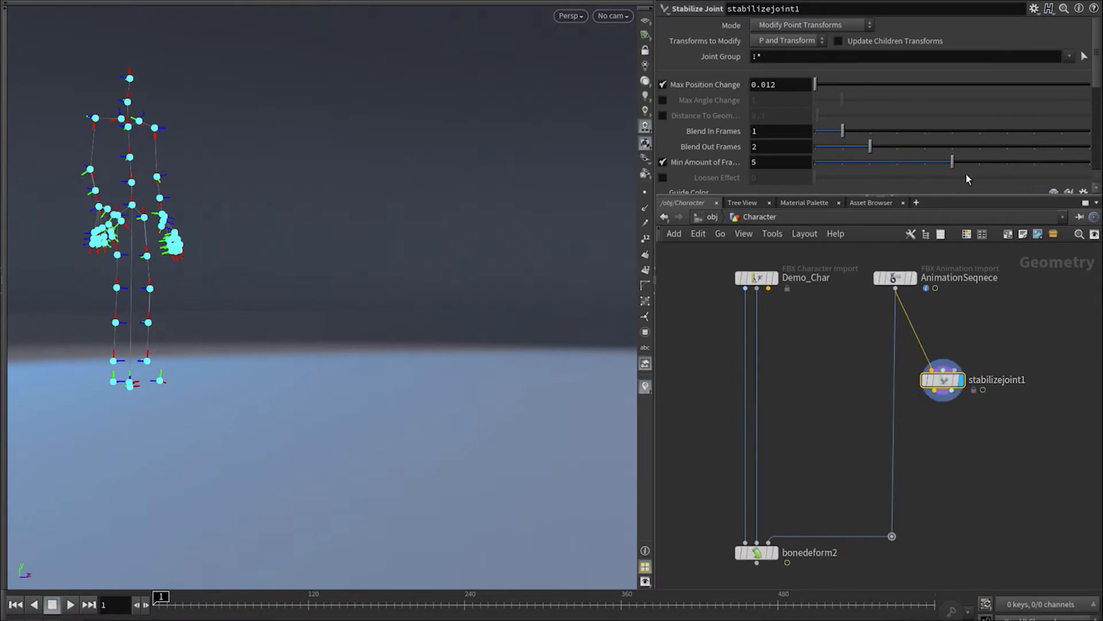
# Restrict stabilizejoint1 to the foot_r and foot_l joints with a Max Position Change of 0.03, checking the motion along the timeline.
pyautogui.click(1085, 57)
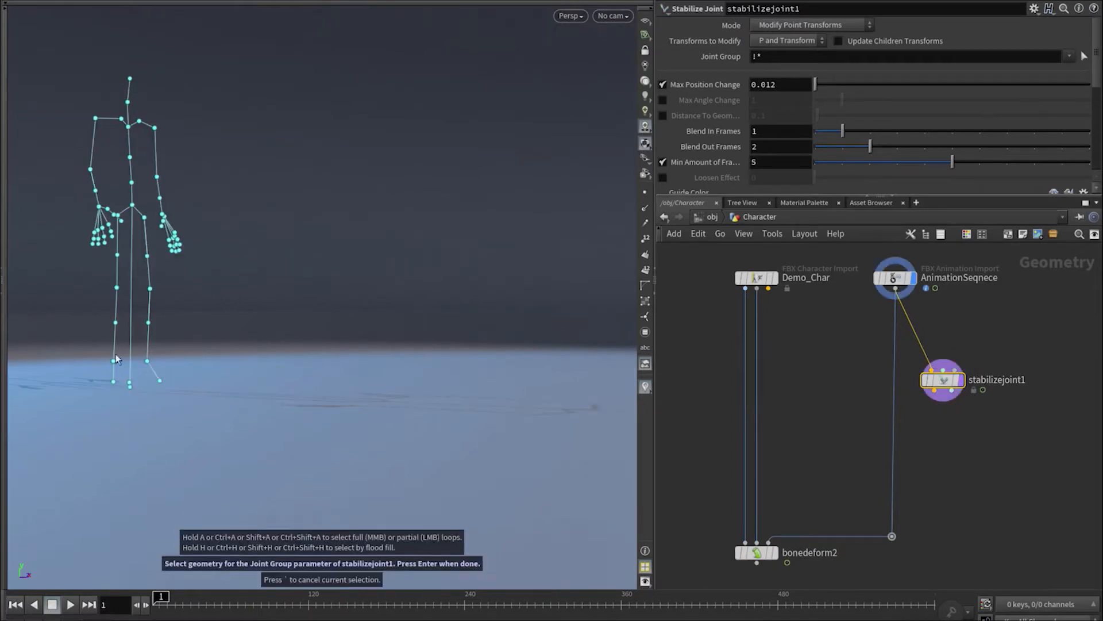
pyautogui.moveTo(175, 369); pyautogui.dragTo(179, 369)
pyautogui.press('Return')
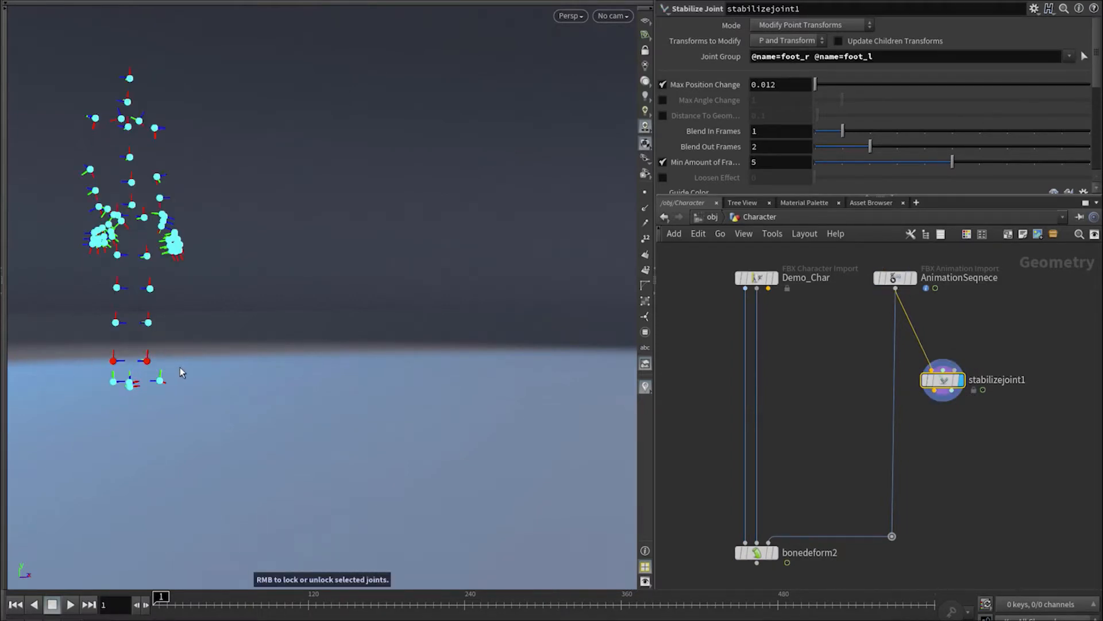
pyautogui.moveTo(162, 596)
pyautogui.mouseDown()
pyautogui.moveTo(271, 597)
pyautogui.moveTo(233, 597)
pyautogui.moveTo(267, 602)
pyautogui.moveTo(247, 603)
pyautogui.mouseUp()
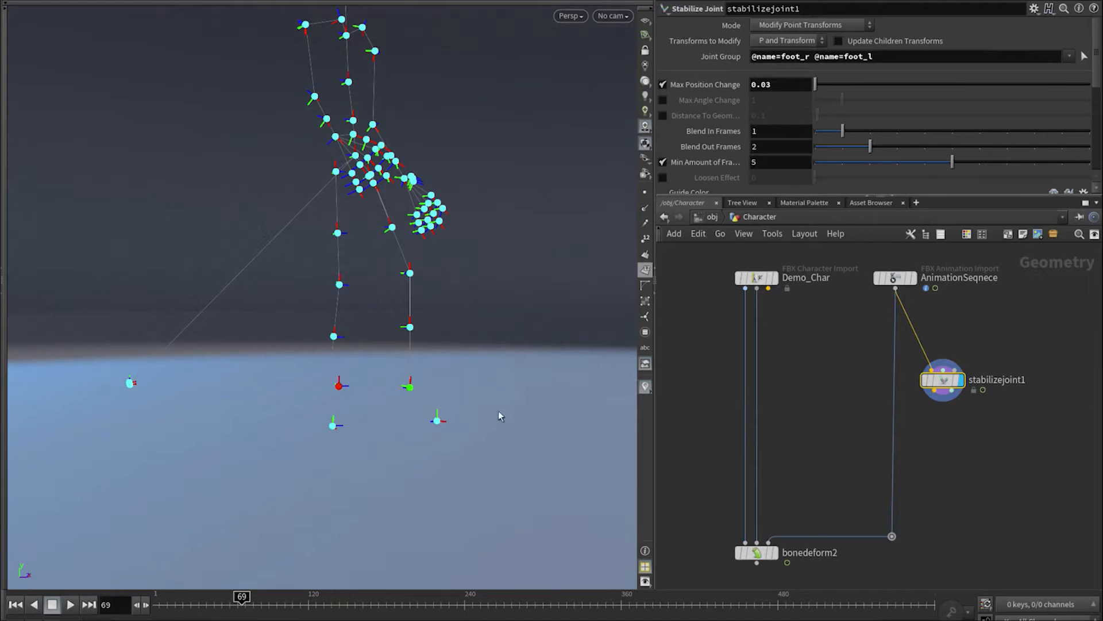
pyautogui.moveTo(243, 596)
pyautogui.mouseDown()
pyautogui.moveTo(214, 596)
pyautogui.moveTo(244, 593)
pyautogui.mouseUp()
# Display bonedeform2 with the stabilized animation wired in for a preview, and reconnect AnimationSeqnece directly to bonedeform2.
pyautogui.moveTo(891, 411); pyautogui.dragTo(924, 395)
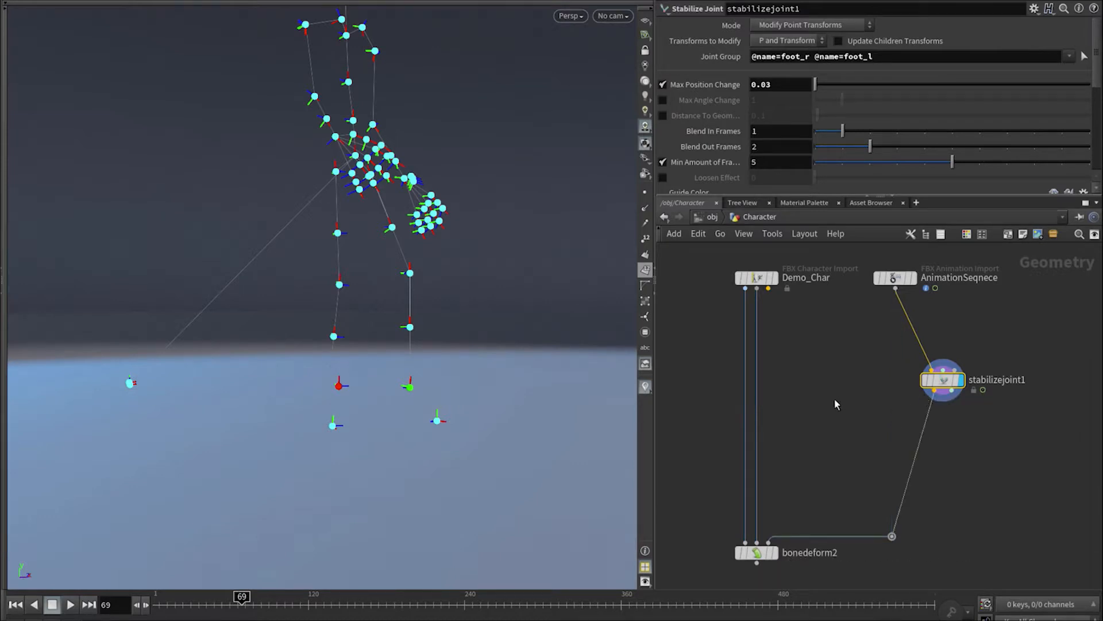
pyautogui.click(773, 553)
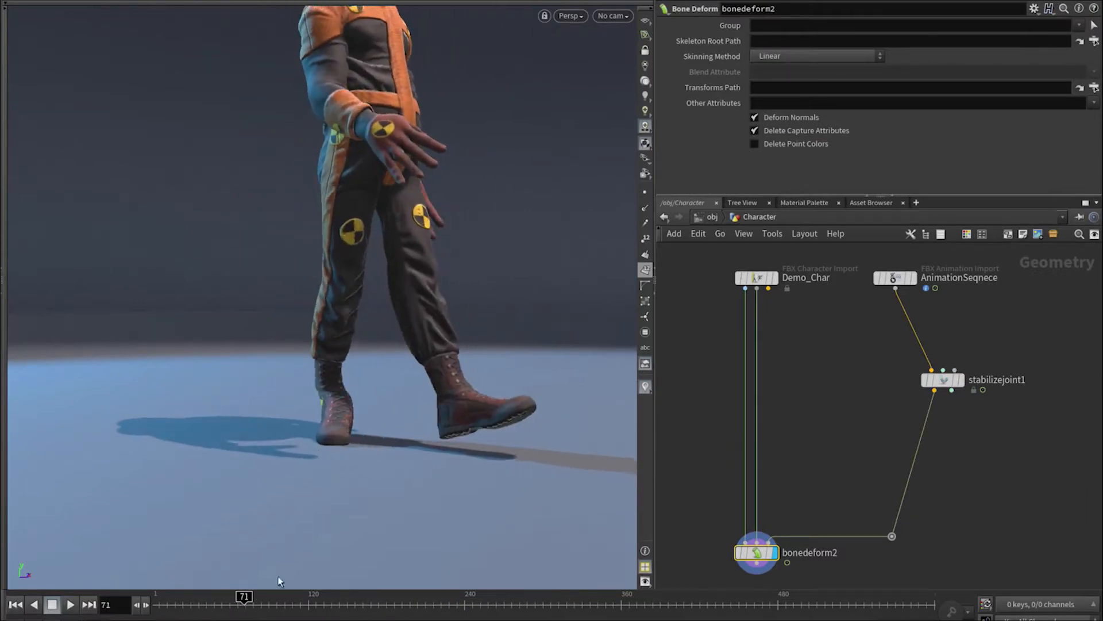
pyautogui.moveTo(894, 291); pyautogui.dragTo(890, 530)
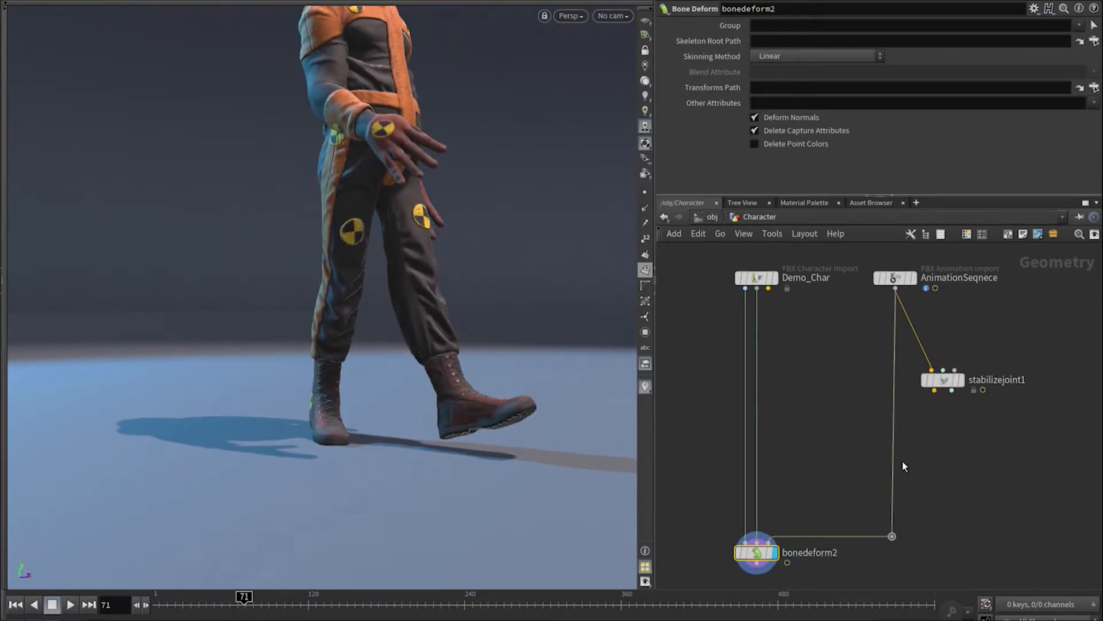
# Add a Blast node after stabilizejoint1 that keeps only the hip joint and the two foot joints.
pyautogui.click(935, 391)
pyautogui.press('Tab')
pyautogui.write('blast')
pyautogui.press('Return')
pyautogui.click(953, 424)
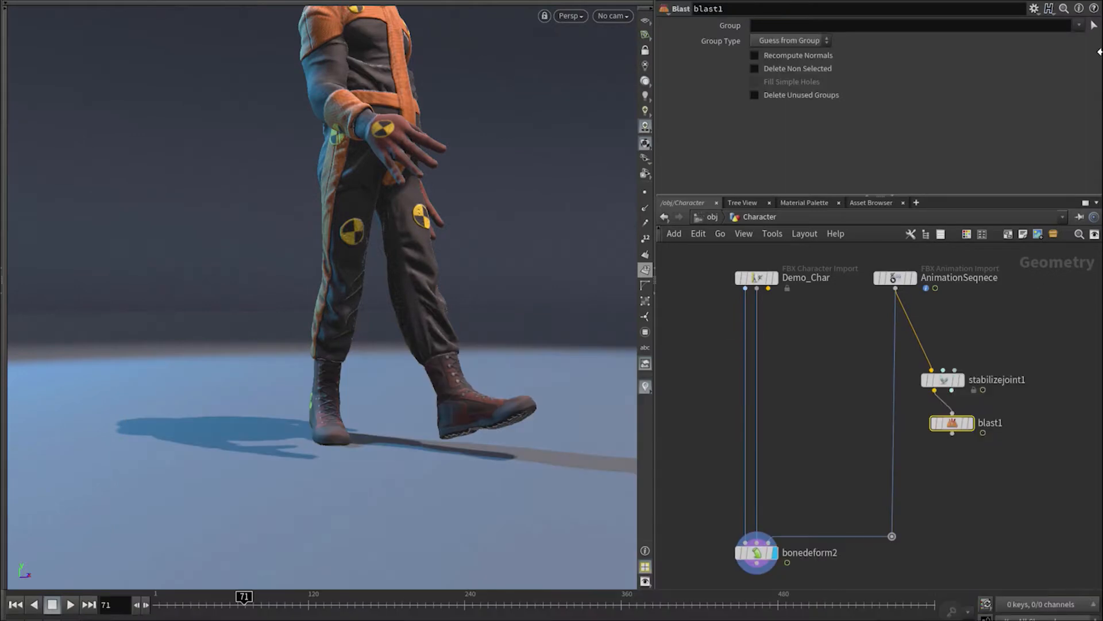
pyautogui.press('Return')
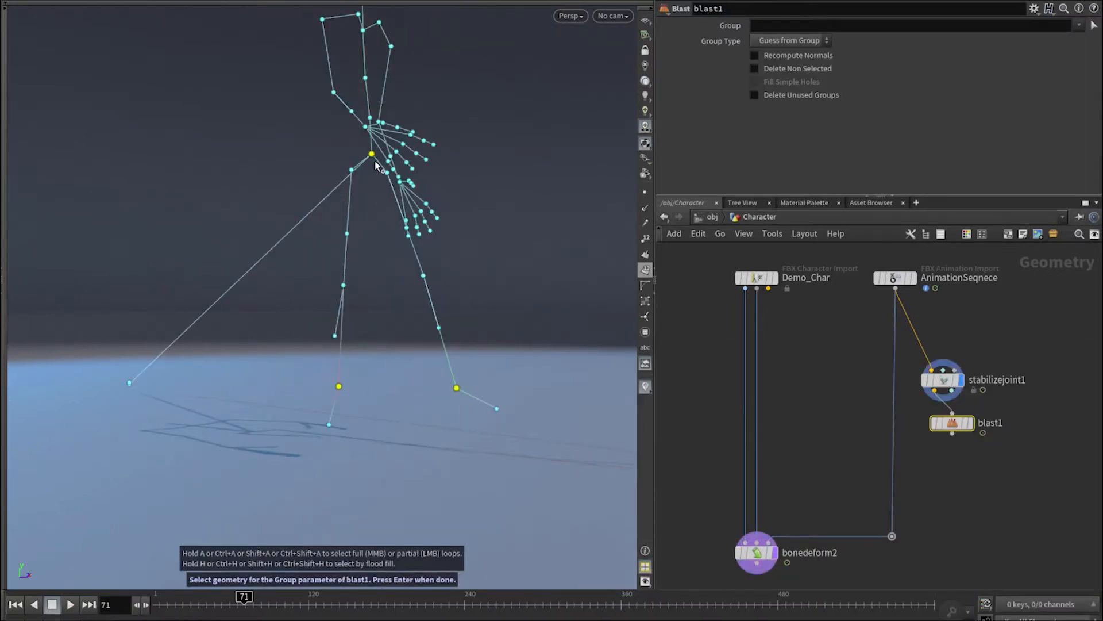
pyautogui.press('Return')
# Add a Full Body IK node with AnimationSeqnece as its first input and its output driving bonedeform2.
pyautogui.click(934, 479)
pyautogui.press('Tab')
pyautogui.write('full')
pyautogui.press('Return')
pyautogui.click(935, 479)
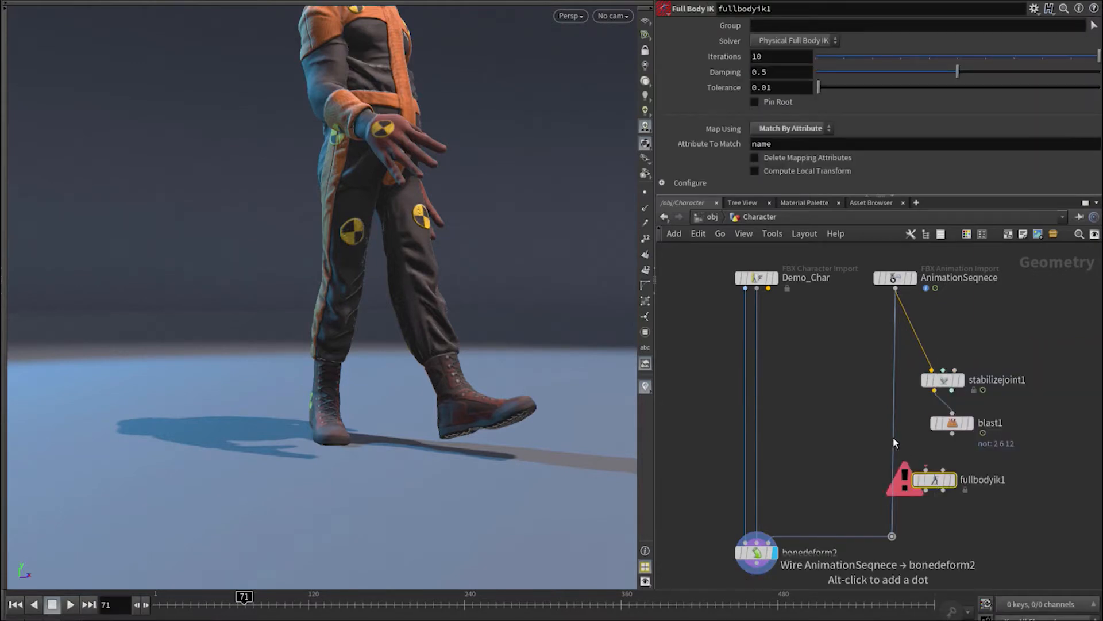
pyautogui.moveTo(891, 505); pyautogui.dragTo(925, 490)
pyautogui.moveTo(925, 470); pyautogui.dragTo(896, 290)
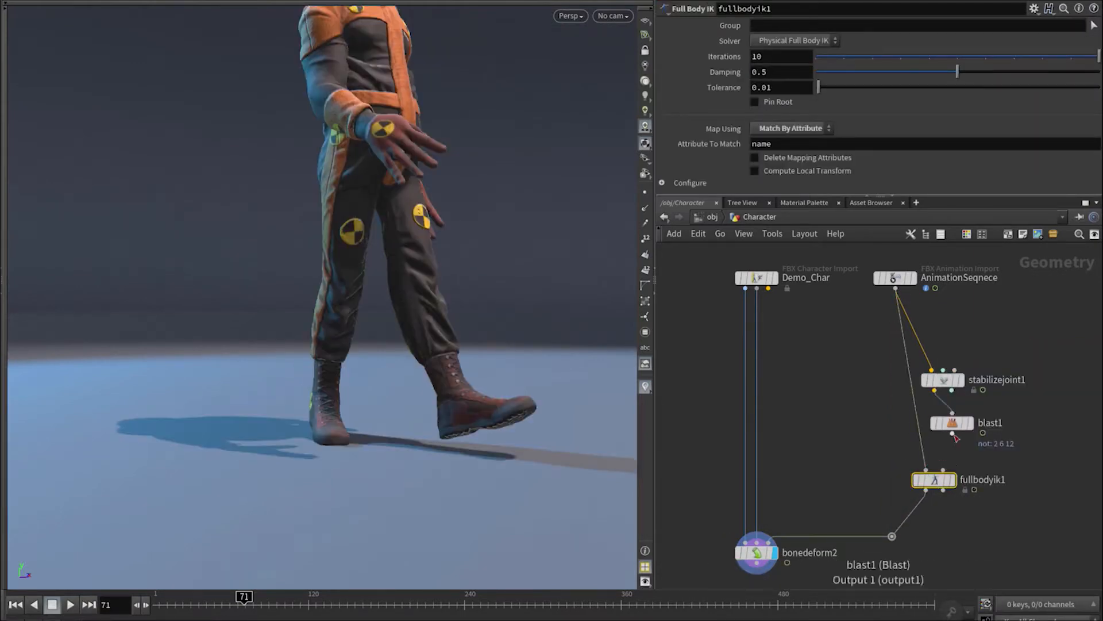
# Connect blast1 to fullbodyik1's second input, align the node under AnimationSeqnece, and scrub around frame 70 to check the foot contact.
pyautogui.moveTo(934, 479); pyautogui.dragTo(905, 483)
pyautogui.moveTo(905, 483)
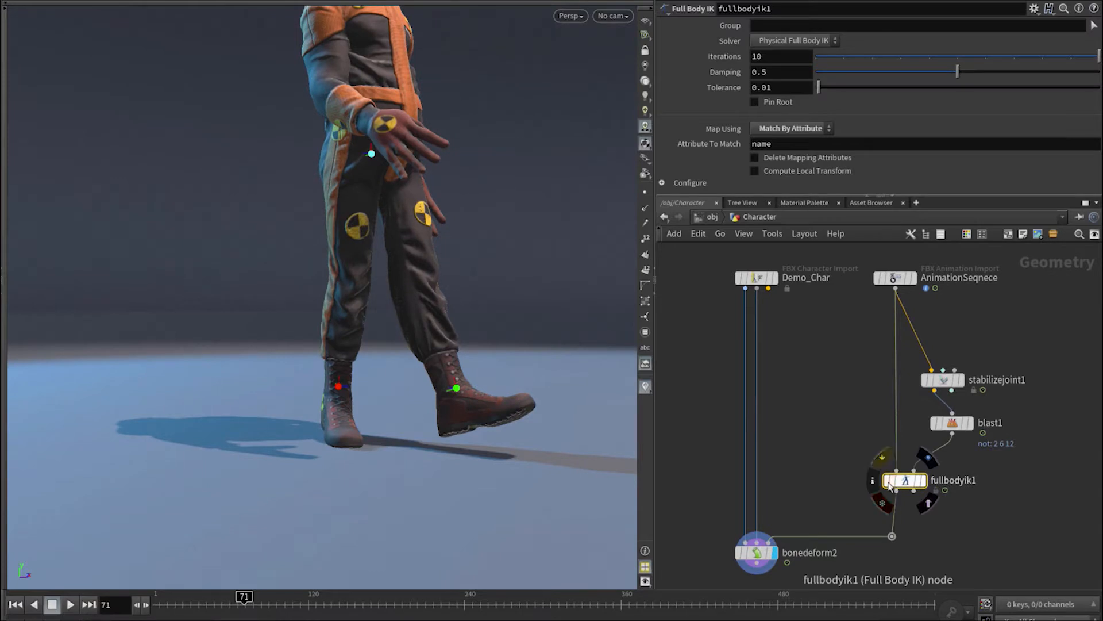
pyautogui.click(886, 481)
pyautogui.moveTo(244, 597)
pyautogui.mouseDown()
pyautogui.moveTo(164, 597)
pyautogui.moveTo(257, 597)
pyautogui.mouseUp()
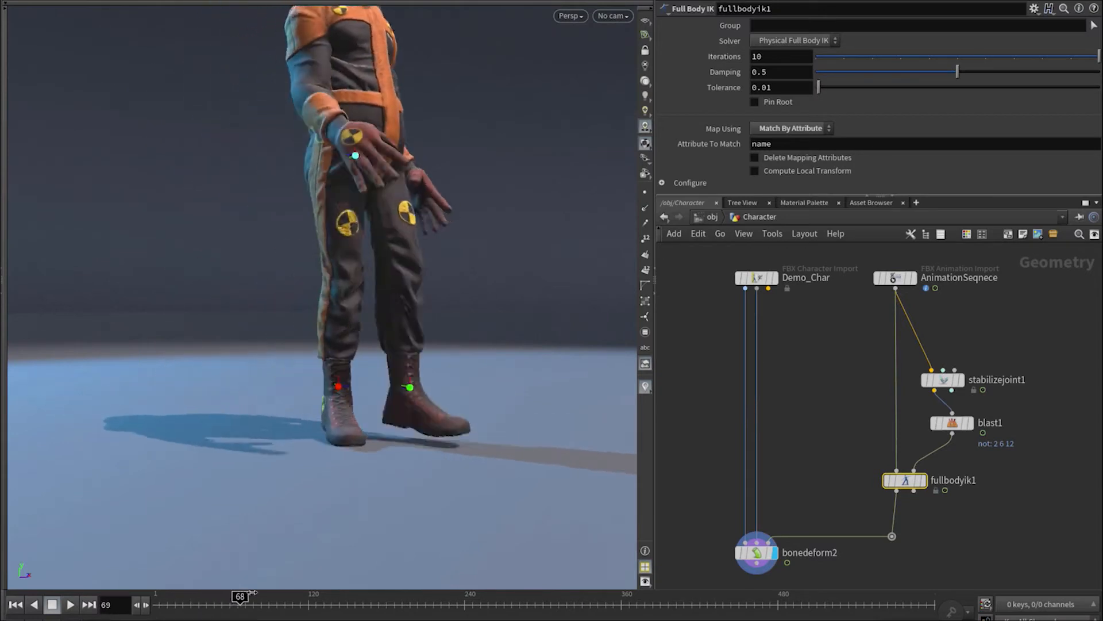
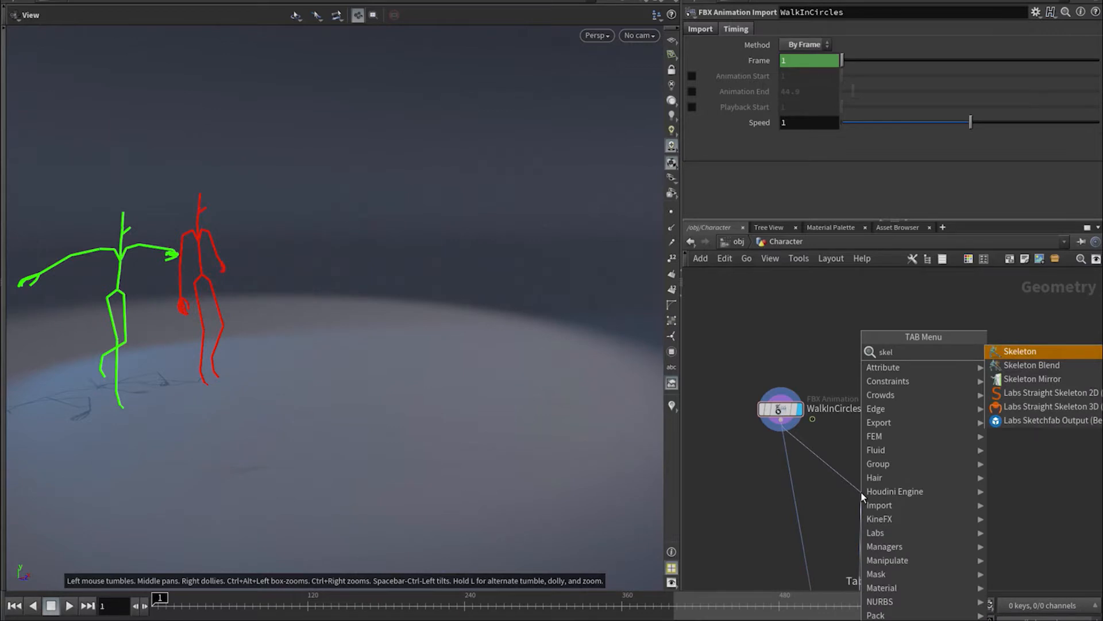
# Display a Skeleton Blend node combining WalkInCircles and Capoeira, and return the preview to frame 1.
pyautogui.click(876, 490)
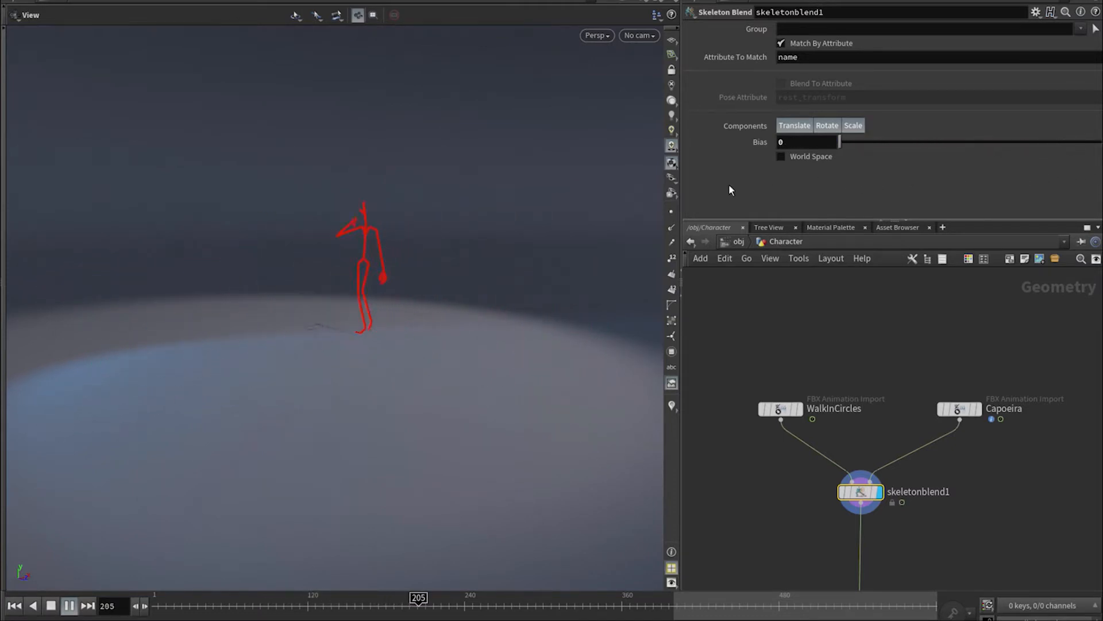
pyautogui.moveTo(187, 591); pyautogui.dragTo(150, 590)
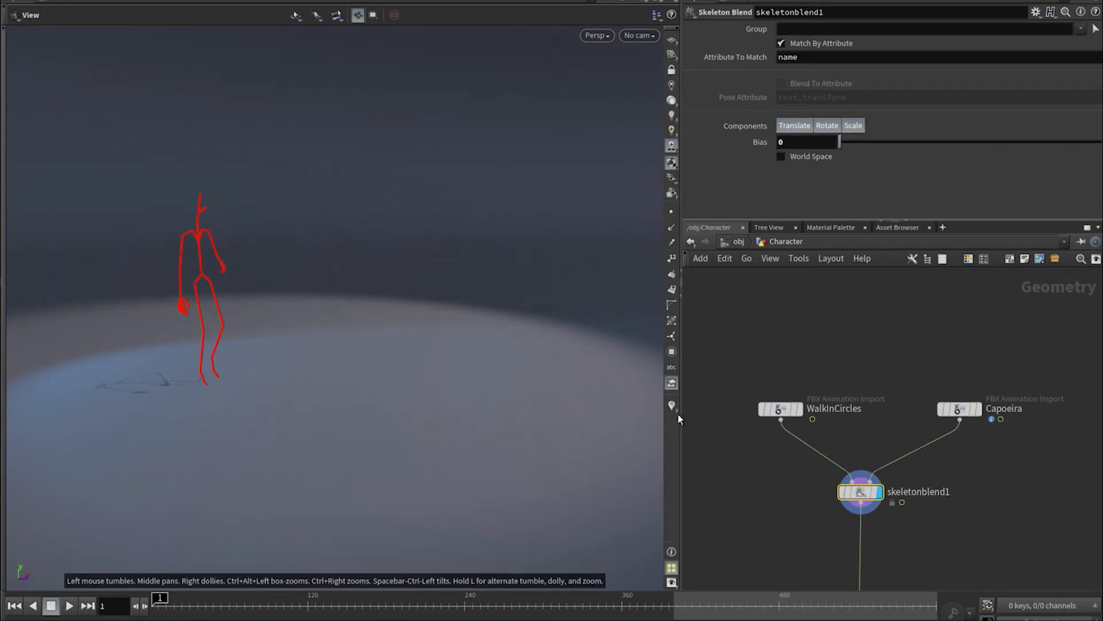
# Limit skeletonblend1 to the upper-body joints with Bias at 1, and play the resulting animation on the skinned character.
pyautogui.moveTo(180, 174); pyautogui.dragTo(196, 325)
pyautogui.press('Return')
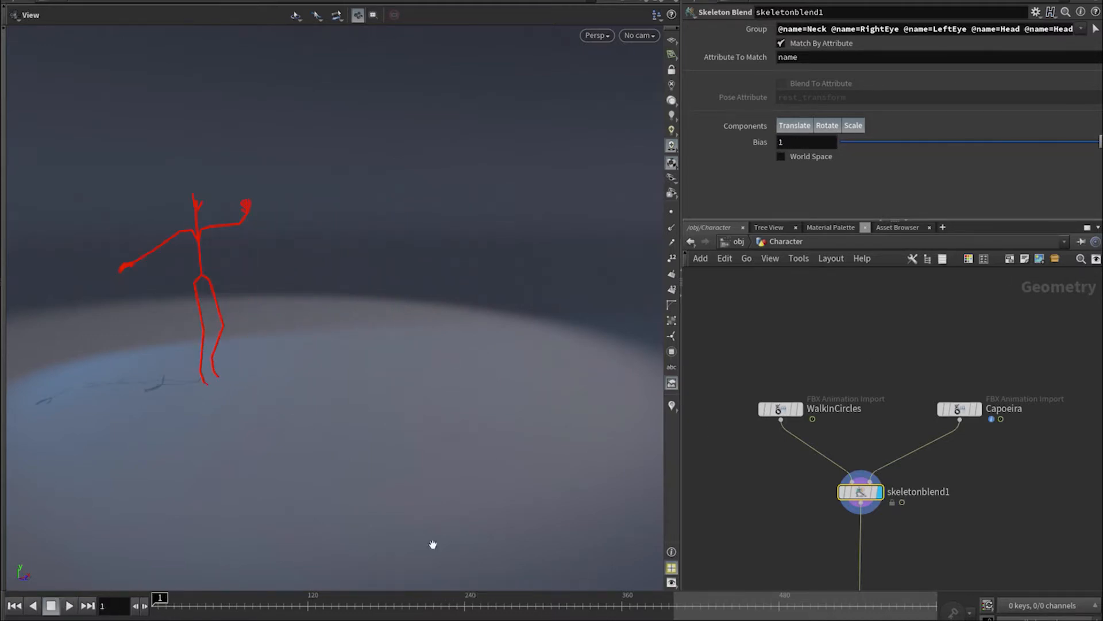
pyautogui.moveTo(955, 559); pyautogui.dragTo(853, 287, button='middle')
pyautogui.click(768, 444)
pyautogui.moveTo(952, 377); pyautogui.dragTo(978, 620, button='middle')
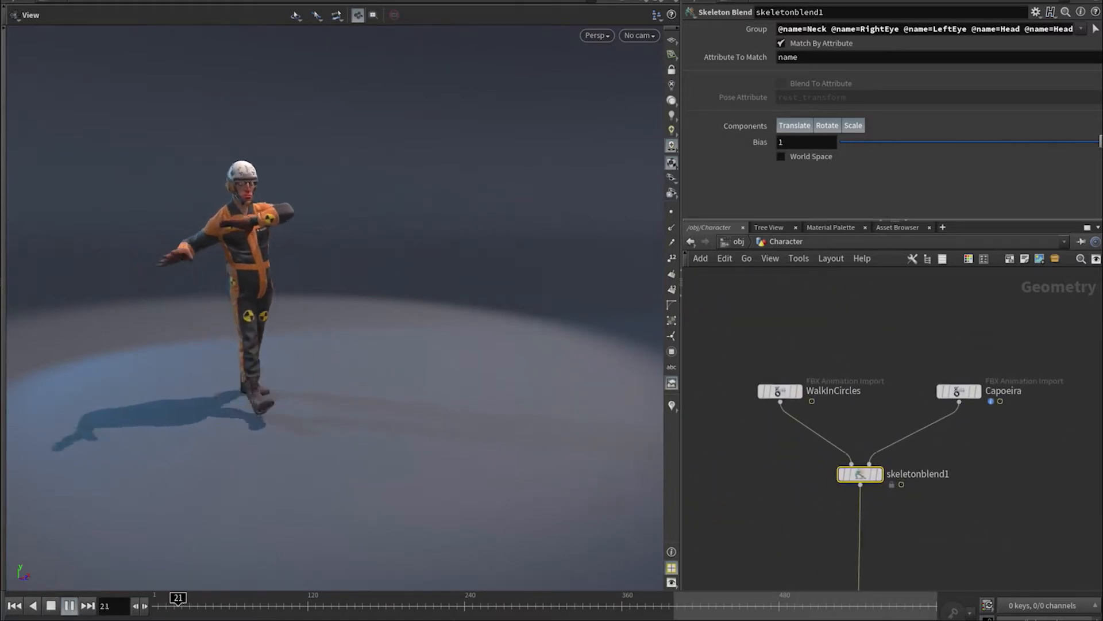
# Lower the skeletonblend1 Bias to 0.8 and down to 0 during playback, and raise it again to compare the blend.
pyautogui.moveTo(1099, 141); pyautogui.dragTo(1042, 142)
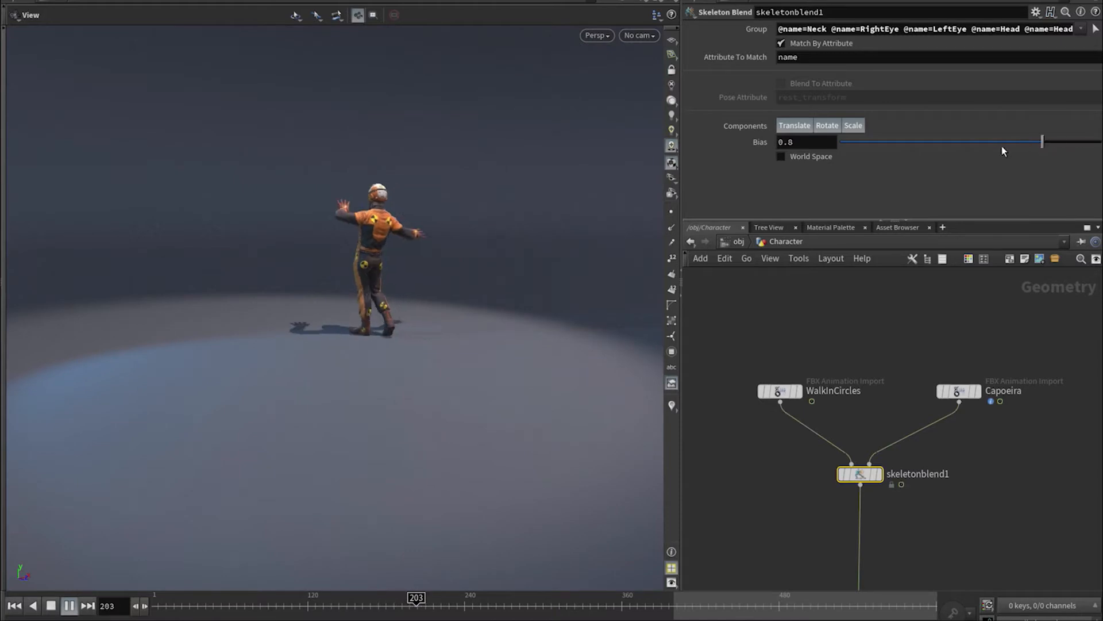
pyautogui.moveTo(868, 152); pyautogui.dragTo(777, 151)
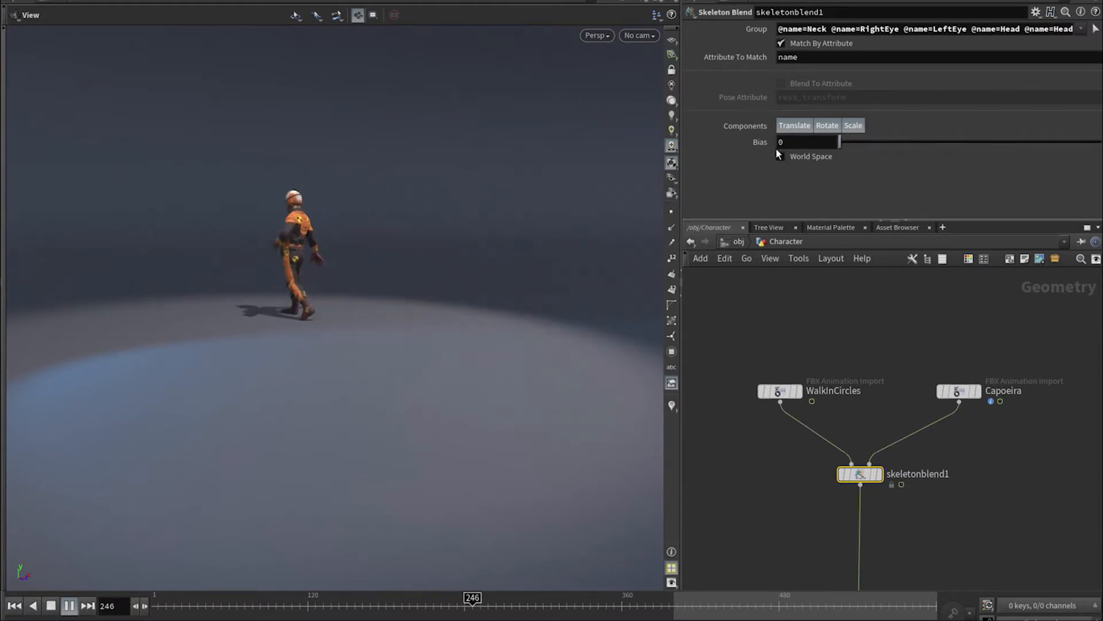
pyautogui.moveTo(778, 154); pyautogui.dragTo(919, 162)
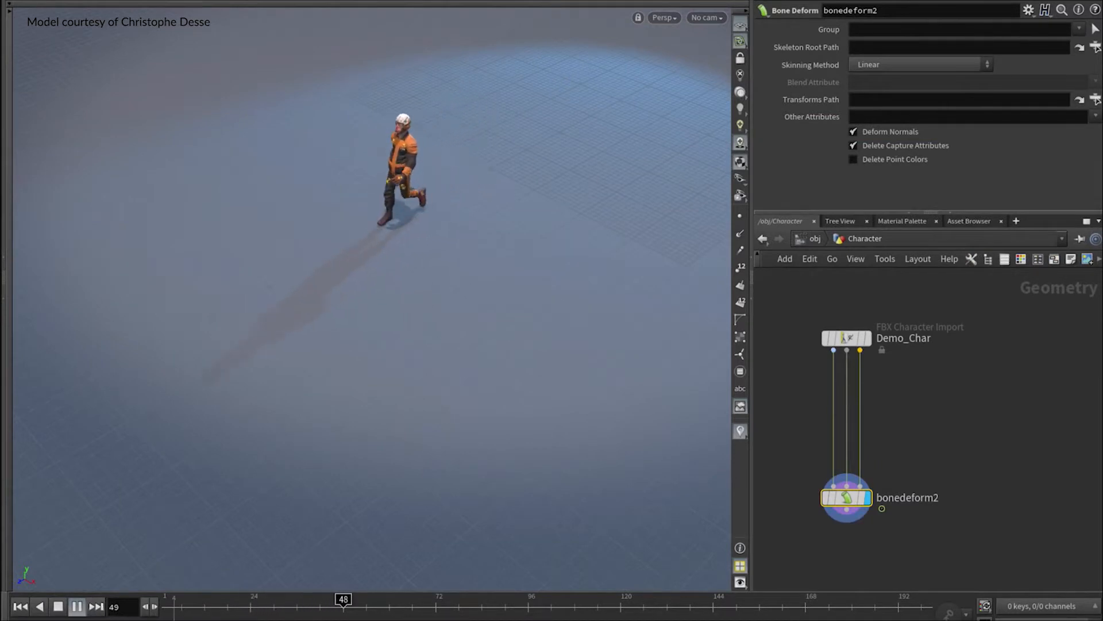
# Return to frame 1 and draw a NURBS curve on the ground, curving away from the character's feet.
pyautogui.moveTo(429, 611); pyautogui.dragTo(167, 609)
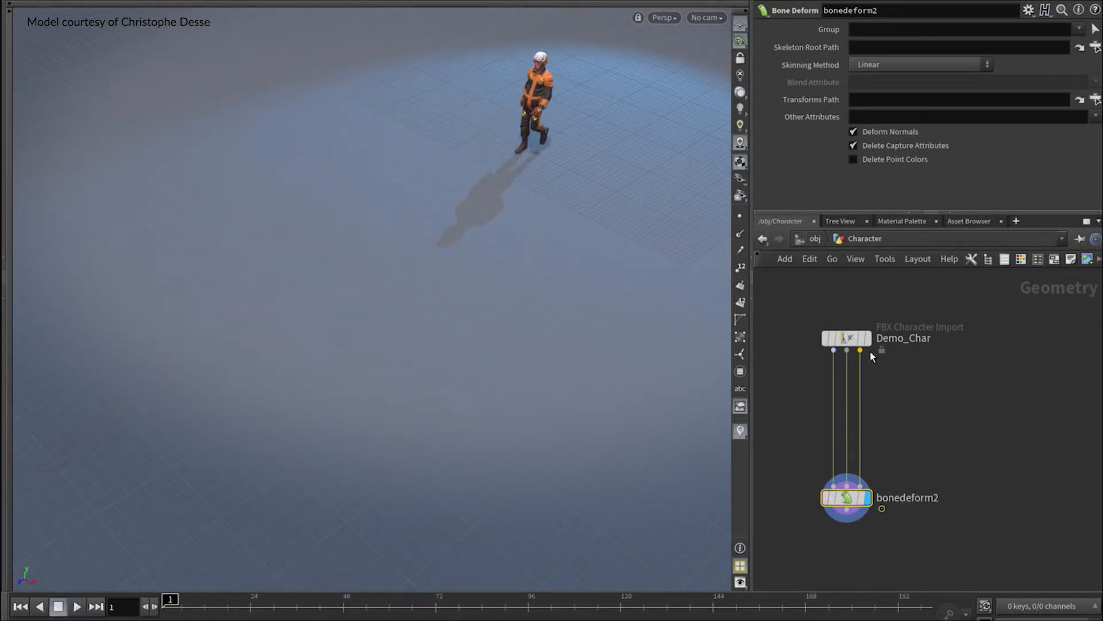
pyautogui.press('Tab')
pyautogui.write('rigpose')
pyautogui.press('Return')
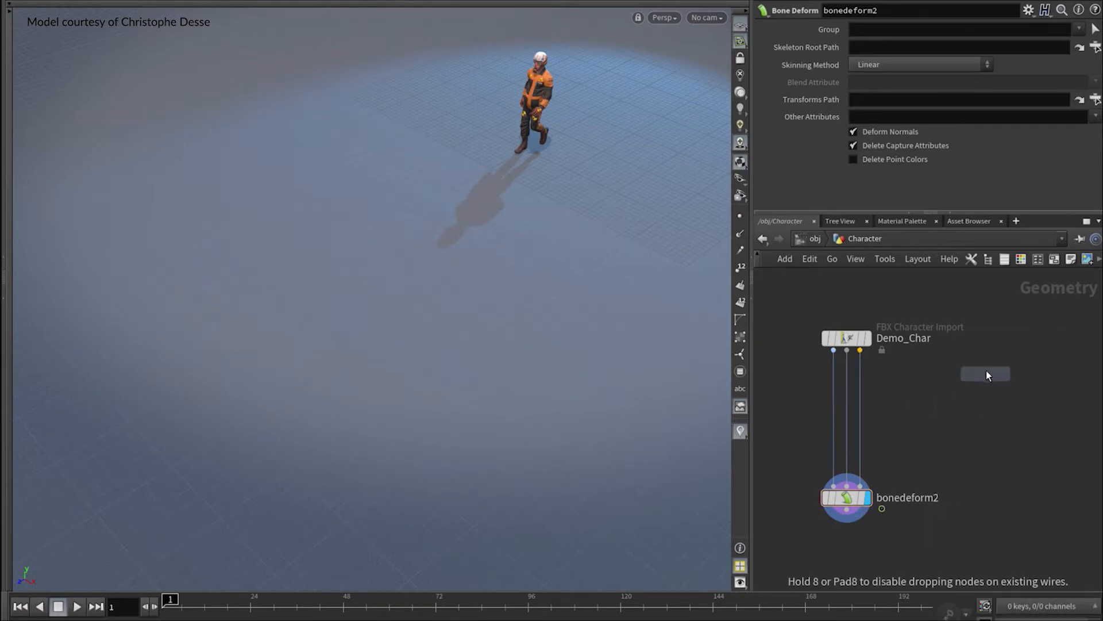
pyautogui.click(994, 352)
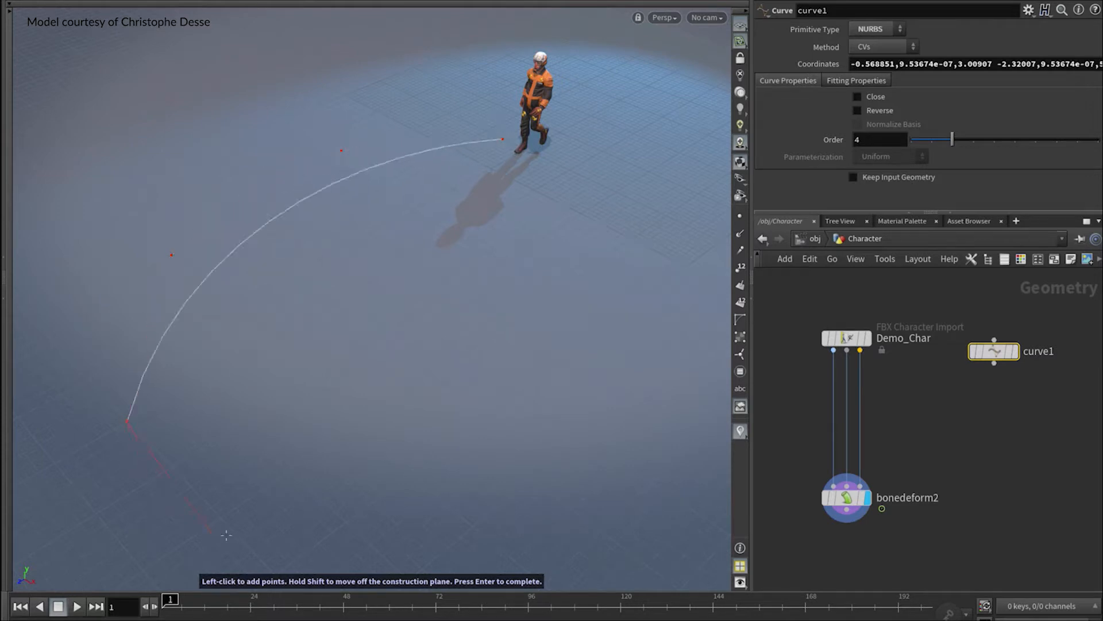
pyautogui.click(922, 428)
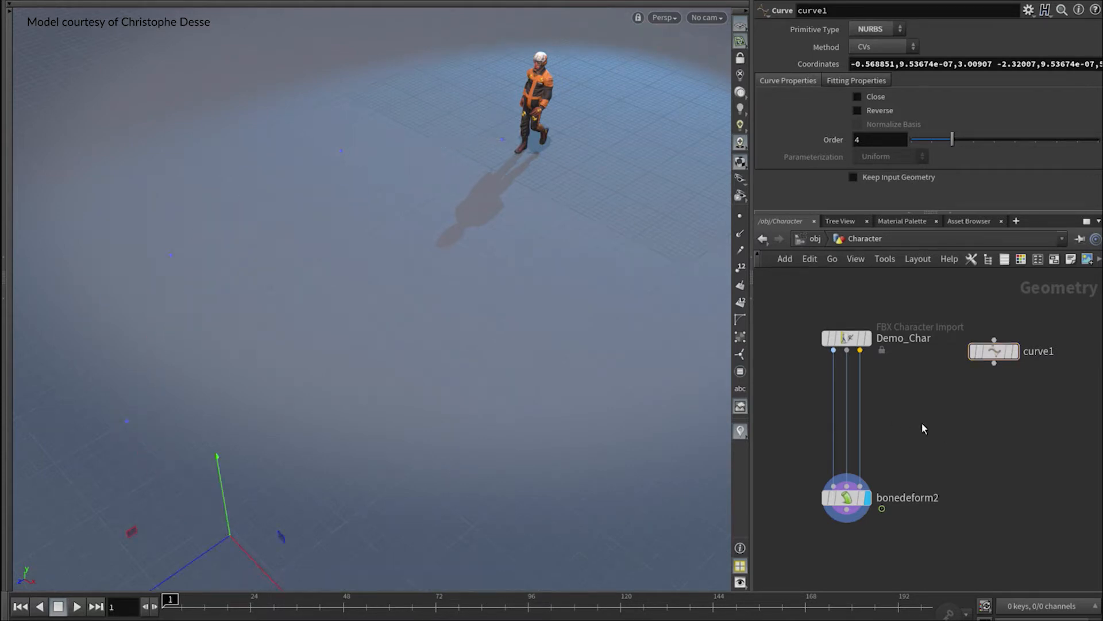
# Add a Path Deform node between curve1 and bonedeform2 and enable Capture Before Start Position.
pyautogui.press('Tab')
pyautogui.press('Escape')
pyautogui.press('Tab')
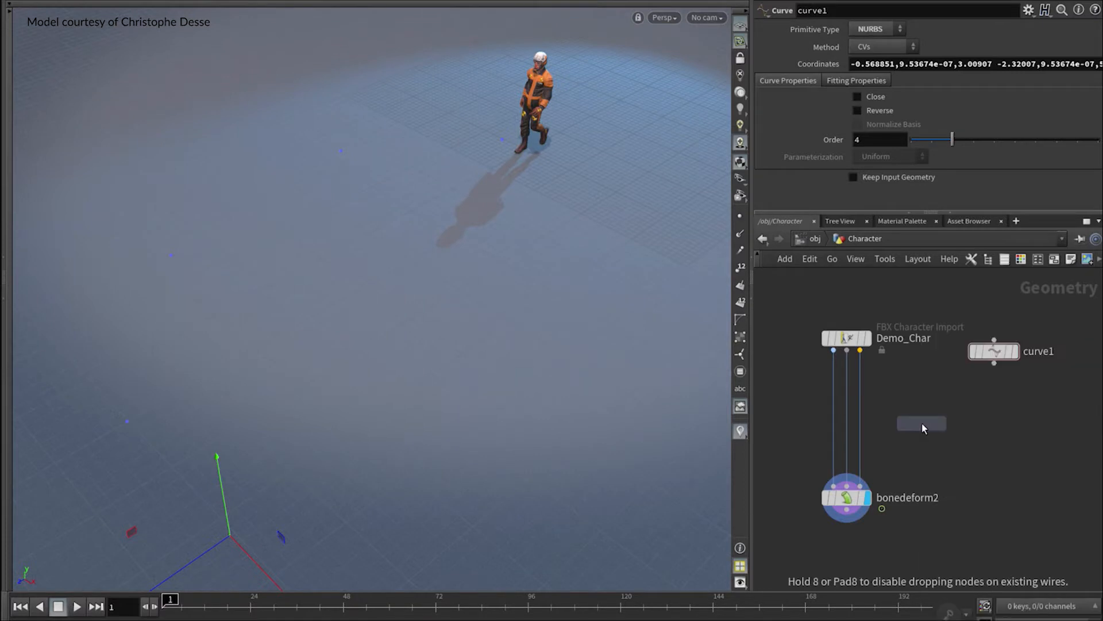
pyautogui.click(932, 425)
pyautogui.scroll(-5, 918, 147)
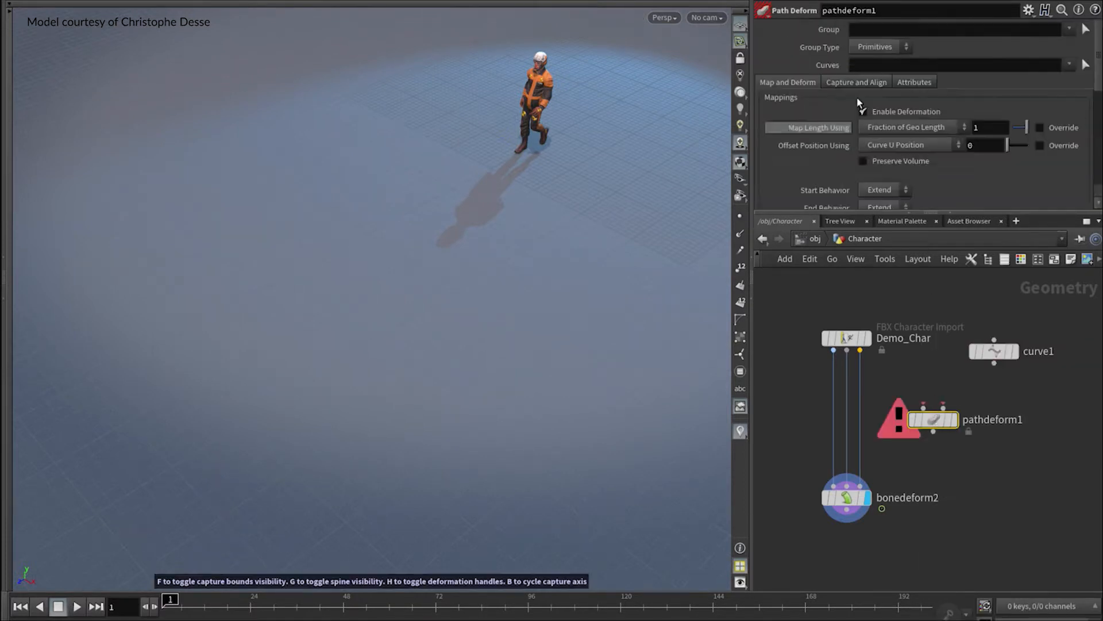
pyautogui.scroll(-5, 918, 147)
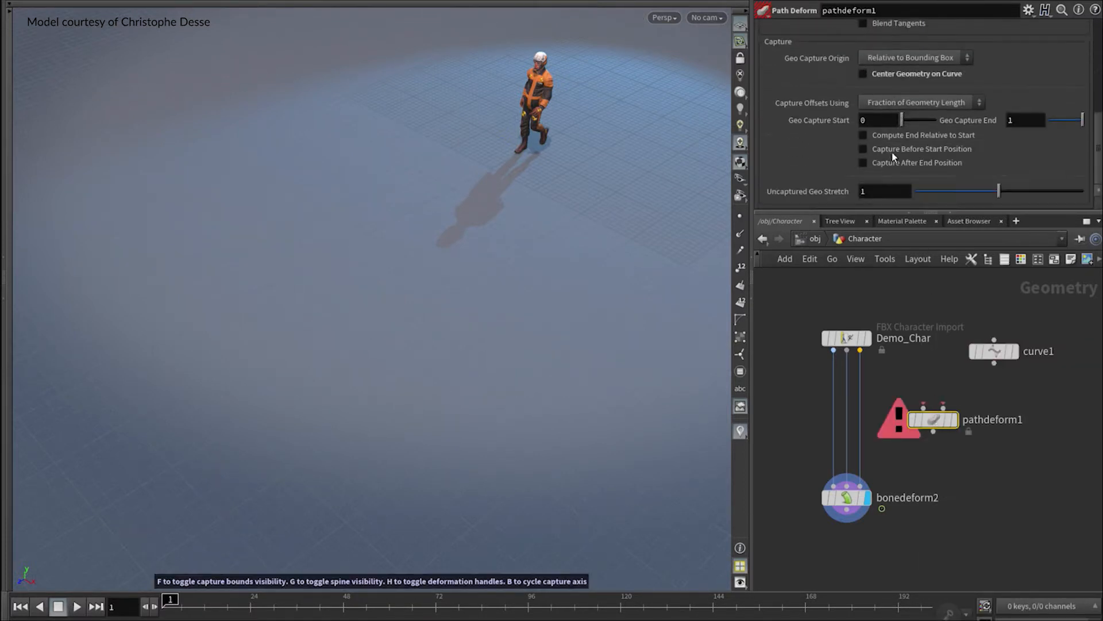
# Wire Demo_Char's animated skeleton and curve1 into pathdeform1, and its output into bonedeform2's Deform Point Transforms input.
pyautogui.moveTo(943, 407); pyautogui.dragTo(994, 363)
pyautogui.moveTo(933, 433); pyautogui.dragTo(876, 484)
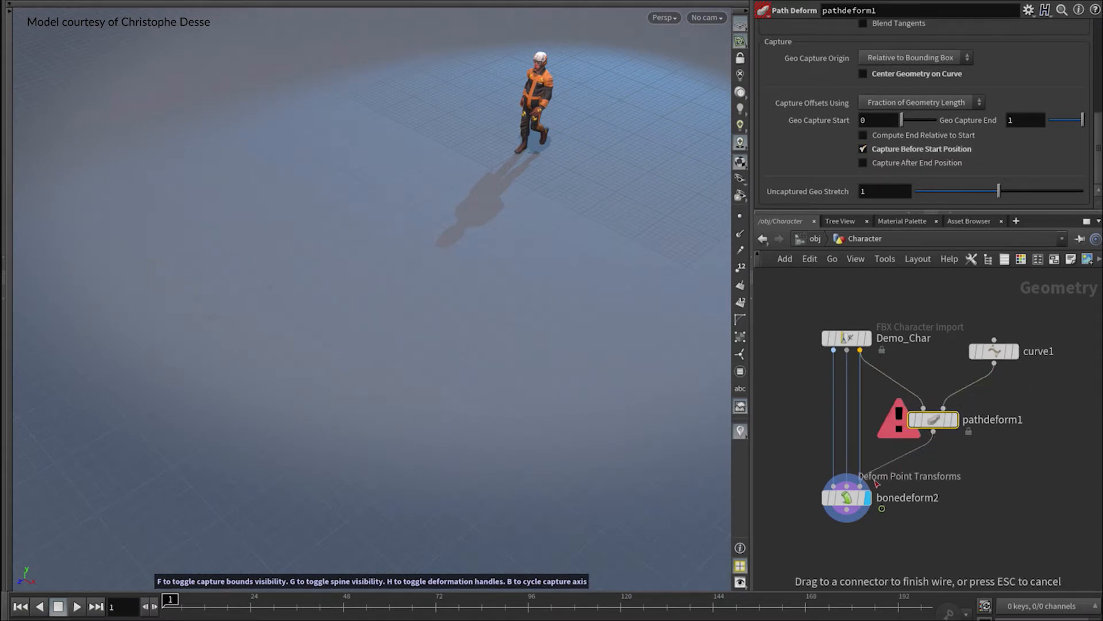
pyautogui.click(852, 504)
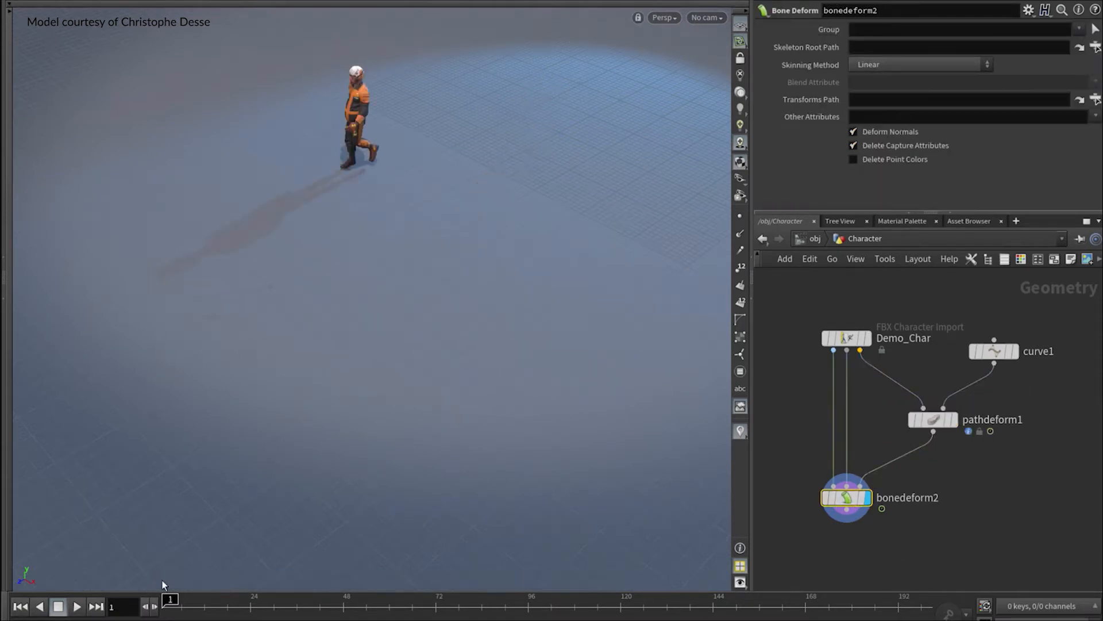
# Reshape curve1 into a loop by moving its control points during playback, and close the curve.
pyautogui.click(995, 352)
pyautogui.moveTo(313, 533); pyautogui.dragTo(566, 440)
pyautogui.moveTo(123, 425); pyautogui.dragTo(261, 402)
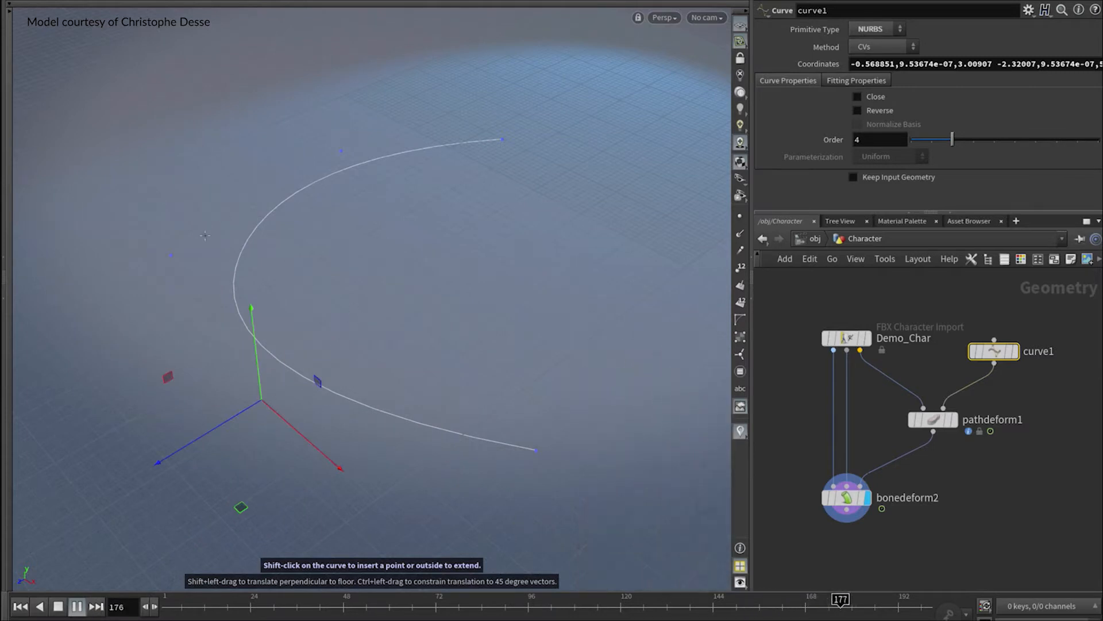
pyautogui.moveTo(171, 256); pyautogui.dragTo(530, 284)
pyautogui.moveTo(538, 450); pyautogui.dragTo(136, 208)
pyautogui.moveTo(596, 124); pyautogui.dragTo(582, 291)
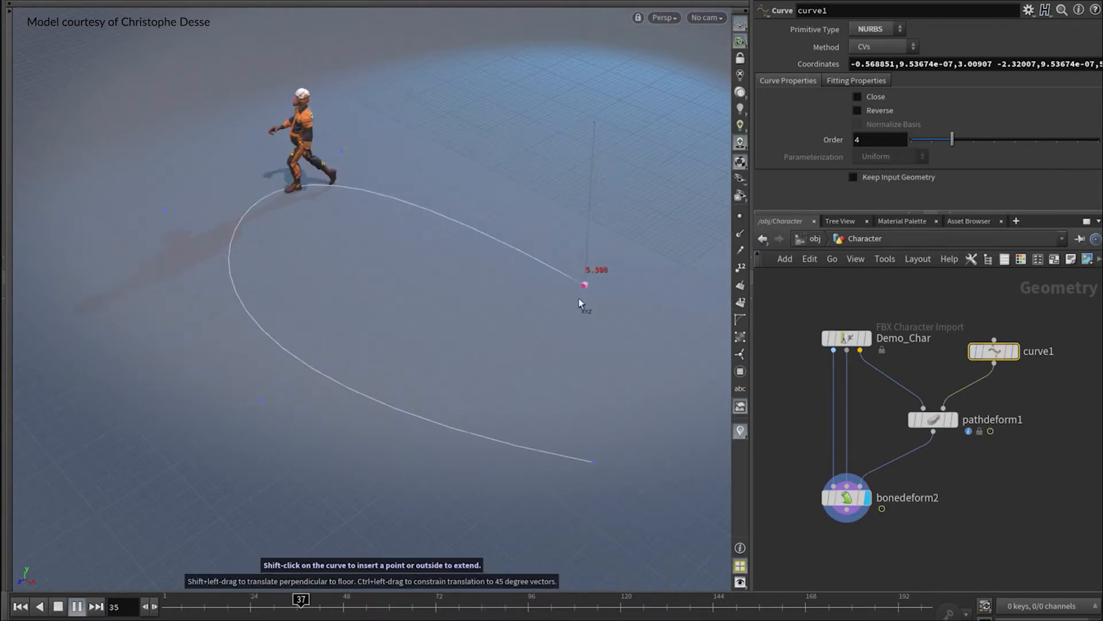
pyautogui.moveTo(592, 460); pyautogui.dragTo(477, 398)
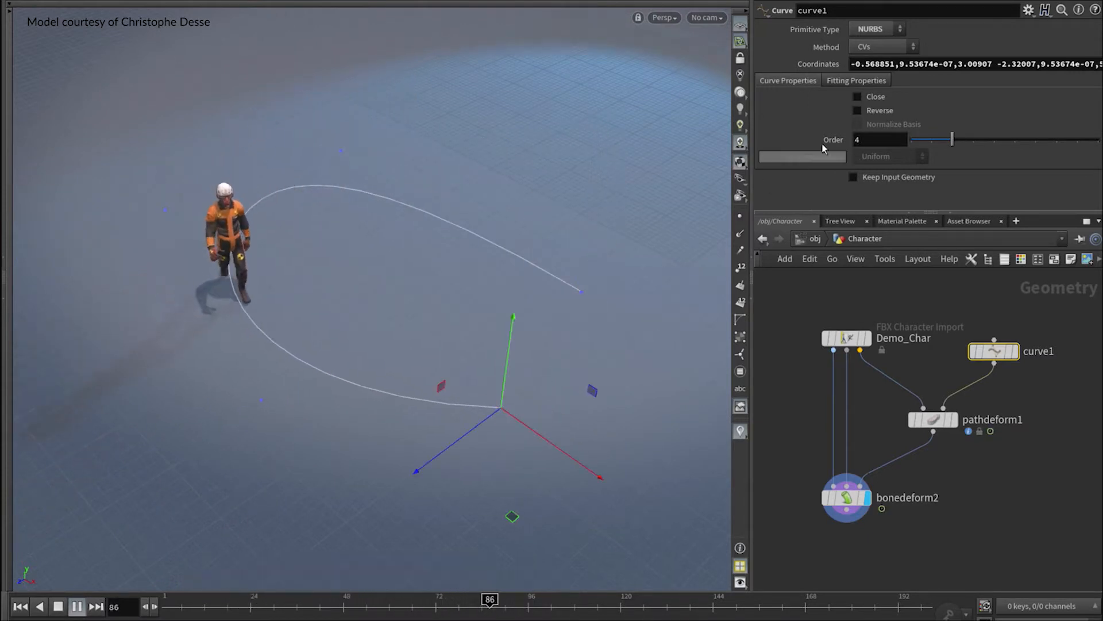
pyautogui.click(858, 97)
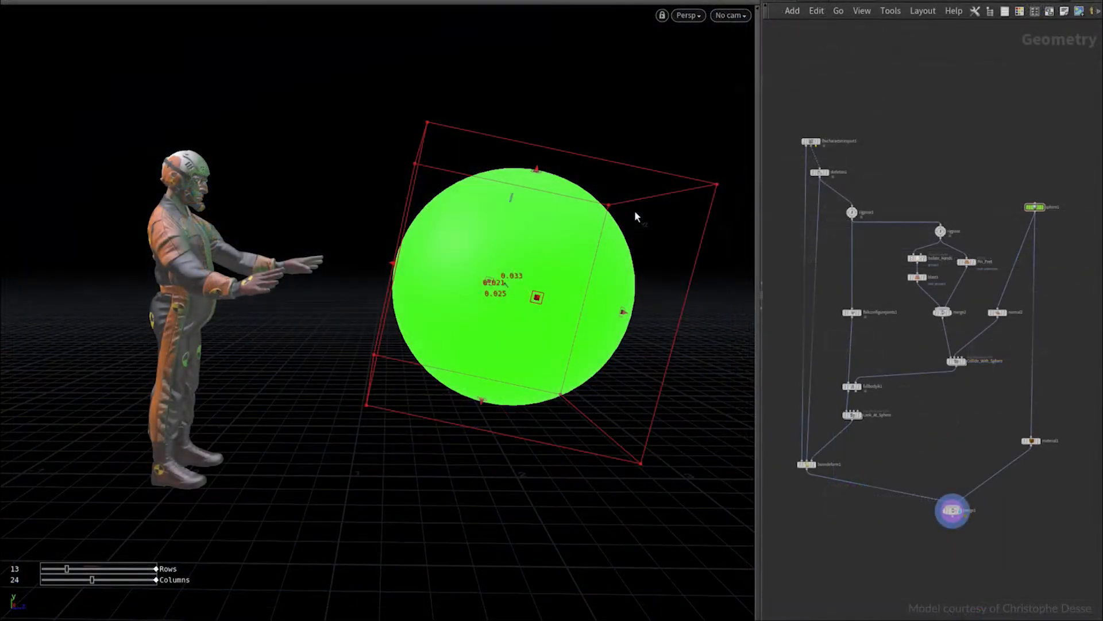
# Move the green sphere against the character's hands and around in front of him to test the full-body collision response.
pyautogui.moveTo(674, 183); pyautogui.dragTo(487, 228)
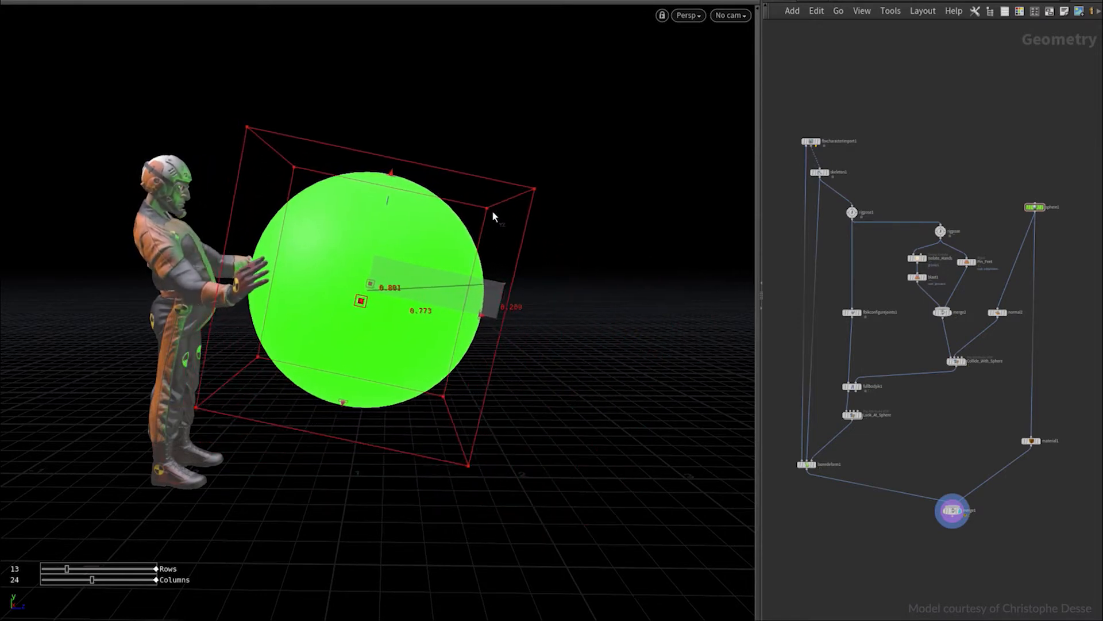
pyautogui.moveTo(509, 184)
pyautogui.mouseDown()
pyautogui.moveTo(575, 158)
pyautogui.moveTo(618, 161)
pyautogui.moveTo(526, 177)
pyautogui.moveTo(497, 197)
pyautogui.mouseUp()
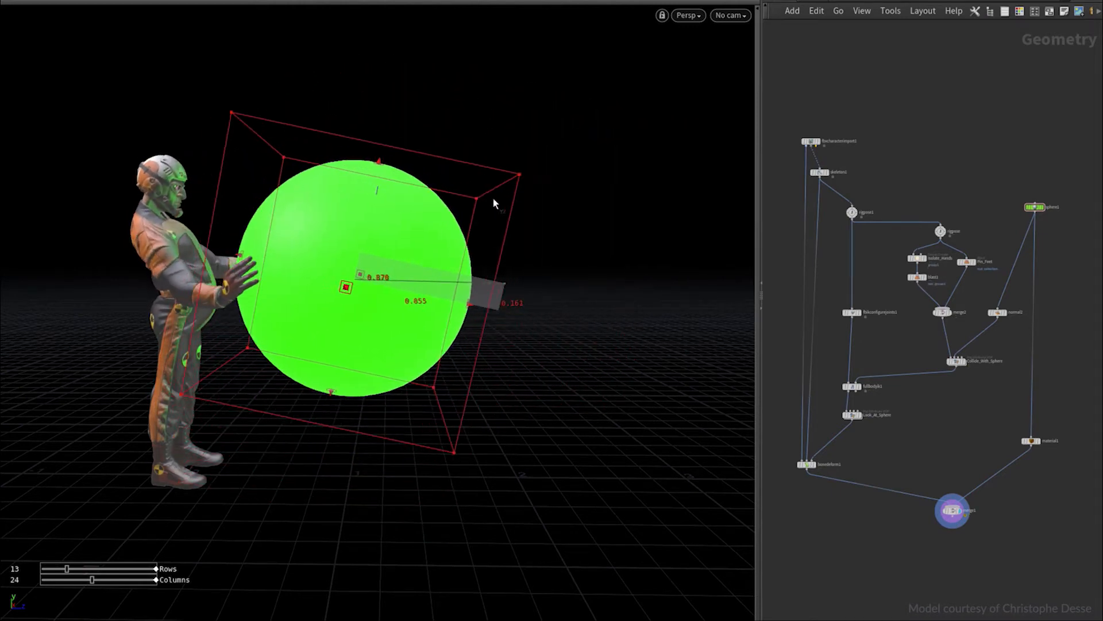
pyautogui.moveTo(555, 141); pyautogui.dragTo(476, 217)
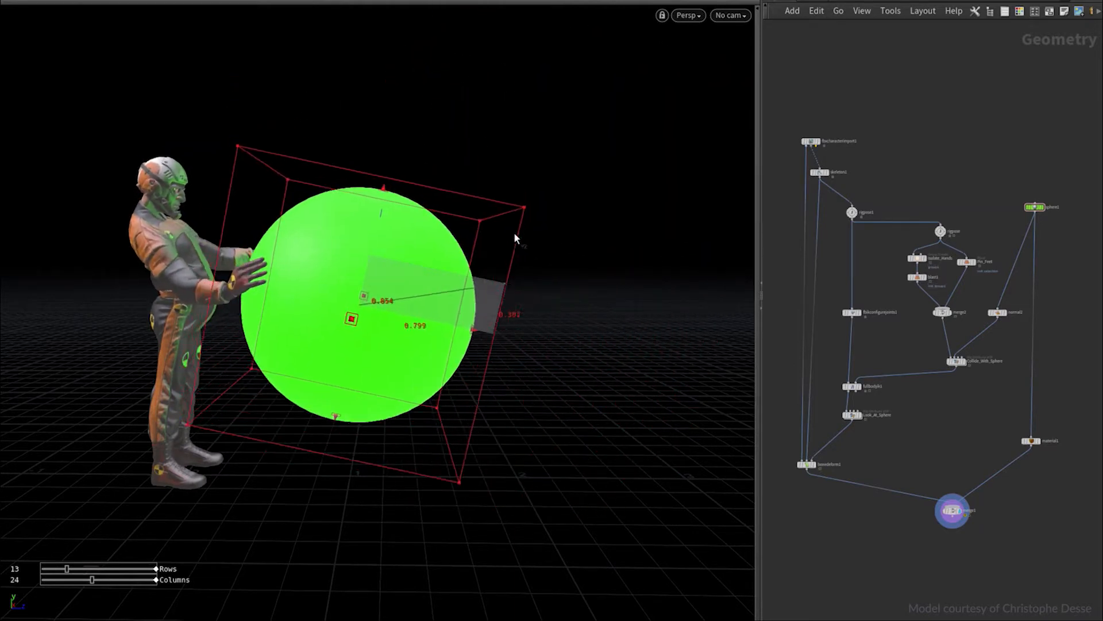
pyautogui.moveTo(587, 197); pyautogui.dragTo(677, 463)
pyautogui.moveTo(623, 173); pyautogui.dragTo(470, 250)
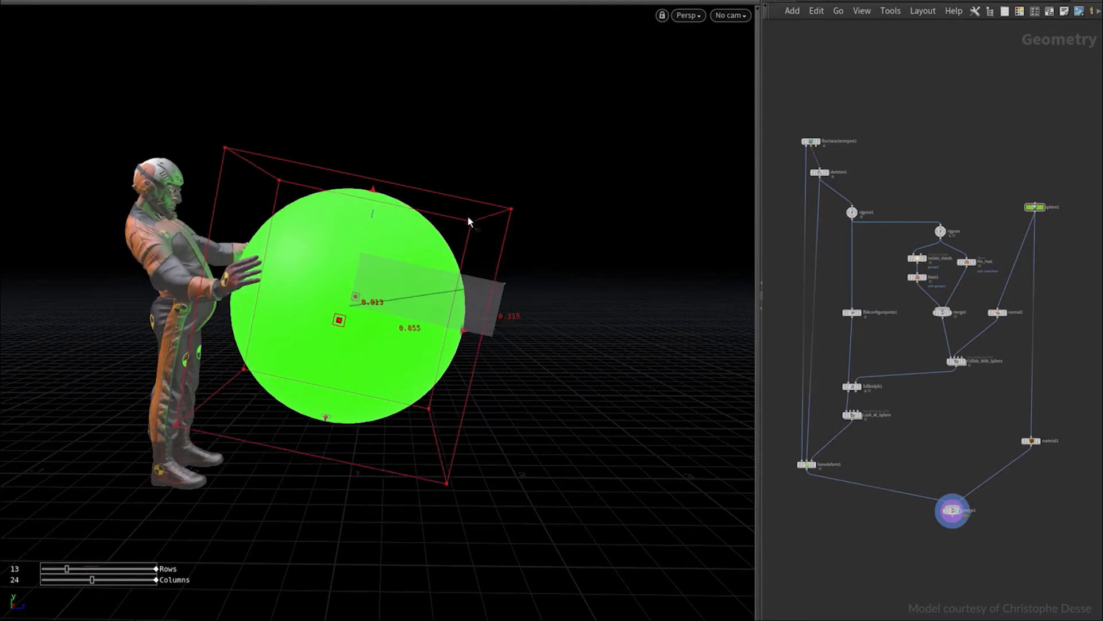
pyautogui.moveTo(473, 175); pyautogui.dragTo(501, 215)
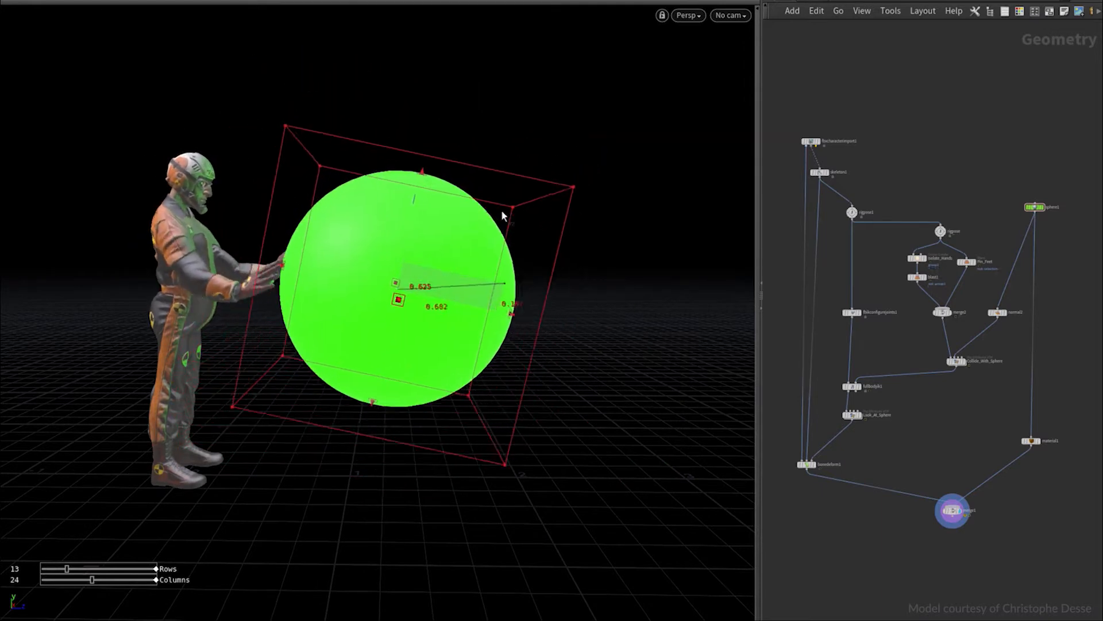
pyautogui.moveTo(571, 134); pyautogui.dragTo(556, 282)
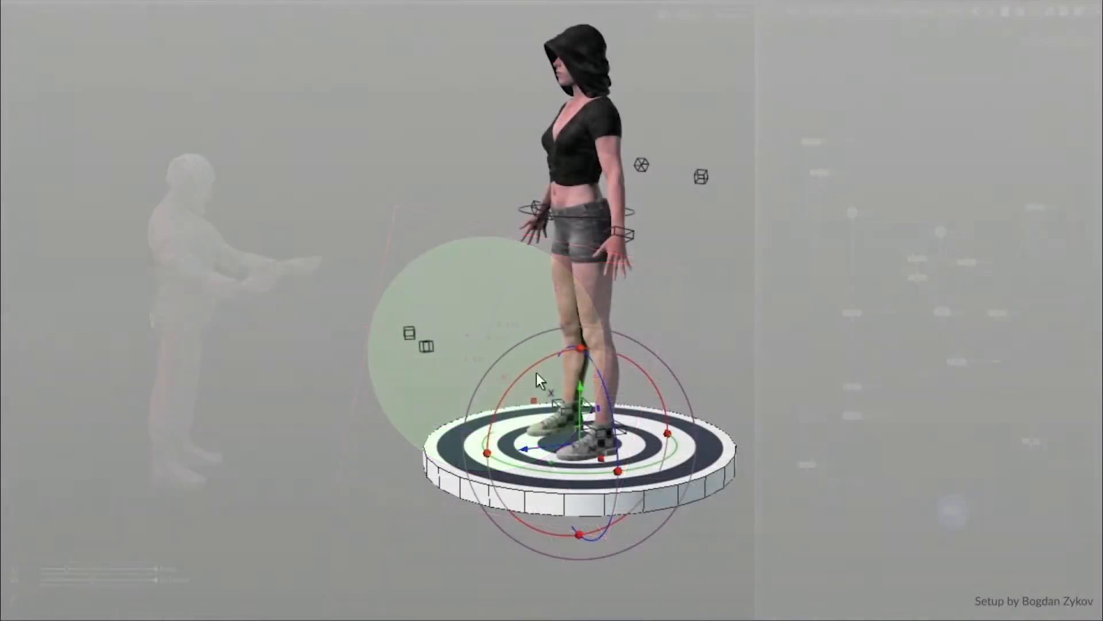
# Tilt the target platform repeatedly about its X axis and in free rotation to test how the standing character balances.
pyautogui.moveTo(536, 372); pyautogui.dragTo(353, 567)
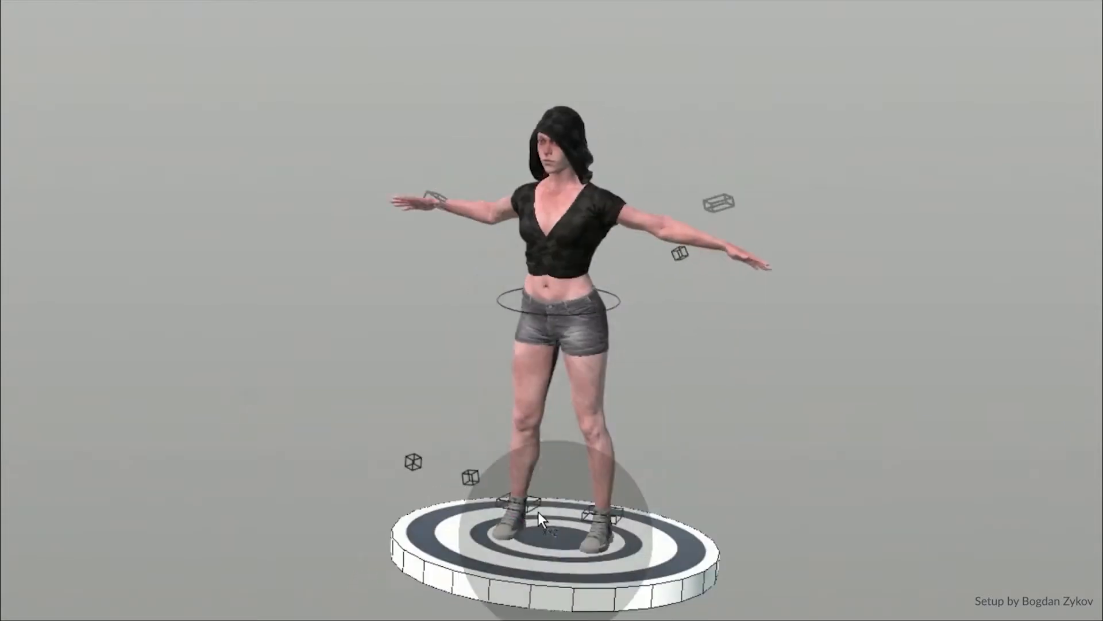
pyautogui.moveTo(538, 512); pyautogui.dragTo(567, 528)
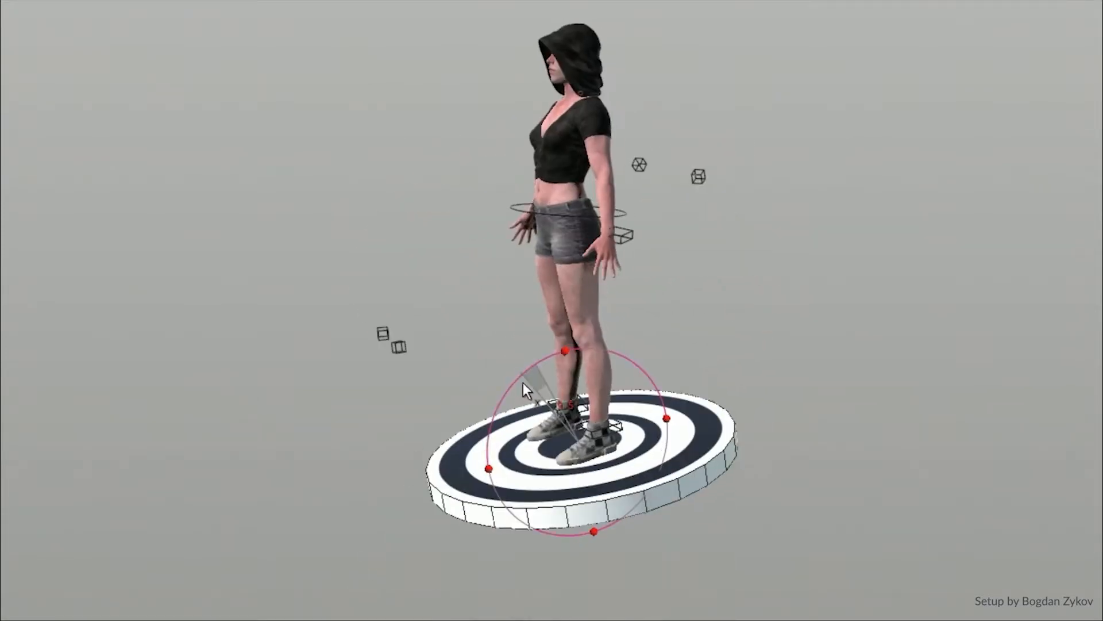
pyautogui.moveTo(523, 381); pyautogui.dragTo(356, 561)
pyautogui.moveTo(354, 568); pyautogui.dragTo(352, 571)
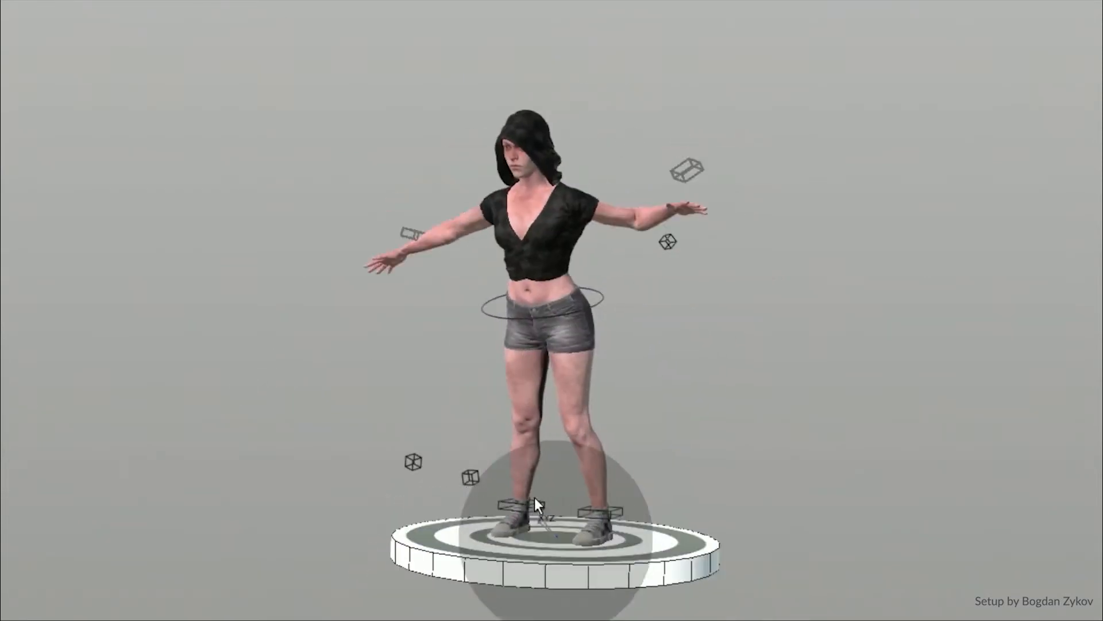
pyautogui.moveTo(535, 497); pyautogui.dragTo(569, 505)
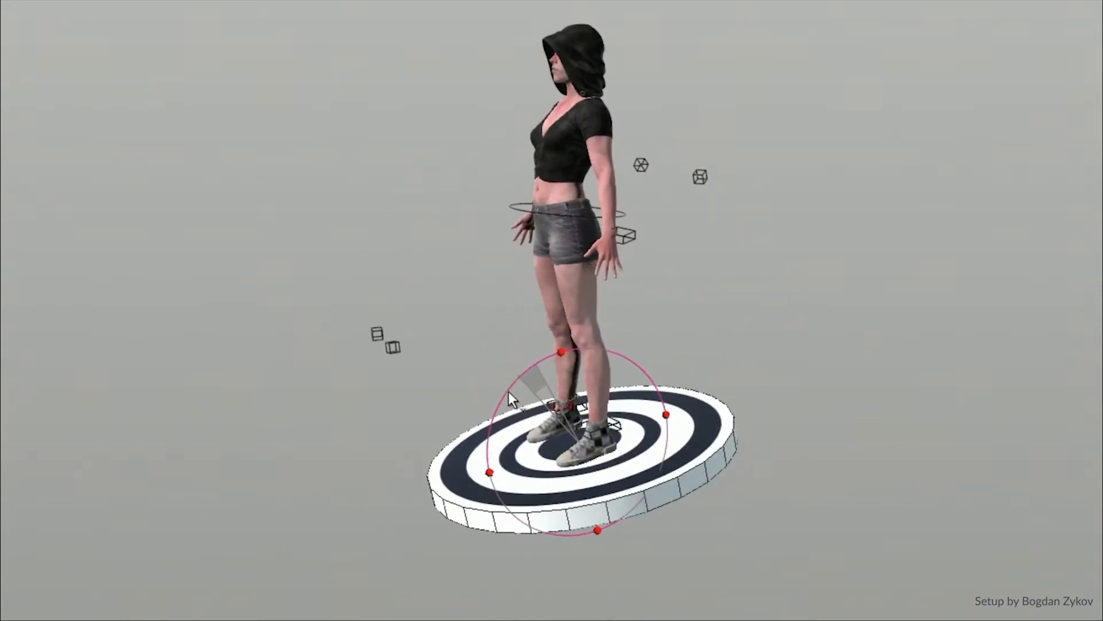
pyautogui.moveTo(509, 391); pyautogui.dragTo(420, 447)
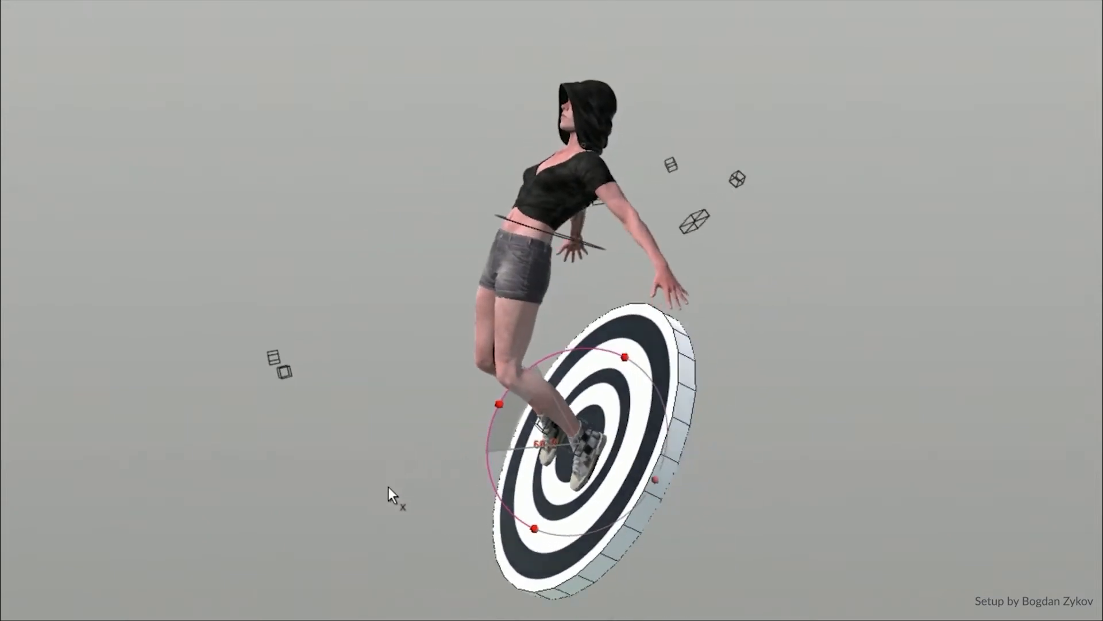
pyautogui.moveTo(358, 559); pyautogui.dragTo(353, 570)
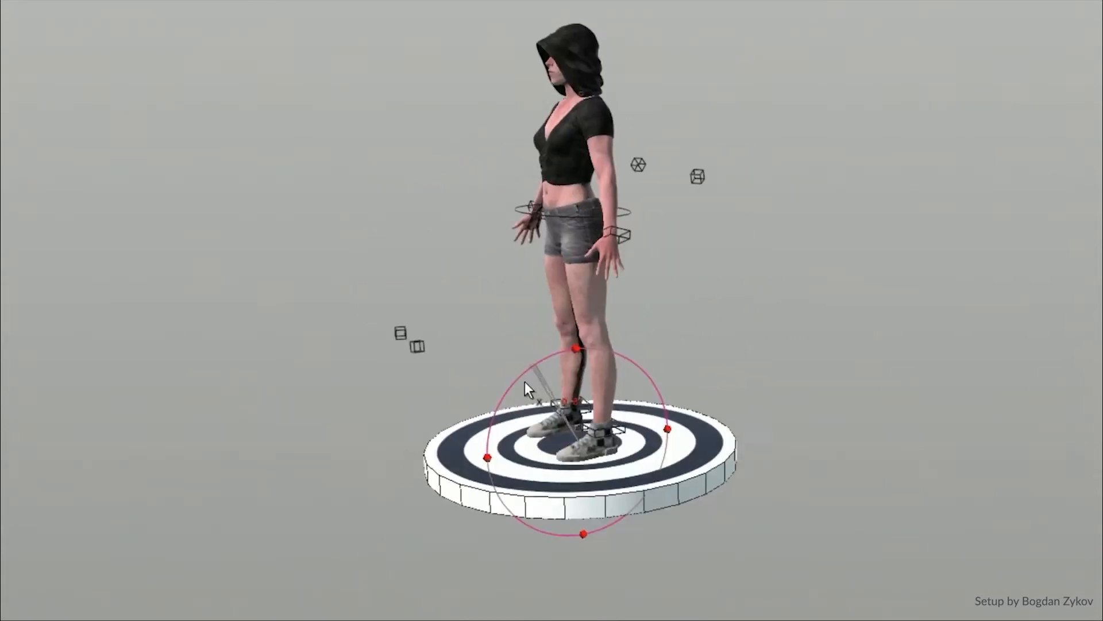
pyautogui.moveTo(526, 381); pyautogui.dragTo(407, 460)
pyautogui.moveTo(359, 552); pyautogui.dragTo(353, 572)
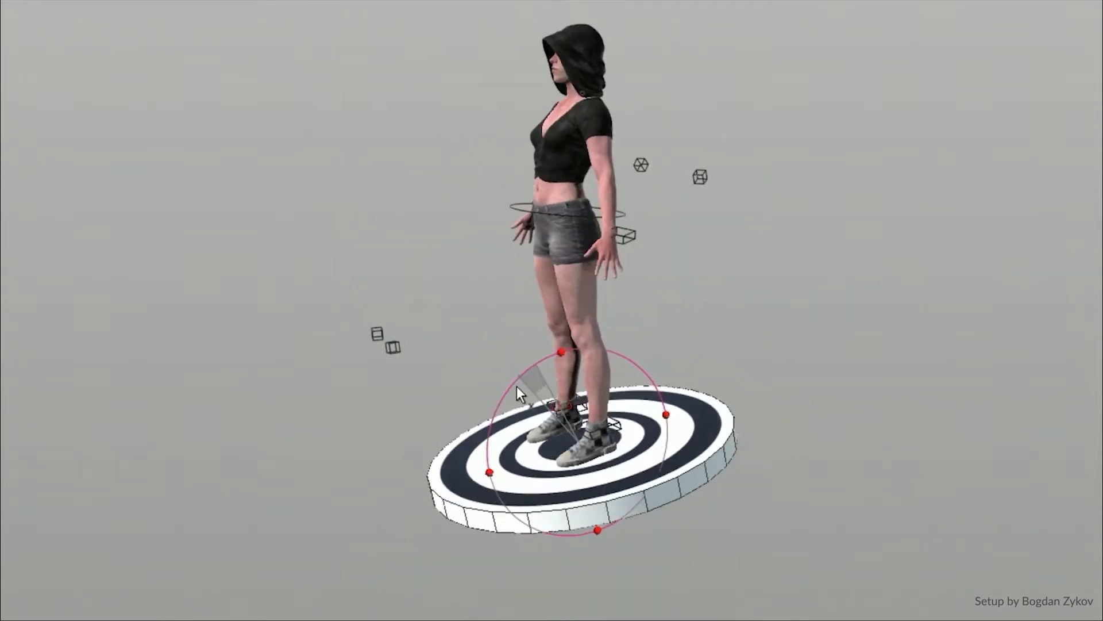
pyautogui.moveTo(516, 386); pyautogui.dragTo(427, 443)
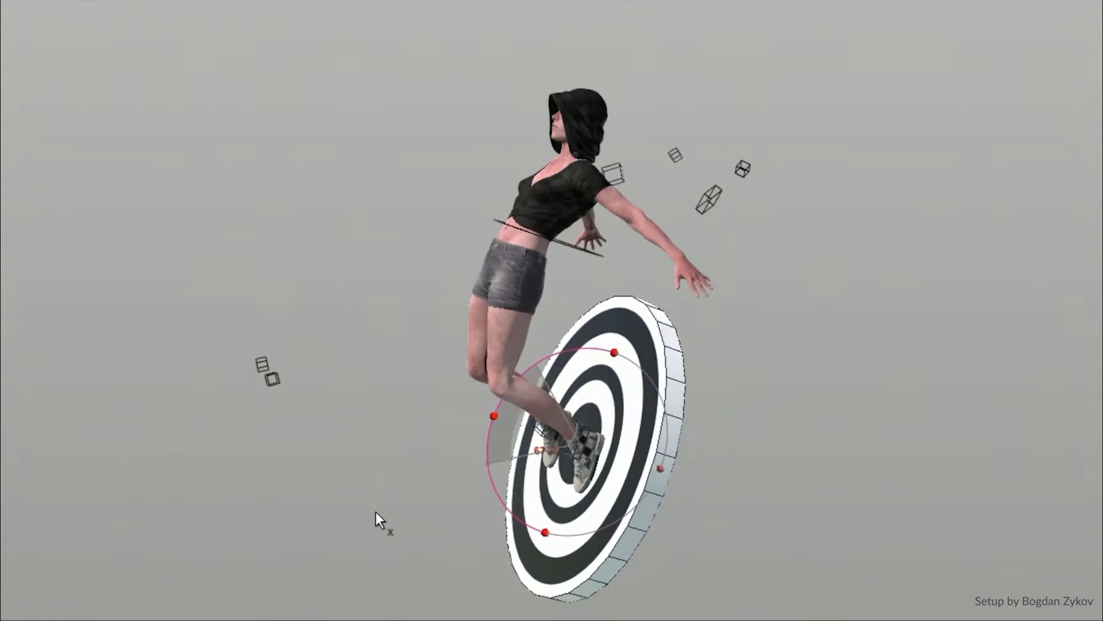
pyautogui.moveTo(358, 556); pyautogui.dragTo(353, 571)
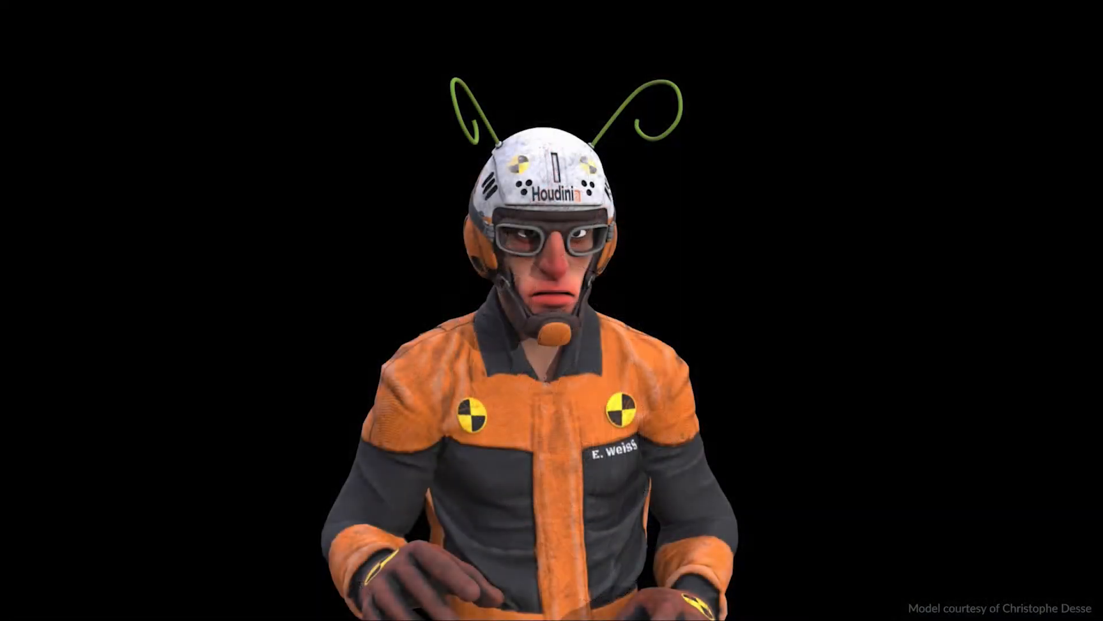
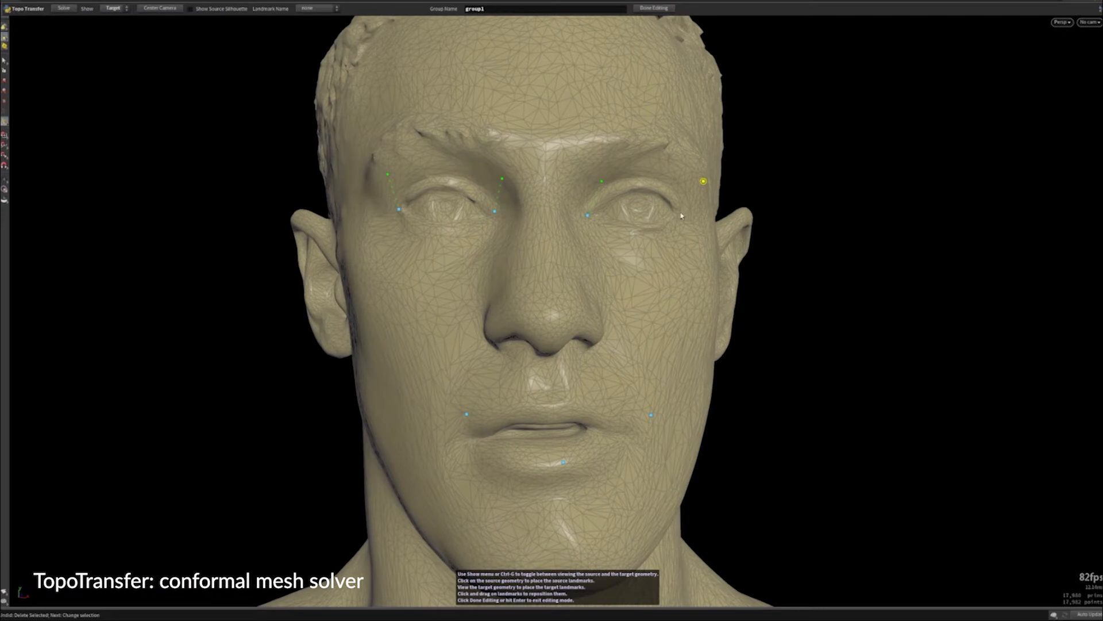
# Reposition the mouth-corner landmarks on the target head in Topo Transfer.
pyautogui.keyDown('alt'); pyautogui.moveTo(489, 476); pyautogui.dragTo(466, 450); pyautogui.keyUp('alt')
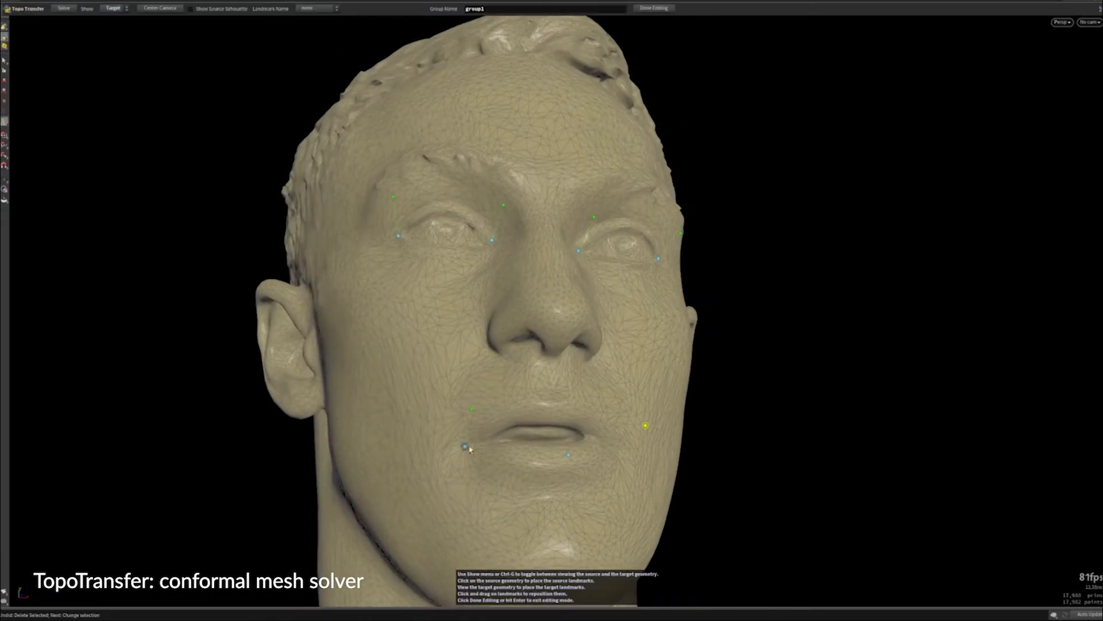
pyautogui.click(622, 450)
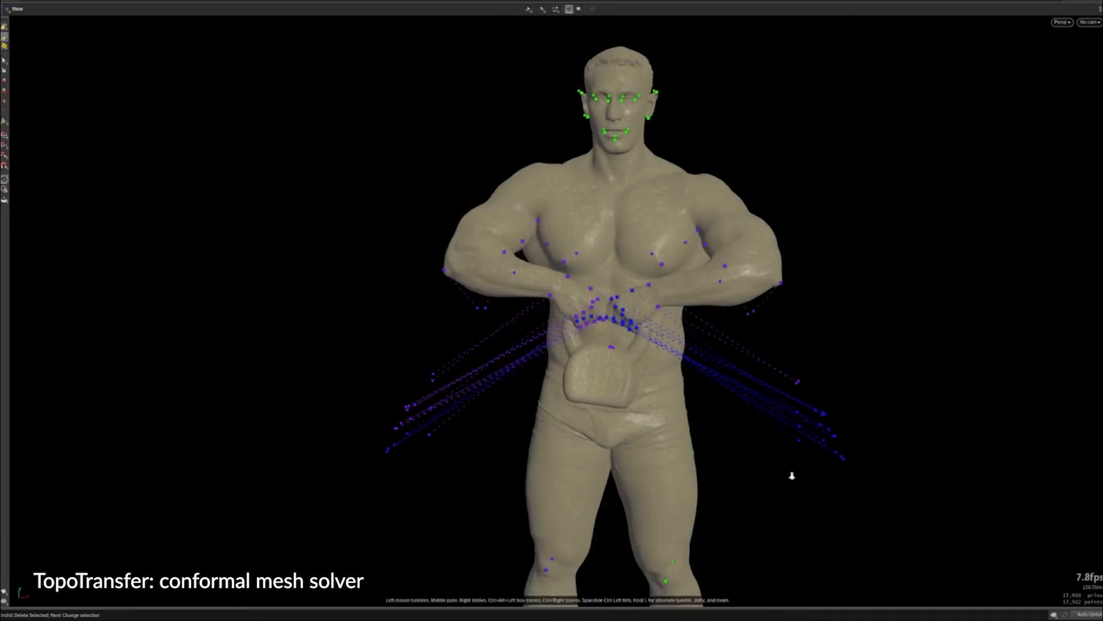
# Examine the landmark correspondences over the whole target body, including the arms, hands and knees.
pyautogui.keyDown('alt'); pyautogui.moveTo(796, 474); pyautogui.dragTo(799, 488, button='right'); pyautogui.keyUp('alt')
pyautogui.moveTo(817, 510); pyautogui.dragTo(806, 416, button='middle')
pyautogui.moveTo(804, 417); pyautogui.dragTo(753, 431, button='right')
pyautogui.moveTo(761, 436); pyautogui.dragTo(770, 401, button='middle')
pyautogui.moveTo(787, 406); pyautogui.dragTo(686, 424, button='right')
pyautogui.press('Return')
pyautogui.moveTo(527, 280)
pyautogui.mouseDown()
pyautogui.moveTo(546, 303)
pyautogui.moveTo(523, 292)
pyautogui.mouseUp()
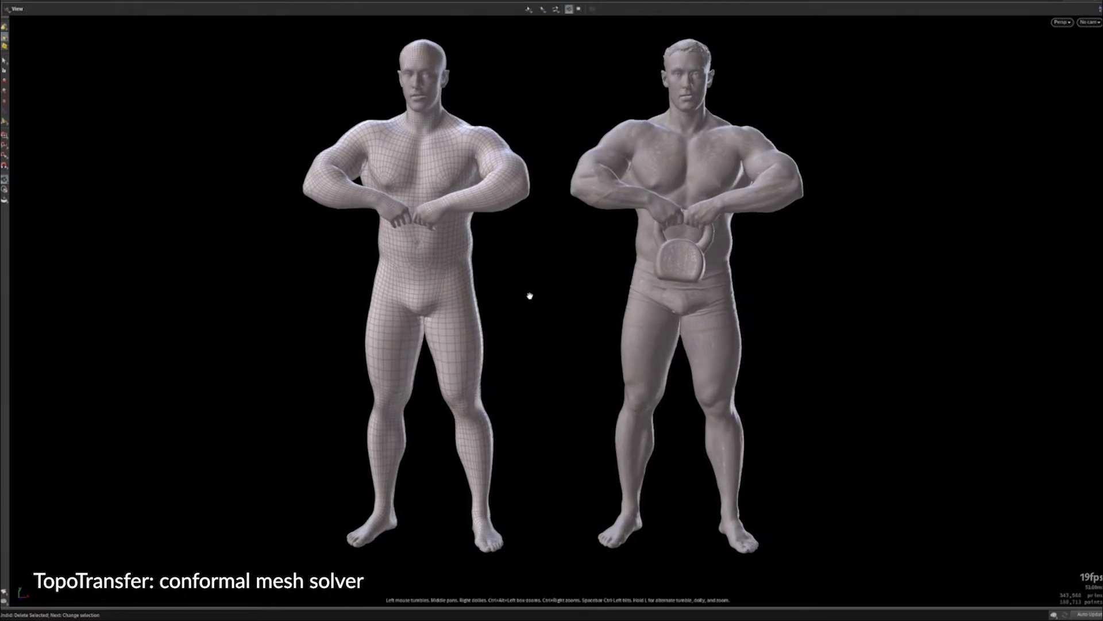
# Compare the transferred meshes with the original scans of both figures, toggling wireframe display on and off.
pyautogui.press('Return')
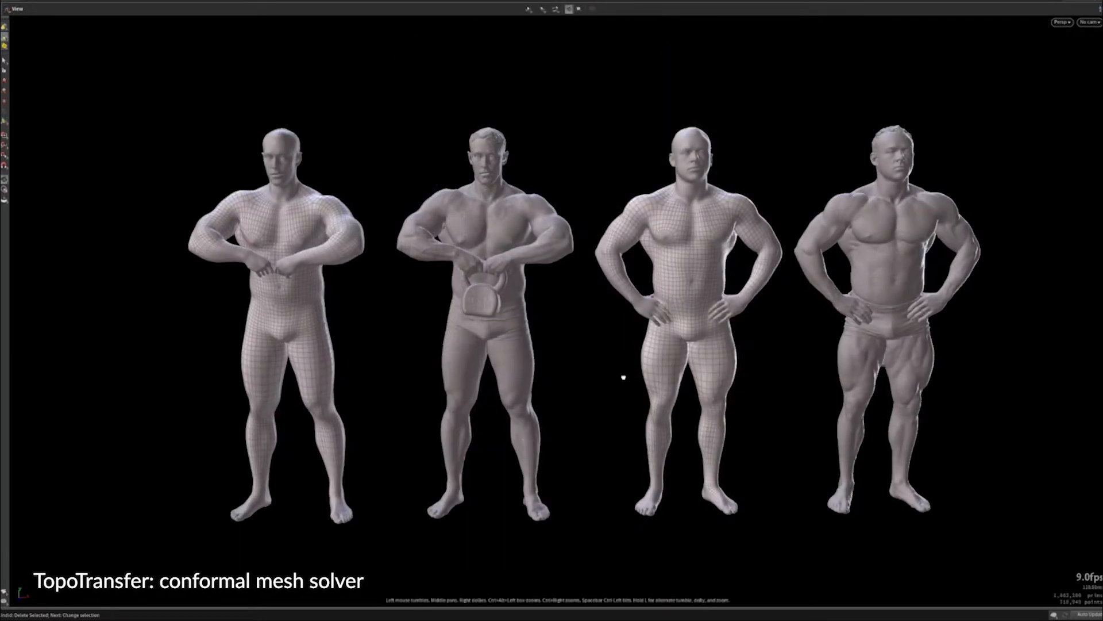
pyautogui.press('Escape')
pyautogui.press('w')
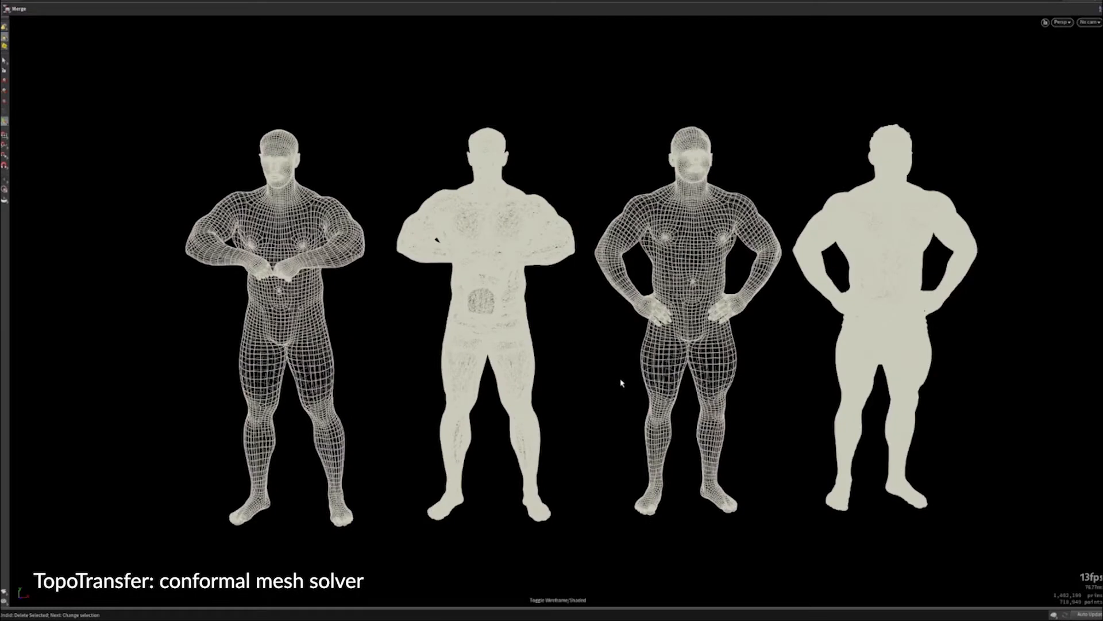
pyautogui.press('w')
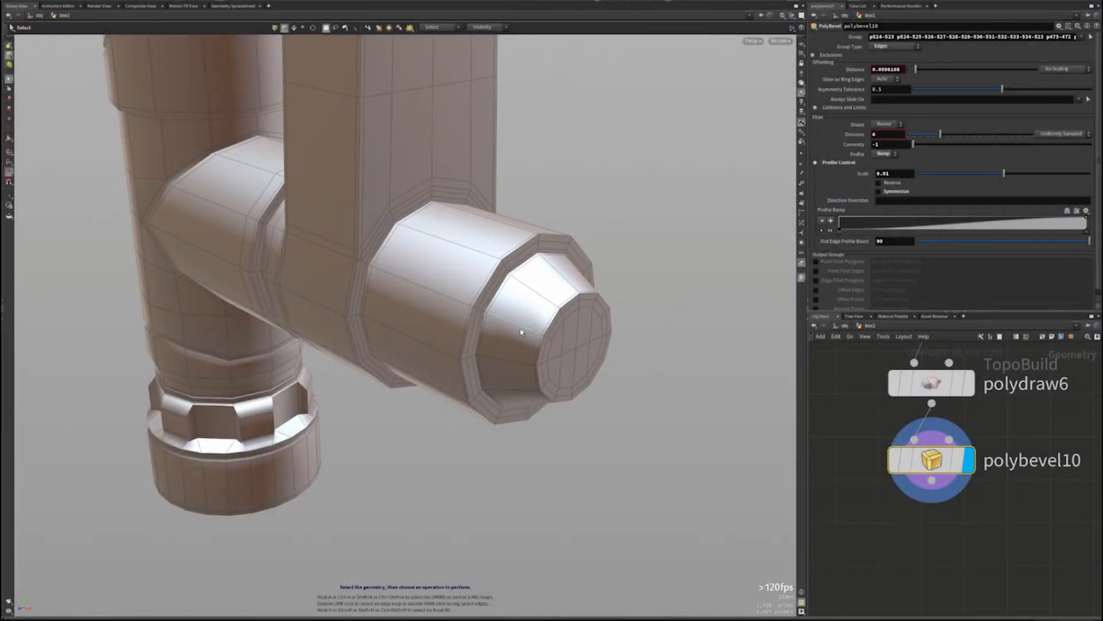
# Bevel one lengthwise edge of the tapered end cap with PolyBevel, using a distance of about 0.097 and 5 divisions.
pyautogui.click(520, 330)
pyautogui.press('c')
pyautogui.click(490, 334)
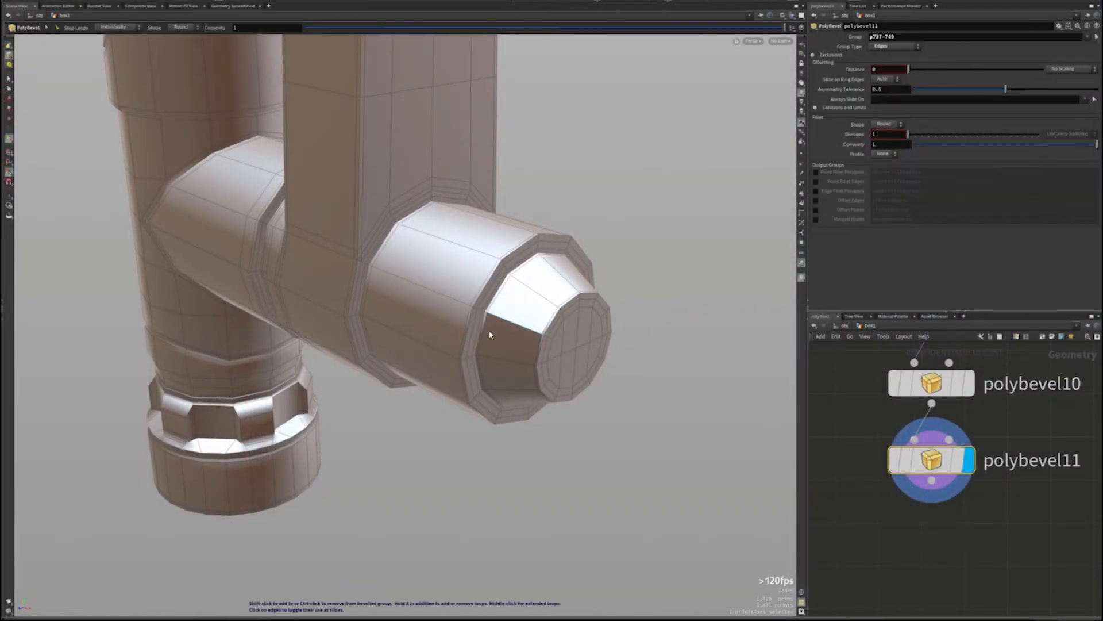
pyautogui.moveTo(513, 326); pyautogui.dragTo(525, 328)
pyautogui.scroll(4, 525, 328)
pyautogui.keyDown('alt'); pyautogui.moveTo(527, 330); pyautogui.dragTo(725, 340, button='right'); pyautogui.keyUp('alt')
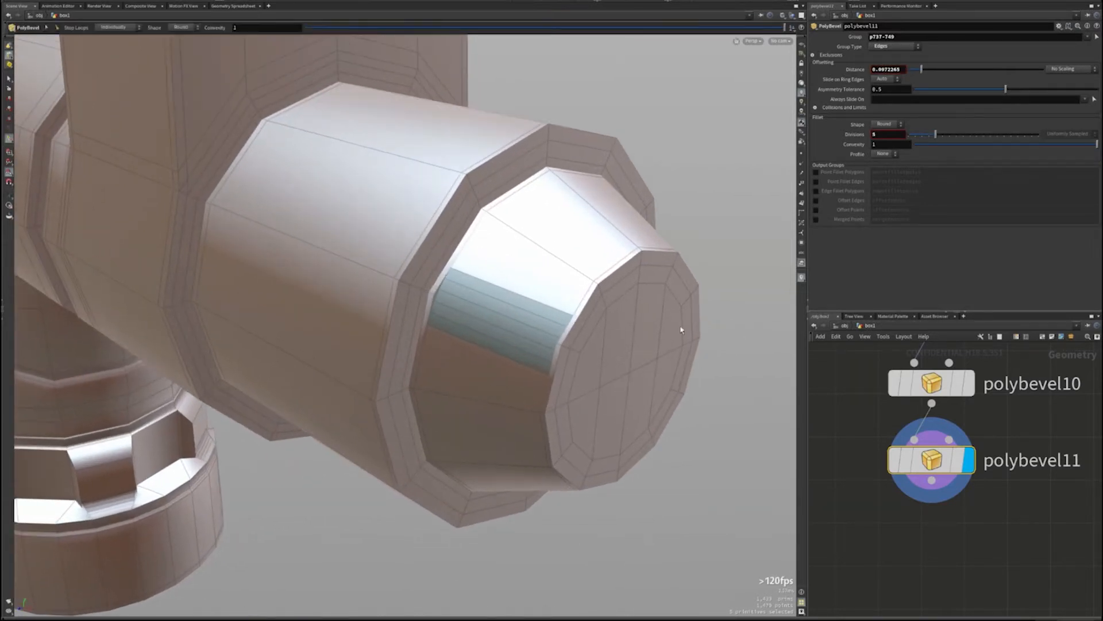
# Switch the bevel's Profile to Ramp and apply a groove-shaped ramp preset in Profile Control.
pyautogui.click(884, 154)
pyautogui.click(883, 163)
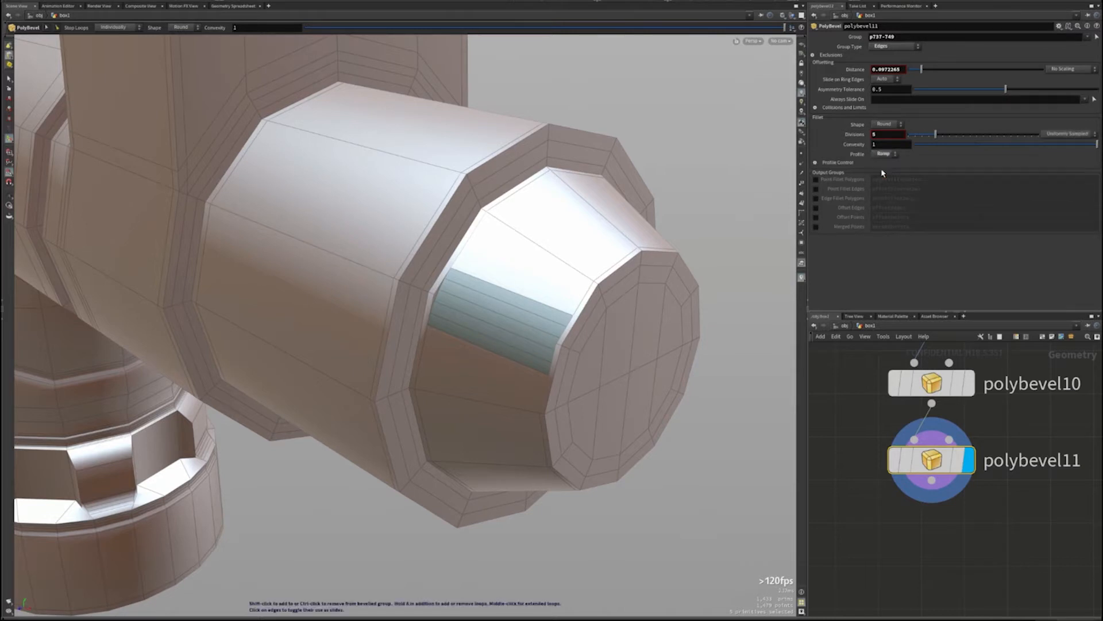
pyautogui.click(848, 163)
pyautogui.click(1086, 211)
pyautogui.click(1075, 230)
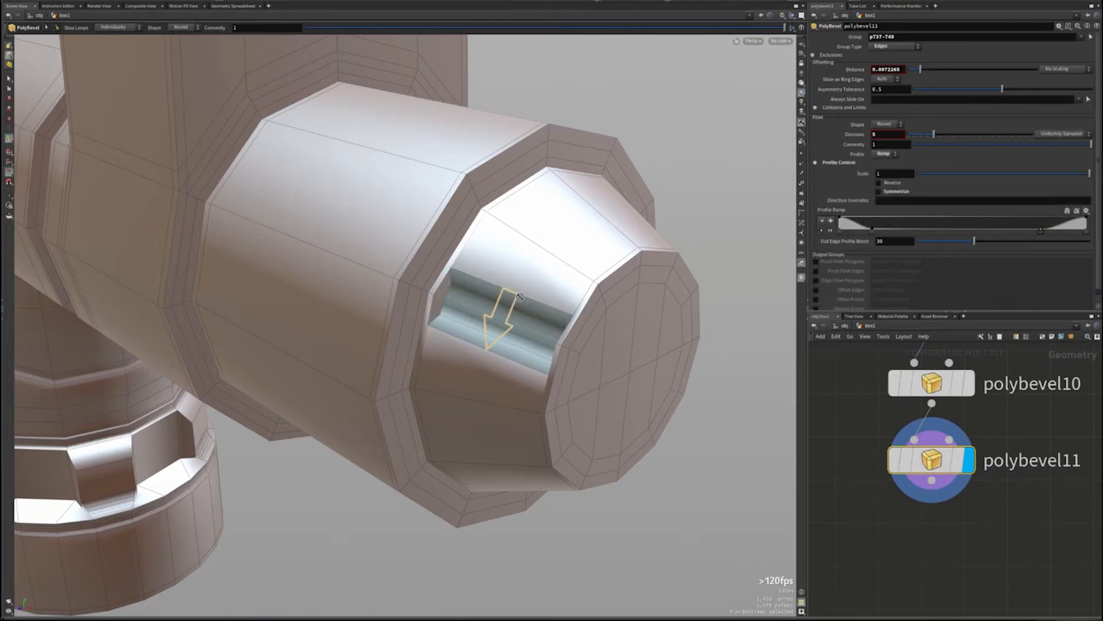
# Raise the bevel to 11 divisions and adjust the lower points of the profile ramp to reshape the groove.
pyautogui.scroll(4, 520, 296)
pyautogui.moveTo(1040, 231); pyautogui.dragTo(1044, 233)
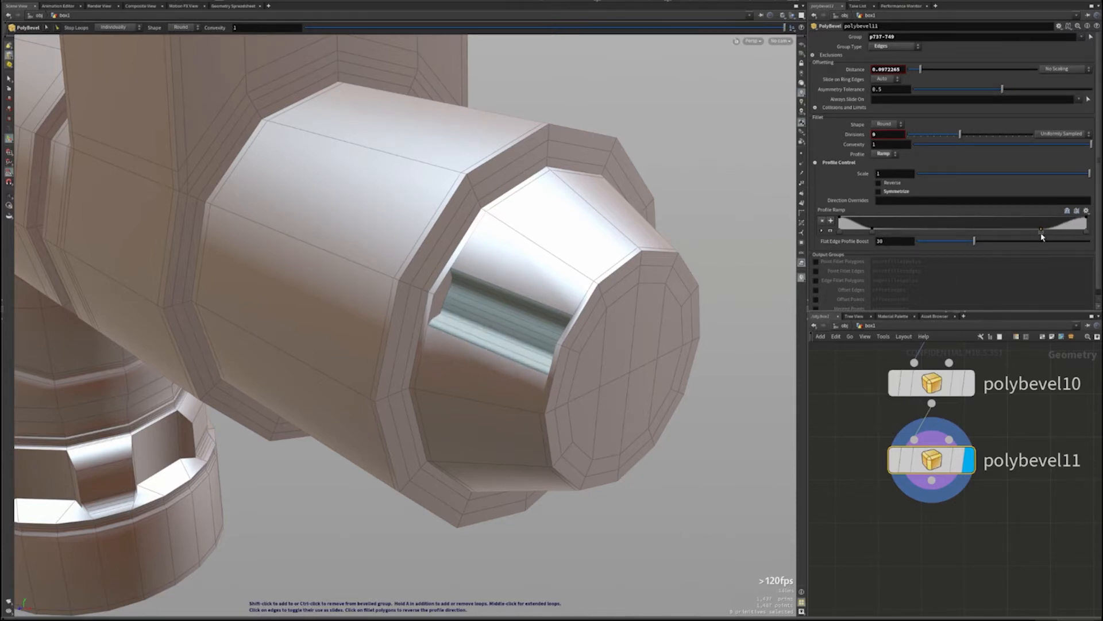
pyautogui.moveTo(871, 232); pyautogui.dragTo(881, 233)
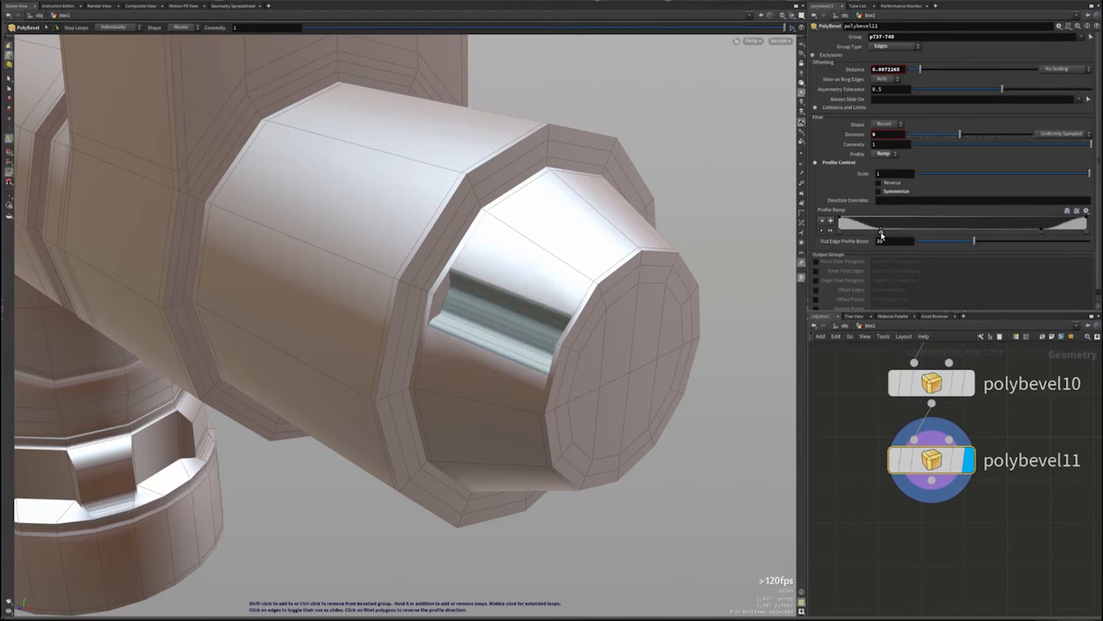
pyautogui.moveTo(506, 270); pyautogui.dragTo(571, 278)
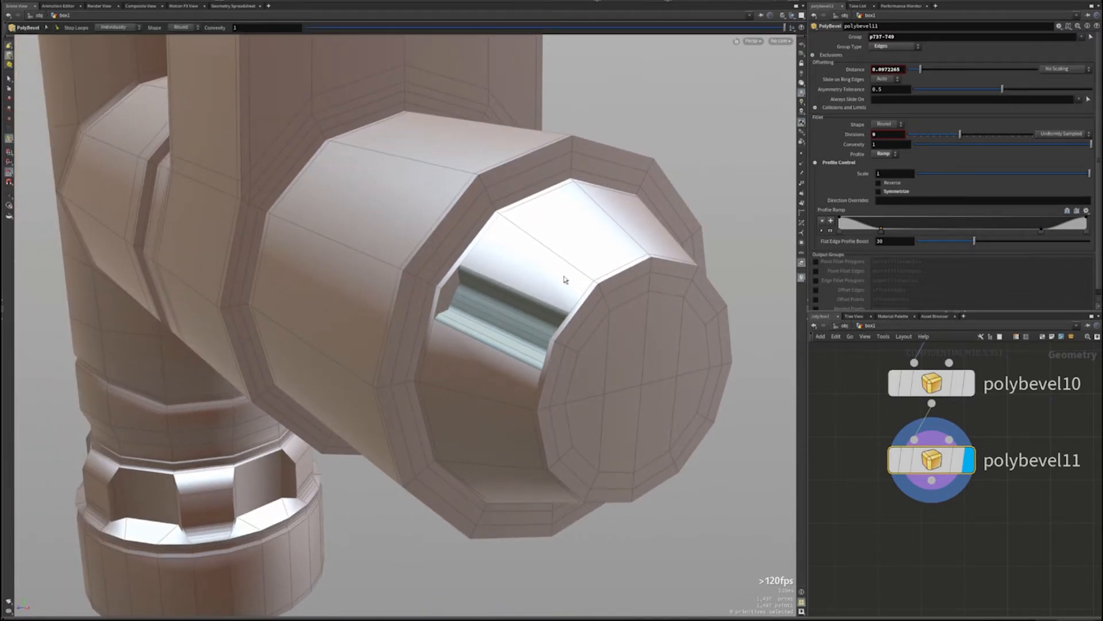
pyautogui.scroll(2, 566, 279)
pyautogui.keyDown('alt'); pyautogui.moveTo(580, 235); pyautogui.dragTo(572, 269); pyautogui.keyUp('alt')
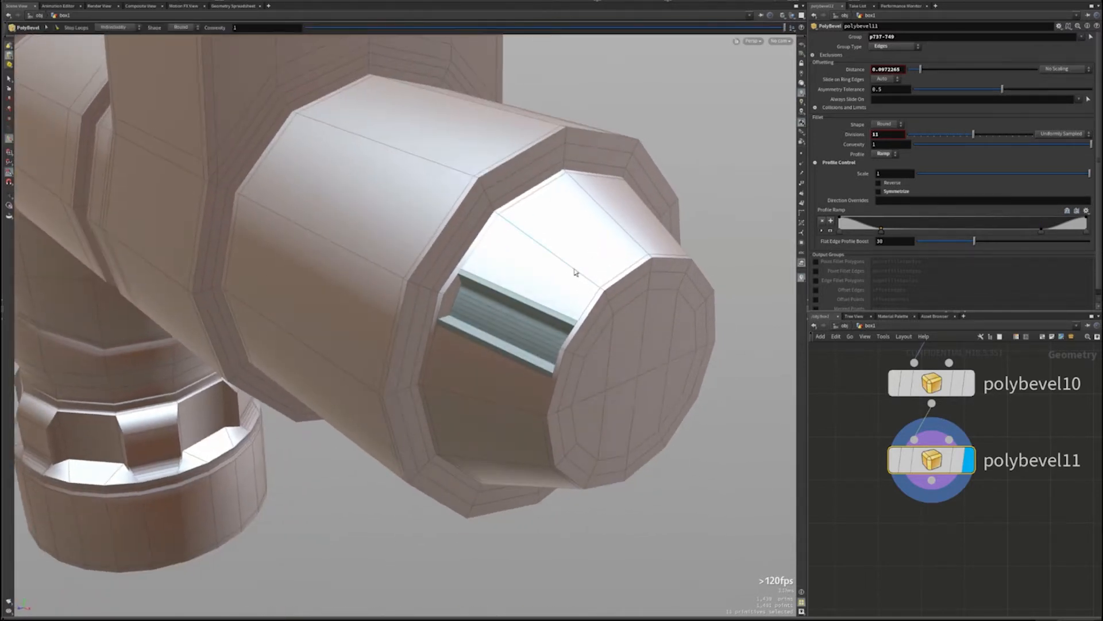
# Add the tapered cap's other lengthwise edges to the bevel and set its distance to about 0.057.
pyautogui.keyDown('shift'); pyautogui.click(573, 268); pyautogui.keyUp('shift')
pyautogui.keyDown('shift'); pyautogui.click(623, 230); pyautogui.keyUp('shift')
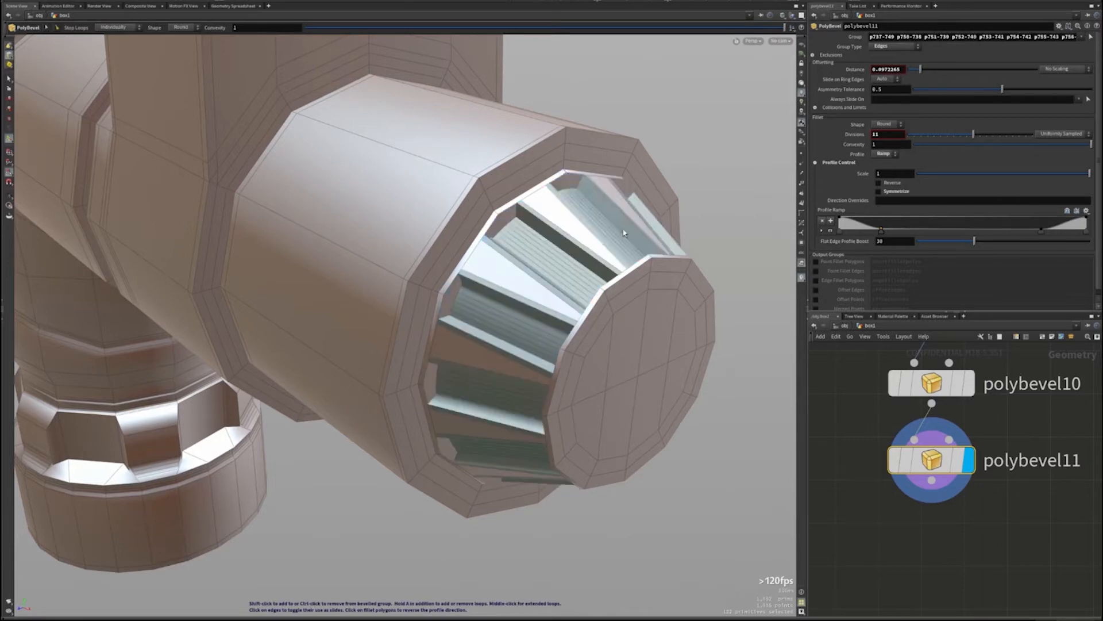
pyautogui.moveTo(566, 262)
pyautogui.mouseDown()
pyautogui.moveTo(520, 253)
pyautogui.moveTo(576, 244)
pyautogui.moveTo(565, 248)
pyautogui.mouseUp()
# Add the large cylinder's lengthwise edges to the bevel and widen its distance to about 0.15.
pyautogui.keyDown('shift'); pyautogui.click(446, 180); pyautogui.keyUp('shift')
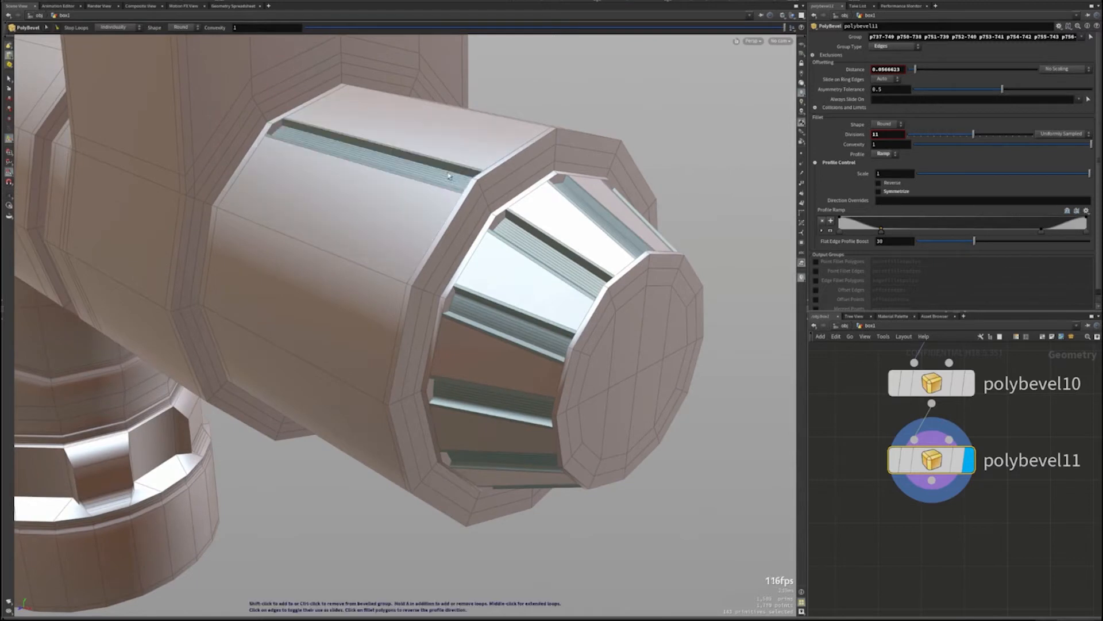
pyautogui.keyDown('shift'); pyautogui.click(354, 266); pyautogui.keyUp('shift')
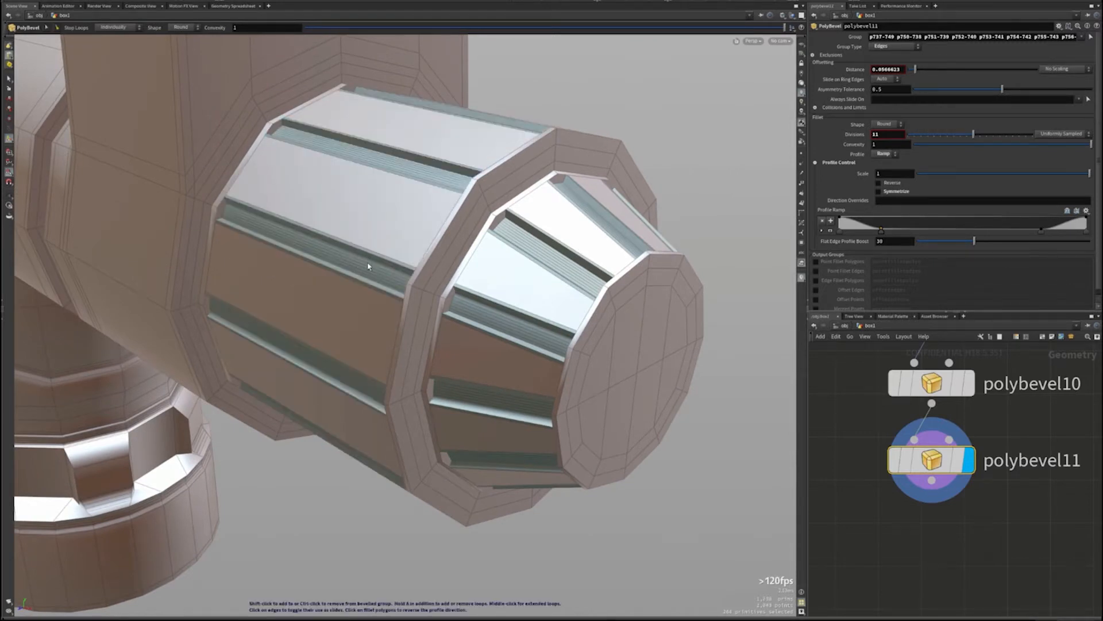
pyautogui.moveTo(461, 309)
pyautogui.mouseDown()
pyautogui.moveTo(468, 317)
pyautogui.moveTo(445, 316)
pyautogui.moveTo(475, 315)
pyautogui.mouseUp()
pyautogui.keyDown('alt'); pyautogui.moveTo(475, 315); pyautogui.dragTo(480, 238); pyautogui.keyUp('alt')
# Remove selected edges around the large cylinder and tapered cap from the bevelled group.
pyautogui.click(432, 163)
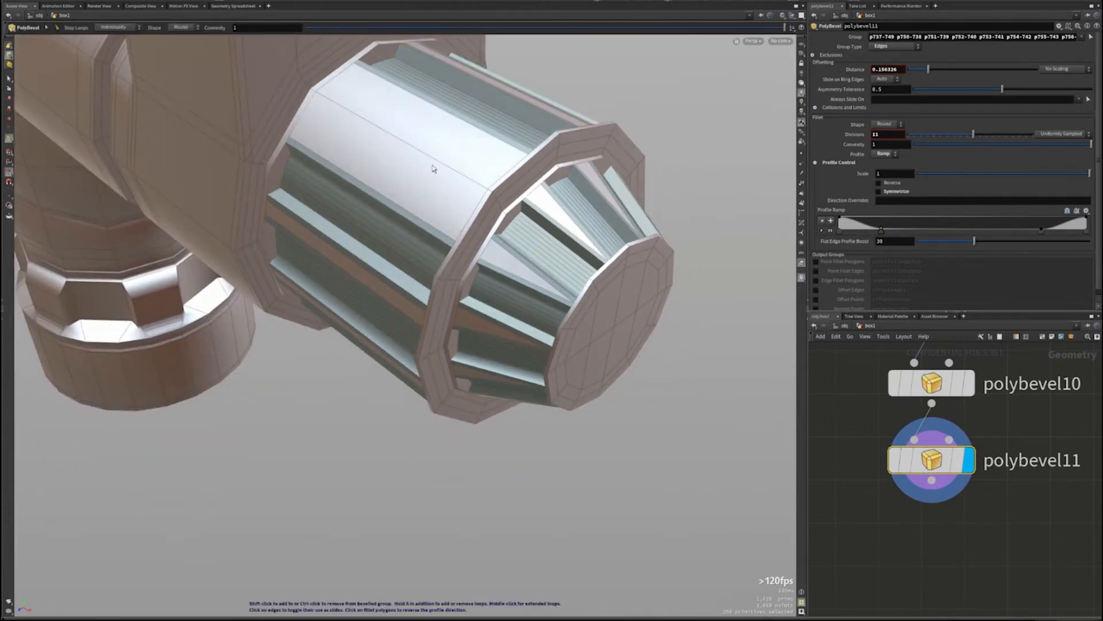
pyautogui.keyDown('ctrl'); pyautogui.click(366, 300); pyautogui.keyUp('ctrl')
pyautogui.keyDown('alt'); pyautogui.moveTo(389, 312); pyautogui.dragTo(453, 190); pyautogui.keyUp('alt')
pyautogui.keyDown('ctrl'); pyautogui.click(425, 528); pyautogui.keyUp('ctrl')
pyautogui.keyDown('alt'); pyautogui.moveTo(427, 529); pyautogui.dragTo(543, 396); pyautogui.keyUp('alt')
pyautogui.keyDown('ctrl'); pyautogui.click(579, 384); pyautogui.keyUp('ctrl')
pyautogui.keyDown('ctrl'); pyautogui.click(640, 256); pyautogui.keyUp('ctrl')
pyautogui.keyDown('alt'); pyautogui.moveTo(643, 161); pyautogui.dragTo(671, 245); pyautogui.keyUp('alt')
pyautogui.keyDown('ctrl'); pyautogui.click(540, 235); pyautogui.keyUp('ctrl')
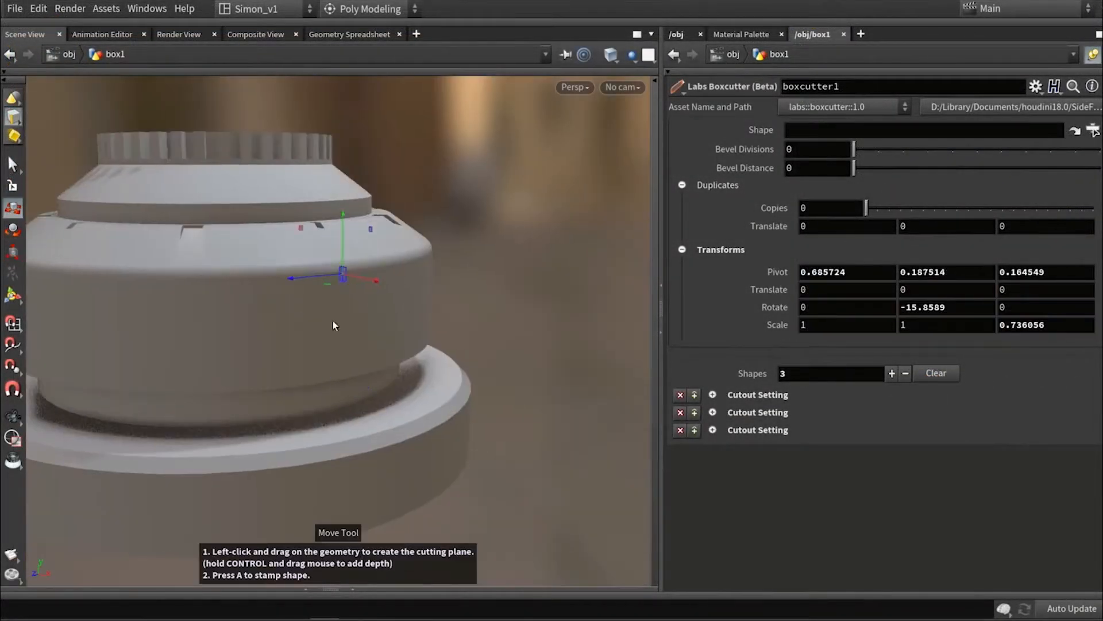
# Cut slots around the lower body wall with 14 copies of a Boxcutter box narrowed to about 0.19 along Z.
pyautogui.moveTo(276, 264); pyautogui.dragTo(308, 361)
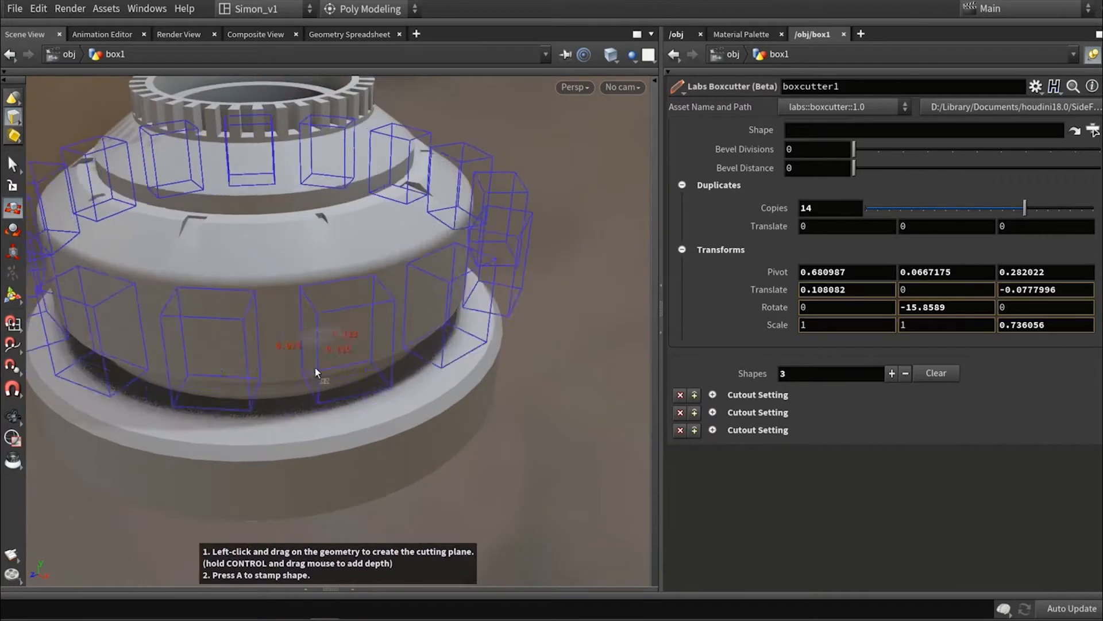
pyautogui.moveTo(315, 370); pyautogui.dragTo(323, 328)
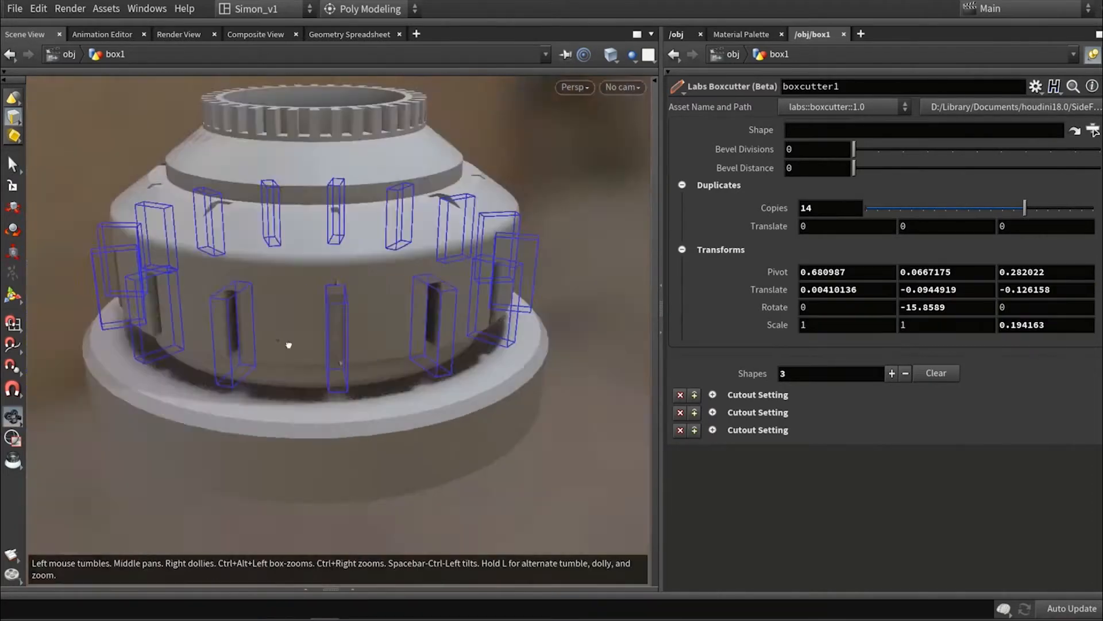
pyautogui.moveTo(353, 322); pyautogui.dragTo(357, 305)
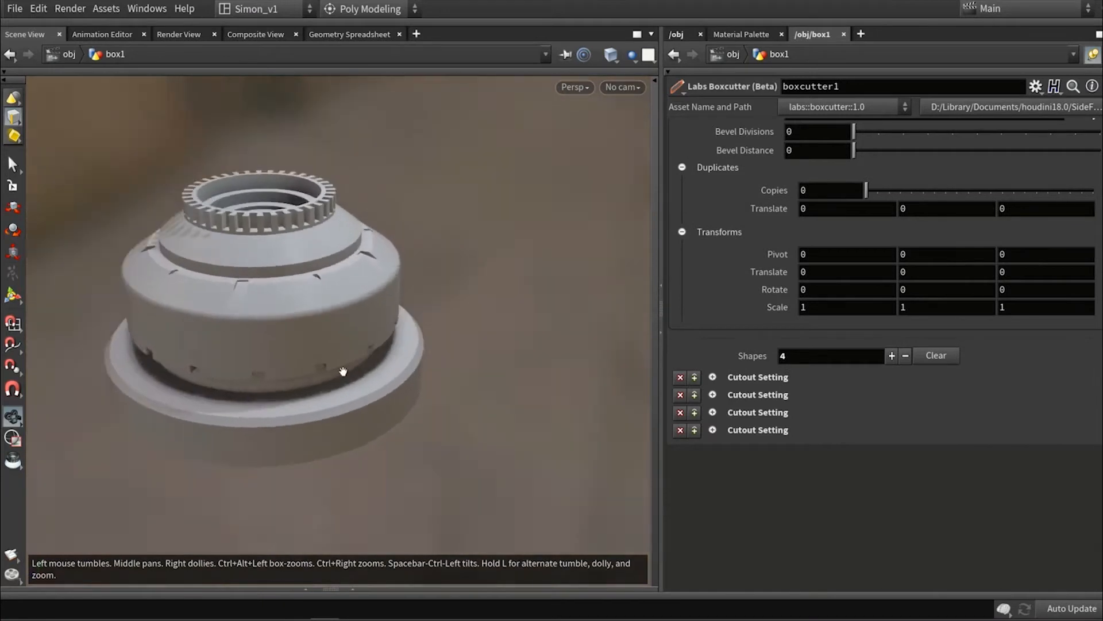
# Place and scale a Boxcutter box on the base flange and stamp small notches around its upper face.
pyautogui.keyDown('alt'); pyautogui.moveTo(344, 371); pyautogui.dragTo(287, 450, button='right'); pyautogui.keyUp('alt')
pyautogui.moveTo(287, 440)
pyautogui.mouseDown()
pyautogui.moveTo(312, 447)
pyautogui.moveTo(311, 431)
pyautogui.mouseUp()
pyautogui.keyDown('alt'); pyautogui.moveTo(311, 431); pyautogui.dragTo(276, 475, button='right'); pyautogui.keyUp('alt')
pyautogui.press('e')
pyautogui.moveTo(269, 469); pyautogui.dragTo(257, 479)
pyautogui.moveTo(287, 448)
pyautogui.keyDown('alt'); pyautogui.mouseDown()
pyautogui.moveTo(328, 464)
pyautogui.moveTo(305, 454)
pyautogui.mouseUp(); pyautogui.keyUp('alt')
pyautogui.press('r')
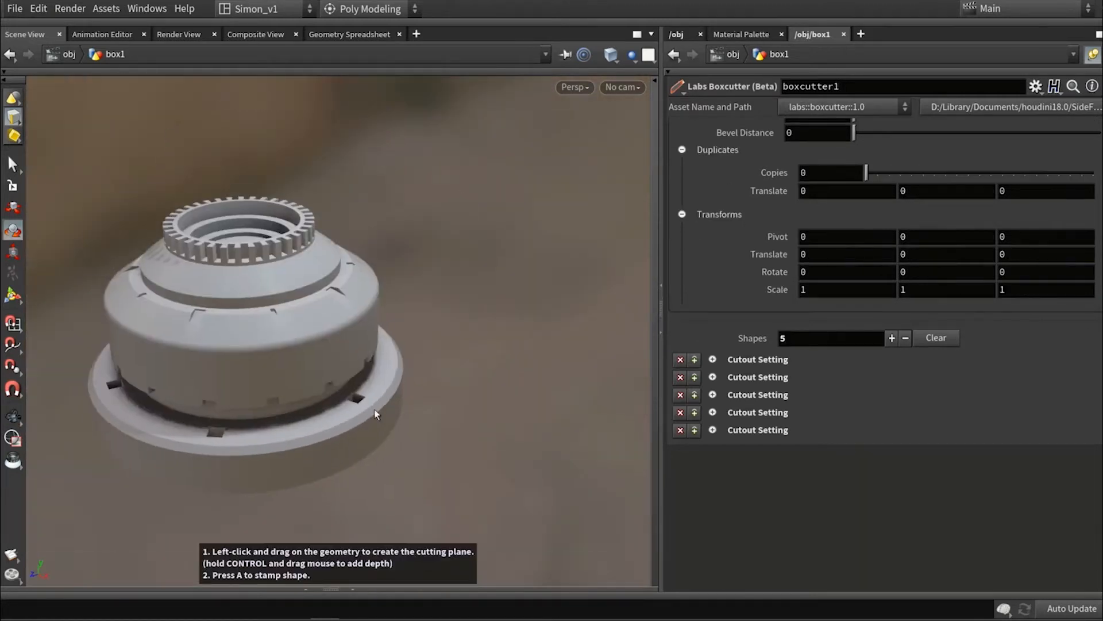
# Draw a long cutting box across the flange's edge, stretch it to 4.44 along Z, rotate it about -6.94° around Y, and set 2 copies.
pyautogui.moveTo(367, 431)
pyautogui.mouseDown()
pyautogui.moveTo(419, 451)
pyautogui.moveTo(418, 437)
pyautogui.mouseUp()
pyautogui.press('r')
pyautogui.press('t')
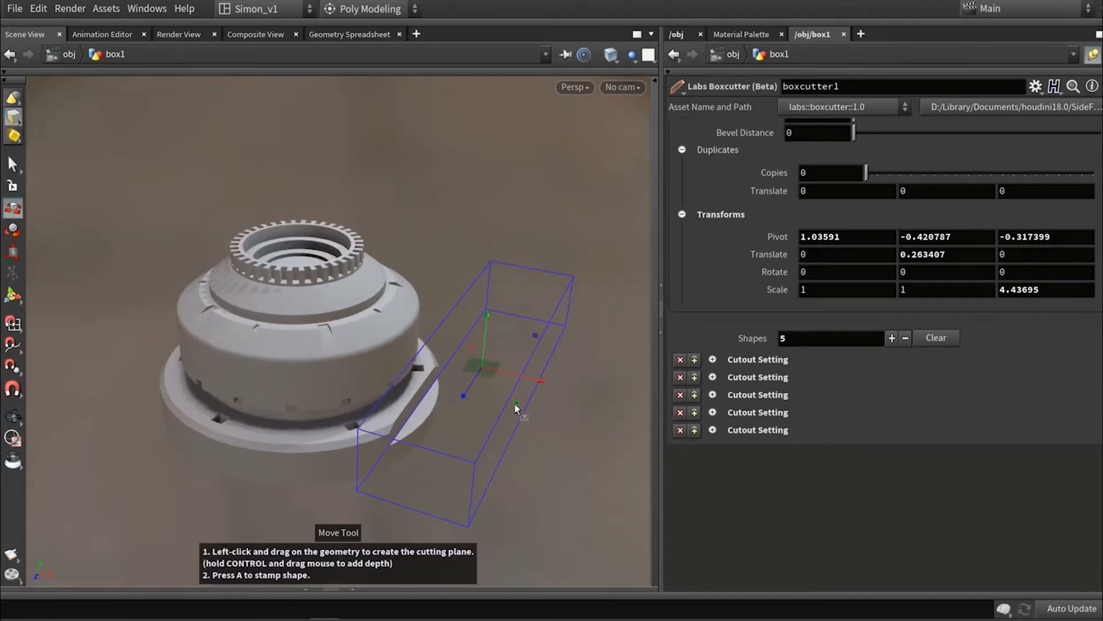
pyautogui.moveTo(459, 373); pyautogui.dragTo(437, 414)
pyautogui.press('r')
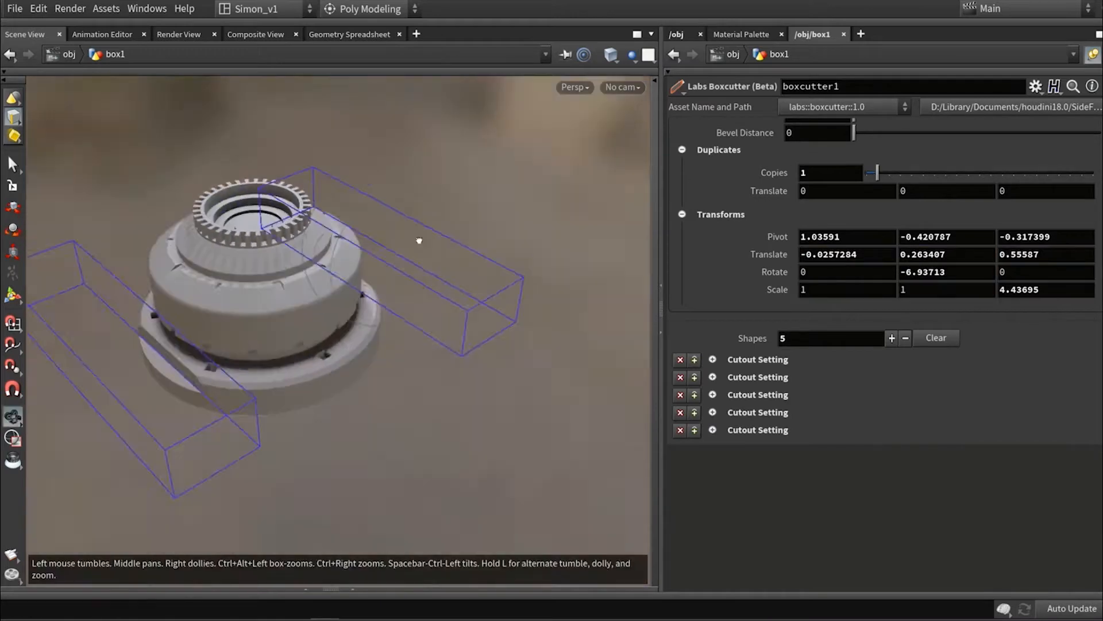
pyautogui.moveTo(879, 172); pyautogui.dragTo(889, 177)
# Adjust the height and position of the long flange cutting boxes and stamp the flat cuts.
pyautogui.press('e')
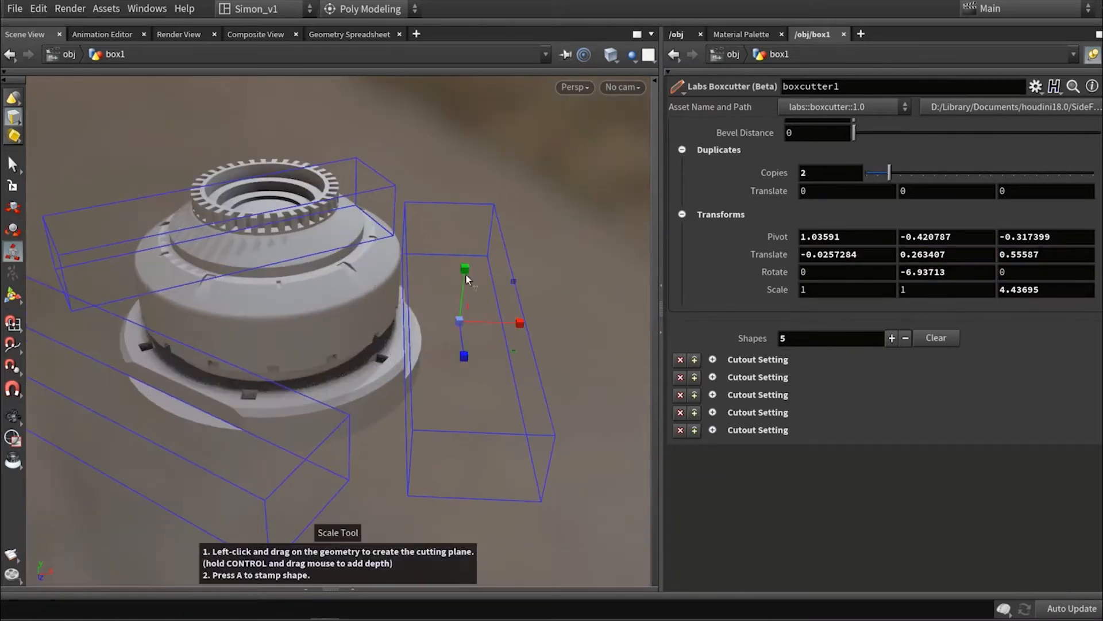
pyautogui.moveTo(463, 271); pyautogui.dragTo(479, 340)
pyautogui.press('Escape')
pyautogui.press('t')
pyautogui.moveTo(525, 383); pyautogui.dragTo(520, 384)
pyautogui.moveTo(425, 327)
pyautogui.keyDown('alt'); pyautogui.mouseDown()
pyautogui.moveTo(348, 385)
pyautogui.moveTo(397, 355)
pyautogui.moveTo(432, 362)
pyautogui.moveTo(377, 374)
pyautogui.moveTo(419, 361)
pyautogui.moveTo(340, 327)
pyautogui.moveTo(429, 464)
pyautogui.moveTo(435, 446)
pyautogui.mouseUp(); pyautogui.keyUp('alt')
pyautogui.press('a')
# Shape a narrow cutting box on the underside, scaled to about 1.43 along Z and rotated about 16.6° around Y.
pyautogui.keyDown('alt'); pyautogui.moveTo(435, 445); pyautogui.dragTo(468, 462); pyautogui.keyUp('alt')
pyautogui.press('e')
pyautogui.moveTo(428, 413); pyautogui.dragTo(439, 437)
pyautogui.keyDown('alt'); pyautogui.moveTo(439, 414); pyautogui.dragTo(411, 448); pyautogui.keyUp('alt')
pyautogui.press('r')
pyautogui.moveTo(410, 316); pyautogui.dragTo(443, 323)
pyautogui.keyDown('alt'); pyautogui.moveTo(443, 324); pyautogui.dragTo(379, 276); pyautogui.keyUp('alt')
# Set the underside cutting box to 2 copies and move it so three grooves radiate from near the centre.
pyautogui.moveTo(866, 155); pyautogui.dragTo(889, 155)
pyautogui.keyDown('alt'); pyautogui.moveTo(488, 321); pyautogui.dragTo(459, 258); pyautogui.keyUp('alt')
pyautogui.moveTo(889, 156); pyautogui.dragTo(956, 156)
pyautogui.keyDown('alt'); pyautogui.moveTo(488, 258); pyautogui.dragTo(471, 321); pyautogui.keyUp('alt')
pyautogui.moveTo(956, 155); pyautogui.dragTo(888, 165)
pyautogui.keyDown('alt'); pyautogui.moveTo(566, 225); pyautogui.dragTo(512, 143); pyautogui.keyUp('alt')
pyautogui.press('t')
pyautogui.moveTo(379, 278); pyautogui.dragTo(462, 20)
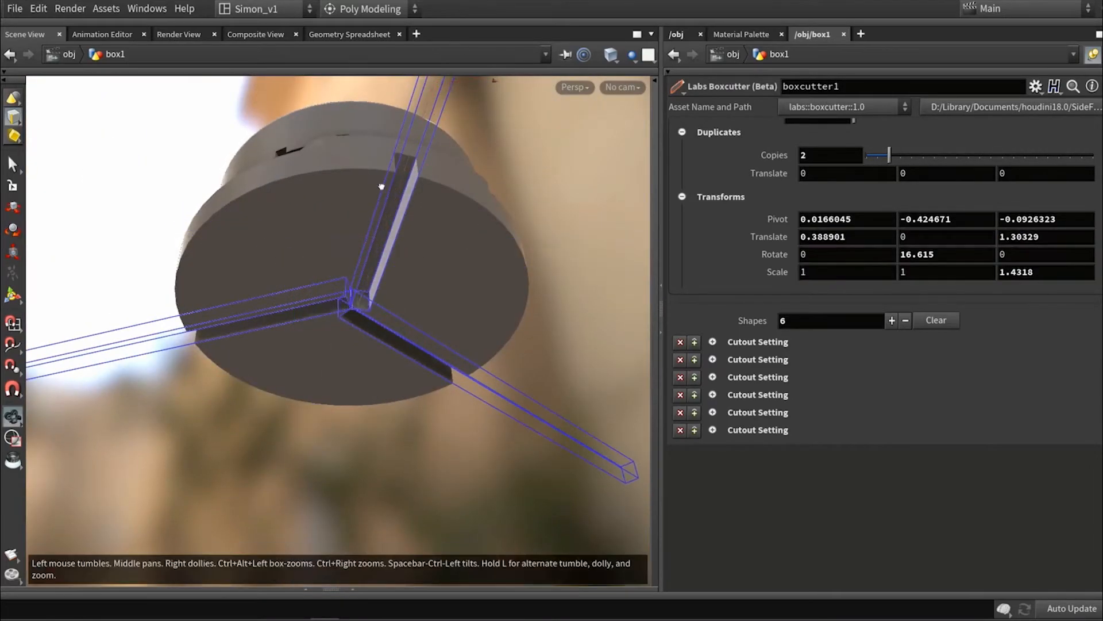
# Fine-tune the scale and rotation of the radial groove cutters on the underside.
pyautogui.keyDown('alt'); pyautogui.moveTo(381, 187); pyautogui.dragTo(402, 138); pyautogui.keyUp('alt')
pyautogui.press('e')
pyautogui.press('r')
pyautogui.moveTo(481, 155); pyautogui.dragTo(482, 153)
pyautogui.keyDown('alt'); pyautogui.moveTo(481, 153); pyautogui.dragTo(379, 454); pyautogui.keyUp('alt')
# Position a rotated cutting box on the upper inner ring and stamp triangular notches around it.
pyautogui.press('t')
pyautogui.moveTo(401, 359); pyautogui.dragTo(472, 161)
pyautogui.press('r')
pyautogui.press('t')
pyautogui.keyDown('alt'); pyautogui.moveTo(472, 161); pyautogui.dragTo(368, 230); pyautogui.keyUp('alt')
pyautogui.moveTo(424, 221); pyautogui.dragTo(423, 226)
pyautogui.keyDown('alt'); pyautogui.moveTo(423, 227); pyautogui.dragTo(258, 72); pyautogui.keyUp('alt')
pyautogui.press('Return')
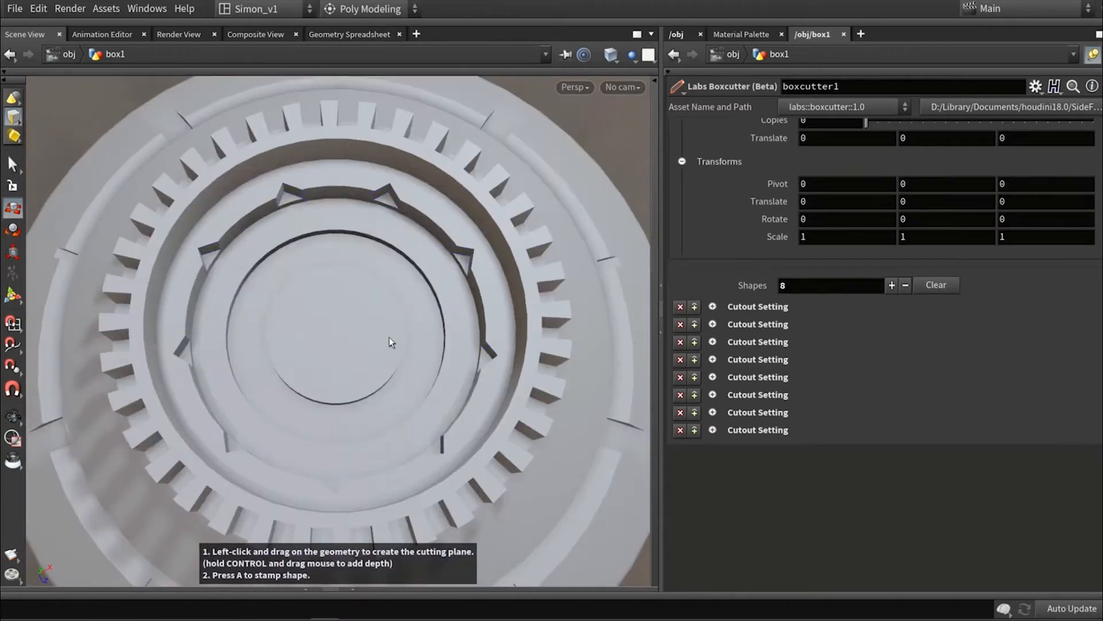
# Place a small cutting box on the rim of the raised central disc and stamp the cut.
pyautogui.moveTo(391, 343)
pyautogui.keyDown('alt'); pyautogui.mouseDown()
pyautogui.moveTo(266, 315)
pyautogui.moveTo(271, 253)
pyautogui.moveTo(392, 380)
pyautogui.moveTo(426, 381)
pyautogui.mouseUp(); pyautogui.keyUp('alt')
pyautogui.scroll(4, 402, 372)
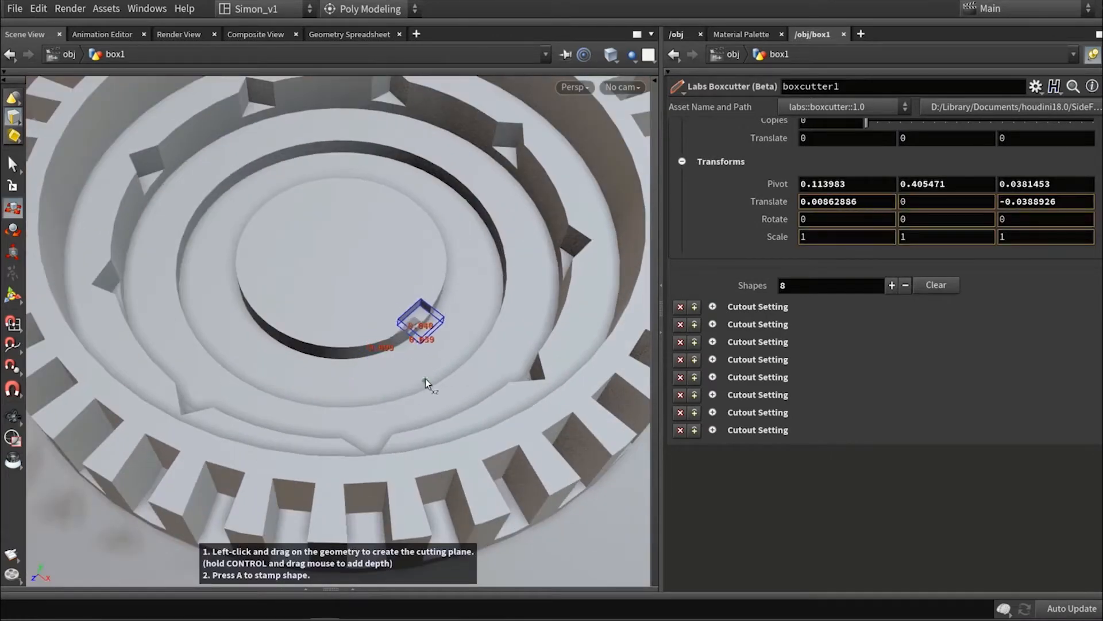
pyautogui.press('a')
# Draw another Boxcutter box on the part, then scale and reposition it.
pyautogui.scroll(-6, 365, 239)
pyautogui.moveTo(352, 242)
pyautogui.keyDown('alt'); pyautogui.mouseDown()
pyautogui.moveTo(445, 446)
pyautogui.moveTo(415, 353)
pyautogui.moveTo(414, 468)
pyautogui.mouseUp(); pyautogui.keyUp('alt')
pyautogui.scroll(3, 399, 308)
pyautogui.moveTo(405, 369)
pyautogui.mouseDown()
pyautogui.moveTo(466, 182)
pyautogui.moveTo(464, 150)
pyautogui.mouseUp()
pyautogui.moveTo(464, 150)
pyautogui.keyDown('alt'); pyautogui.mouseDown()
pyautogui.moveTo(373, 343)
pyautogui.moveTo(386, 341)
pyautogui.mouseUp(); pyautogui.keyUp('alt')
pyautogui.press('e')
pyautogui.moveTo(340, 318); pyautogui.dragTo(263, 348)
pyautogui.keyDown('alt'); pyautogui.moveTo(312, 300); pyautogui.dragTo(352, 230); pyautogui.keyUp('alt')
pyautogui.moveTo(360, 235); pyautogui.dragTo(395, 224)
pyautogui.press('t')
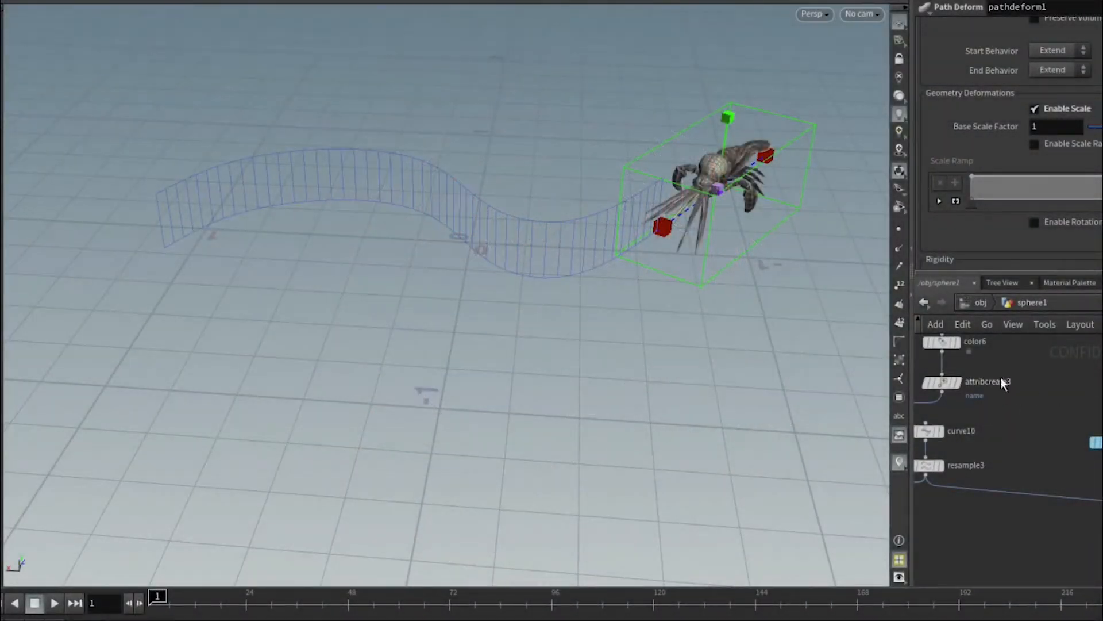
# Slide the creature onto the curve, stretch it along the full path, and scale it to about 1.3.
pyautogui.moveTo(768, 161); pyautogui.dragTo(607, 264)
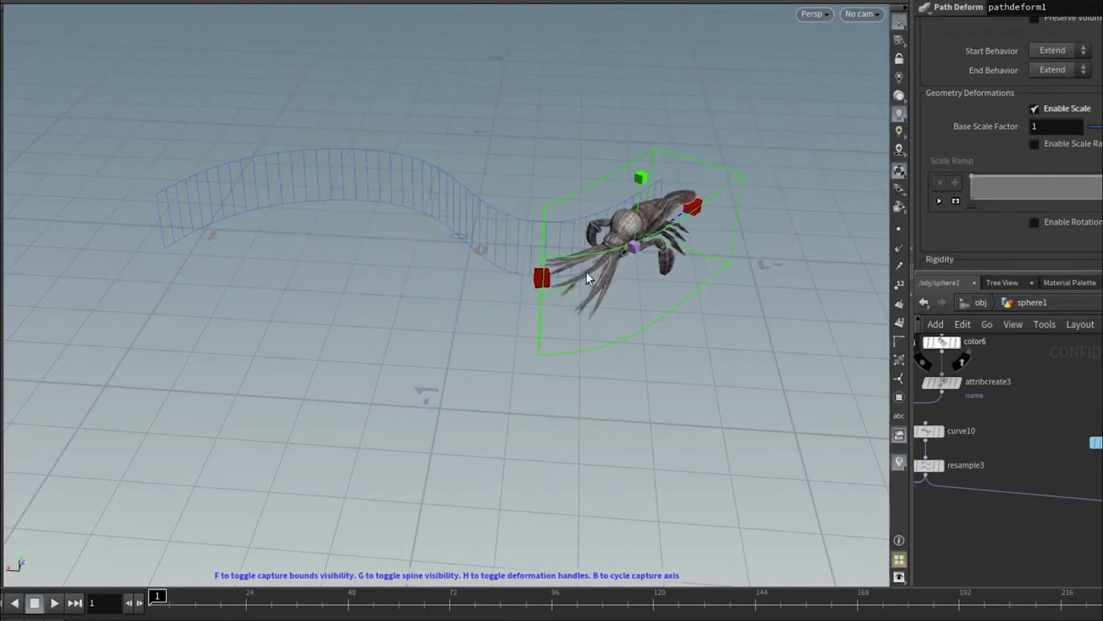
pyautogui.moveTo(551, 285); pyautogui.dragTo(140, 259)
pyautogui.moveTo(446, 157); pyautogui.dragTo(478, 140)
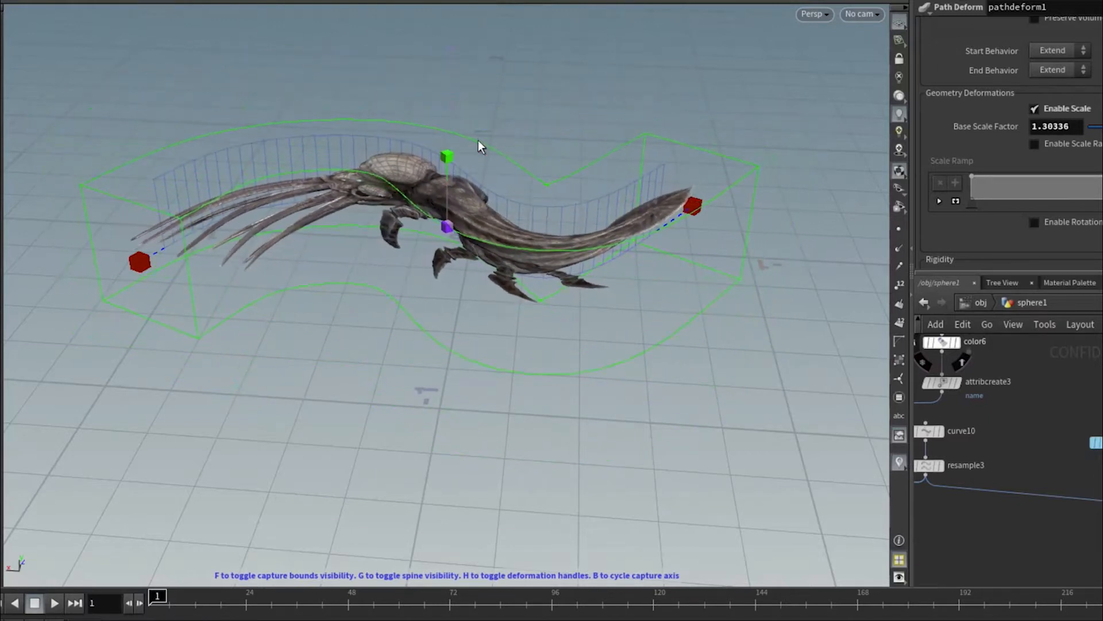
# Enable rotation on the Path Deform and adjust the creature with the scale handle at its middle.
pyautogui.click(1057, 222)
pyautogui.scroll(-1, 1057, 221)
pyautogui.moveTo(446, 156); pyautogui.dragTo(460, 284)
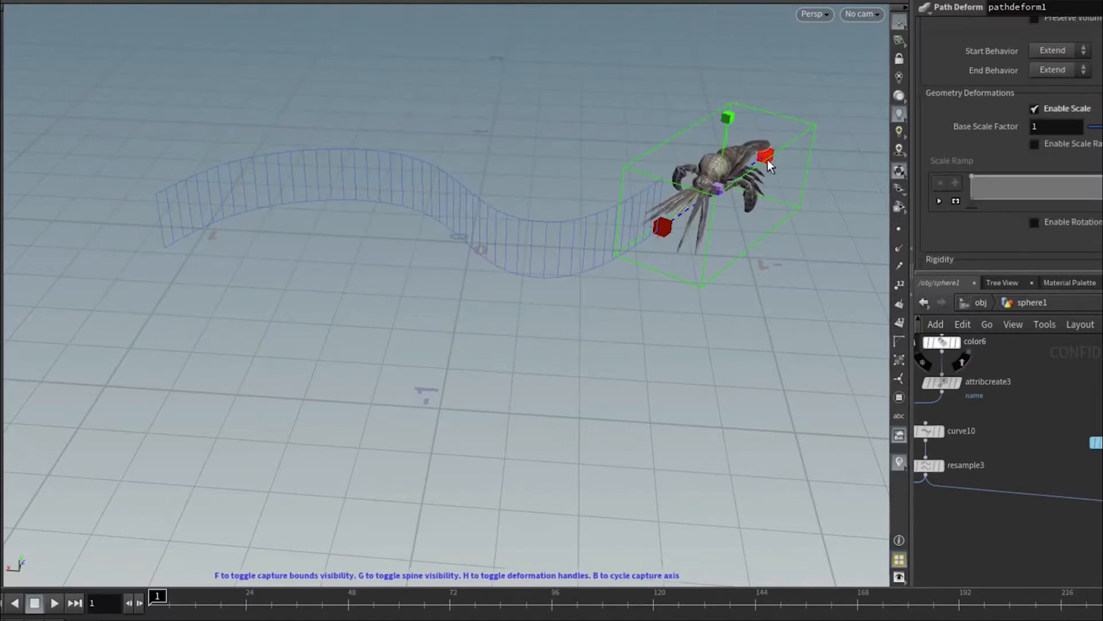
# Stretch the creature along the whole curve, set its base scale factor to about 1.26, and enable rotation deformation.
pyautogui.moveTo(767, 160); pyautogui.dragTo(139, 259)
pyautogui.moveTo(447, 167)
pyautogui.mouseDown()
pyautogui.moveTo(471, 61)
pyautogui.moveTo(460, 172)
pyautogui.mouseUp()
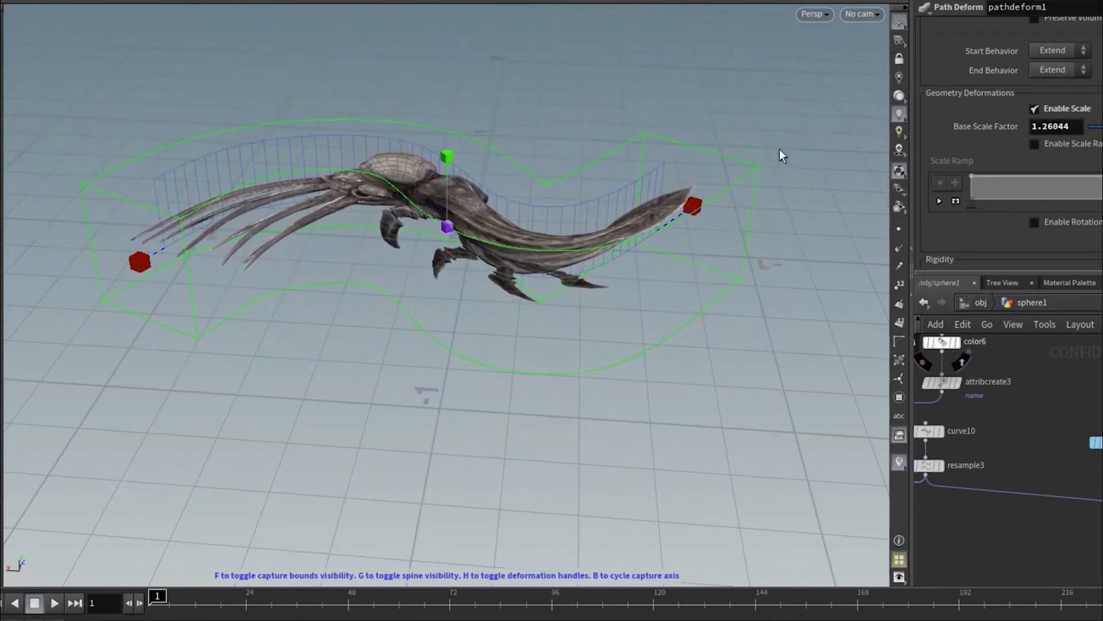
pyautogui.click(1056, 220)
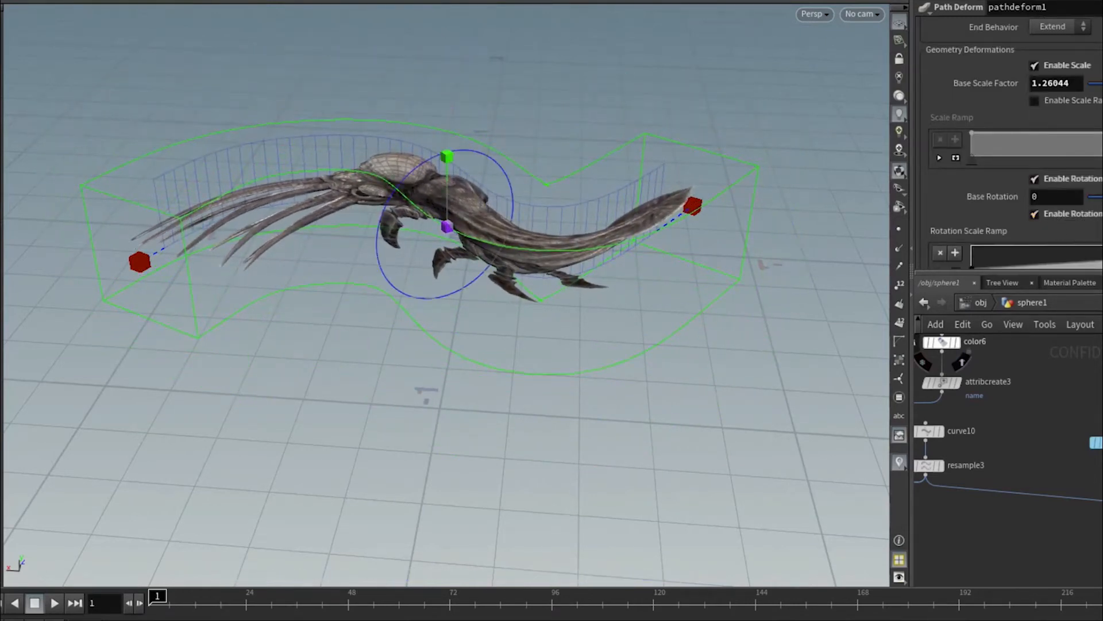
# Stretch the creature along the curve with a base scale factor of about 1.26, and enable rotation with its scale ramp.
pyautogui.moveTo(447, 155); pyautogui.dragTo(458, 282)
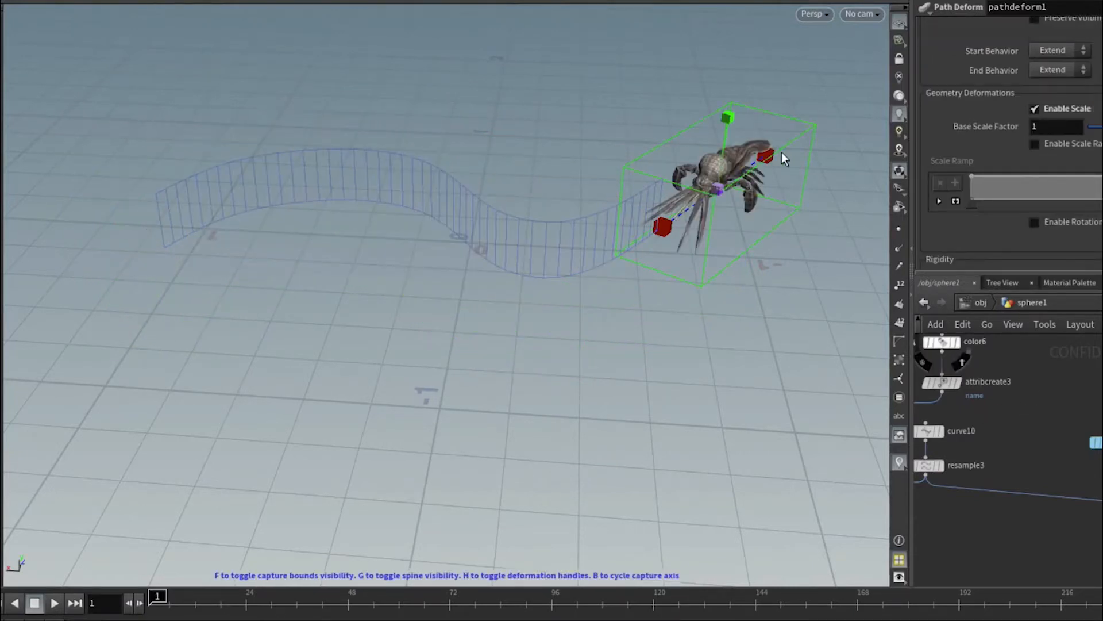
pyautogui.moveTo(782, 154); pyautogui.dragTo(159, 246)
pyautogui.moveTo(443, 161)
pyautogui.mouseDown()
pyautogui.moveTo(471, 54)
pyautogui.moveTo(459, 173)
pyautogui.mouseUp()
pyautogui.click(1059, 222)
pyautogui.scroll(-2, 1045, 229)
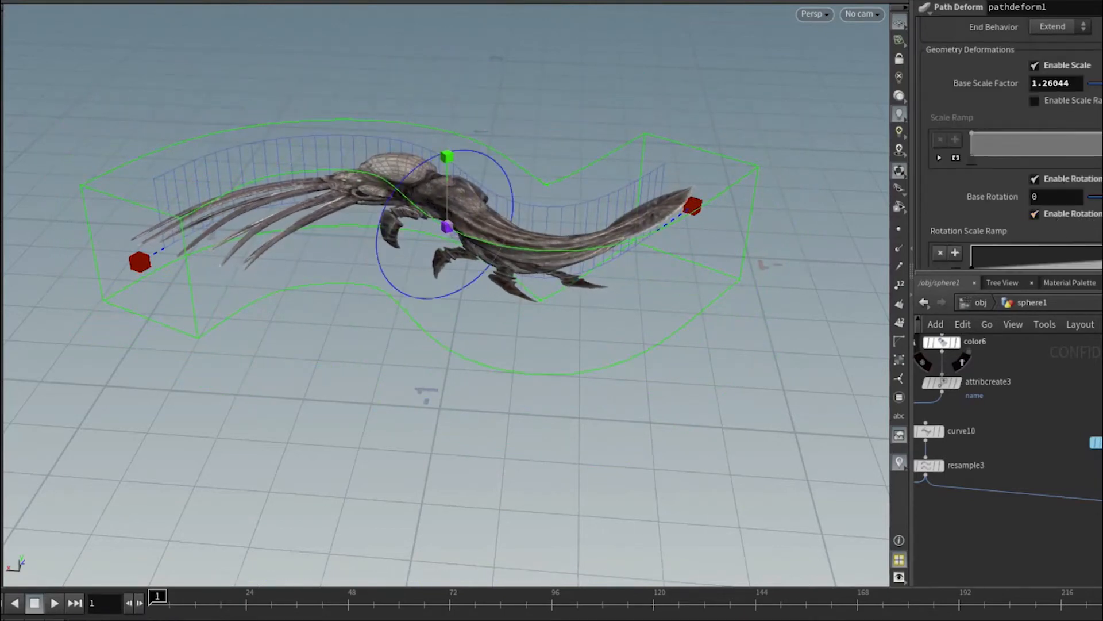
pyautogui.moveTo(447, 156); pyautogui.dragTo(505, 204)
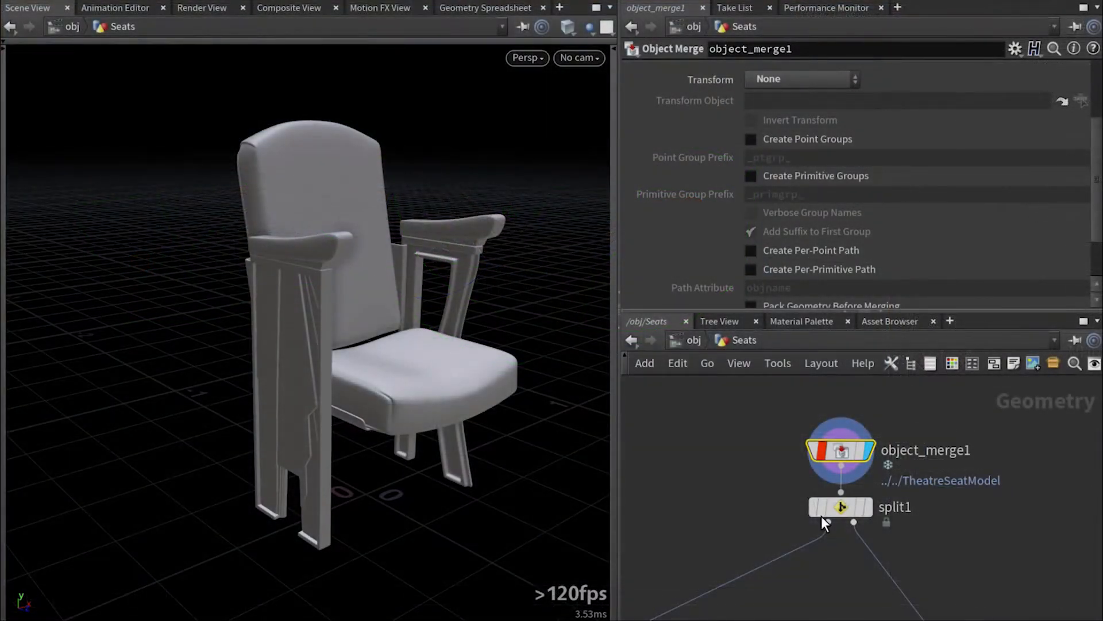
# Display the name1 and name2 nodes in turn to examine the theatre seat's two end pieces.
pyautogui.scroll(-3, 750, 493)
pyautogui.moveTo(780, 522); pyautogui.dragTo(910, 379, button='middle')
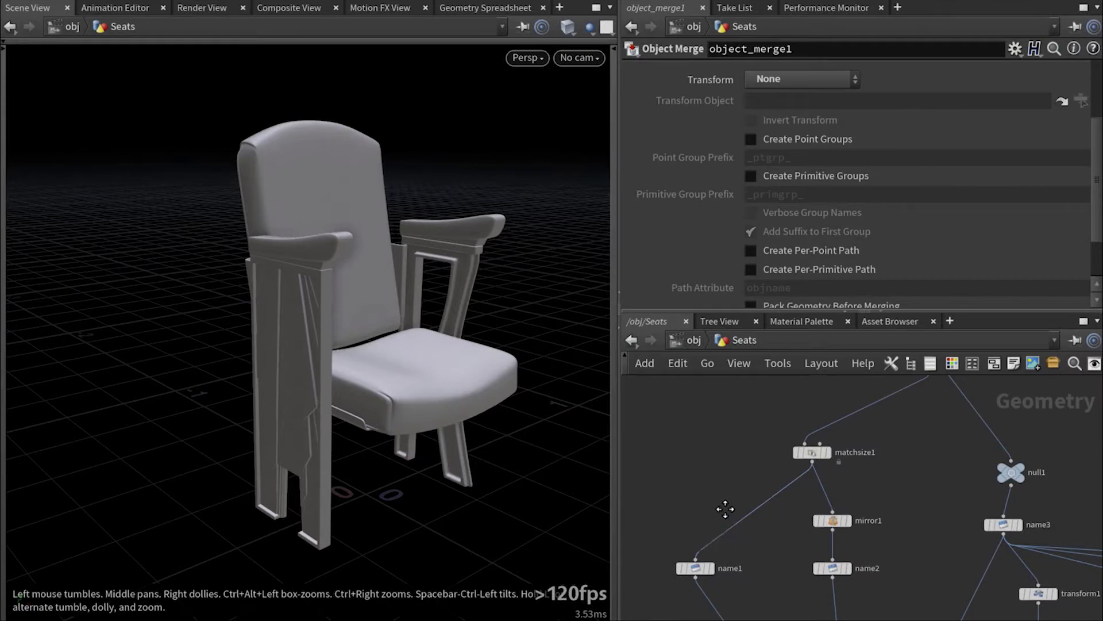
pyautogui.moveTo(724, 508); pyautogui.dragTo(752, 423, button='middle')
pyautogui.press('r')
pyautogui.click(720, 482)
pyautogui.moveTo(809, 485); pyautogui.dragTo(776, 506, button='middle')
pyautogui.moveTo(535, 455); pyautogui.dragTo(189, 354)
pyautogui.moveTo(878, 489); pyautogui.dragTo(790, 532)
pyautogui.press('r')
pyautogui.moveTo(419, 414); pyautogui.dragTo(386, 397)
pyautogui.moveTo(902, 486); pyautogui.dragTo(801, 479, button='middle')
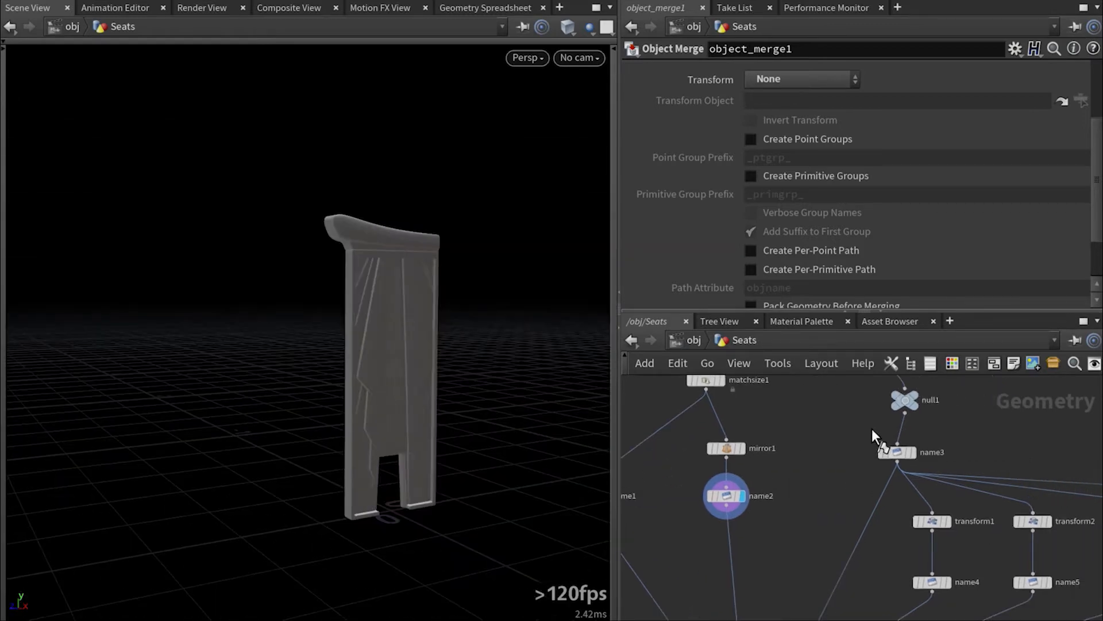
# Display the name3 to name7 nodes one after another to examine the seat variants, and orbit around the tilted one.
pyautogui.press('r')
pyautogui.moveTo(938, 430); pyautogui.dragTo(840, 489)
pyautogui.scroll(-2, 840, 523)
pyautogui.moveTo(800, 504); pyautogui.dragTo(747, 398, button='middle')
pyautogui.press('r')
pyautogui.moveTo(832, 454); pyautogui.dragTo(942, 473)
pyautogui.moveTo(993, 502); pyautogui.dragTo(859, 520, button='middle')
pyautogui.press('r')
pyautogui.moveTo(852, 478); pyautogui.dragTo(901, 497)
pyautogui.moveTo(994, 529); pyautogui.dragTo(930, 542, button='middle')
pyautogui.press('r')
pyautogui.moveTo(876, 473); pyautogui.dragTo(970, 520)
pyautogui.moveTo(446, 411); pyautogui.dragTo(495, 310)
pyautogui.moveTo(486, 212); pyautogui.dragTo(421, 345, button='right')
pyautogui.moveTo(426, 394); pyautogui.dragTo(365, 499, button='middle')
pyautogui.moveTo(384, 443); pyautogui.dragTo(393, 475)
pyautogui.moveTo(365, 454); pyautogui.dragTo(339, 480, button='right')
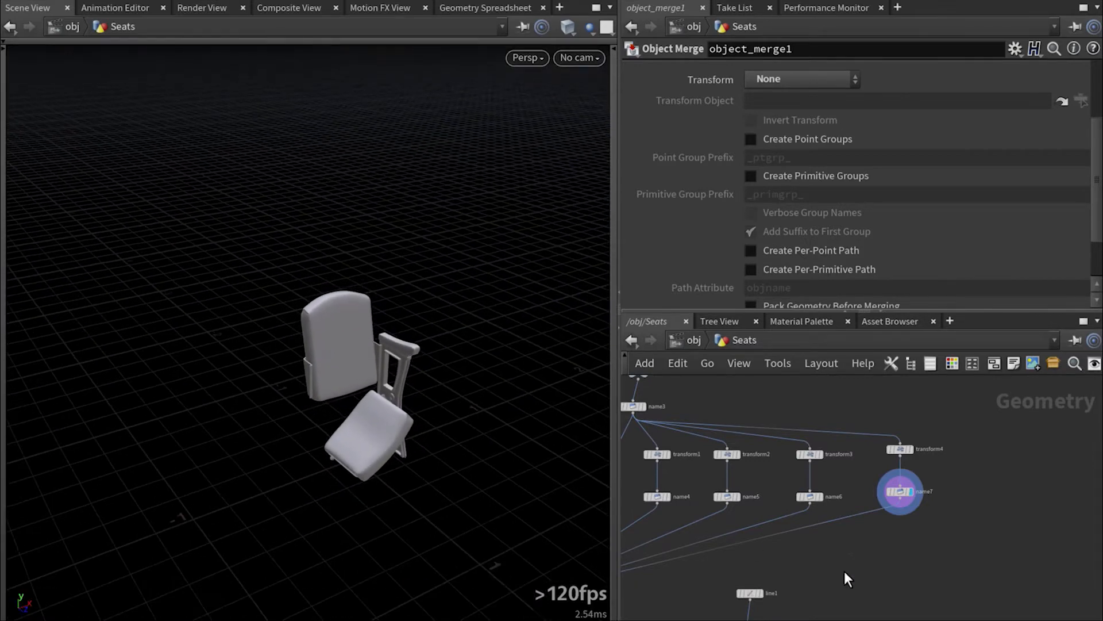
# Display and select the chain1 node, and set its cycle pattern offset to -3.
pyautogui.moveTo(812, 591); pyautogui.dragTo(978, 422, button='middle')
pyautogui.click(787, 544)
pyautogui.click(776, 543)
pyautogui.moveTo(424, 443); pyautogui.dragTo(355, 423)
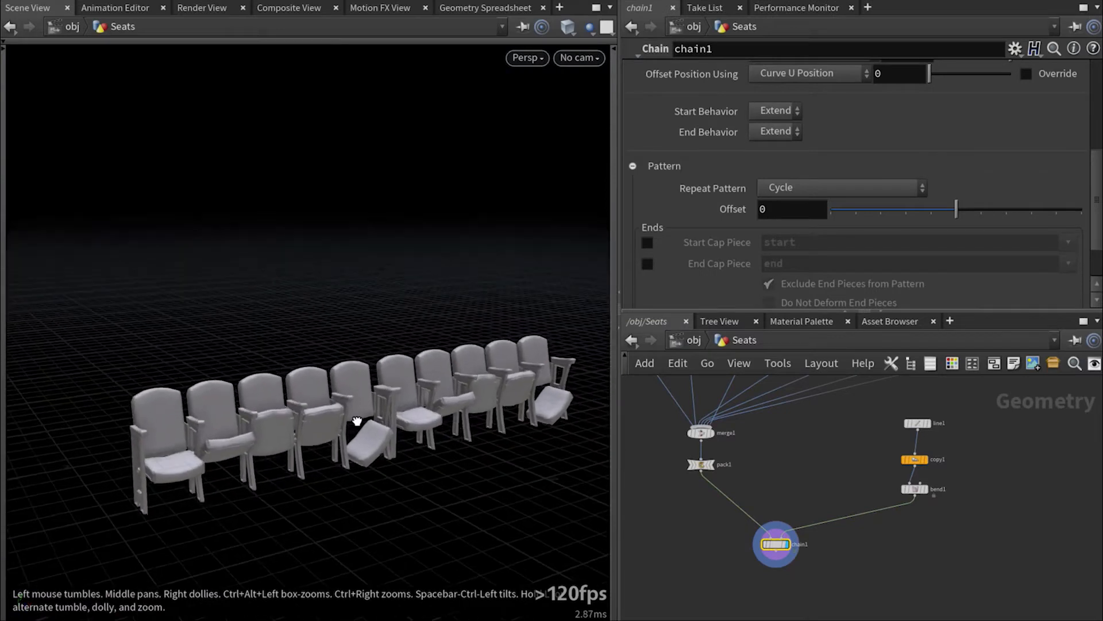
pyautogui.moveTo(948, 209); pyautogui.dragTo(881, 209)
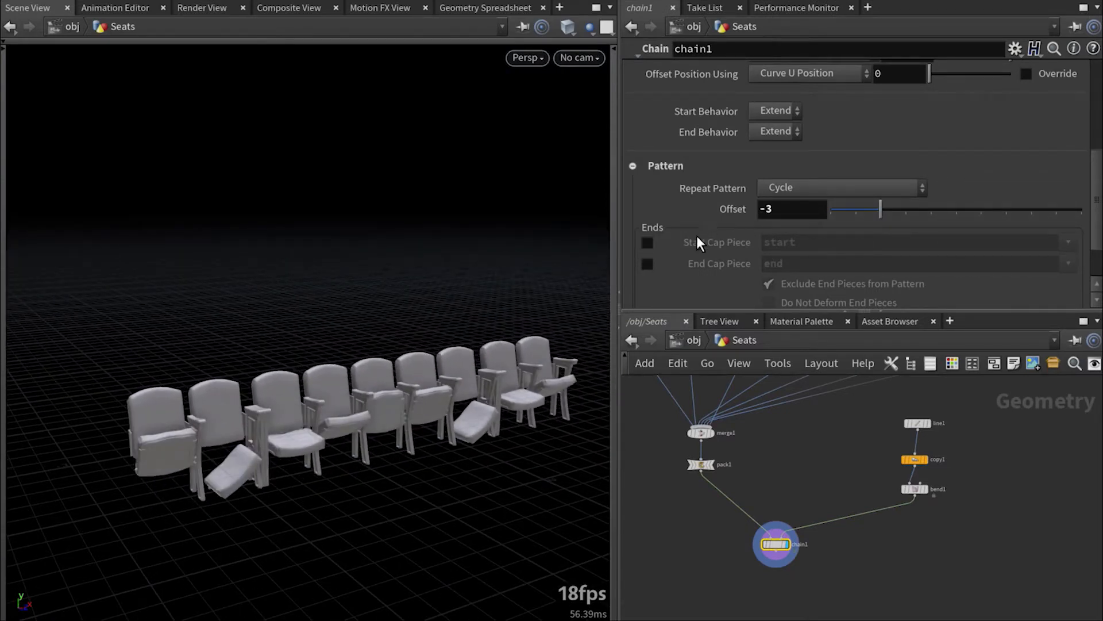
# Enable the start and end cap pieces of the seat chain and inspect both ends of the row.
pyautogui.click(647, 242)
pyautogui.click(648, 264)
pyautogui.moveTo(163, 453); pyautogui.dragTo(131, 446)
pyautogui.moveTo(131, 446); pyautogui.dragTo(394, 338, button='right')
pyautogui.moveTo(412, 355); pyautogui.dragTo(150, 372)
pyautogui.moveTo(350, 377); pyautogui.dragTo(513, 378)
pyautogui.moveTo(513, 377); pyautogui.dragTo(436, 387, button='right')
pyautogui.moveTo(436, 386); pyautogui.dragTo(478, 359, button='middle')
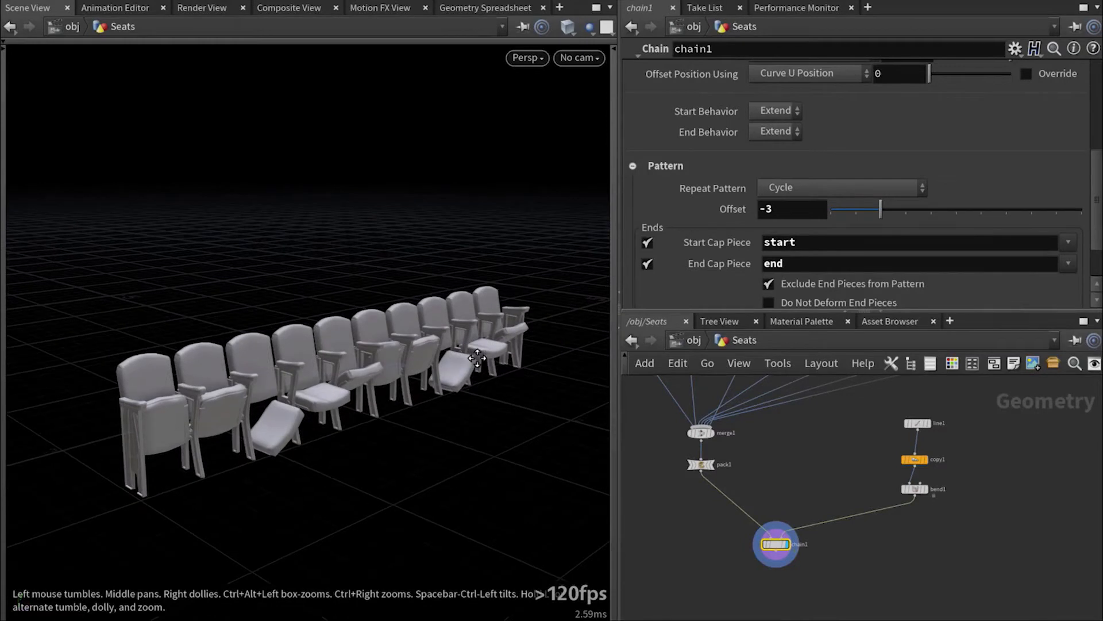
# Set the chain's repeat pattern to Random with a seed of 3.
pyautogui.click(791, 185)
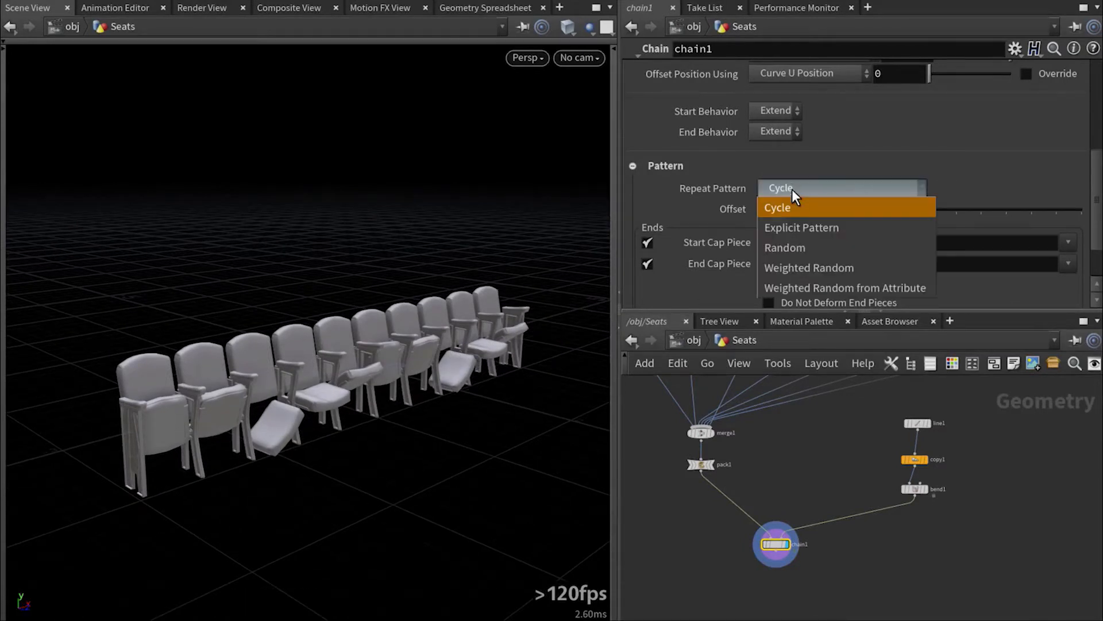
pyautogui.click(801, 250)
pyautogui.moveTo(1006, 210); pyautogui.dragTo(907, 214)
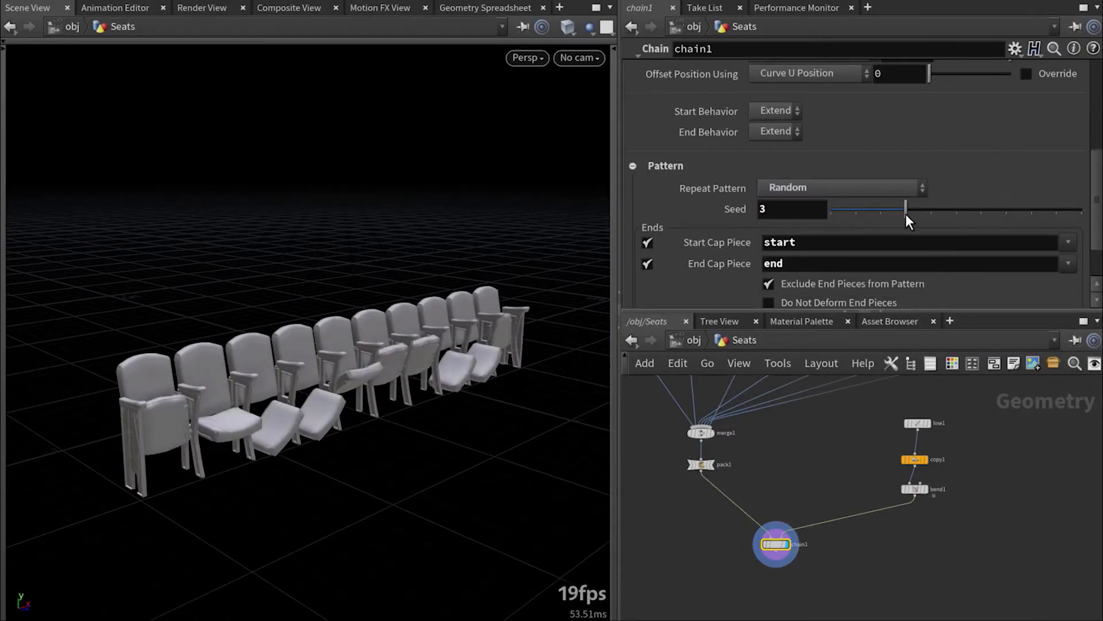
# Switch the chain's repeat pattern to Weighted Random and initialize the piece weights.
pyautogui.click(854, 192)
pyautogui.click(852, 267)
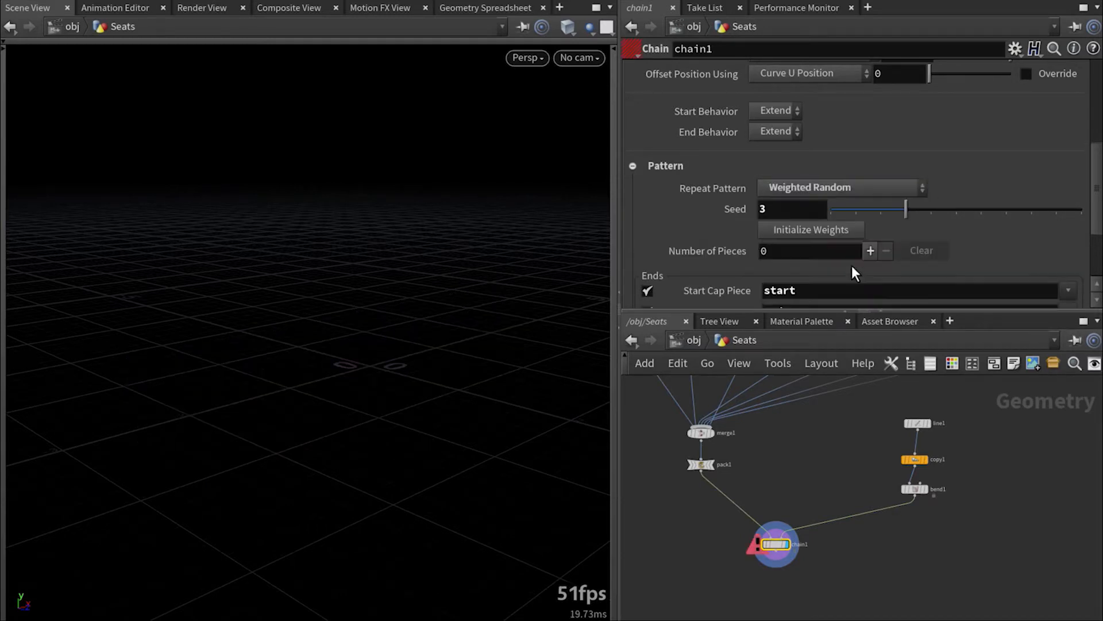
pyautogui.scroll(-5, 862, 265)
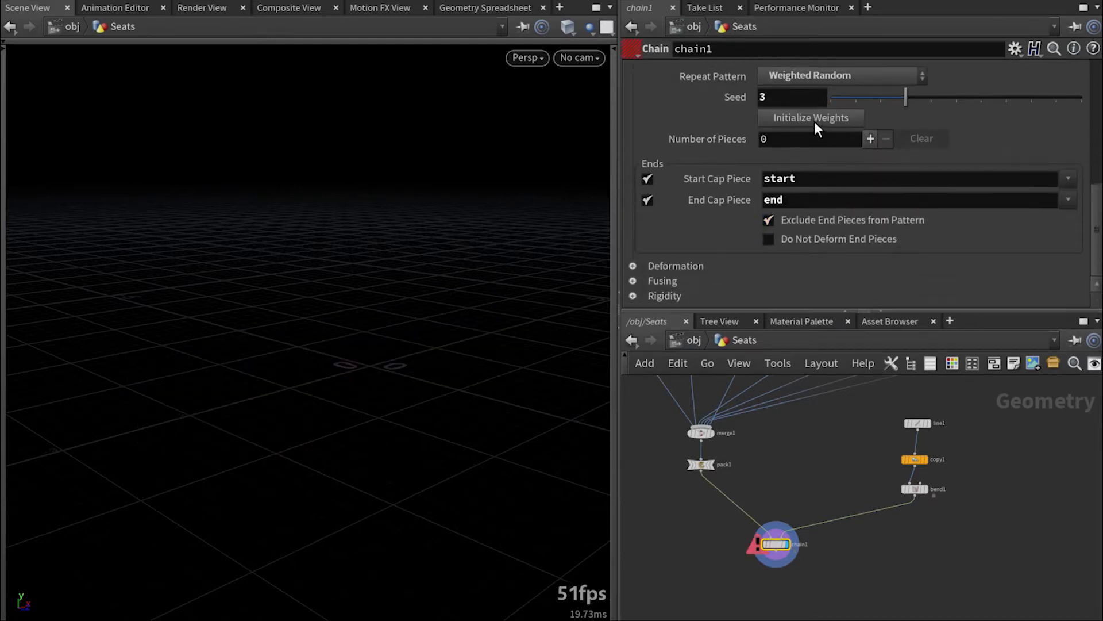
pyautogui.click(817, 121)
pyautogui.scroll(4, 914, 259)
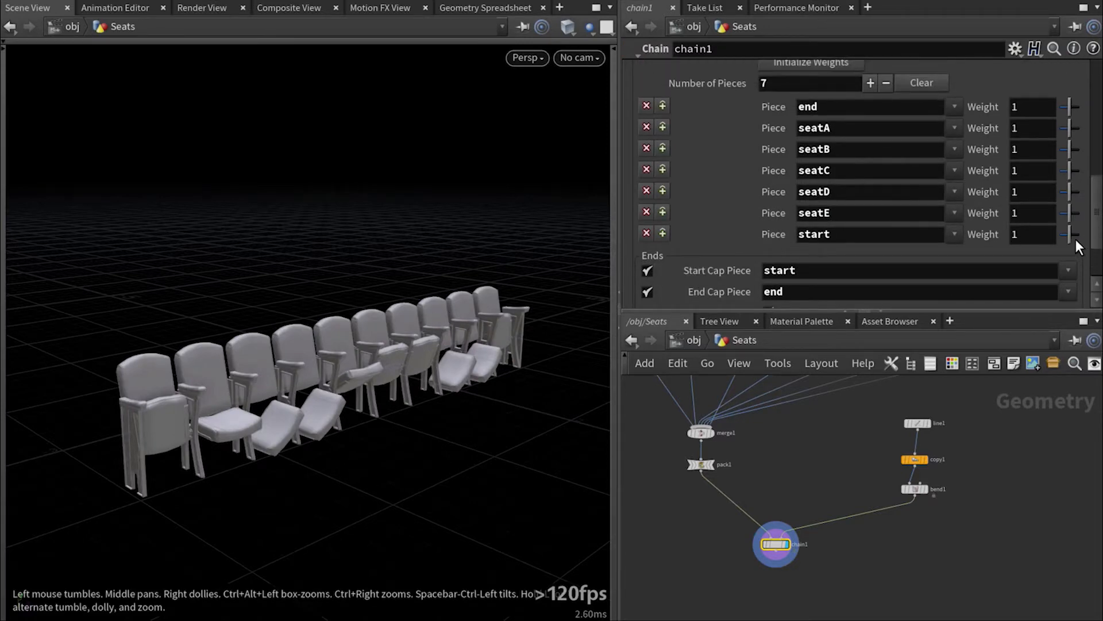
# Keep the start piece's weight at 1, and set the weights of seatE to 0.18 and seatA to 2.
pyautogui.moveTo(1071, 239); pyautogui.dragTo(1059, 239)
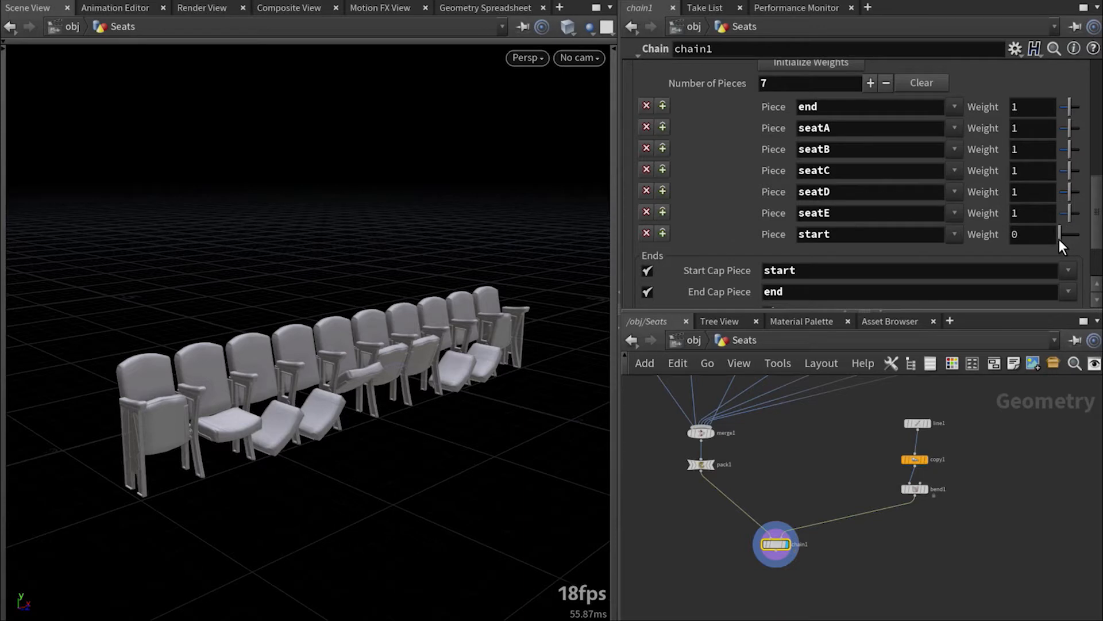
pyautogui.hotkey('ctrl', 'z')
pyautogui.moveTo(1071, 214); pyautogui.dragTo(1063, 213)
pyautogui.moveTo(1070, 129); pyautogui.dragTo(1088, 145)
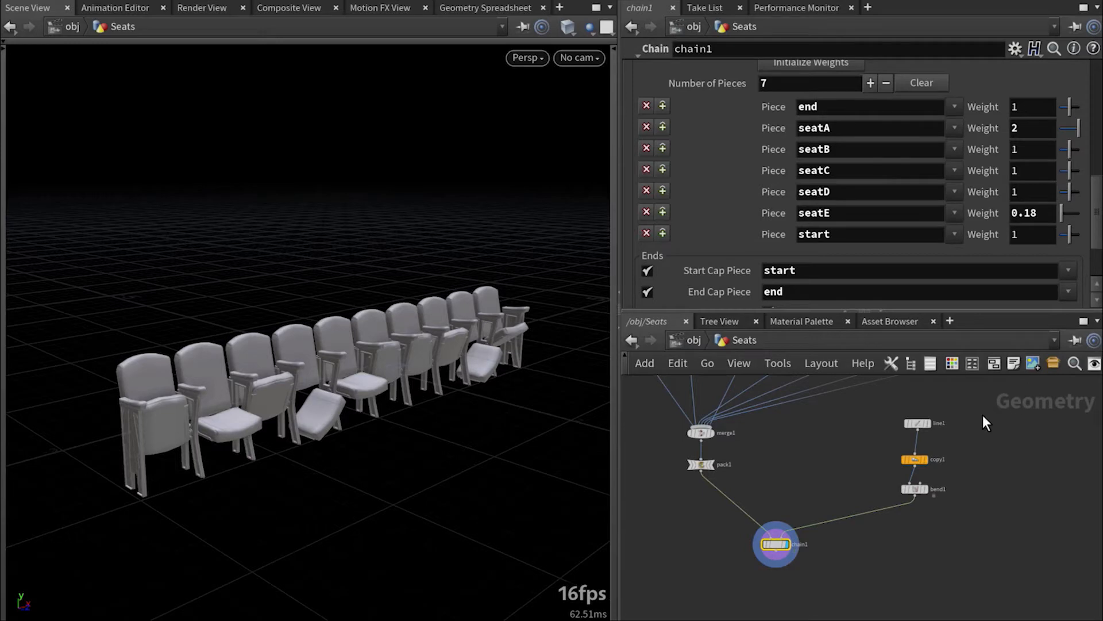
# Set the length of the line1 guide line to 25 to extend the row of seats.
pyautogui.moveTo(883, 437); pyautogui.dragTo(882, 434)
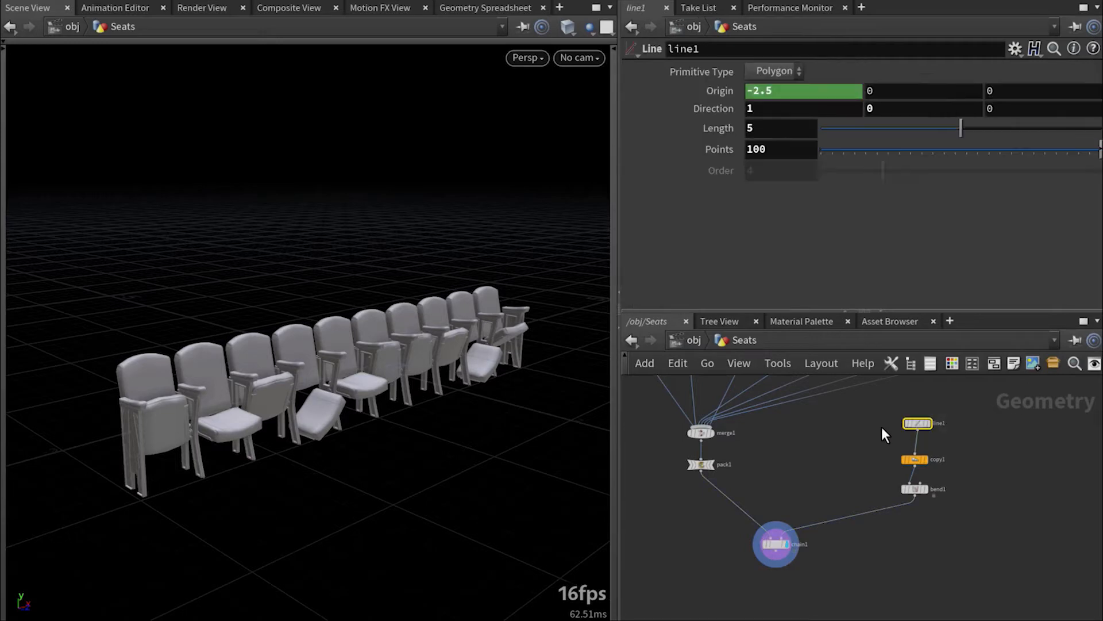
pyautogui.doubleClick(782, 133)
pyautogui.write('25')
pyautogui.press('Return')
pyautogui.moveTo(428, 362); pyautogui.dragTo(443, 316, button='right')
pyautogui.moveTo(443, 315); pyautogui.dragTo(453, 310)
pyautogui.moveTo(454, 311); pyautogui.dragTo(392, 343, button='right')
pyautogui.moveTo(391, 343); pyautogui.dragTo(395, 338)
pyautogui.moveTo(395, 338); pyautogui.dragTo(336, 343, button='middle')
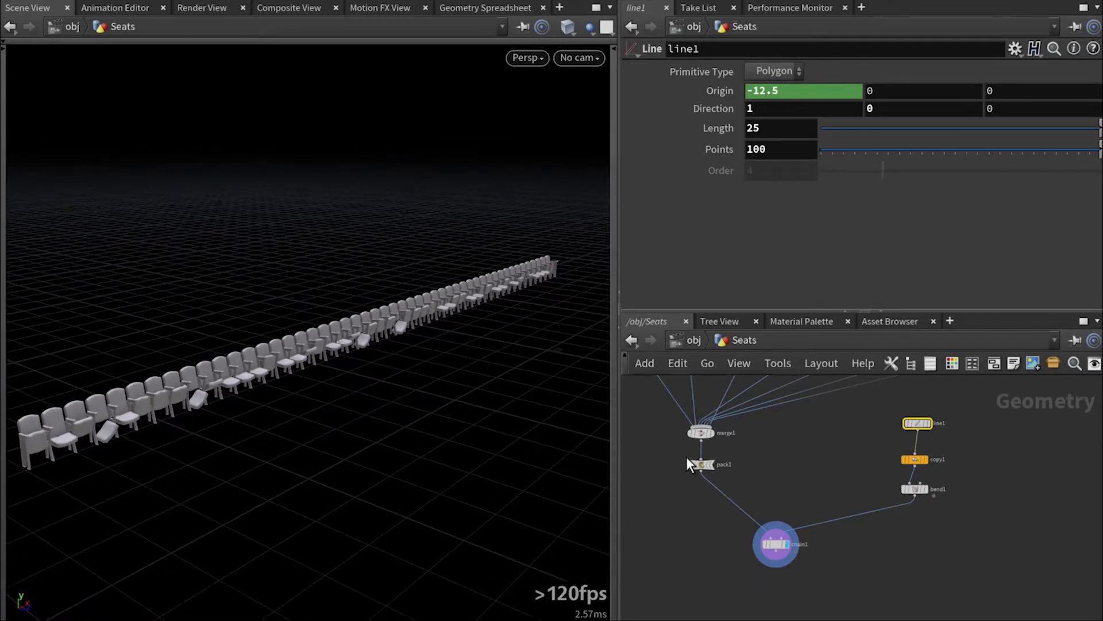
# Set the bend angle of the bend1 node to about 43.9 to curve the seat row.
pyautogui.click(915, 489)
pyautogui.moveTo(901, 262); pyautogui.dragTo(938, 262)
pyautogui.moveTo(562, 322); pyautogui.dragTo(255, 307)
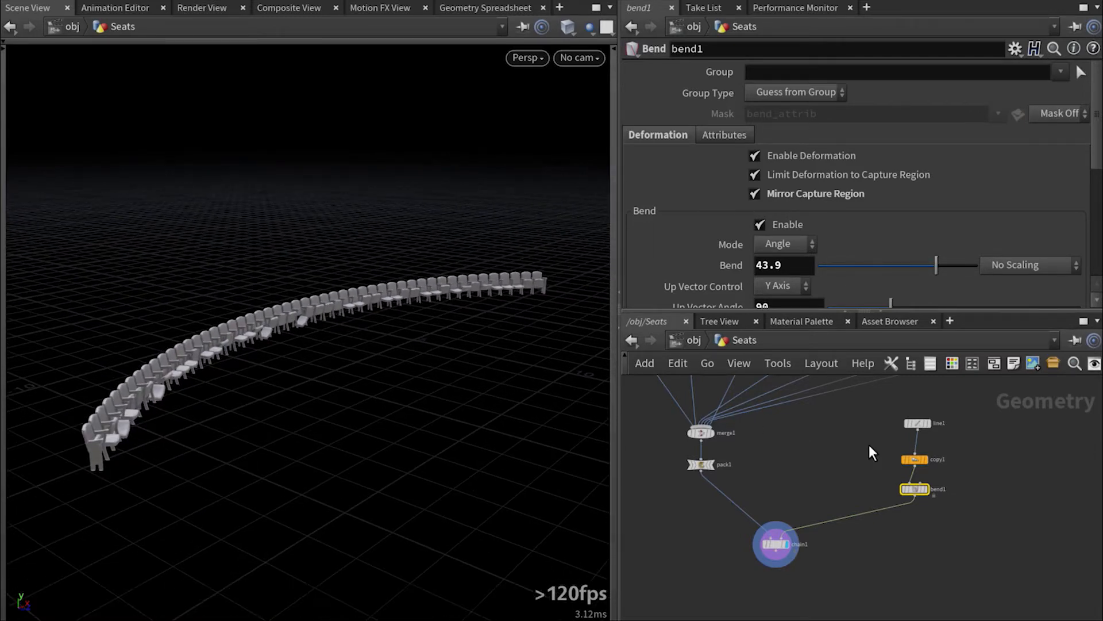
# Set the total number of copies in copy1 to 25 to fill the theatre with seat rows.
pyautogui.moveTo(953, 464); pyautogui.dragTo(953, 464)
pyautogui.click(783, 117)
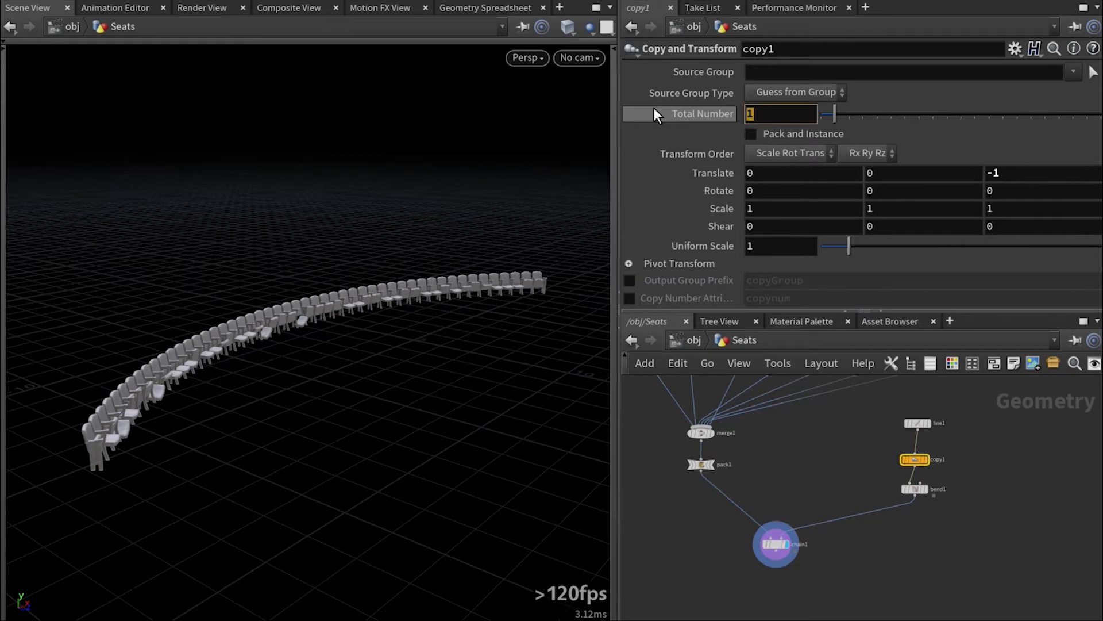
pyautogui.write('25')
pyautogui.press('Return')
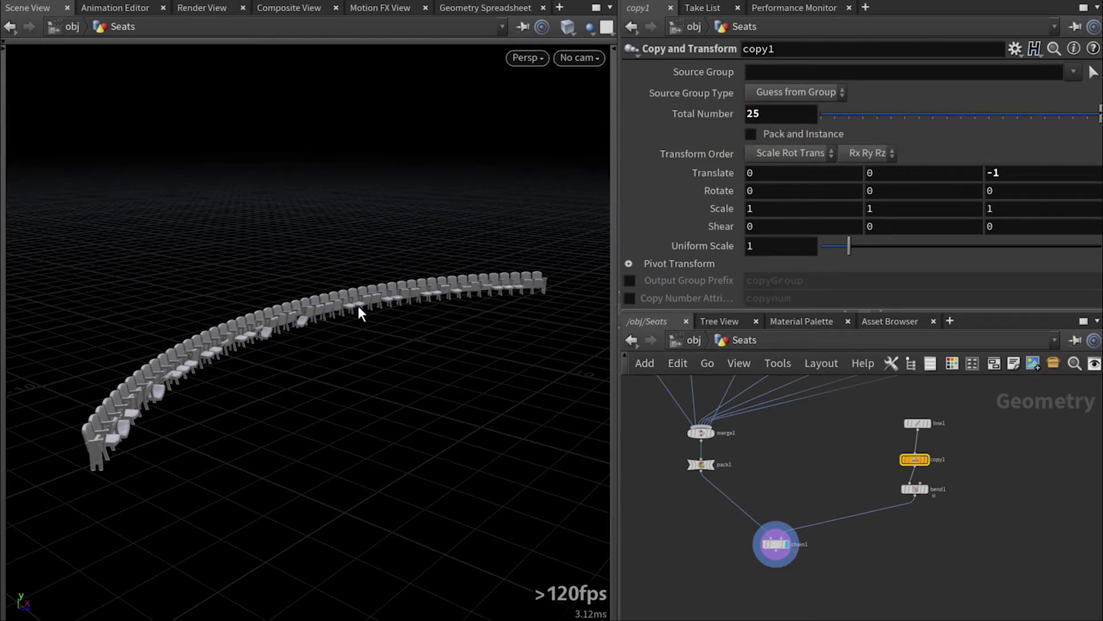
pyautogui.moveTo(358, 305)
pyautogui.mouseDown()
pyautogui.moveTo(133, 307)
pyautogui.moveTo(222, 312)
pyautogui.moveTo(357, 291)
pyautogui.mouseUp()
pyautogui.moveTo(163, 336); pyautogui.dragTo(254, 320, button='right')
pyautogui.moveTo(229, 343); pyautogui.dragTo(854, 396, button='middle')
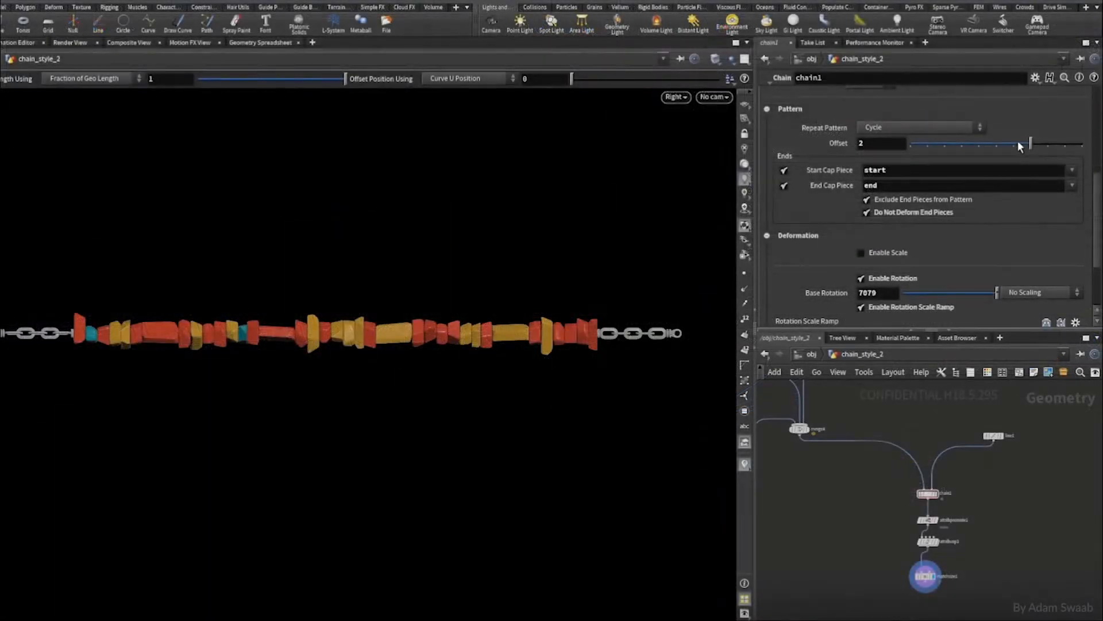
# Shift the bead chain's pattern offset and reduce its base rotation.
pyautogui.moveTo(1018, 146)
pyautogui.mouseDown()
pyautogui.moveTo(1009, 144)
pyautogui.moveTo(1053, 147)
pyautogui.moveTo(1027, 147)
pyautogui.mouseUp()
pyautogui.scroll(-3, 1026, 172)
pyautogui.moveTo(997, 197); pyautogui.dragTo(915, 198)
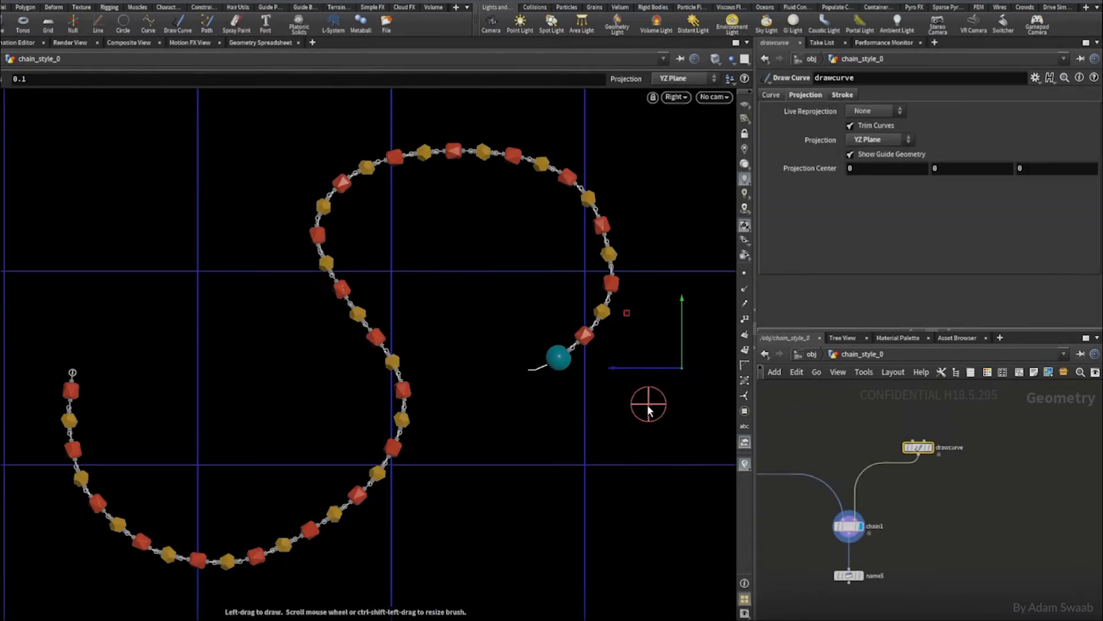
# Draw several freehand curves on the YZ plane to lay bead chains along them.
pyautogui.moveTo(647, 404)
pyautogui.mouseDown()
pyautogui.moveTo(328, 308)
pyautogui.moveTo(109, 275)
pyautogui.mouseUp()
pyautogui.moveTo(195, 273)
pyautogui.mouseDown()
pyautogui.moveTo(261, 290)
pyautogui.moveTo(357, 345)
pyautogui.moveTo(460, 353)
pyautogui.moveTo(469, 418)
pyautogui.mouseUp()
pyautogui.moveTo(644, 140)
pyautogui.mouseDown()
pyautogui.moveTo(460, 190)
pyautogui.moveTo(123, 179)
pyautogui.moveTo(362, 506)
pyautogui.moveTo(428, 301)
pyautogui.mouseUp()
pyautogui.moveTo(372, 344)
pyautogui.mouseDown()
pyautogui.moveTo(136, 253)
pyautogui.moveTo(351, 275)
pyautogui.moveTo(544, 561)
pyautogui.moveTo(671, 390)
pyautogui.moveTo(574, 215)
pyautogui.mouseUp()
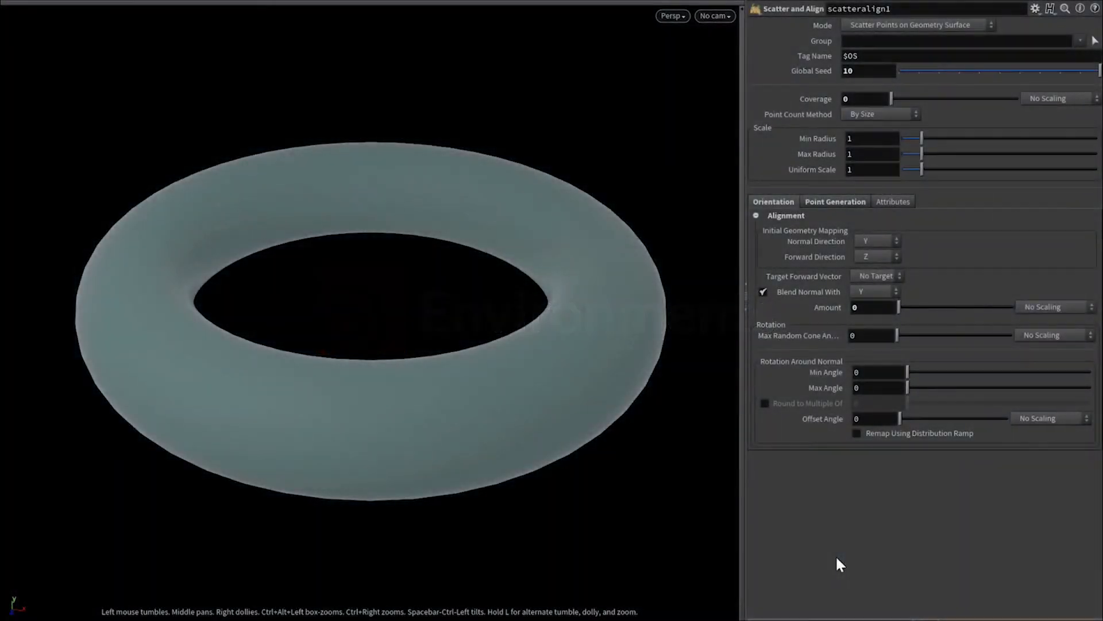
# On scatteralign1, set the coverage to 1, the maximum rotation angle around the normal to 360 and the minimum radius to 0.15.
pyautogui.moveTo(893, 100); pyautogui.dragTo(1045, 101)
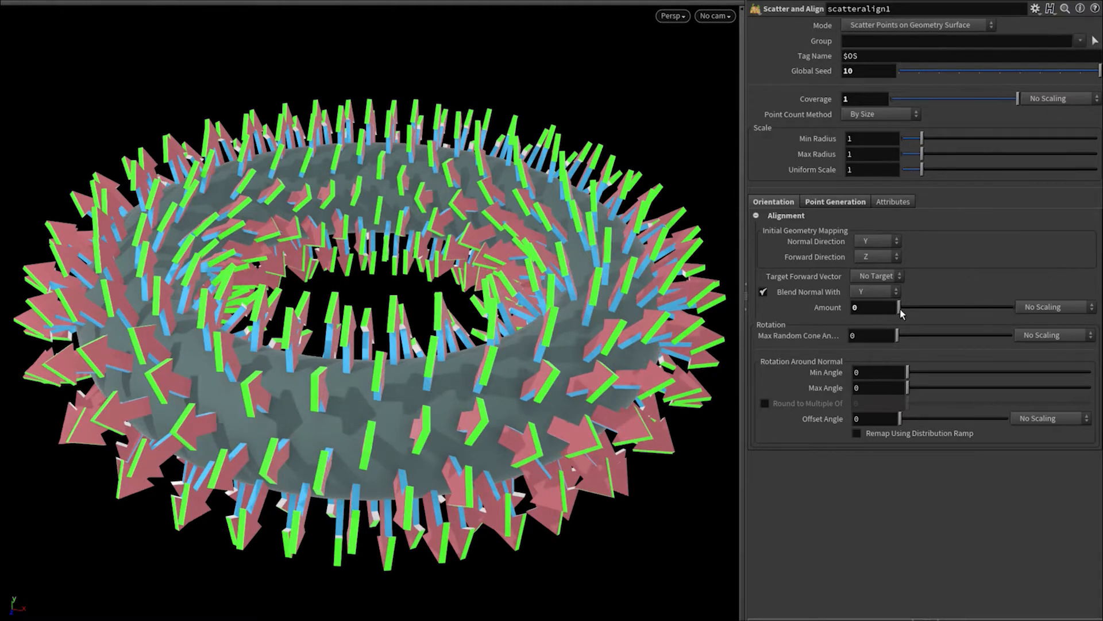
pyautogui.moveTo(900, 309)
pyautogui.mouseDown()
pyautogui.moveTo(1019, 302)
pyautogui.moveTo(882, 302)
pyautogui.mouseUp()
pyautogui.moveTo(913, 393); pyautogui.dragTo(1091, 389)
pyautogui.moveTo(897, 337)
pyautogui.mouseDown()
pyautogui.moveTo(969, 343)
pyautogui.moveTo(896, 339)
pyautogui.mouseUp()
pyautogui.moveTo(917, 140); pyautogui.dragTo(906, 140)
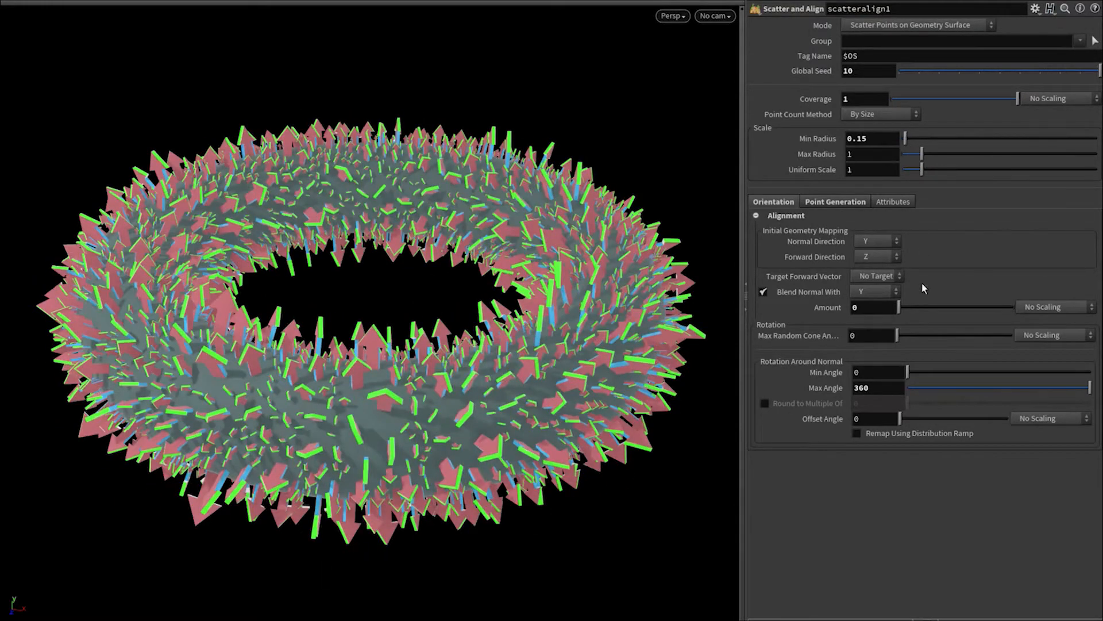
# Set the maximum rotation angle to 0, change the normal and forward directions, and adjust the offset angle.
pyautogui.moveTo(926, 389); pyautogui.dragTo(891, 390)
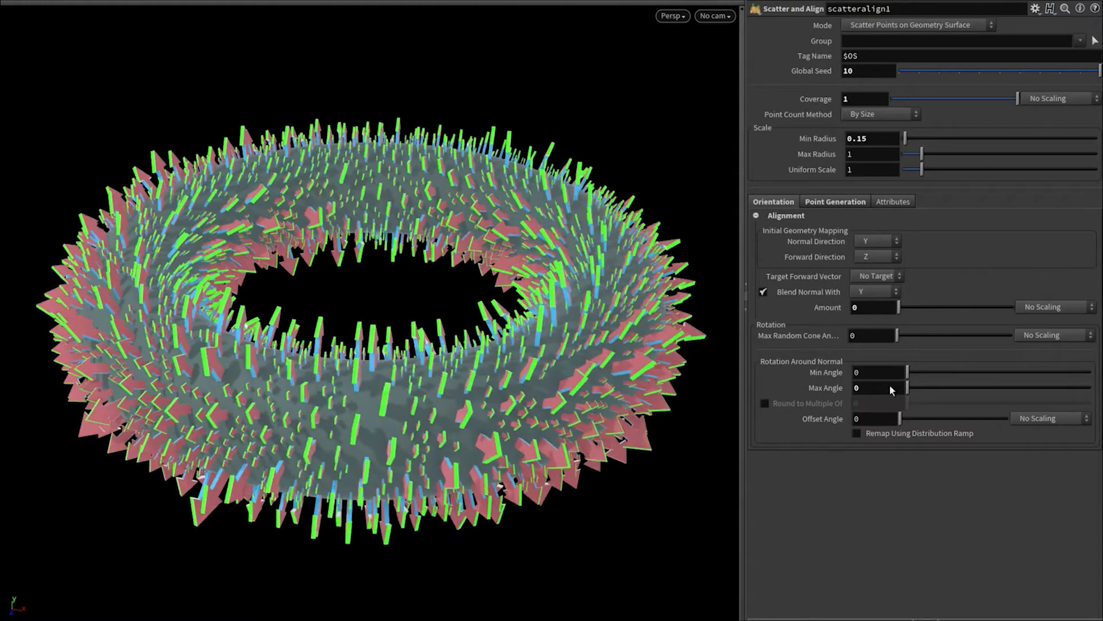
pyautogui.click(870, 242)
pyautogui.click(870, 260)
pyautogui.moveTo(900, 419); pyautogui.dragTo(1004, 403)
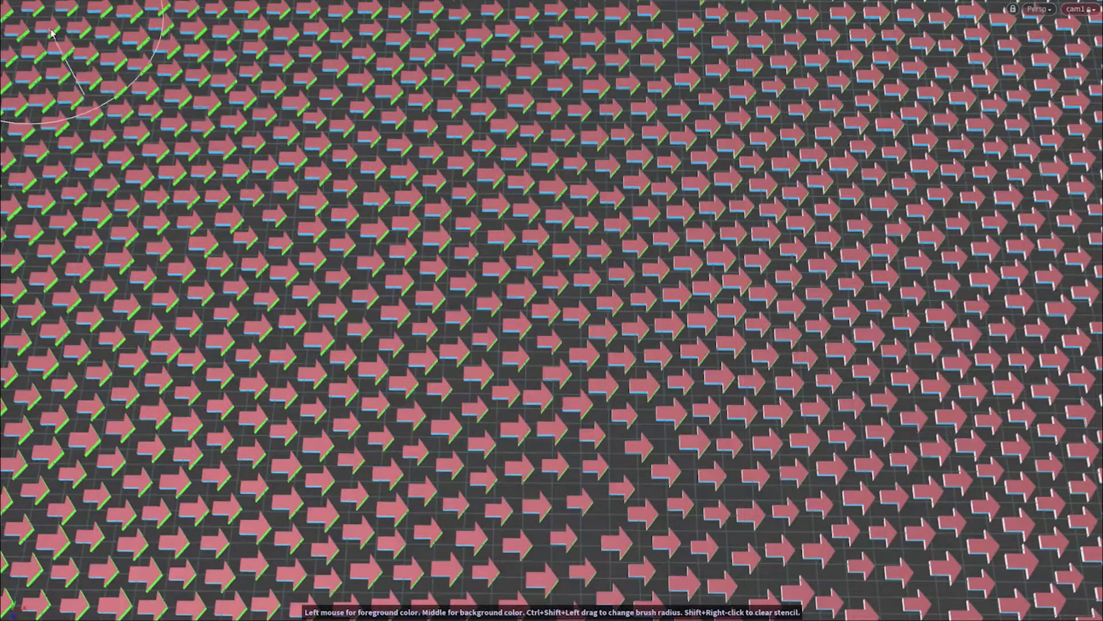
# Paint brush strokes across the field of arrows to redirect their orientation.
pyautogui.moveTo(50, 33)
pyautogui.mouseDown()
pyautogui.moveTo(150, 133)
pyautogui.moveTo(153, 293)
pyautogui.moveTo(368, 391)
pyautogui.moveTo(505, 118)
pyautogui.moveTo(707, 247)
pyautogui.moveTo(948, 460)
pyautogui.moveTo(989, 224)
pyautogui.moveTo(750, 354)
pyautogui.moveTo(575, 471)
pyautogui.moveTo(270, 477)
pyautogui.moveTo(132, 304)
pyautogui.moveTo(159, 65)
pyautogui.moveTo(351, 97)
pyautogui.moveTo(767, 500)
pyautogui.moveTo(988, 345)
pyautogui.moveTo(772, 54)
pyautogui.moveTo(370, 299)
pyautogui.moveTo(23, 69)
pyautogui.moveTo(98, 29)
pyautogui.mouseUp()
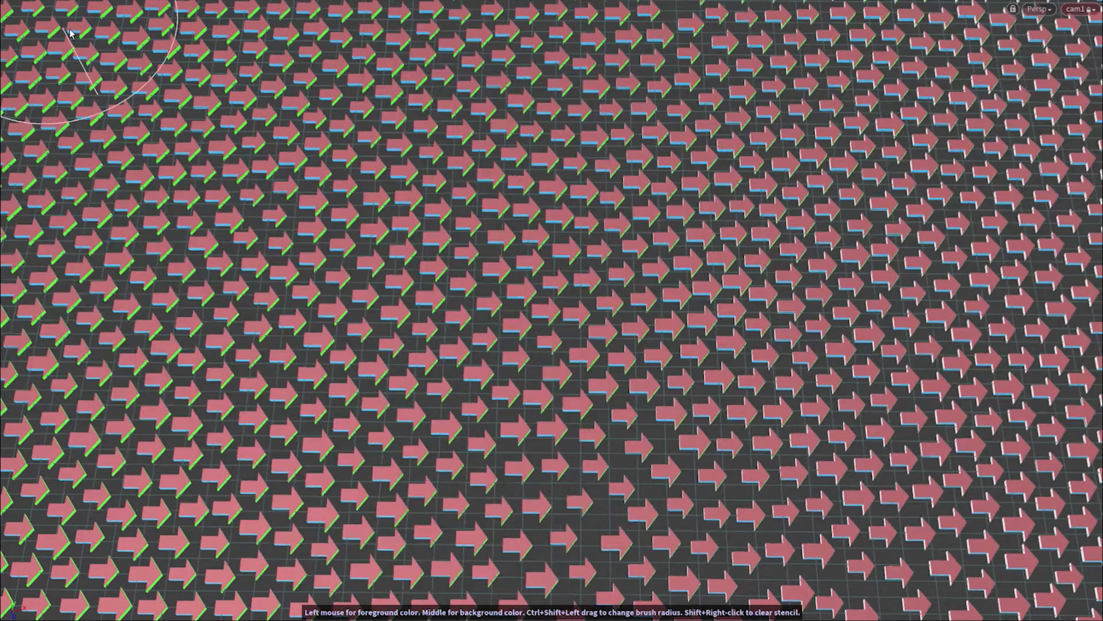
pyautogui.moveTo(86, 57)
pyautogui.mouseDown()
pyautogui.moveTo(149, 161)
pyautogui.moveTo(178, 333)
pyautogui.moveTo(425, 336)
pyautogui.moveTo(534, 135)
pyautogui.moveTo(793, 371)
pyautogui.moveTo(1000, 488)
pyautogui.moveTo(927, 205)
pyautogui.moveTo(733, 500)
pyautogui.moveTo(485, 500)
pyautogui.moveTo(299, 460)
pyautogui.moveTo(78, 248)
pyautogui.moveTo(172, 104)
pyautogui.moveTo(517, 219)
pyautogui.moveTo(793, 517)
pyautogui.moveTo(1023, 161)
pyautogui.moveTo(746, 97)
pyautogui.moveTo(201, 276)
pyautogui.moveTo(103, 115)
pyautogui.moveTo(158, 80)
pyautogui.mouseUp()
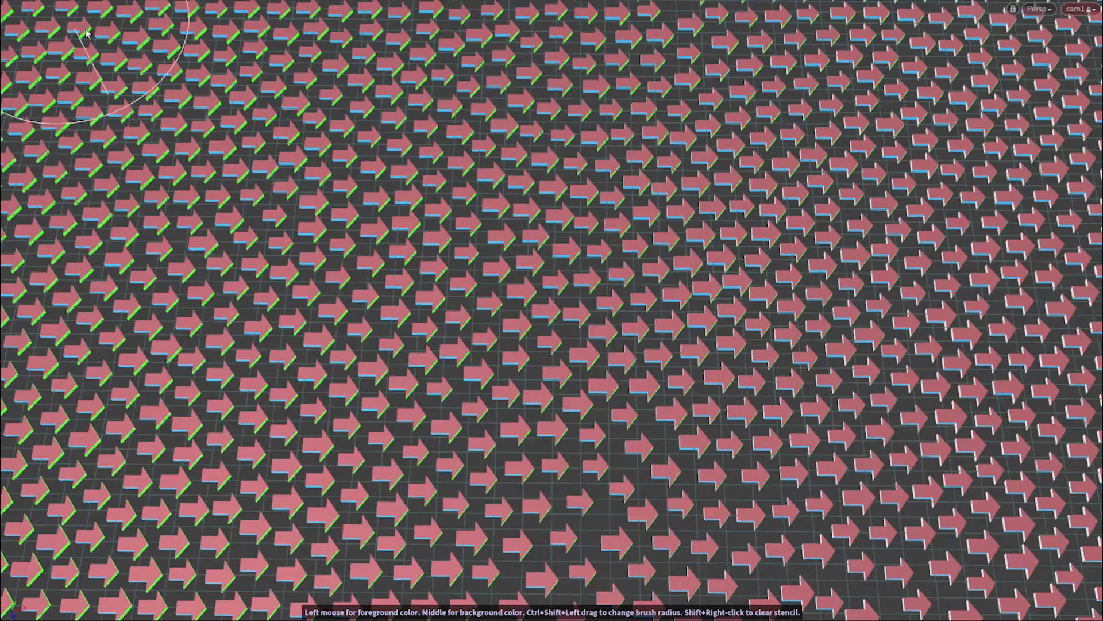
pyautogui.moveTo(138, 40)
pyautogui.mouseDown()
pyautogui.moveTo(183, 351)
pyautogui.moveTo(437, 294)
pyautogui.moveTo(574, 115)
pyautogui.moveTo(764, 454)
pyautogui.moveTo(989, 402)
pyautogui.moveTo(898, 214)
pyautogui.moveTo(666, 436)
pyautogui.moveTo(442, 494)
pyautogui.moveTo(178, 454)
pyautogui.moveTo(65, 199)
pyautogui.moveTo(264, 95)
pyautogui.moveTo(609, 307)
pyautogui.moveTo(815, 505)
pyautogui.moveTo(1003, 110)
pyautogui.moveTo(640, 118)
pyautogui.moveTo(187, 296)
pyautogui.moveTo(63, 75)
pyautogui.moveTo(100, 51)
pyautogui.mouseUp()
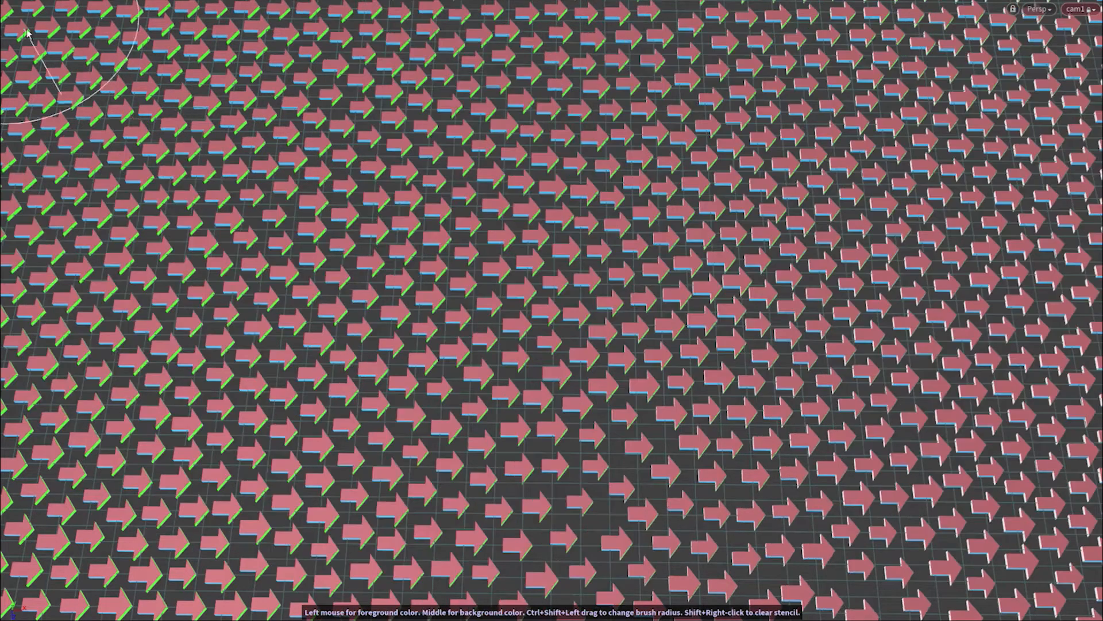
pyautogui.moveTo(86, 40)
pyautogui.mouseDown()
pyautogui.moveTo(173, 167)
pyautogui.moveTo(275, 398)
pyautogui.moveTo(454, 195)
pyautogui.moveTo(494, 132)
pyautogui.moveTo(919, 505)
pyautogui.moveTo(1031, 267)
pyautogui.moveTo(833, 255)
pyautogui.mouseUp()
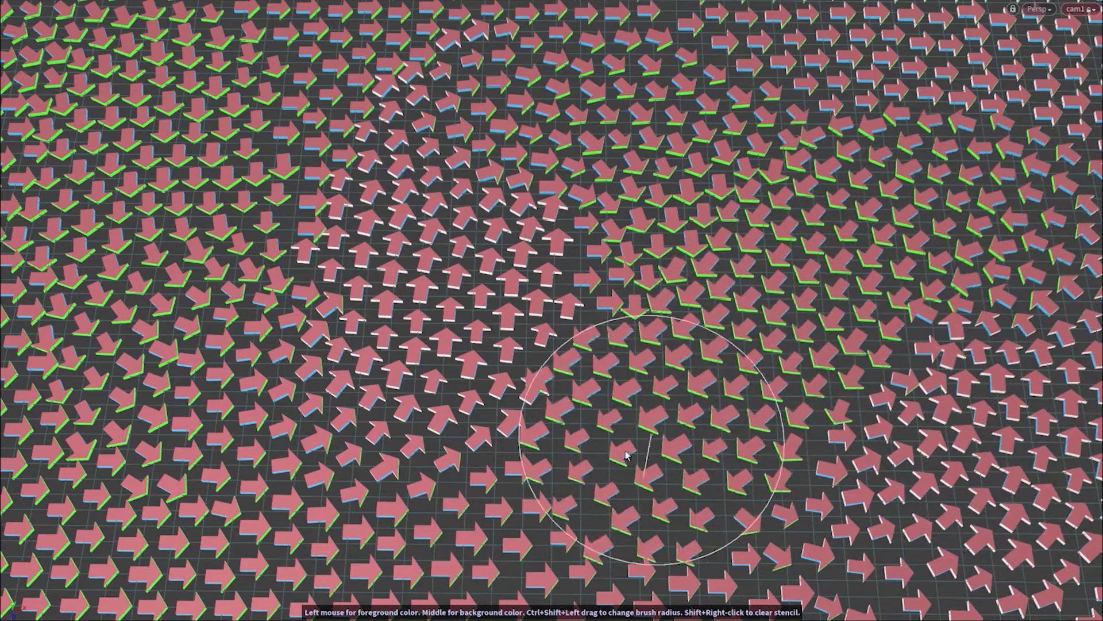
pyautogui.moveTo(626, 455); pyautogui.dragTo(377, 491)
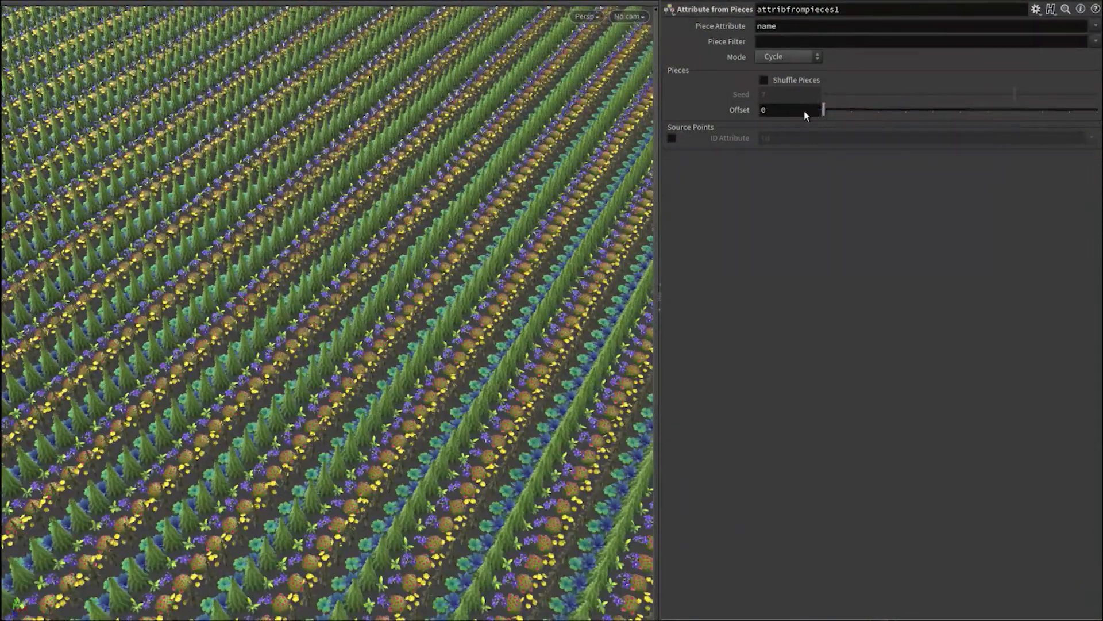
# Switch the Attribute from Pieces mode to Patches and set the patch size to about 31.92.
pyautogui.click(791, 57)
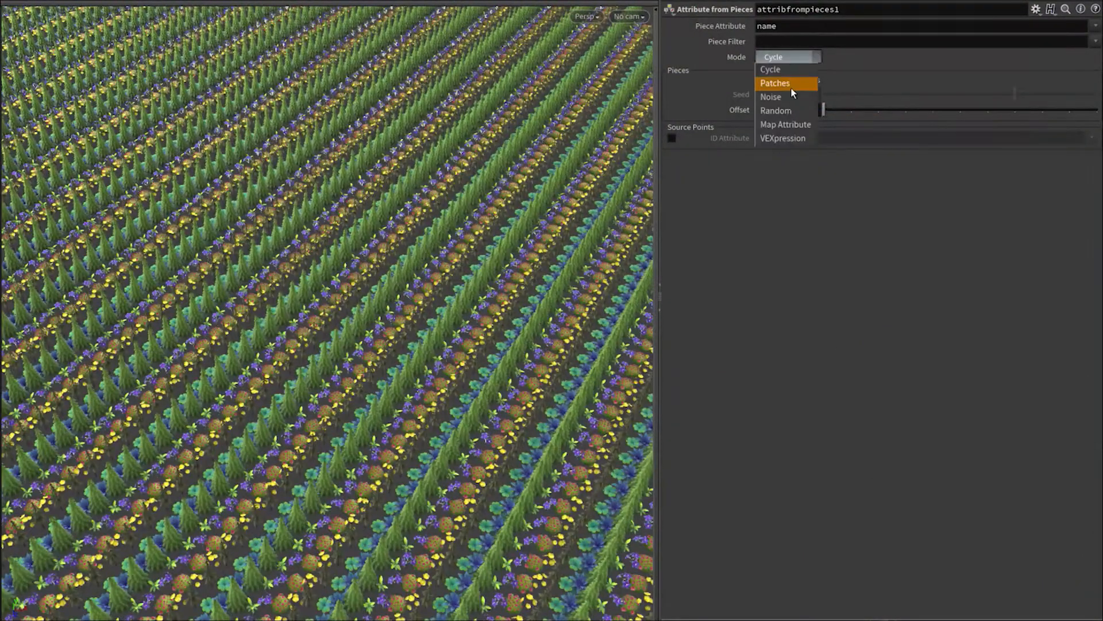
pyautogui.click(791, 86)
pyautogui.moveTo(788, 165); pyautogui.dragTo(898, 145, button='middle')
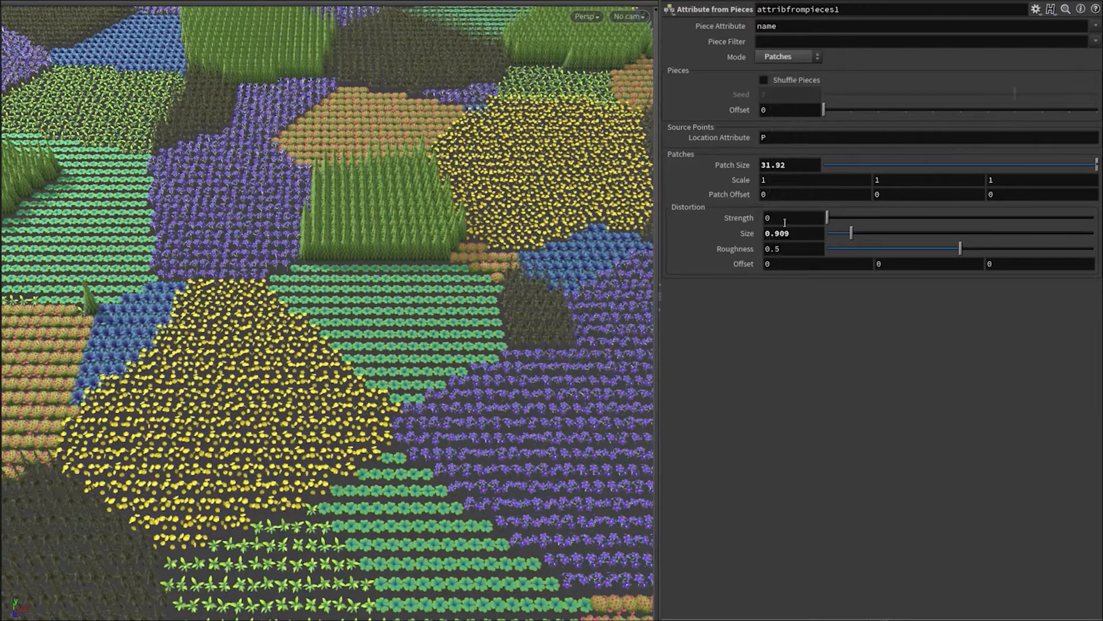
# Distort the patches with a strength of 10 and a distortion size of 7.
pyautogui.moveTo(890, 223); pyautogui.dragTo(1092, 218)
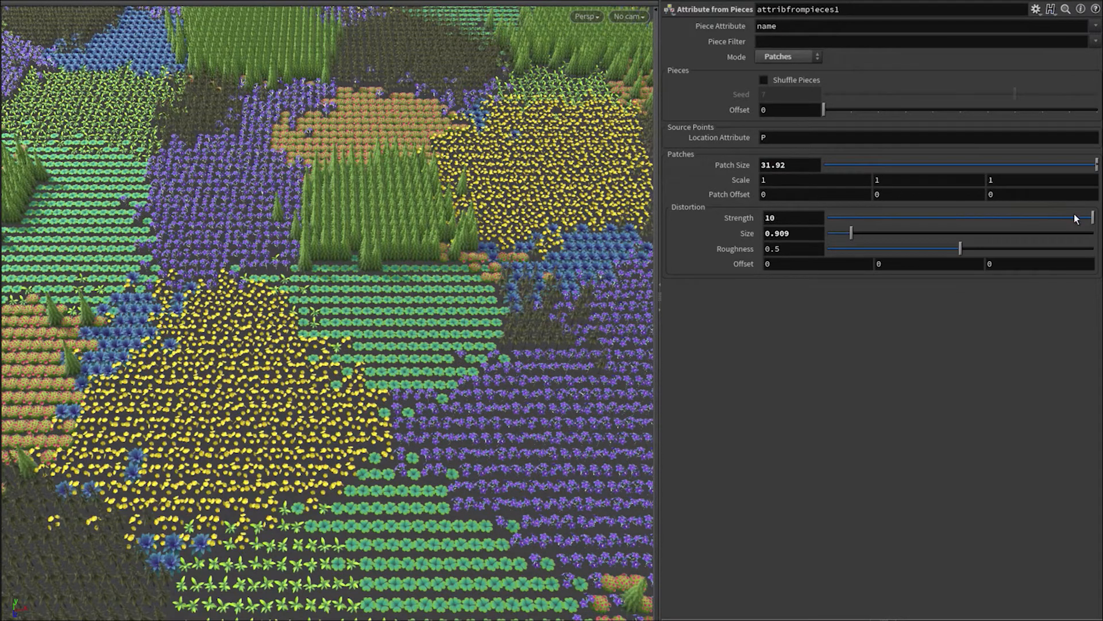
pyautogui.moveTo(887, 233); pyautogui.dragTo(1014, 235)
# Switch the mode to Noise, with an element size of 145.4 and a roughness of 1.
pyautogui.click(782, 56)
pyautogui.click(782, 93)
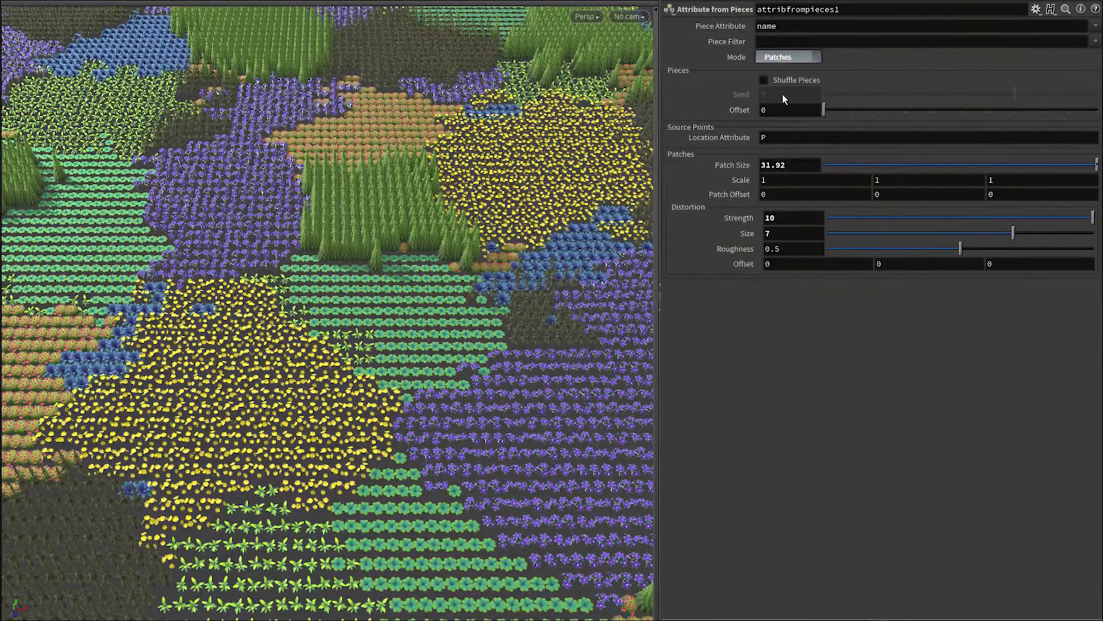
pyautogui.moveTo(787, 179); pyautogui.dragTo(1101, 162, button='middle')
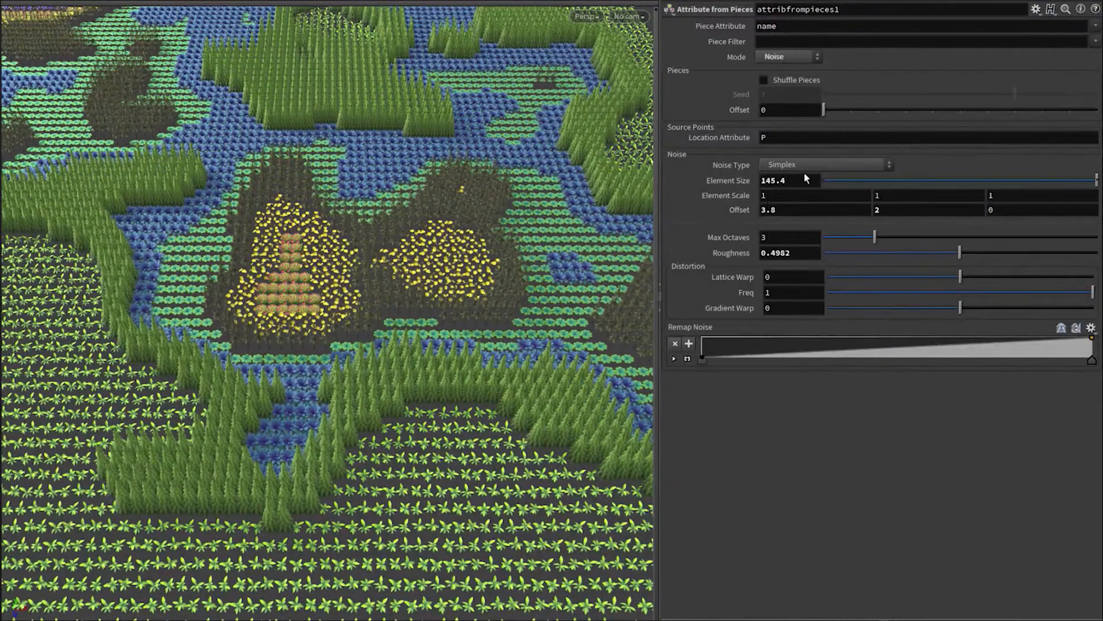
pyautogui.moveTo(960, 253); pyautogui.dragTo(1097, 254)
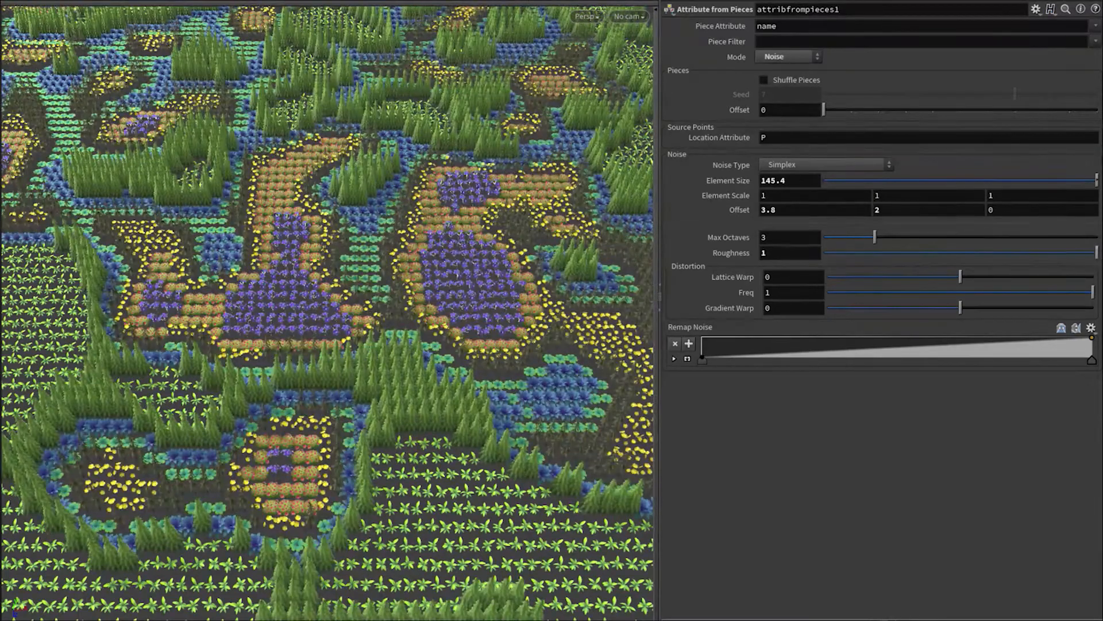
# Add four alternating low and high points to the Remap Noise ramp to form a peak and a second rise.
pyautogui.click(766, 358)
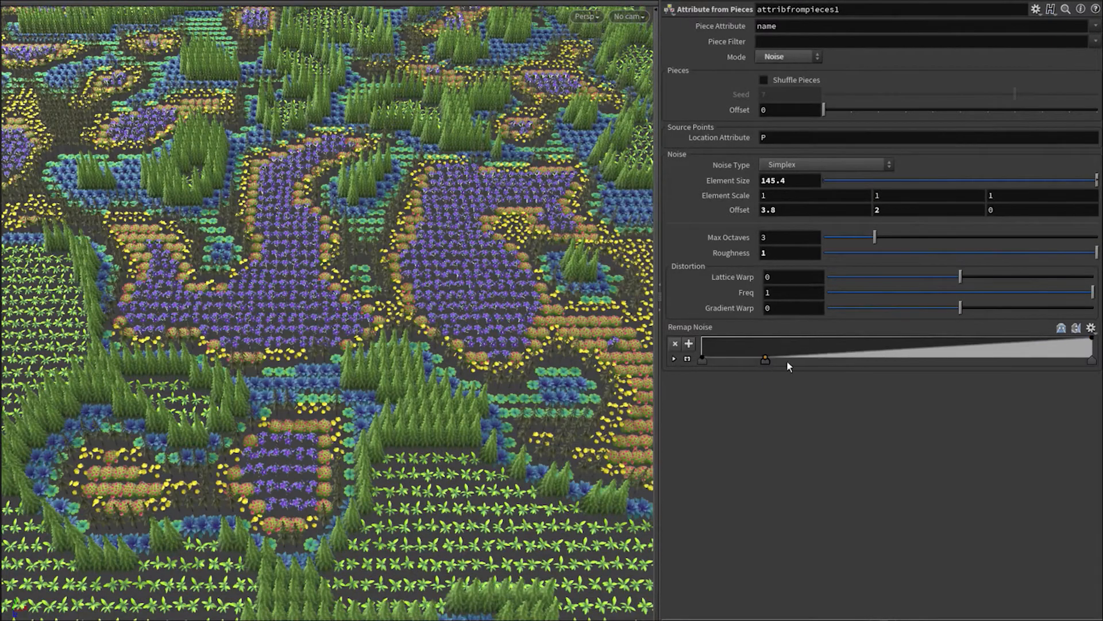
pyautogui.click(799, 344)
pyautogui.click(909, 358)
pyautogui.click(976, 339)
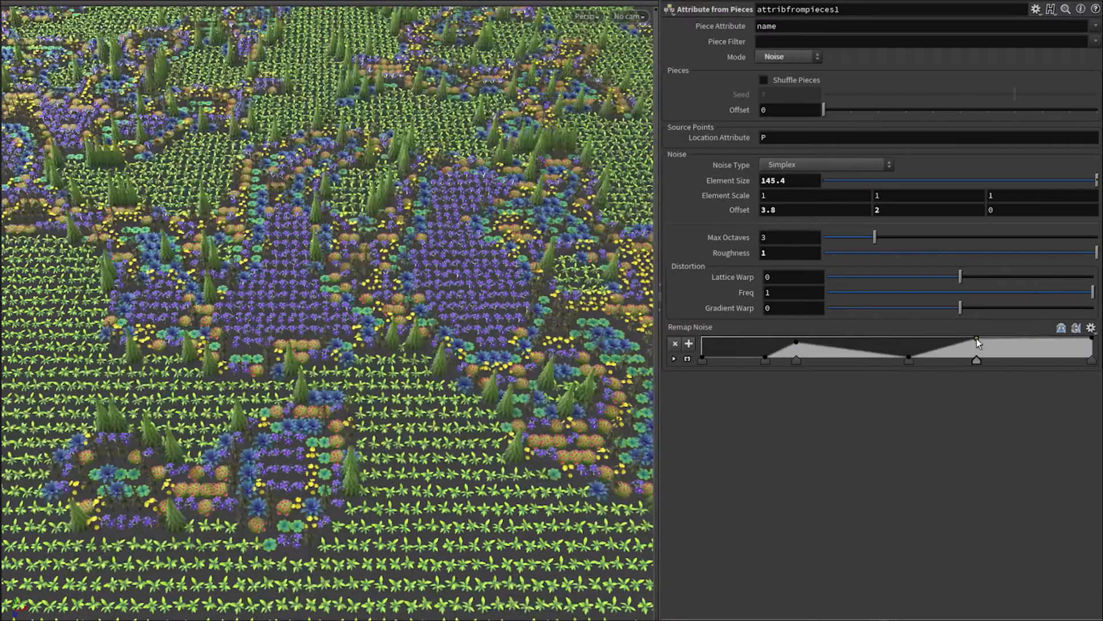
# Switch the mode to Random and set the piece offset to 10.
pyautogui.click(788, 56)
pyautogui.click(783, 102)
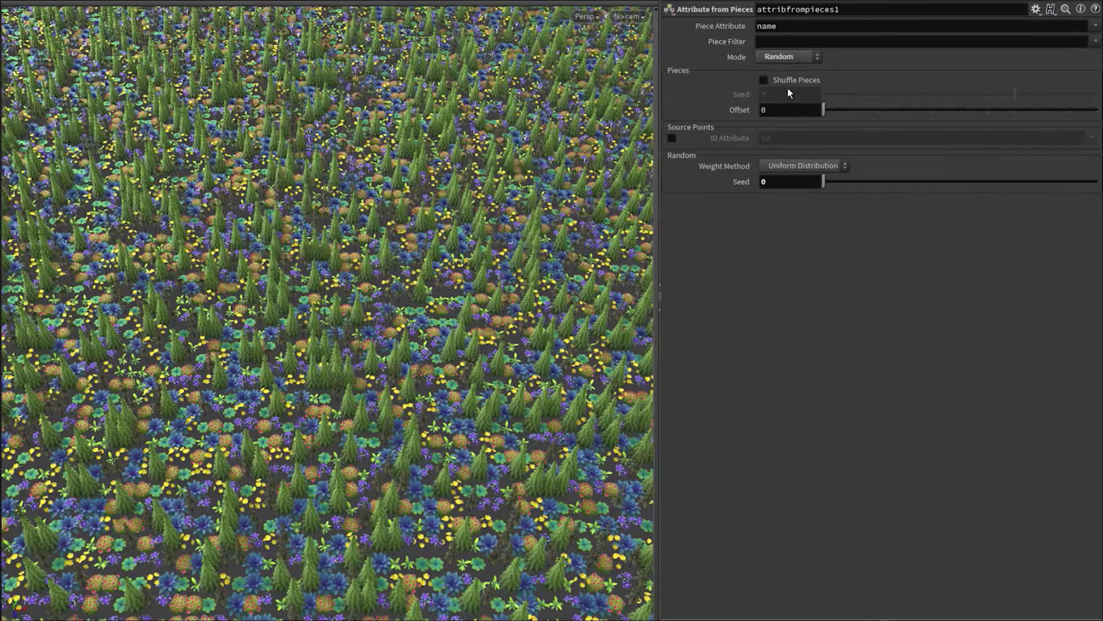
pyautogui.moveTo(837, 112); pyautogui.dragTo(1098, 110)
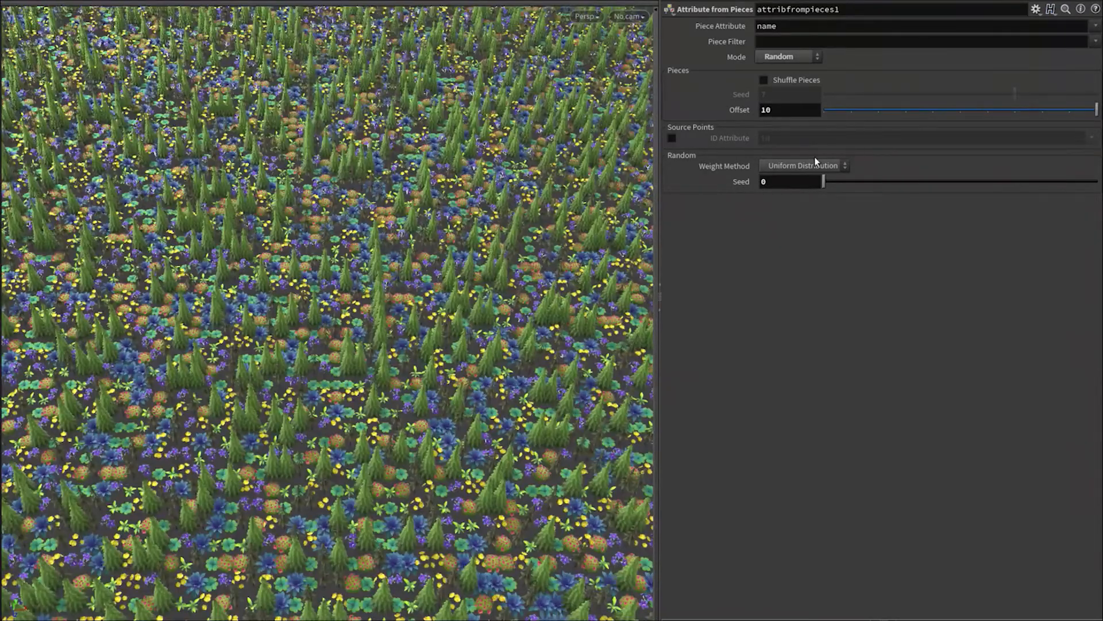
# Change the weight method to Piece Weights and autofill the asset names.
pyautogui.click(780, 166)
pyautogui.click(787, 191)
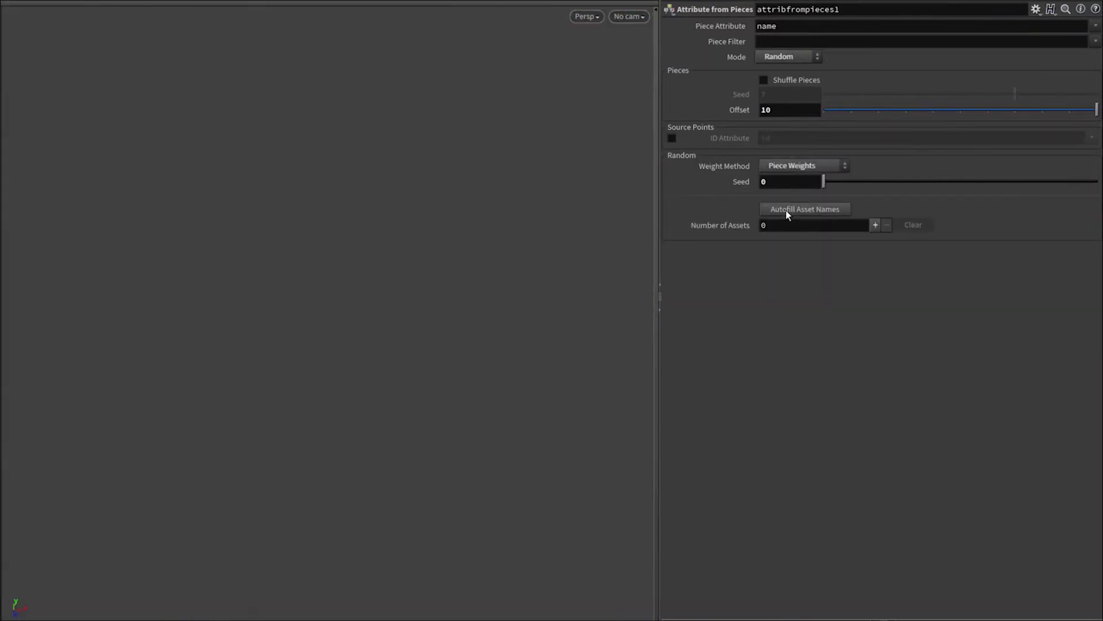
pyautogui.click(786, 211)
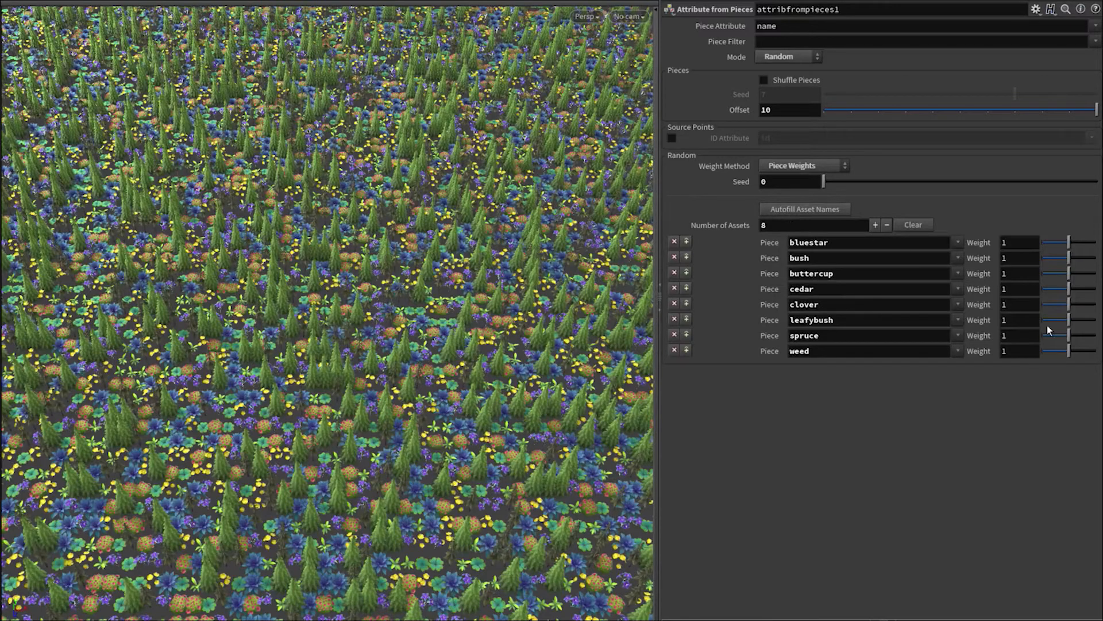
# Set the buttercup weight to 2 and every other piece's weight to 0.
pyautogui.moveTo(1070, 337); pyautogui.dragTo(1012, 353)
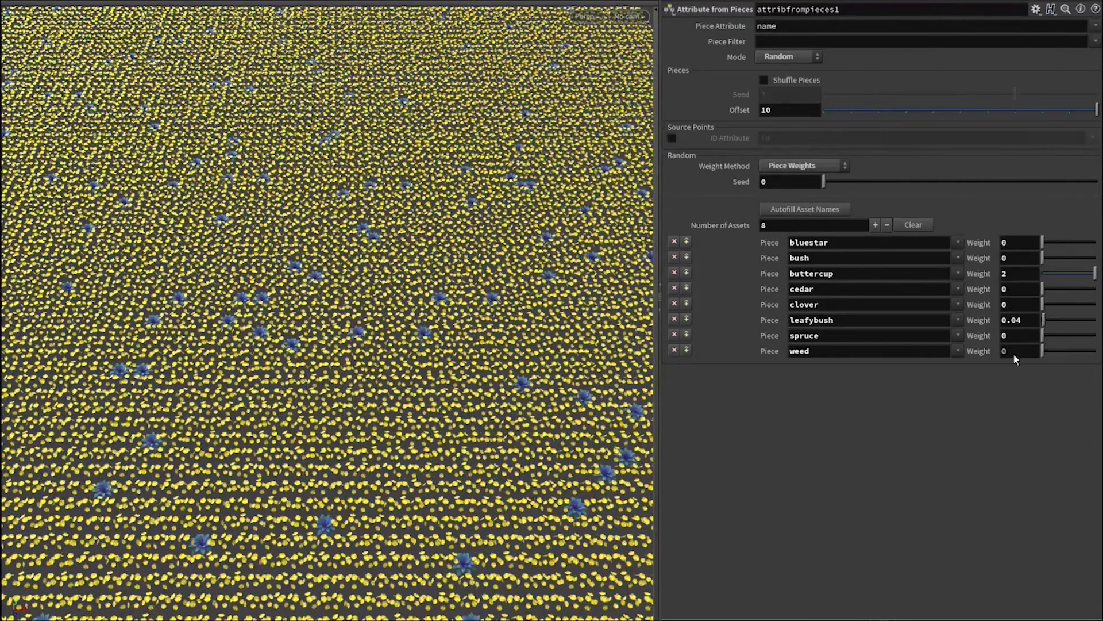
pyautogui.click(1031, 322)
pyautogui.press('BackSpace')
pyautogui.press('BackSpace')
pyautogui.press('BackSpace')
pyautogui.press('Return')
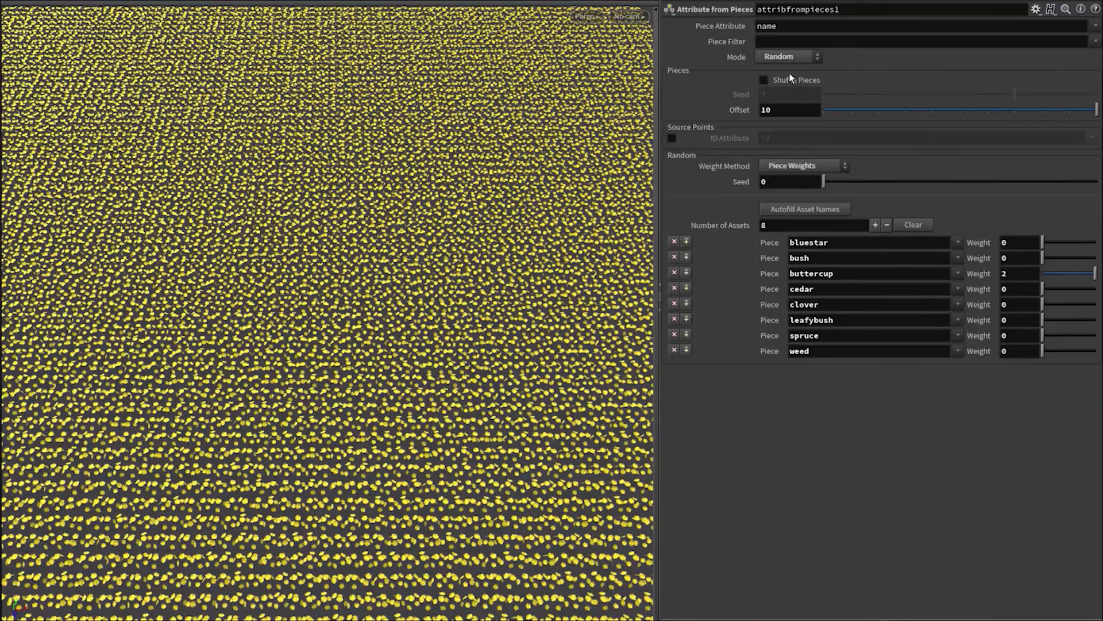
# Switch the mode to VEXpression and autofill the asset names.
pyautogui.click(790, 57)
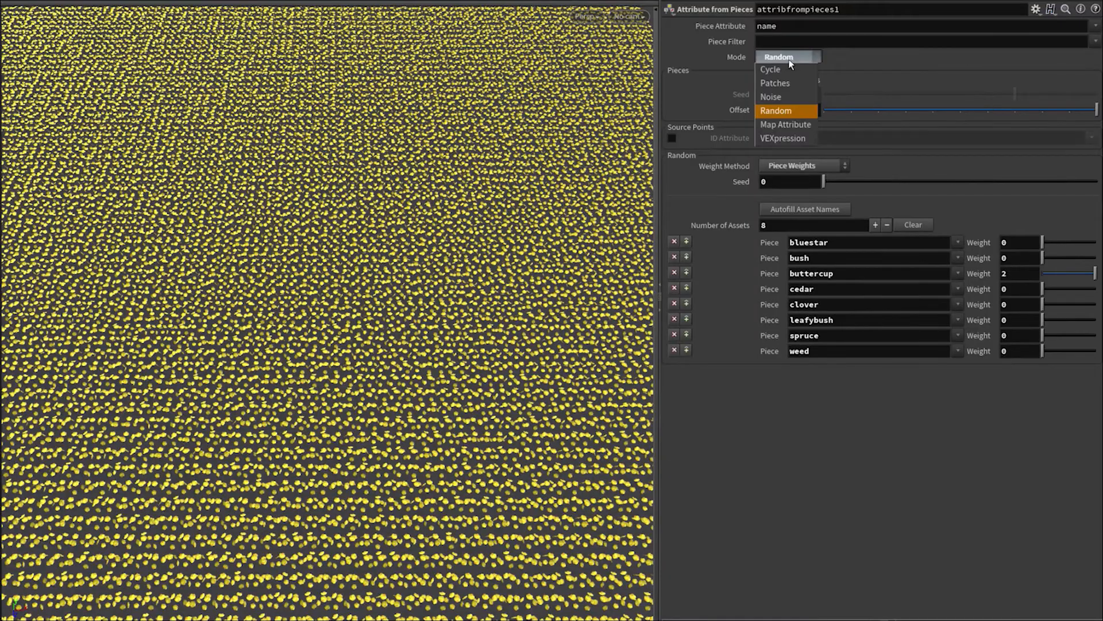
pyautogui.click(796, 138)
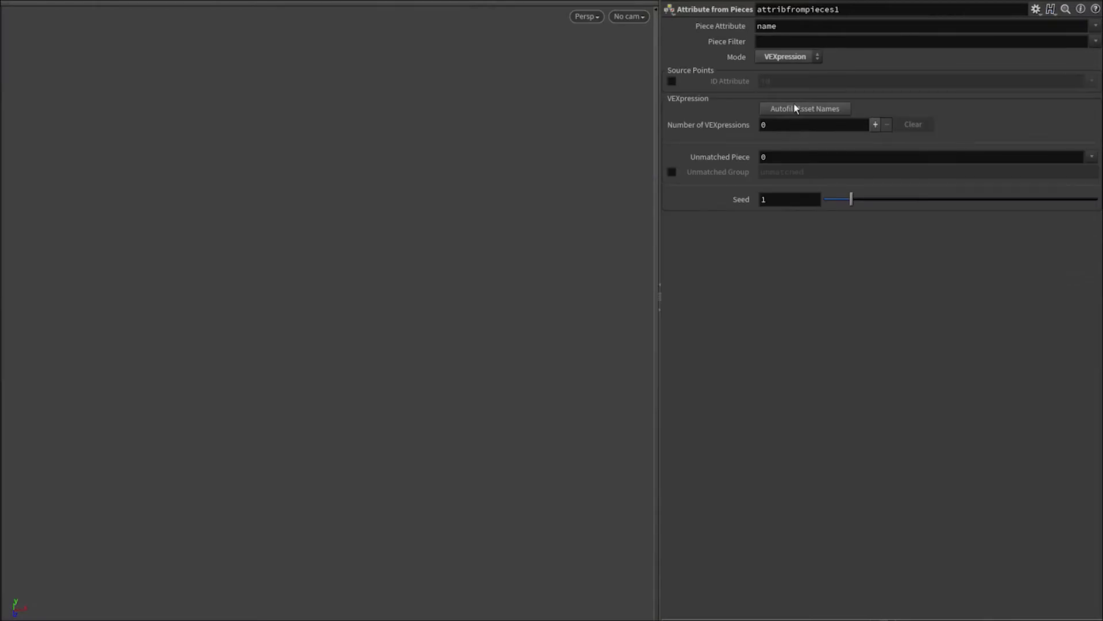
pyautogui.click(794, 111)
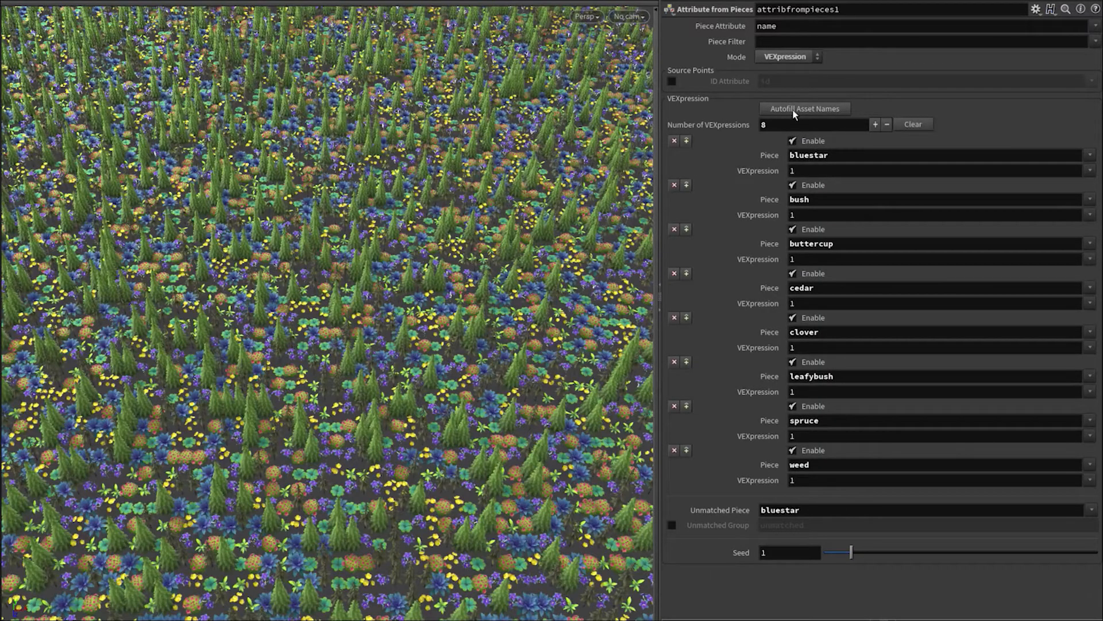
# Remove the weed, spruce, leafybush, clover and cedar entries from the VEXpression list.
pyautogui.click(674, 450)
pyautogui.click(674, 406)
pyautogui.click(674, 362)
pyautogui.click(674, 317)
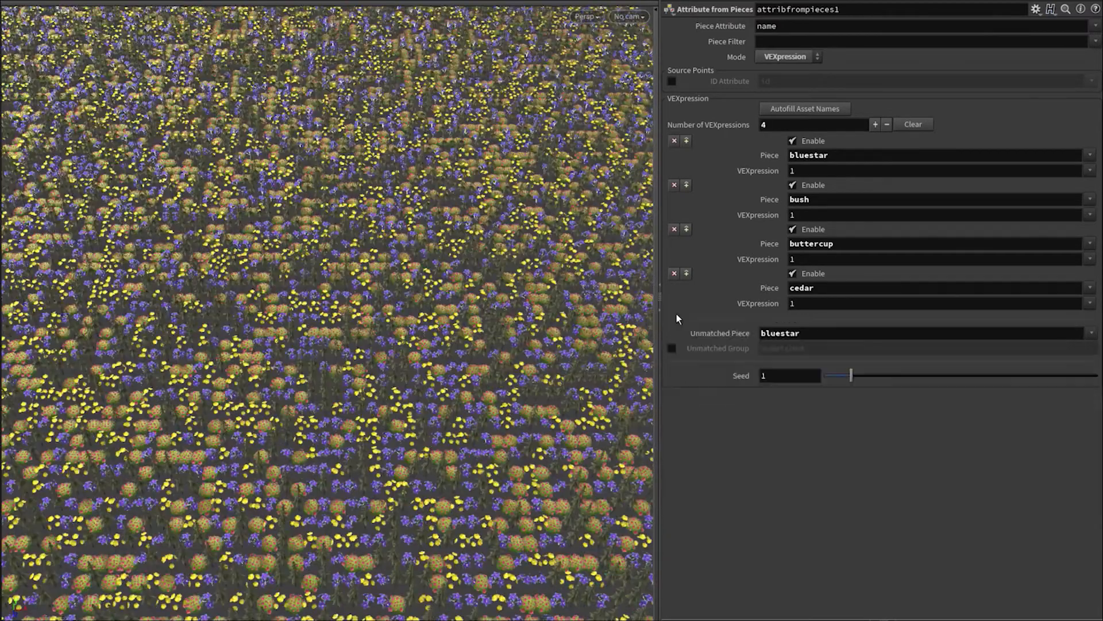
pyautogui.click(674, 273)
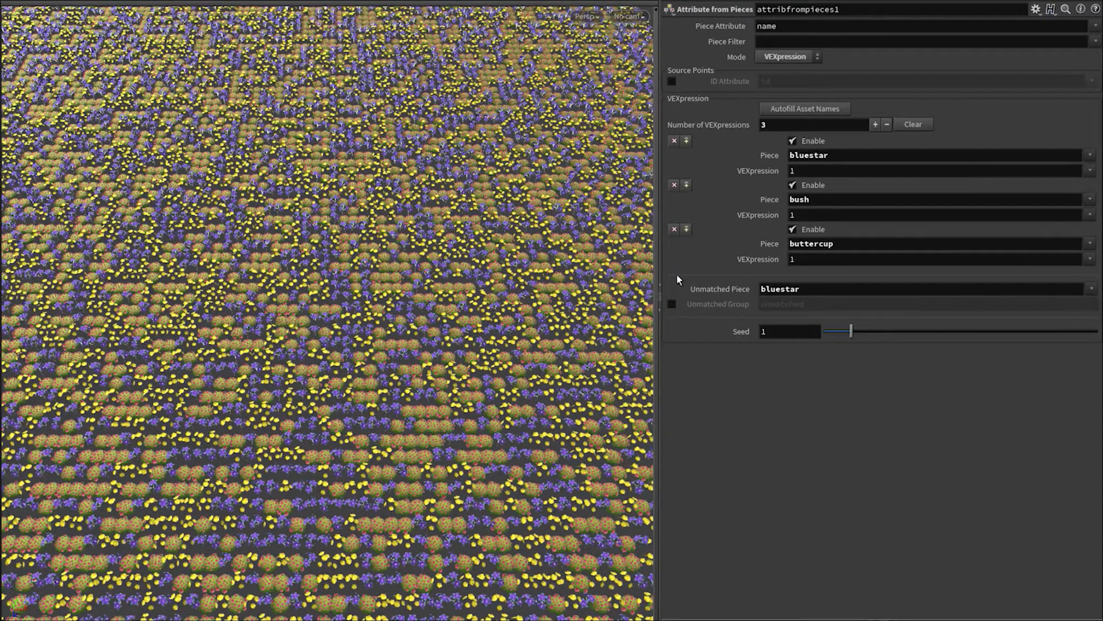
# Set the bluestar VEXpression to @P.x<0 and the bush VEXpression to @P.z>0.
pyautogui.doubleClick(811, 170)
pyautogui.write('@P.x<0')
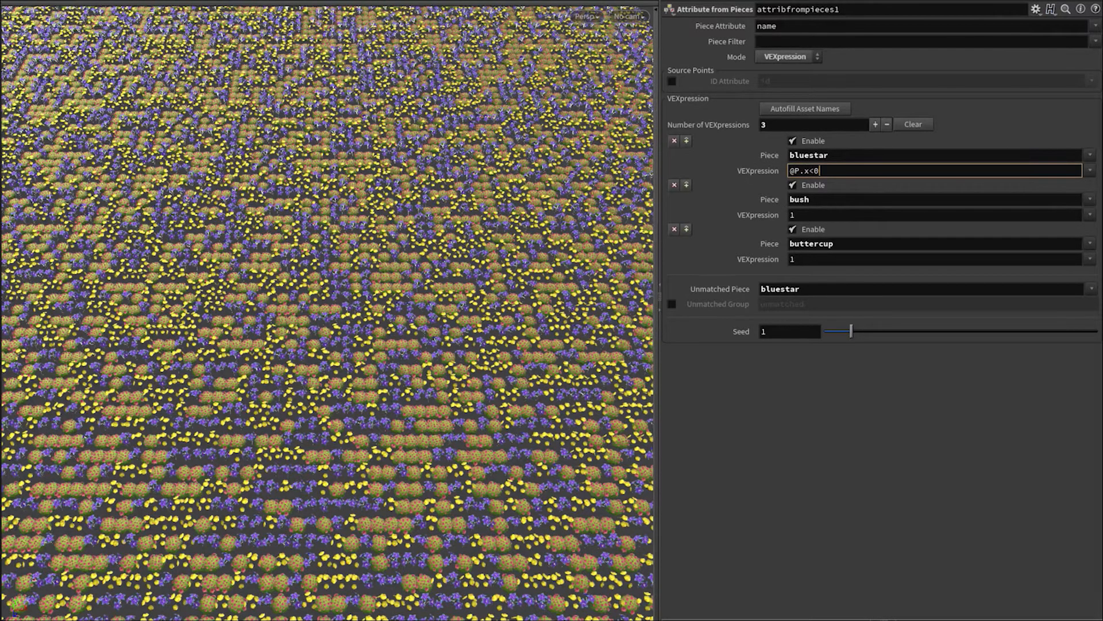
pyautogui.press('Return')
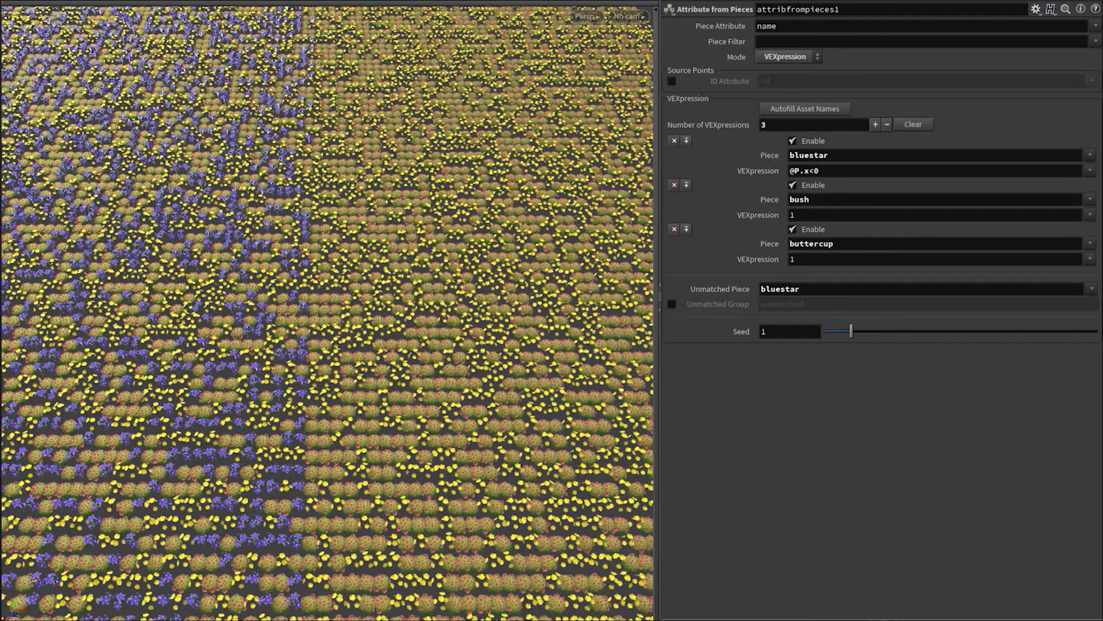
pyautogui.doubleClick(856, 220)
pyautogui.write('@P.z')
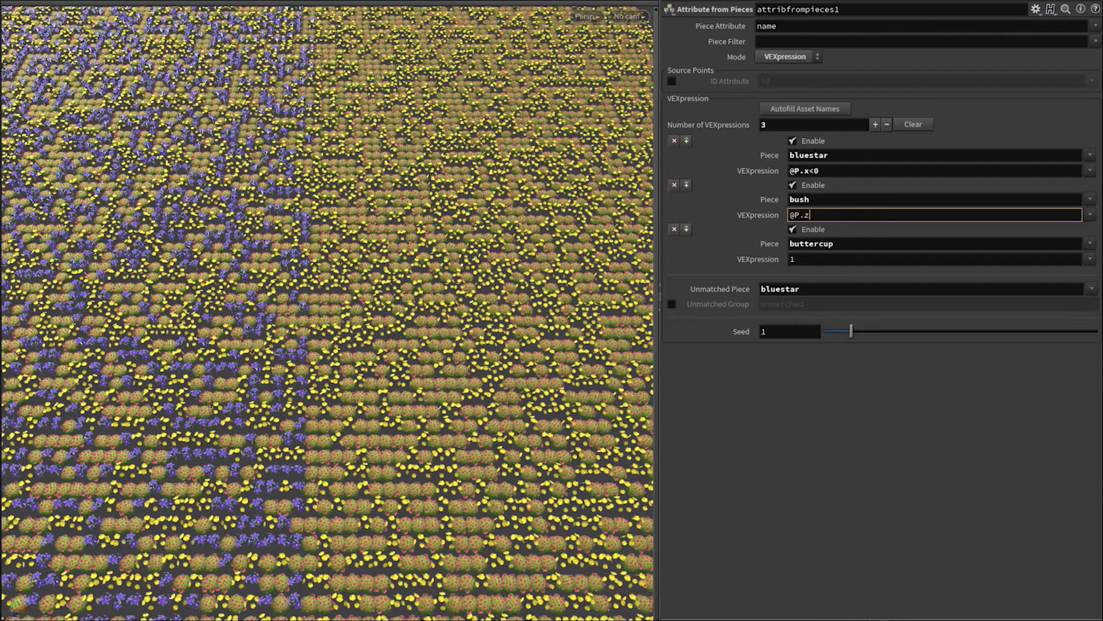
pyautogui.write('>0')
pyautogui.press('Return')
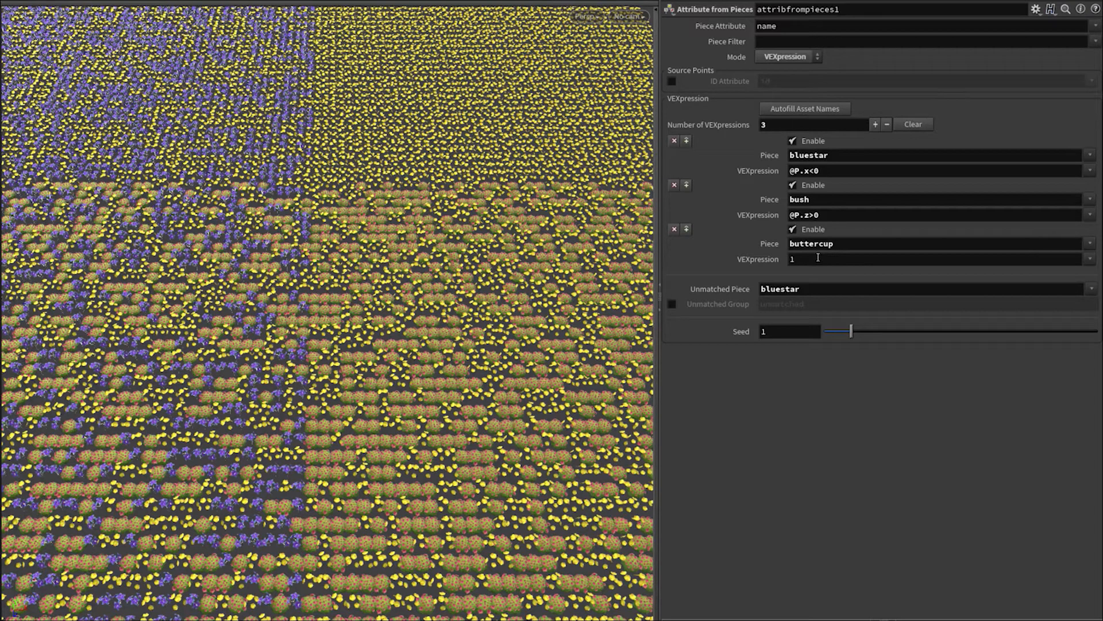
# Set the buttercup VEXpression to @P.z>0 and increase the seed.
pyautogui.doubleClick(792, 259)
pyautogui.write('@')
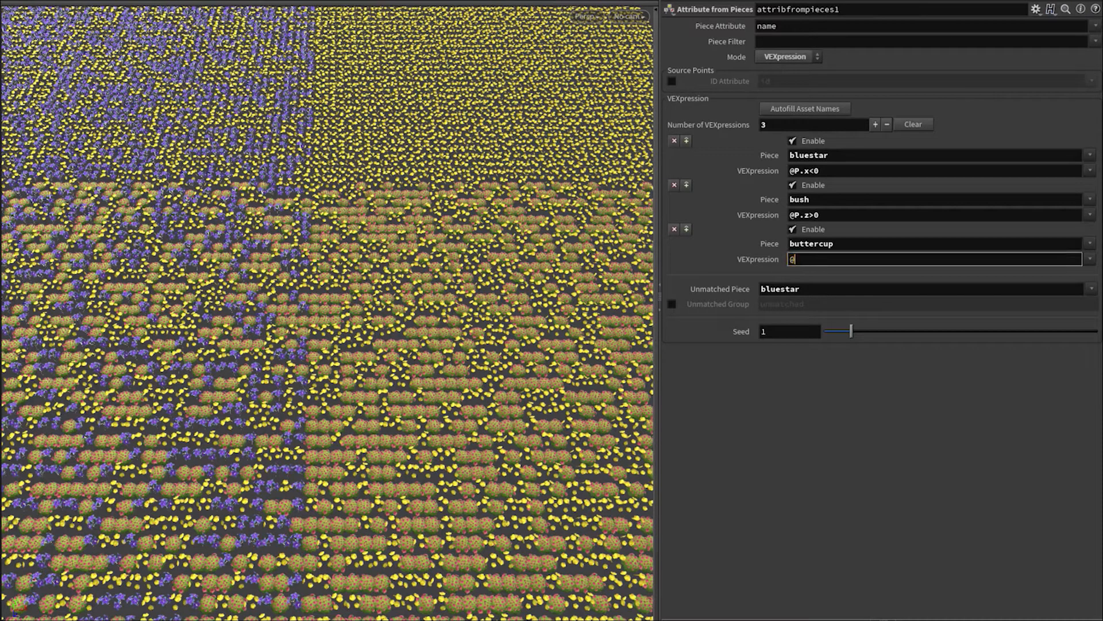
pyautogui.write('P.z>0')
pyautogui.press('Return')
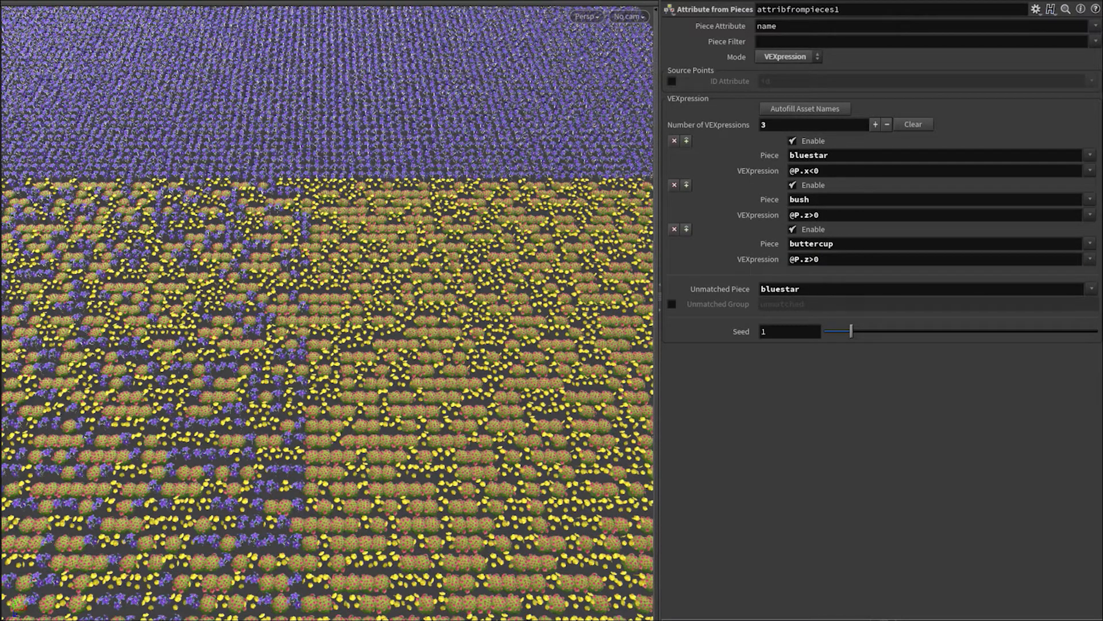
pyautogui.moveTo(851, 332); pyautogui.dragTo(946, 334)
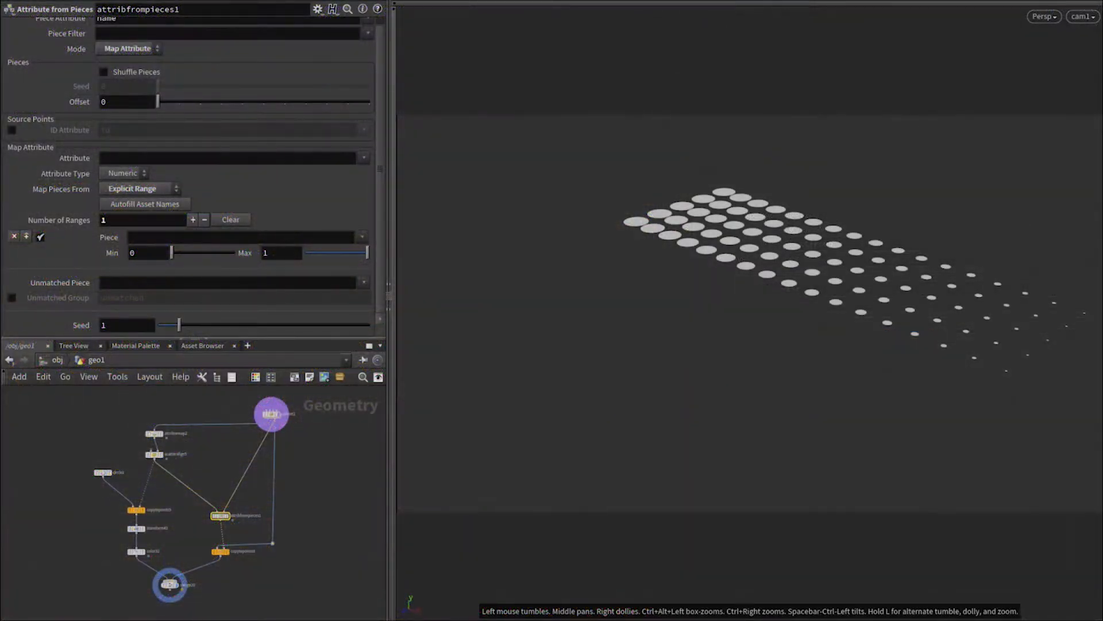
# Map the pscale attribute to the spruce and cyprus pieces, with a range minimum of 0.505.
pyautogui.click(364, 161)
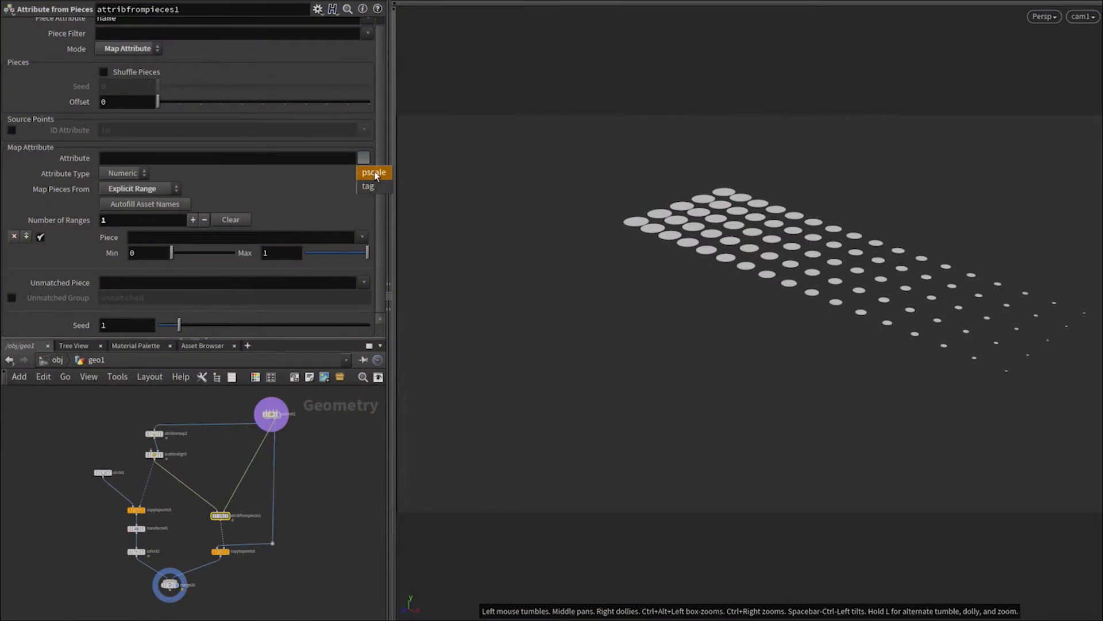
pyautogui.click(374, 172)
pyautogui.click(362, 237)
pyautogui.click(373, 334)
pyautogui.click(362, 237)
pyautogui.click(372, 306)
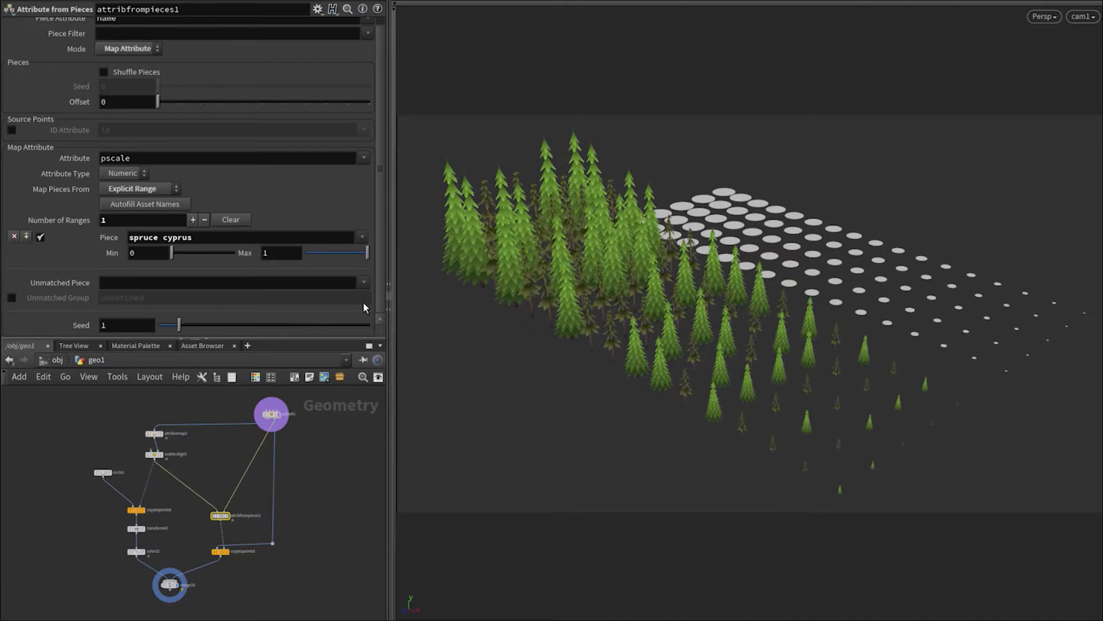
pyautogui.moveTo(367, 253)
pyautogui.mouseDown()
pyautogui.moveTo(316, 264)
pyautogui.moveTo(366, 260)
pyautogui.mouseUp()
pyautogui.moveTo(171, 253); pyautogui.dragTo(205, 261)
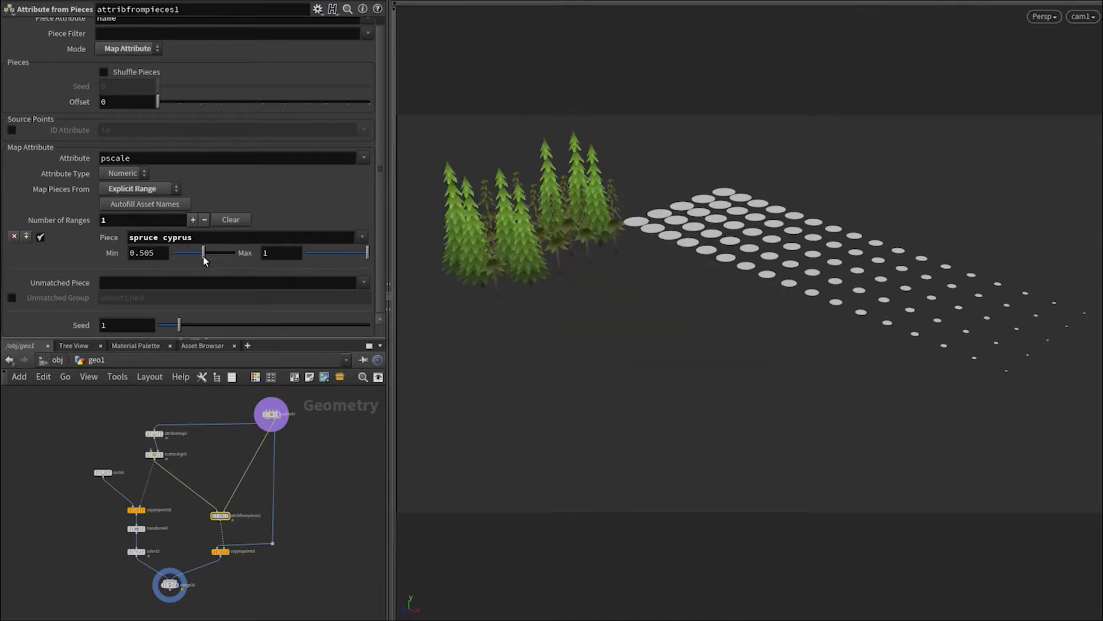
# Add a range for the leafybush and bush pieces running from 0.349 to 0.541.
pyautogui.click(25, 237)
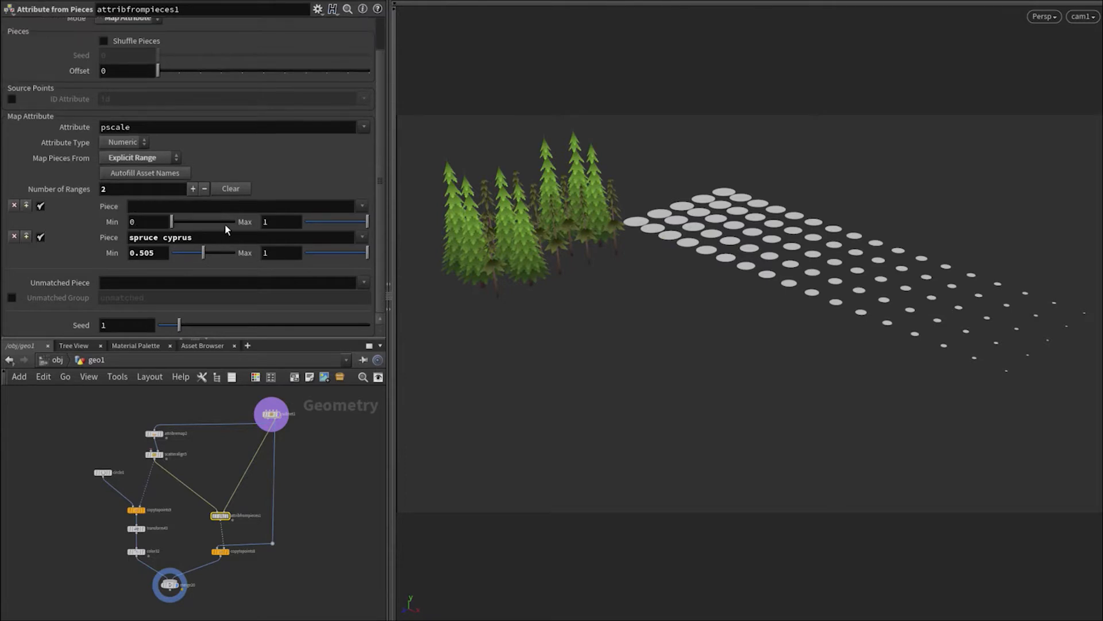
pyautogui.click(363, 207)
pyautogui.click(378, 289)
pyautogui.click(362, 207)
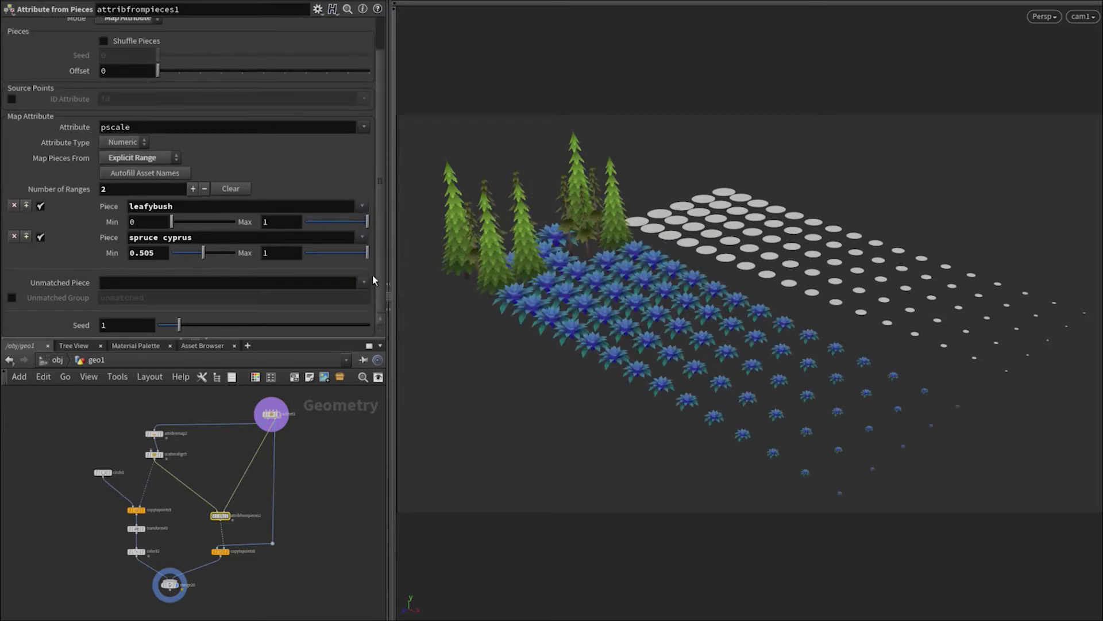
pyautogui.click(369, 233)
pyautogui.moveTo(362, 222); pyautogui.dragTo(339, 223)
pyautogui.moveTo(171, 222)
pyautogui.mouseDown()
pyautogui.moveTo(207, 222)
pyautogui.moveTo(193, 222)
pyautogui.mouseUp()
# Add a range for the bluestar and buttercup pieces running from 0.22 to 0.404.
pyautogui.click(25, 205)
pyautogui.click(363, 175)
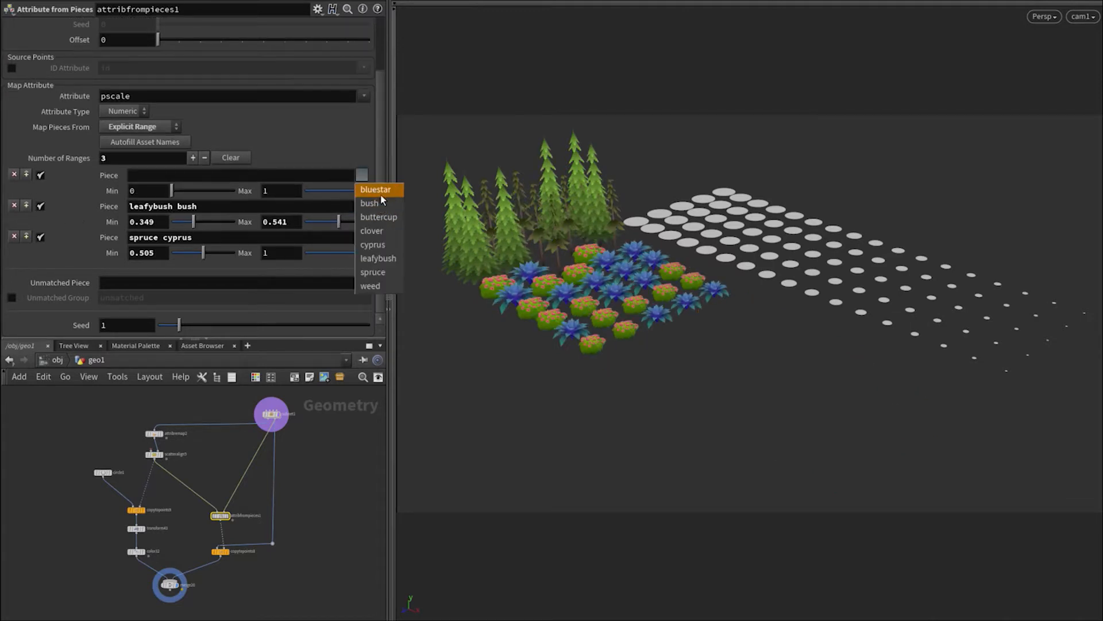
pyautogui.click(376, 190)
pyautogui.click(362, 175)
pyautogui.click(378, 217)
pyautogui.moveTo(367, 191); pyautogui.dragTo(330, 191)
pyautogui.moveTo(172, 191)
pyautogui.mouseDown()
pyautogui.moveTo(195, 191)
pyautogui.moveTo(185, 191)
pyautogui.mouseUp()
# Add a fourth range for the weed and clover pieces and lower its maximum.
pyautogui.click(26, 174)
pyautogui.click(362, 144)
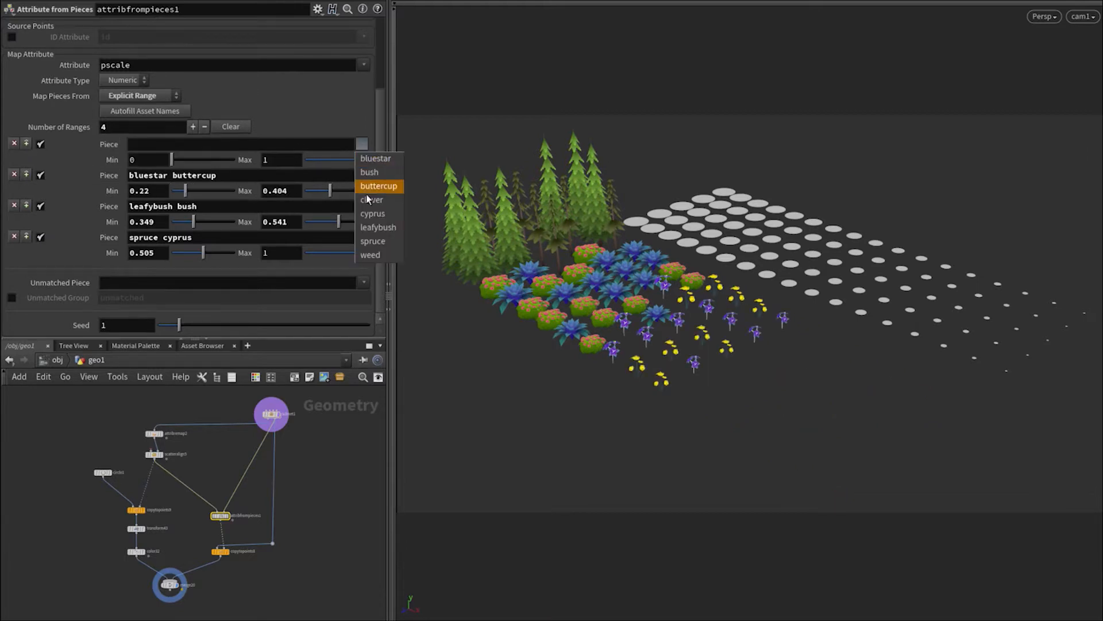
pyautogui.click(370, 255)
pyautogui.click(362, 144)
pyautogui.click(371, 200)
pyautogui.moveTo(368, 159); pyautogui.dragTo(321, 159)
# Select the attribute remap node feeding the scatter node and reshape its ramp.
pyautogui.click(154, 433)
pyautogui.moveTo(38, 258)
pyautogui.mouseDown()
pyautogui.moveTo(367, 261)
pyautogui.moveTo(86, 271)
pyautogui.moveTo(231, 277)
pyautogui.moveTo(33, 275)
pyautogui.mouseUp()
pyautogui.click(132, 253)
pyautogui.moveTo(257, 248); pyautogui.dragTo(346, 263)
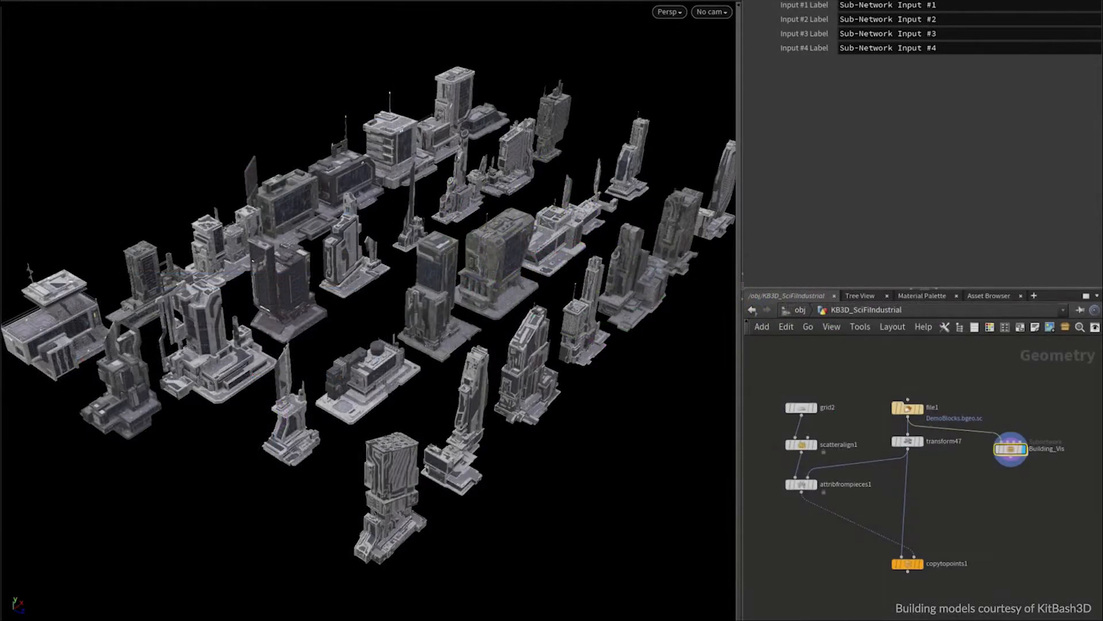
# Inspect the building models, then display the grid2, scatteralign1 and copytopoints1 results in turn.
pyautogui.moveTo(448, 243); pyautogui.dragTo(552, 276)
pyautogui.click(814, 408)
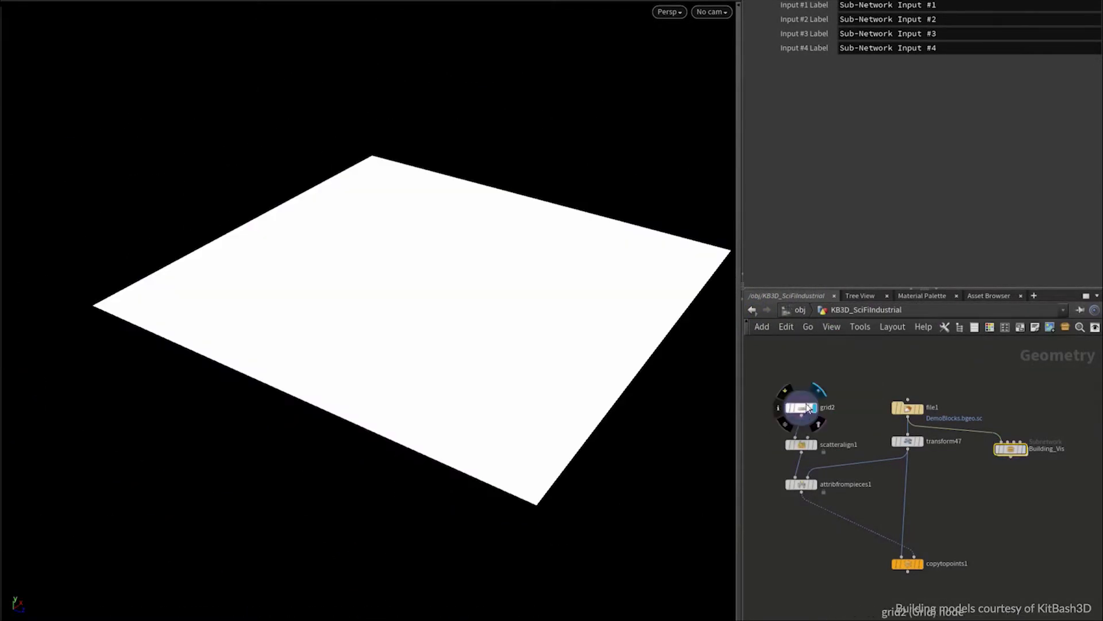
pyautogui.press('w')
pyautogui.press('w')
pyautogui.click(814, 444)
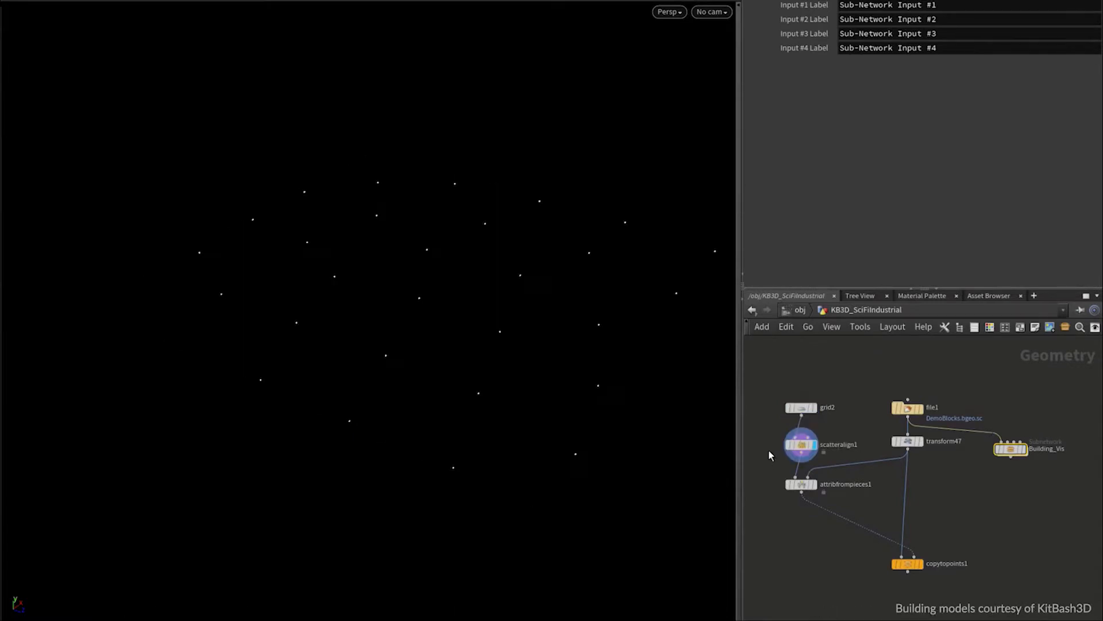
pyautogui.click(908, 566)
pyautogui.click(908, 569)
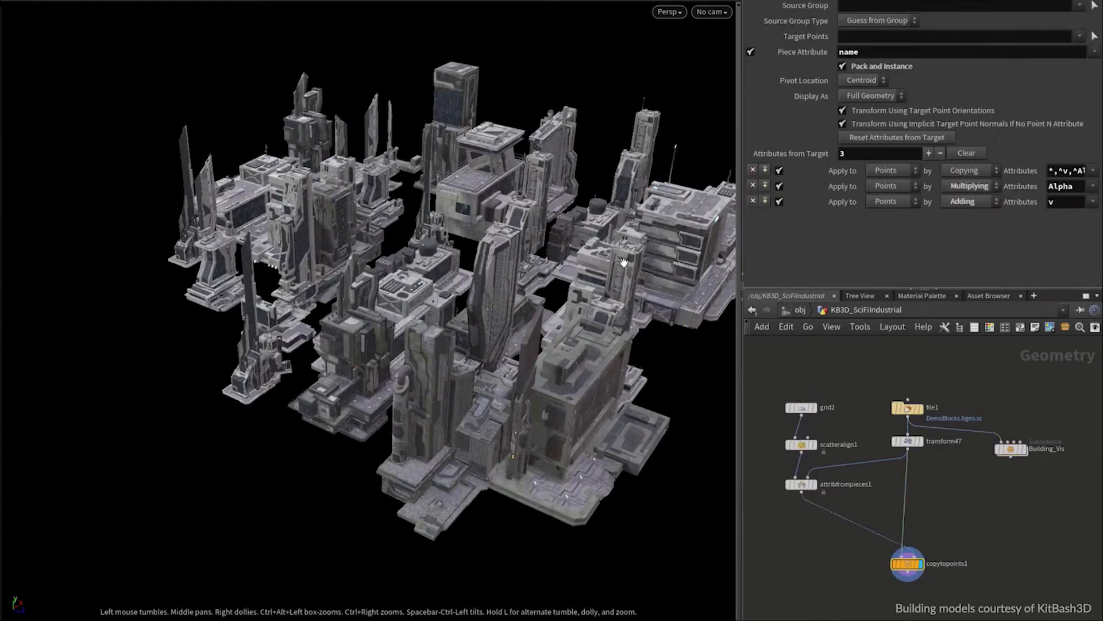
# Set scatteralign1's maximum rotation angle around the normal to 360 and round the rotations to multiples of 90.
pyautogui.moveTo(625, 261); pyautogui.dragTo(500, 298)
pyautogui.moveTo(651, 163); pyautogui.dragTo(462, 326)
pyautogui.click(810, 449)
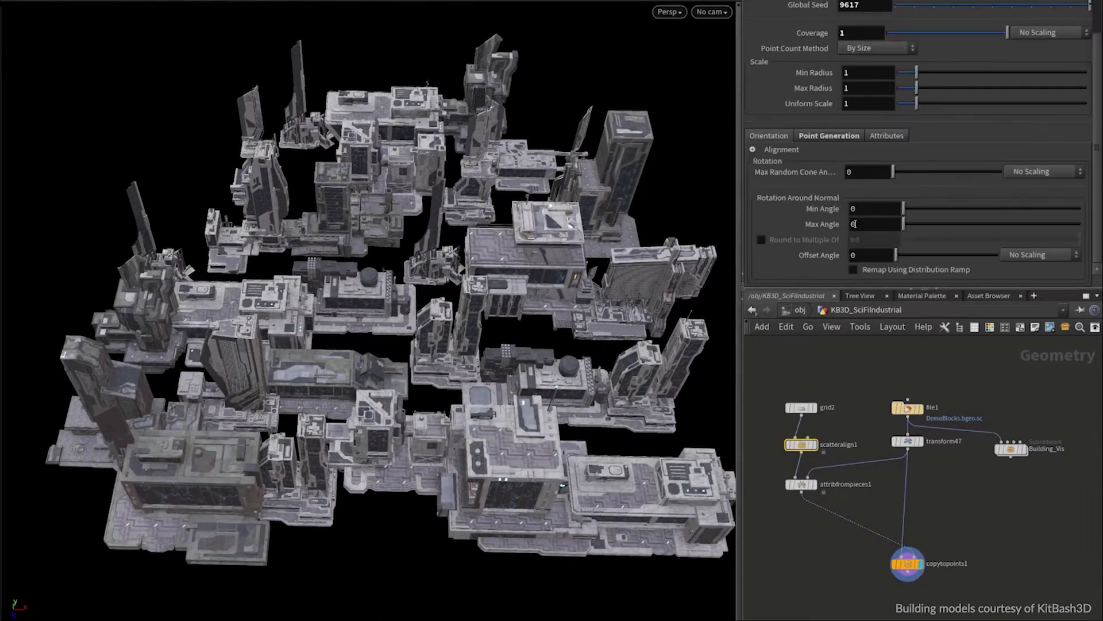
pyautogui.moveTo(901, 221); pyautogui.dragTo(1080, 225)
pyautogui.click(761, 240)
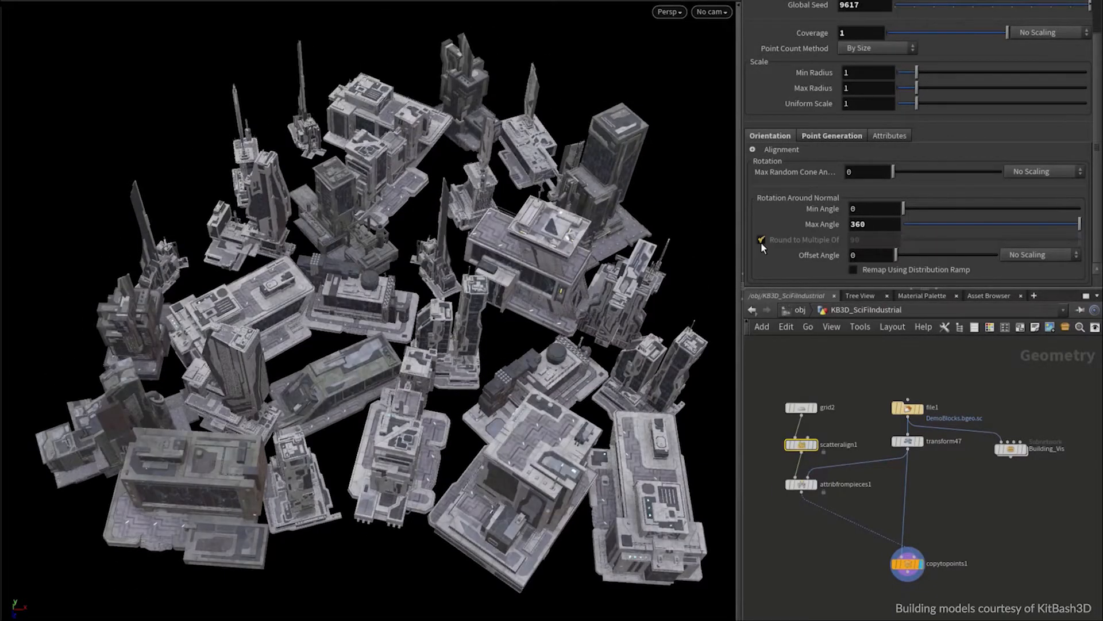
pyautogui.click(762, 242)
pyautogui.click(761, 241)
# Lower the minimum radius of the scattered building points to 0.27.
pyautogui.moveTo(916, 74); pyautogui.dragTo(903, 75)
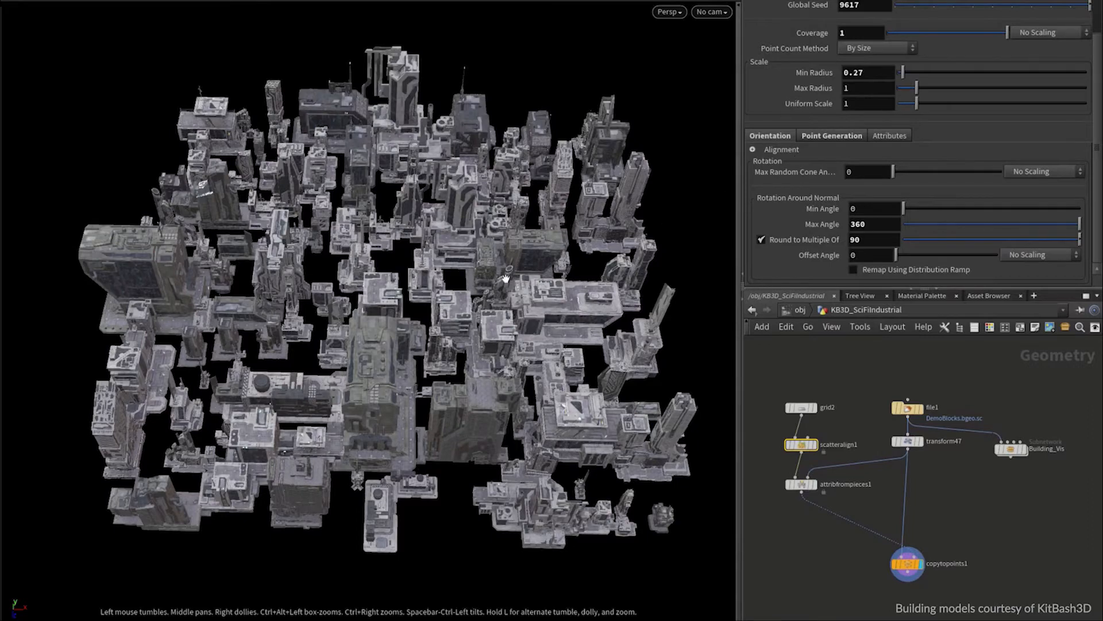
pyautogui.moveTo(388, 346); pyautogui.dragTo(388, 291)
pyautogui.moveTo(389, 290); pyautogui.dragTo(411, 300, button='right')
pyautogui.moveTo(411, 300); pyautogui.dragTo(411, 293)
# Set the size of grid2 to 100 by 100 to enlarge the city, and inspect the buildings up close.
pyautogui.click(801, 408)
pyautogui.click(844, 51)
pyautogui.write('100')
pyautogui.press('Tab')
pyautogui.write('100')
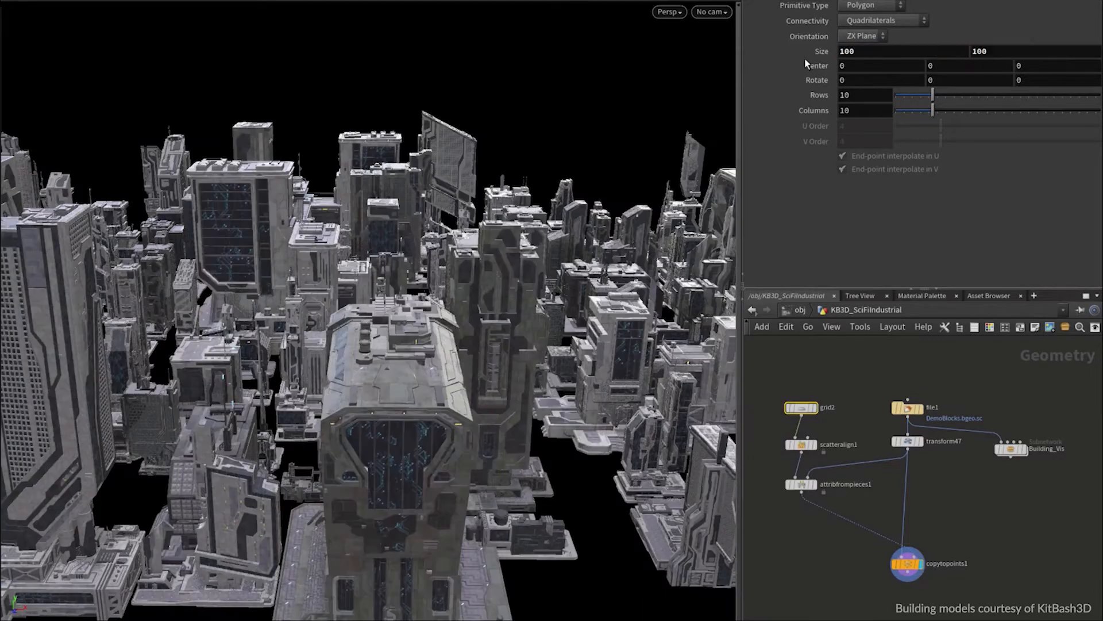
pyautogui.press('Return')
pyautogui.click(1001, 524)
pyautogui.moveTo(378, 182); pyautogui.dragTo(1086, 29, button='right')
pyautogui.moveTo(401, 212); pyautogui.dragTo(762, 360)
pyautogui.moveTo(566, 172); pyautogui.dragTo(101, 573, button='right')
pyautogui.moveTo(101, 574); pyautogui.dragTo(702, 473)
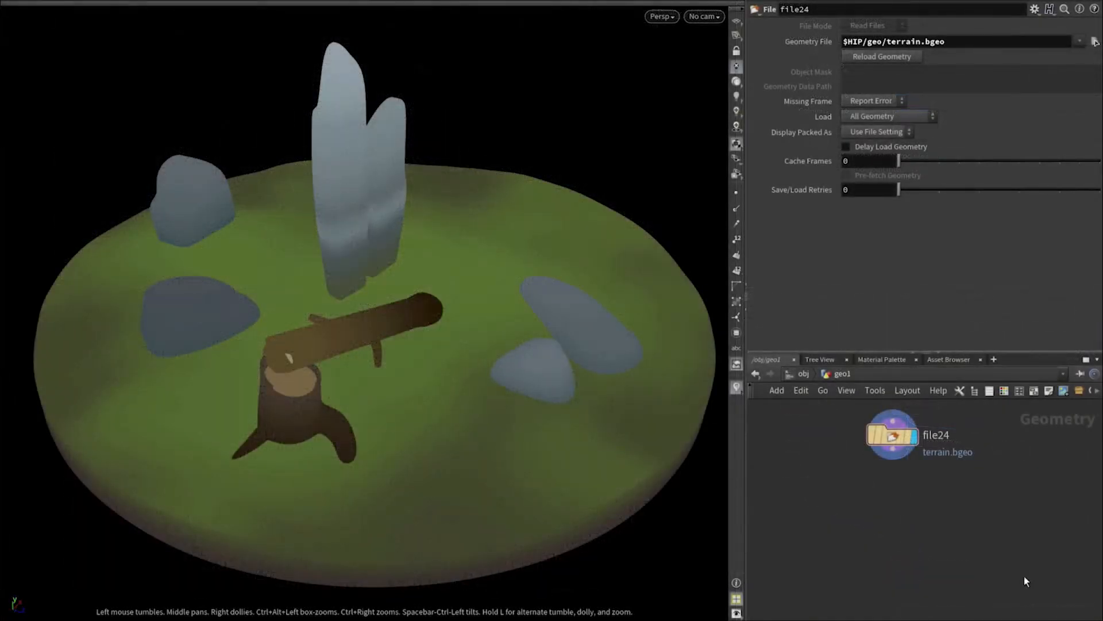
# Add a Mask by Feature node fed by the terrain file node.
pyautogui.moveTo(423, 315); pyautogui.dragTo(455, 364)
pyautogui.click(894, 458)
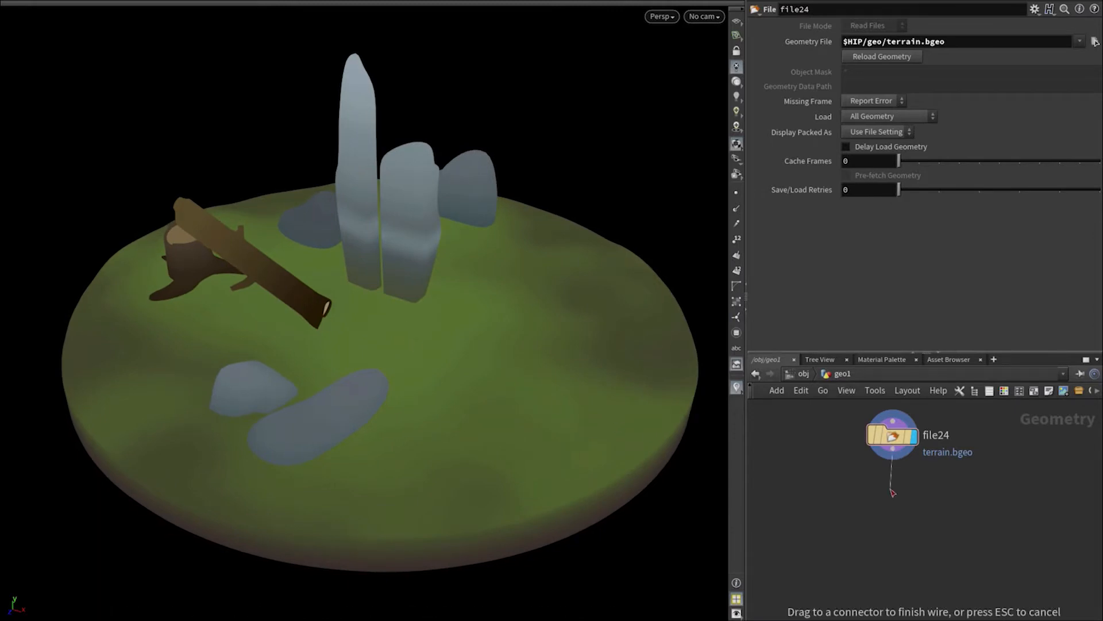
pyautogui.press('Tab')
pyautogui.write('mask')
pyautogui.press('Return')
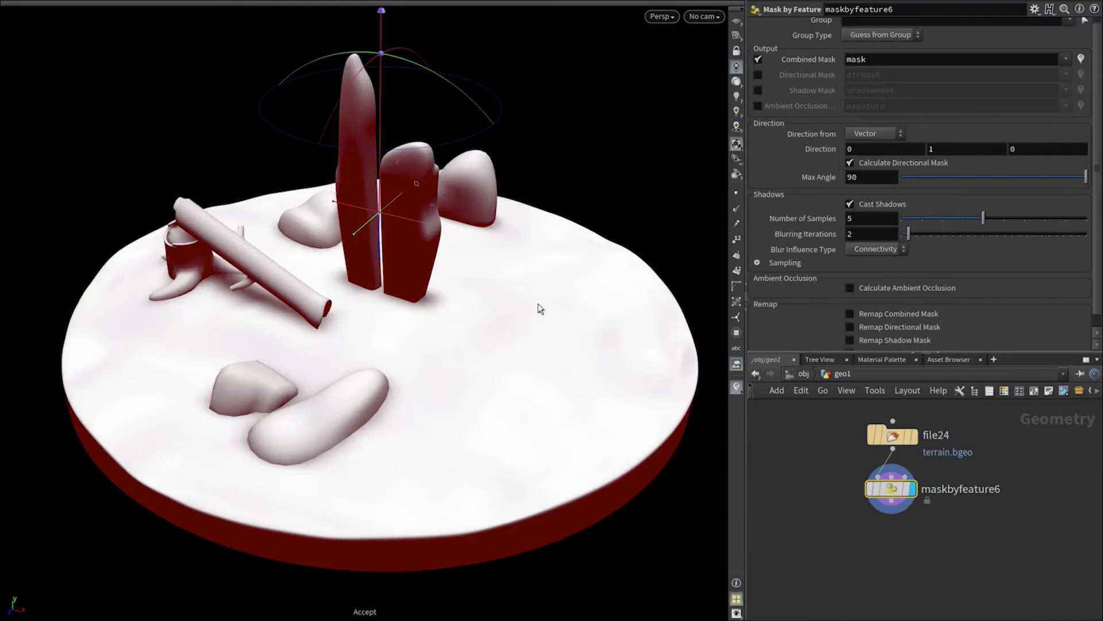
# Rotate the mask direction to about 0.036, 0.630, -0.776 and set the shadow blurring iterations to 0.
pyautogui.keyDown('alt'); pyautogui.moveTo(471, 162); pyautogui.dragTo(345, 163); pyautogui.keyUp('alt')
pyautogui.moveTo(339, 111)
pyautogui.mouseDown()
pyautogui.moveTo(499, 92)
pyautogui.moveTo(254, 117)
pyautogui.moveTo(212, 212)
pyautogui.moveTo(376, 92)
pyautogui.moveTo(336, 60)
pyautogui.moveTo(467, 181)
pyautogui.moveTo(447, 151)
pyautogui.moveTo(349, 115)
pyautogui.moveTo(351, 101)
pyautogui.moveTo(431, 90)
pyautogui.moveTo(488, 112)
pyautogui.mouseUp()
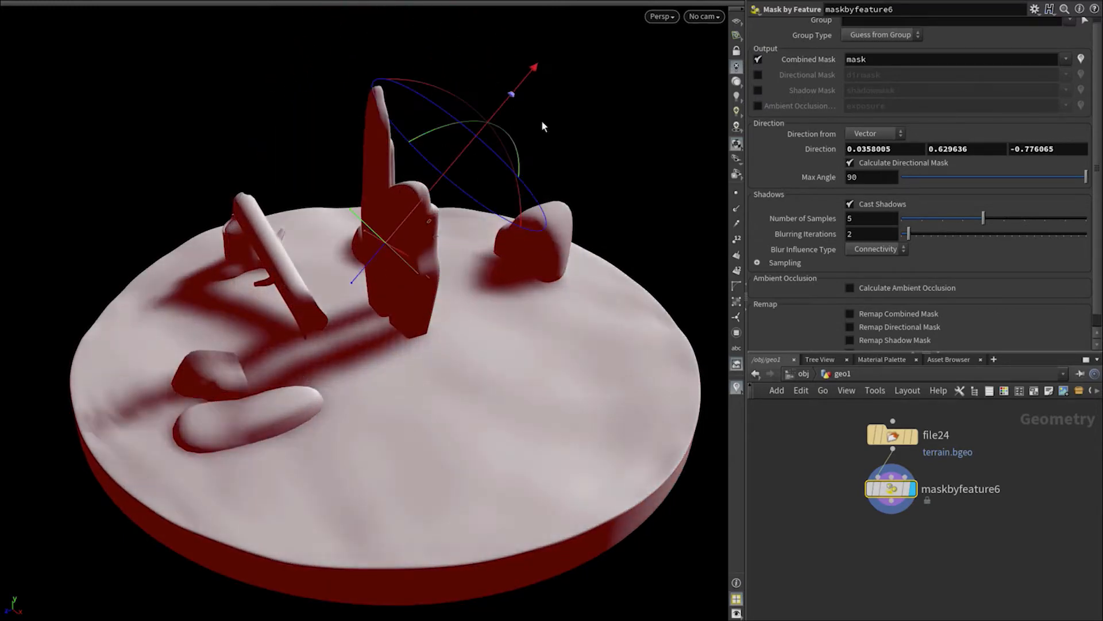
pyautogui.moveTo(911, 240)
pyautogui.mouseDown()
pyautogui.moveTo(1044, 236)
pyautogui.moveTo(900, 234)
pyautogui.mouseUp()
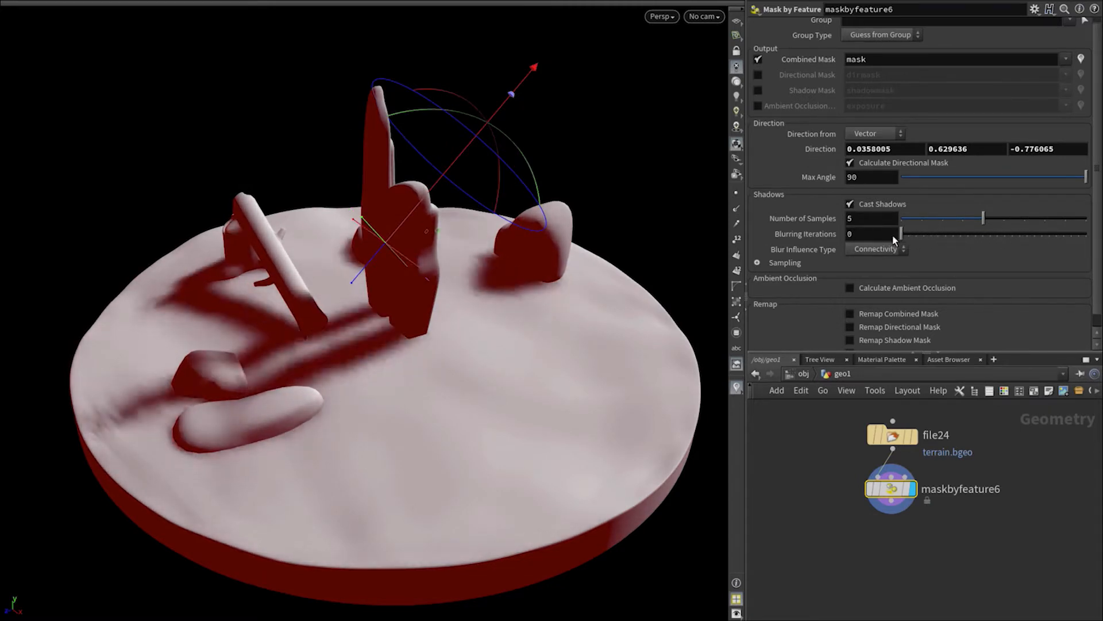
# Replace the shadow and directional masks with ambient occlusion, using a bias of 0.106 and 21 blurring iterations.
pyautogui.click(849, 204)
pyautogui.click(850, 169)
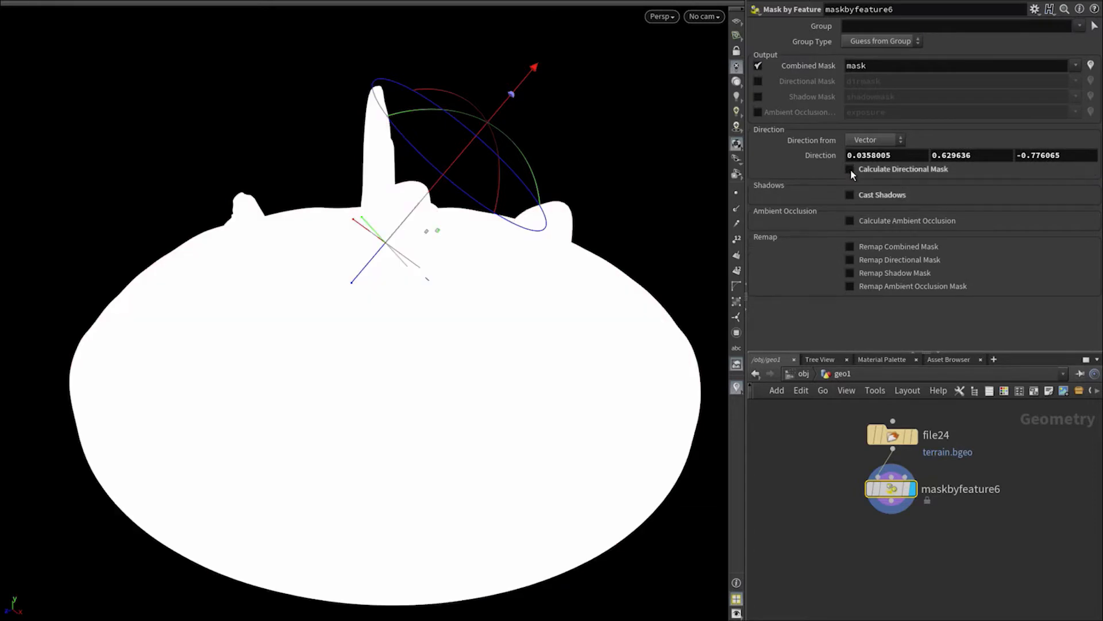
pyautogui.click(850, 222)
pyautogui.moveTo(993, 251)
pyautogui.mouseDown()
pyautogui.moveTo(920, 250)
pyautogui.moveTo(980, 270)
pyautogui.mouseUp()
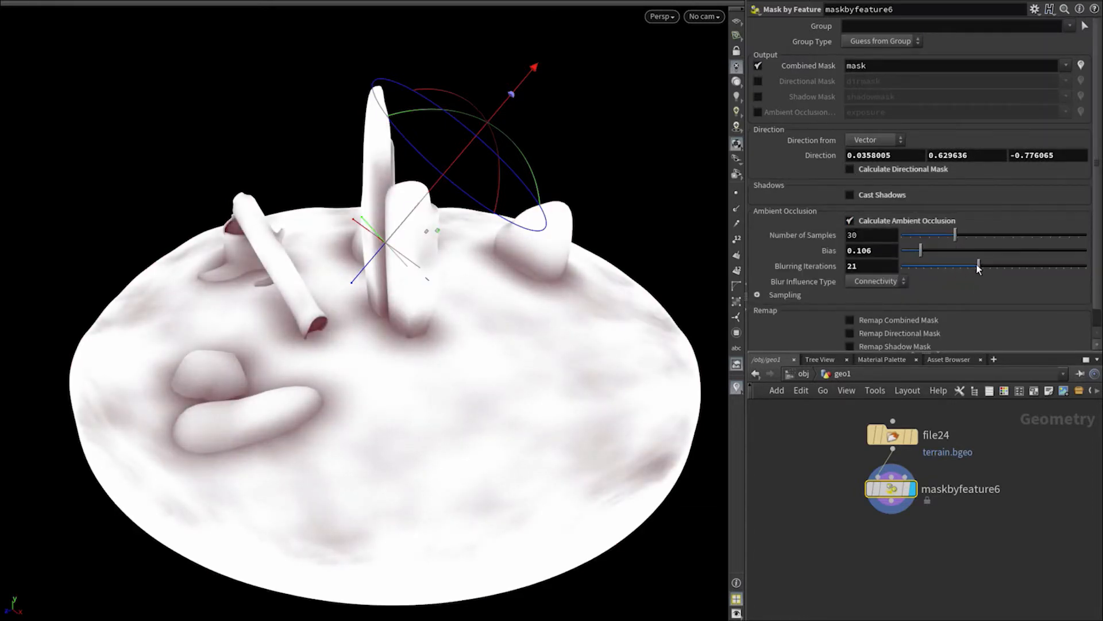
# Set the ambient occlusion to 45 samples, a maximum ray distance of 6.3 and a cone angle of 65.2.
pyautogui.click(757, 294)
pyautogui.moveTo(920, 312)
pyautogui.mouseDown()
pyautogui.moveTo(1025, 312)
pyautogui.moveTo(950, 313)
pyautogui.mouseUp()
pyautogui.moveTo(1083, 327)
pyautogui.mouseDown()
pyautogui.moveTo(1019, 330)
pyautogui.moveTo(1035, 335)
pyautogui.mouseUp()
pyautogui.click(1016, 312)
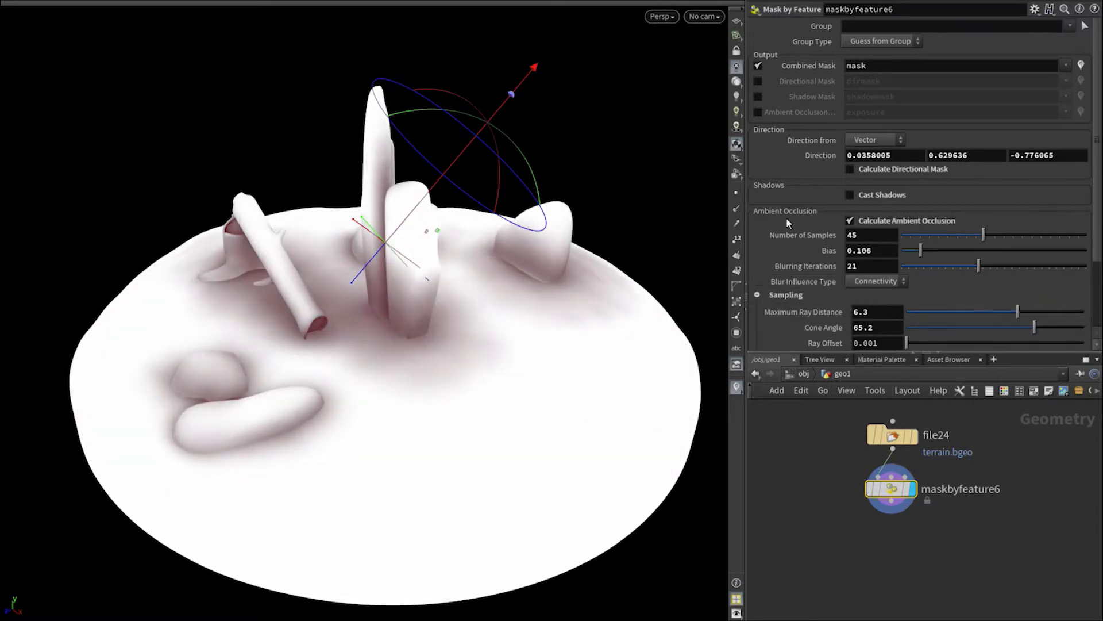
# Add a Scatter and Align node below maskbyfeature6 with minimum and maximum radii of 0.1.
pyautogui.moveTo(894, 506); pyautogui.dragTo(891, 545)
pyautogui.write('scat')
pyautogui.press('Down')
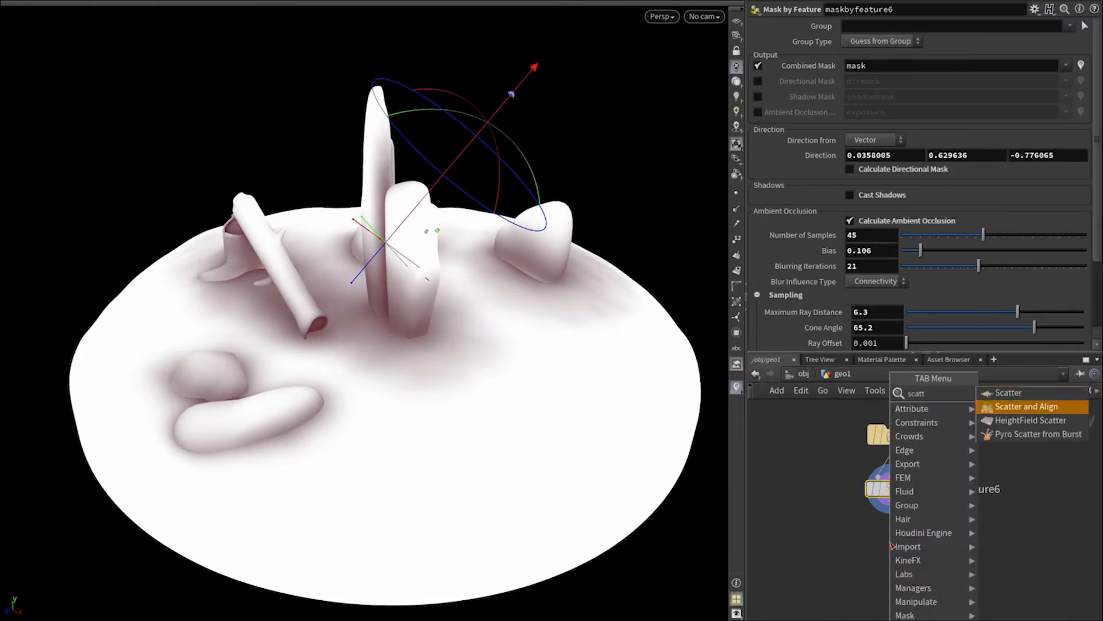
pyautogui.press('Return')
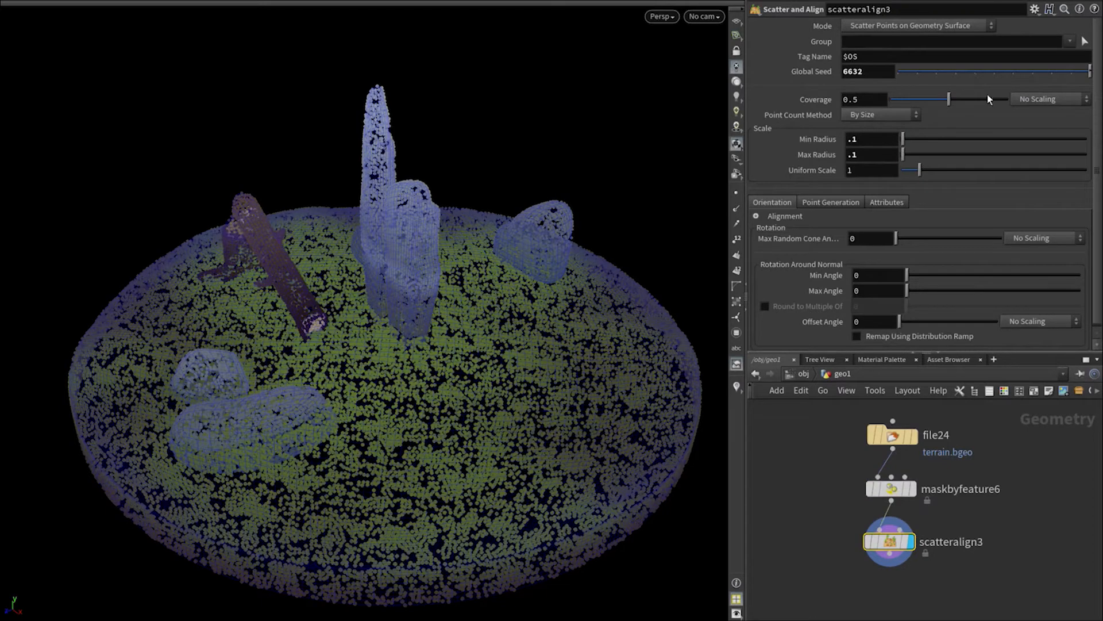
# Scale the scatter coverage by the mask attribute and raise the coverage to its slider maximum.
pyautogui.click(1037, 99)
pyautogui.click(1037, 127)
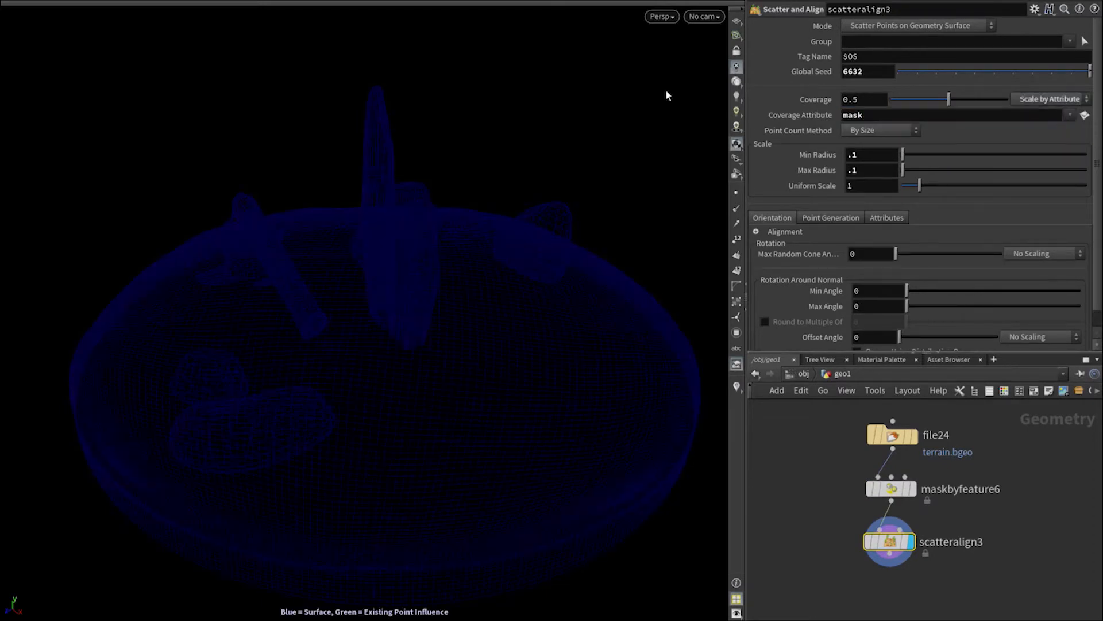
pyautogui.moveTo(949, 99); pyautogui.dragTo(1024, 102)
# Set maskbyfeature6's maximum ray distance to 8.67 and enable remapping of its ambient occlusion mask.
pyautogui.click(892, 488)
pyautogui.moveTo(1015, 312); pyautogui.dragTo(1060, 315)
pyautogui.scroll(-5, 801, 260)
# Shape the ambient occlusion ramp into a steep transition and invert it.
pyautogui.moveTo(857, 338); pyautogui.dragTo(917, 321)
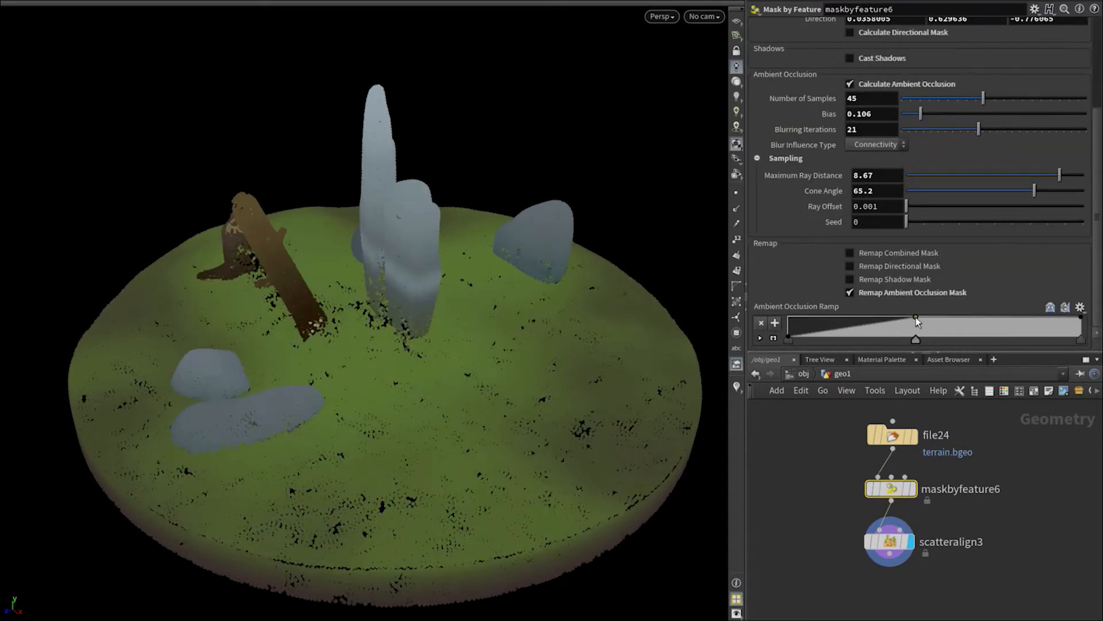
pyautogui.click(885, 337)
pyautogui.moveTo(463, 311)
pyautogui.keyDown('alt'); pyautogui.mouseDown()
pyautogui.moveTo(587, 318)
pyautogui.moveTo(537, 327)
pyautogui.moveTo(480, 302)
pyautogui.mouseUp(); pyautogui.keyUp('alt')
pyautogui.click(1051, 309)
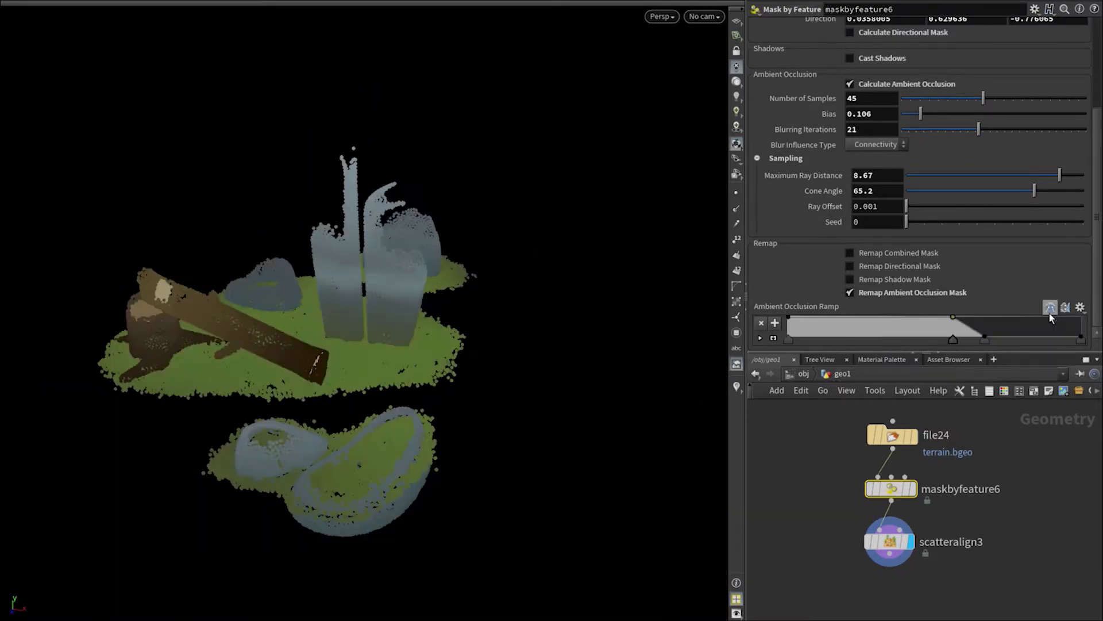
# Enable shadow casting on maskbyfeature6 and rotate its direction handle.
pyautogui.keyDown('alt'); pyautogui.moveTo(323, 316); pyautogui.dragTo(725, 313); pyautogui.keyUp('alt')
pyautogui.click(849, 58)
pyautogui.keyDown('alt'); pyautogui.moveTo(661, 252); pyautogui.dragTo(552, 327); pyautogui.keyUp('alt')
pyautogui.moveTo(314, 132); pyautogui.dragTo(257, 151)
pyautogui.moveTo(422, 310); pyautogui.dragTo(434, 386)
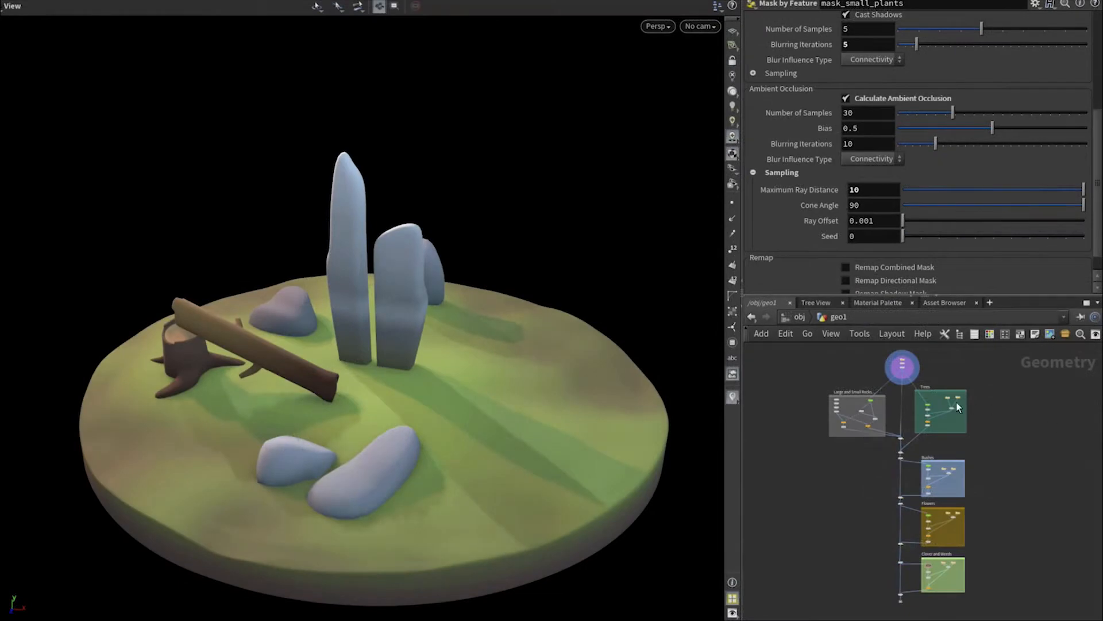
# Display mask_rocks in the rocks network and set its ambient occlusion maximum ray distance to 6.67.
pyautogui.moveTo(893, 401); pyautogui.dragTo(1022, 384, button='right')
pyautogui.moveTo(909, 419); pyautogui.dragTo(1099, 401, button='middle')
pyautogui.click(973, 377)
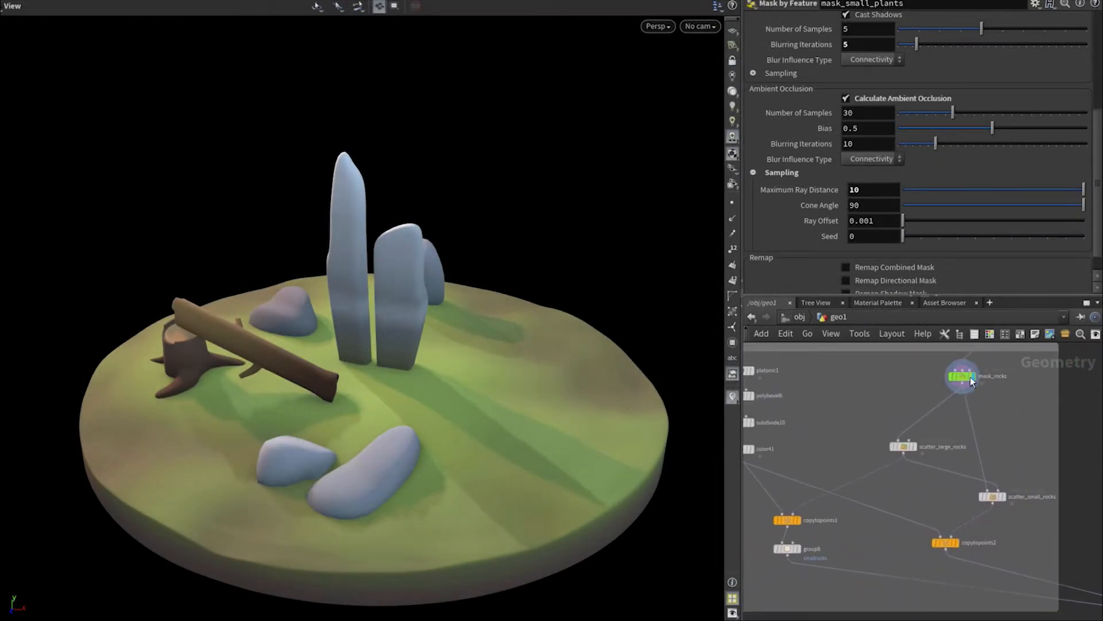
pyautogui.click(965, 377)
pyautogui.press('Return')
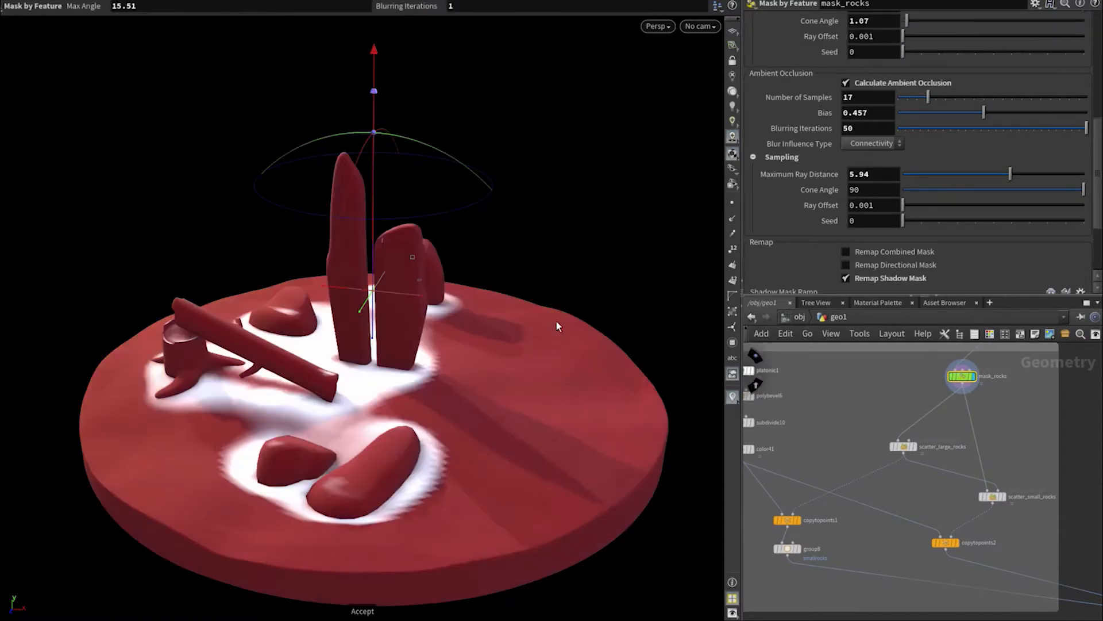
pyautogui.moveTo(1011, 174)
pyautogui.mouseDown()
pyautogui.moveTo(965, 176)
pyautogui.moveTo(1023, 176)
pyautogui.mouseUp()
# Display the merge5 result to view the large and small rocks scattered on the terrain.
pyautogui.scroll(-2, 1091, 463)
pyautogui.moveTo(1068, 458); pyautogui.dragTo(906, 362, button='middle')
pyautogui.press('r')
pyautogui.click(987, 507)
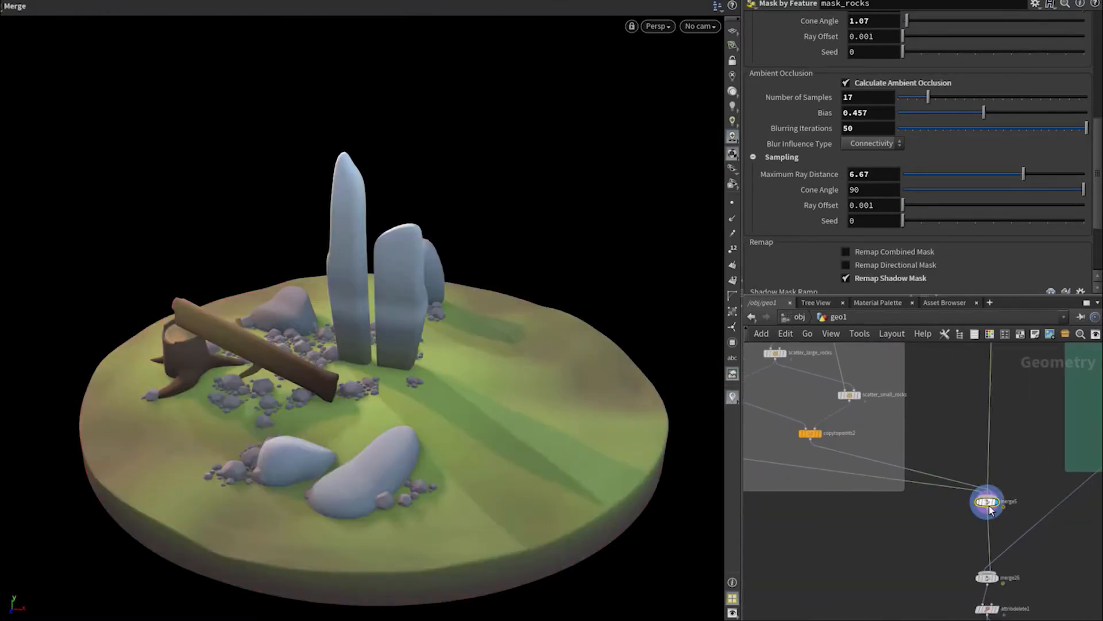
pyautogui.moveTo(295, 356); pyautogui.dragTo(357, 341)
pyautogui.scroll(-3, 1009, 466)
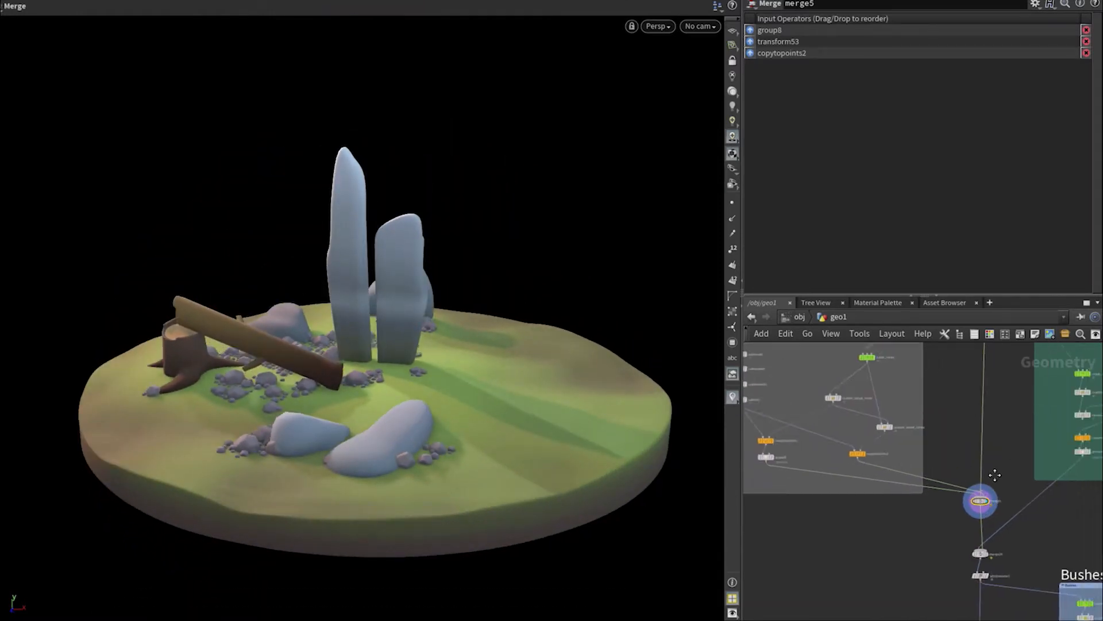
# Display the mask_trees mask, followed by the merge node that adds the trees to the terrain.
pyautogui.moveTo(1012, 463); pyautogui.dragTo(839, 537, button='middle')
pyautogui.press('r')
pyautogui.click(918, 441)
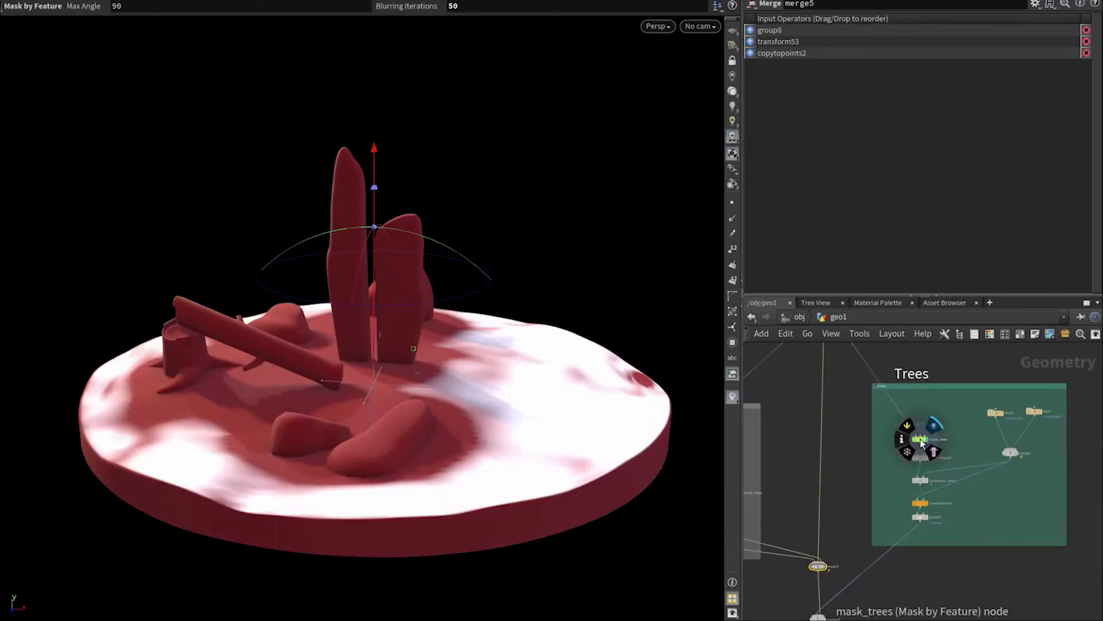
pyautogui.click(921, 440)
pyautogui.moveTo(815, 607); pyautogui.dragTo(891, 472, button='middle')
pyautogui.press('r')
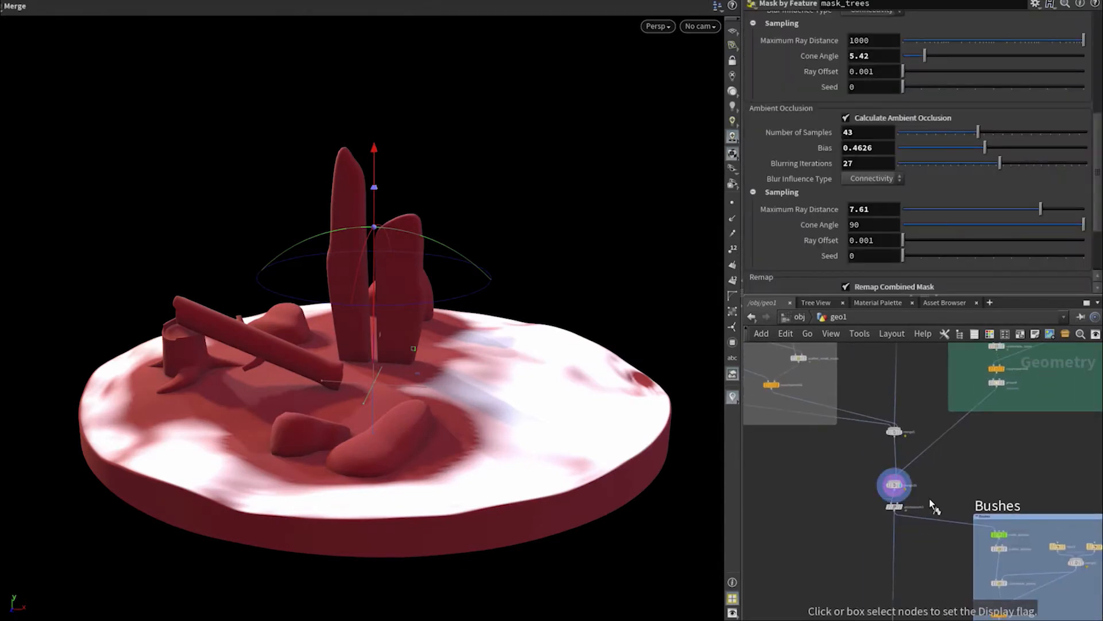
pyautogui.click(934, 491)
pyautogui.keyDown('alt'); pyautogui.moveTo(379, 389); pyautogui.dragTo(389, 386); pyautogui.keyUp('alt')
# Display the Bushes network's mask, followed by the merge27 result with the bushes added.
pyautogui.moveTo(833, 534); pyautogui.dragTo(783, 429, button='middle')
pyautogui.scroll(2, 850, 419)
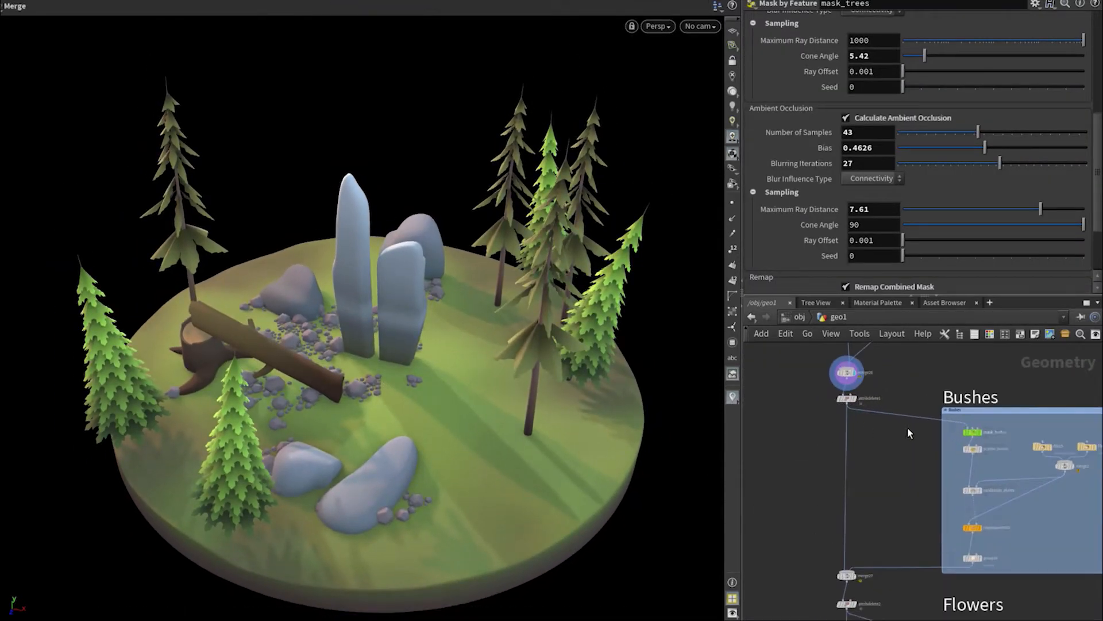
pyautogui.click(974, 432)
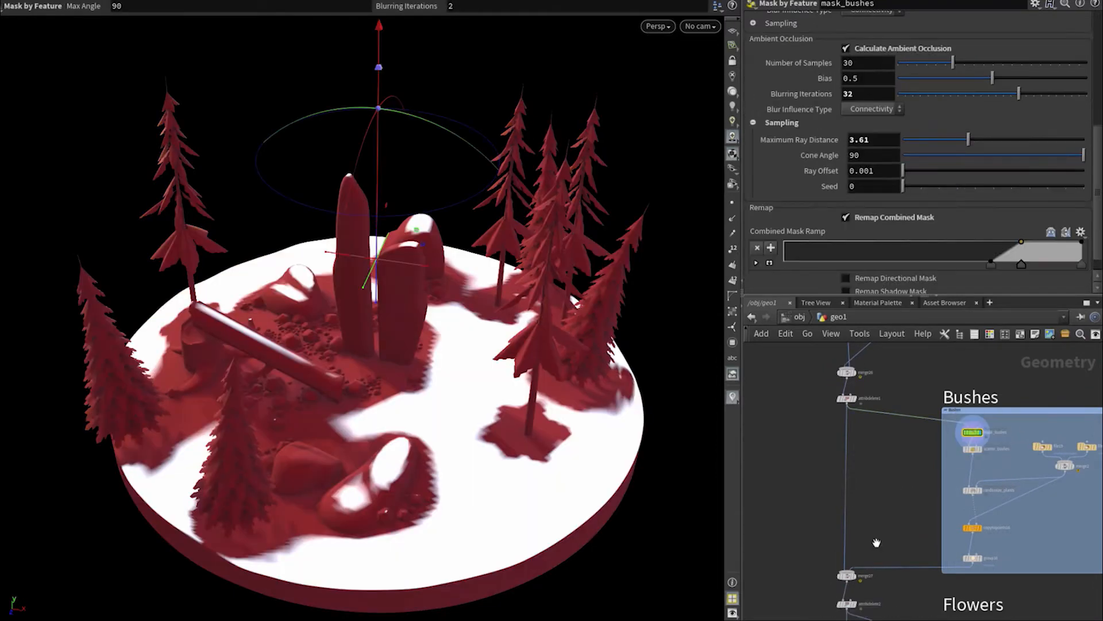
pyautogui.moveTo(877, 542); pyautogui.dragTo(881, 436, button='middle')
pyautogui.press('r')
pyautogui.click(851, 468)
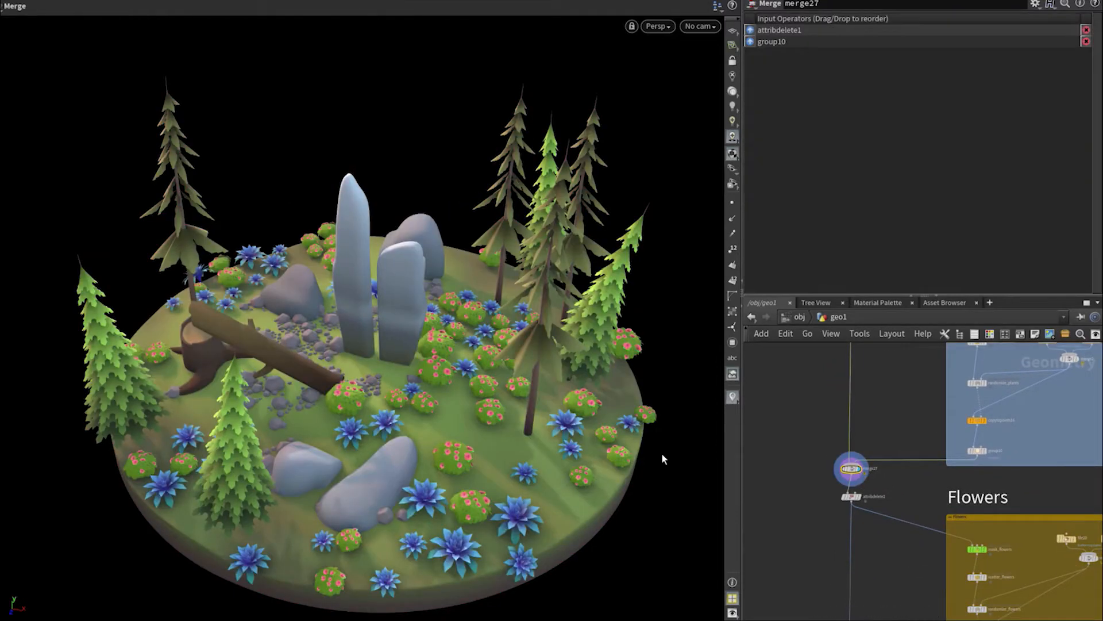
# Display the mask_flowers mask, followed by the merge node that adds the flowers.
pyautogui.moveTo(833, 542); pyautogui.dragTo(799, 454, button='middle')
pyautogui.press('r')
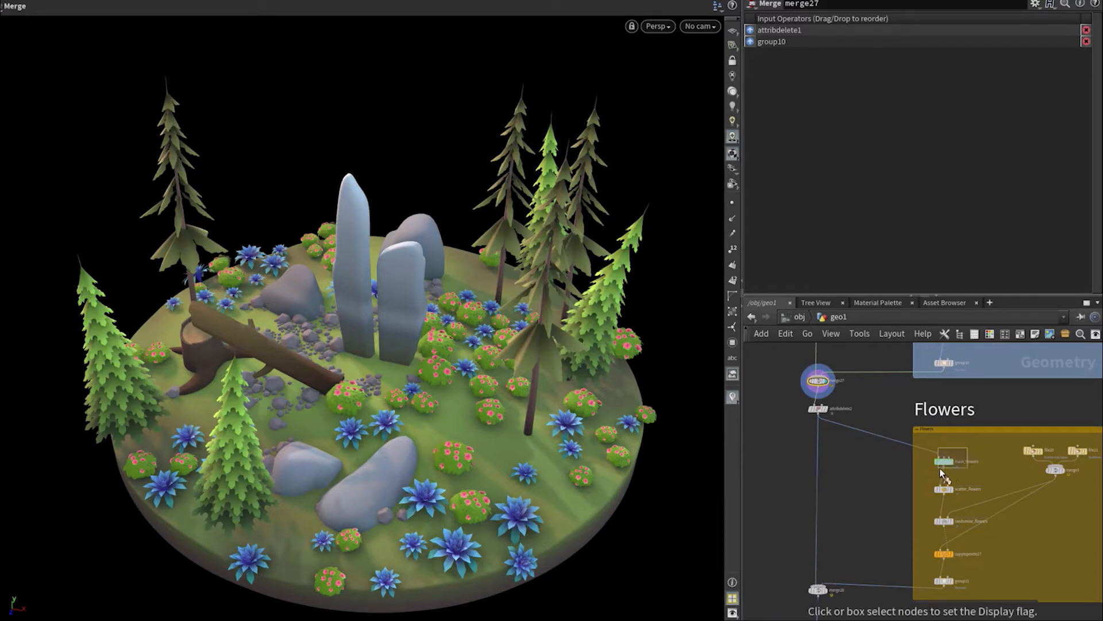
pyautogui.click(944, 464)
pyautogui.moveTo(865, 558); pyautogui.dragTo(862, 425, button='middle')
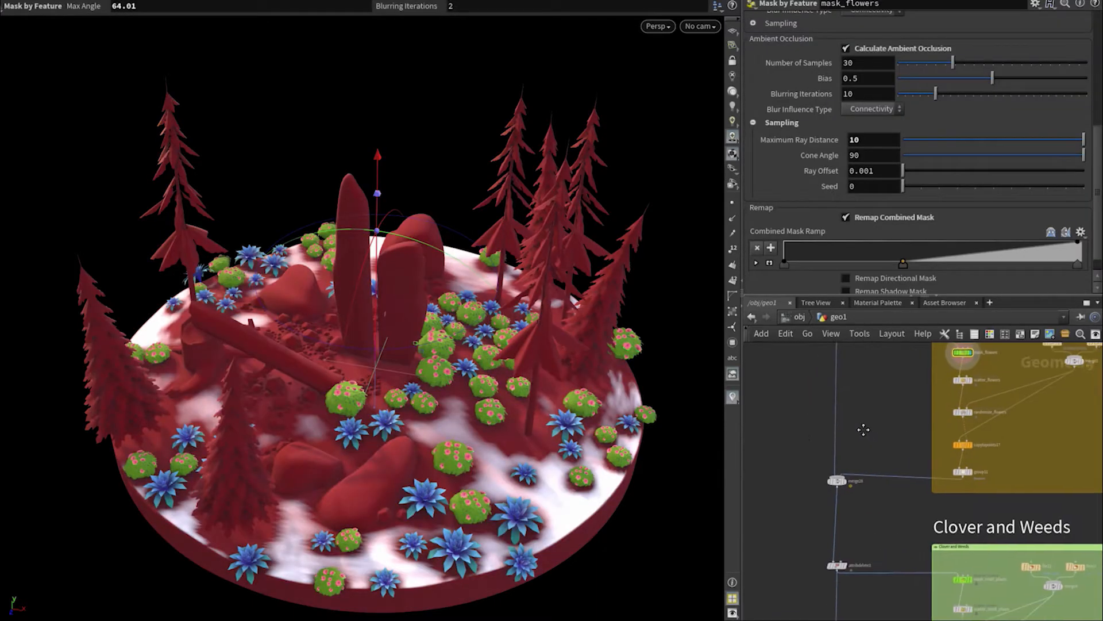
pyautogui.press('r')
pyautogui.click(818, 458)
# Display the Clover and Weeds network's mask, followed by the final output node of the scene.
pyautogui.moveTo(866, 488); pyautogui.dragTo(830, 366, button='middle')
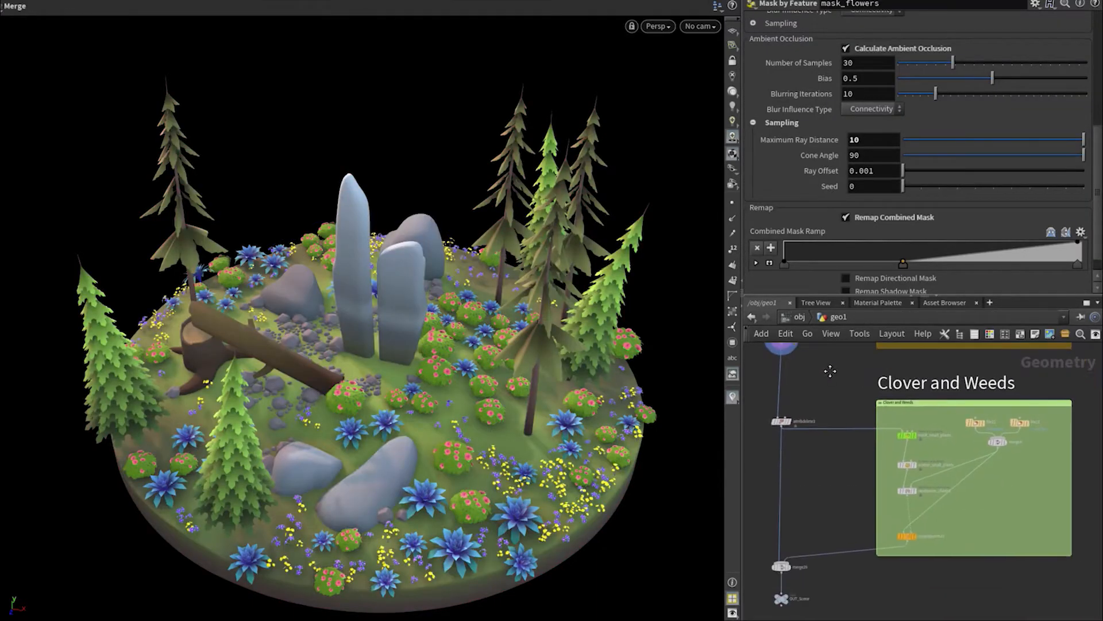
pyautogui.press('r')
pyautogui.moveTo(924, 427); pyautogui.dragTo(855, 472)
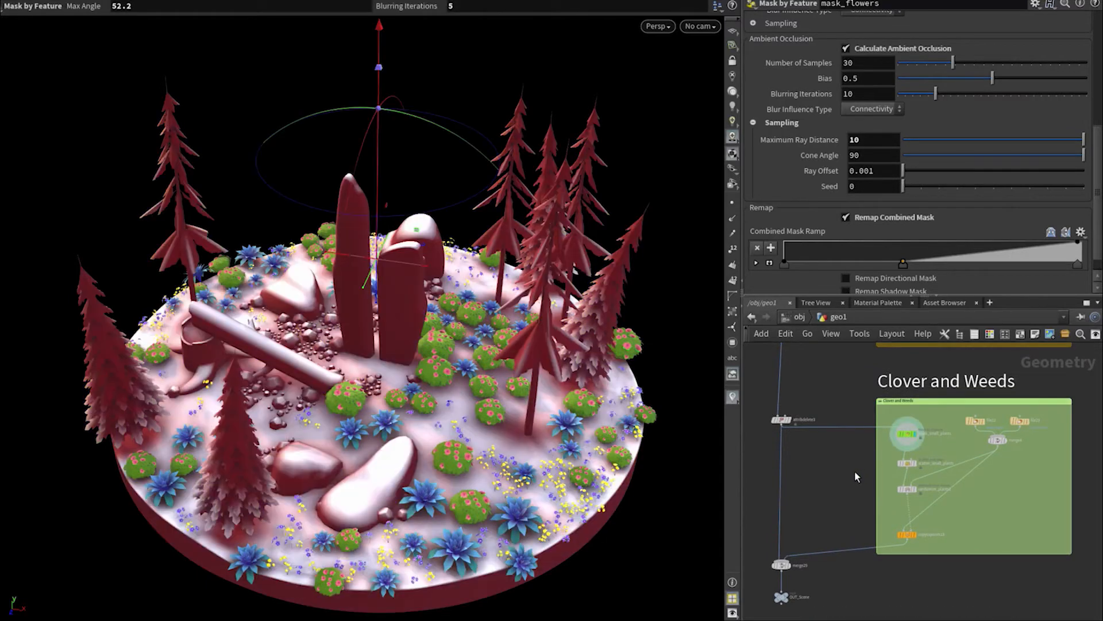
pyautogui.moveTo(853, 476); pyautogui.dragTo(893, 423, button='middle')
pyautogui.press('r')
pyautogui.moveTo(797, 538); pyautogui.dragTo(894, 562)
# Examine the complete scatter network and the finished forest scene from close up and from all around.
pyautogui.keyDown('alt'); pyautogui.moveTo(876, 409); pyautogui.dragTo(863, 488, button='right'); pyautogui.keyUp('alt')
pyautogui.keyDown('alt'); pyautogui.moveTo(1017, 407); pyautogui.dragTo(977, 557, button='middle'); pyautogui.keyUp('alt')
pyautogui.keyDown('alt'); pyautogui.moveTo(980, 499); pyautogui.dragTo(979, 552, button='right'); pyautogui.keyUp('alt')
pyautogui.keyDown('alt'); pyautogui.moveTo(996, 501); pyautogui.dragTo(1002, 518, button='middle'); pyautogui.keyUp('alt')
pyautogui.keyDown('alt'); pyautogui.moveTo(517, 322); pyautogui.dragTo(517, 448, button='right'); pyautogui.keyUp('alt')
pyautogui.keyDown('alt'); pyautogui.moveTo(367, 500); pyautogui.dragTo(338, 385); pyautogui.keyUp('alt')
pyautogui.keyDown('alt'); pyautogui.moveTo(643, 484); pyautogui.dragTo(945, 448); pyautogui.keyUp('alt')
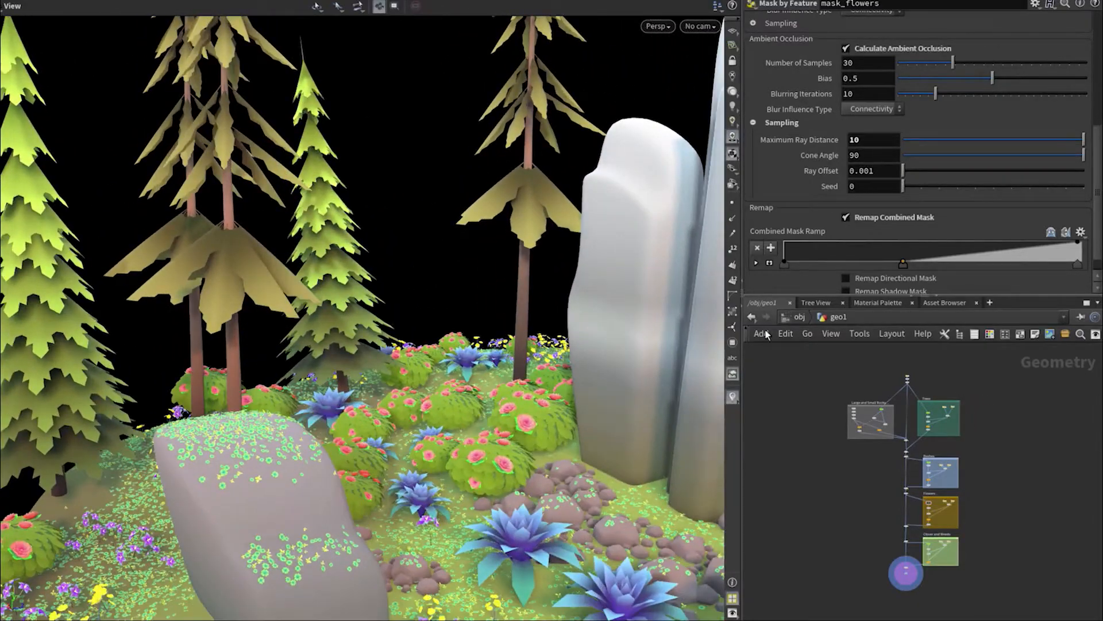
pyautogui.scroll(-6, 601, 317)
pyautogui.moveTo(614, 317); pyautogui.dragTo(409, 329, button='middle')
pyautogui.keyDown('alt'); pyautogui.moveTo(409, 329); pyautogui.dragTo(463, 347); pyautogui.keyUp('alt')
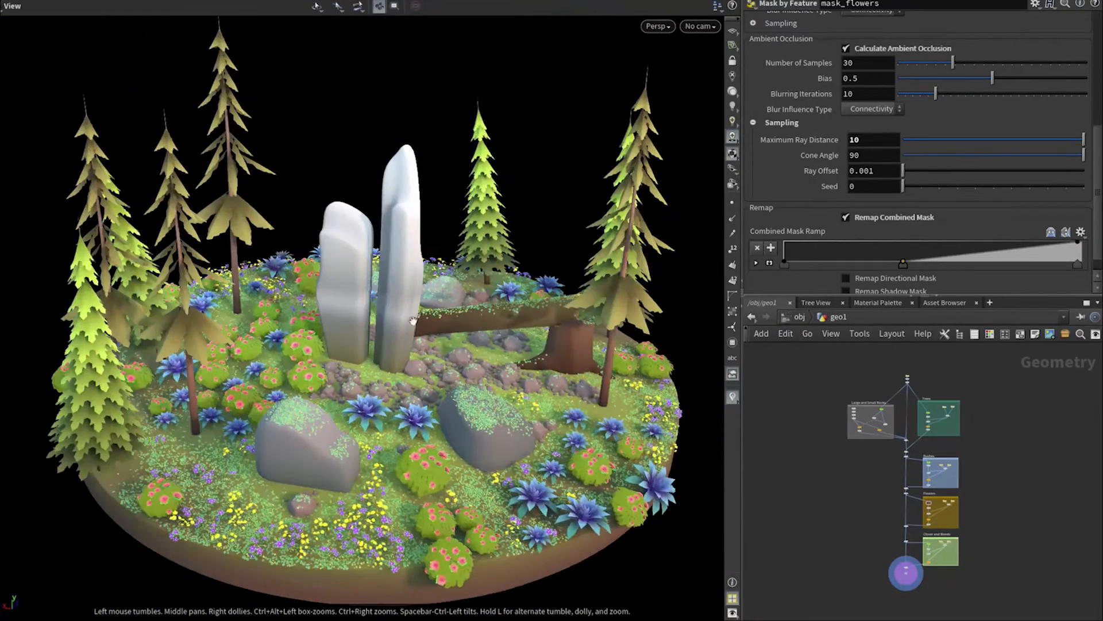
pyautogui.scroll(-3, 463, 347)
pyautogui.keyDown('alt'); pyautogui.moveTo(463, 347); pyautogui.dragTo(447, 349, button='middle'); pyautogui.keyUp('alt')
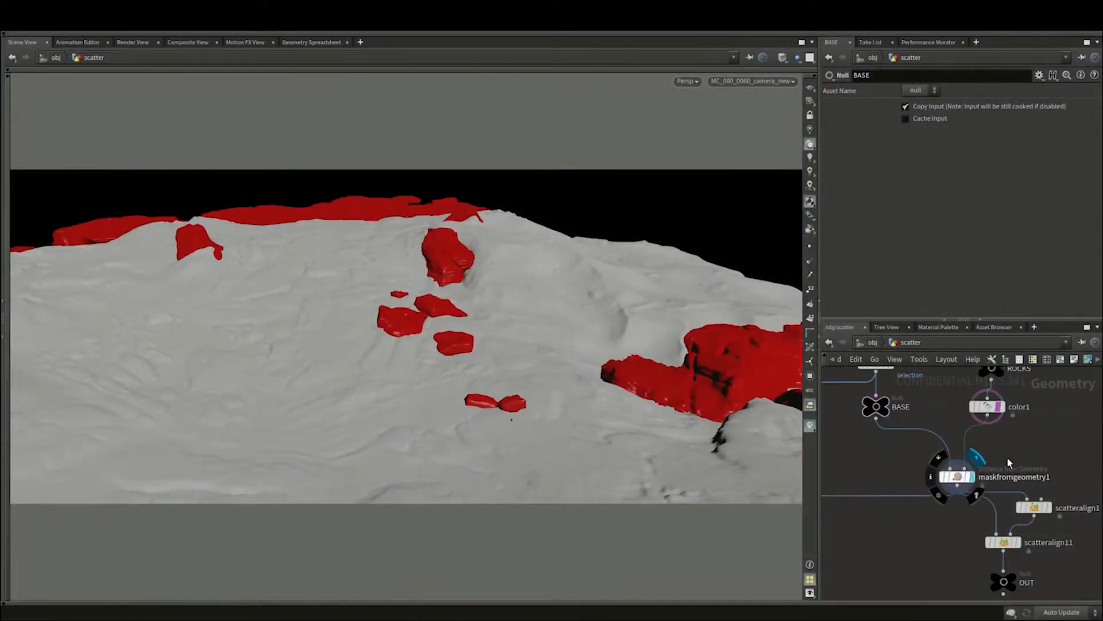
# Display and select the maskfromgeometry1 node in the scatter network and set its mask radius to 1.
pyautogui.click(971, 476)
pyautogui.click(957, 476)
pyautogui.moveTo(989, 230); pyautogui.dragTo(965, 230)
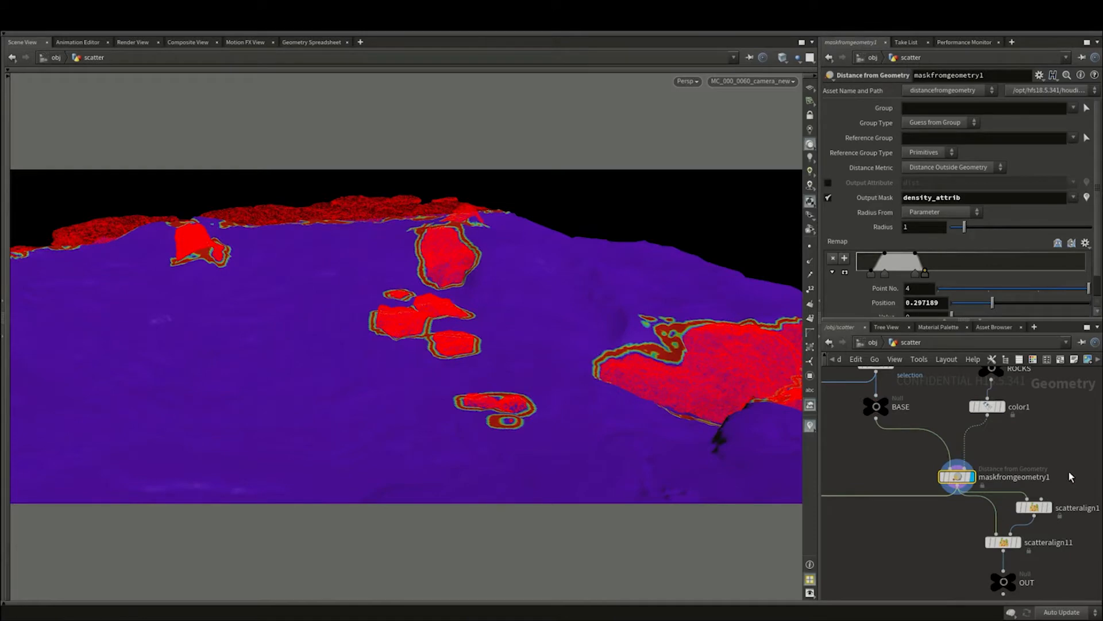
# Display scatteralign1, enable density_attrib as its density attribute, and set density scale to 10, max random cone angle to 180 and offset angle to 360.
pyautogui.moveTo(1067, 471); pyautogui.dragTo(1058, 419, button='middle')
pyautogui.click(1040, 455)
pyautogui.click(1026, 456)
pyautogui.click(833, 207)
pyautogui.click(932, 191)
pyautogui.write('0')
pyautogui.press('Return')
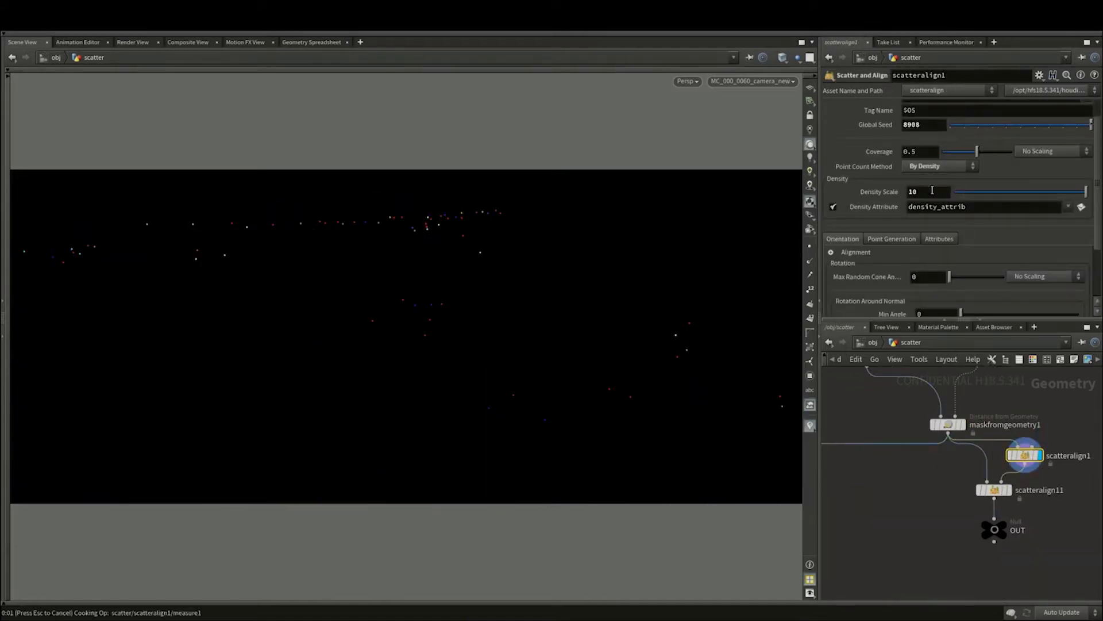
pyautogui.moveTo(950, 277); pyautogui.dragTo(1008, 280)
pyautogui.scroll(-3, 971, 286)
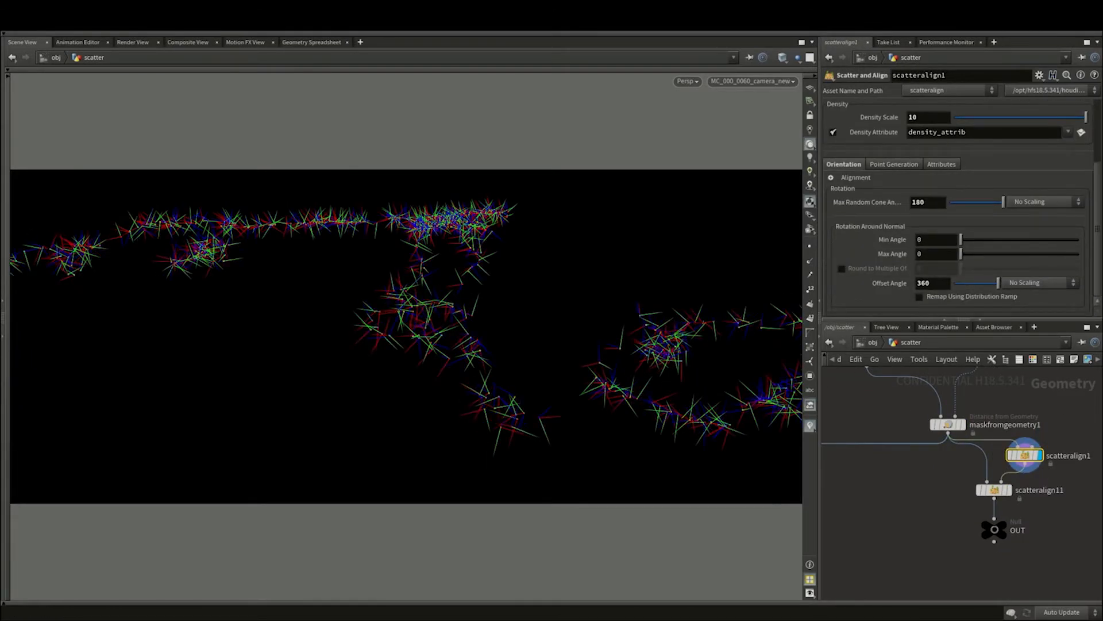
# Display scatteralign11 and set its scatter radius scale to 3.33, density scale to 10, max random cone angle to 180 and offset angle to 360.
pyautogui.click(1008, 490)
pyautogui.click(994, 490)
pyautogui.scroll(5, 994, 115)
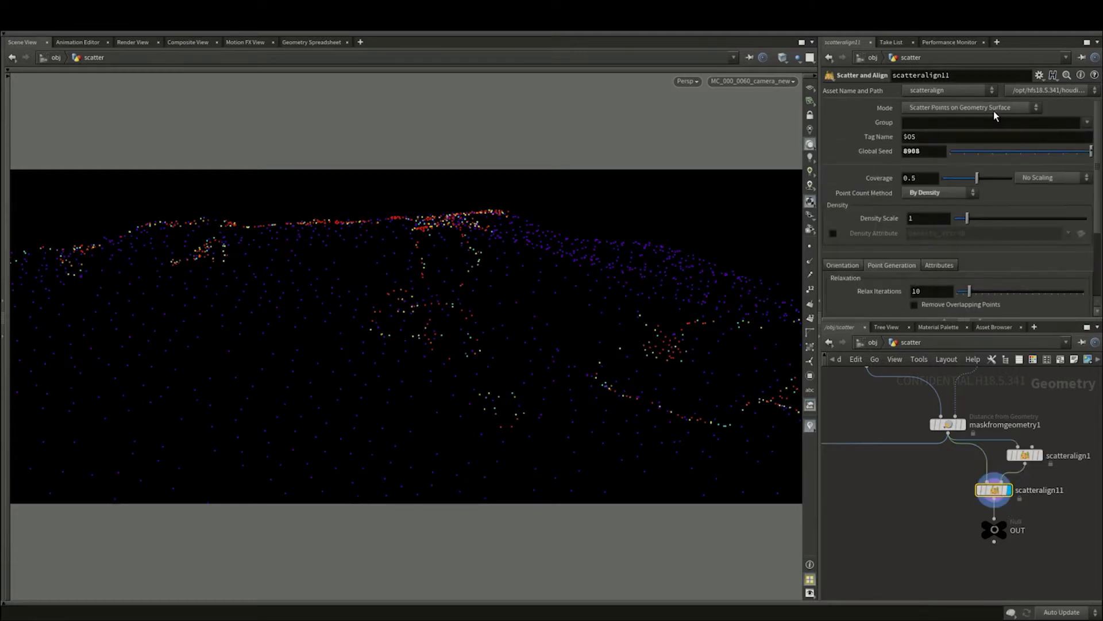
pyautogui.moveTo(967, 192); pyautogui.dragTo(997, 196)
pyautogui.scroll(-5, 997, 198)
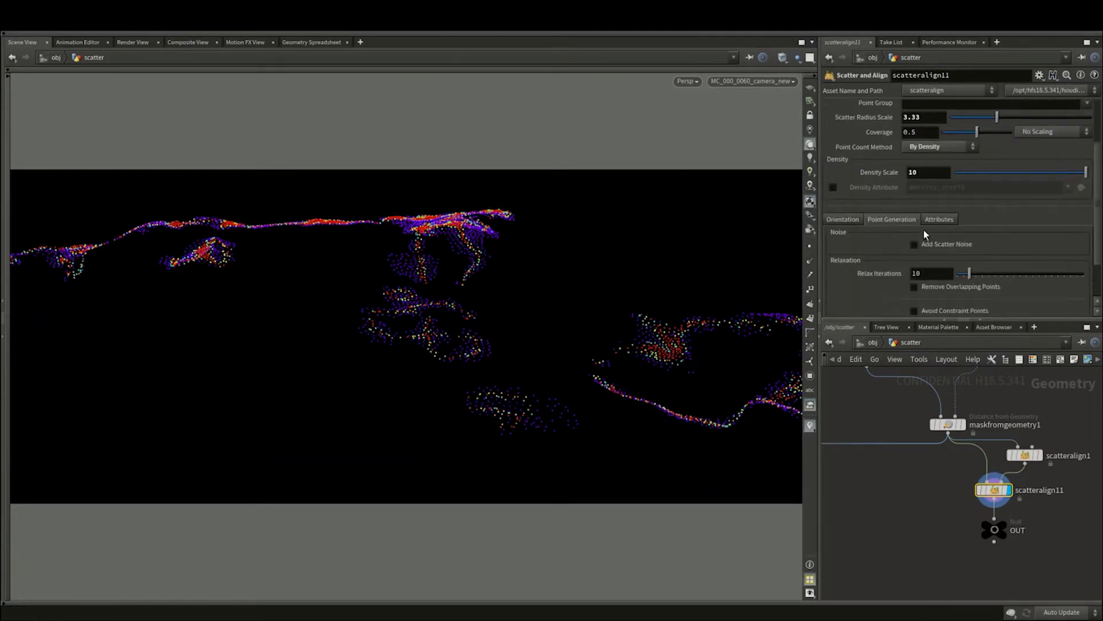
pyautogui.moveTo(981, 227); pyautogui.dragTo(987, 226)
pyautogui.click(914, 270)
pyautogui.scroll(-1, 1023, 265)
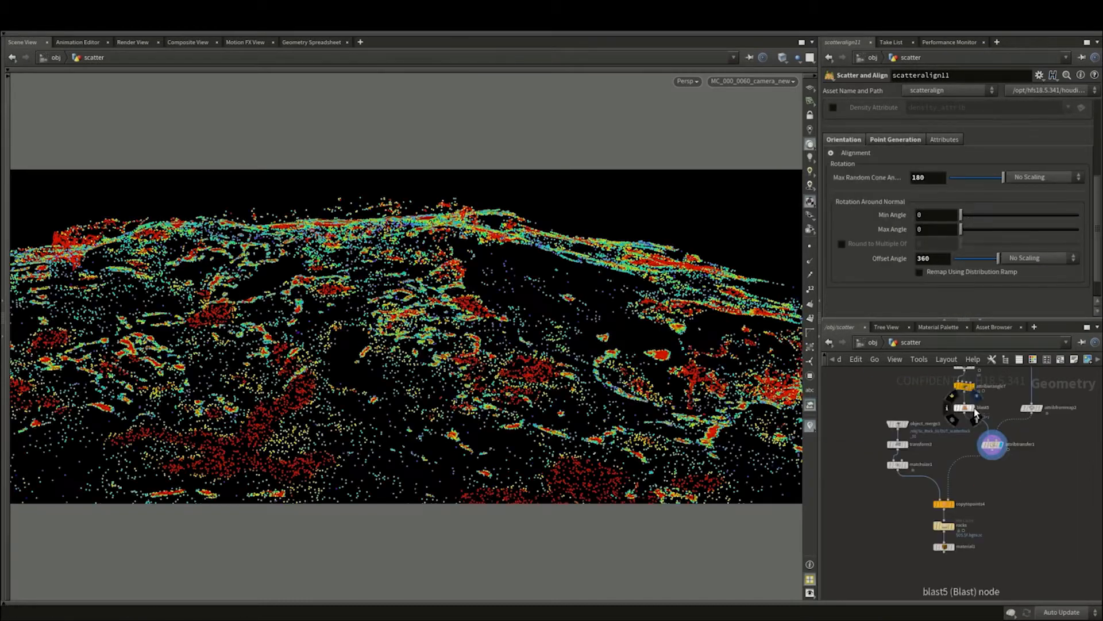
pyautogui.press('u')
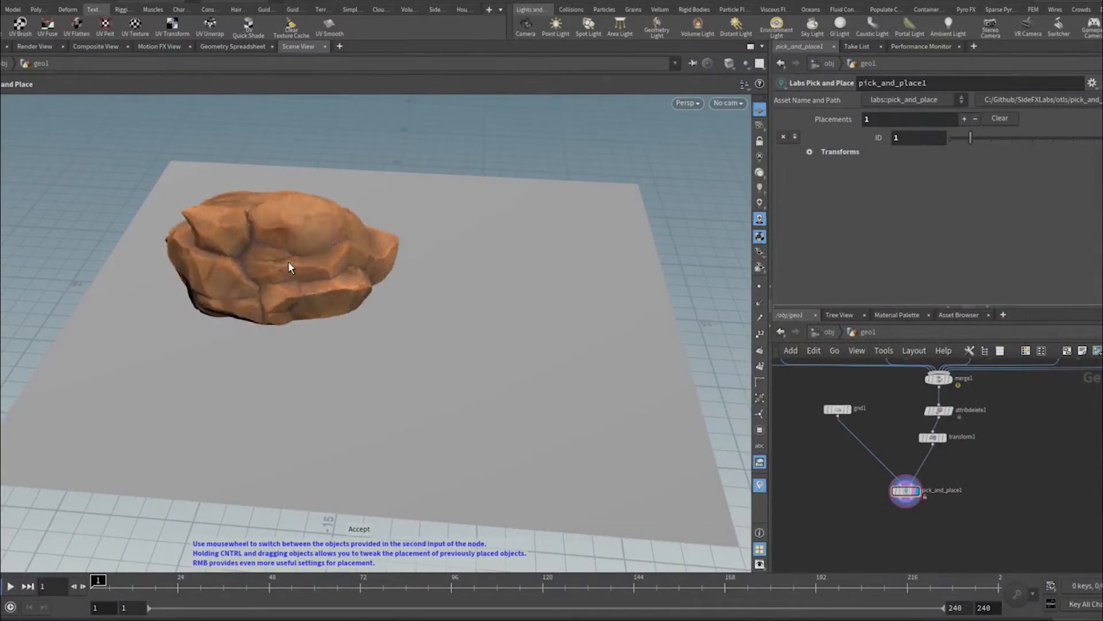
# Place three large overlapping rocks on the ground grid with Labs Pick and Place.
pyautogui.click(293, 267)
pyautogui.moveTo(330, 320); pyautogui.dragTo(205, 345)
pyautogui.moveTo(588, 348); pyautogui.dragTo(638, 362)
pyautogui.moveTo(483, 414)
pyautogui.keyDown('alt'); pyautogui.mouseDown()
pyautogui.moveTo(697, 323)
pyautogui.moveTo(738, 352)
pyautogui.moveTo(502, 419)
pyautogui.moveTo(487, 434)
pyautogui.mouseUp(); pyautogui.keyUp('alt')
pyautogui.scroll(-1, 478, 393)
pyautogui.keyDown('alt'); pyautogui.moveTo(423, 342); pyautogui.dragTo(453, 406, button='middle'); pyautogui.keyUp('alt')
pyautogui.keyDown('alt'); pyautogui.moveTo(453, 406); pyautogui.dragTo(554, 419, button='right'); pyautogui.keyUp('alt')
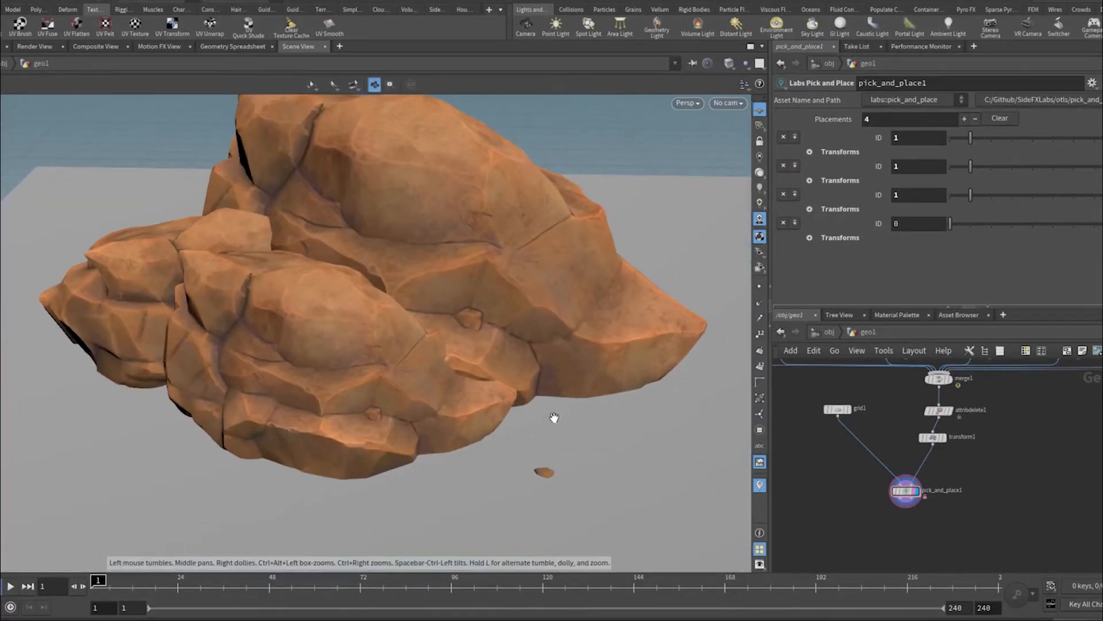
# Place smaller rocks beside and in front of the large rock group, and adjust the placement of one front rock.
pyautogui.moveTo(533, 422); pyautogui.dragTo(575, 290)
pyautogui.keyDown('alt'); pyautogui.moveTo(161, 459); pyautogui.dragTo(353, 344, button='middle'); pyautogui.keyUp('alt')
pyautogui.moveTo(146, 398); pyautogui.dragTo(465, 389)
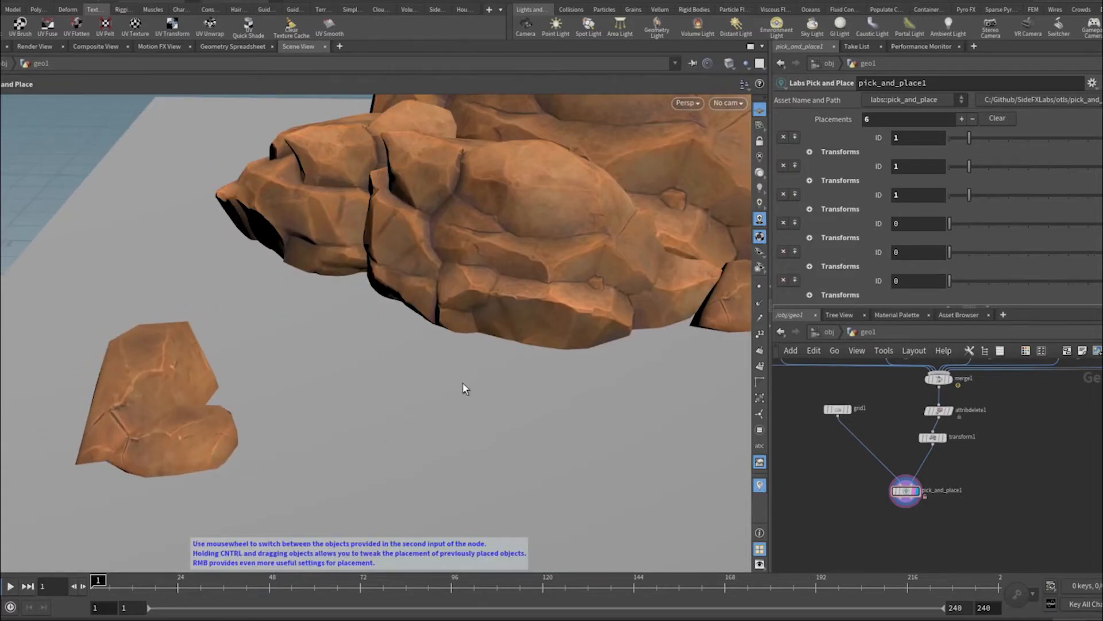
pyautogui.moveTo(239, 410)
pyautogui.mouseDown()
pyautogui.moveTo(368, 333)
pyautogui.moveTo(250, 405)
pyautogui.mouseUp()
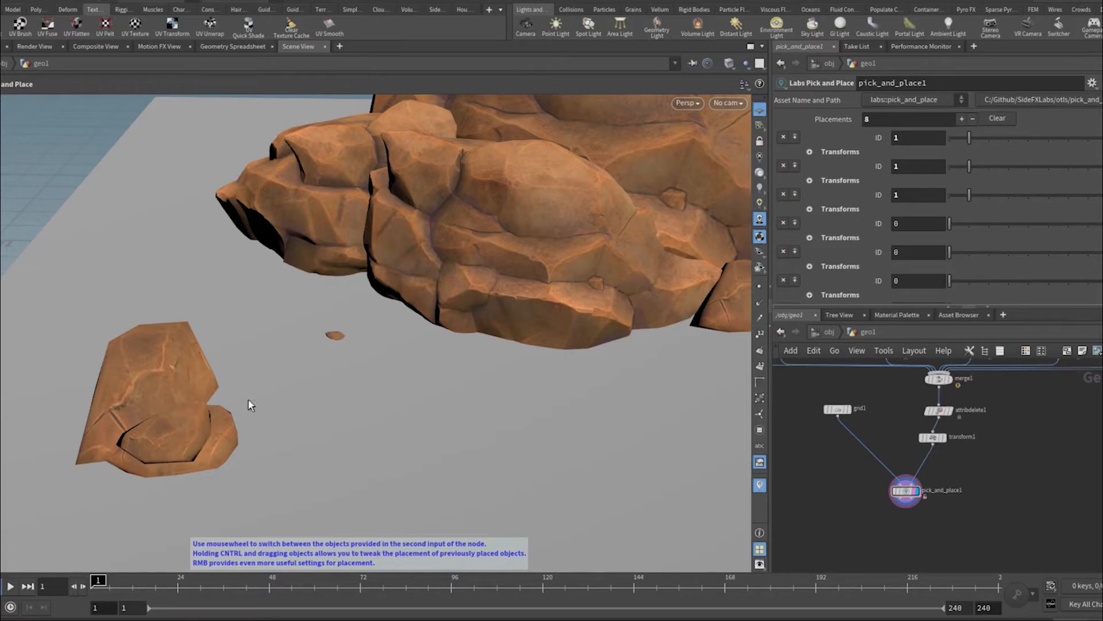
pyautogui.moveTo(169, 437)
pyautogui.keyDown('ctrl'); pyautogui.mouseDown()
pyautogui.moveTo(178, 409)
pyautogui.moveTo(164, 419)
pyautogui.mouseUp(); pyautogui.keyUp('ctrl')
# Place palm-like trees with striped trunks on both sides of the large rock group.
pyautogui.keyDown('alt'); pyautogui.moveTo(384, 313); pyautogui.dragTo(252, 462, button='middle'); pyautogui.keyUp('alt')
pyautogui.keyDown('alt'); pyautogui.moveTo(396, 321); pyautogui.dragTo(431, 337); pyautogui.keyUp('alt')
pyautogui.keyDown('alt'); pyautogui.moveTo(345, 396); pyautogui.dragTo(258, 457, button='right'); pyautogui.keyUp('alt')
pyautogui.keyDown('alt'); pyautogui.moveTo(258, 457); pyautogui.dragTo(480, 391); pyautogui.keyUp('alt')
pyautogui.scroll(2, 422, 405)
pyautogui.moveTo(329, 445)
pyautogui.keyDown('alt'); pyautogui.mouseDown()
pyautogui.moveTo(387, 398)
pyautogui.moveTo(359, 443)
pyautogui.moveTo(348, 439)
pyautogui.mouseUp(); pyautogui.keyUp('alt')
pyautogui.keyDown('alt'); pyautogui.moveTo(148, 276); pyautogui.dragTo(235, 369, button='middle'); pyautogui.keyUp('alt')
pyautogui.moveTo(237, 369); pyautogui.dragTo(262, 342)
pyautogui.keyDown('alt'); pyautogui.moveTo(342, 394); pyautogui.dragTo(389, 335); pyautogui.keyUp('alt')
pyautogui.keyDown('alt'); pyautogui.moveTo(358, 432); pyautogui.dragTo(364, 343, button='middle'); pyautogui.keyUp('alt')
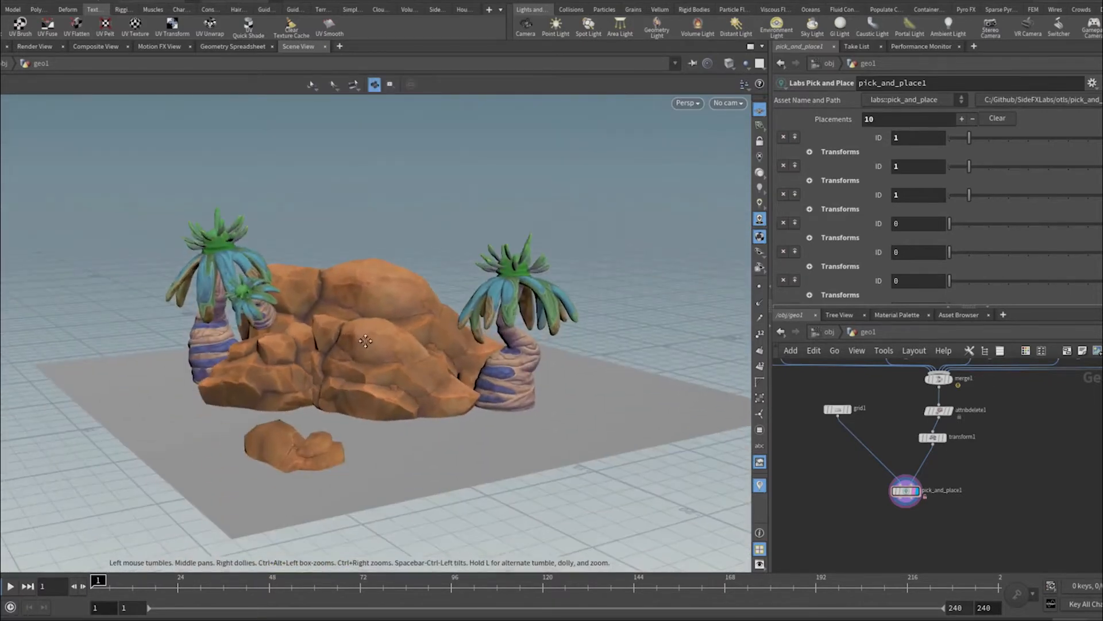
# Place two purple flower plants in front of the large rocks, and purple coral plants around the small front rocks.
pyautogui.scroll(-1, 426, 448)
pyautogui.keyDown('alt'); pyautogui.moveTo(424, 447); pyautogui.dragTo(402, 473); pyautogui.keyUp('alt')
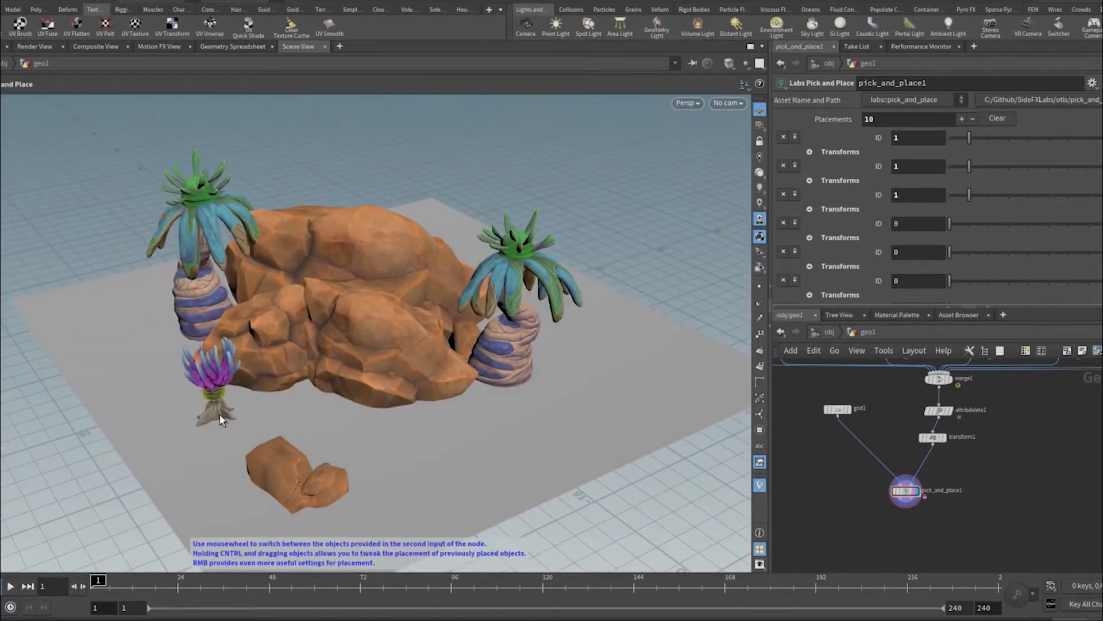
pyautogui.moveTo(169, 431); pyautogui.dragTo(215, 426)
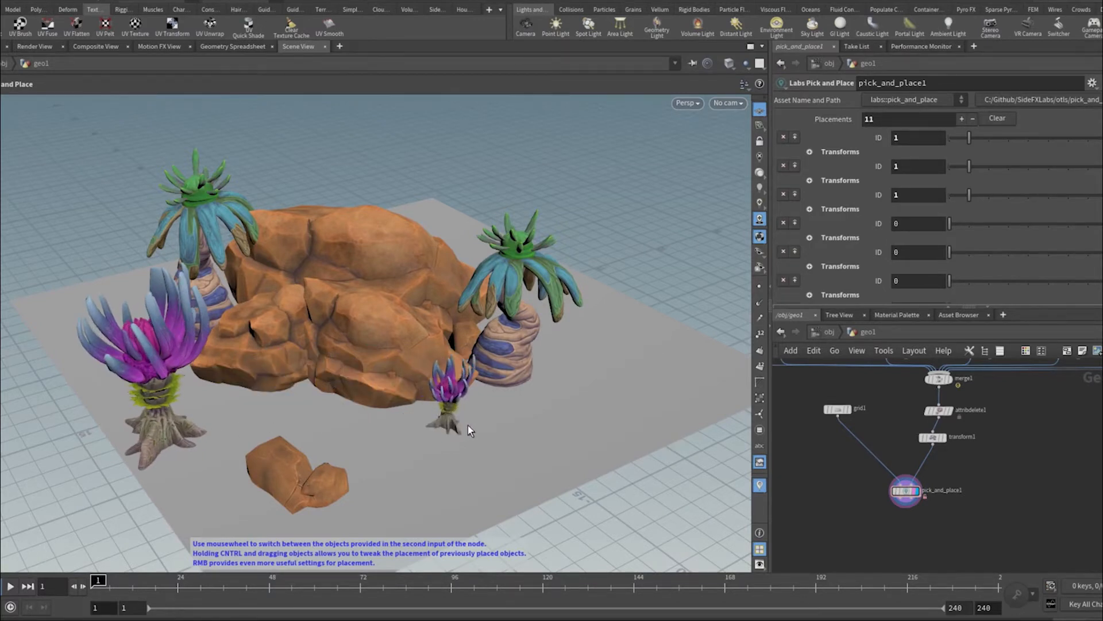
pyautogui.click(472, 425)
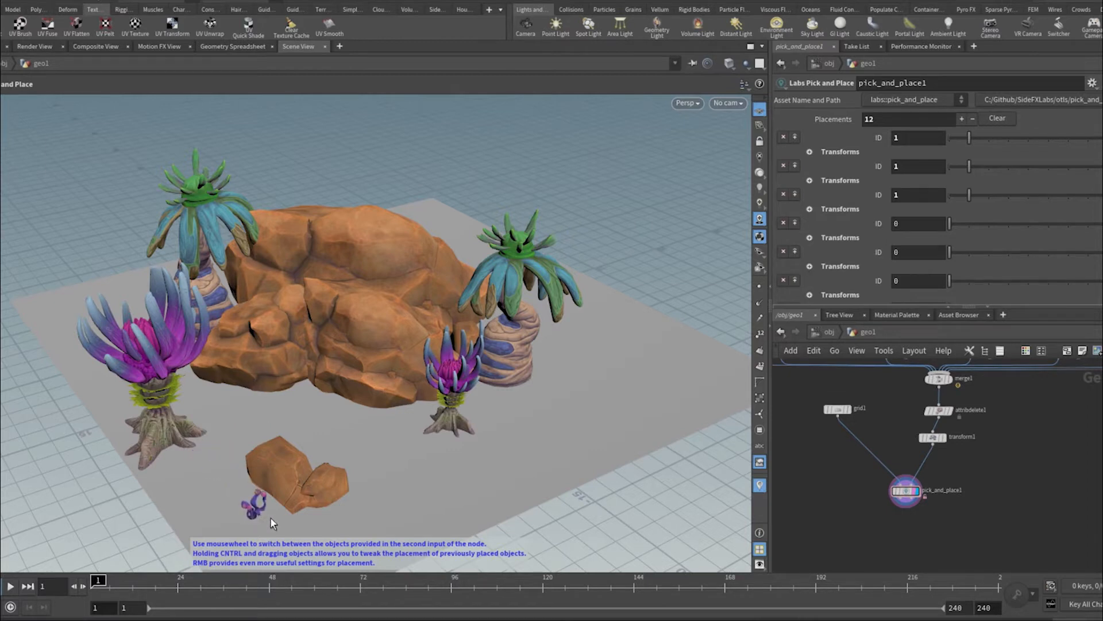
pyautogui.moveTo(300, 484); pyautogui.dragTo(357, 480)
pyautogui.click(401, 449)
# Place several green leafy ground plants between the small front rocks, the large rocks and the purple flower plants.
pyautogui.keyDown('alt'); pyautogui.moveTo(401, 449); pyautogui.dragTo(425, 414); pyautogui.keyUp('alt')
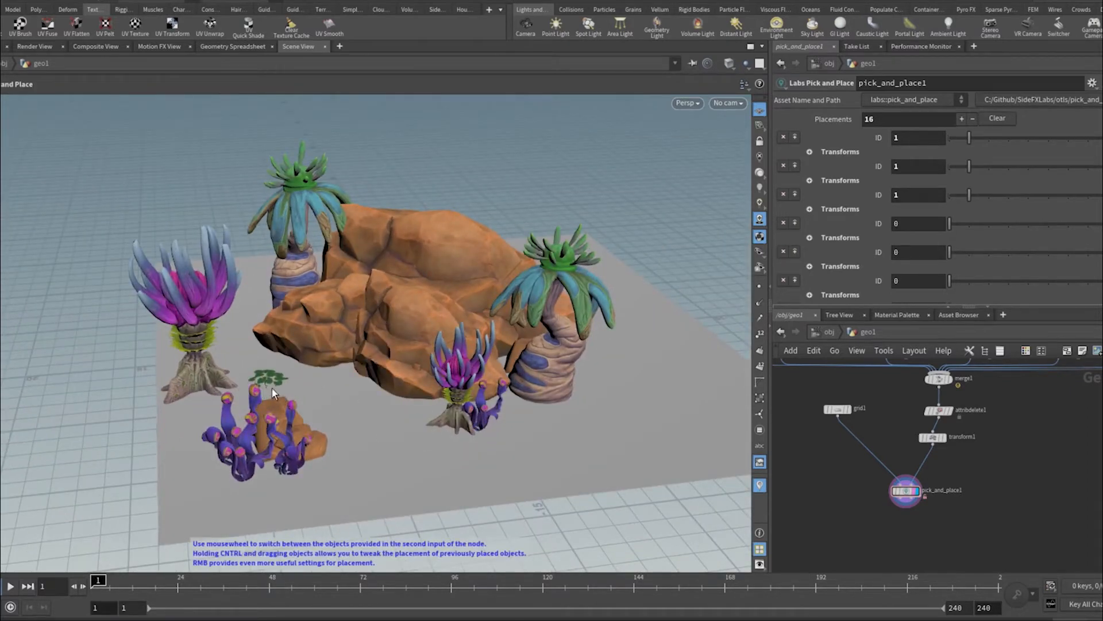
pyautogui.click(336, 377)
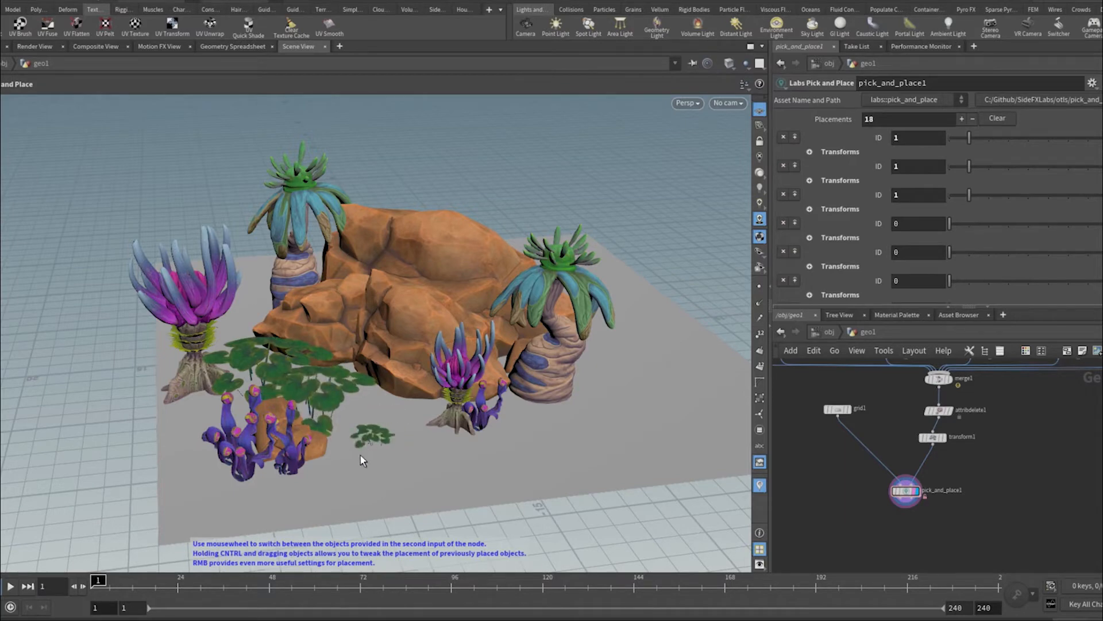
pyautogui.moveTo(404, 454); pyautogui.dragTo(424, 421)
pyautogui.click(414, 411)
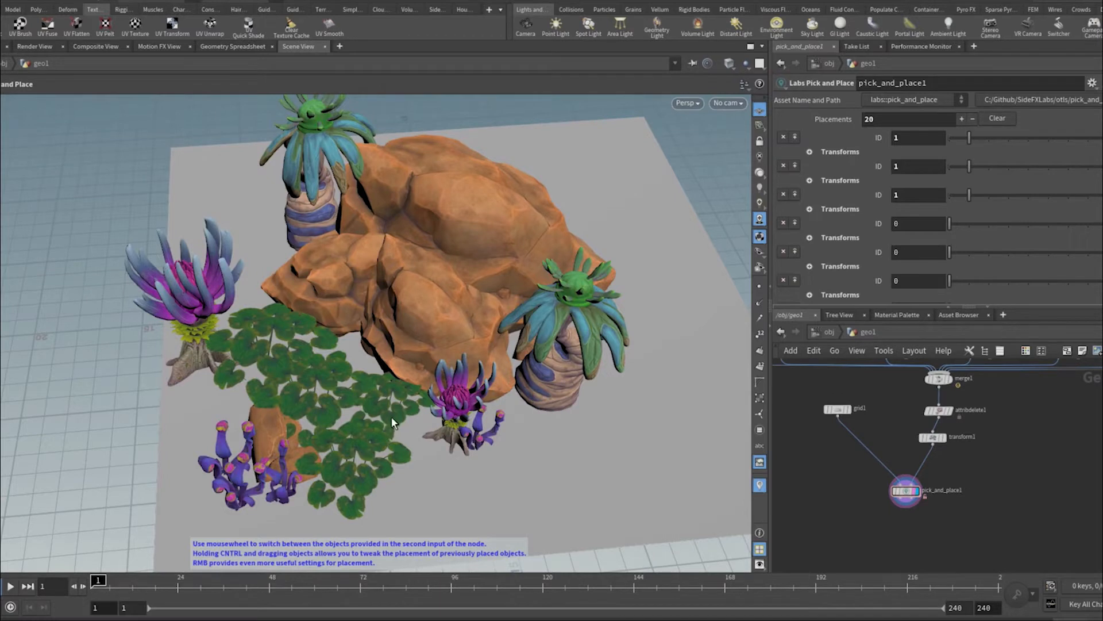
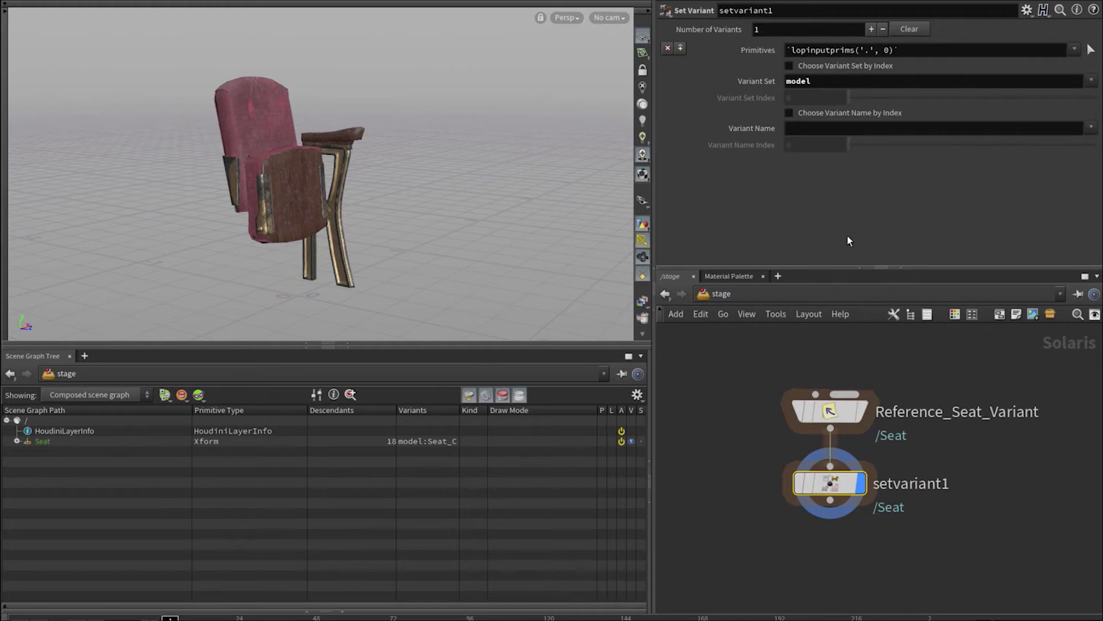
# Switch setvariant1's variant name to Seat_B, Seat_G and finally Seat_Start.
pyautogui.click(1092, 128)
pyautogui.click(1095, 147)
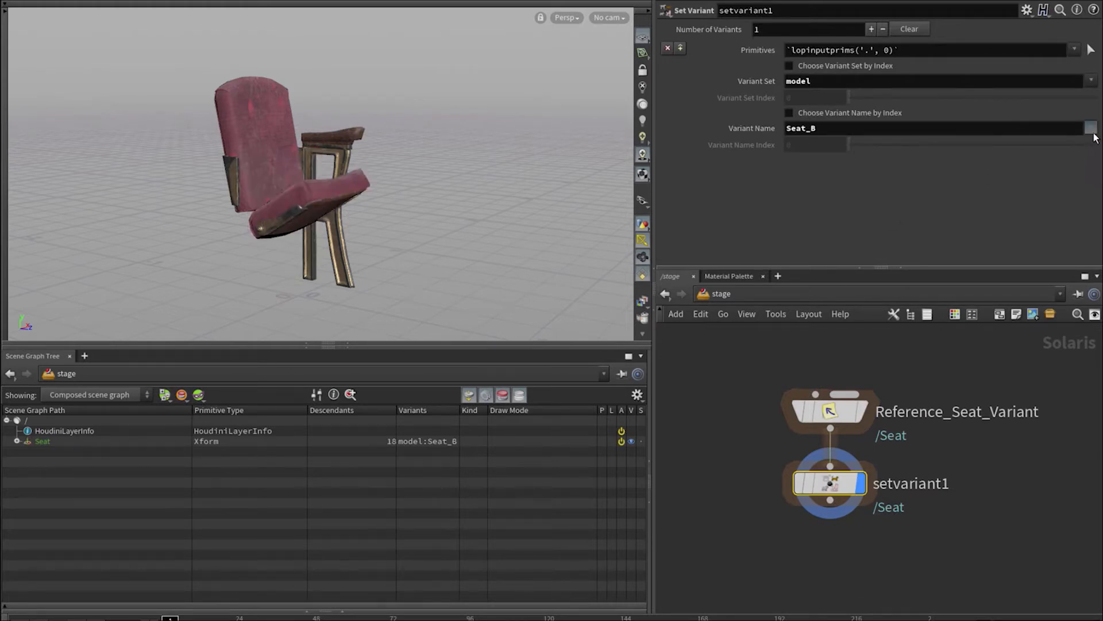
pyautogui.click(1091, 127)
pyautogui.click(1094, 235)
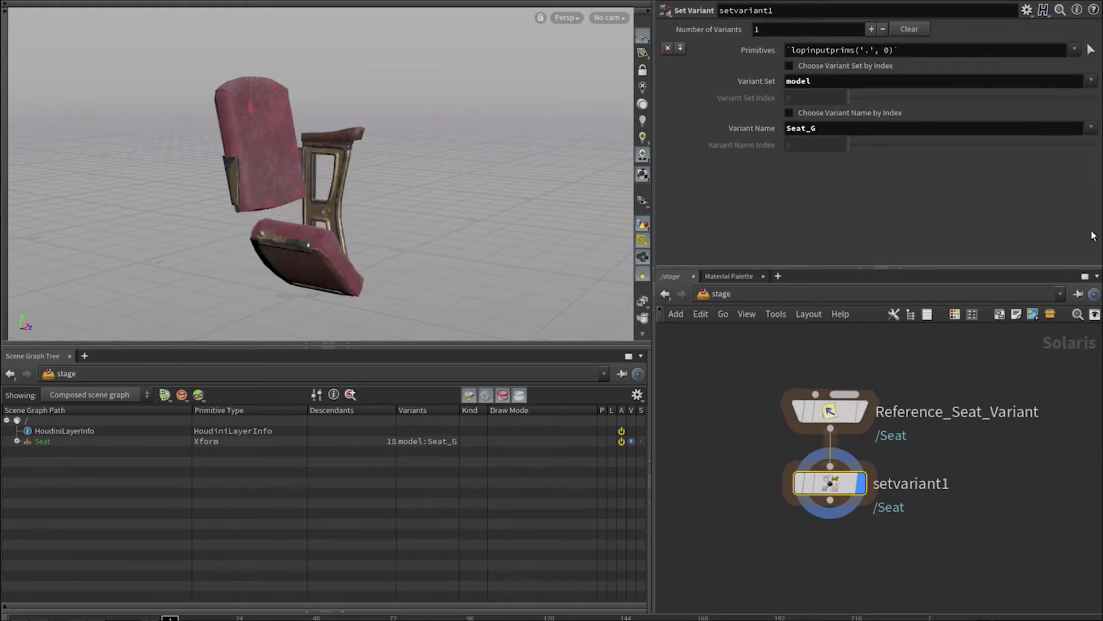
pyautogui.click(1092, 128)
pyautogui.click(1096, 259)
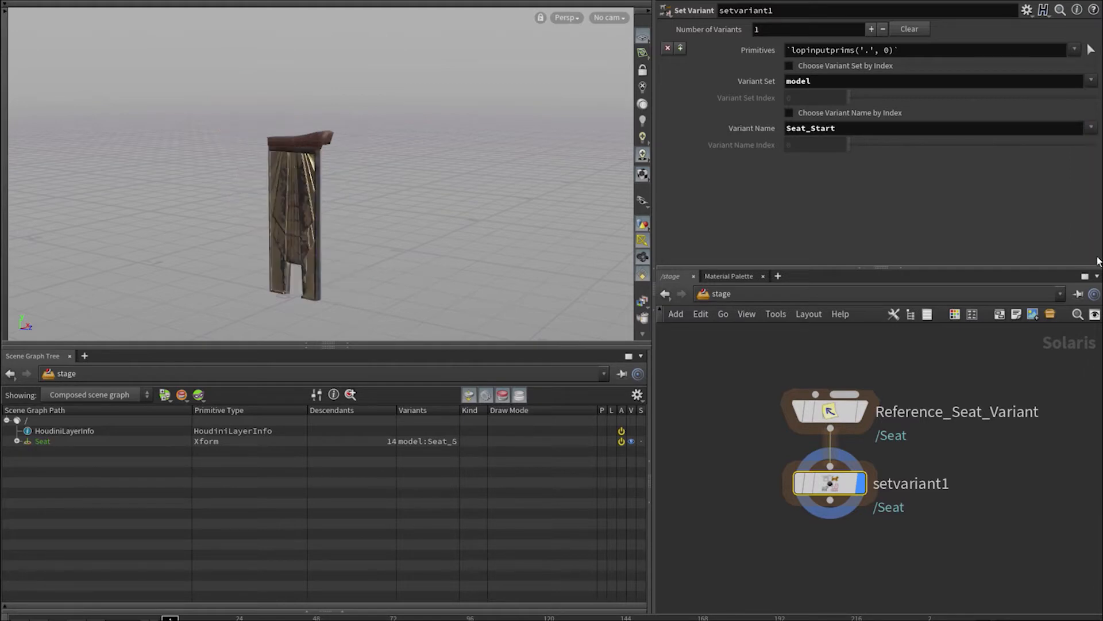
# Add an Explore Variants node below setvariant1 and set its mode to Explore Variants.
pyautogui.moveTo(1023, 548); pyautogui.dragTo(1036, 492, button='middle')
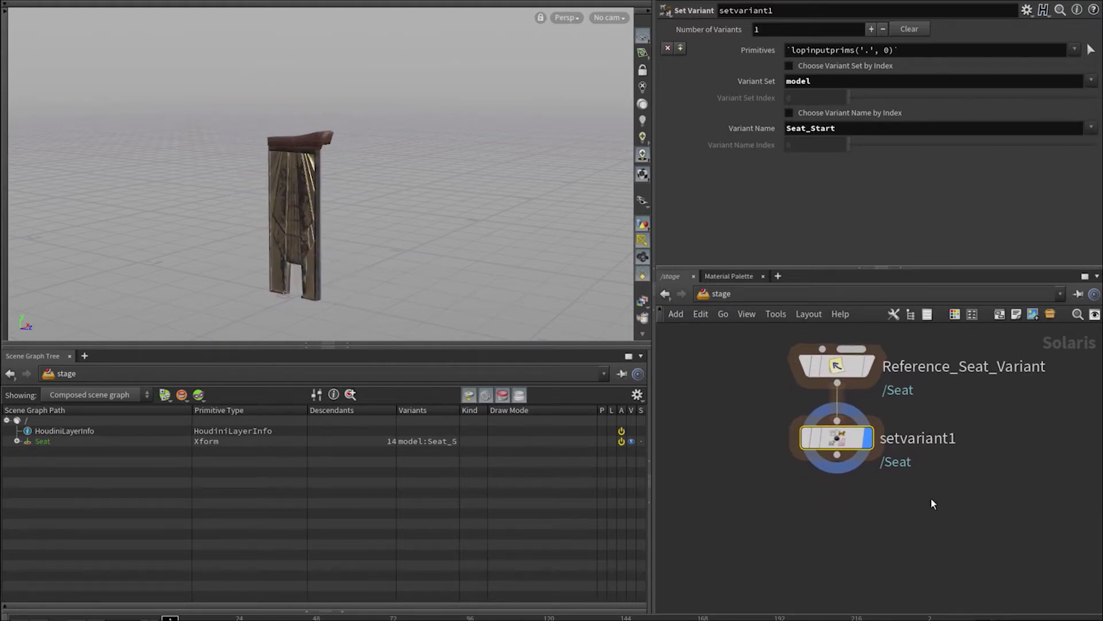
pyautogui.moveTo(837, 455); pyautogui.dragTo(829, 535)
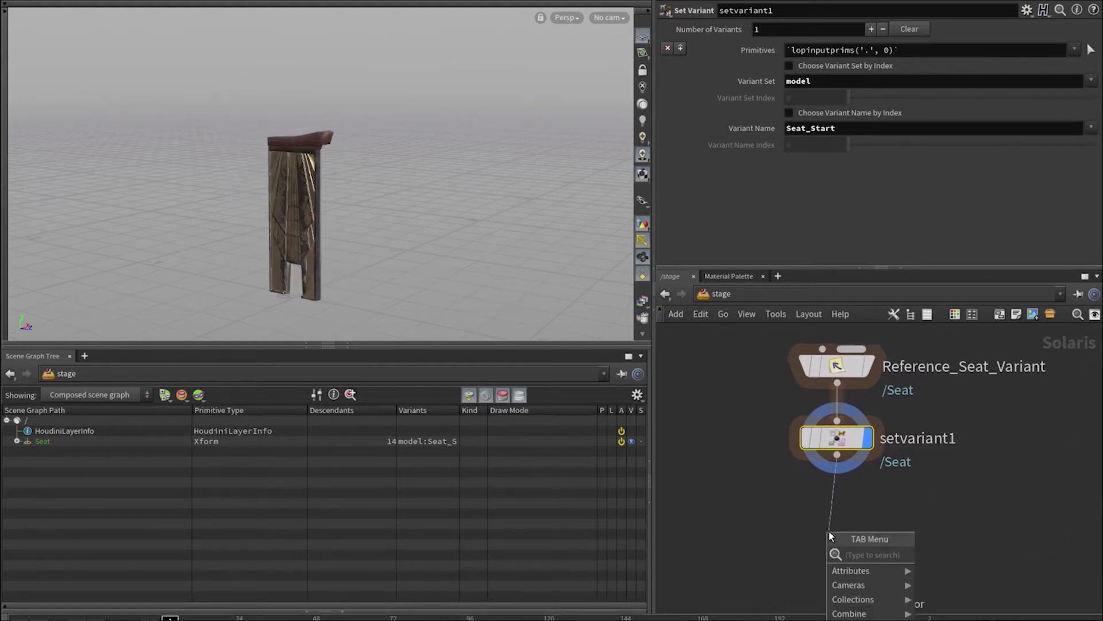
pyautogui.write('explore')
pyautogui.press('Return')
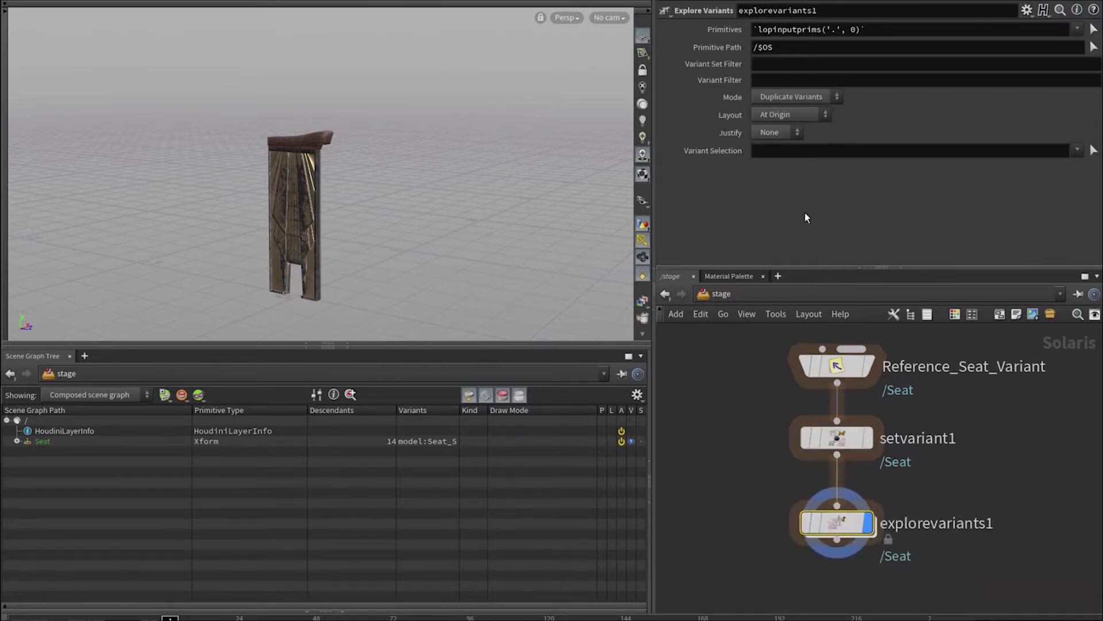
pyautogui.click(791, 101)
pyautogui.click(788, 101)
pyautogui.scroll(-8, 367, 185)
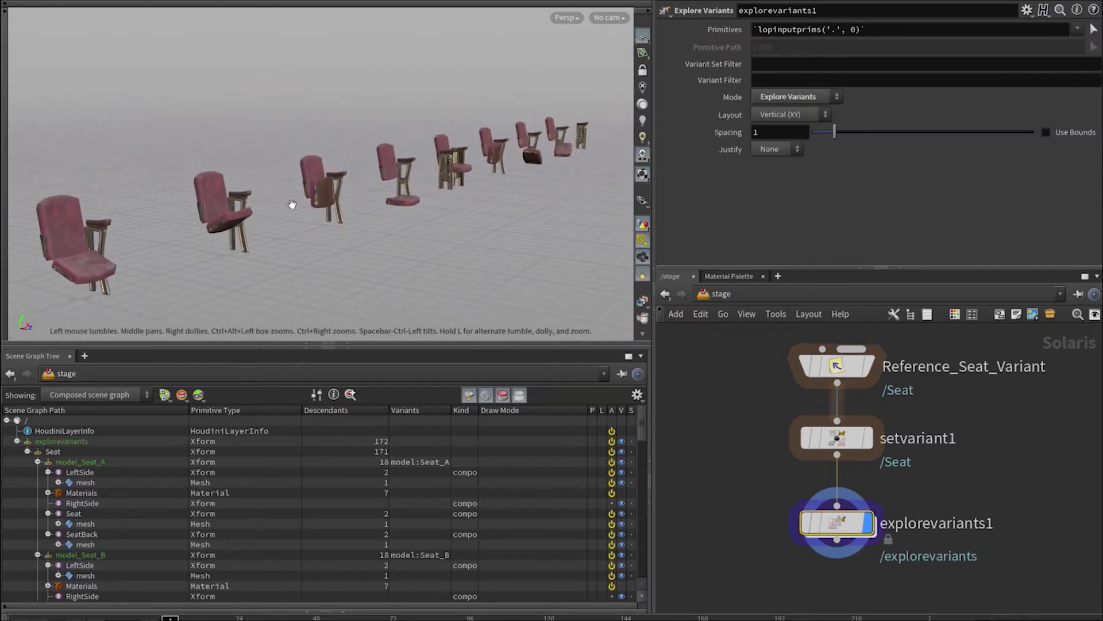
# Reduce the spacing of the laid-out seat variants to 0.44.
pyautogui.moveTo(835, 132); pyautogui.dragTo(822, 132)
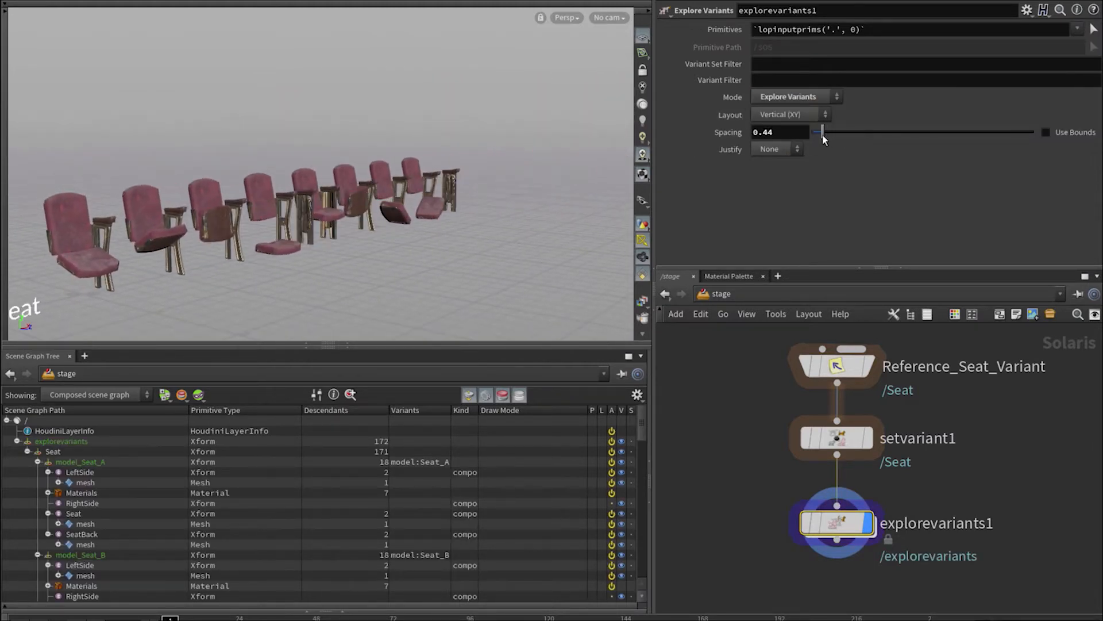
pyautogui.scroll(3, 356, 202)
pyautogui.scroll(1, 355, 202)
pyautogui.moveTo(364, 206); pyautogui.dragTo(371, 171, button='middle')
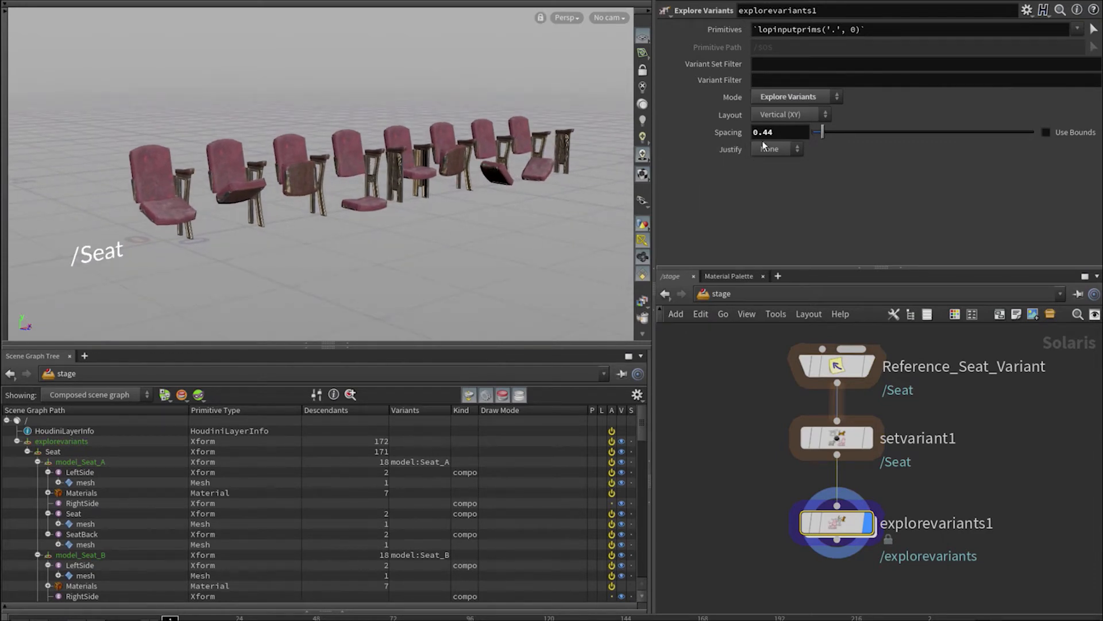
# Set explorevariants1 to Set Variants mode and pick the fourth seat in the row as the variant selection.
pyautogui.click(793, 97)
pyautogui.click(786, 142)
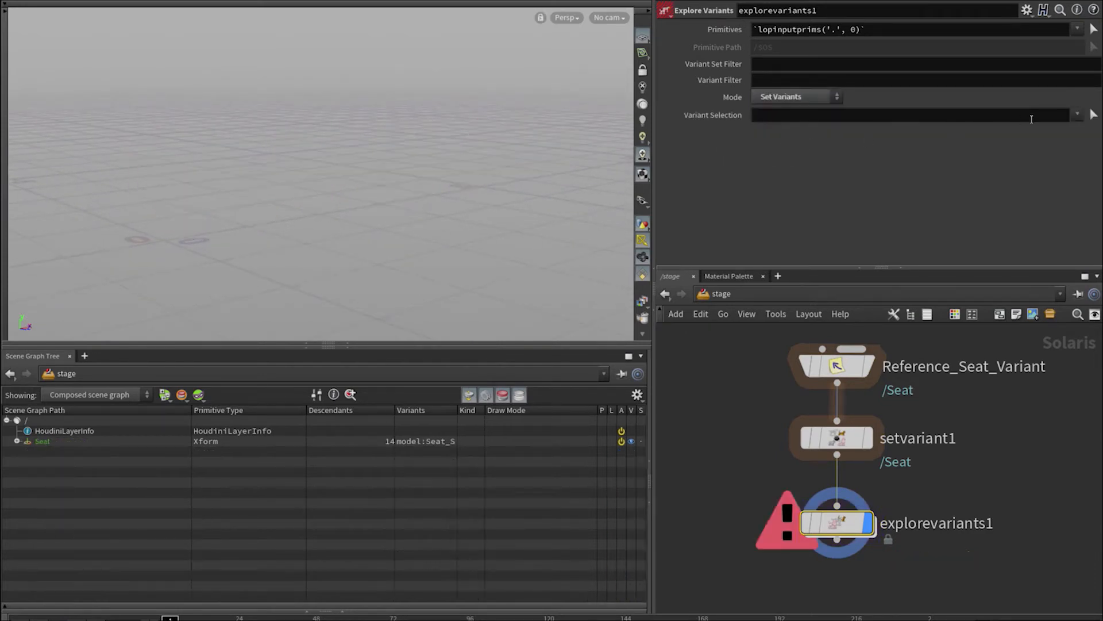
pyautogui.click(352, 150)
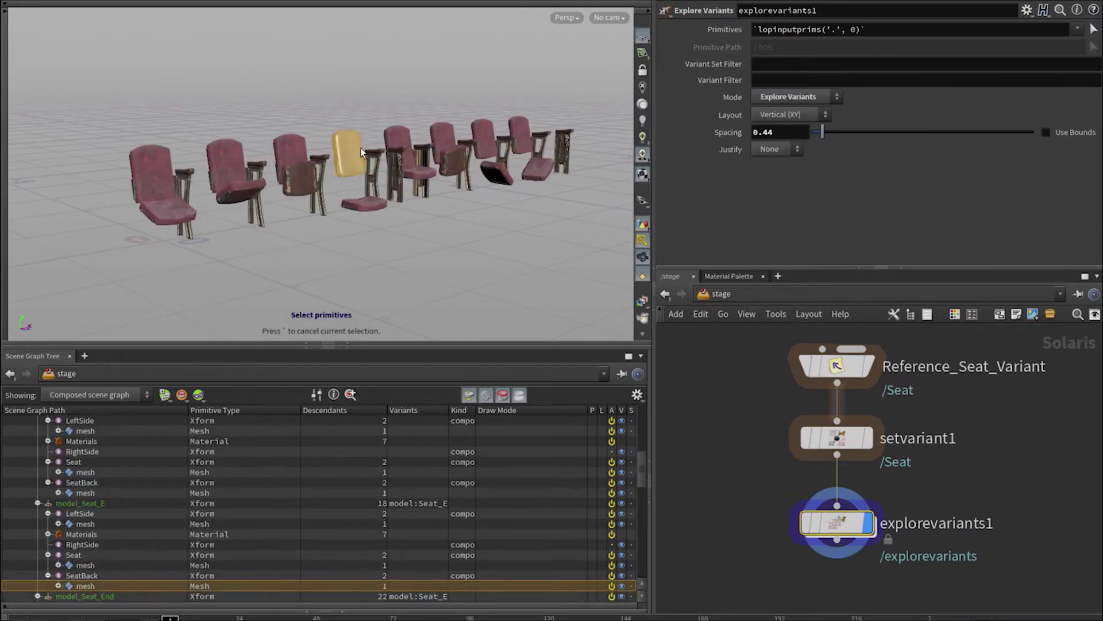
pyautogui.press('Return')
# Replace the variant selection with the Seat_Start side panel, and after that with the Seat_C seat.
pyautogui.click(1093, 117)
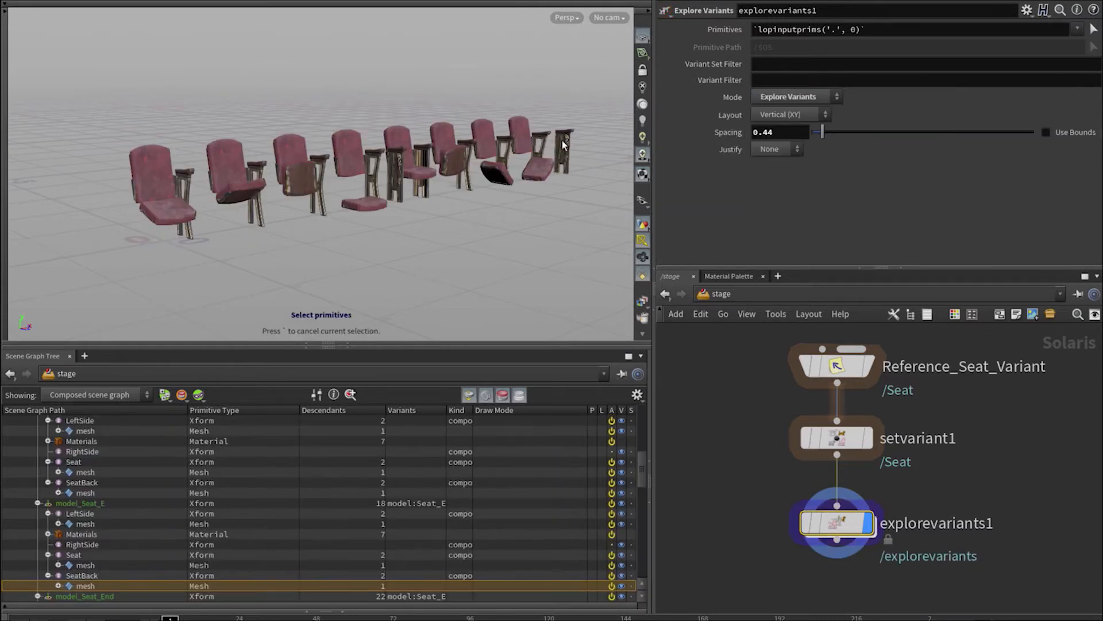
pyautogui.click(549, 139)
pyautogui.press('Return')
pyautogui.click(1092, 115)
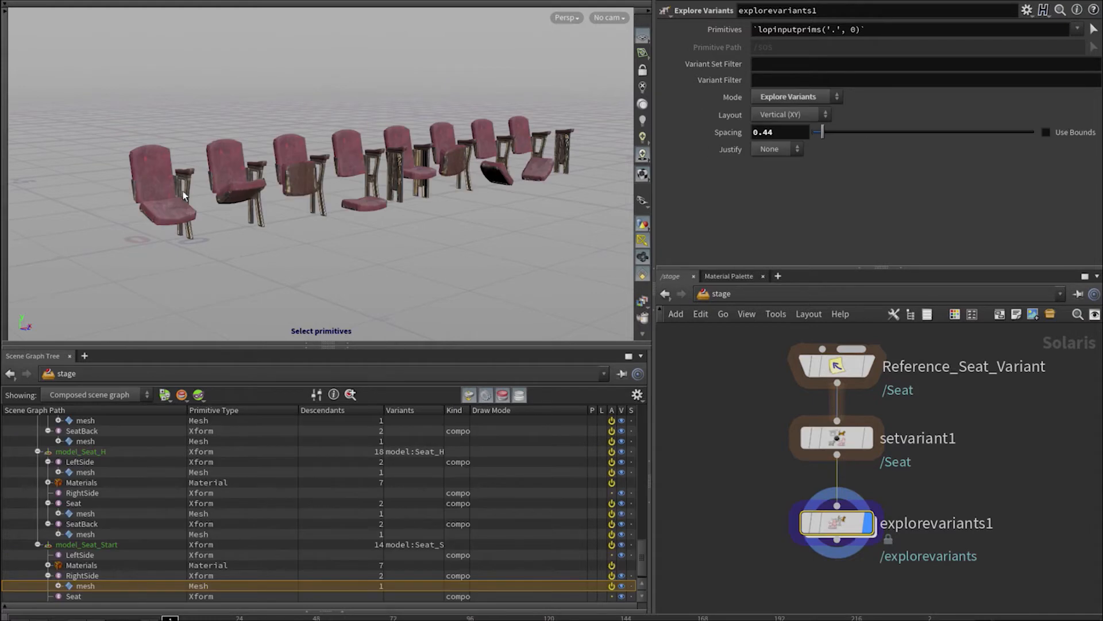
pyautogui.click(290, 165)
pyautogui.press('Return')
# Set explorevariants1 to Duplicate Variants mode and select all the seats in the row as the variant selection.
pyautogui.click(797, 96)
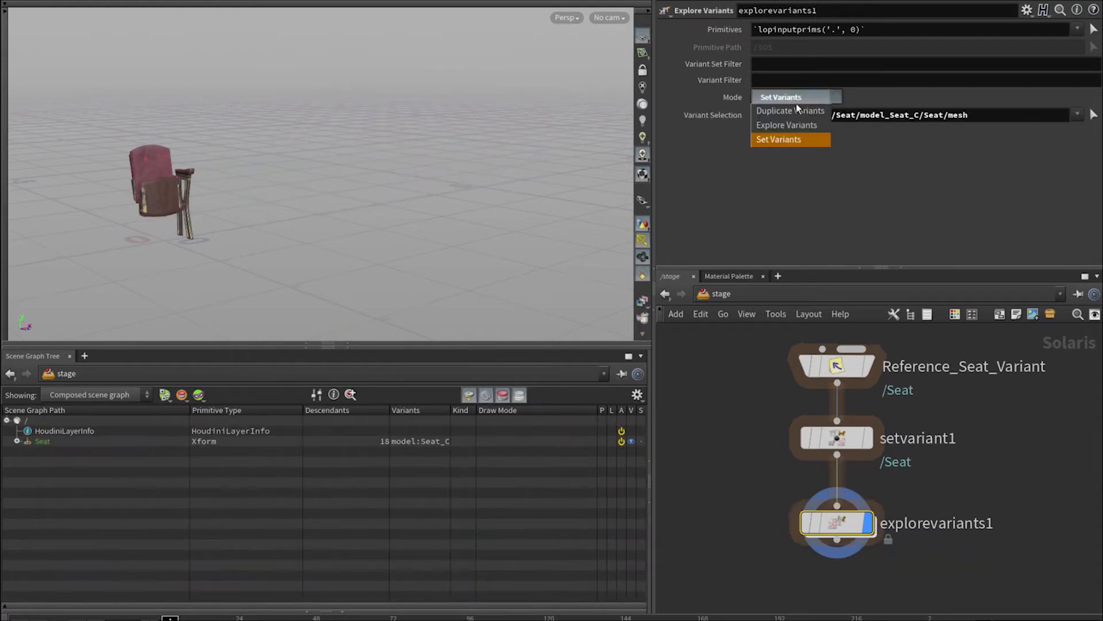
pyautogui.click(796, 109)
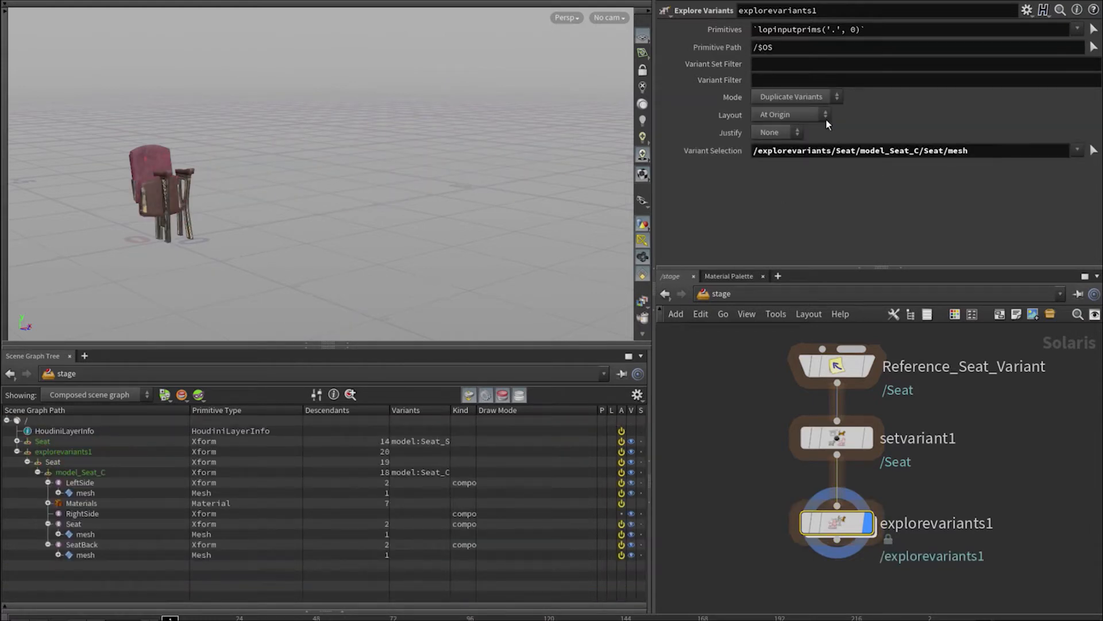
pyautogui.click(1092, 151)
pyautogui.moveTo(95, 33); pyautogui.dragTo(604, 292)
pyautogui.press('Return')
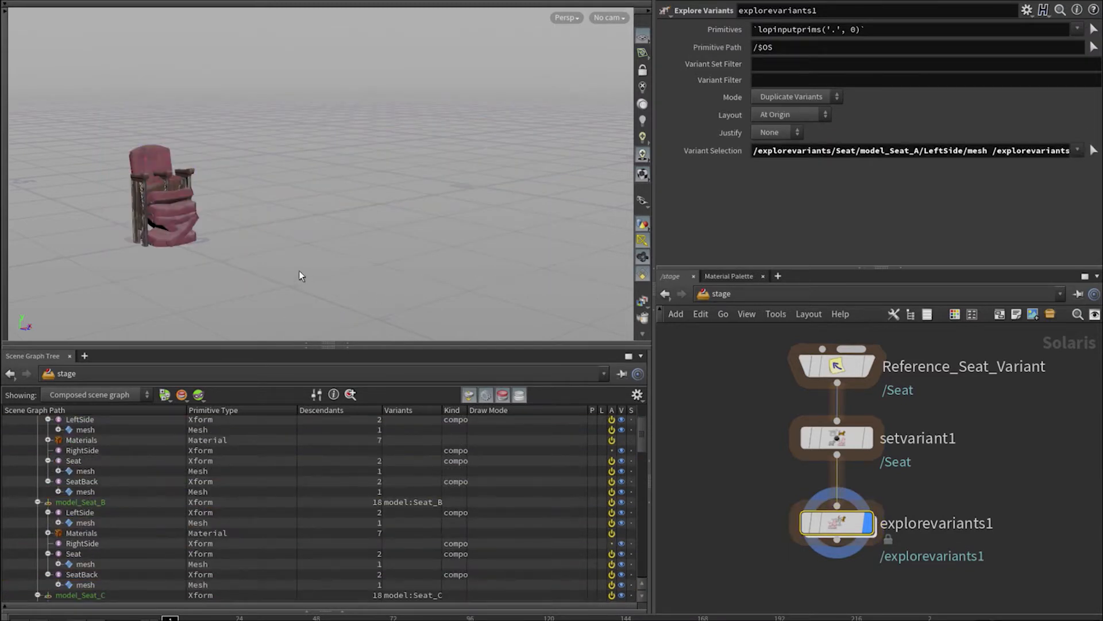
pyautogui.scroll(5, 115, 448)
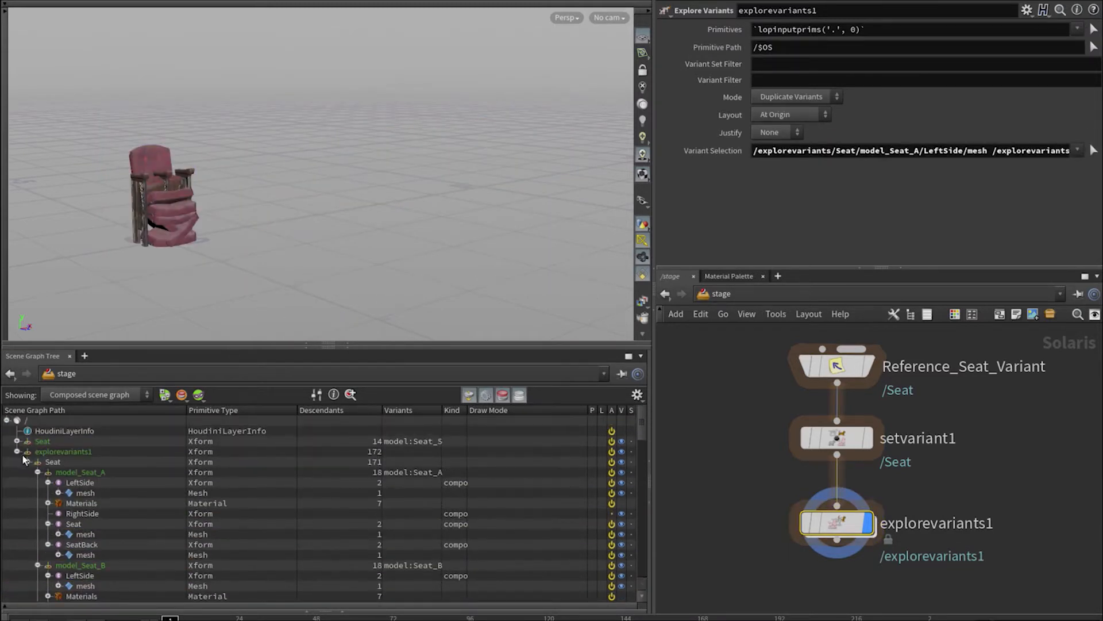
pyautogui.scroll(-5, 98, 477)
pyautogui.scroll(-15, 94, 481)
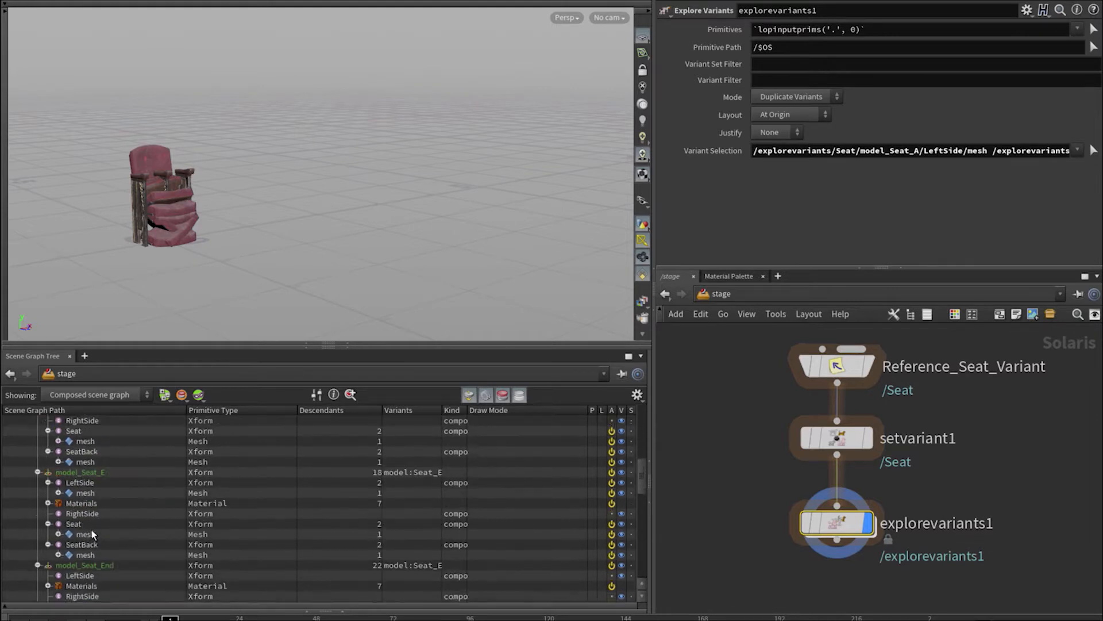
# Look through the duplicated seat variants in the scene graph tree, down to model_Seat_Start.
pyautogui.scroll(-4, 92, 548)
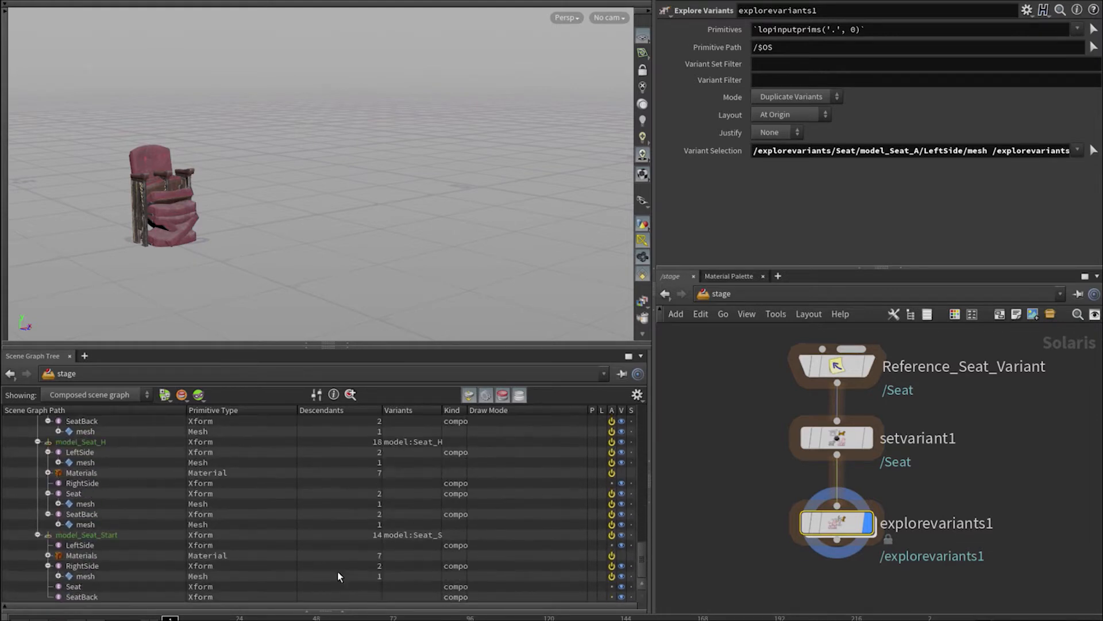
pyautogui.scroll(-5, 775, 585)
pyautogui.moveTo(775, 585); pyautogui.dragTo(917, 496, button='middle')
pyautogui.keyDown('alt'); pyautogui.moveTo(270, 138); pyautogui.dragTo(342, 153); pyautogui.keyUp('alt')
pyautogui.scroll(-5, 342, 153)
pyautogui.keyDown('alt'); pyautogui.moveTo(414, 195); pyautogui.dragTo(391, 221, button='middle'); pyautogui.keyUp('alt')
# Select addpointinstancer1 and set the seed of its random prototype index to 3.38.
pyautogui.moveTo(942, 476)
pyautogui.mouseDown()
pyautogui.moveTo(807, 538)
pyautogui.moveTo(754, 518)
pyautogui.mouseUp()
pyautogui.click(796, 528)
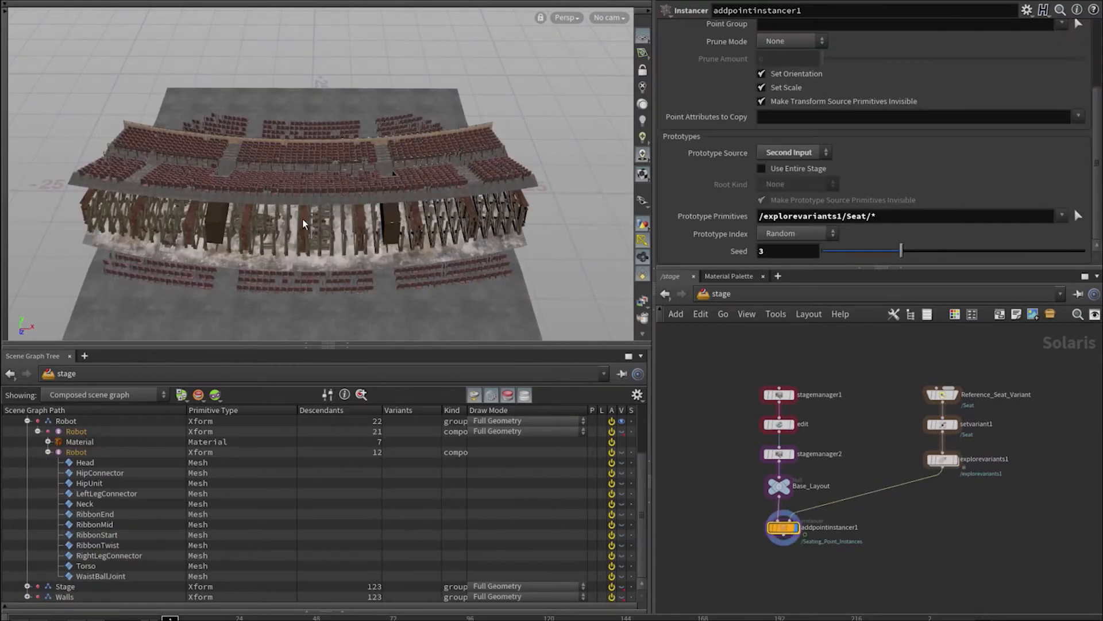
pyautogui.moveTo(304, 222)
pyautogui.keyDown('alt'); pyautogui.mouseDown()
pyautogui.moveTo(547, 241)
pyautogui.moveTo(443, 245)
pyautogui.mouseUp(); pyautogui.keyUp('alt')
pyautogui.keyDown('alt'); pyautogui.moveTo(327, 322); pyautogui.dragTo(307, 233, button='middle'); pyautogui.keyUp('alt')
pyautogui.keyDown('alt'); pyautogui.moveTo(321, 277); pyautogui.dragTo(562, 153); pyautogui.keyUp('alt')
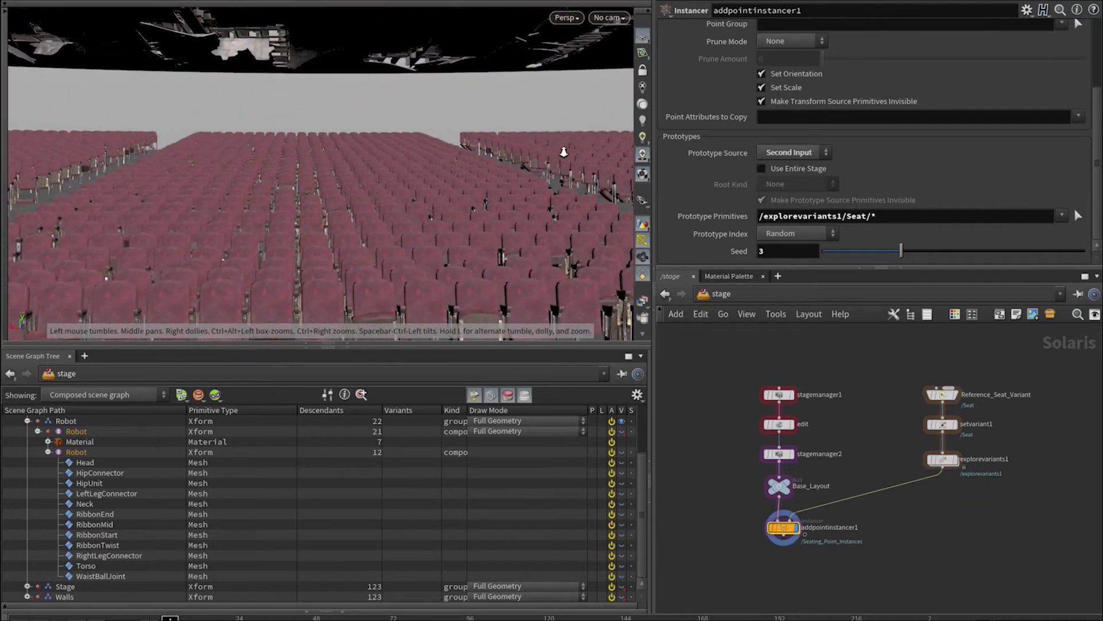
pyautogui.moveTo(901, 251)
pyautogui.mouseDown()
pyautogui.moveTo(820, 251)
pyautogui.moveTo(911, 251)
pyautogui.mouseUp()
pyautogui.keyDown('alt'); pyautogui.moveTo(328, 190); pyautogui.dragTo(368, 75, button='right'); pyautogui.keyUp('alt')
pyautogui.keyDown('alt'); pyautogui.moveTo(368, 74); pyautogui.dragTo(330, 234); pyautogui.keyUp('alt')
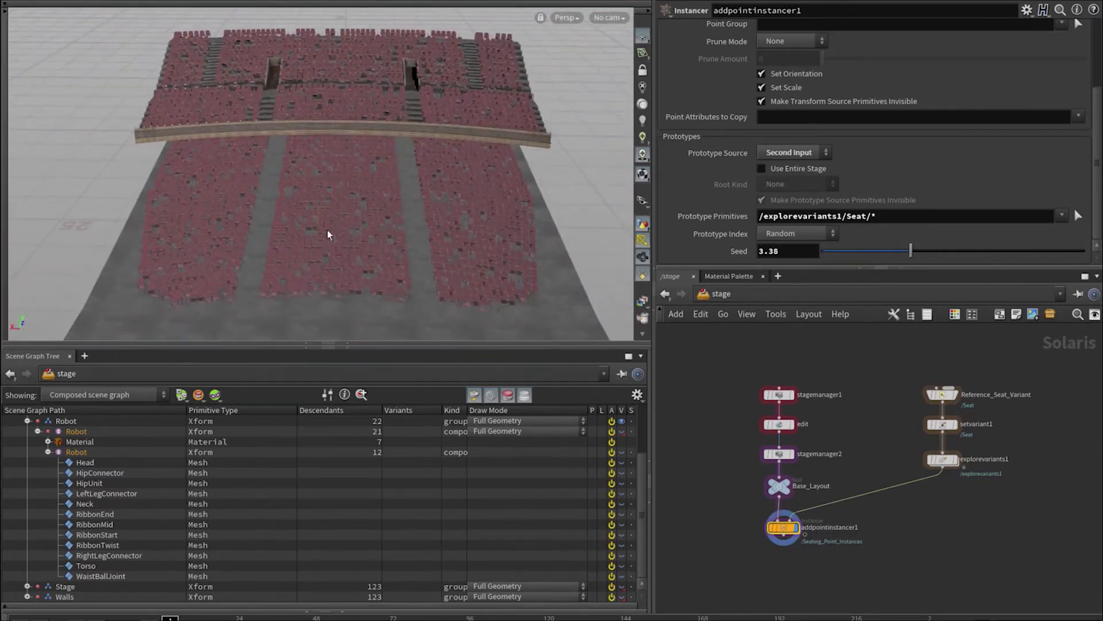
# Collapse the Robot branch and expand the Prototypes under Seating_Point_Instances in the scene graph tree.
pyautogui.click(27, 421)
pyautogui.click(16, 441)
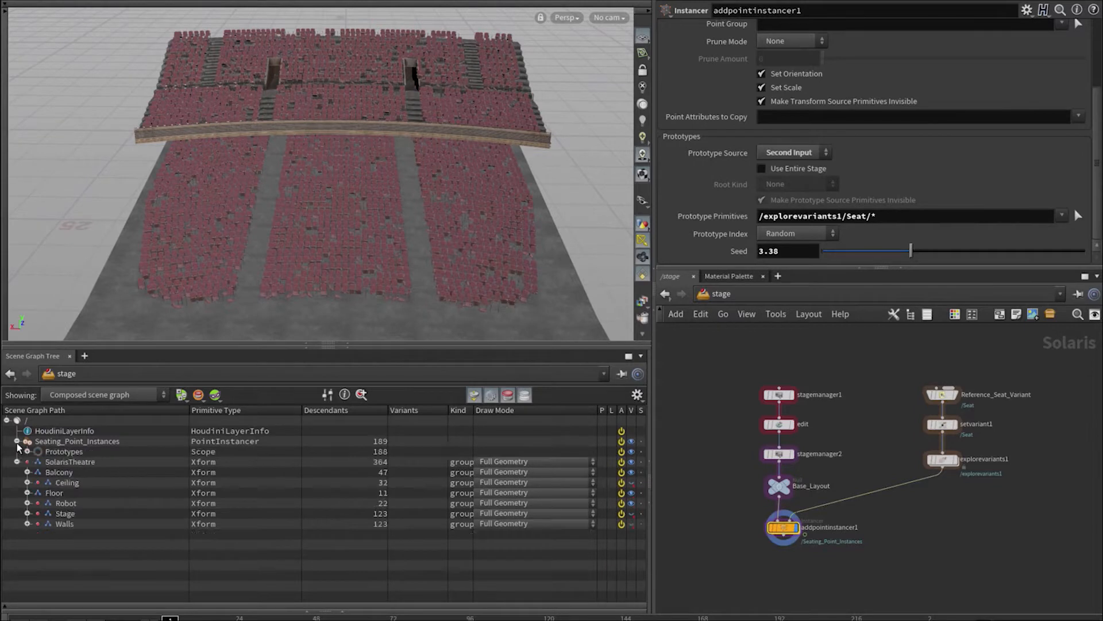
pyautogui.click(27, 451)
pyautogui.click(37, 471)
pyautogui.click(48, 482)
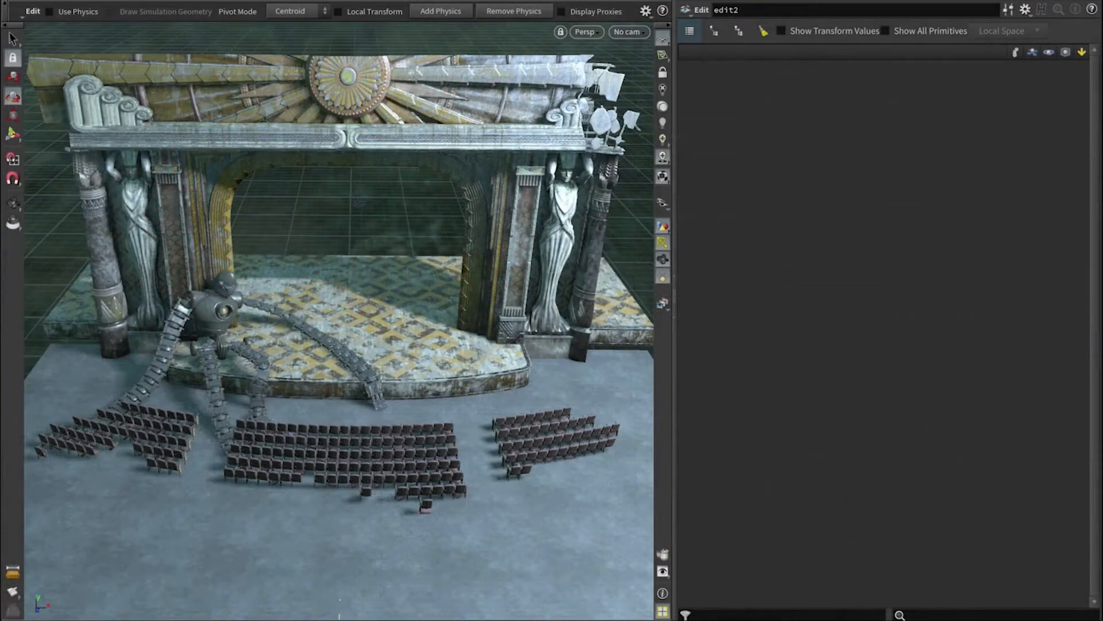
# Select both front sculptures for editing in edit2, move them forward together, and then turn and place each one on the stage.
pyautogui.press('s')
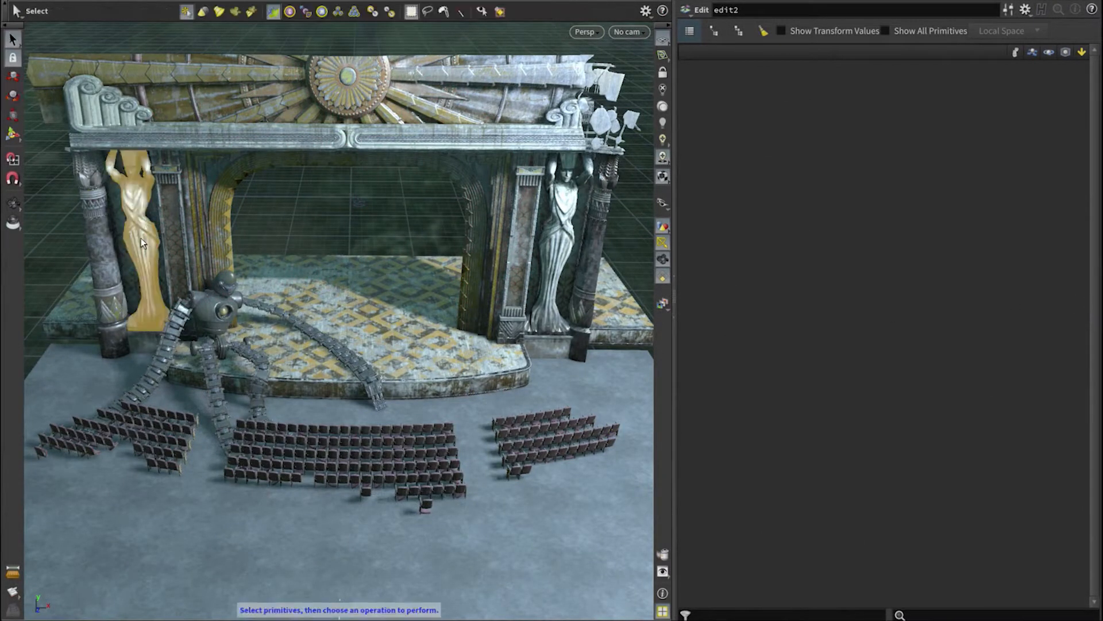
pyautogui.keyDown('shift'); pyautogui.click(562, 236); pyautogui.keyUp('shift')
pyautogui.press('Return')
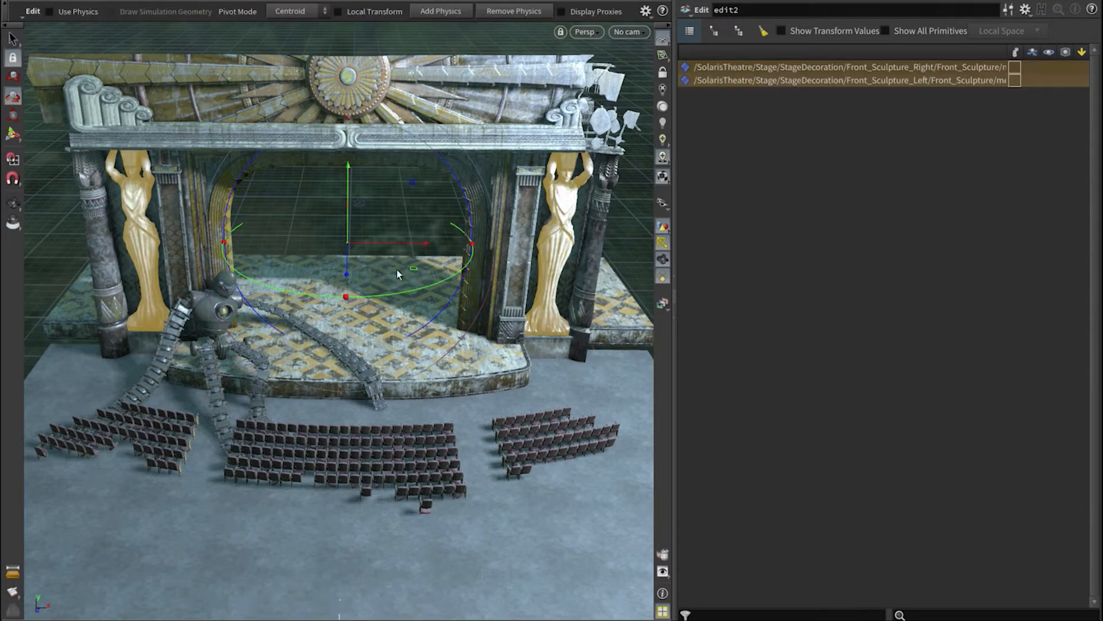
pyautogui.moveTo(349, 274); pyautogui.dragTo(347, 330)
pyautogui.click(132, 320)
pyautogui.moveTo(173, 293)
pyautogui.mouseDown()
pyautogui.moveTo(424, 327)
pyautogui.moveTo(316, 344)
pyautogui.moveTo(209, 343)
pyautogui.mouseUp()
pyautogui.click(581, 308)
pyautogui.moveTo(542, 326)
pyautogui.mouseDown()
pyautogui.moveTo(461, 349)
pyautogui.moveTo(604, 274)
pyautogui.moveTo(587, 278)
pyautogui.mouseUp()
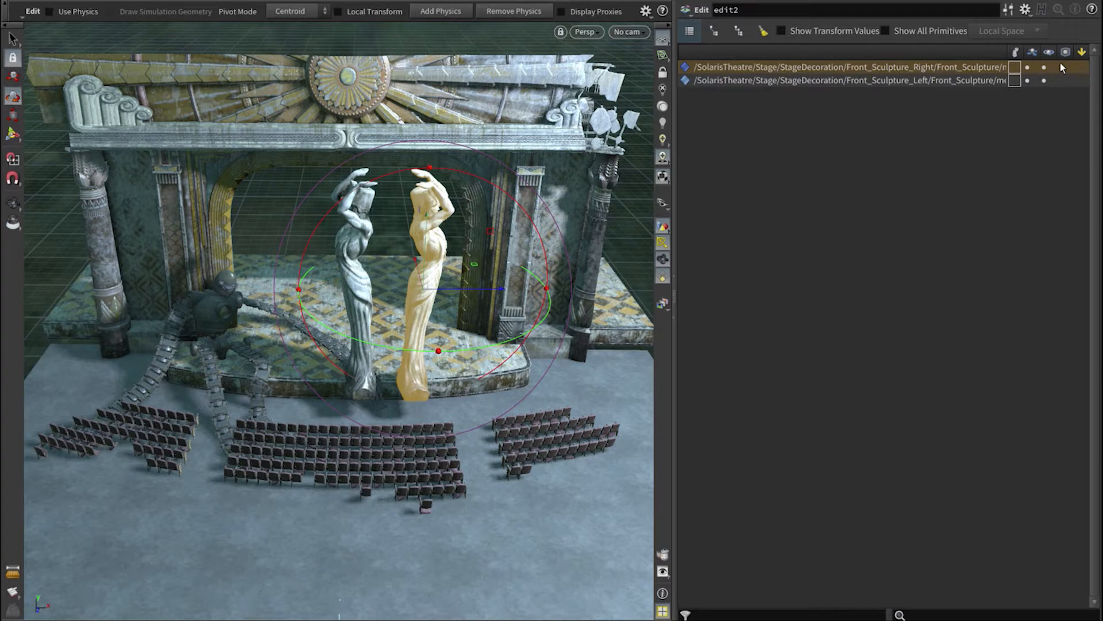
# Show the transform values in edit2 and reset the transforms of both front sculptures.
pyautogui.click(843, 32)
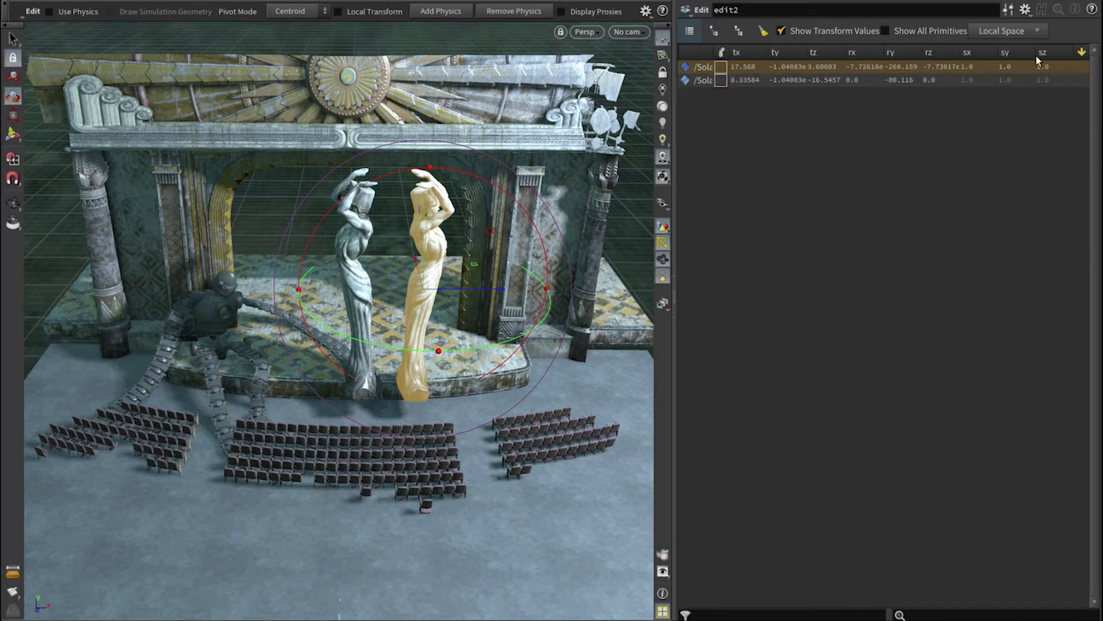
pyautogui.click(1083, 67)
pyautogui.click(1083, 67)
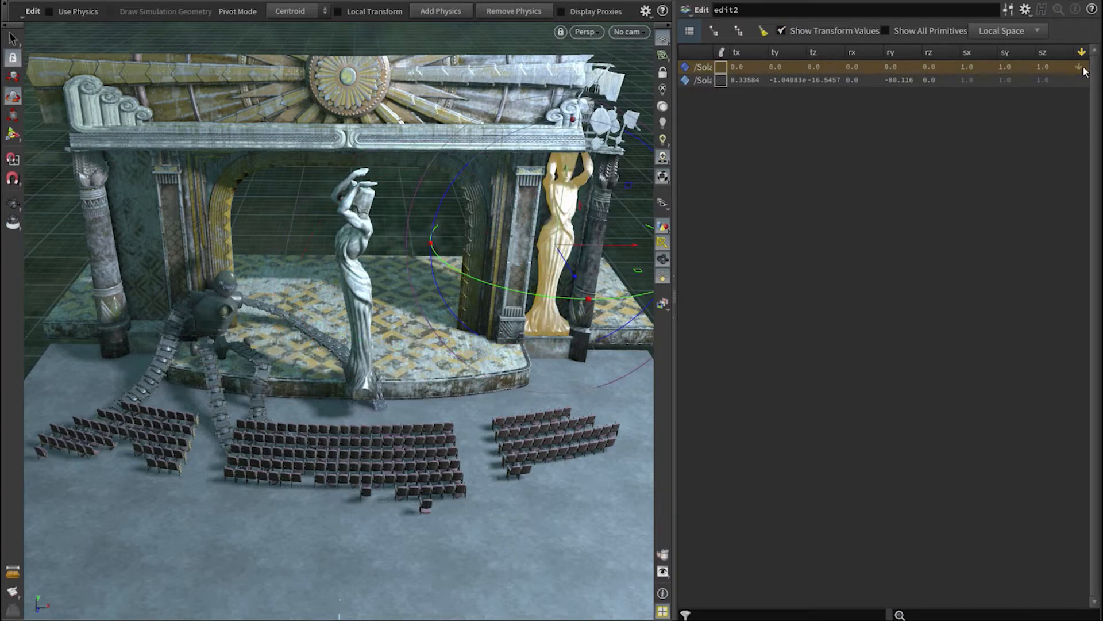
pyautogui.click(1080, 80)
pyautogui.click(1079, 69)
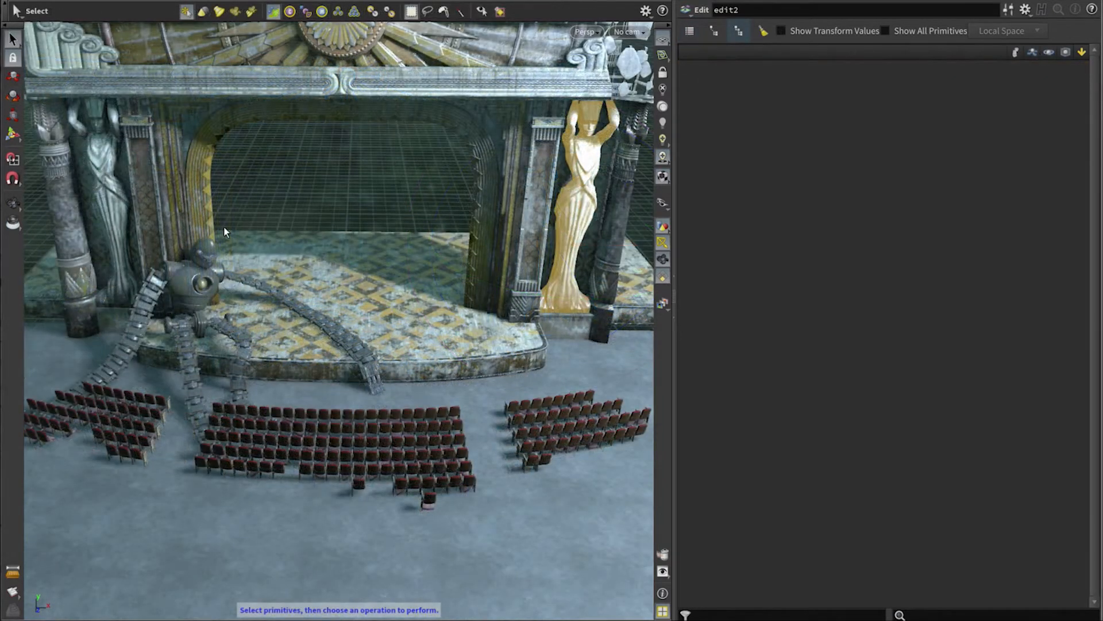
# Edit both front sculptures as a selection, add the stage floor to it, and clear the selection.
pyautogui.keyDown('shift'); pyautogui.click(119, 214); pyautogui.keyUp('shift')
pyautogui.press('t')
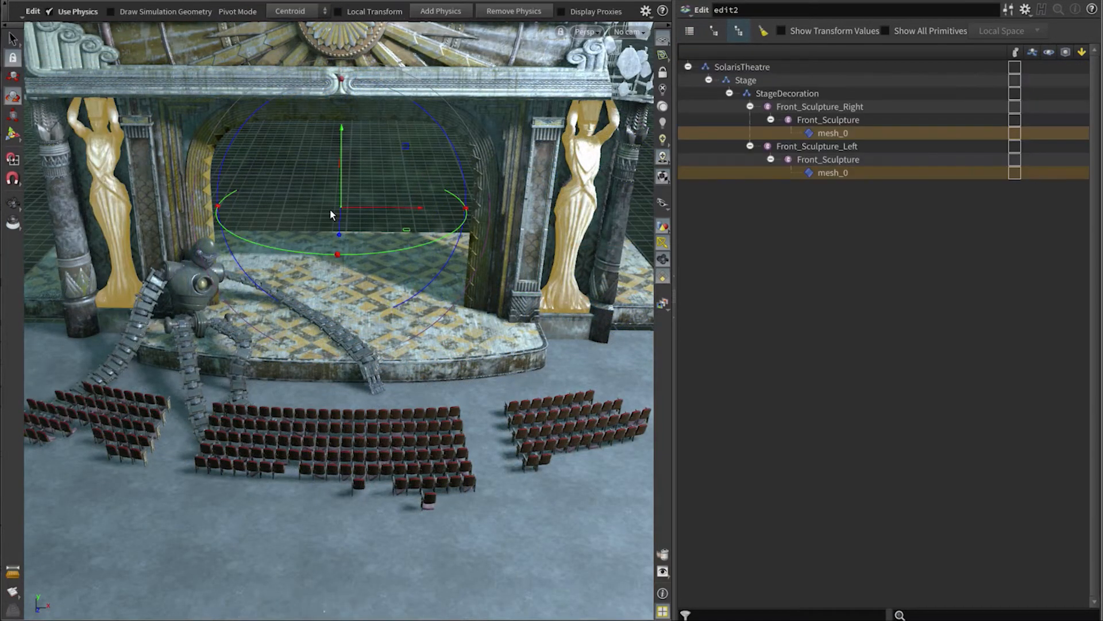
pyautogui.press('s')
pyautogui.keyDown('shift'); pyautogui.click(376, 287); pyautogui.keyUp('shift')
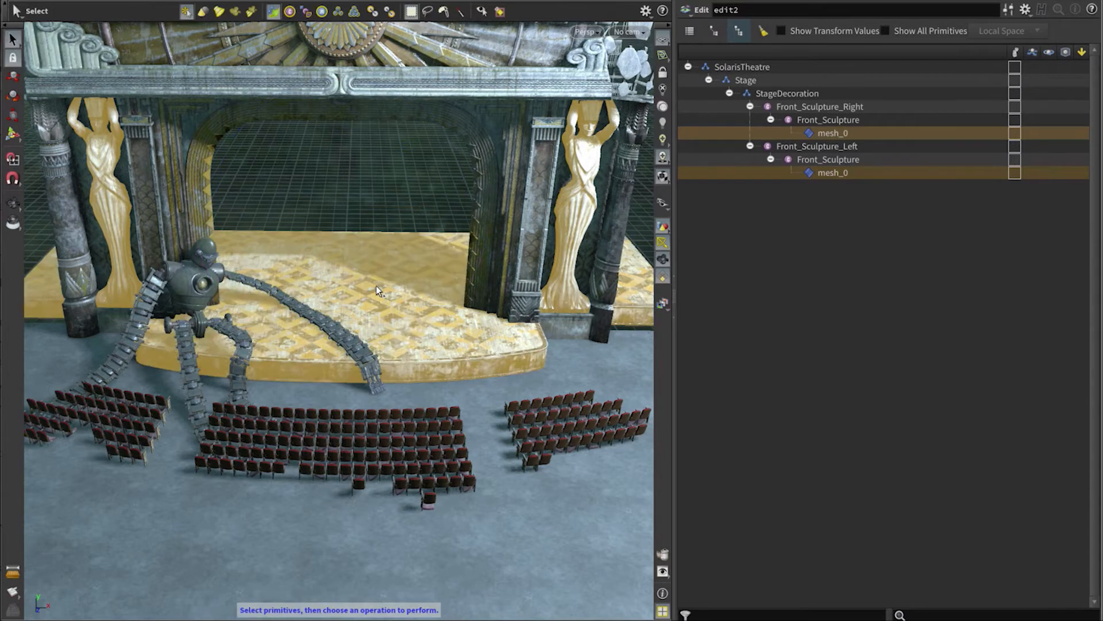
pyautogui.press('t')
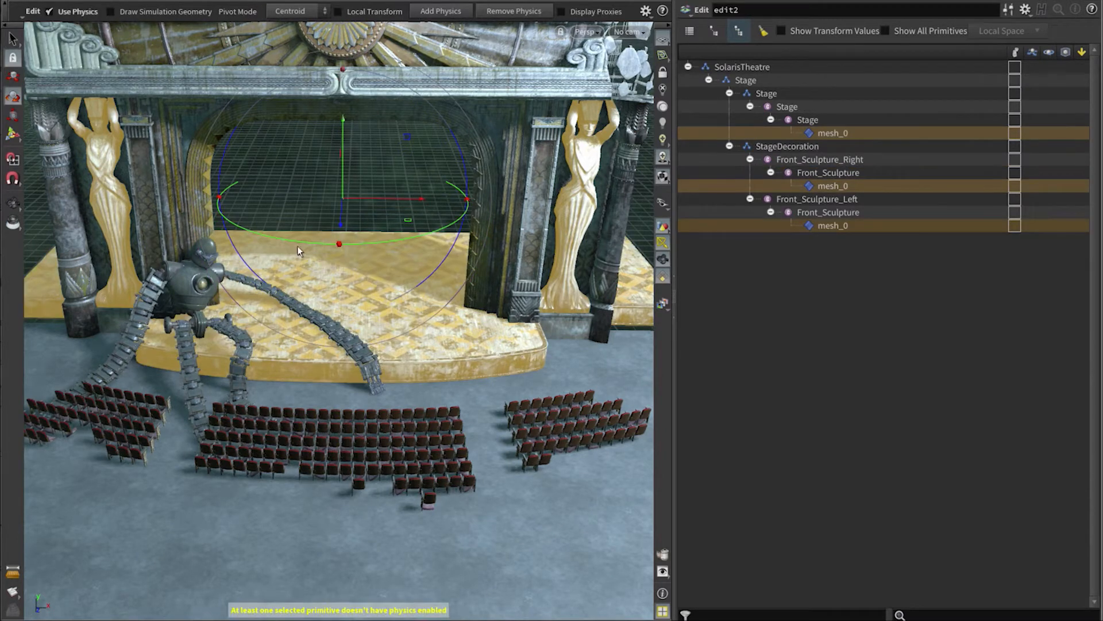
pyautogui.press('s')
pyautogui.click(316, 203)
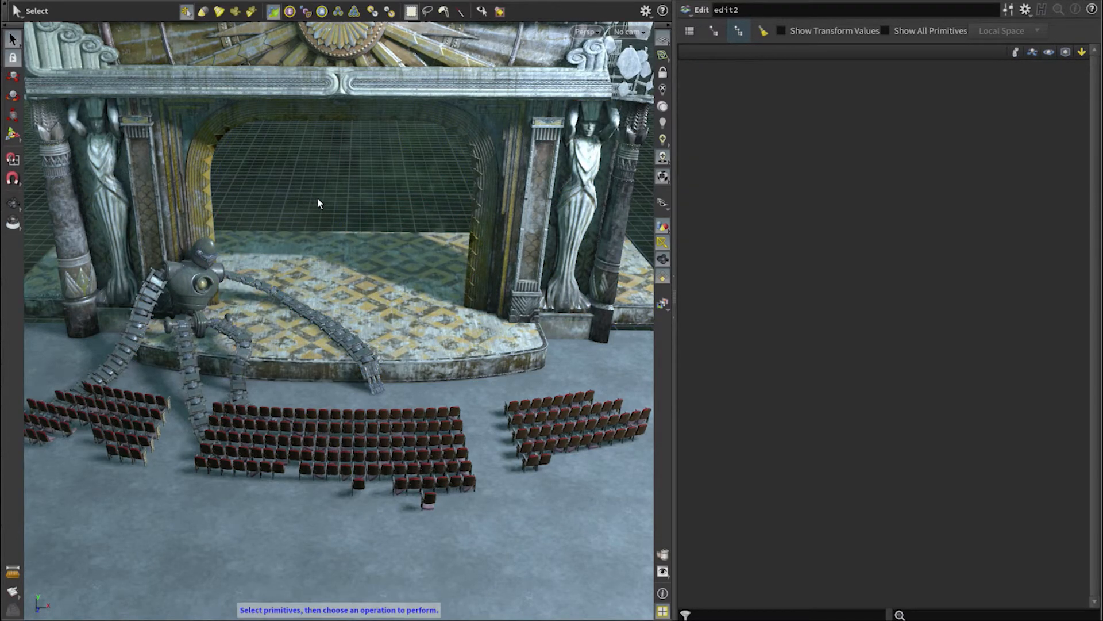
pyautogui.press('t')
# Show all primitives in edit2 and enable physics on Floor, Stage, Robot and Seating_Instanceable_Refs.
pyautogui.click(885, 31)
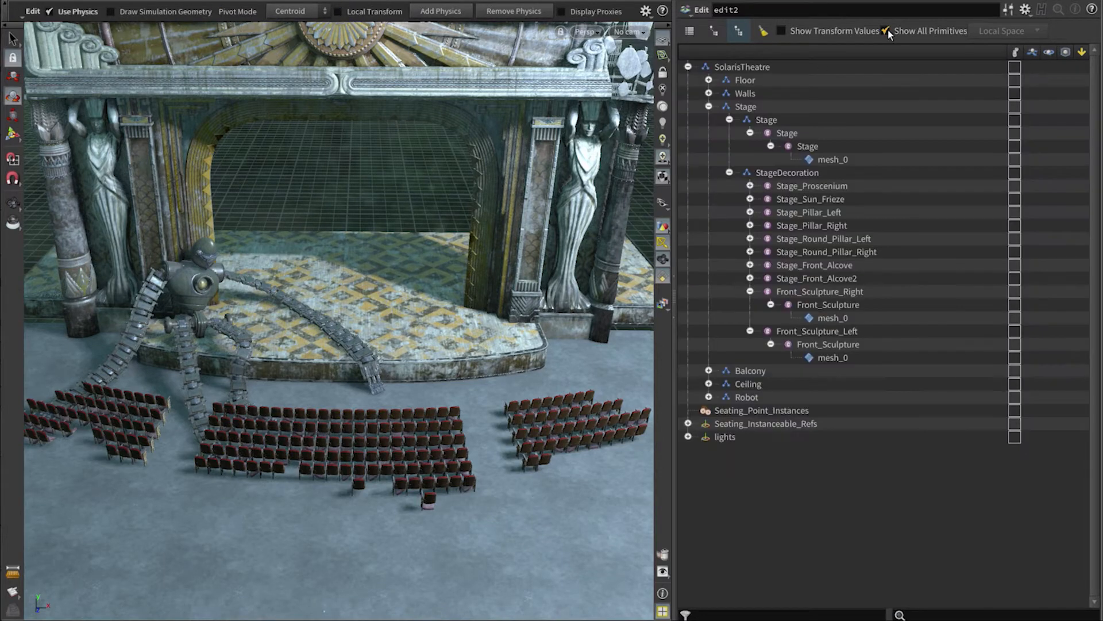
pyautogui.click(709, 107)
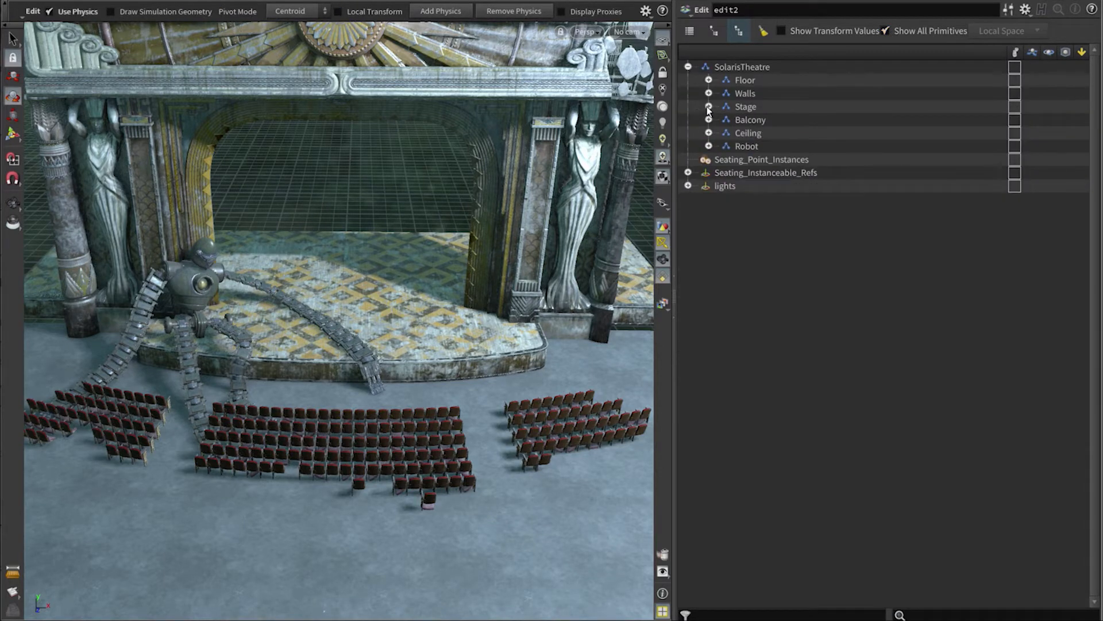
pyautogui.click(746, 82)
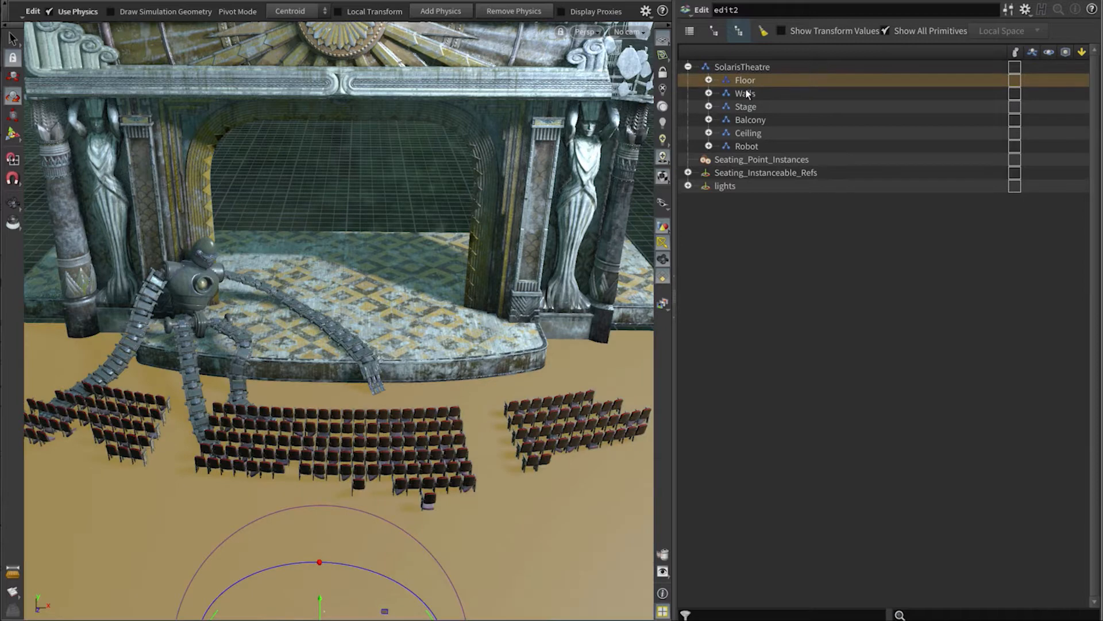
pyautogui.keyDown('ctrl'); pyautogui.click(746, 106); pyautogui.keyUp('ctrl')
pyautogui.keyDown('ctrl'); pyautogui.click(747, 147); pyautogui.keyUp('ctrl')
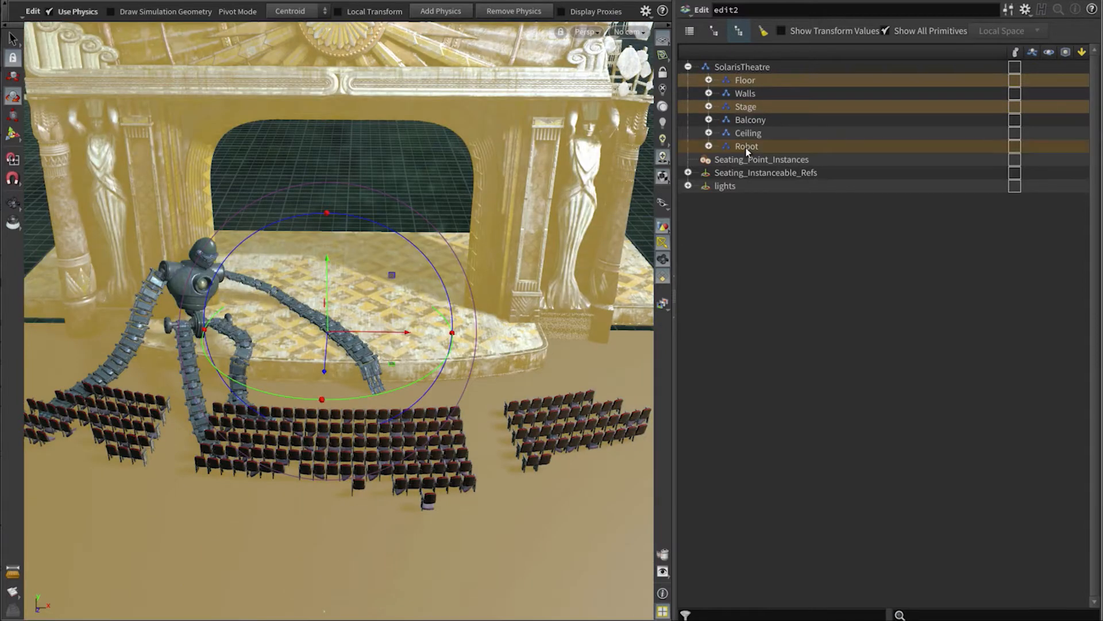
pyautogui.keyDown('ctrl'); pyautogui.click(747, 175); pyautogui.keyUp('ctrl')
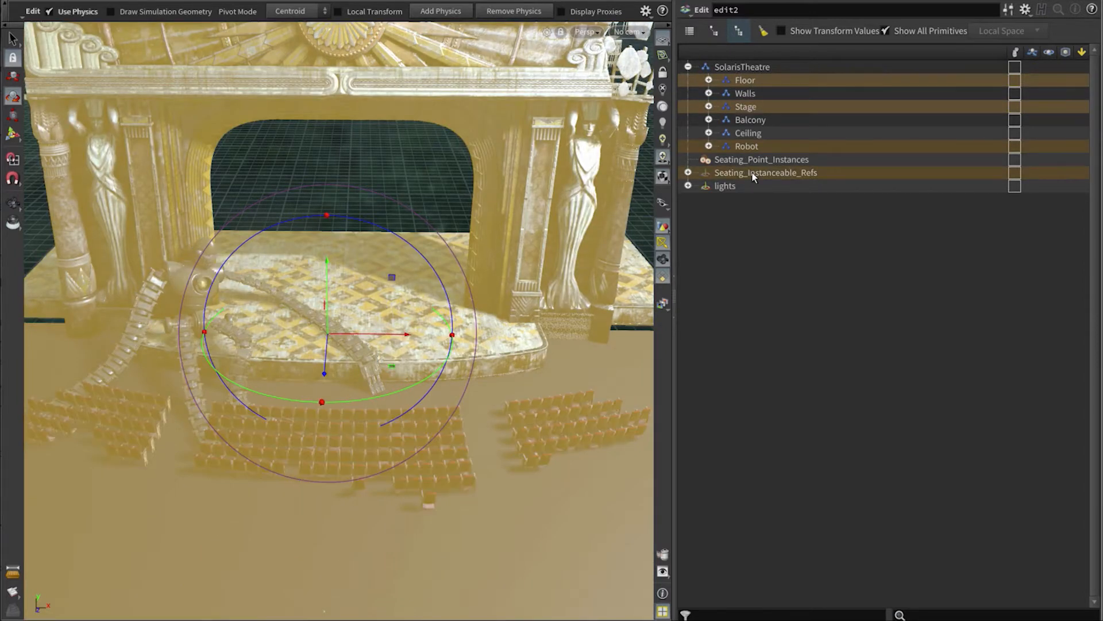
pyautogui.click(1014, 173)
# Select the right half of the three seat rows nearest the stage in the centre block for editing.
pyautogui.press('s')
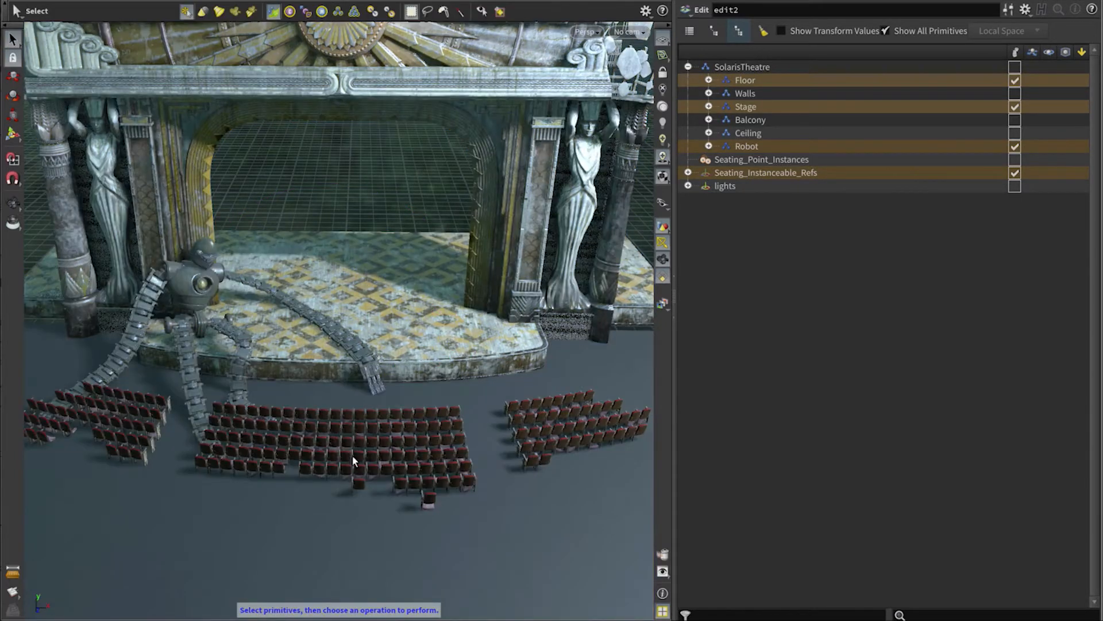
pyautogui.keyDown('alt'); pyautogui.moveTo(352, 457); pyautogui.dragTo(352, 471); pyautogui.keyUp('alt')
pyautogui.keyDown('alt'); pyautogui.moveTo(352, 470); pyautogui.dragTo(339, 391, button='right'); pyautogui.keyUp('alt')
pyautogui.keyDown('alt'); pyautogui.moveTo(340, 391); pyautogui.dragTo(331, 401); pyautogui.keyUp('alt')
pyautogui.moveTo(278, 351); pyautogui.dragTo(475, 470)
pyautogui.press('Return')
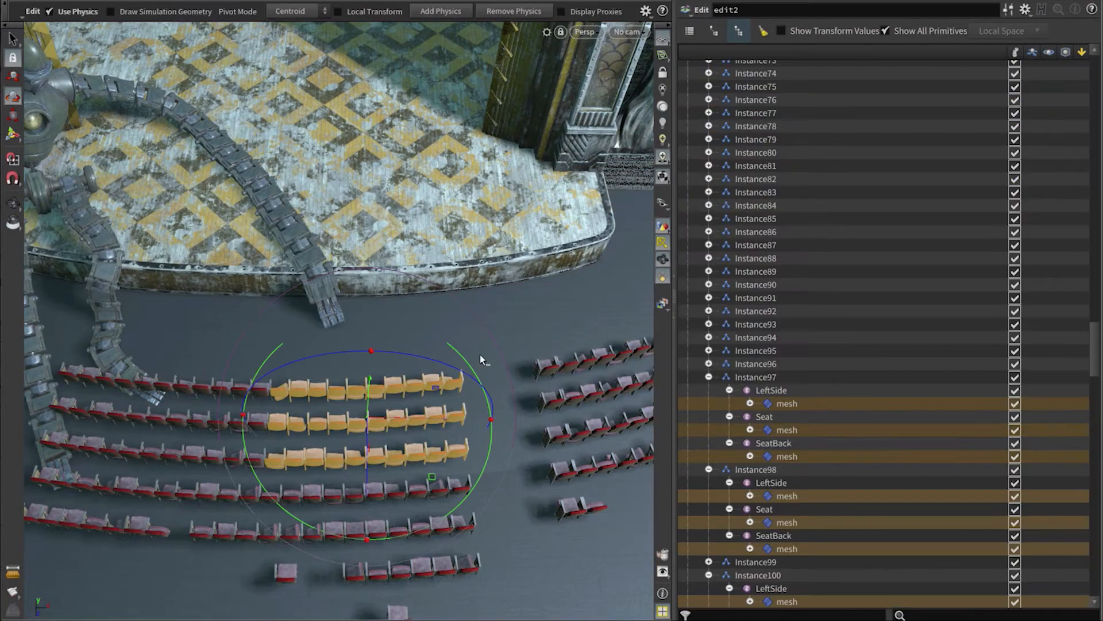
# Hide the selection highlight and push the selected seats with physics into a pile against the stage front.
pyautogui.click(662, 278)
pyautogui.keyDown('alt'); pyautogui.moveTo(467, 391); pyautogui.dragTo(333, 353); pyautogui.keyUp('alt')
pyautogui.keyDown('alt'); pyautogui.moveTo(333, 354); pyautogui.dragTo(341, 325, button='right'); pyautogui.keyUp('alt')
pyautogui.keyDown('alt'); pyautogui.moveTo(341, 325); pyautogui.dragTo(333, 326, button='middle'); pyautogui.keyUp('alt')
pyautogui.moveTo(456, 419); pyautogui.dragTo(690, 459, button='middle')
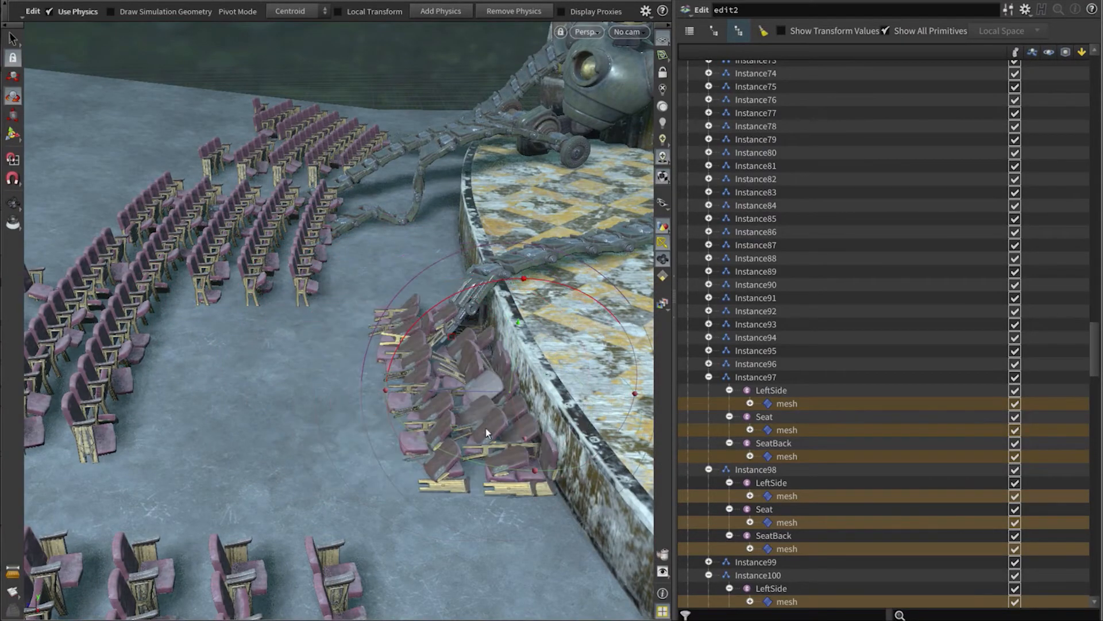
# Shift the piled seats along the stage edge with physics so the pieces scatter further around the robot's hand.
pyautogui.keyDown('alt'); pyautogui.moveTo(425, 422); pyautogui.dragTo(512, 463); pyautogui.keyUp('alt')
pyautogui.keyDown('alt'); pyautogui.moveTo(512, 464); pyautogui.dragTo(488, 385, button='right'); pyautogui.keyUp('alt')
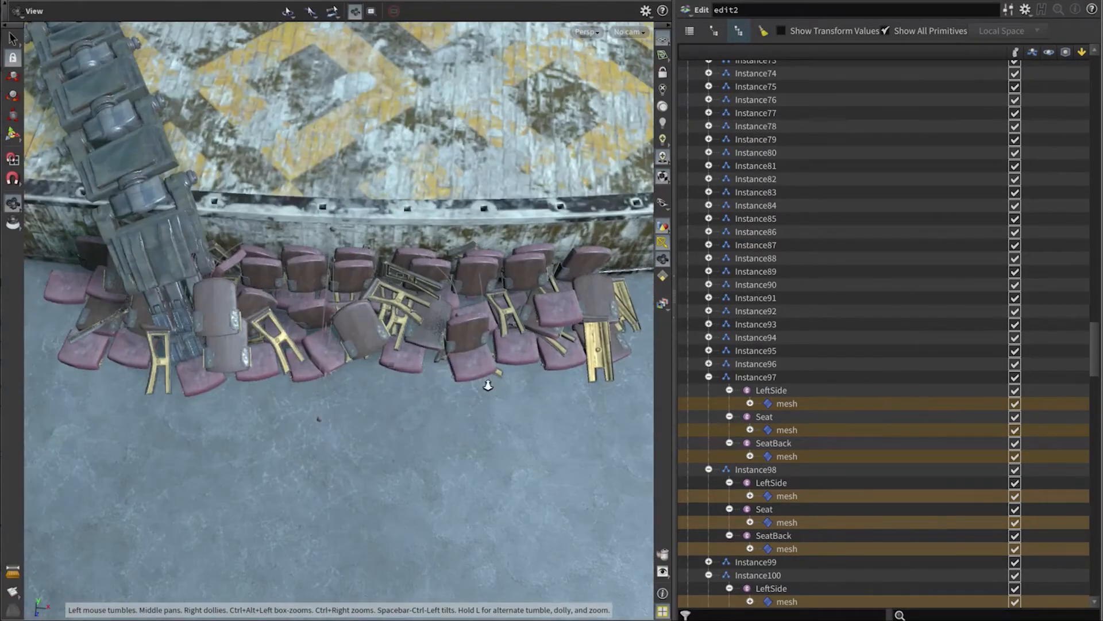
pyautogui.moveTo(549, 325); pyautogui.dragTo(305, 433, button='middle')
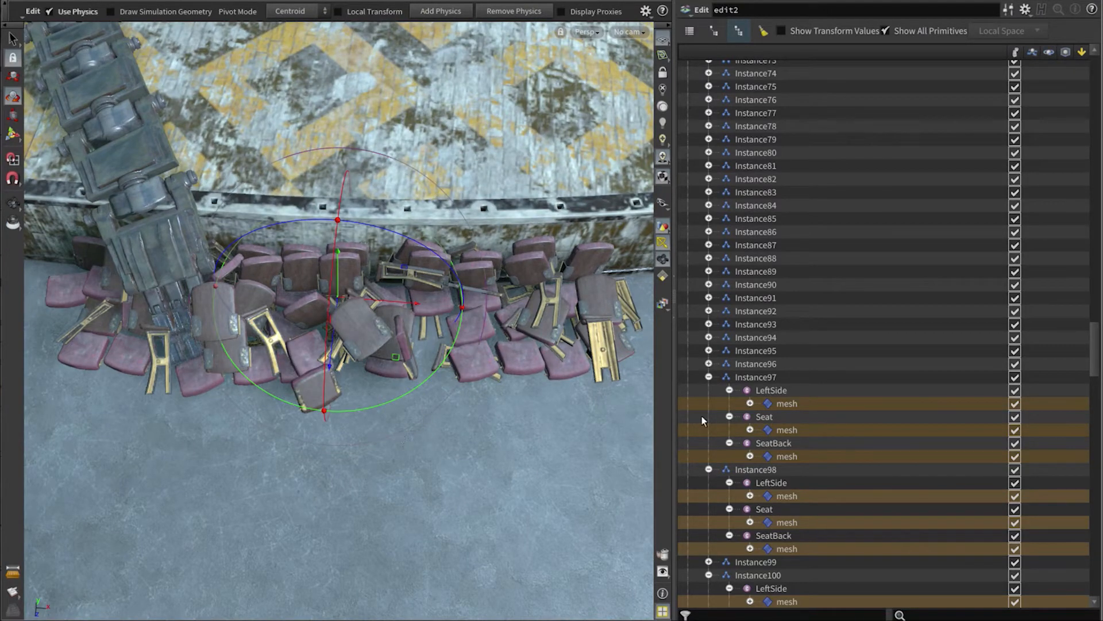
# Reset the transforms of the piled seats and undo the reset, two times over.
pyautogui.click(1079, 403)
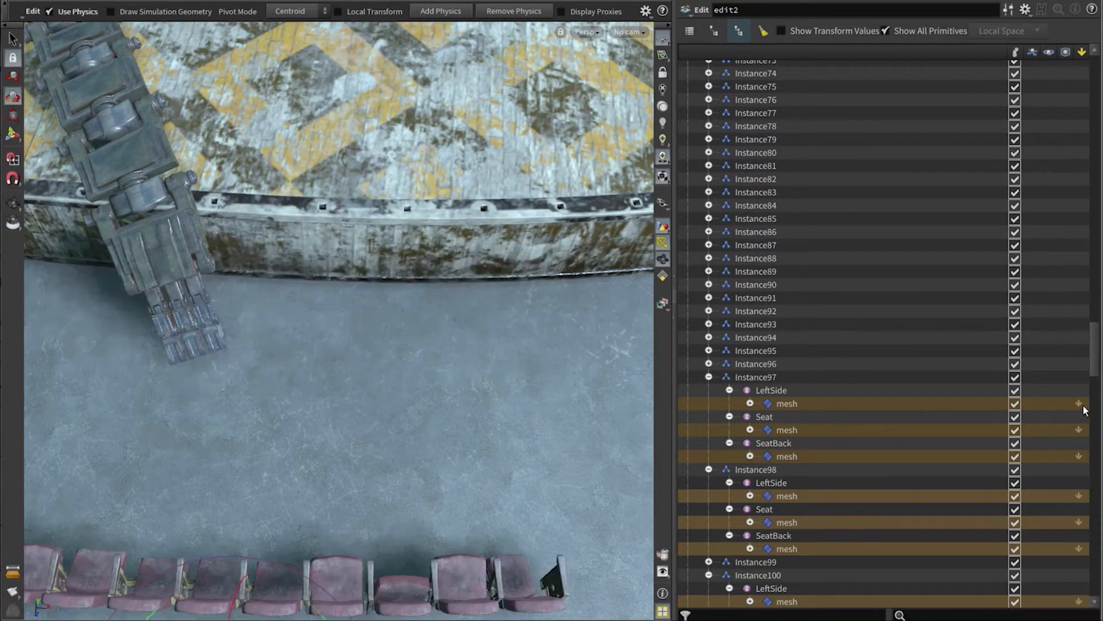
pyautogui.hotkey('ctrl', 'z')
pyautogui.click(1083, 407)
pyautogui.hotkey('ctrl', 'z')
pyautogui.keyDown('alt'); pyautogui.moveTo(503, 208); pyautogui.dragTo(428, 239, button='right'); pyautogui.keyUp('alt')
pyautogui.keyDown('alt'); pyautogui.moveTo(429, 239); pyautogui.dragTo(372, 425); pyautogui.keyUp('alt')
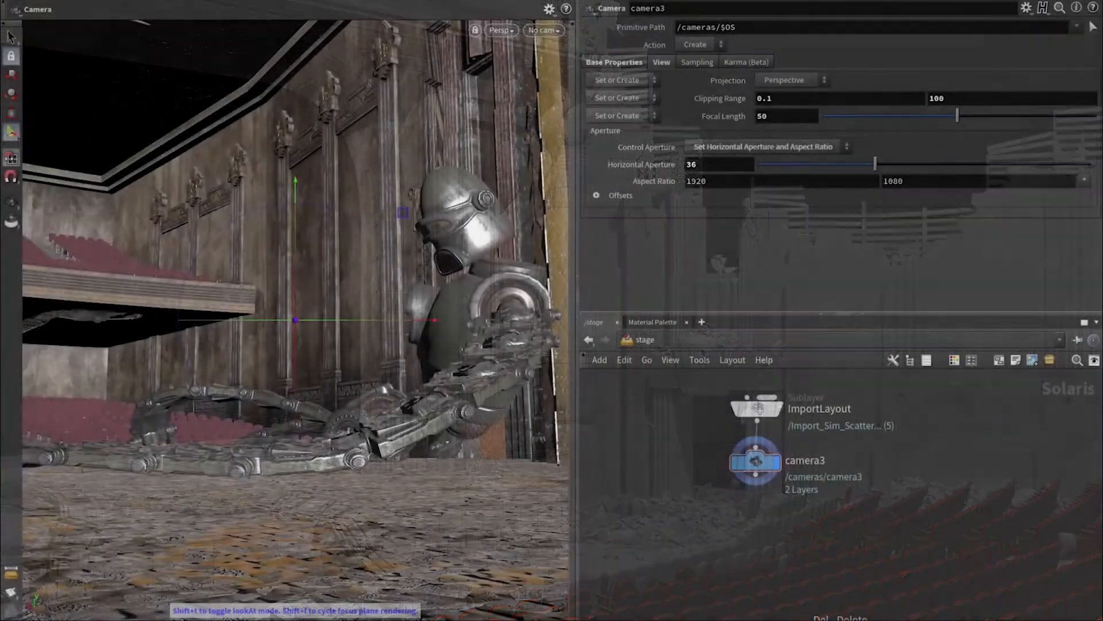
# Add a Light Mixer node below camera3 in the stage network.
pyautogui.click(756, 475)
pyautogui.press('Tab')
pyautogui.write('lightm')
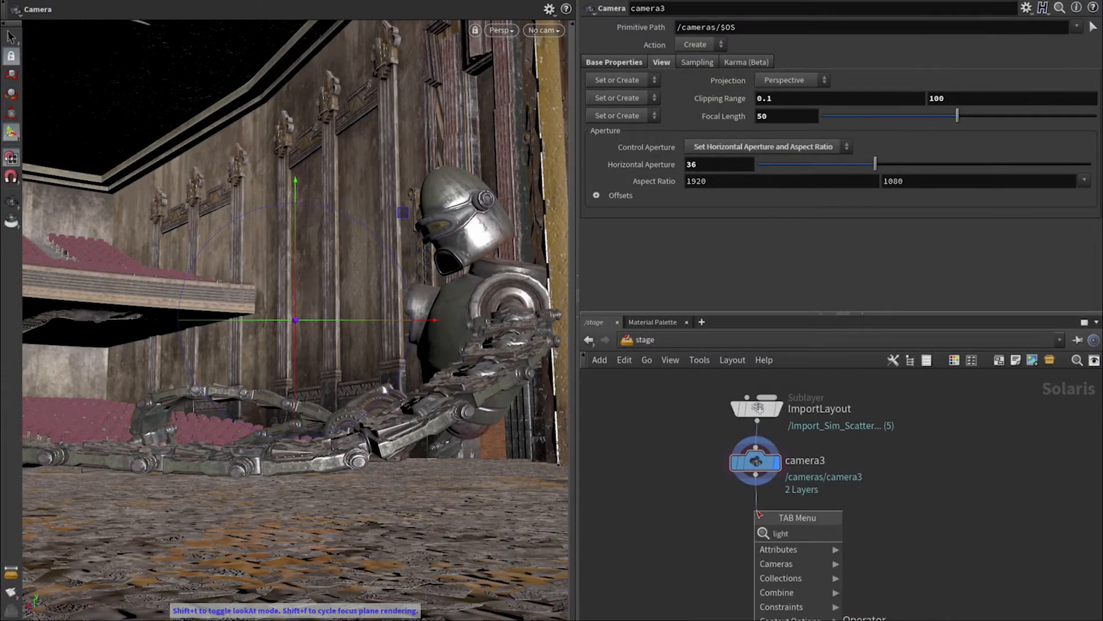
pyautogui.press('Return')
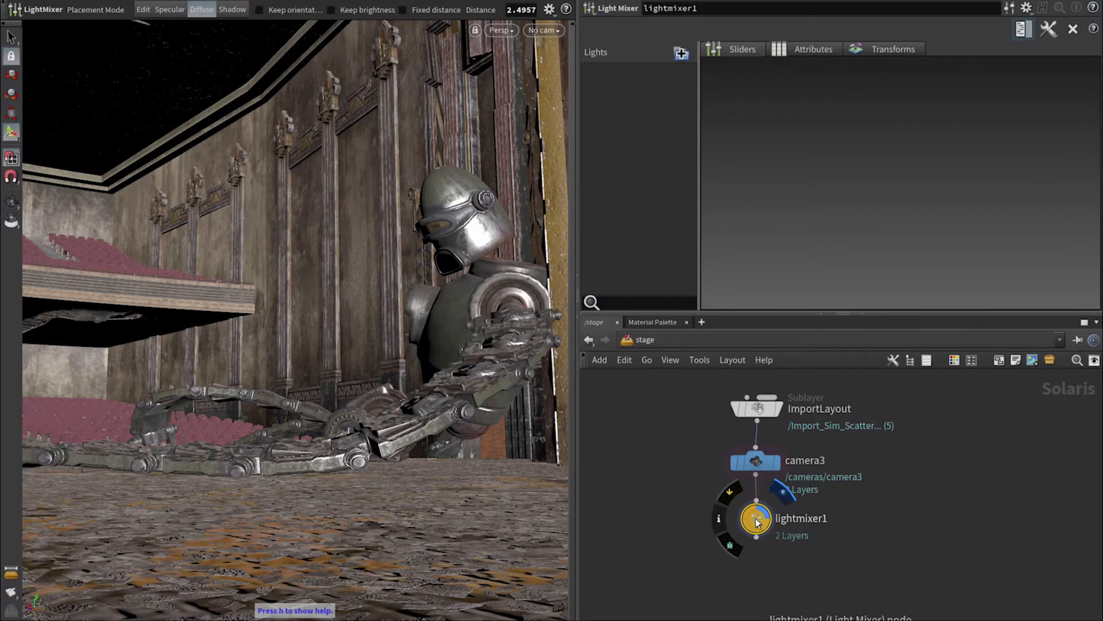
pyautogui.click(757, 527)
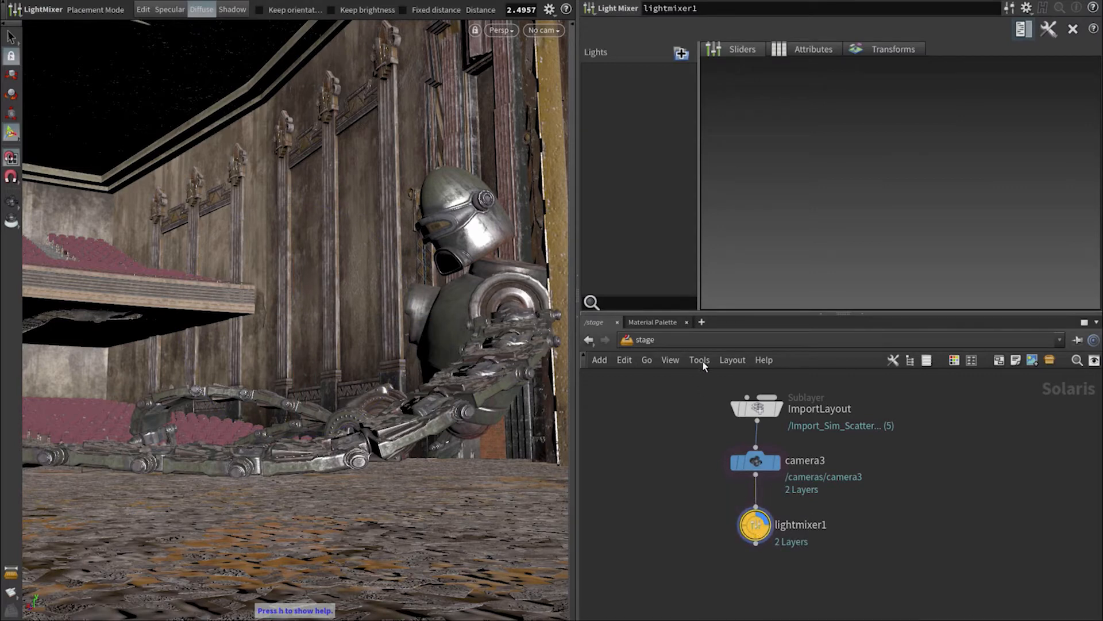
# Create a rectangle light from the Light Mixer with the primitive path /lights/MoonLight.
pyautogui.click(1048, 30)
pyautogui.click(1063, 139)
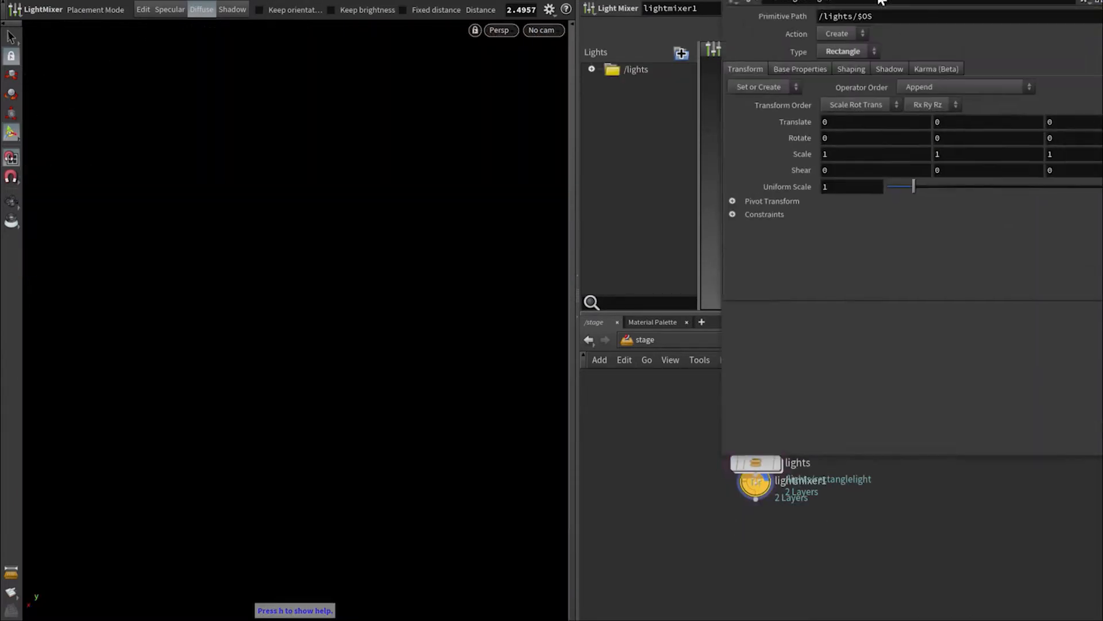
pyautogui.write('t')
pyautogui.press('Return')
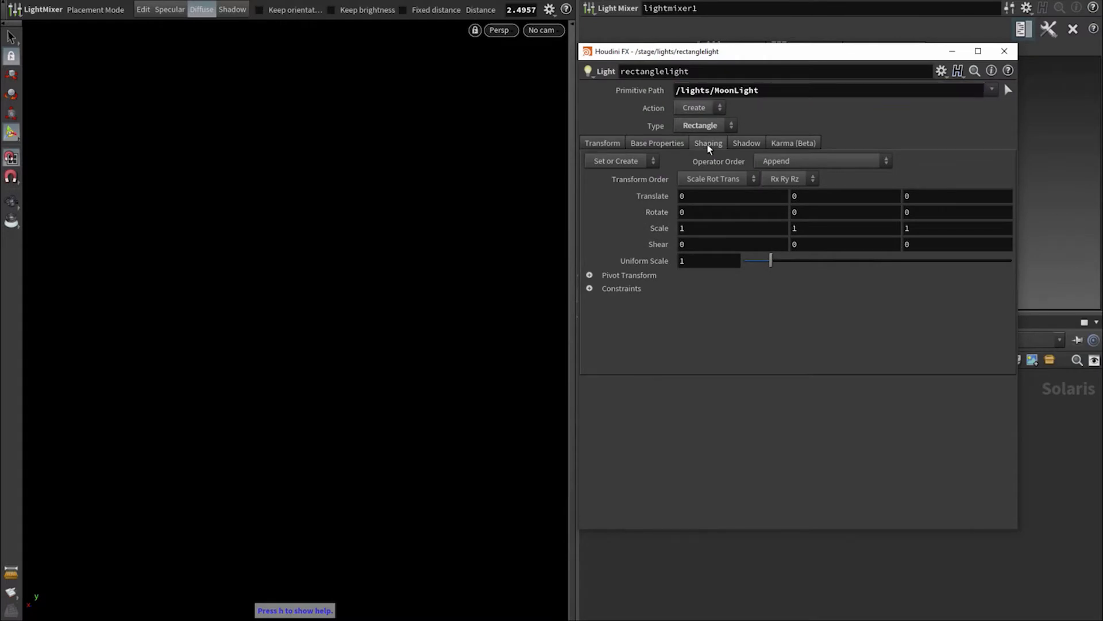
# Set the MoonLight's colour to a cyan with hue 182 and saturation about 0.62, and close its parameter window.
pyautogui.click(708, 144)
pyautogui.click(658, 145)
pyautogui.moveTo(935, 241); pyautogui.dragTo(956, 245)
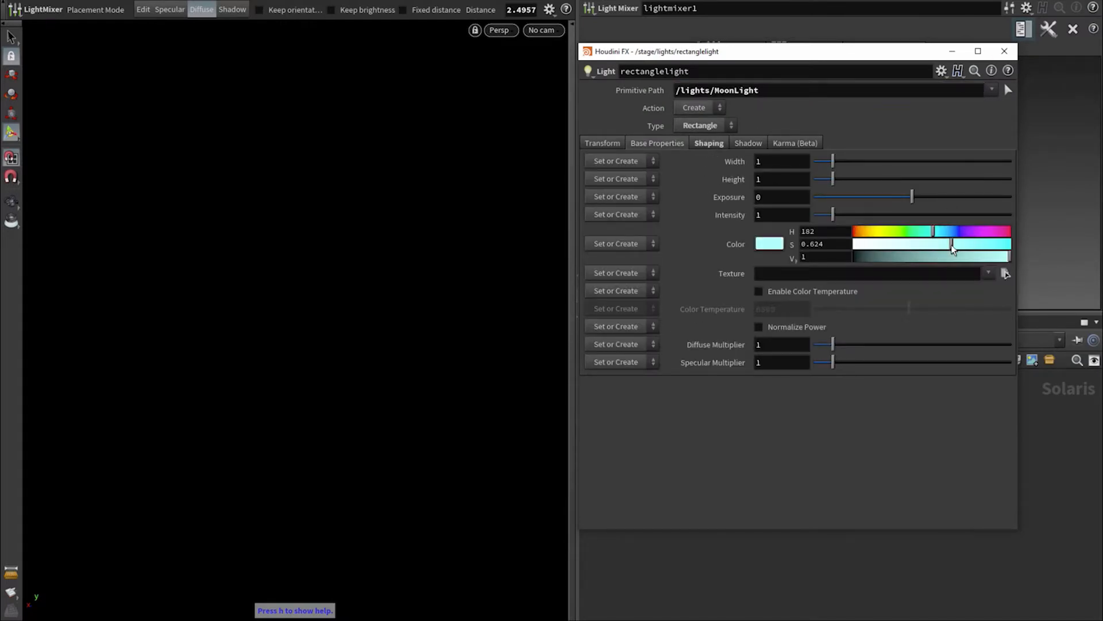
pyautogui.click(1004, 51)
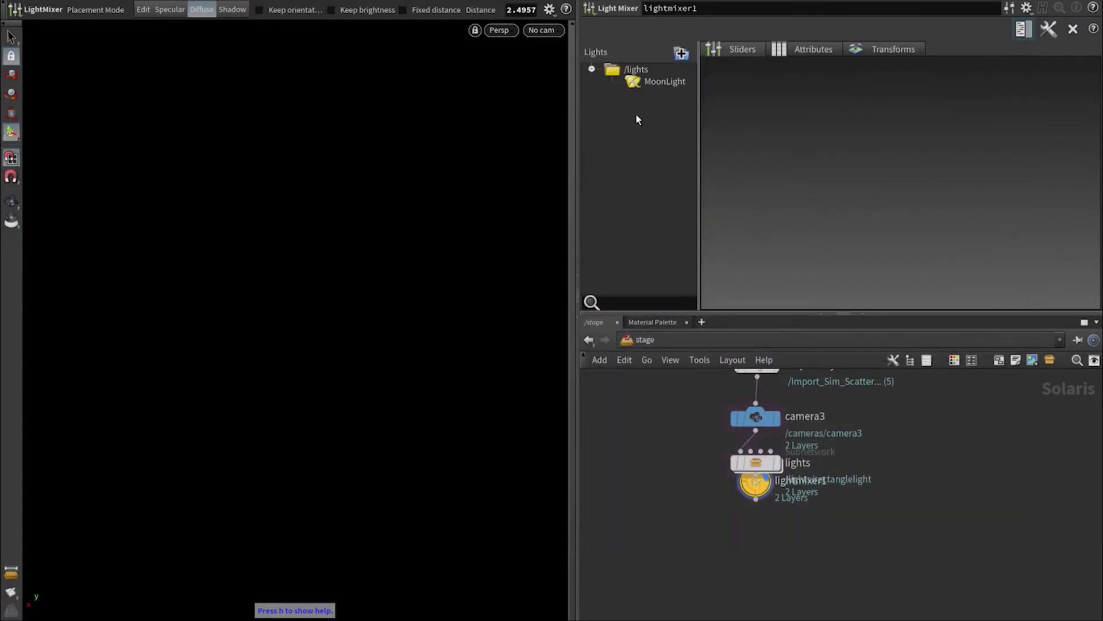
# Space the Light Mixer node below the lights subnetwork, inspect the light inside the subnetwork, and return to the Light Mixer.
pyautogui.moveTo(755, 483)
pyautogui.mouseDown()
pyautogui.moveTo(756, 528)
pyautogui.moveTo(757, 476)
pyautogui.mouseUp()
pyautogui.doubleClick(757, 475)
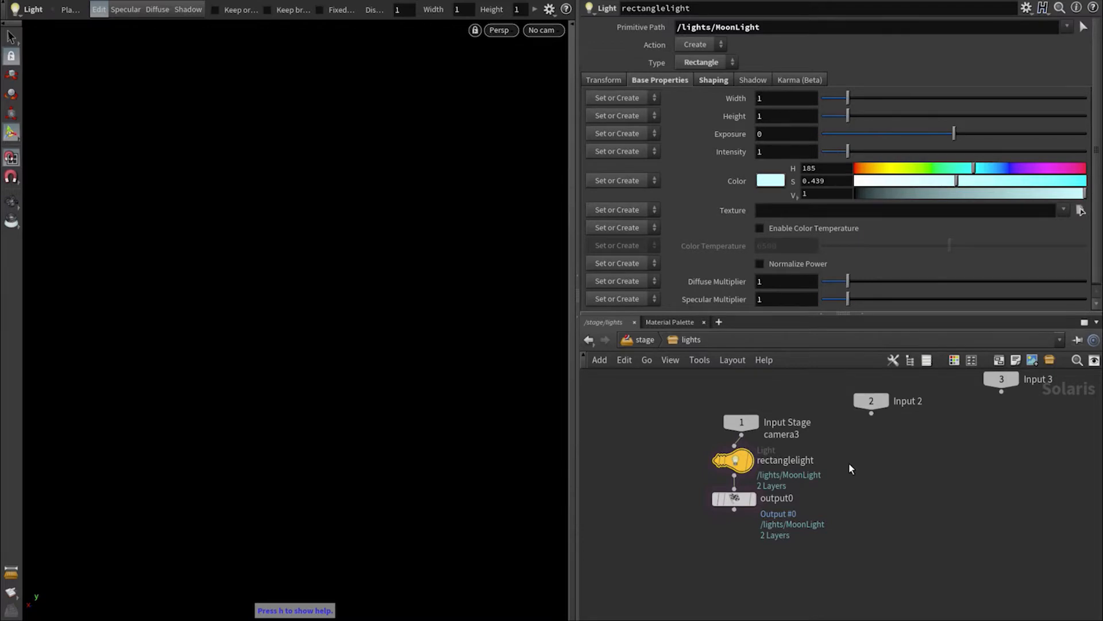
pyautogui.click(644, 340)
pyautogui.click(755, 528)
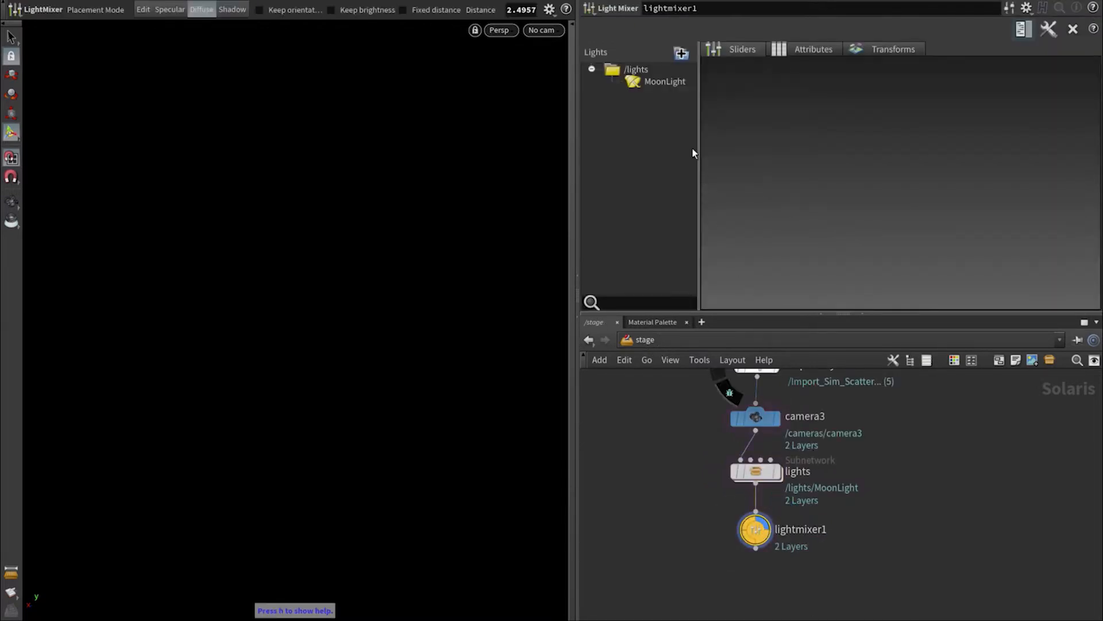
# Place MoonLight in the viewport aimed at the robot's torso and switch the viewport to high-quality lighting with shadows.
pyautogui.click(657, 81)
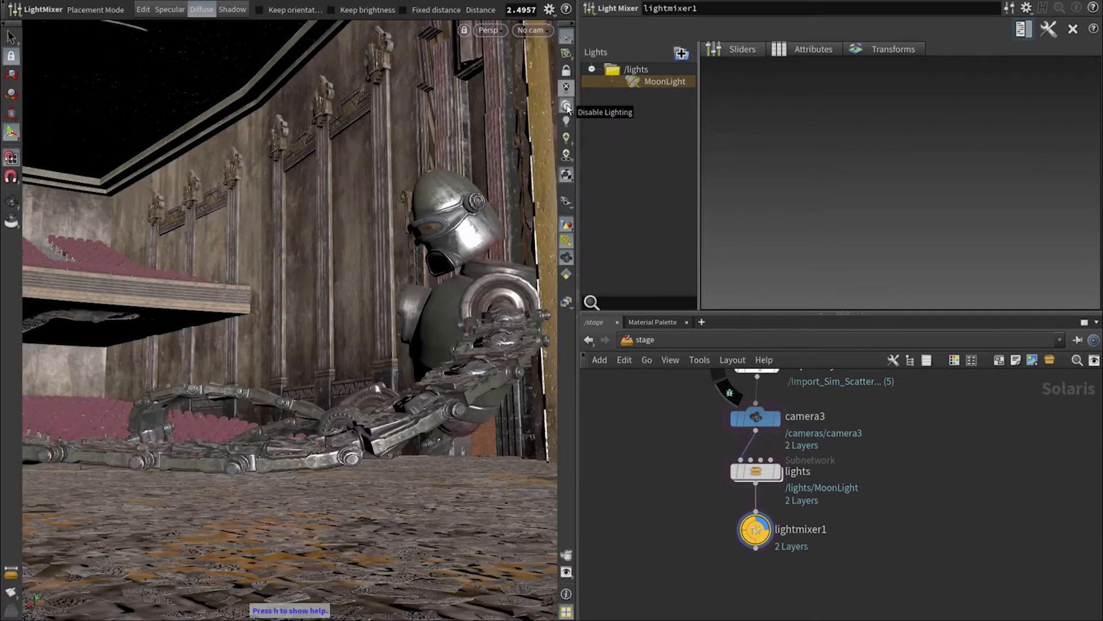
pyautogui.moveTo(437, 298); pyautogui.dragTo(309, 265)
pyautogui.click(564, 155)
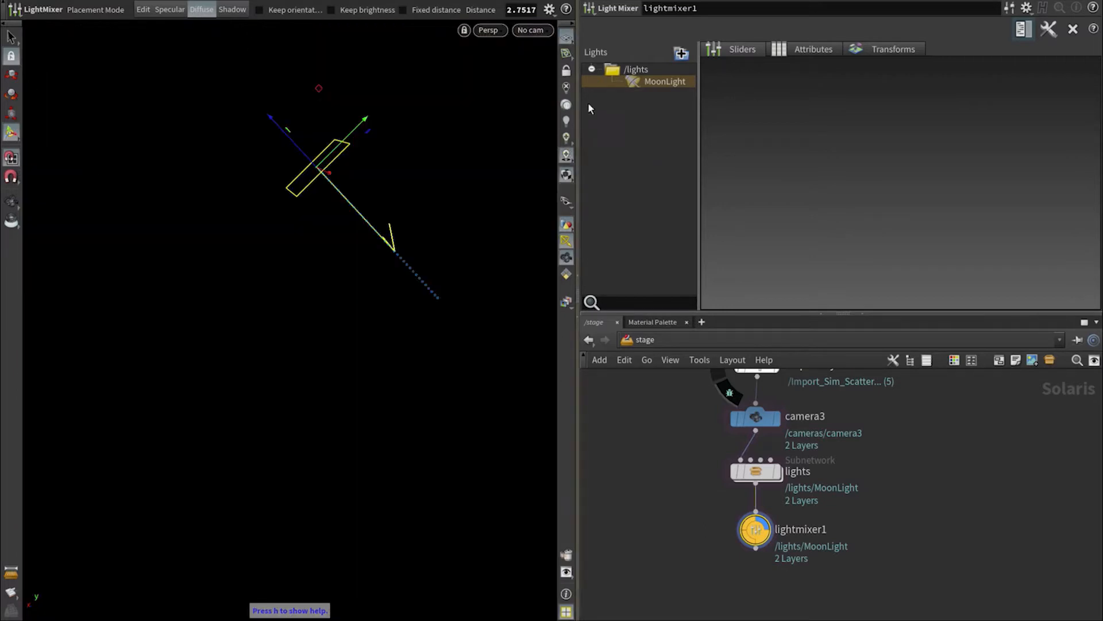
# Add MoonLight to the mixer sliders at intensity 10 and exposure about +1, and reposition it about 46 units from the robot.
pyautogui.moveTo(657, 81); pyautogui.dragTo(721, 98)
pyautogui.moveTo(724, 276); pyautogui.dragTo(723, 179)
pyautogui.moveTo(740, 220); pyautogui.dragTo(740, 190)
pyautogui.moveTo(460, 336); pyautogui.dragTo(670, 334)
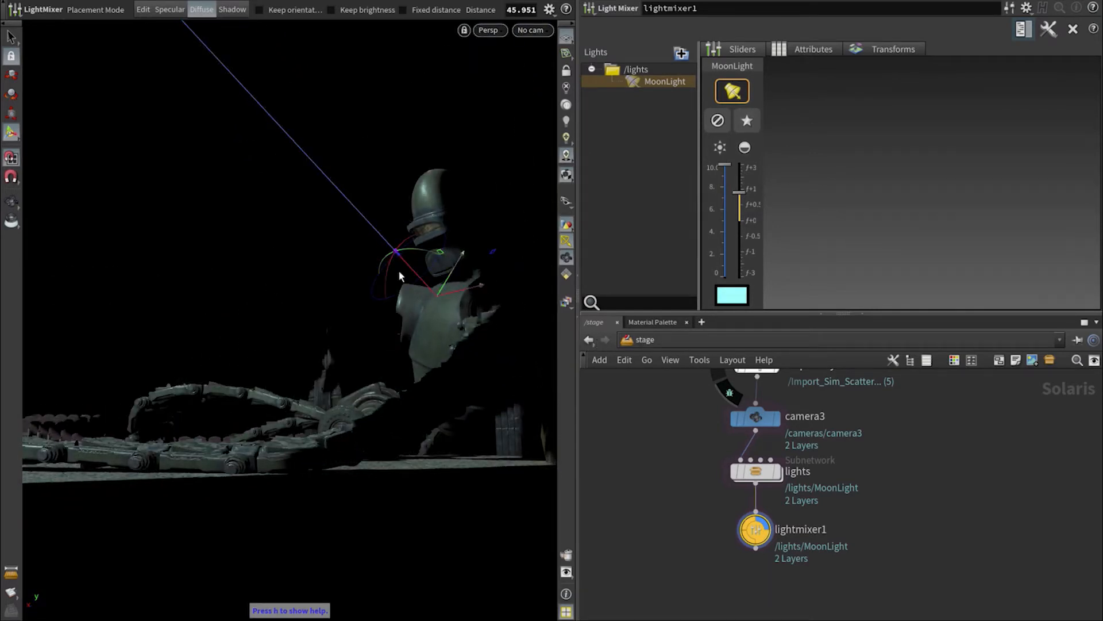
pyautogui.moveTo(411, 253)
pyautogui.mouseDown()
pyautogui.moveTo(436, 230)
pyautogui.moveTo(423, 252)
pyautogui.moveTo(393, 261)
pyautogui.moveTo(388, 280)
pyautogui.moveTo(414, 252)
pyautogui.mouseUp()
# Review MoonLight's transform values and attributes in the Light Mixer and return to the sliders view.
pyautogui.click(888, 49)
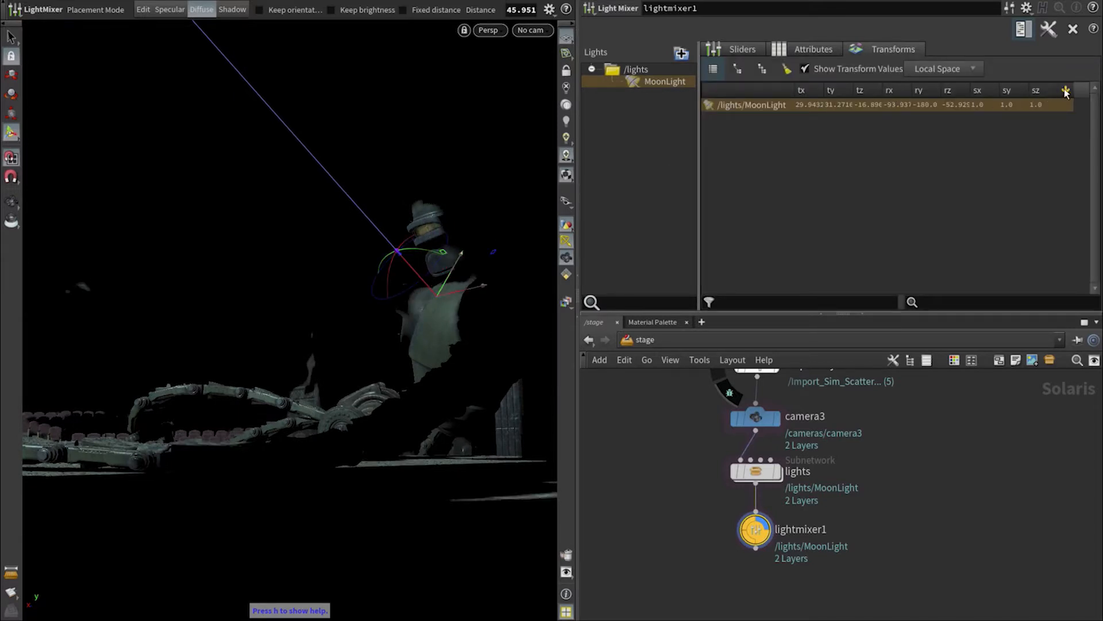
pyautogui.click(1065, 109)
pyautogui.click(822, 51)
pyautogui.click(742, 49)
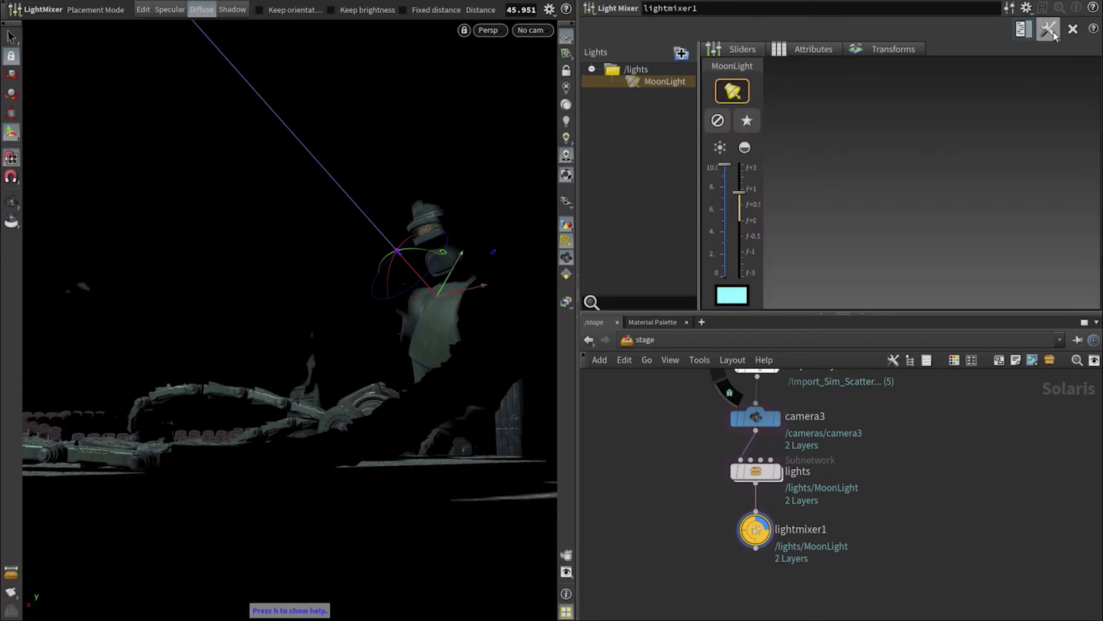
# Create a rectangle light from the Light Mixer with the primitive path /lights/RimLight and a blue colour.
pyautogui.click(1053, 32)
pyautogui.click(1078, 133)
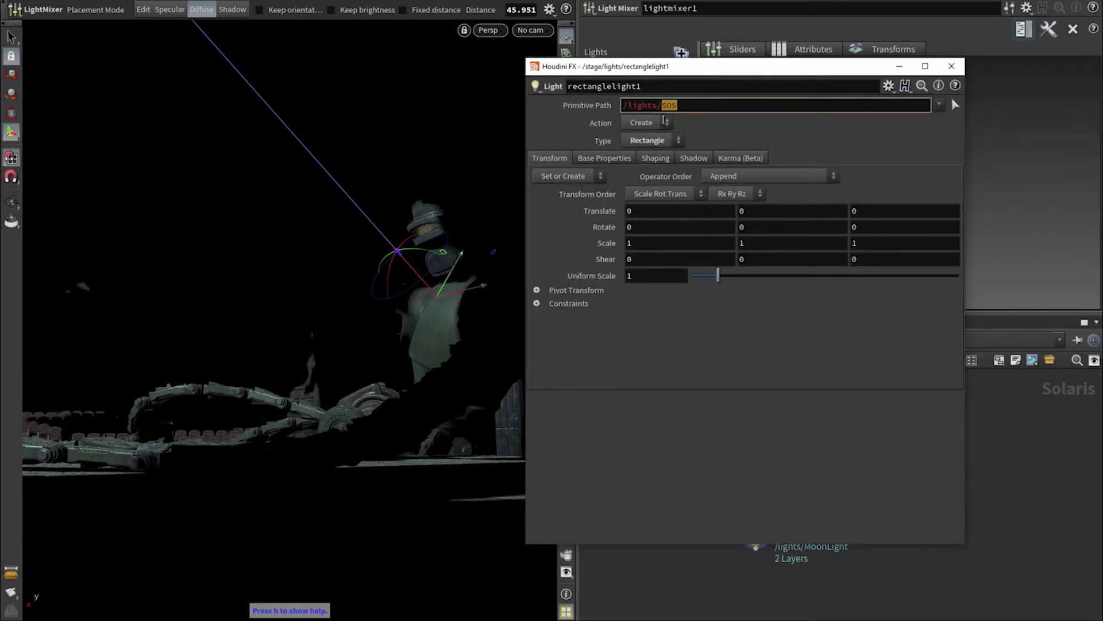
pyautogui.write('t')
pyautogui.press('Return')
pyautogui.click(590, 159)
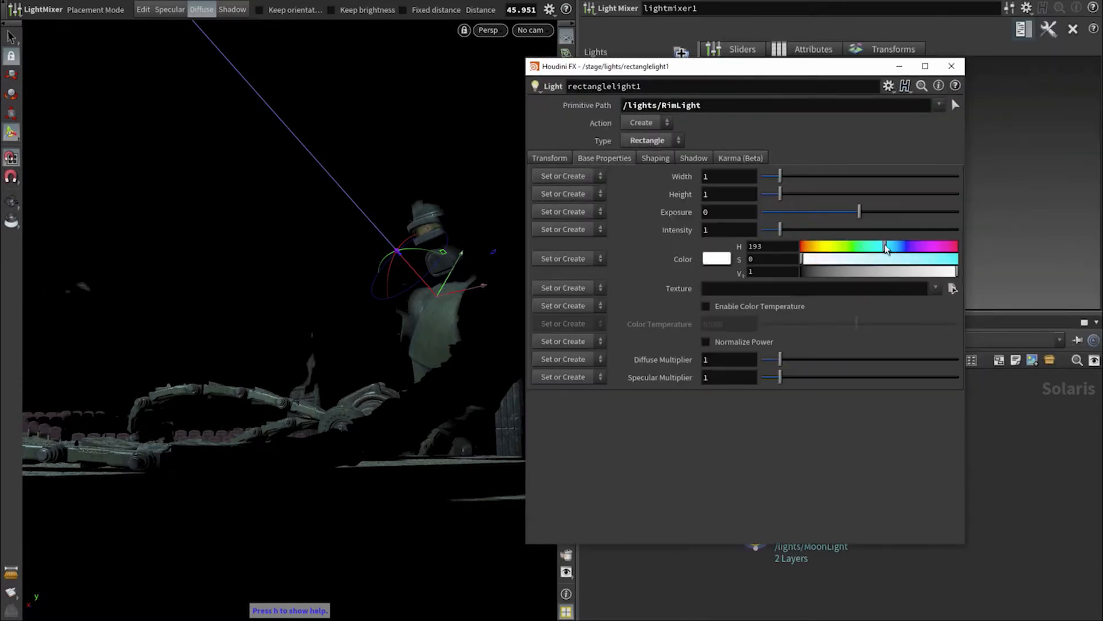
pyautogui.click(951, 66)
# Add RimLight to the mixer sliders at intensity 10 and exposure +3, and angle it from above and behind the robot, about 4.2 units away.
pyautogui.moveTo(661, 93); pyautogui.dragTo(805, 115)
pyautogui.moveTo(435, 305); pyautogui.dragTo(329, 308)
pyautogui.moveTo(786, 275); pyautogui.dragTo(788, 167)
pyautogui.moveTo(801, 220); pyautogui.dragTo(801, 153)
pyautogui.click(428, 300)
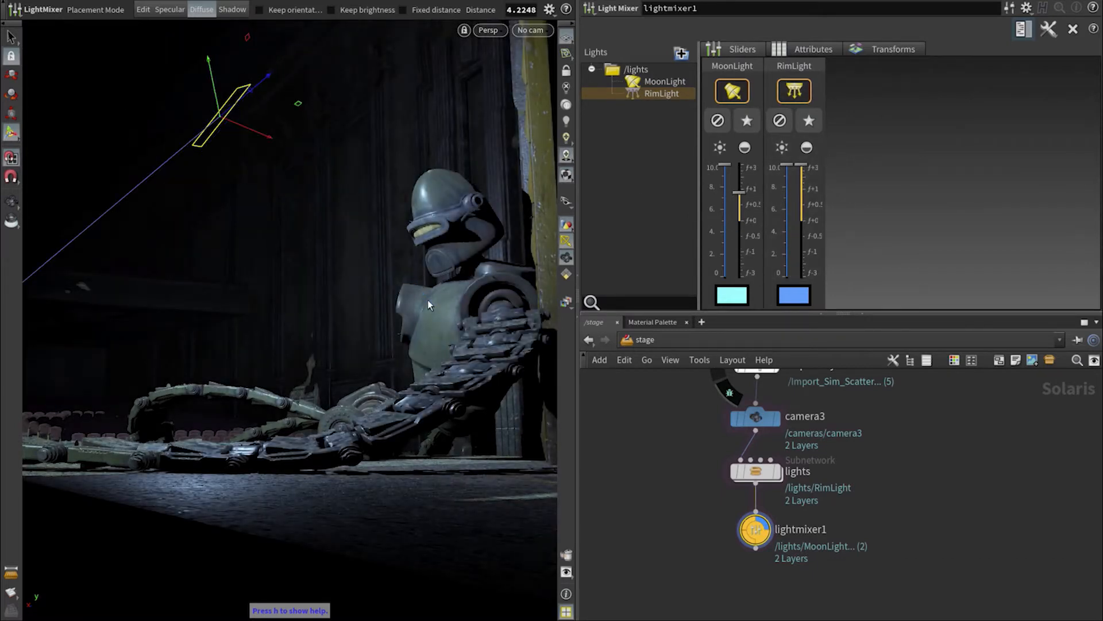
pyautogui.moveTo(432, 303)
pyautogui.mouseDown()
pyautogui.moveTo(363, 260)
pyautogui.moveTo(279, 259)
pyautogui.moveTo(321, 288)
pyautogui.moveTo(444, 316)
pyautogui.moveTo(420, 286)
pyautogui.mouseUp()
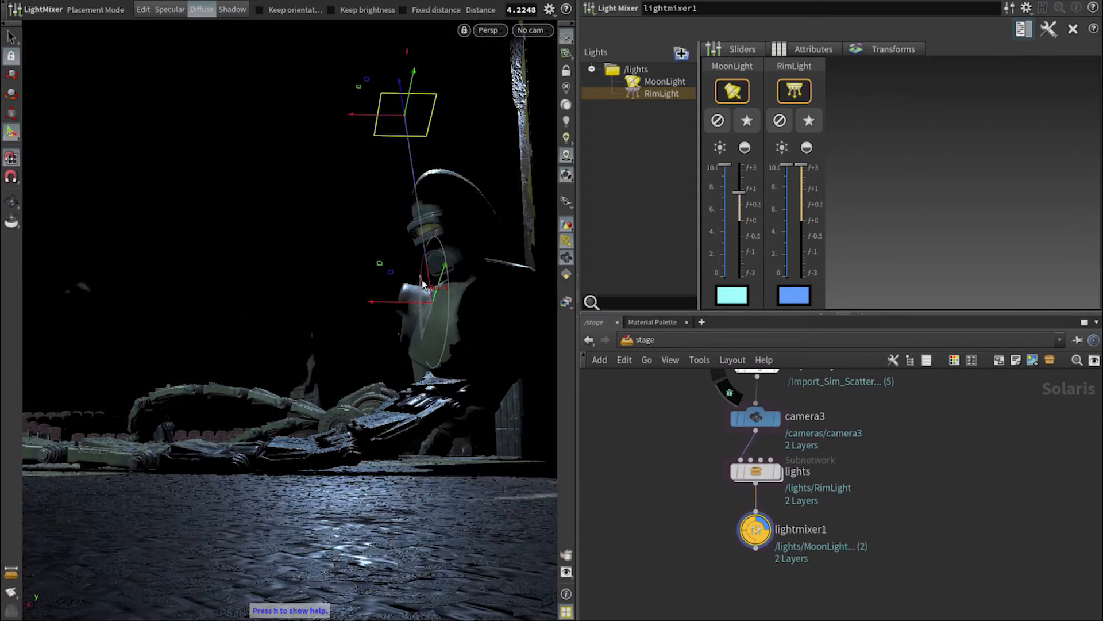
# Enlarge the RimLight area light and set its intensity to 2, finishing the light placement.
pyautogui.moveTo(309, 174); pyautogui.dragTo(287, 202)
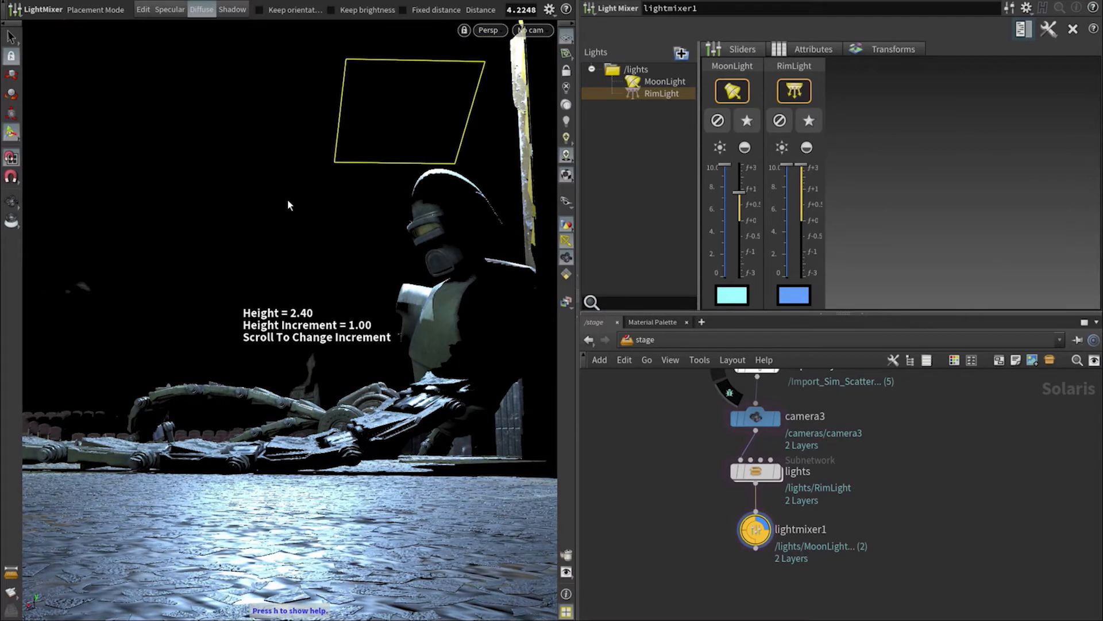
pyautogui.moveTo(286, 202); pyautogui.dragTo(211, 198)
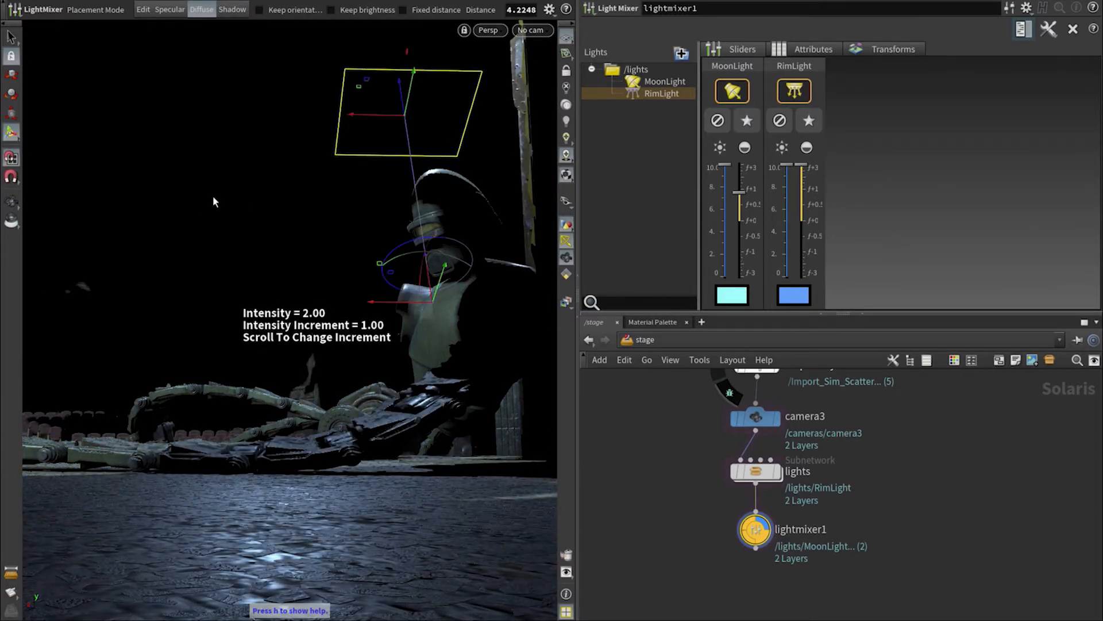
pyautogui.press('Escape')
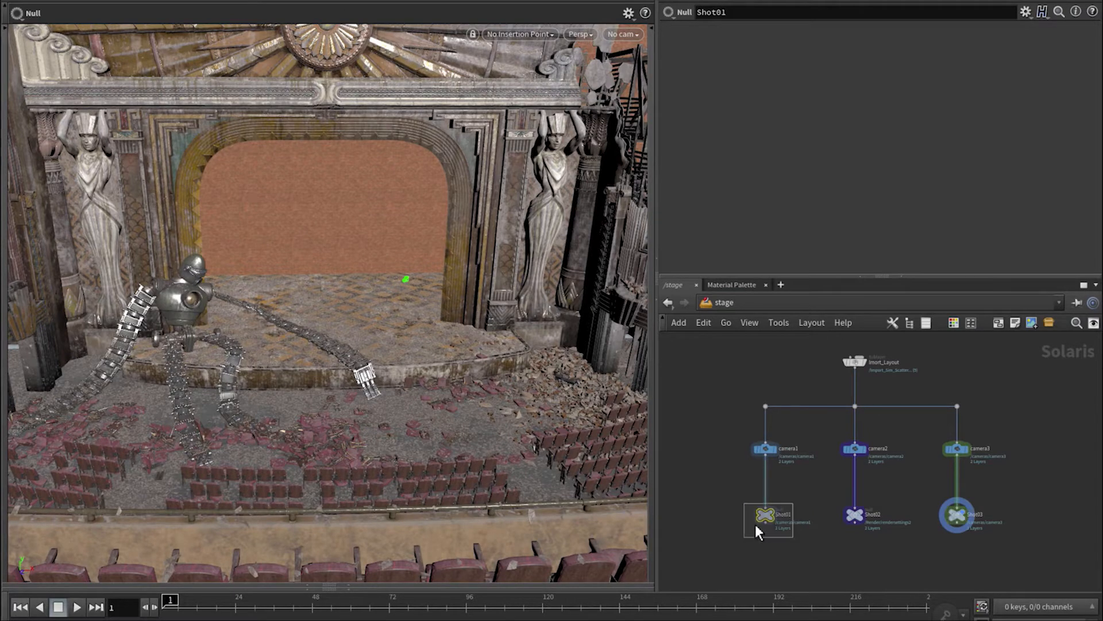
# Display Shot02, Shot03 and Shot01 in turn and view Shot01 through /cameras/camera1.
pyautogui.click(861, 515)
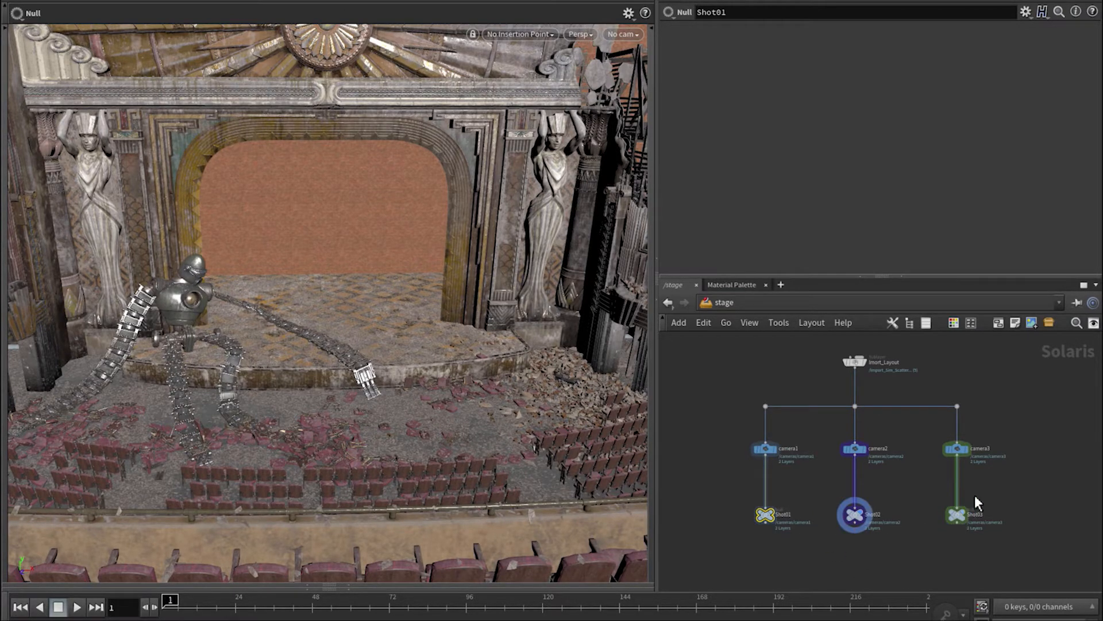
pyautogui.click(956, 515)
pyautogui.click(758, 516)
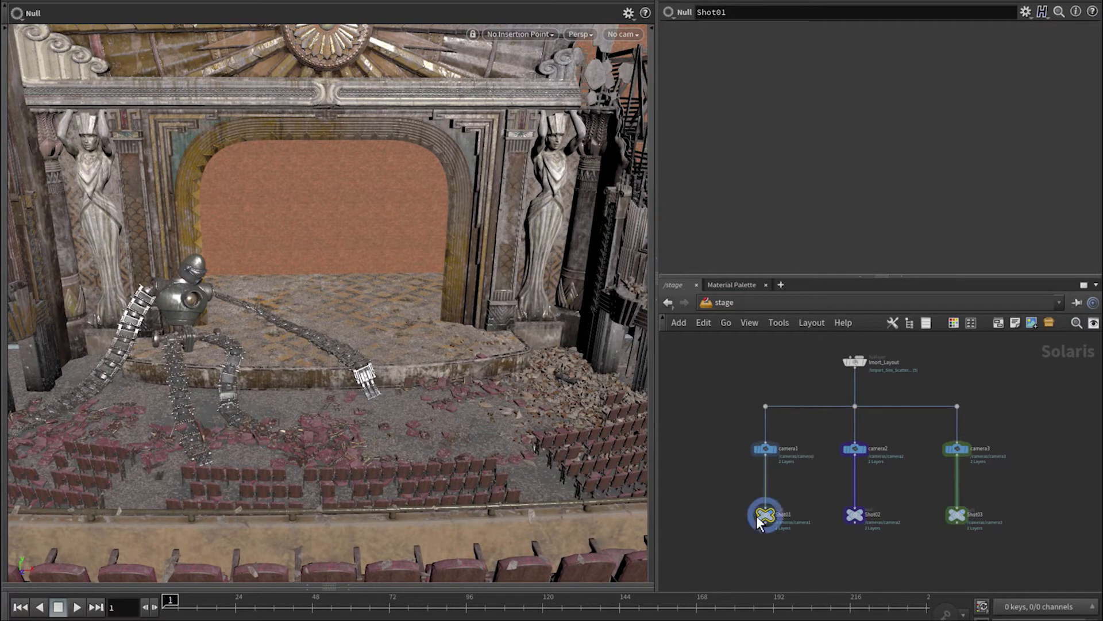
pyautogui.click(624, 34)
pyautogui.click(627, 58)
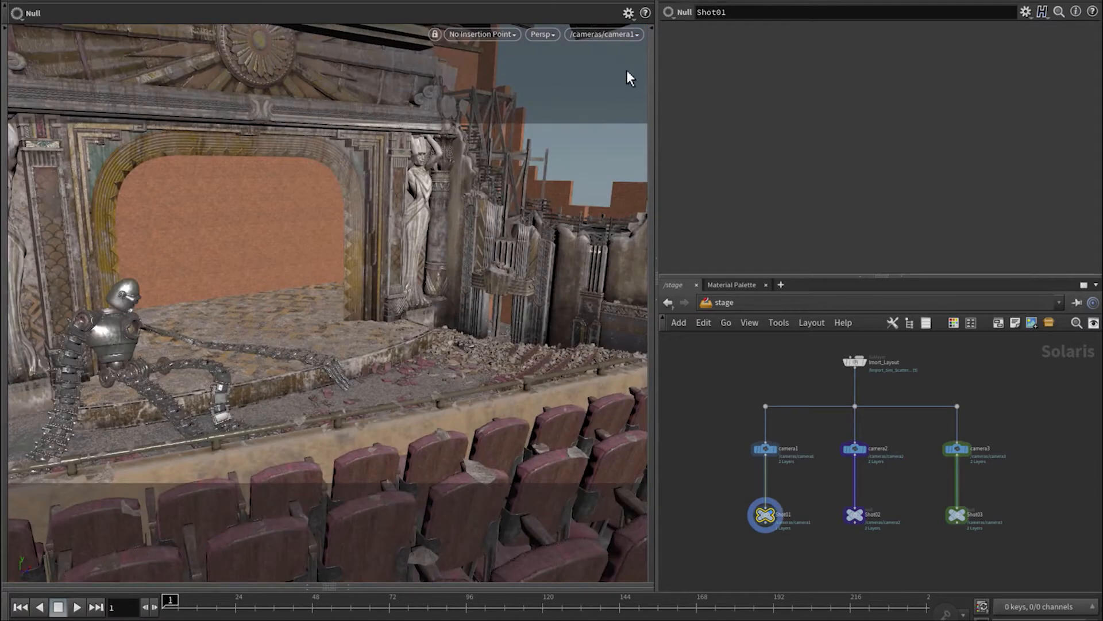
# View Shot02 through /cameras/camera2 and Shot03 through /cameras/camera3.
pyautogui.click(855, 514)
pyautogui.click(614, 34)
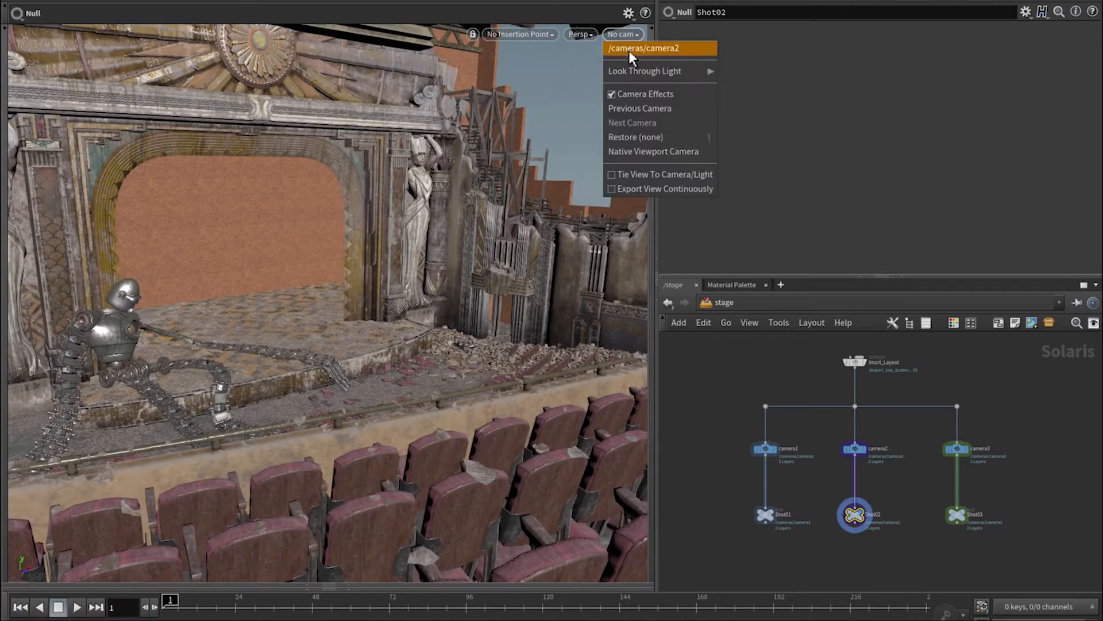
pyautogui.click(629, 55)
pyautogui.click(953, 514)
pyautogui.click(606, 35)
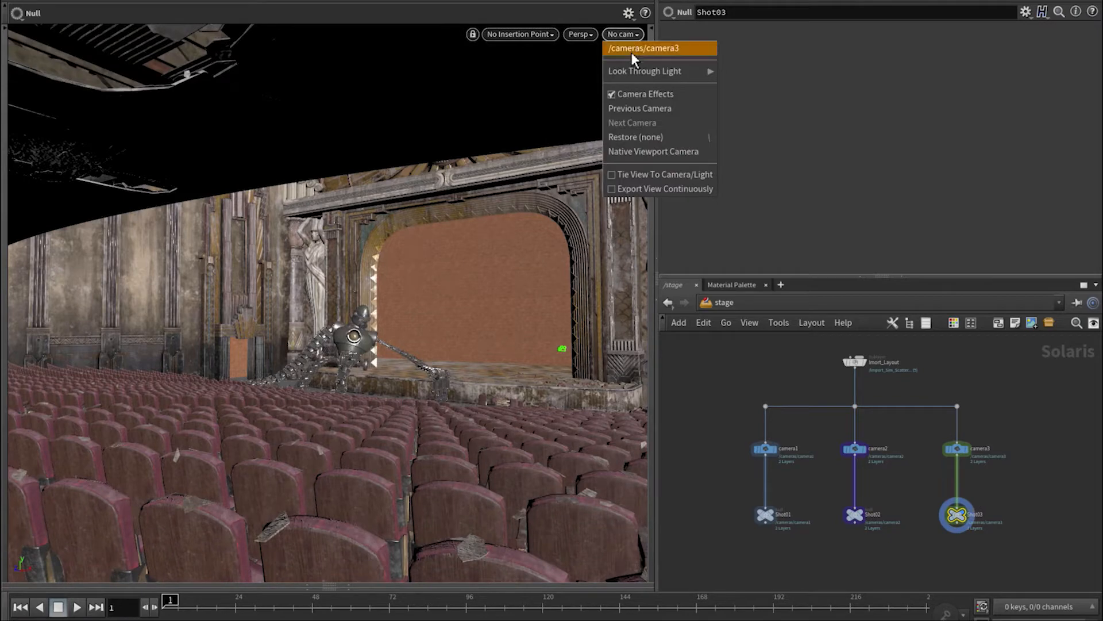
pyautogui.click(630, 50)
# Add a Render Settings node between camera1 and Shot01.
pyautogui.press('Tab')
pyautogui.write('renders')
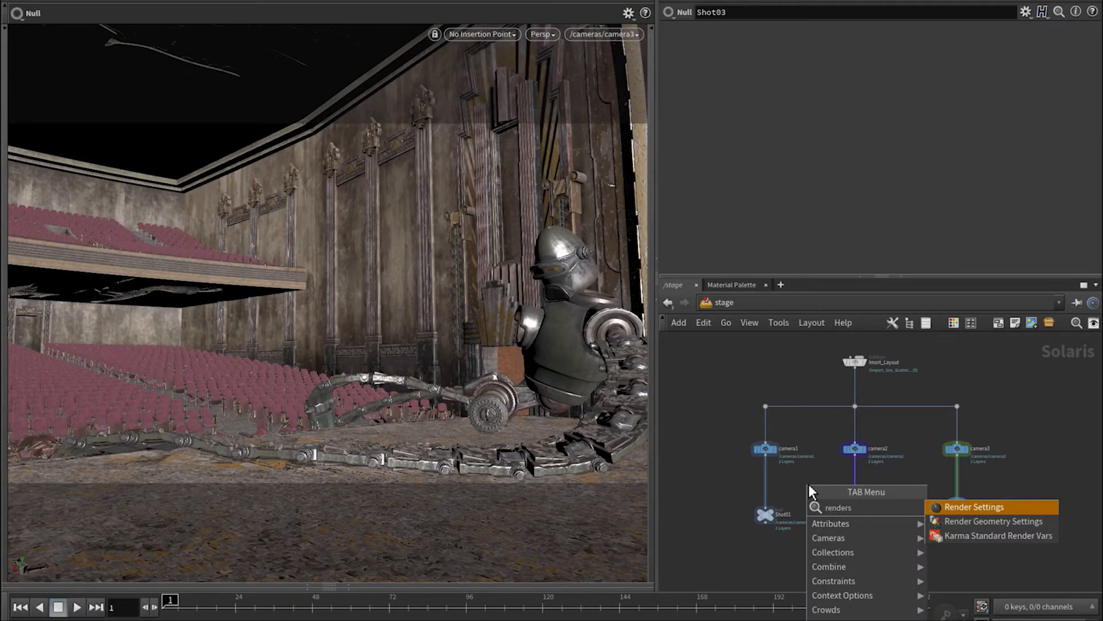
pyautogui.press('Return')
pyautogui.click(770, 502)
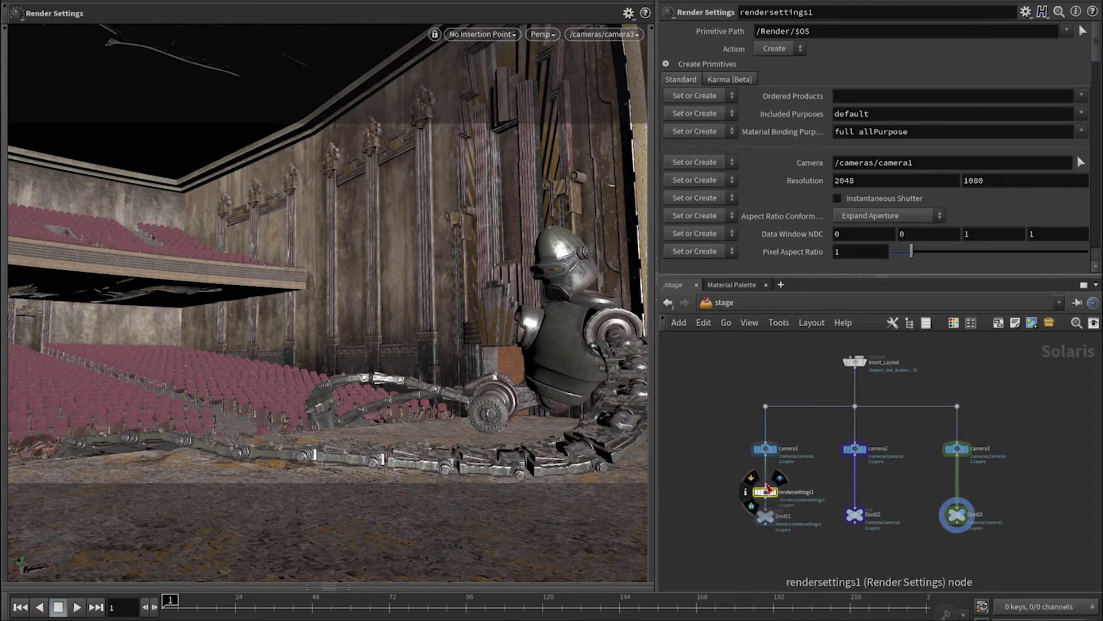
# Toggle the render settings action to Edit and back to Create, enabling only Camera with Set or Create.
pyautogui.click(773, 49)
pyautogui.click(775, 61)
pyautogui.click(776, 50)
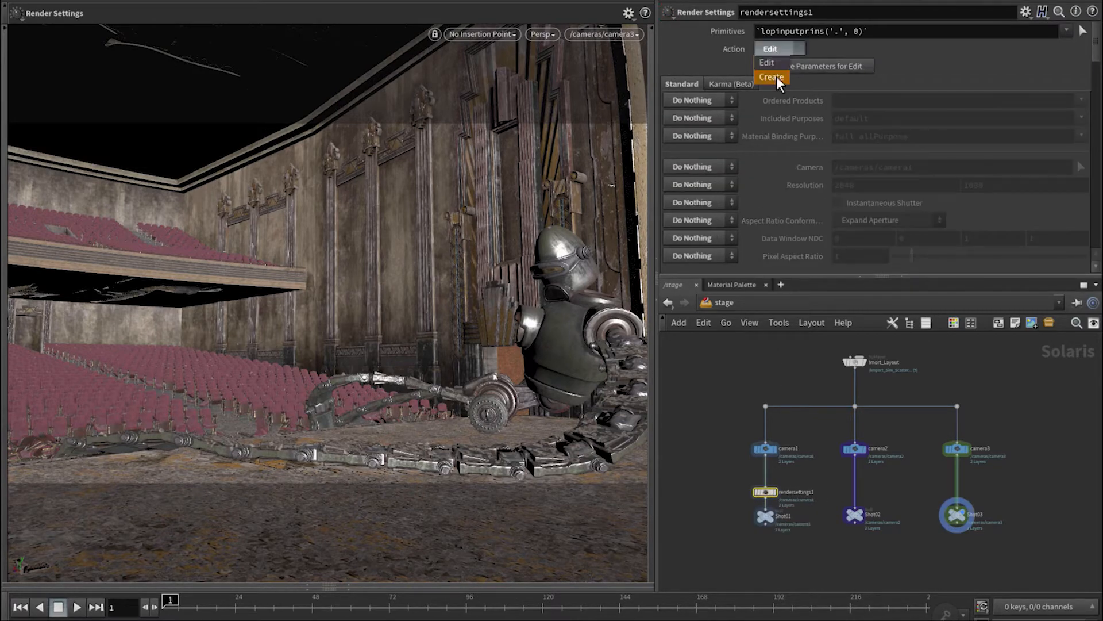
pyautogui.click(776, 77)
pyautogui.click(716, 164)
pyautogui.click(714, 173)
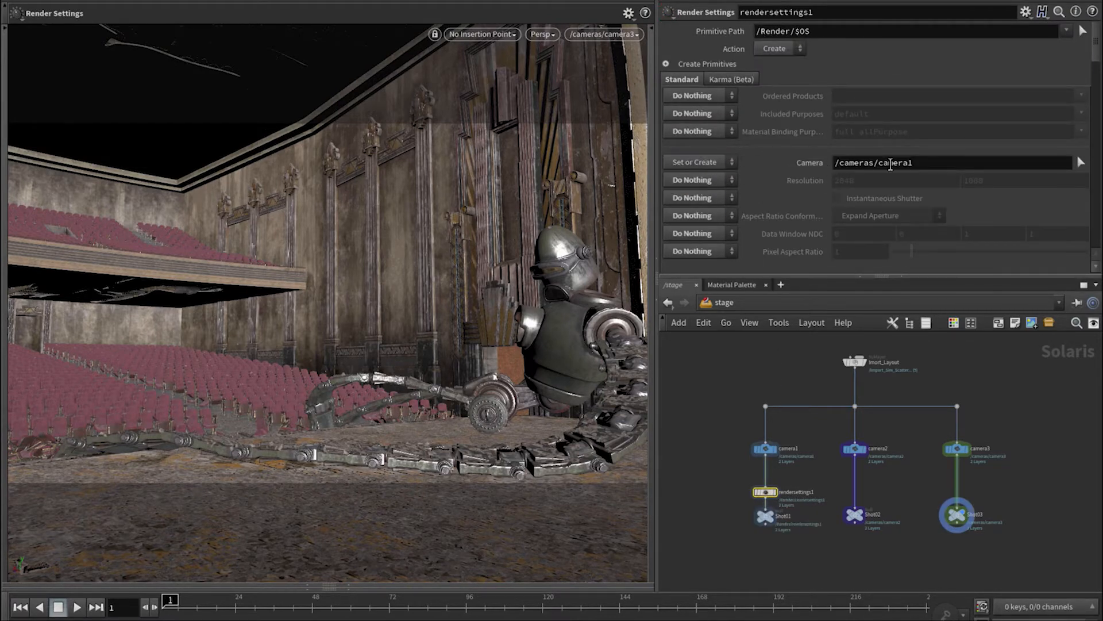
# Copy the render settings node into the Shot02 and Shot03 branches, pointing them to /cameras/camera2 and /cameras/camera3.
pyautogui.keyDown('alt'); pyautogui.moveTo(769, 492); pyautogui.dragTo(958, 495); pyautogui.keyUp('alt')
pyautogui.click(930, 164)
pyautogui.press('BackSpace')
pyautogui.write('2')
pyautogui.moveTo(915, 167); pyautogui.dragTo(909, 173)
pyautogui.write('3')
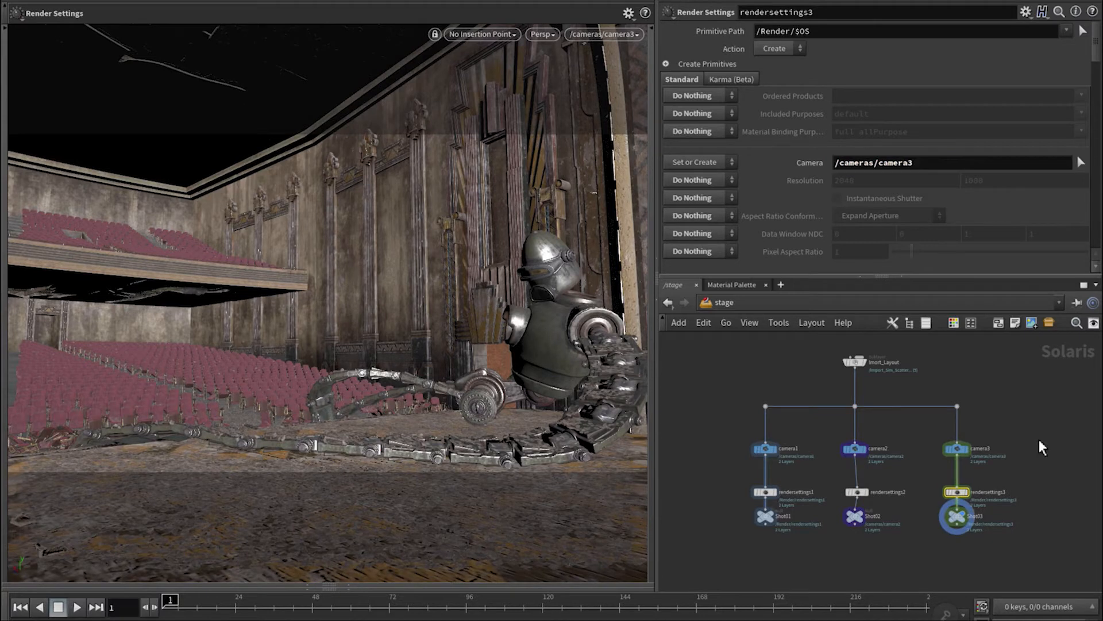
# Look through the Render Settings Camera and display Shot01, Shot02 and Shot03 in turn.
pyautogui.click(606, 35)
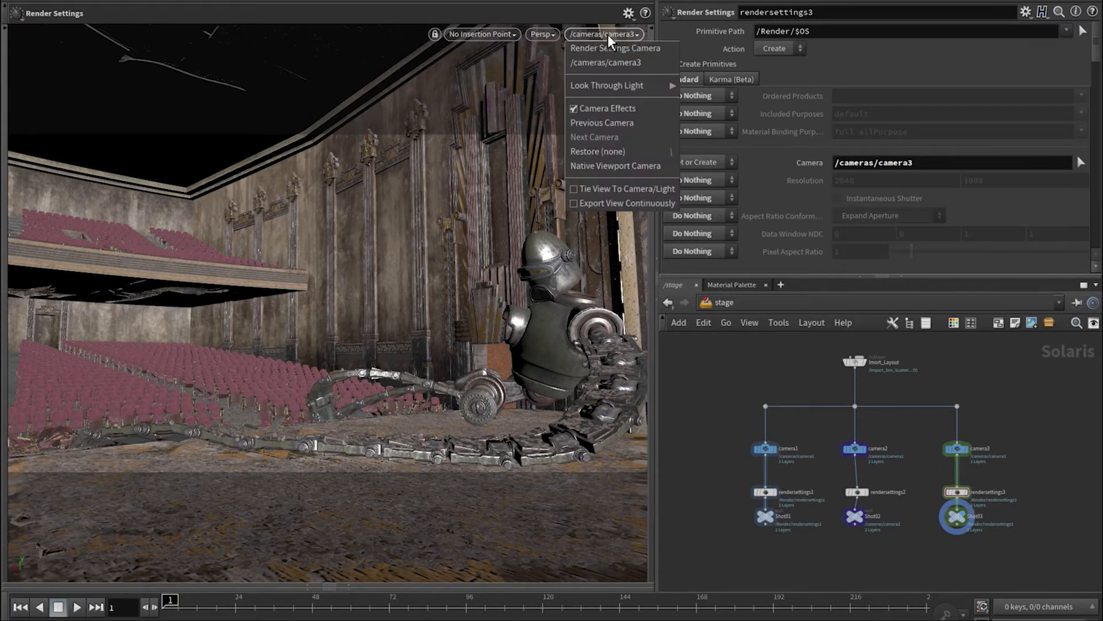
pyautogui.click(606, 49)
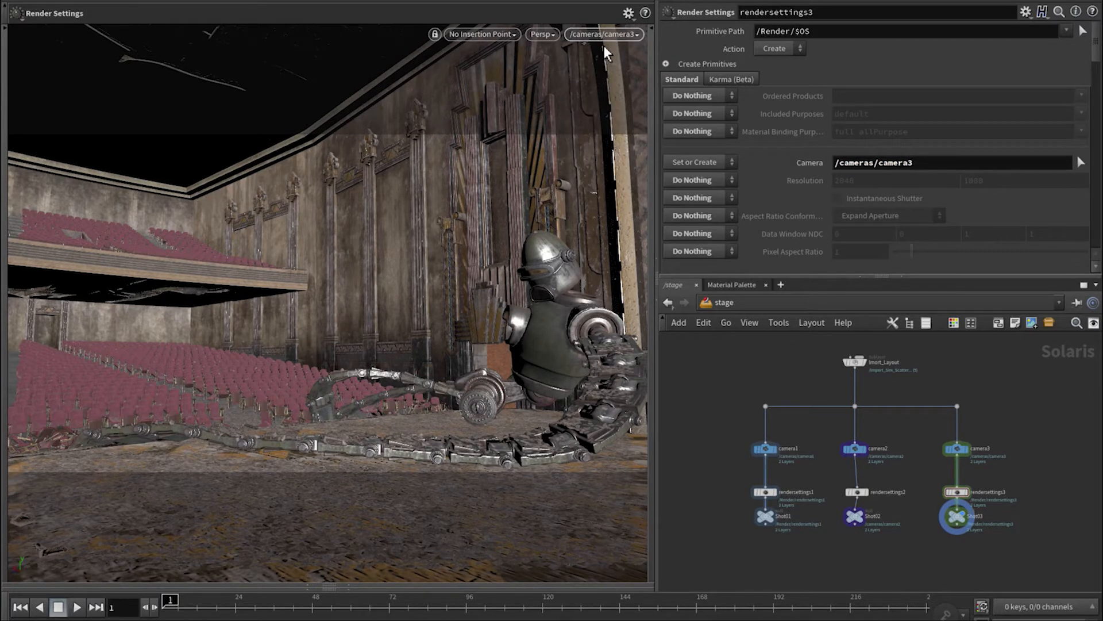
pyautogui.click(763, 516)
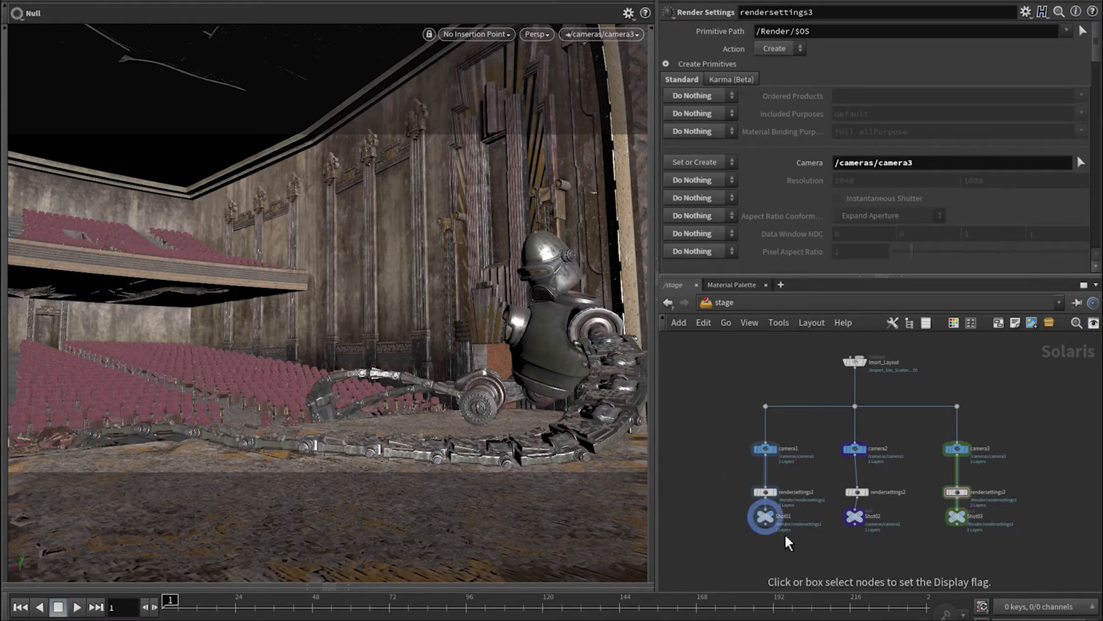
pyautogui.click(847, 515)
pyautogui.click(954, 516)
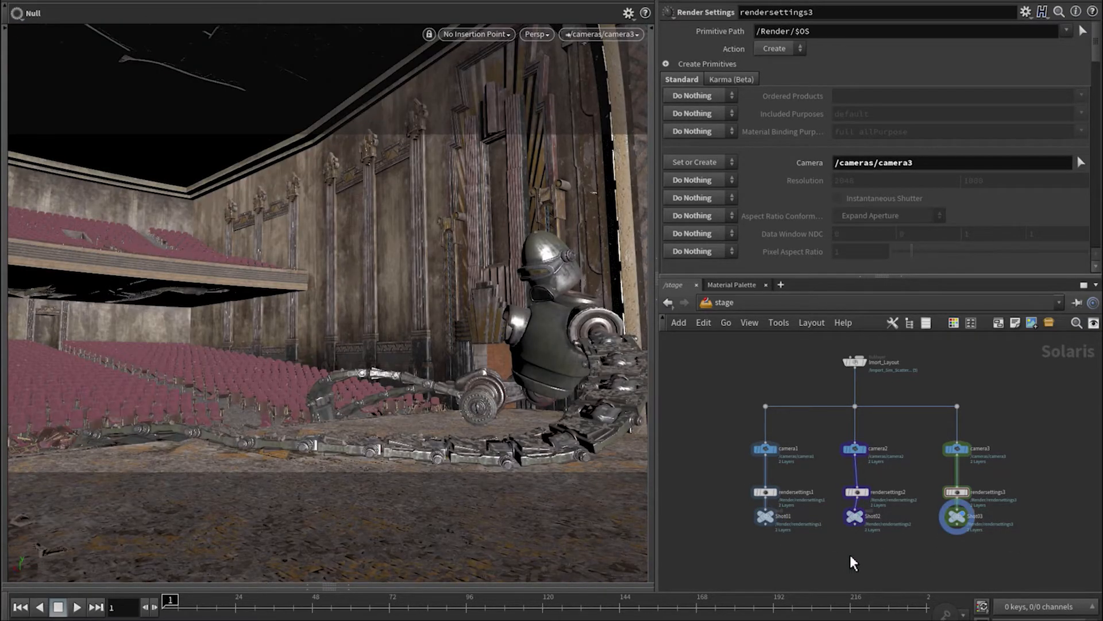
# Wire Shot01, Shot02 and Shot03 into a new Switch node and display it.
pyautogui.moveTo(865, 558); pyautogui.dragTo(864, 546, button='middle')
pyautogui.moveTo(732, 501); pyautogui.dragTo(856, 549)
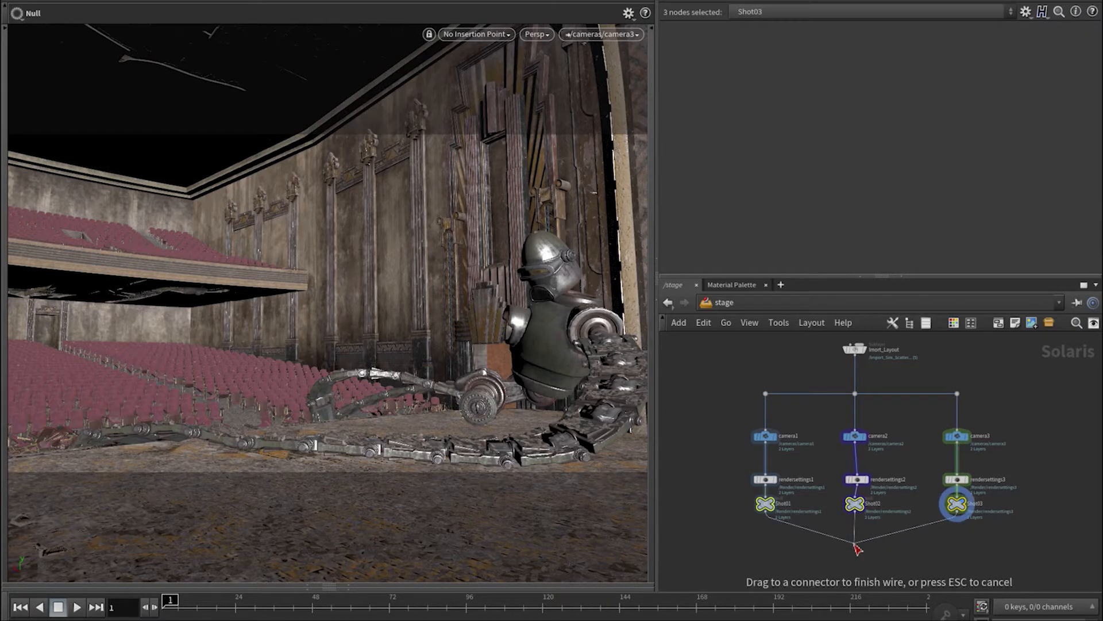
pyautogui.press('Tab')
pyautogui.write('sw')
pyautogui.press('Return')
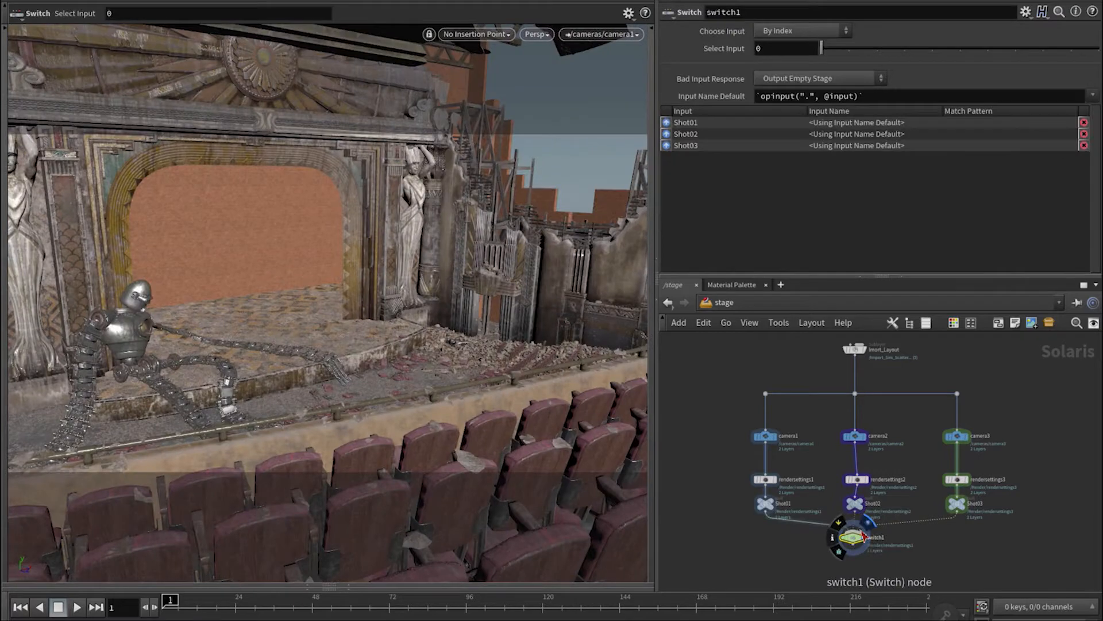
pyautogui.click(857, 553)
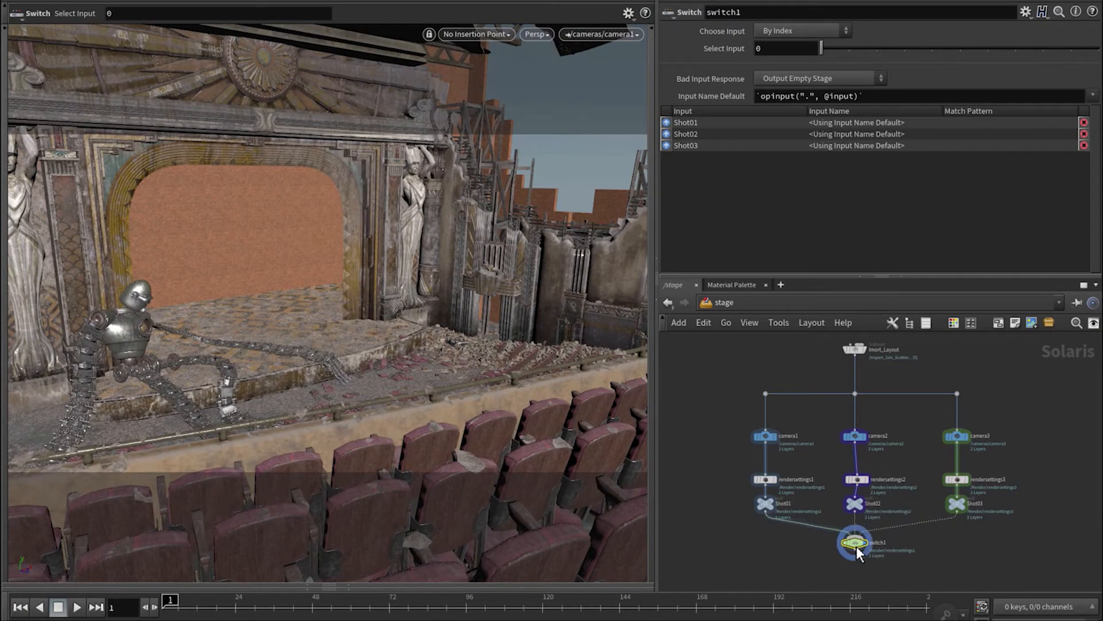
pyautogui.moveTo(828, 53)
pyautogui.mouseDown()
pyautogui.moveTo(867, 46)
pyautogui.moveTo(826, 48)
pyautogui.mouseUp()
# Add an Edit Context Options node below the Switch node and display it.
pyautogui.scroll(-3, 1015, 546)
pyautogui.click(878, 535)
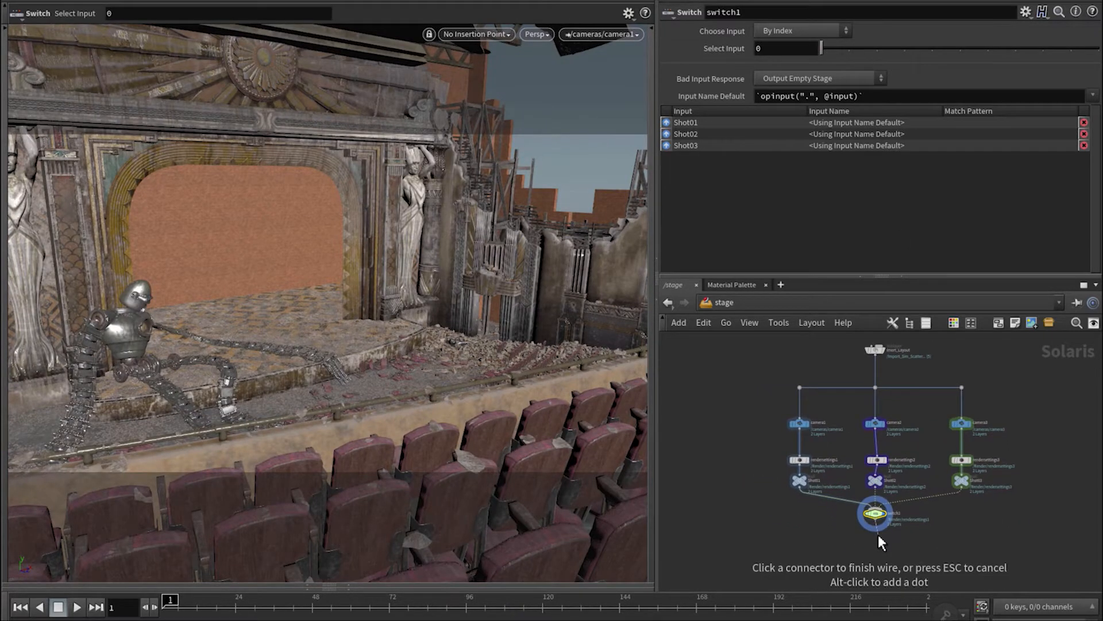
pyautogui.press('Tab')
pyautogui.write('edit')
pyautogui.press('Return')
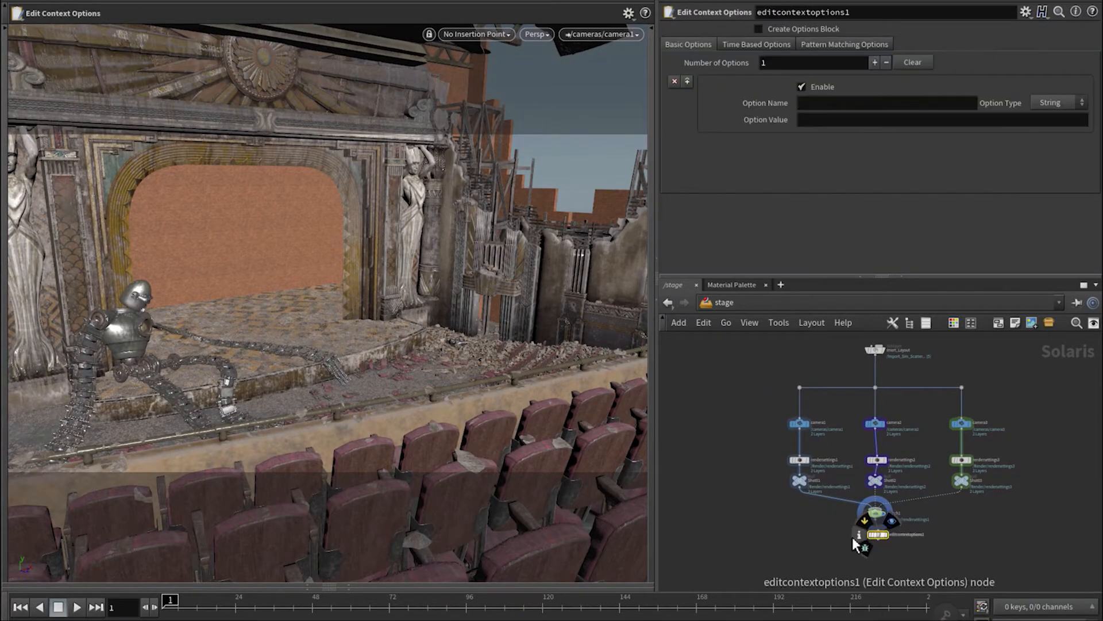
pyautogui.scroll(2, 878, 536)
pyautogui.click(882, 543)
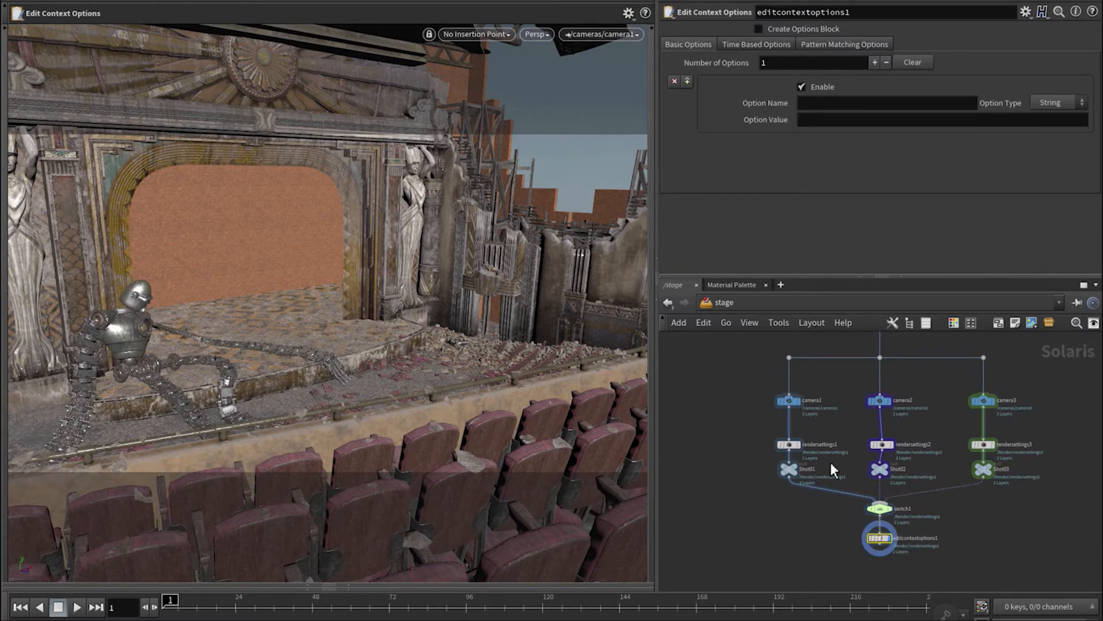
# Delete the channels on the frame range of the first time-based option set.
pyautogui.click(746, 44)
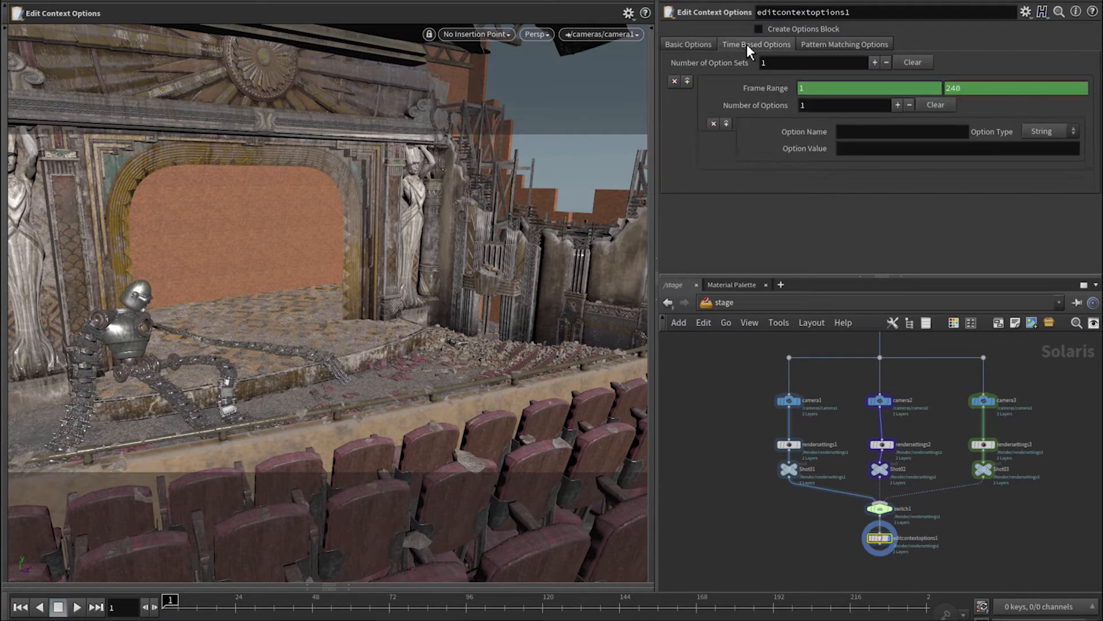
pyautogui.rightClick(739, 88)
pyautogui.click(767, 253)
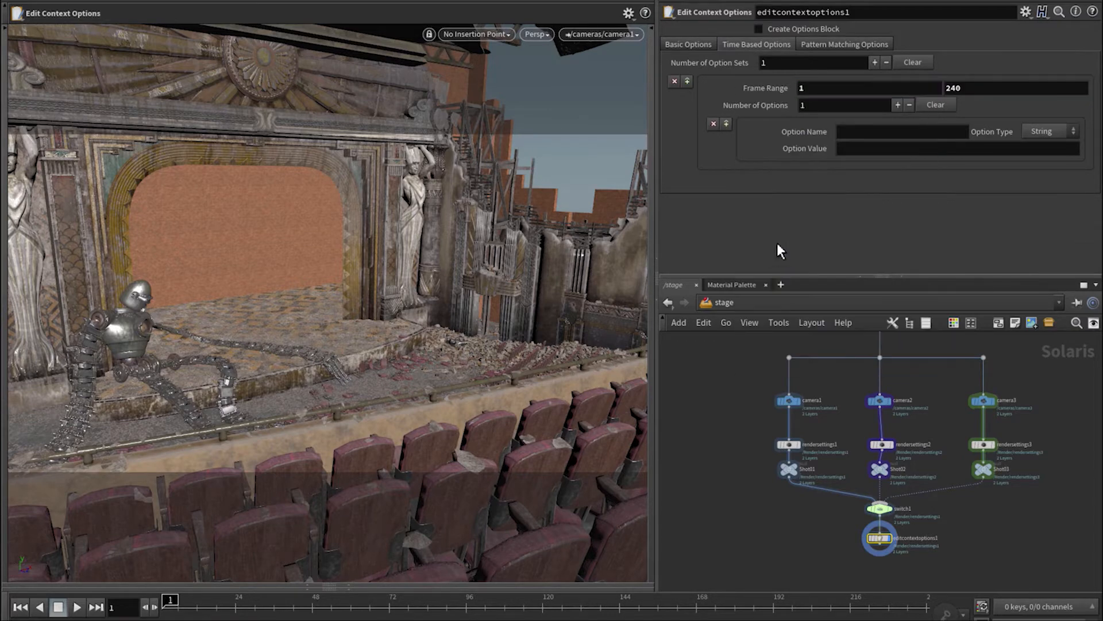
# Define a time-based option named Shot with the value Shot01 and set its end frame to 80.
pyautogui.click(853, 134)
pyautogui.write('Shot')
pyautogui.press('Tab')
pyautogui.write('Shot01')
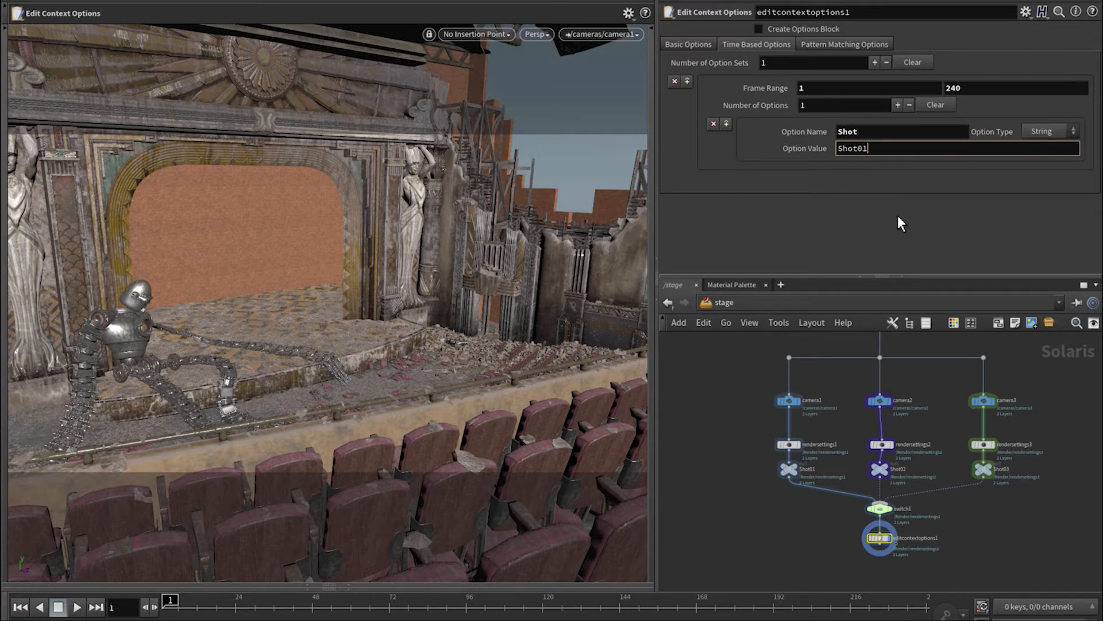
pyautogui.press('Return')
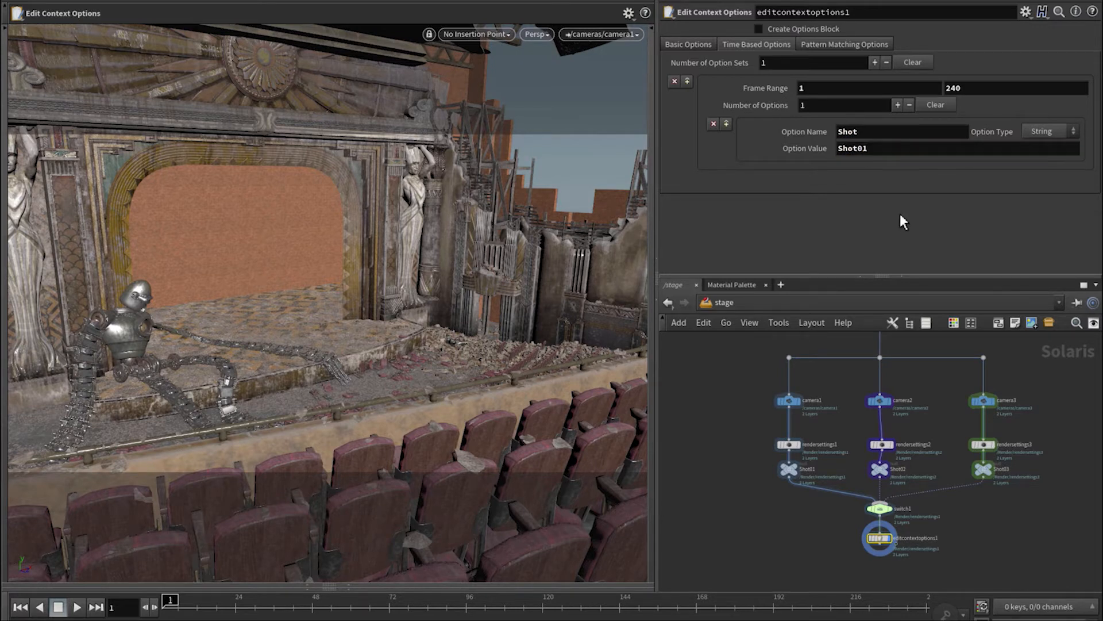
pyautogui.doubleClick(954, 88)
pyautogui.write('80')
pyautogui.press('Return')
# Insert a second option set for frames 81 to 160 with the option Shot set to Shot02.
pyautogui.click(687, 81)
pyautogui.rightClick(788, 98)
pyautogui.click(812, 256)
pyautogui.write('160')
pyautogui.press('Return')
pyautogui.click(855, 132)
pyautogui.write('Shot')
pyautogui.press('Tab')
pyautogui.write('Shot02')
# Insert a third option set starting at frame 161 with the option Shot set to Shot03.
pyautogui.click(687, 81)
pyautogui.rightClick(764, 94)
pyautogui.click(813, 256)
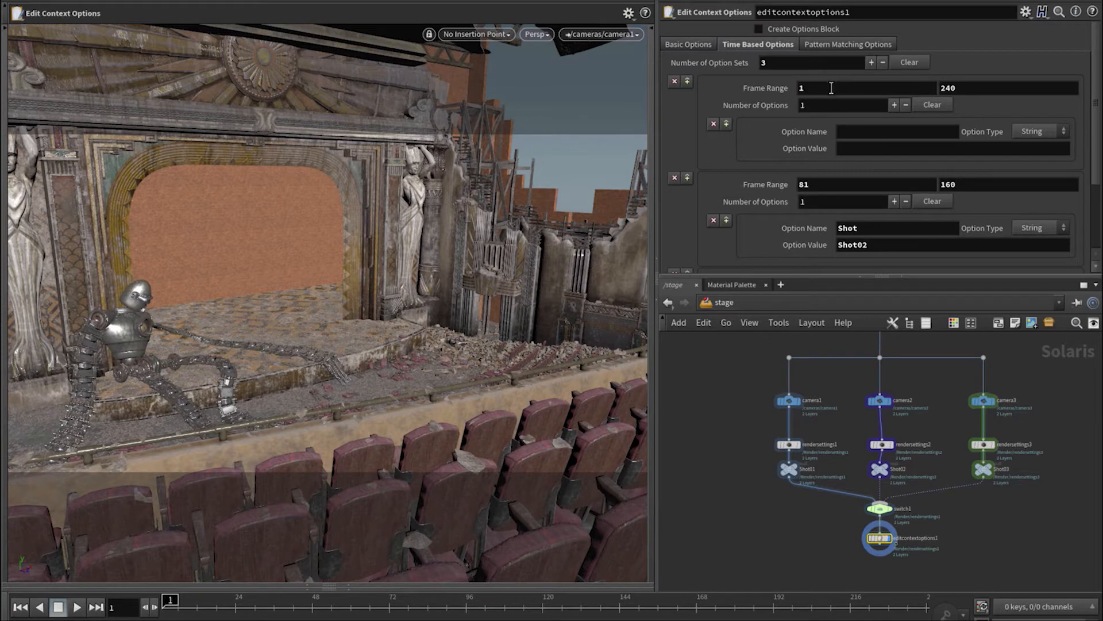
pyautogui.write('161')
pyautogui.press('Tab')
pyautogui.press('Tab')
pyautogui.write('Shot')
pyautogui.press('Tab')
pyautogui.write('Shot03')
pyautogui.press('Return')
pyautogui.scroll(-3, 737, 153)
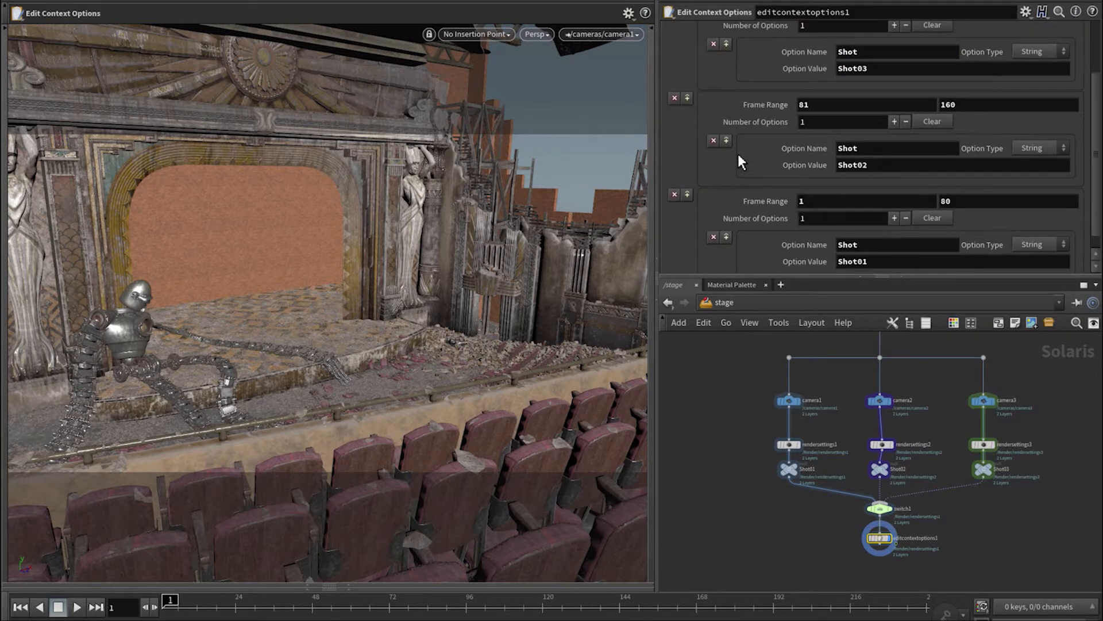
pyautogui.scroll(2, 738, 153)
pyautogui.click(880, 507)
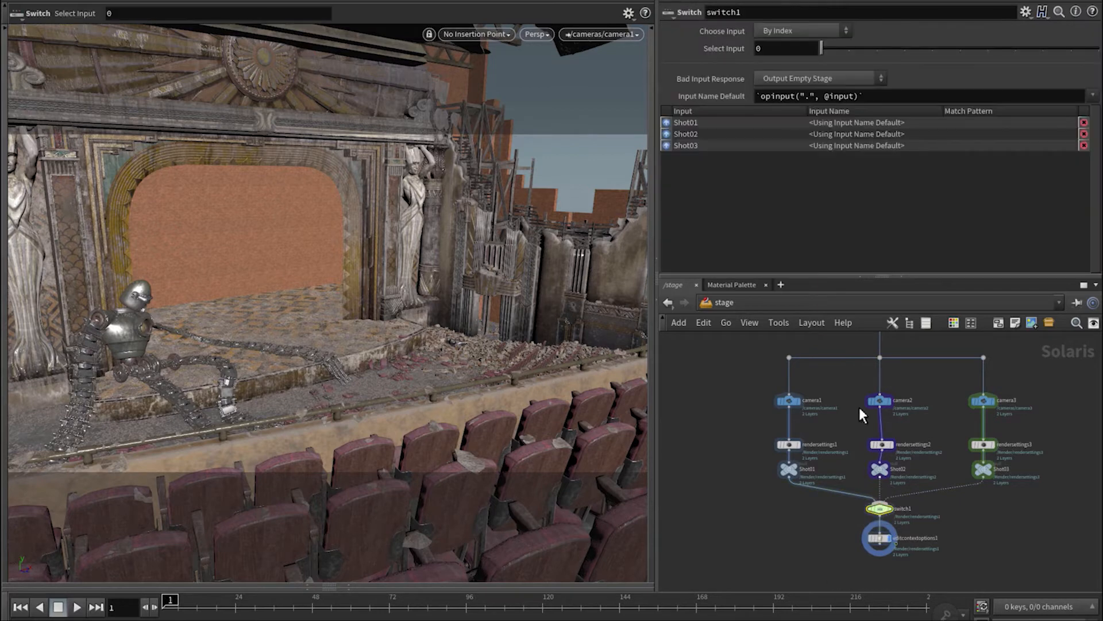
pyautogui.click(780, 34)
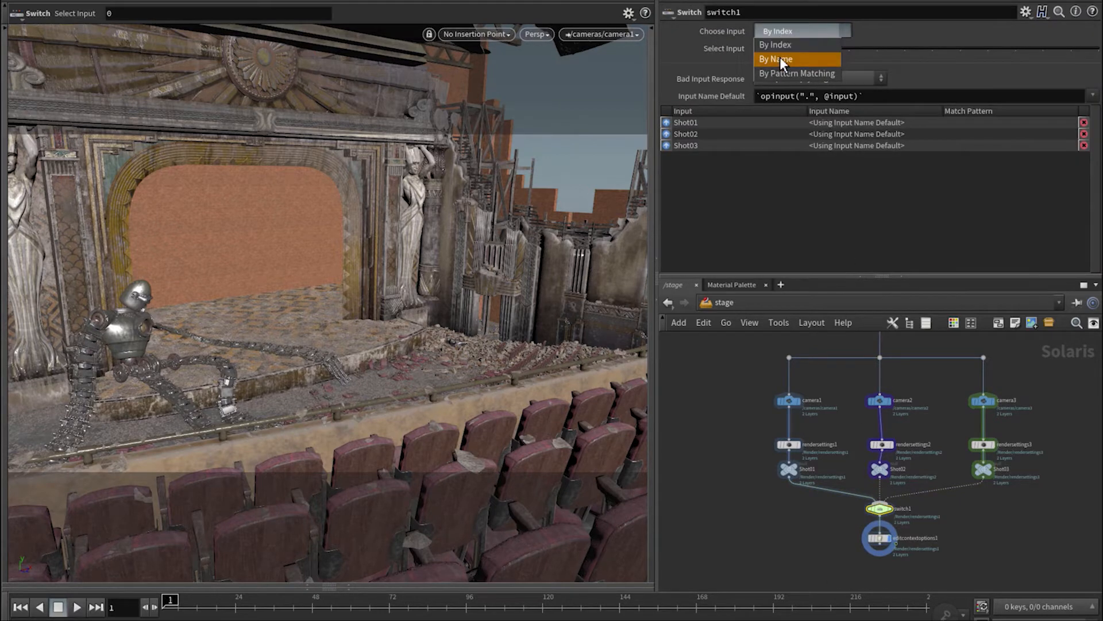
pyautogui.click(780, 57)
pyautogui.click(776, 51)
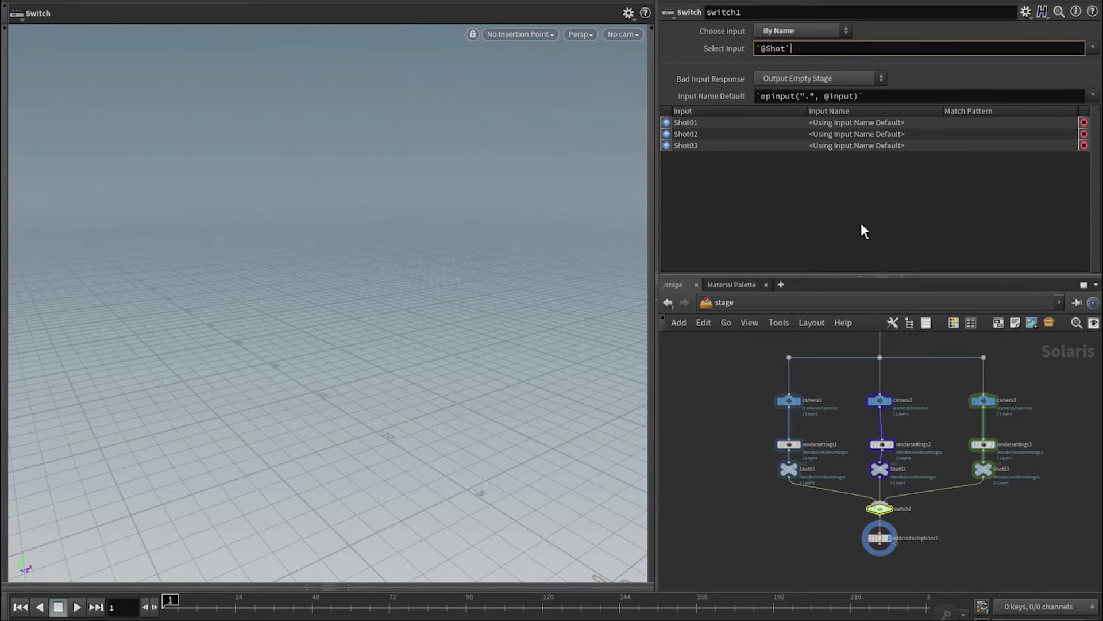
pyautogui.press('Return')
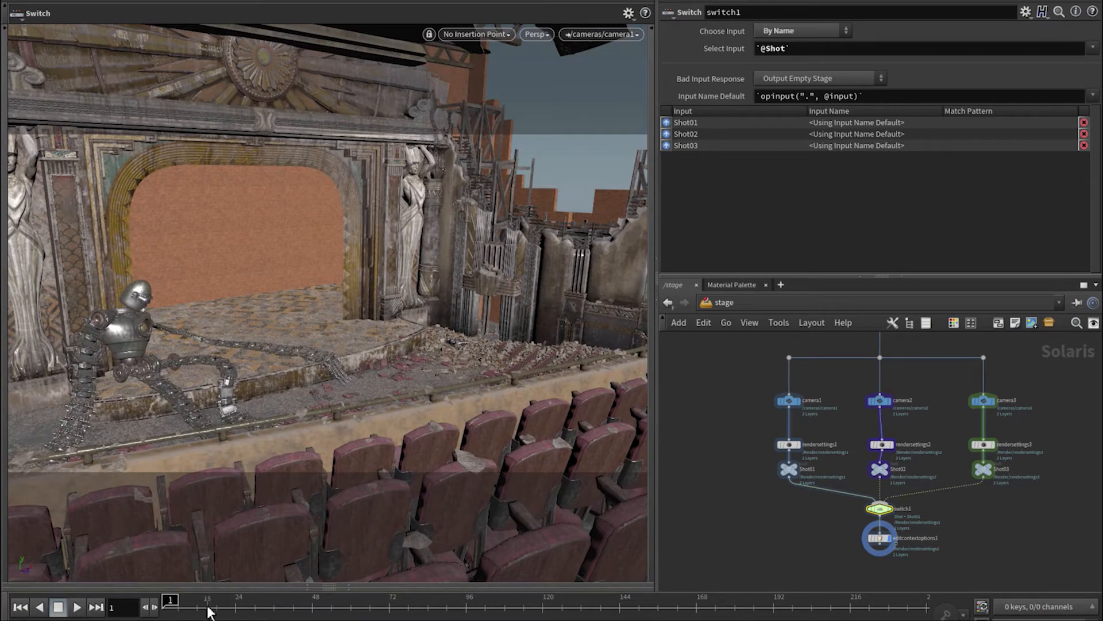
# Scrub the timeline to check the shot switching across the frame range.
pyautogui.moveTo(172, 601)
pyautogui.mouseDown()
pyautogui.moveTo(864, 613)
pyautogui.moveTo(156, 601)
pyautogui.mouseUp()
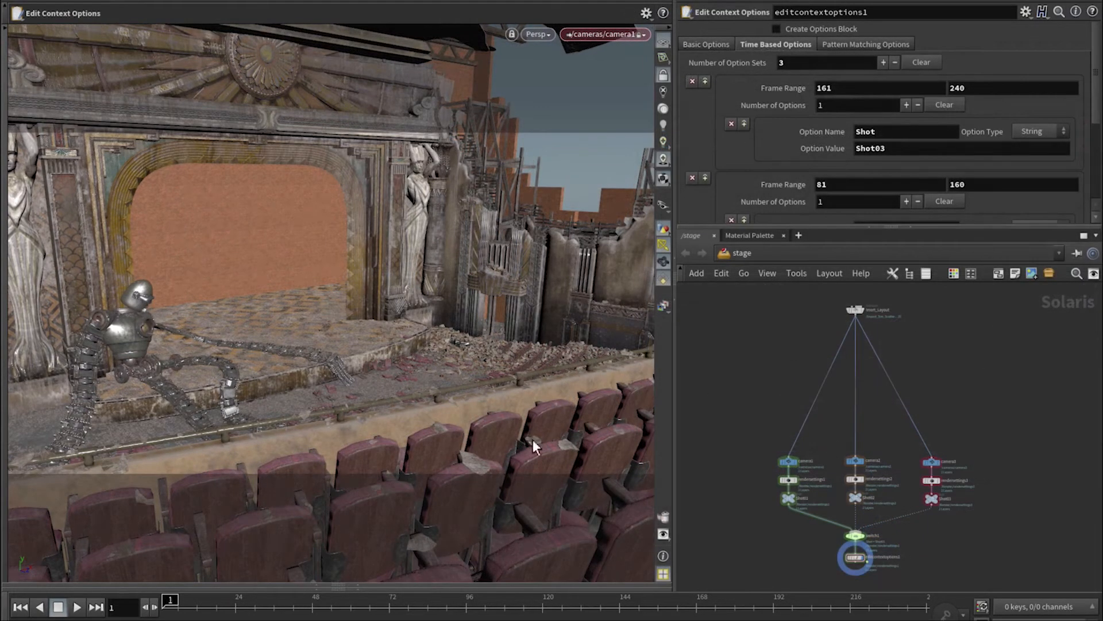
pyautogui.moveTo(171, 600)
pyautogui.mouseDown()
pyautogui.moveTo(804, 600)
pyautogui.moveTo(170, 601)
pyautogui.mouseUp()
# Insert an Insertion Point node below the layout import, ahead of the three shot branches, and name it SequenceLighting.
pyautogui.press('Tab')
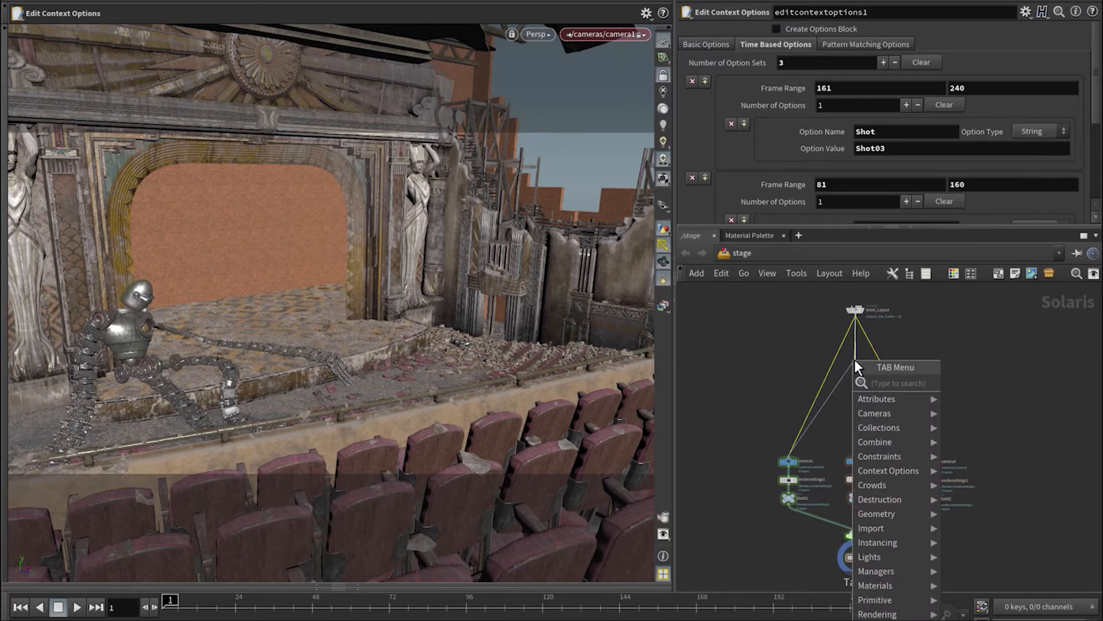
pyautogui.write('insert')
pyautogui.press('Return')
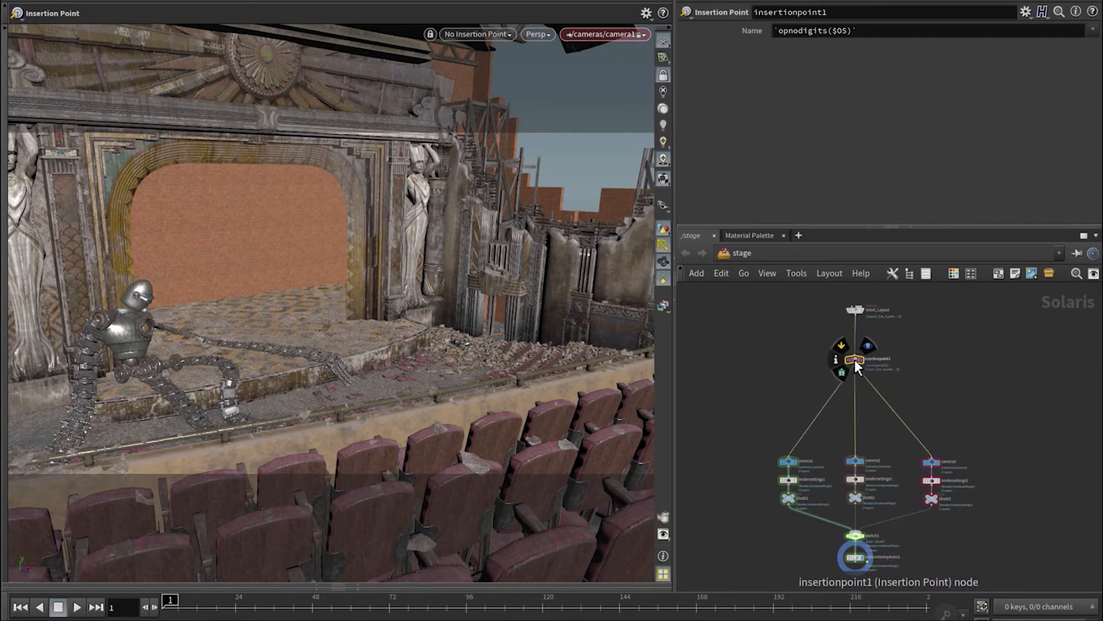
pyautogui.click(873, 32)
pyautogui.write('Se')
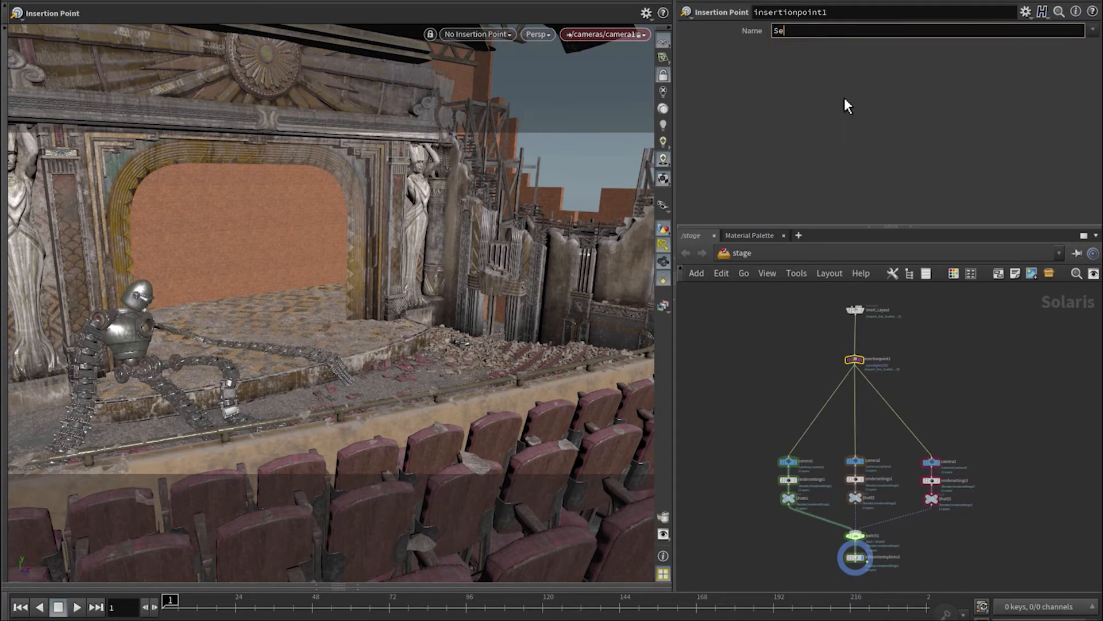
pyautogui.write('quenceLighting')
pyautogui.press('Return')
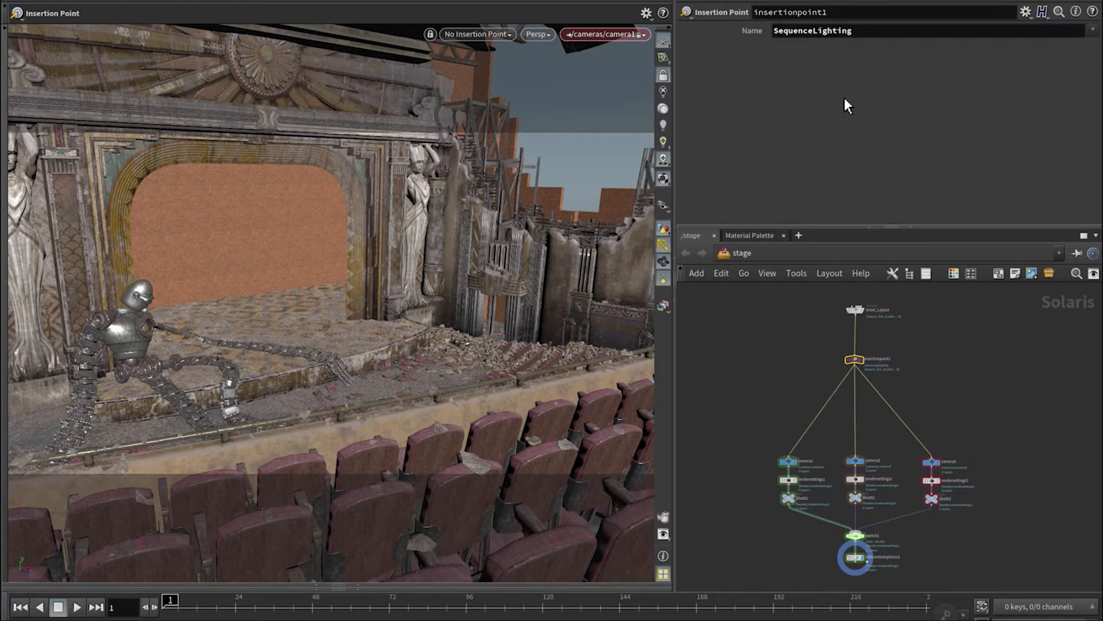
# Add an insertion point named ShotLighting above the first shot's camera and copy it into the other two shot branches.
pyautogui.click(855, 365)
pyautogui.press('Tab')
pyautogui.write('inse')
pyautogui.press('Return')
pyautogui.click(790, 437)
pyautogui.doubleClick(813, 31)
pyautogui.write('ShotLighting')
pyautogui.press('Return')
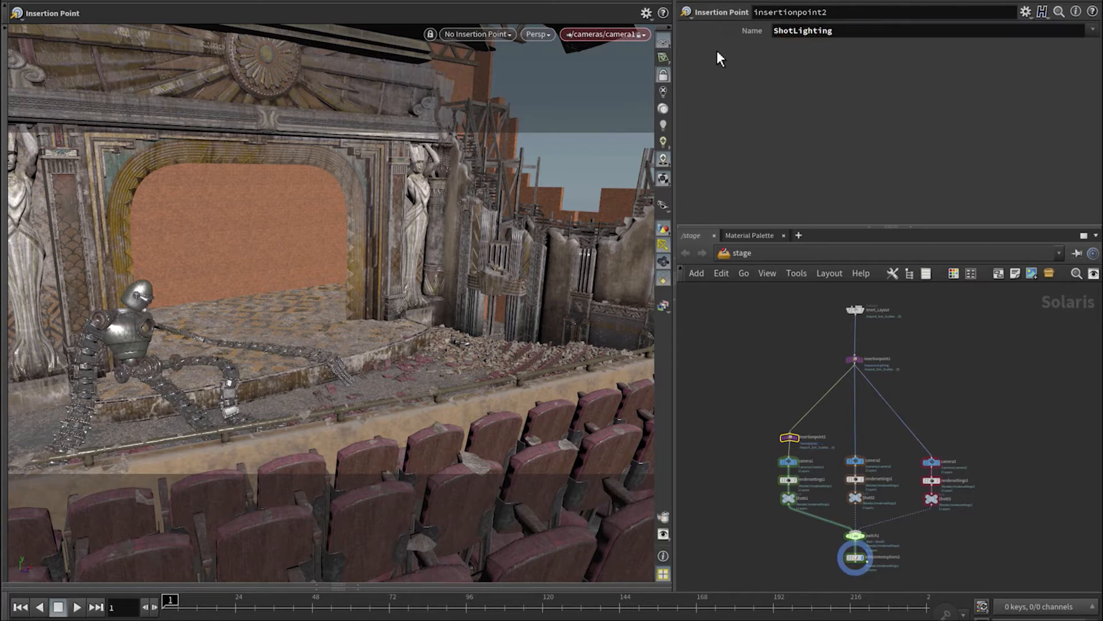
pyautogui.keyDown('alt'); pyautogui.moveTo(790, 437); pyautogui.dragTo(931, 440); pyautogui.keyUp('alt')
# Limit the viewport's insertion points to the Cook Path and make SequenceLighting the active one.
pyautogui.click(461, 36)
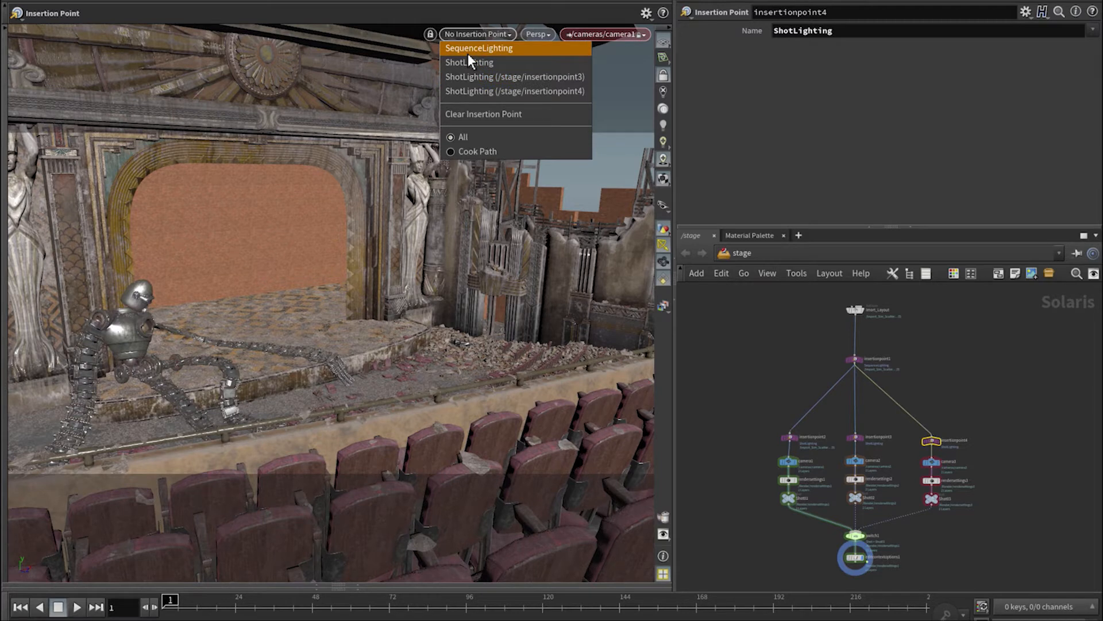
pyautogui.click(475, 150)
pyautogui.click(461, 35)
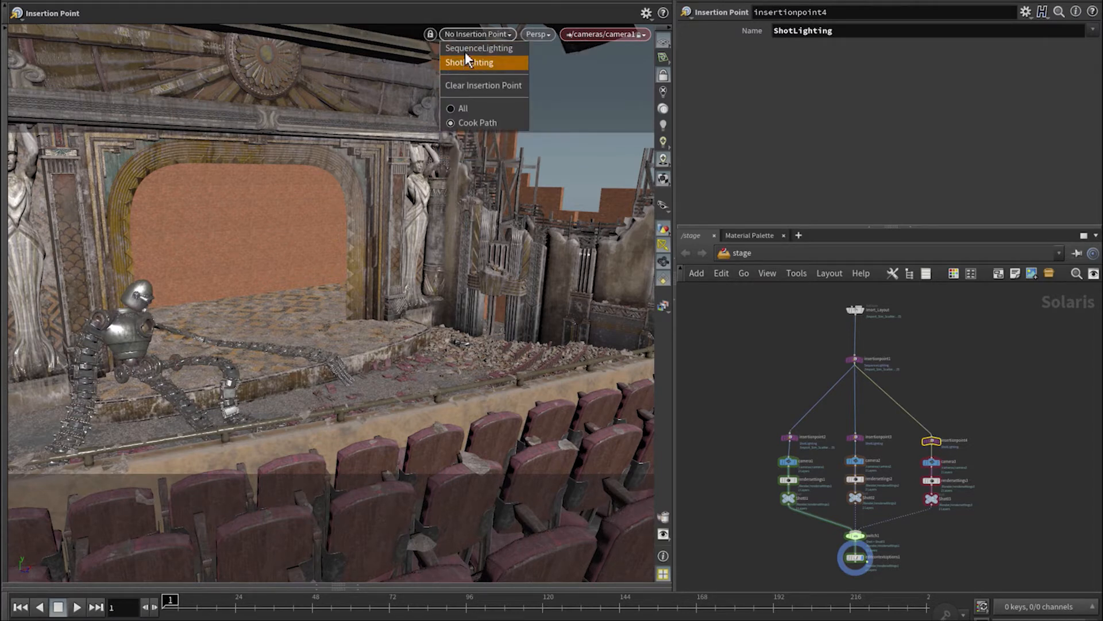
pyautogui.click(464, 52)
# Add a dome light with a pale blue colour (hue 206, saturation 0.345) and an intensity of 0.29.
pyautogui.press('Tab')
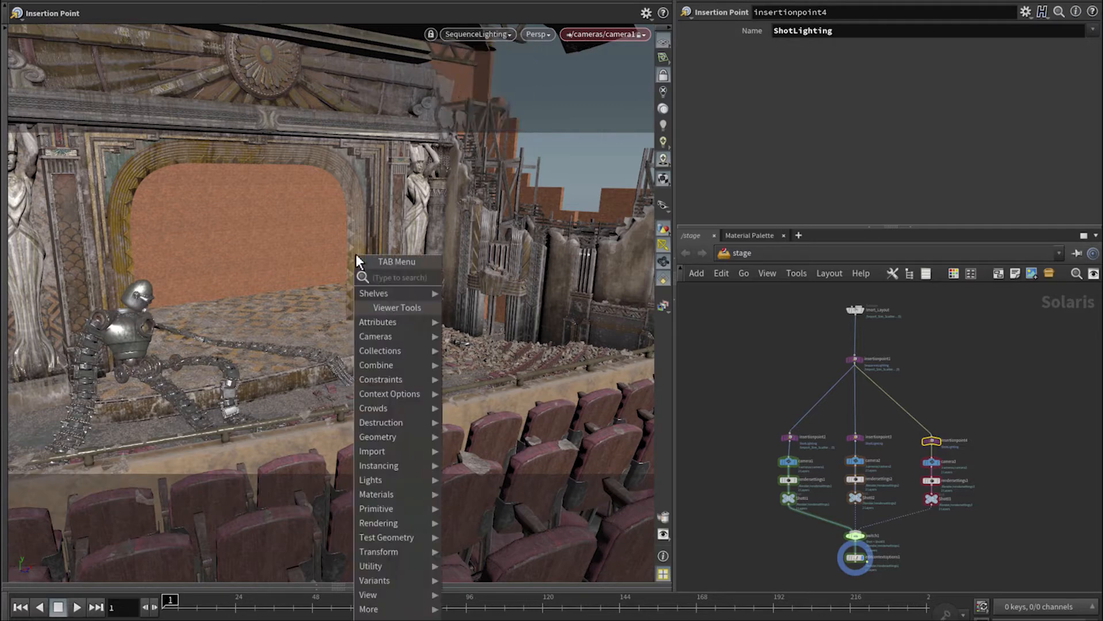
pyautogui.press('Return')
pyautogui.click(357, 254)
pyautogui.click(728, 73)
pyautogui.click(840, 116)
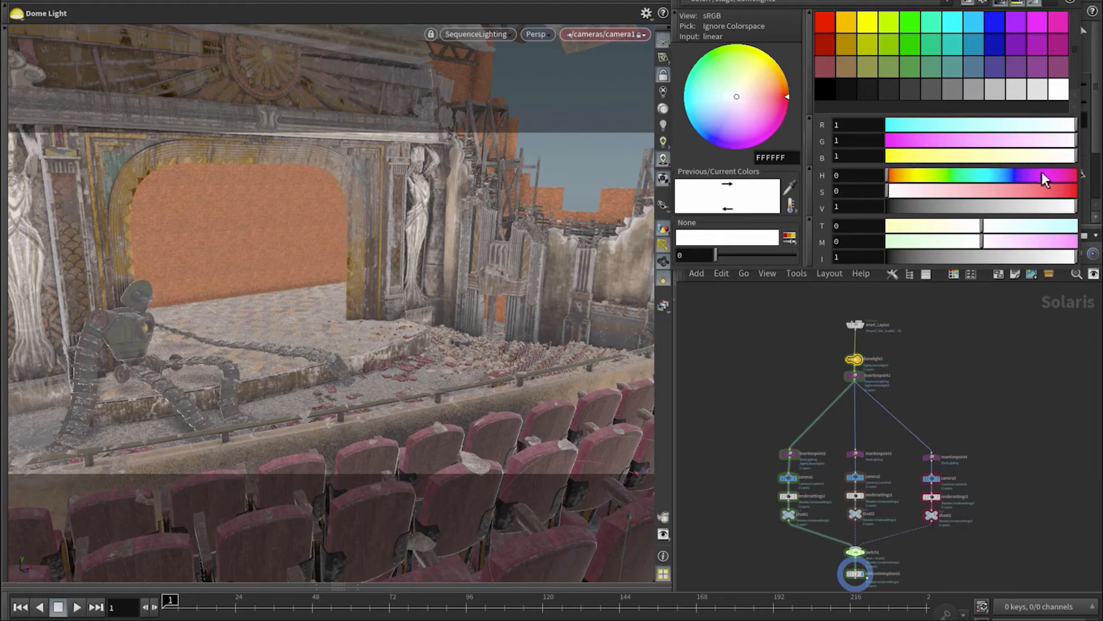
pyautogui.click(952, 192)
pyautogui.moveTo(1002, 175); pyautogui.dragTo(997, 175)
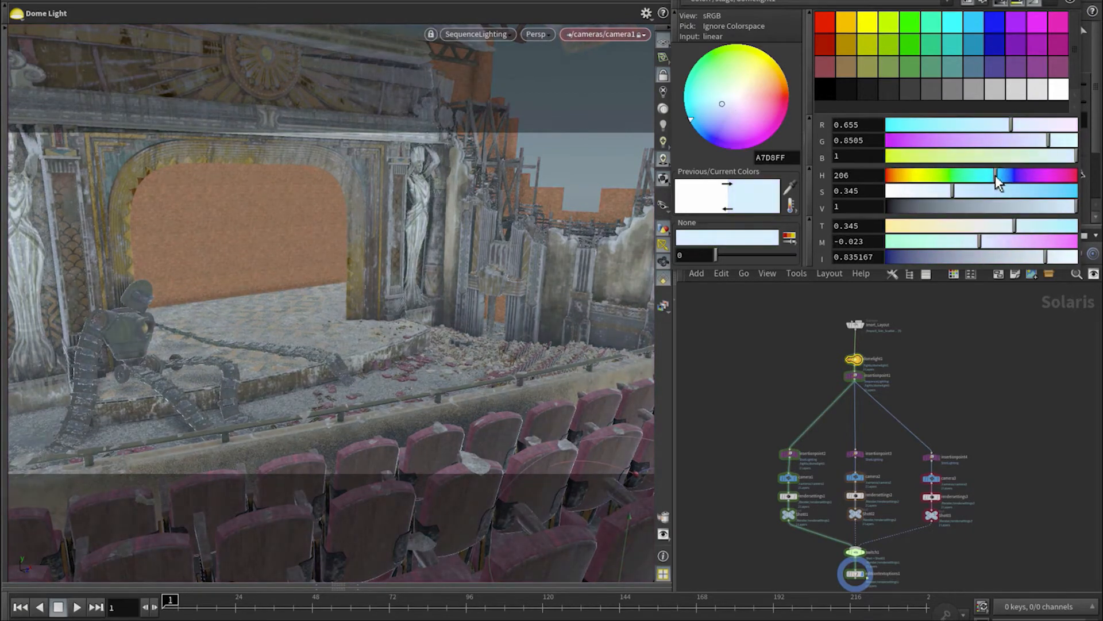
pyautogui.click(1071, 2)
pyautogui.moveTo(918, 84); pyautogui.dragTo(915, 84)
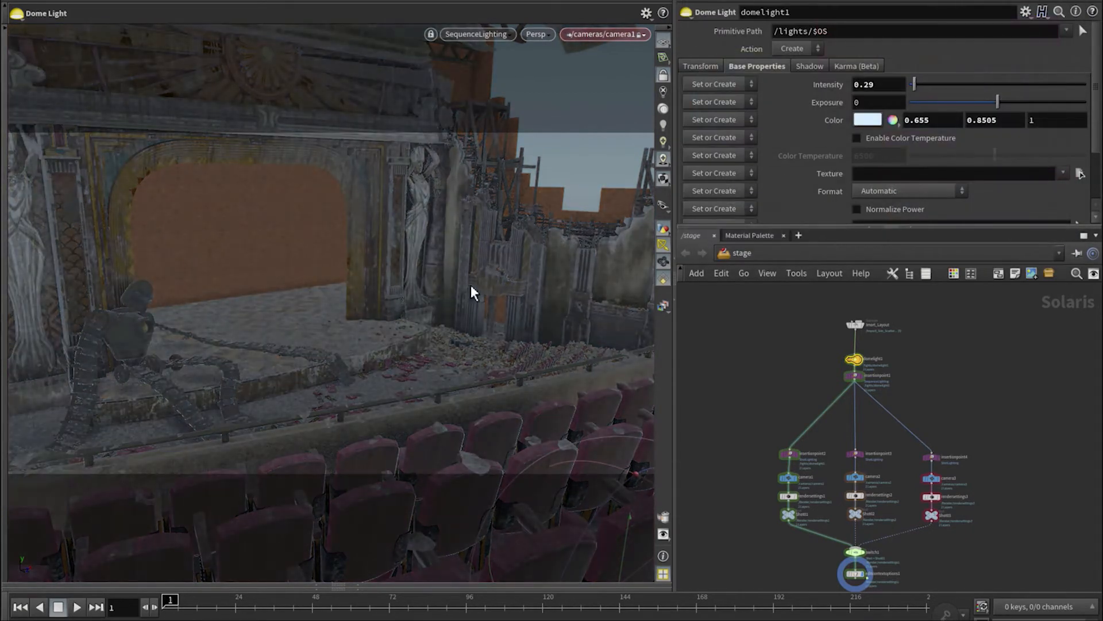
# Place a spot light in the scene at the SequenceLighting insertion point.
pyautogui.press('Tab')
pyautogui.write('spo')
pyautogui.press('Return')
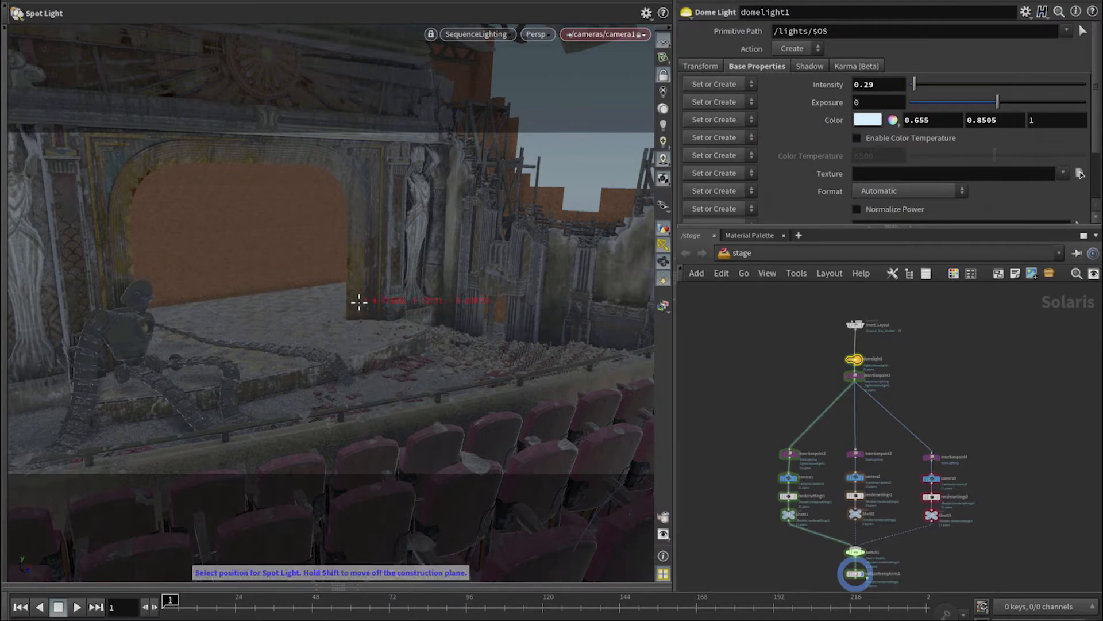
pyautogui.click(359, 301)
# Look through the spot light and position it above the theatre, aimed down through the broken roof at the stage.
pyautogui.click(608, 34)
pyautogui.moveTo(668, 85)
pyautogui.click(683, 114)
pyautogui.click(664, 78)
pyautogui.keyDown('alt'); pyautogui.moveTo(498, 189); pyautogui.dragTo(378, 300); pyautogui.keyUp('alt')
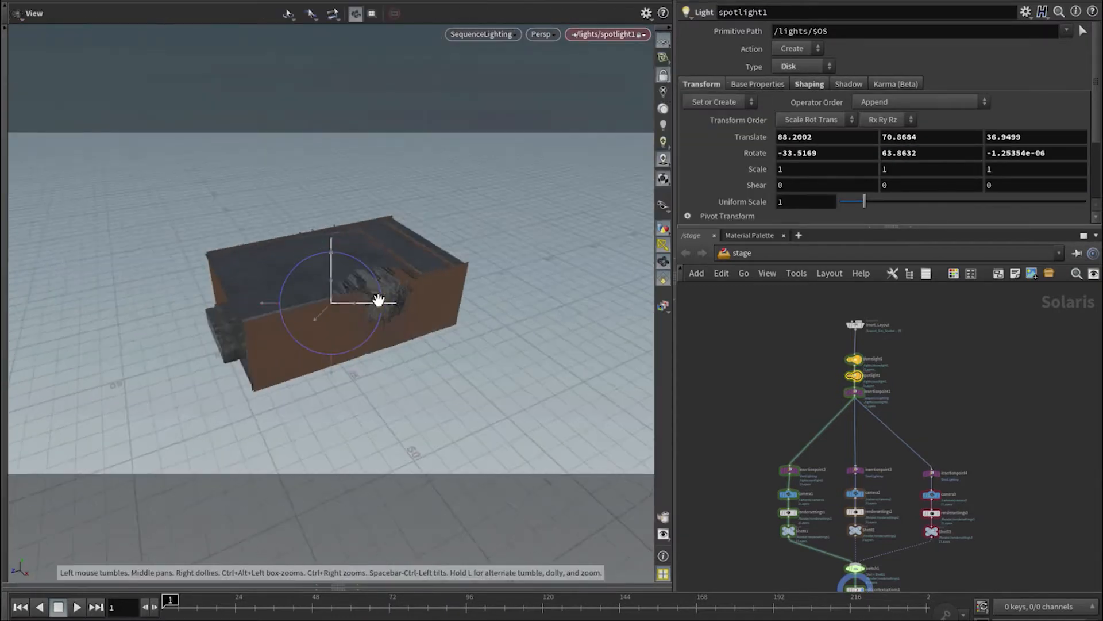
pyautogui.scroll(8, 378, 300)
pyautogui.keyDown('alt'); pyautogui.moveTo(377, 260); pyautogui.dragTo(378, 281, button='middle'); pyautogui.keyUp('alt')
pyautogui.keyDown('alt'); pyautogui.moveTo(378, 281); pyautogui.dragTo(379, 289); pyautogui.keyUp('alt')
# Set the spot light's exposure to 8.8, intensity to 9.32 and colour to hue 210, saturation 0.5, and return to the camera1 view.
pyautogui.click(757, 87)
pyautogui.moveTo(894, 119); pyautogui.dragTo(1012, 109, button='middle')
pyautogui.moveTo(927, 138); pyautogui.dragTo(1074, 138)
pyautogui.moveTo(877, 116); pyautogui.dragTo(936, 95, button='middle')
pyautogui.click(1010, 155)
pyautogui.moveTo(1010, 166); pyautogui.dragTo(1018, 166)
pyautogui.moveTo(1017, 155); pyautogui.dragTo(1029, 155)
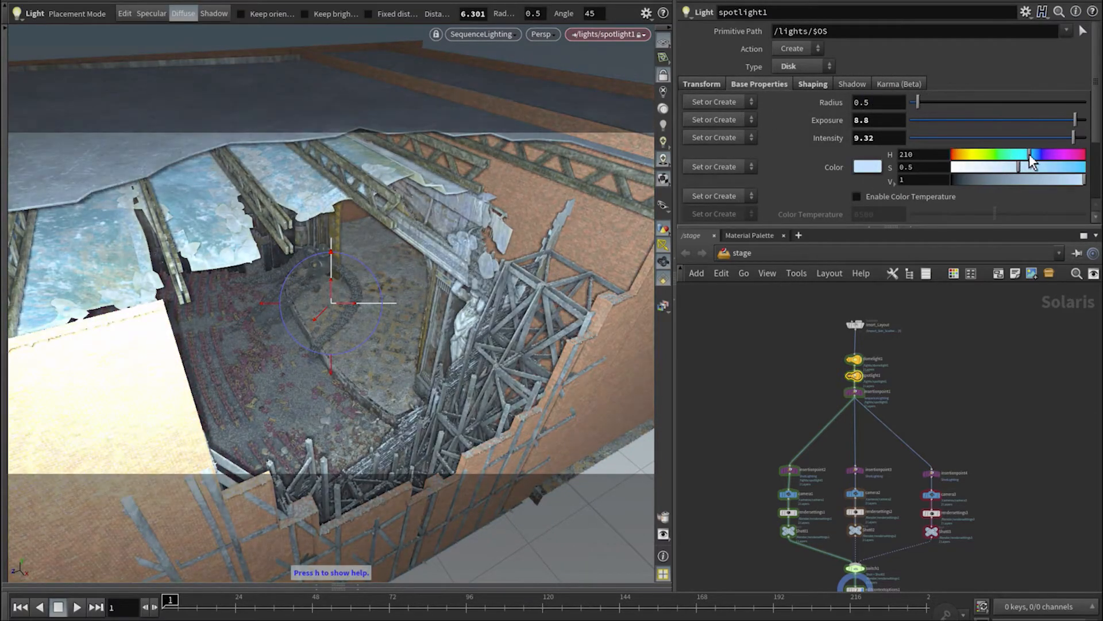
pyautogui.click(617, 36)
pyautogui.click(618, 46)
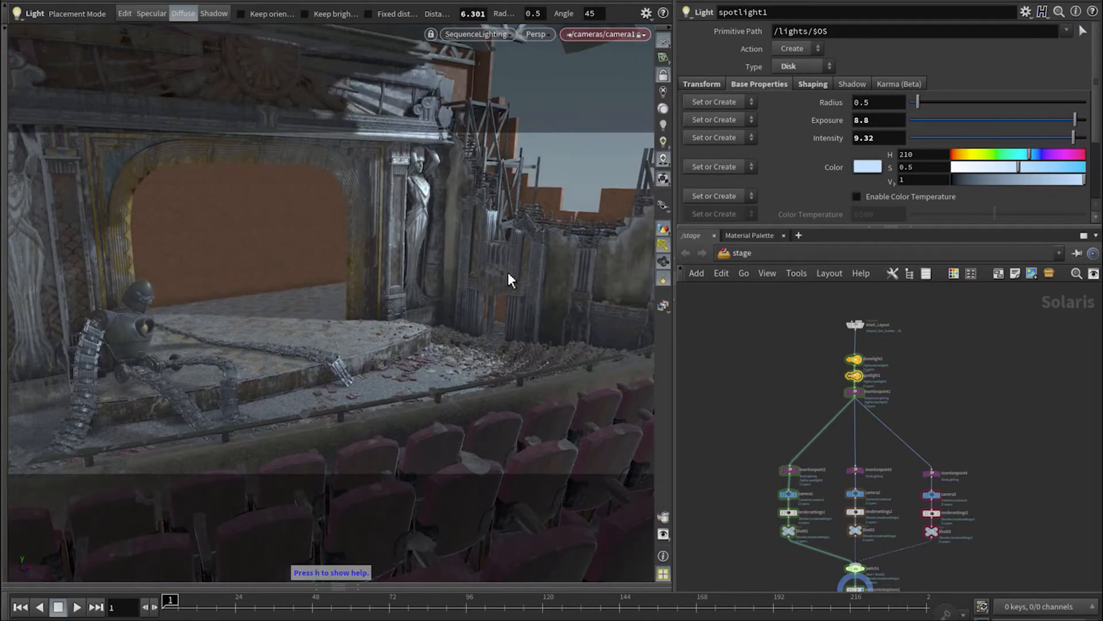
# Make ShotLighting the active insertion point and go to frame 229 in the third shot.
pyautogui.click(470, 34)
pyautogui.click(470, 63)
pyautogui.moveTo(212, 601); pyautogui.dragTo(891, 602)
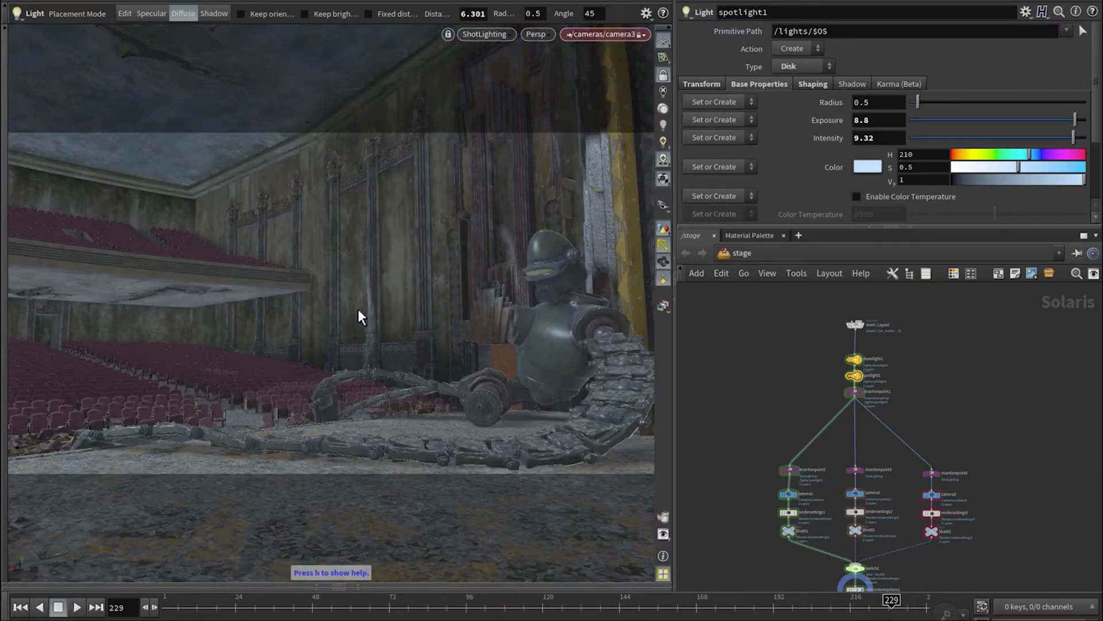
# Add a point light to the third shot, aimed at the robot's upper body from a distance of about 4.4 units.
pyautogui.press('Tab')
pyautogui.write('light')
pyautogui.press('Return')
pyautogui.press('Return')
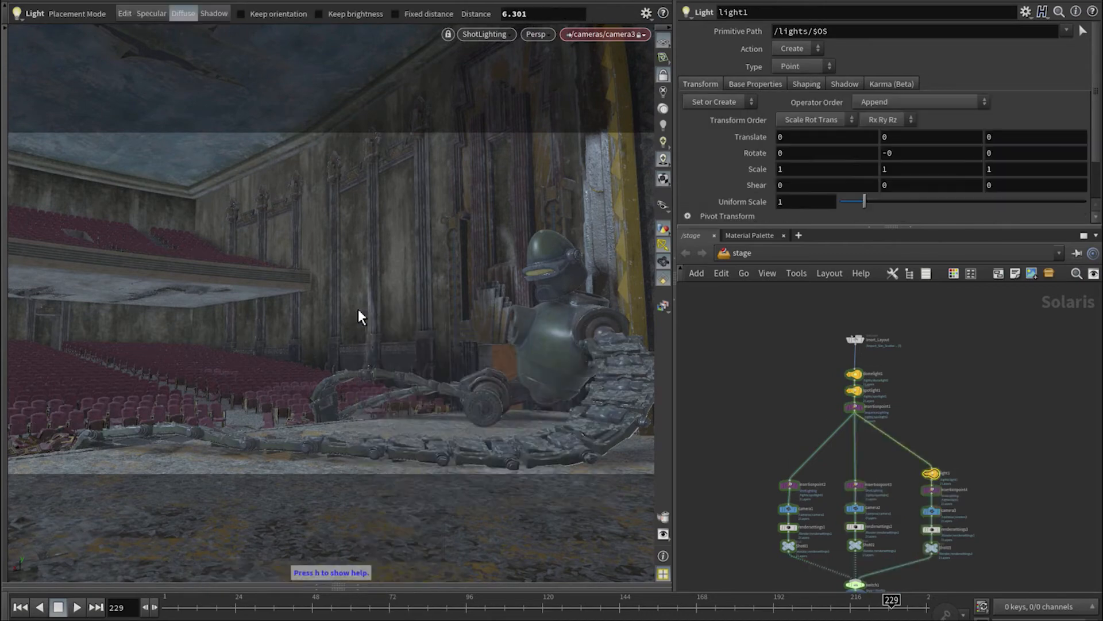
pyautogui.click(543, 320)
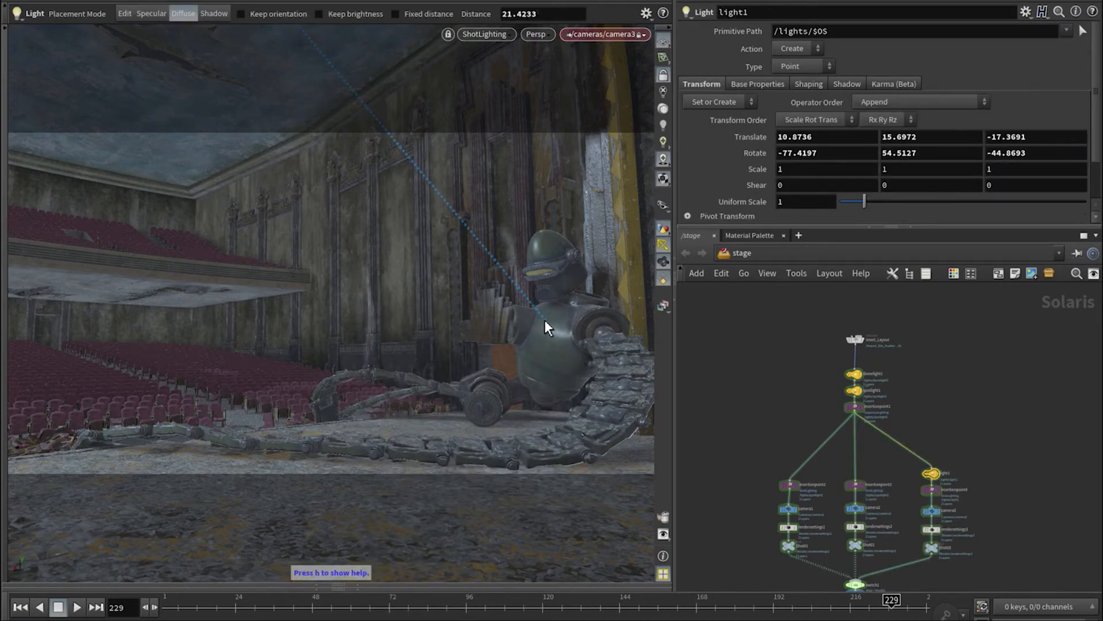
pyautogui.moveTo(498, 322); pyautogui.dragTo(460, 270)
# Give the third shot's light an intensity of 14.7, an exposure of 3.88 and a pink colour with hue 290 and saturation 0.713.
pyautogui.click(758, 84)
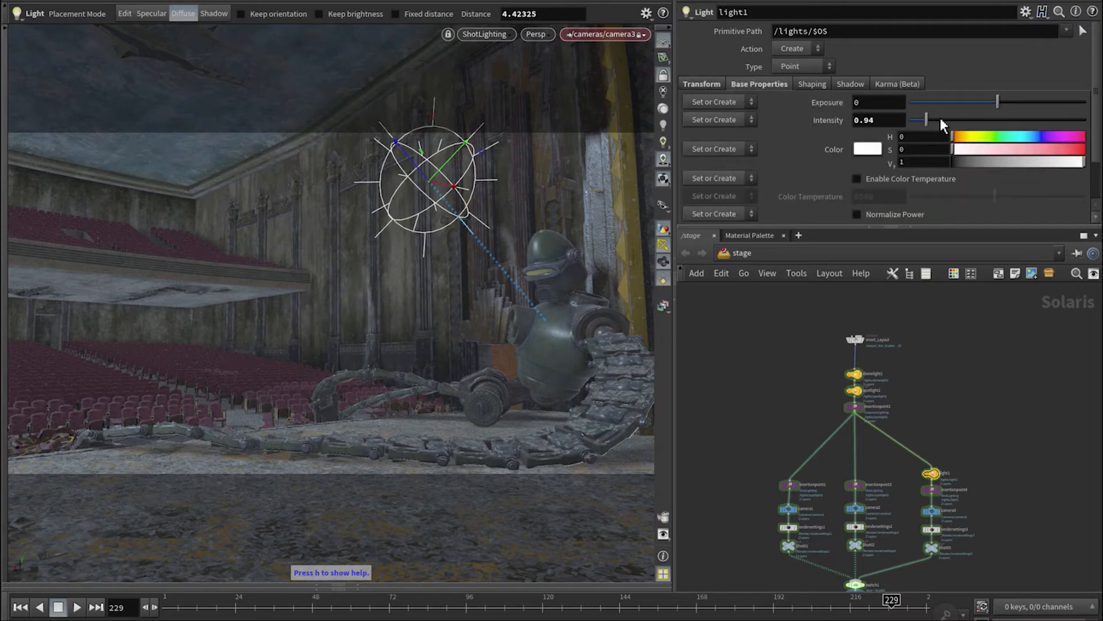
pyautogui.moveTo(885, 120); pyautogui.dragTo(988, 123, button='middle')
pyautogui.moveTo(997, 101); pyautogui.dragTo(1032, 99)
pyautogui.click(1050, 133)
pyautogui.moveTo(1039, 149); pyautogui.dragTo(1046, 148)
pyautogui.press('Escape')
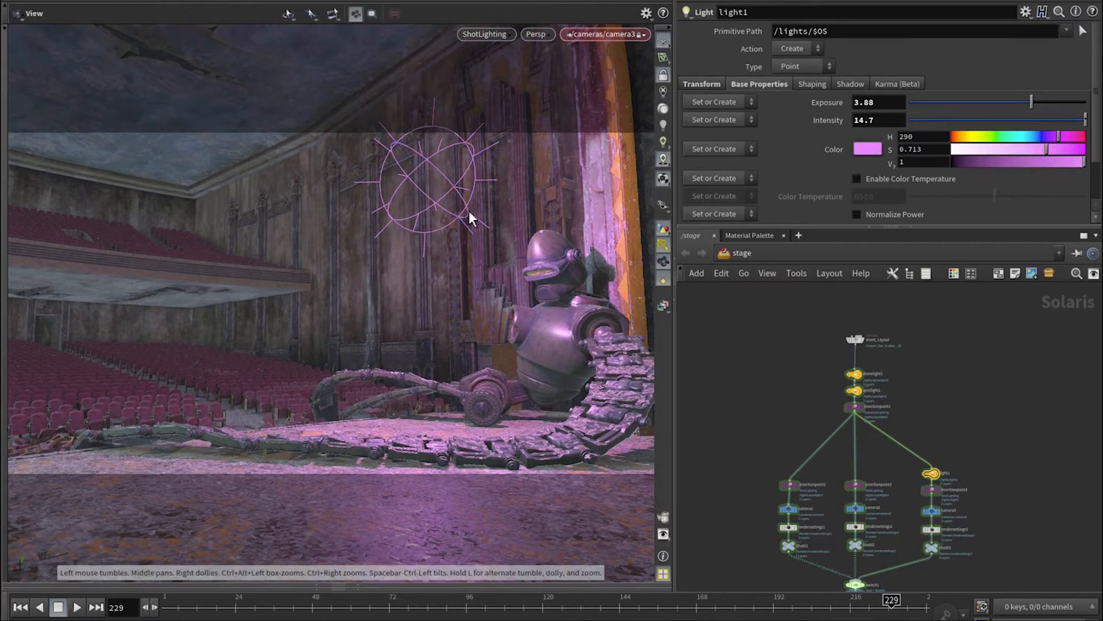
# At frame 54, add a point light to the first shot about 6.5 units above the theatre seats, with an intensity of about 425.5.
pyautogui.moveTo(891, 599); pyautogui.dragTo(332, 599)
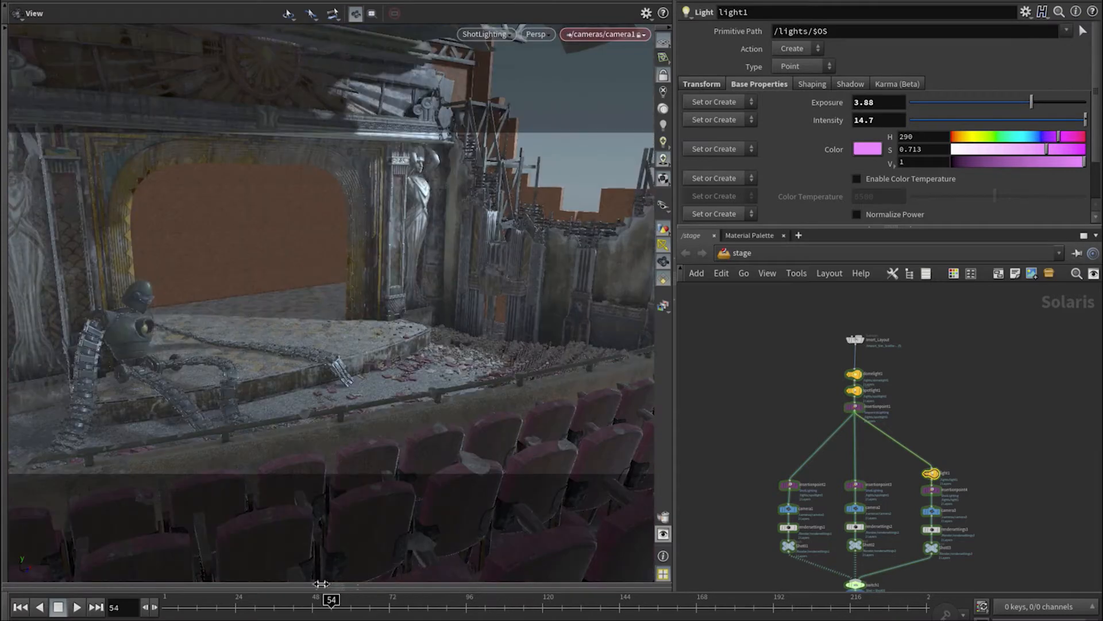
pyautogui.press('Tab')
pyautogui.write('ligh')
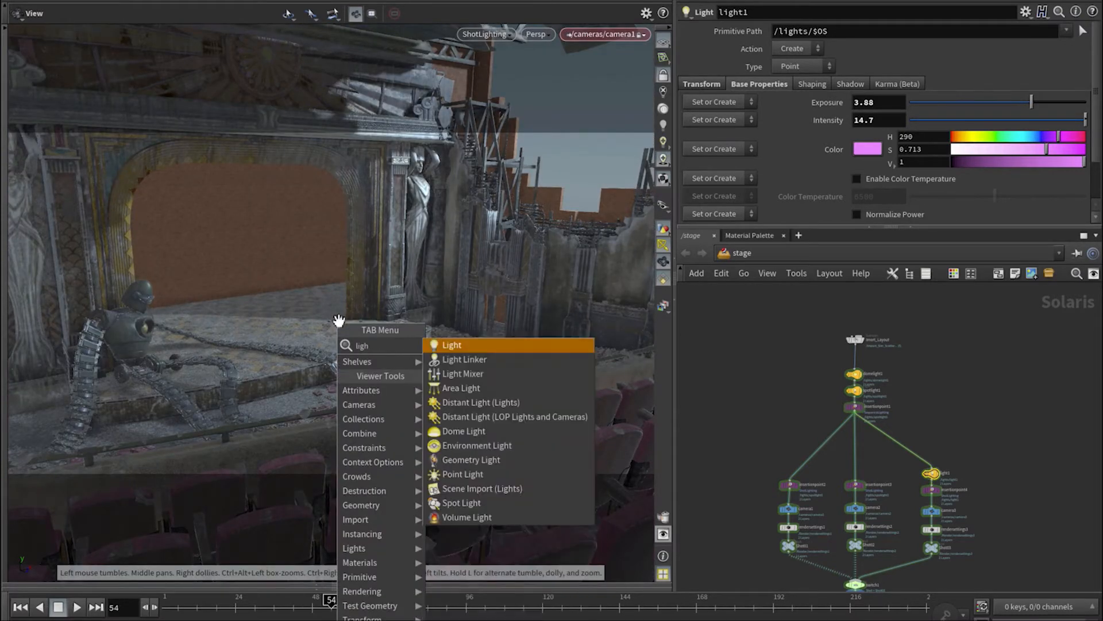
pyautogui.press('Return')
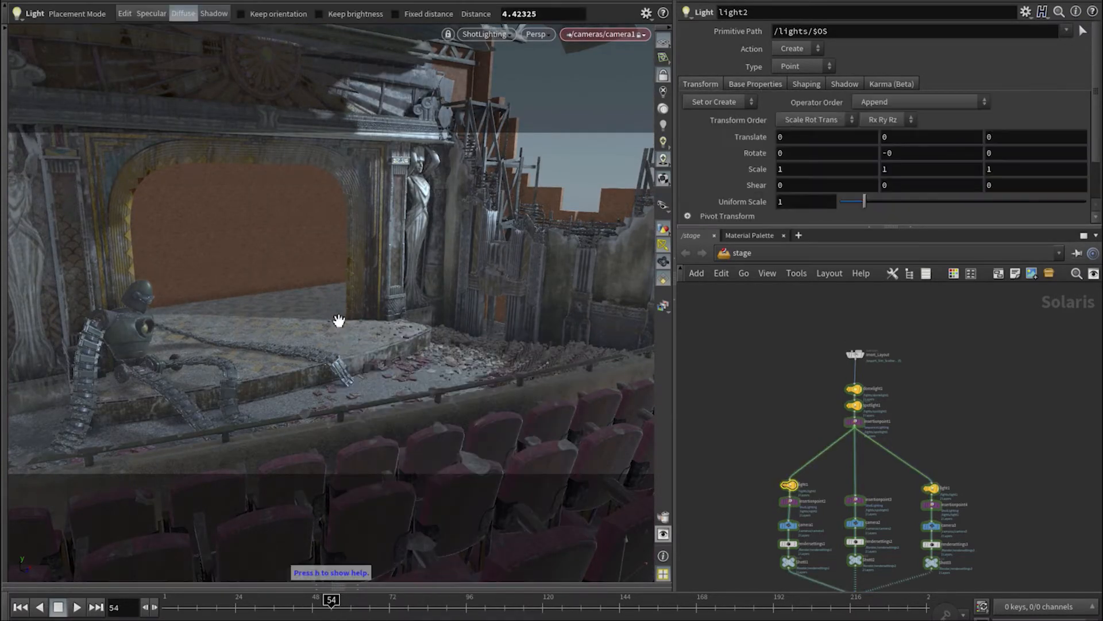
pyautogui.click(401, 408)
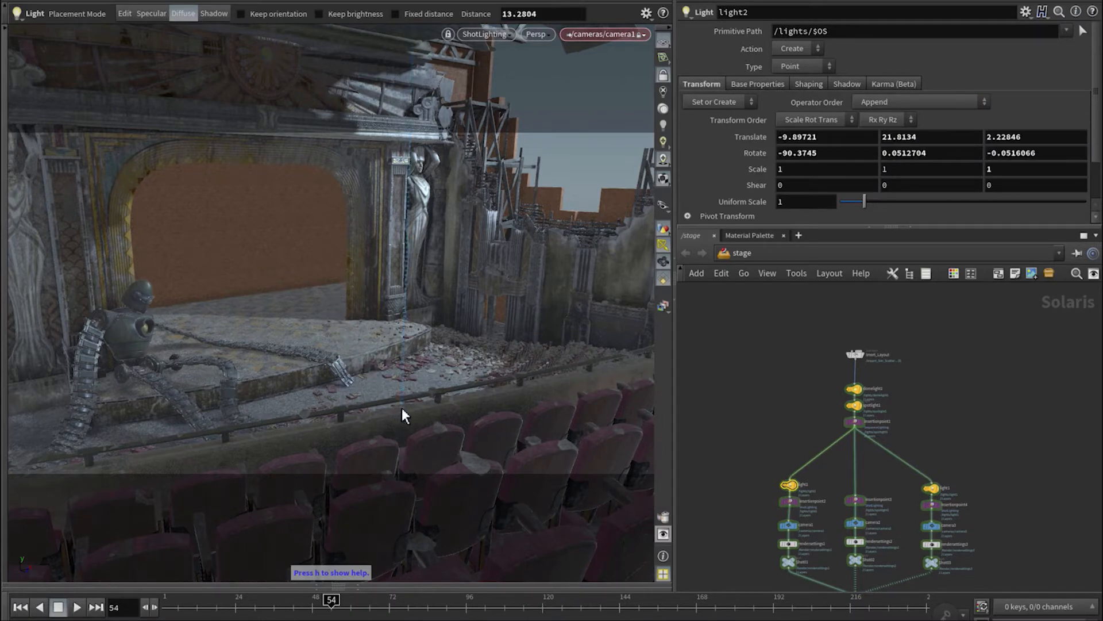
pyautogui.keyDown('shift'); pyautogui.moveTo(401, 408); pyautogui.dragTo(460, 399); pyautogui.keyUp('shift')
# Colour the first shot's point light orange with hue 22 and saturation 1.
pyautogui.click(757, 84)
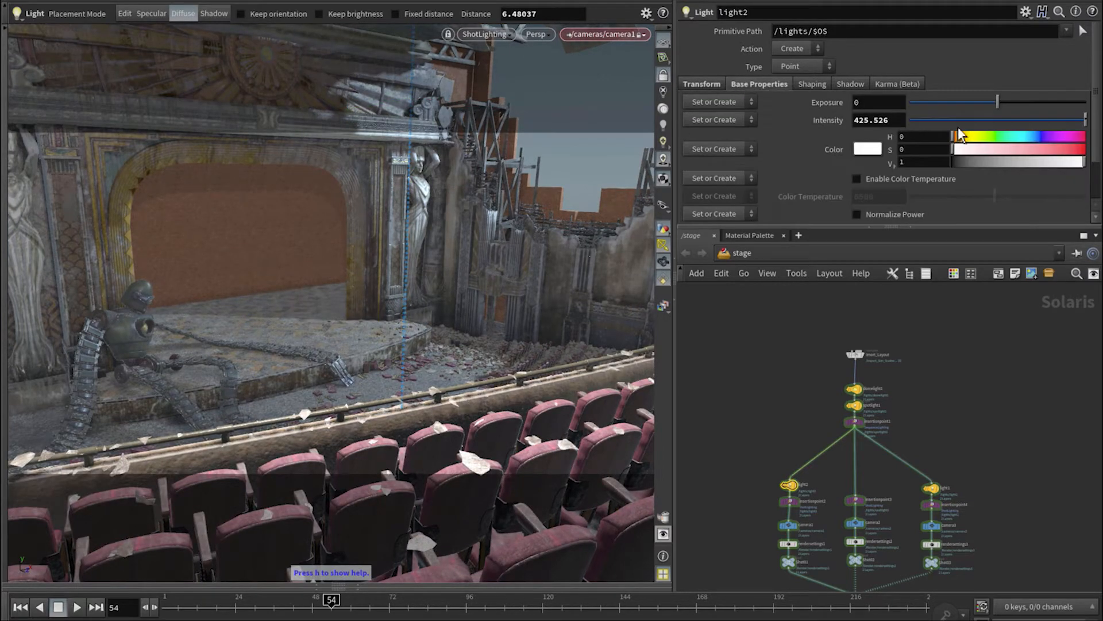
pyautogui.click(967, 136)
pyautogui.click(1065, 151)
pyautogui.click(959, 136)
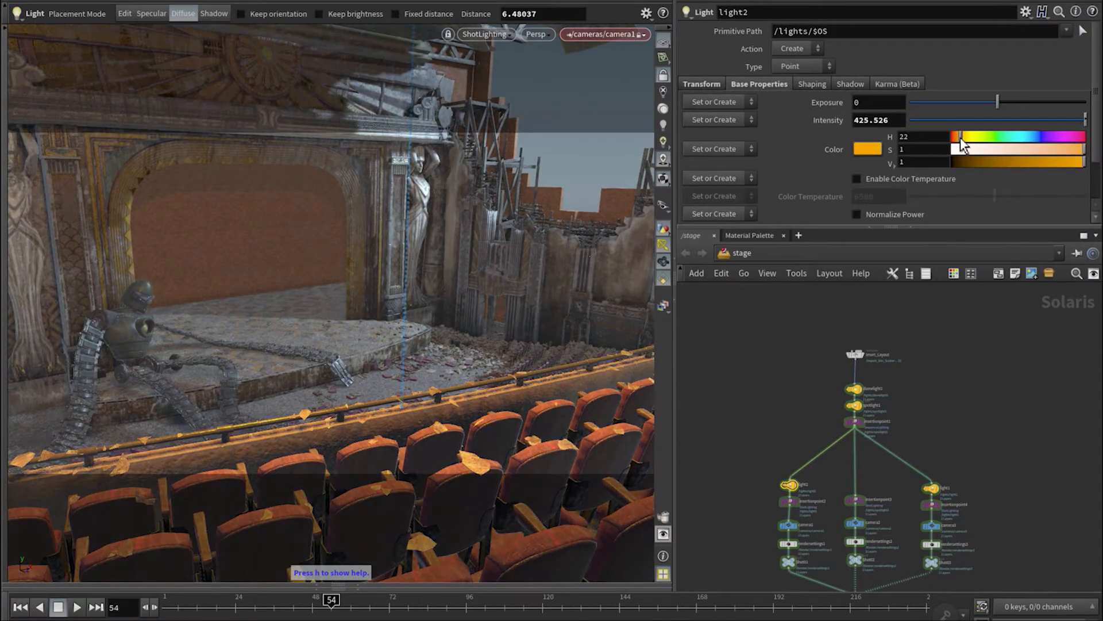
pyautogui.press('Escape')
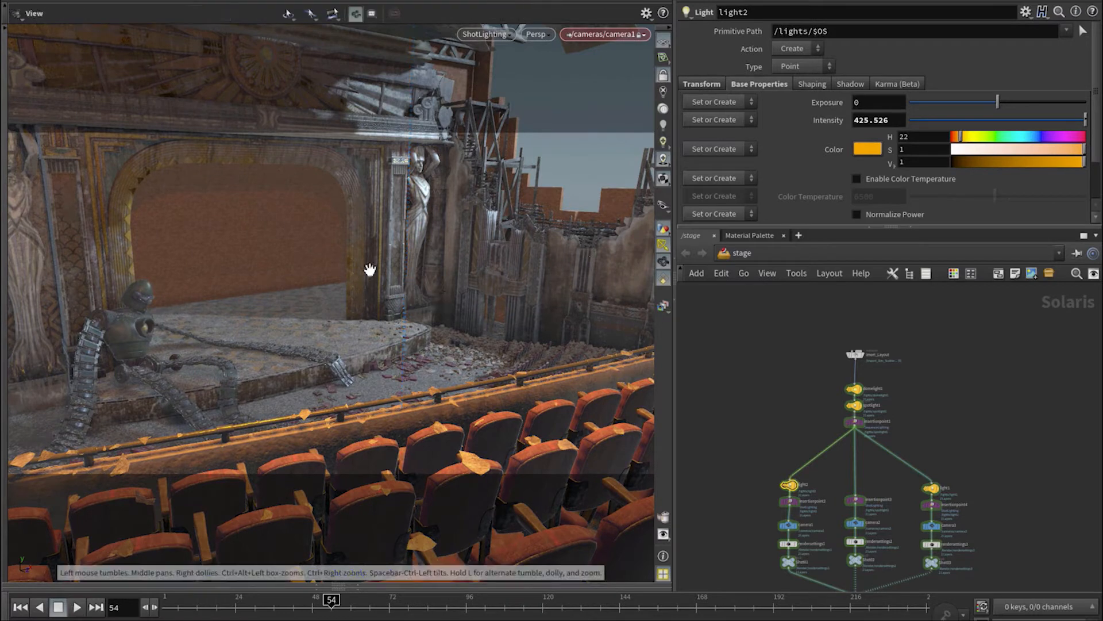
pyautogui.click(486, 34)
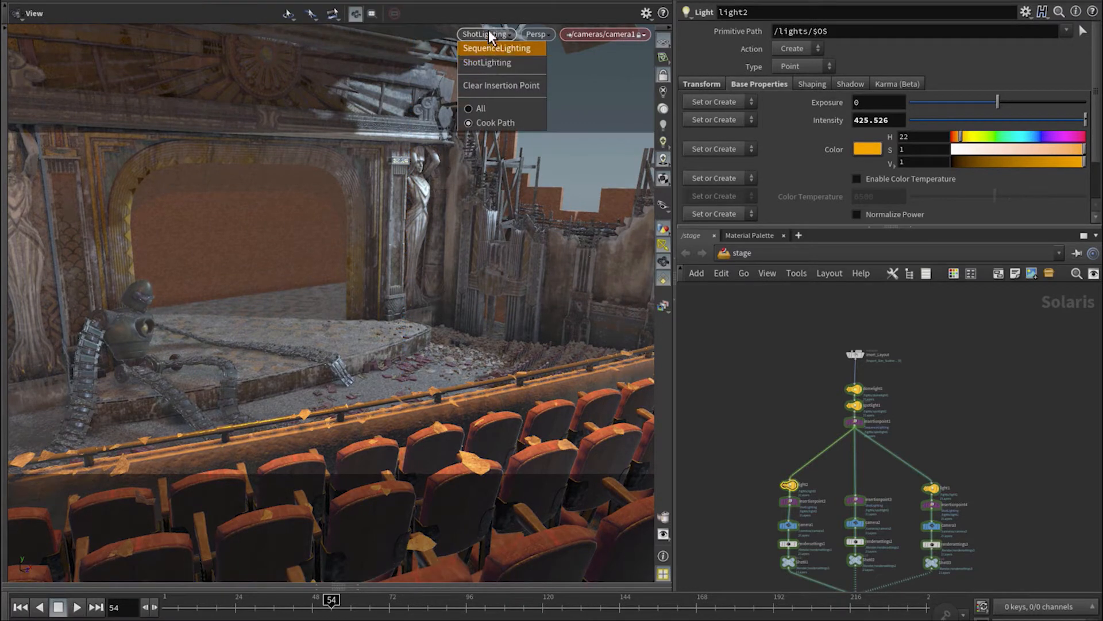
pyautogui.click(371, 219)
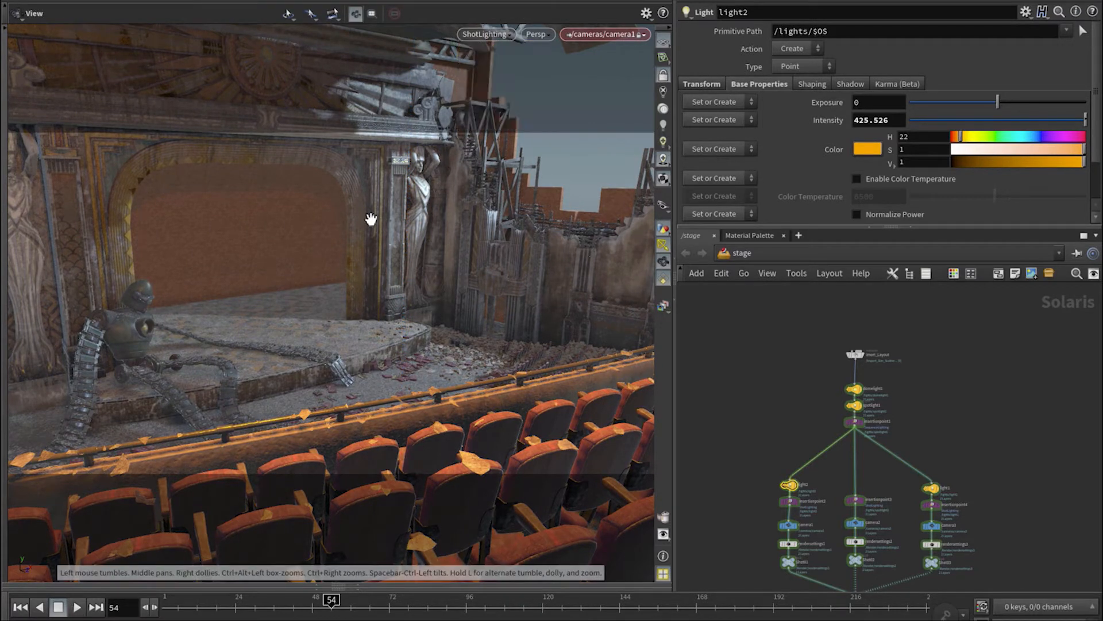
pyautogui.press('c')
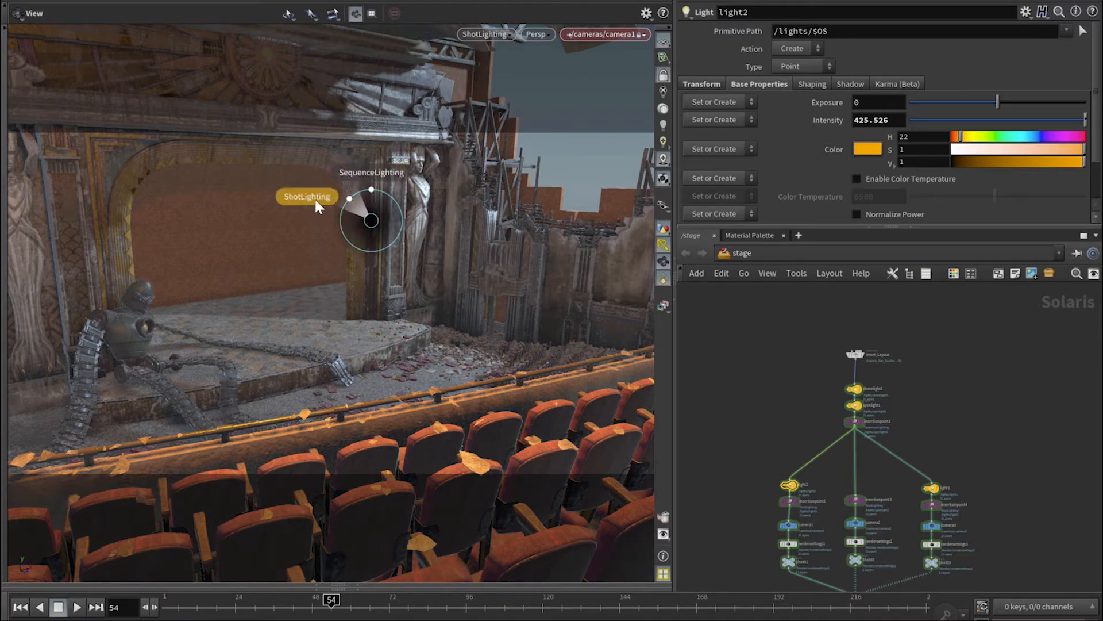
pyautogui.click(373, 220)
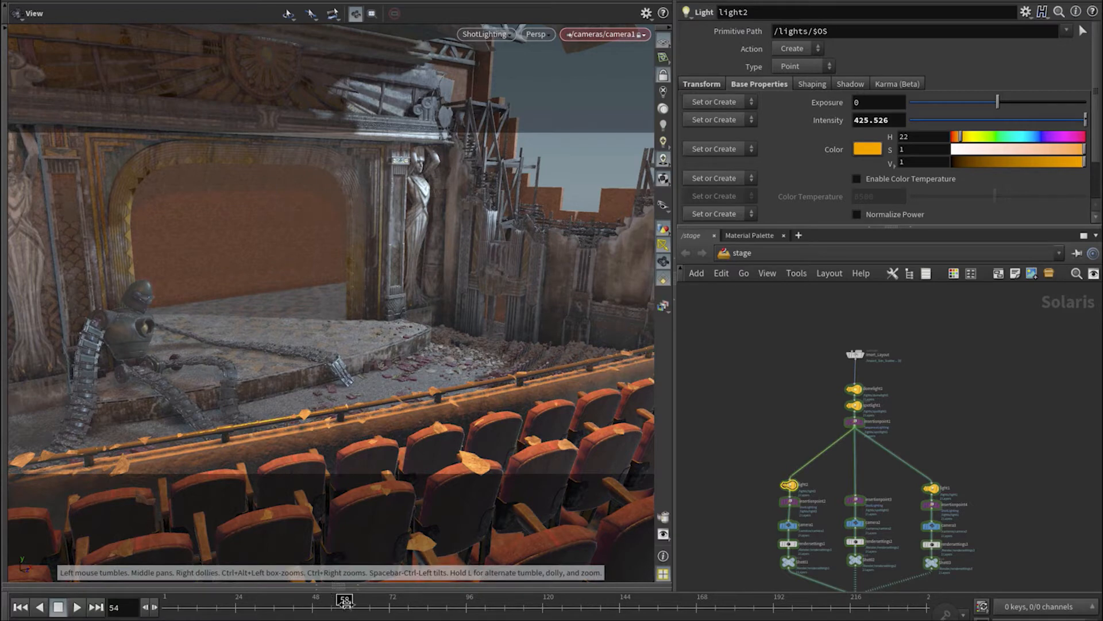
# At frame 102, add a light to the second shot, place it above the seats at a distance of about 15.9 units, and make it a Rectangle.
pyautogui.moveTo(346, 608); pyautogui.dragTo(485, 605)
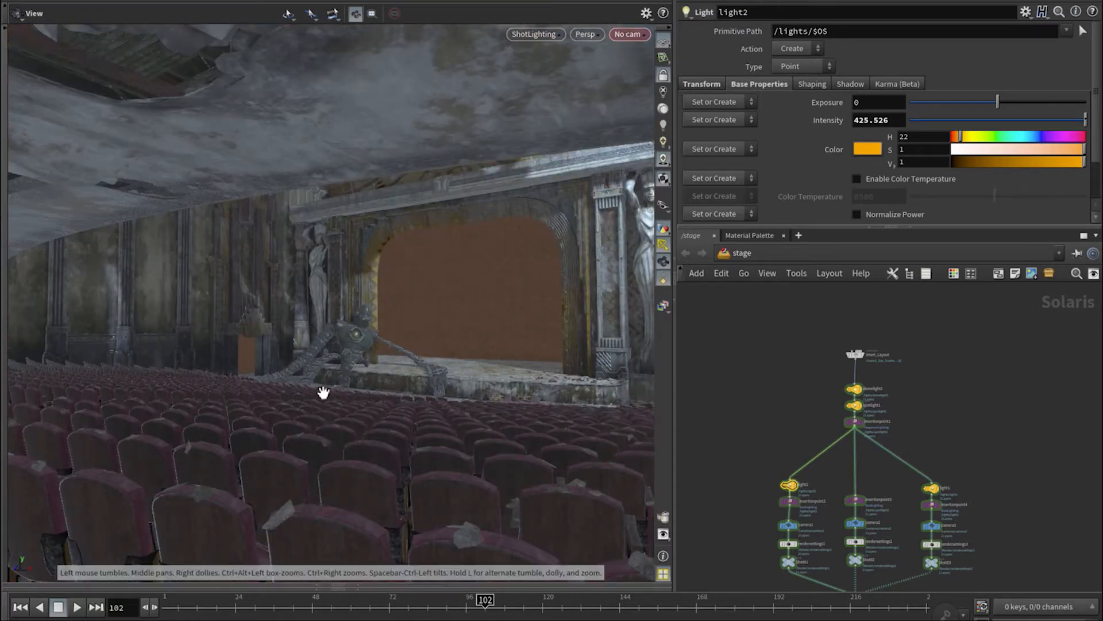
pyautogui.press('Tab')
pyautogui.write('ligh')
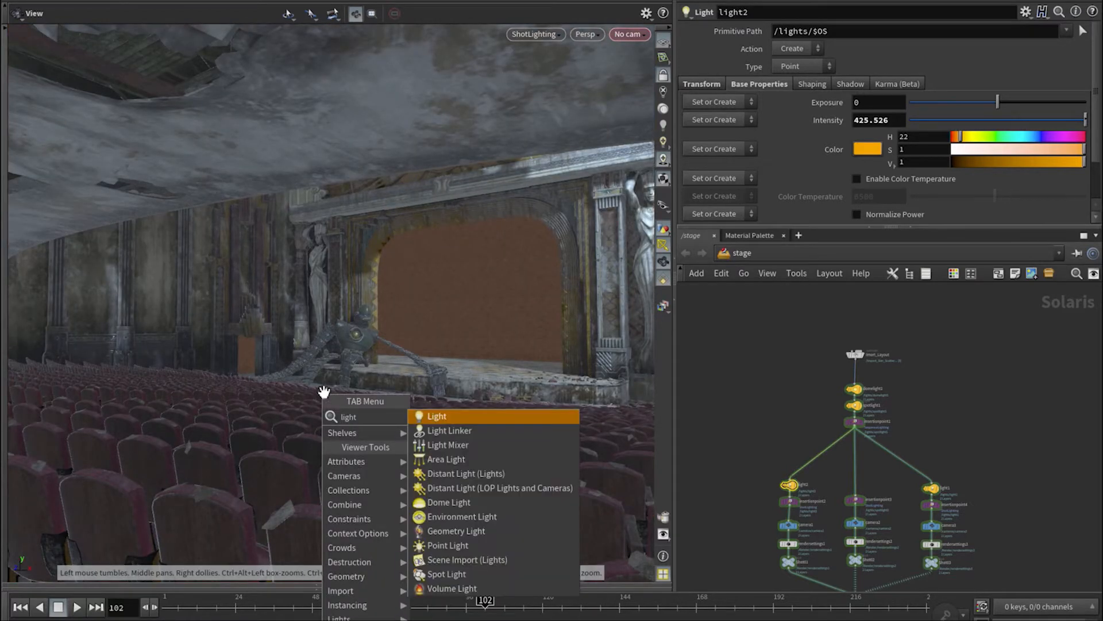
pyautogui.press('Return')
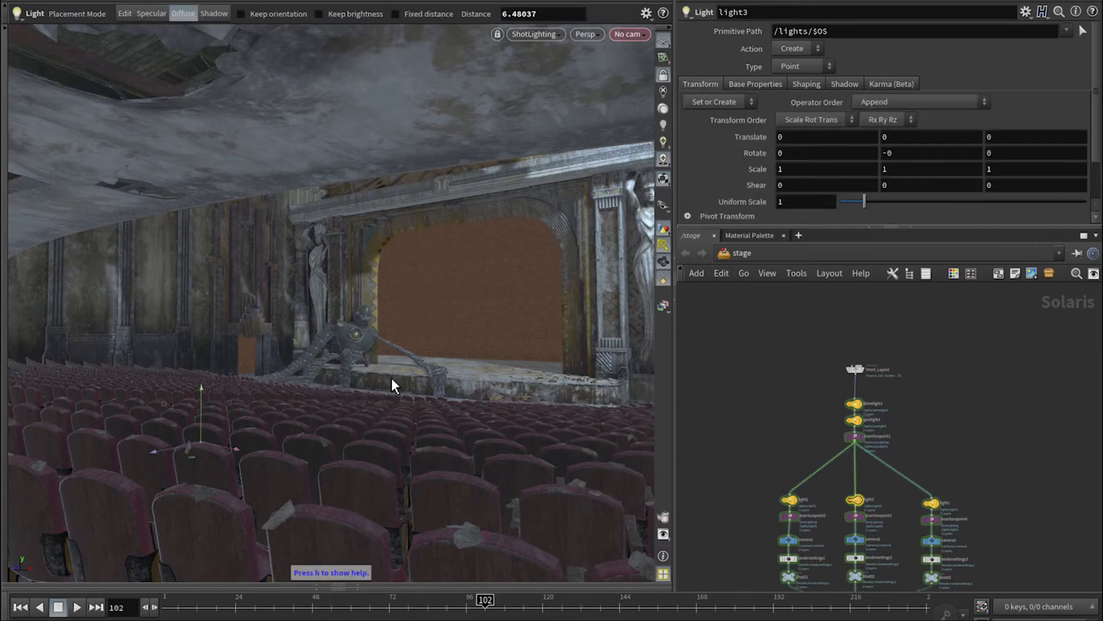
pyautogui.click(391, 378)
pyautogui.moveTo(164, 366); pyautogui.dragTo(164, 207)
pyautogui.click(790, 66)
pyautogui.click(802, 136)
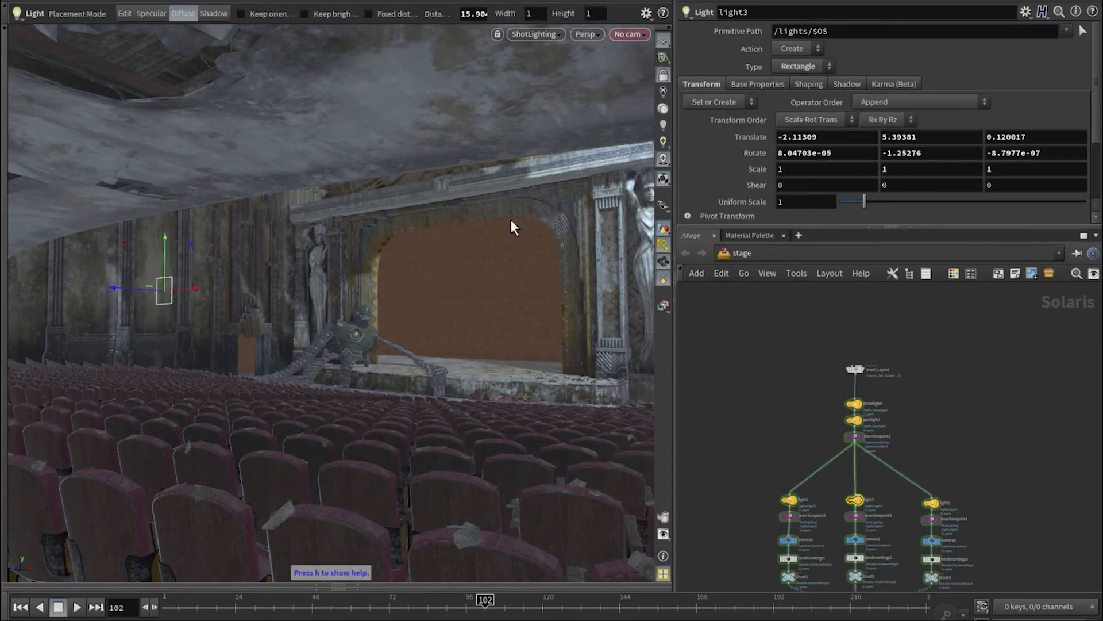
# Re-aim the second shot's rectangle light in the theatre and raise its intensity and exposure.
pyautogui.keyDown('ctrl'); pyautogui.moveTo(348, 281); pyautogui.dragTo(368, 217); pyautogui.keyUp('ctrl')
pyautogui.click(745, 85)
pyautogui.moveTo(999, 172); pyautogui.dragTo(1022, 174)
pyautogui.moveTo(1026, 185); pyautogui.dragTo(1087, 185)
# Adjust the rectangle light's placement, moving it away from the stage, and scrub back through the shots to the start of the timeline.
pyautogui.keyDown('shift'); pyautogui.moveTo(440, 267); pyautogui.dragTo(504, 270); pyautogui.keyUp('shift')
pyautogui.moveTo(118, 293); pyautogui.dragTo(29, 290)
pyautogui.press('Escape')
pyautogui.moveTo(424, 607); pyautogui.dragTo(170, 601)
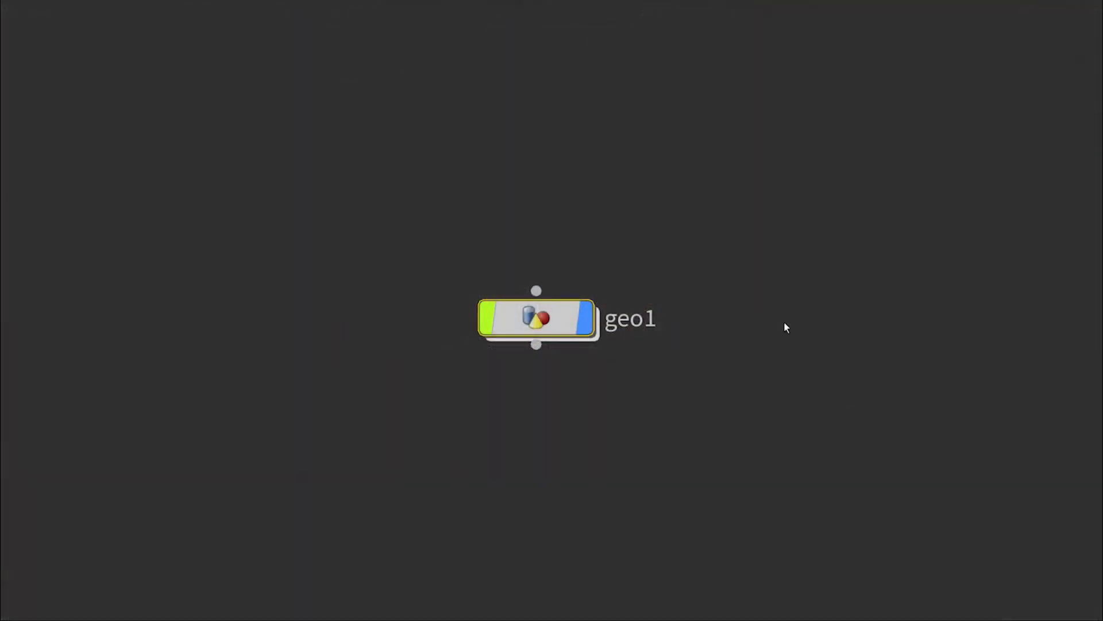
# Dive inside the geo1 object's network and return to the object level.
pyautogui.press('n')
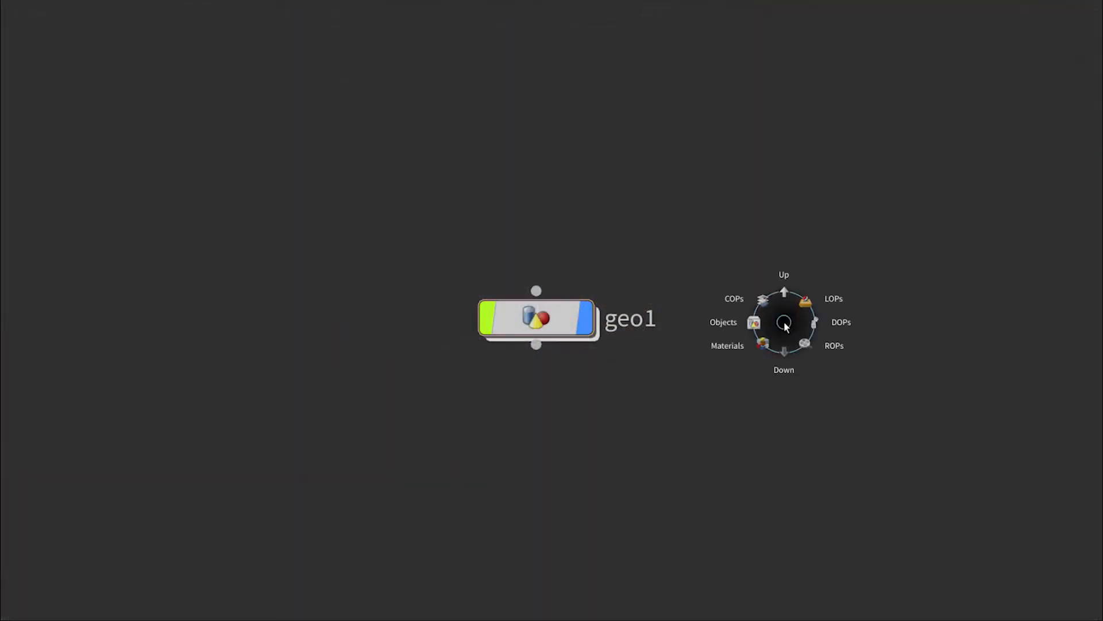
pyautogui.click(789, 379)
pyautogui.press('n')
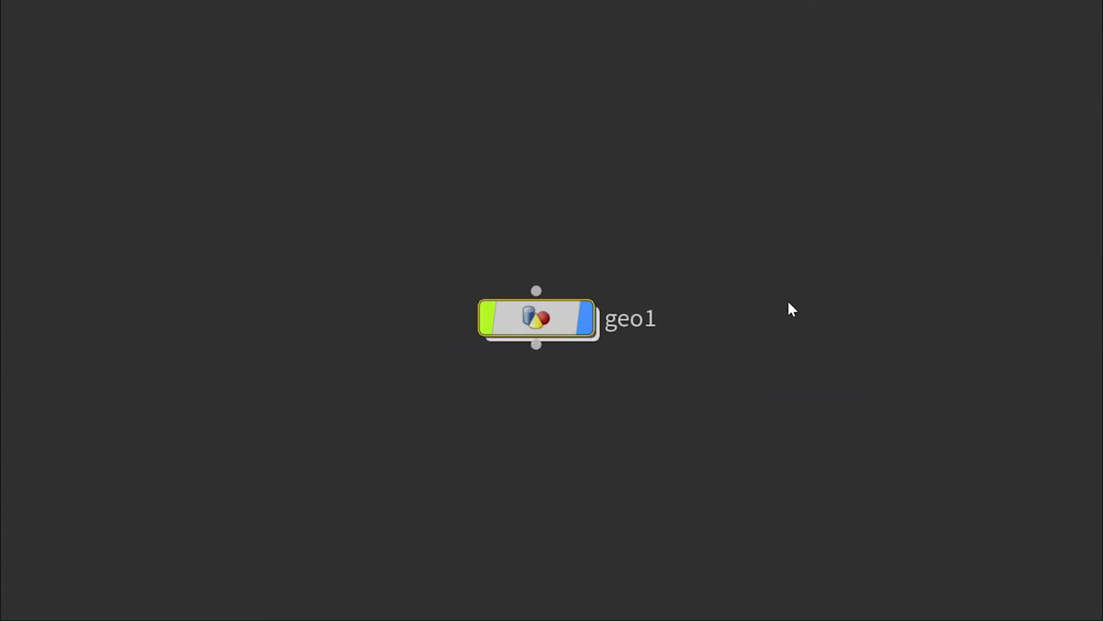
# Visit the Materials, ROPs and COPs networks in turn and return to Objects.
pyautogui.press('n')
pyautogui.click(753, 315)
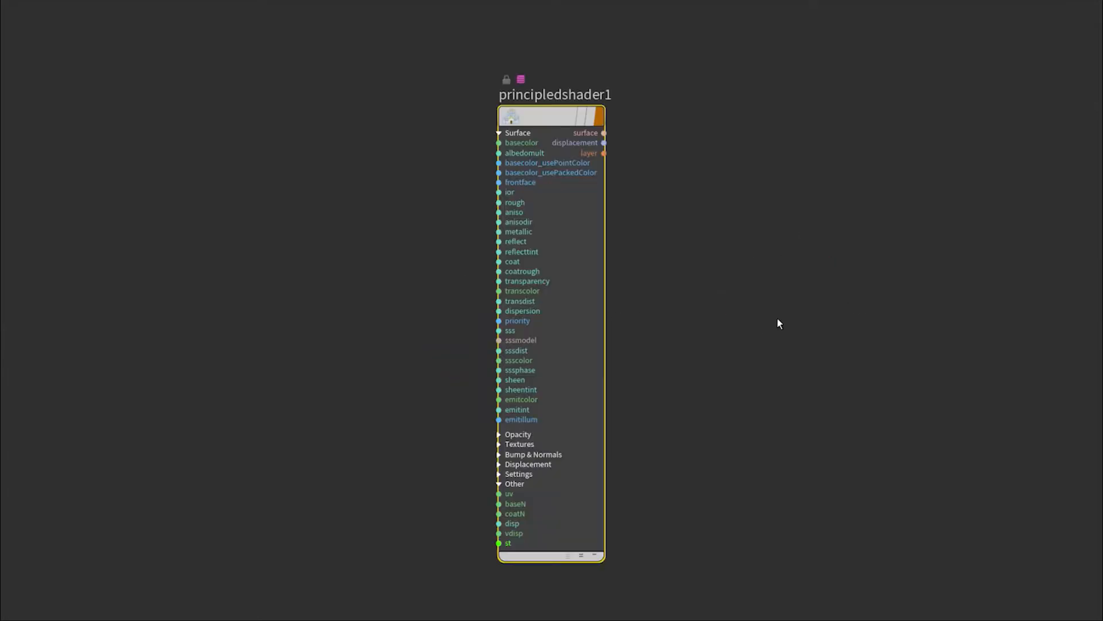
pyautogui.press('n')
pyautogui.click(844, 347)
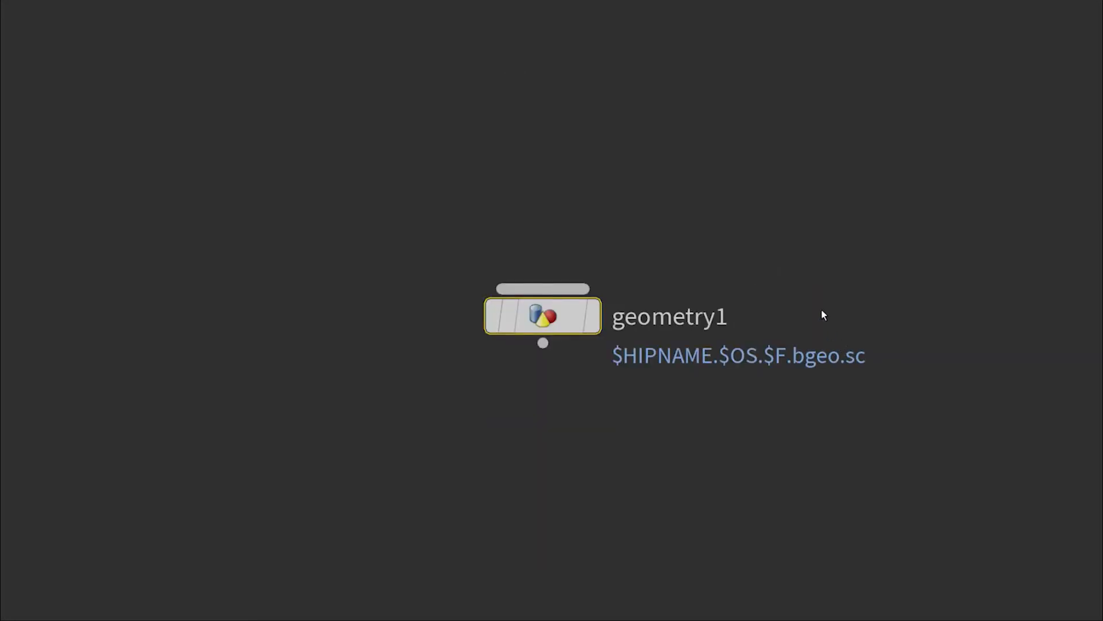
pyautogui.press('n')
pyautogui.press('n')
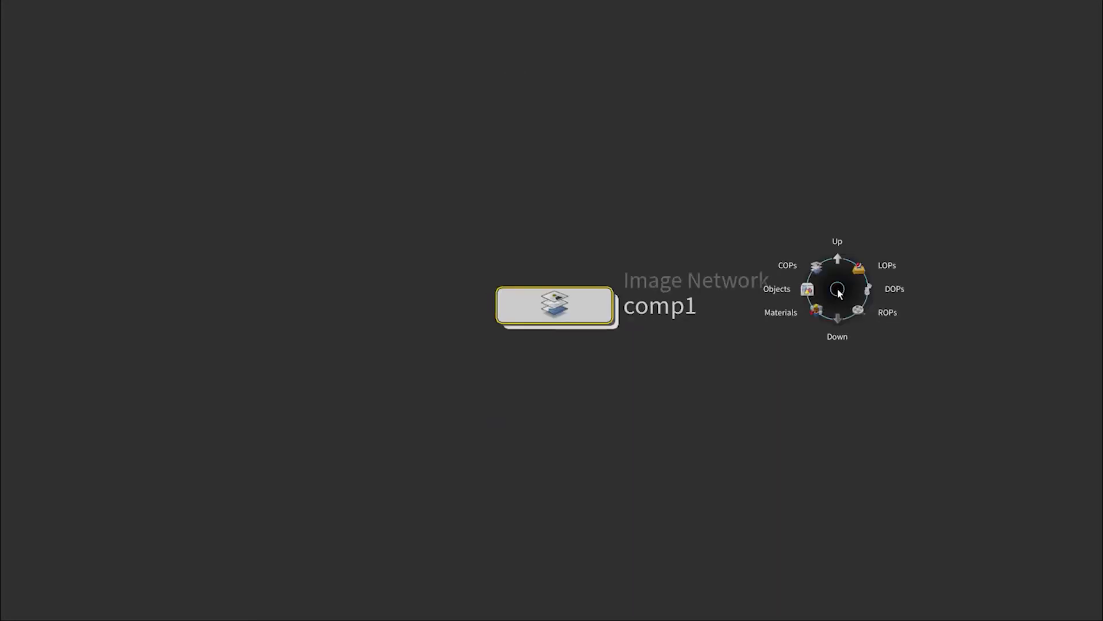
pyautogui.click(800, 291)
# Go down into geo1 and back up to the object level twice using the navigation radial menu.
pyautogui.press('n')
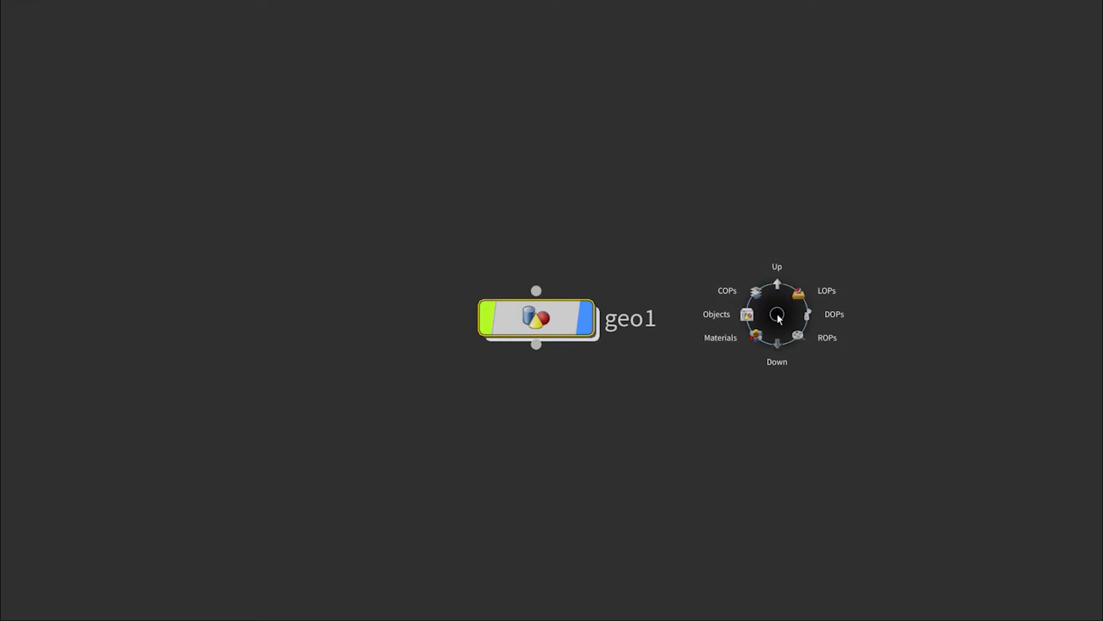
pyautogui.click(778, 354)
pyautogui.press('n')
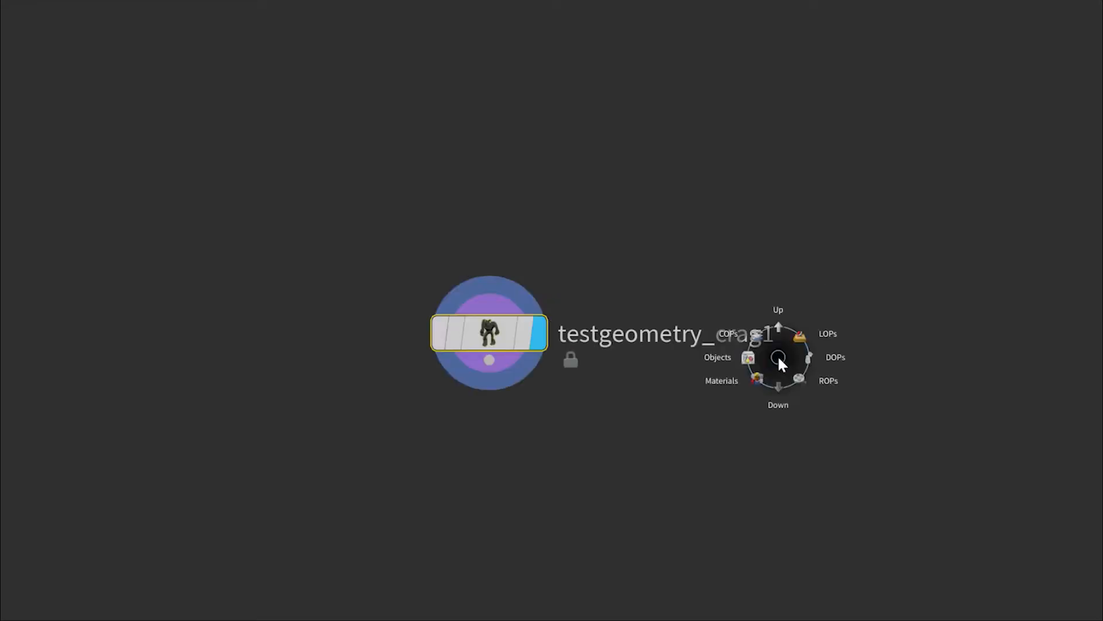
pyautogui.click(779, 304)
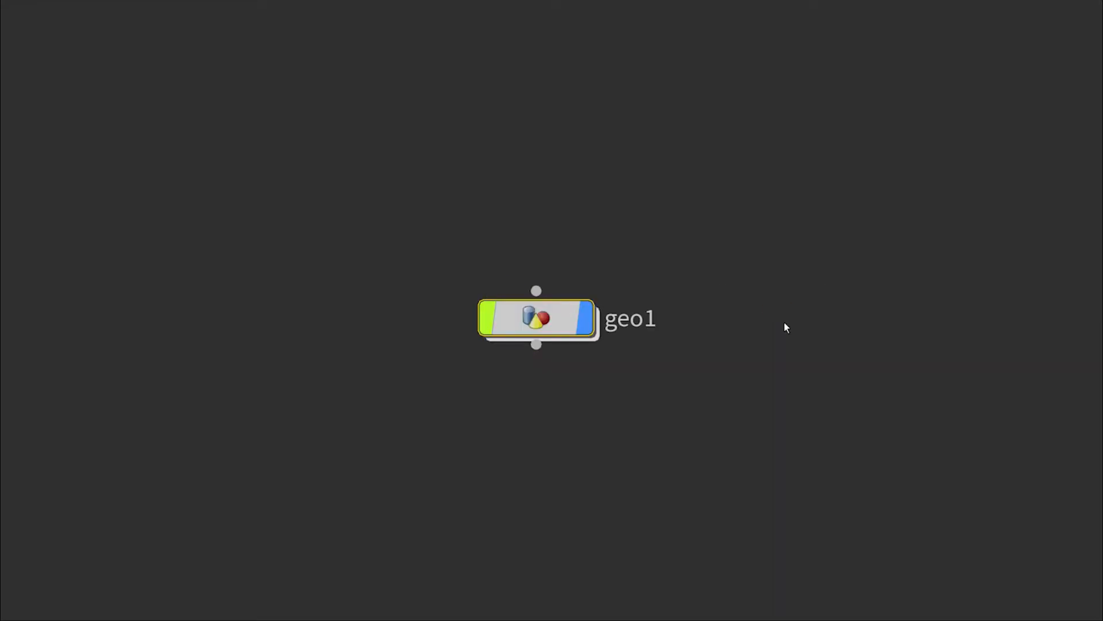
pyautogui.press('n')
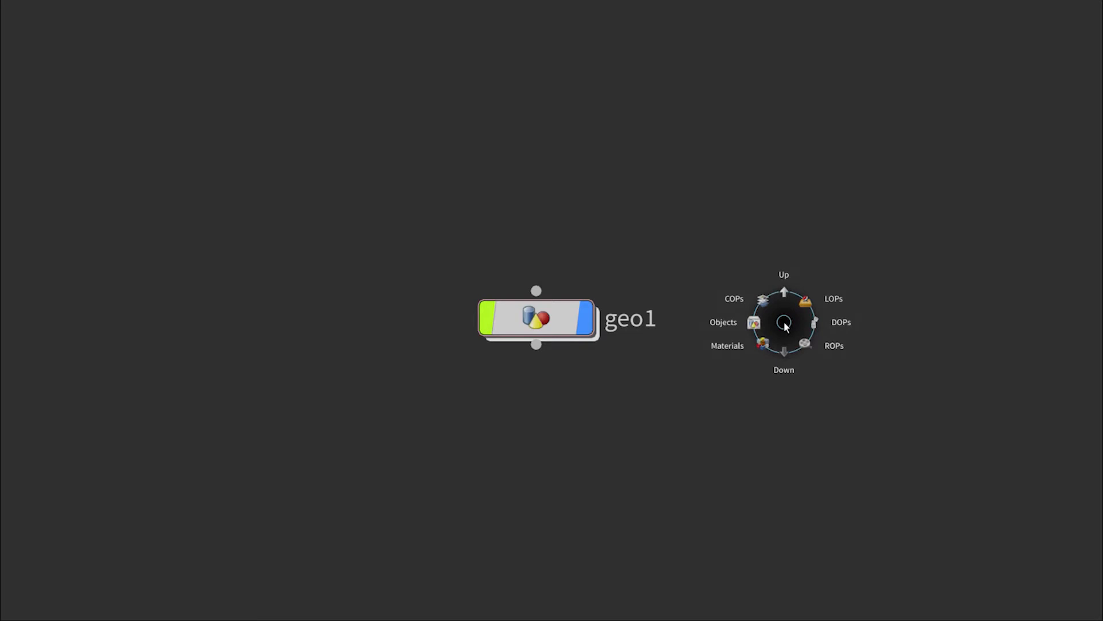
pyautogui.click(788, 376)
pyautogui.press('n')
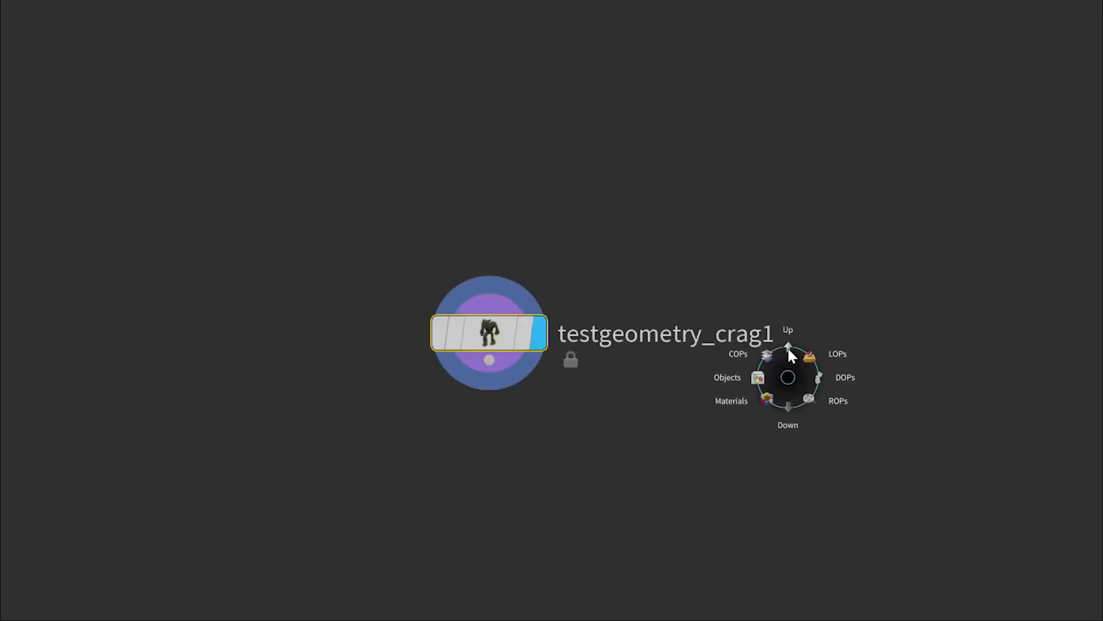
# From the object level, cycle through the Materials, ROPs and COPs contexts and back to Objects.
pyautogui.press('n')
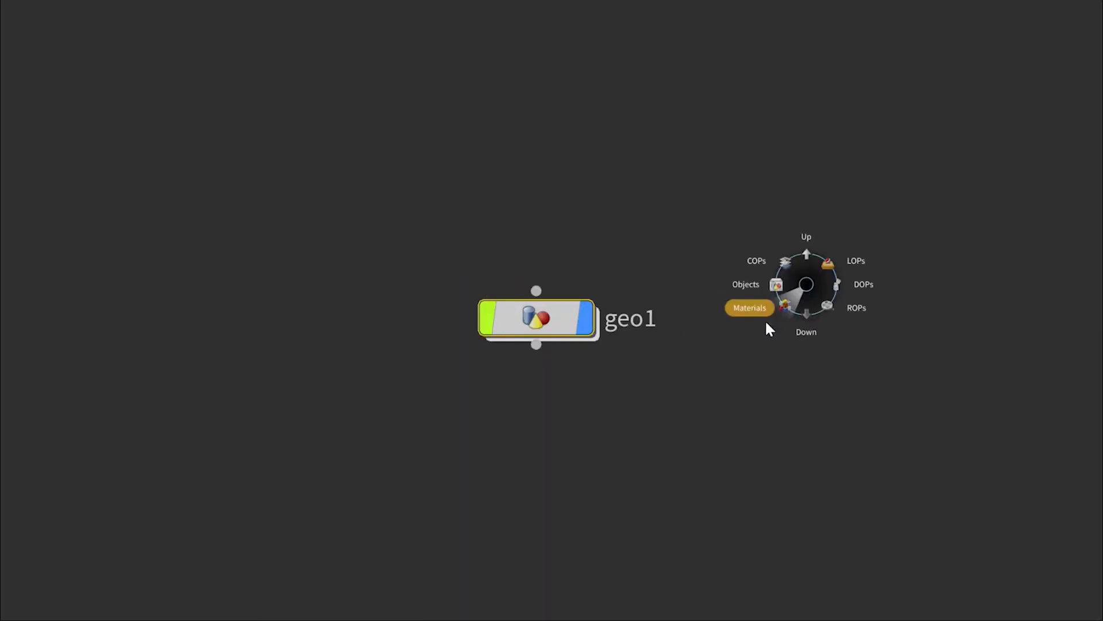
pyautogui.click(766, 321)
pyautogui.press('n')
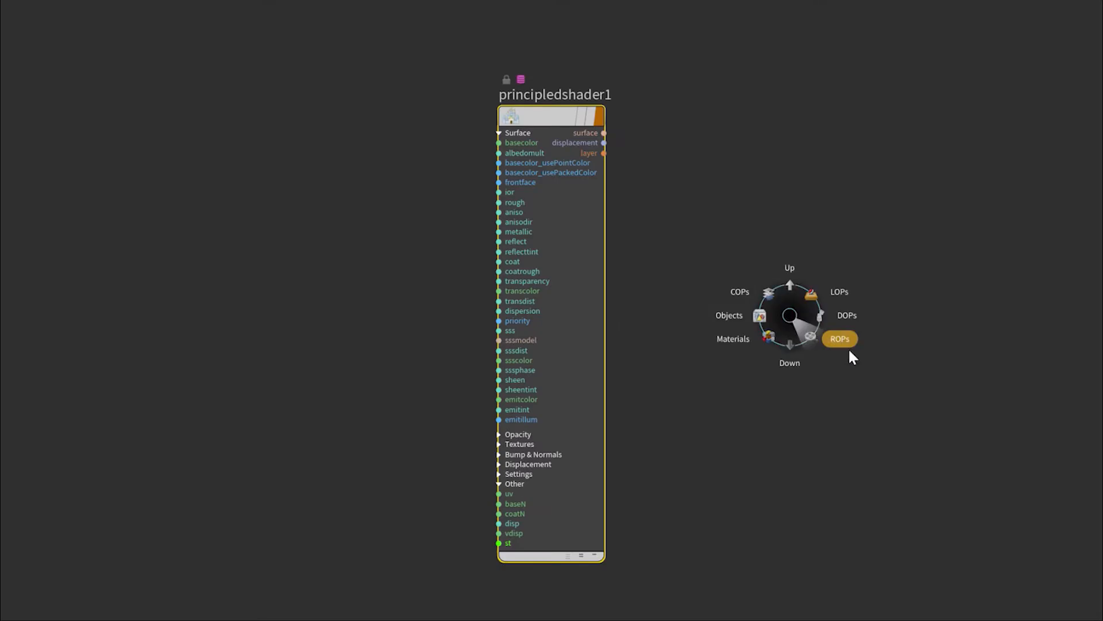
pyautogui.click(849, 355)
pyautogui.press('n')
pyautogui.click(779, 283)
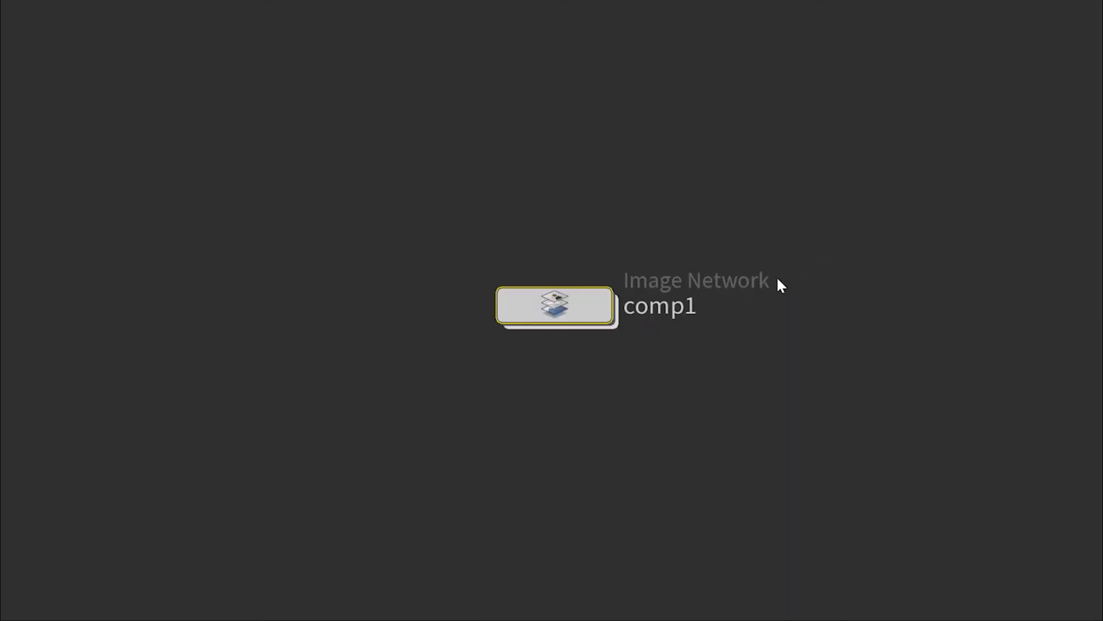
pyautogui.press('n')
pyautogui.click(795, 290)
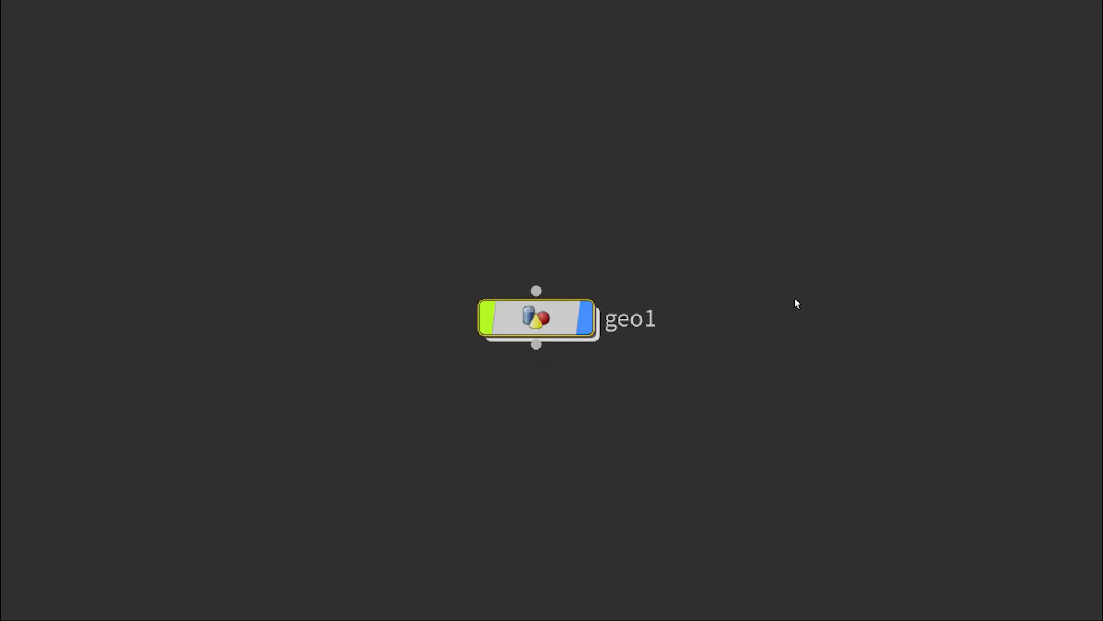
# Enter the geo1 network and leave it again, twice in a row.
pyautogui.press('n')
pyautogui.click(777, 354)
pyautogui.press('n')
pyautogui.click(777, 300)
pyautogui.press('n')
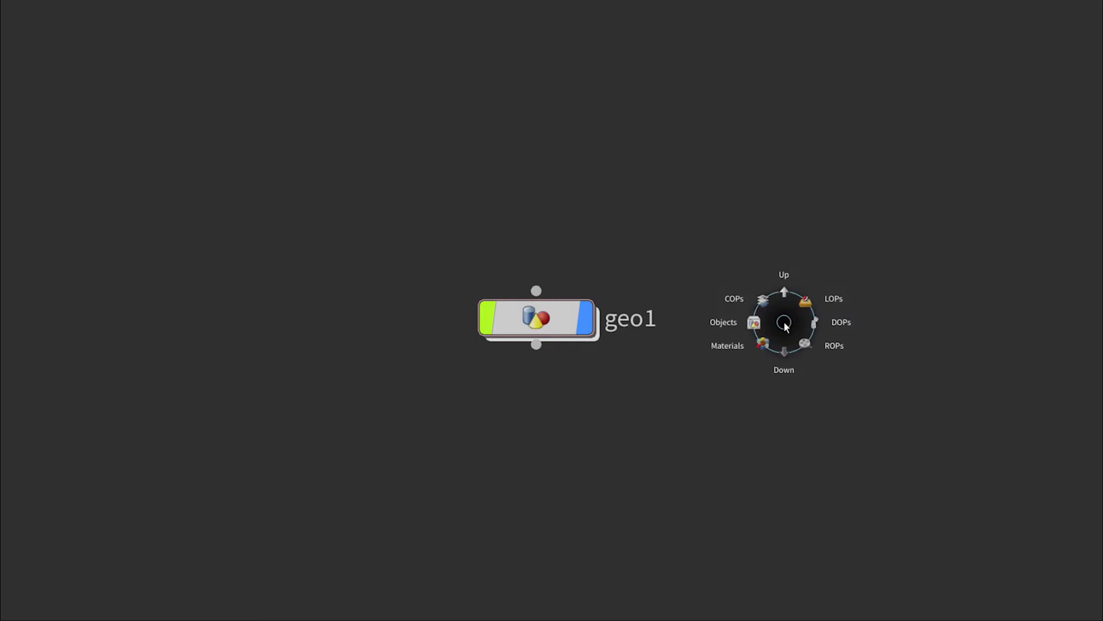
pyautogui.click(788, 355)
pyautogui.press('n')
pyautogui.click(791, 309)
# Switch from the object network to the Materials context and on to the ROPs context.
pyautogui.press('n')
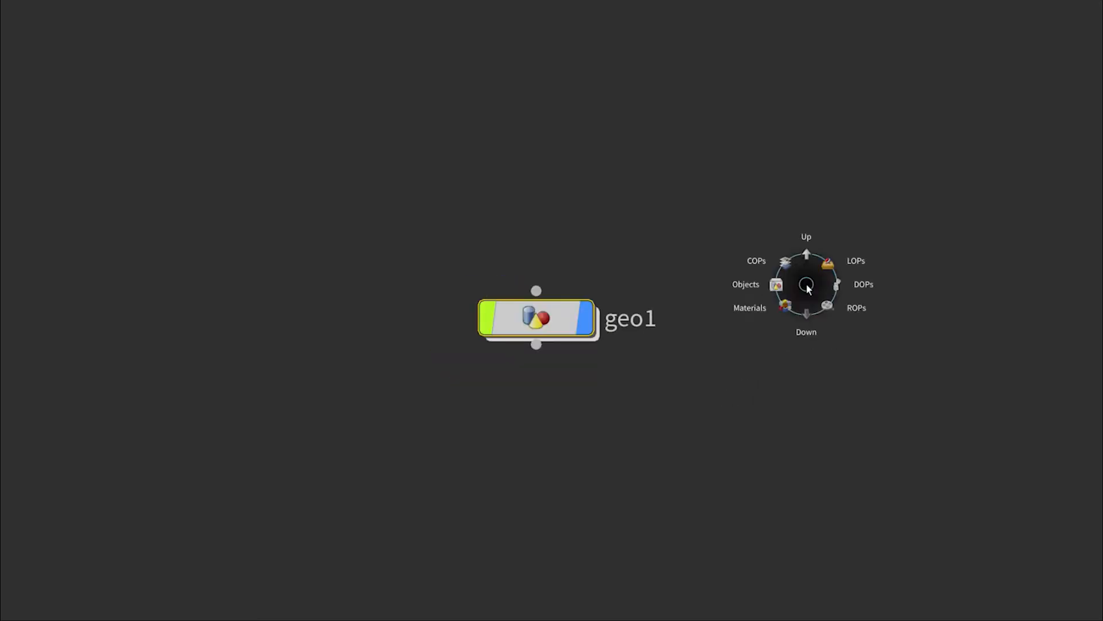
pyautogui.click(776, 321)
pyautogui.press('n')
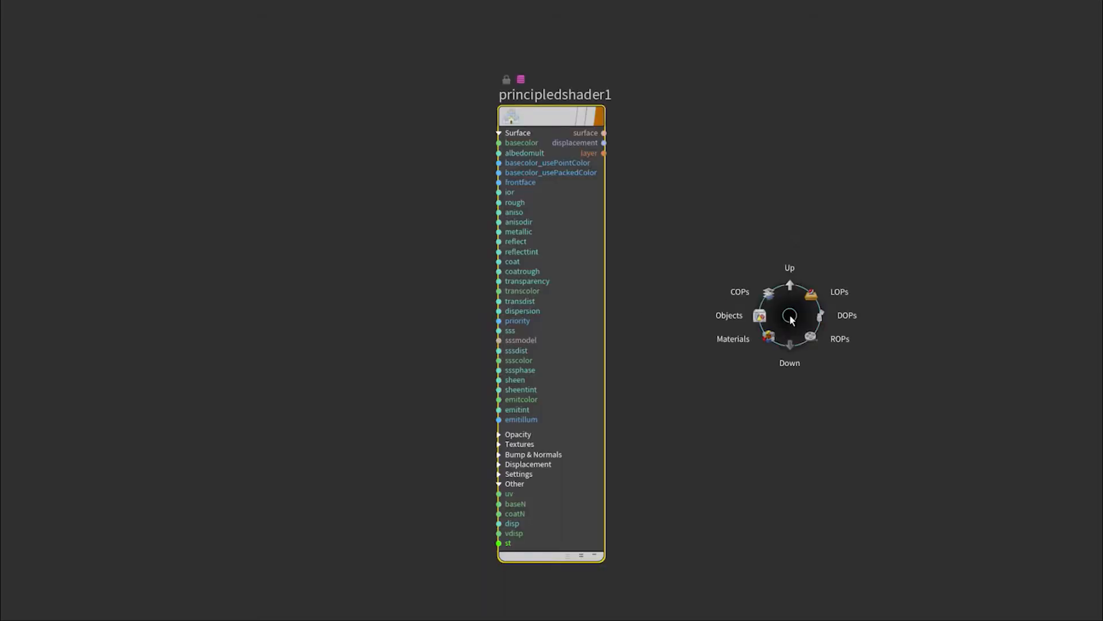
pyautogui.click(850, 352)
pyautogui.press('n')
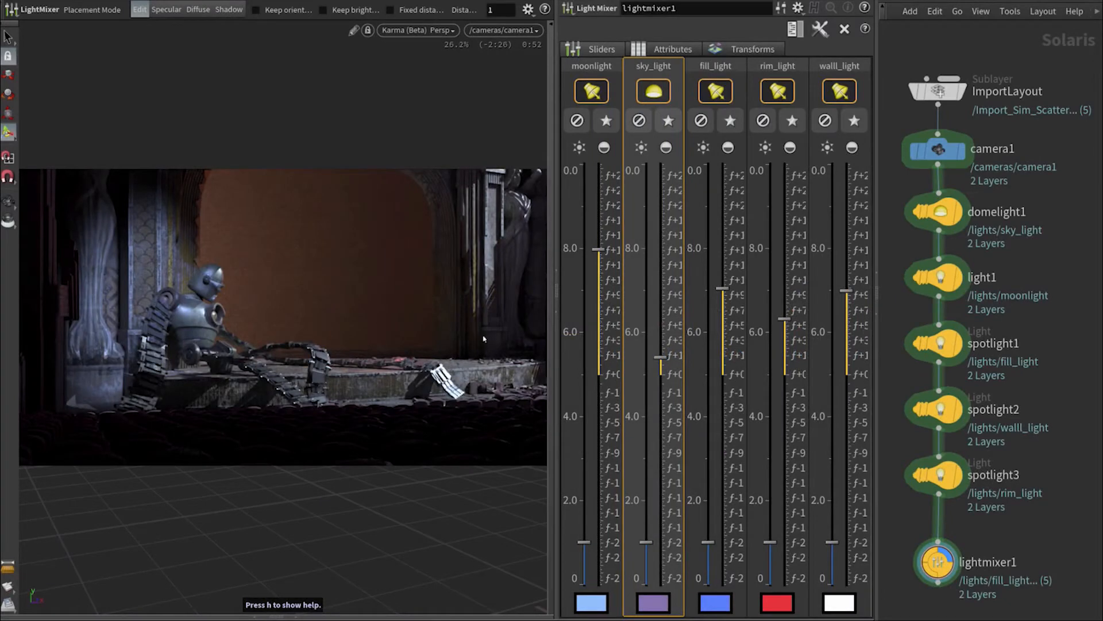
# Lower the wall, rim and fill light exposures to near zero and save the look as a snapshot in the render gallery.
pyautogui.moveTo(847, 291); pyautogui.dragTo(848, 363)
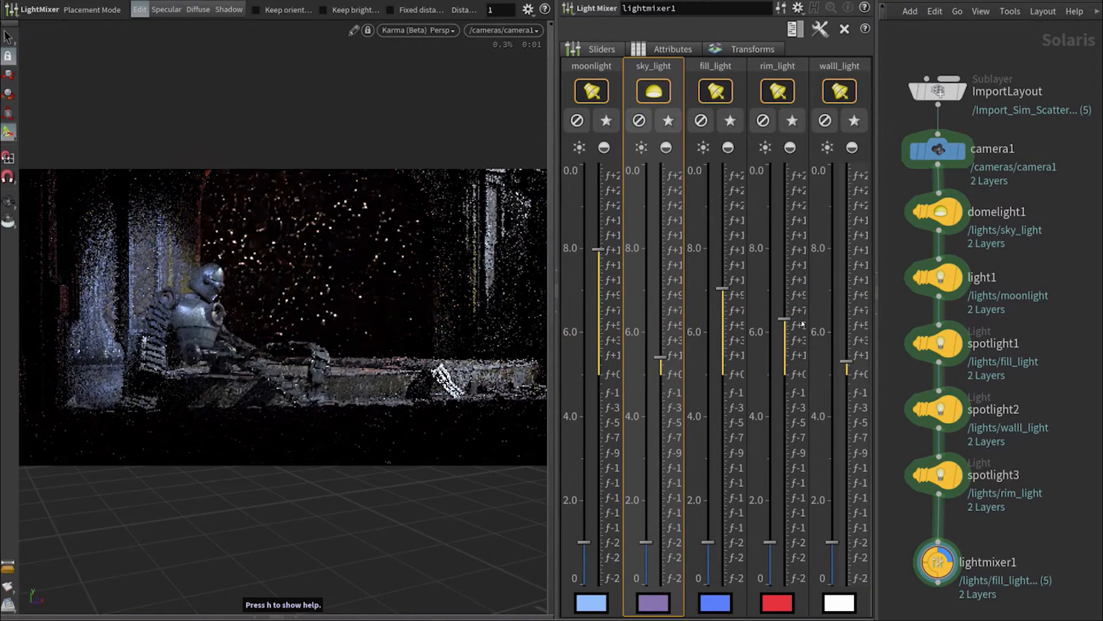
pyautogui.moveTo(785, 322); pyautogui.dragTo(786, 365)
pyautogui.moveTo(723, 289); pyautogui.dragTo(725, 353)
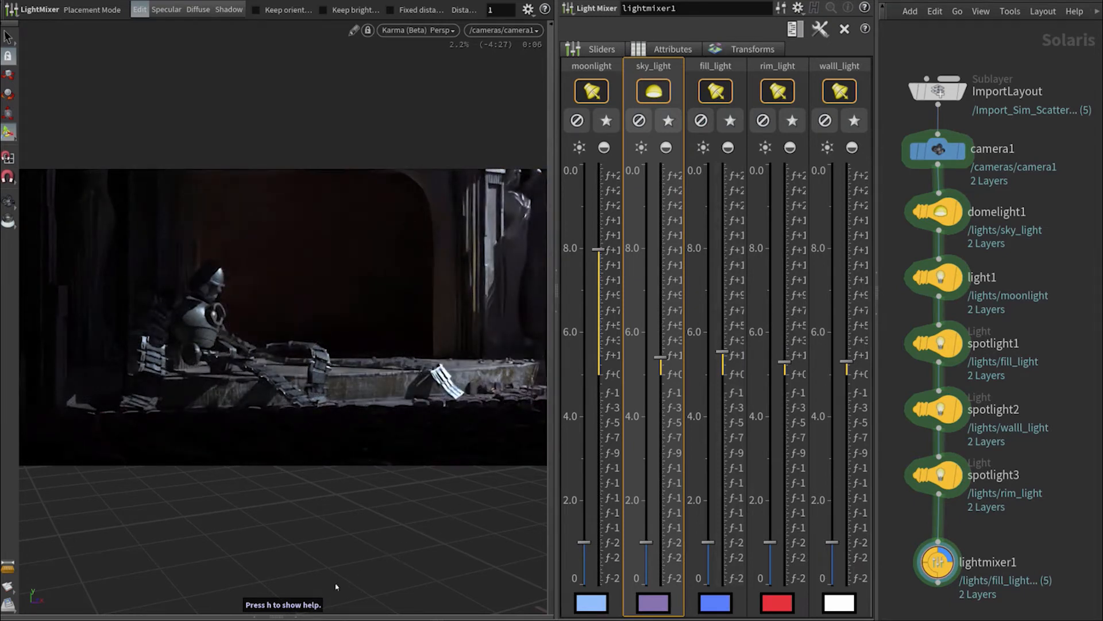
pyautogui.click(296, 614)
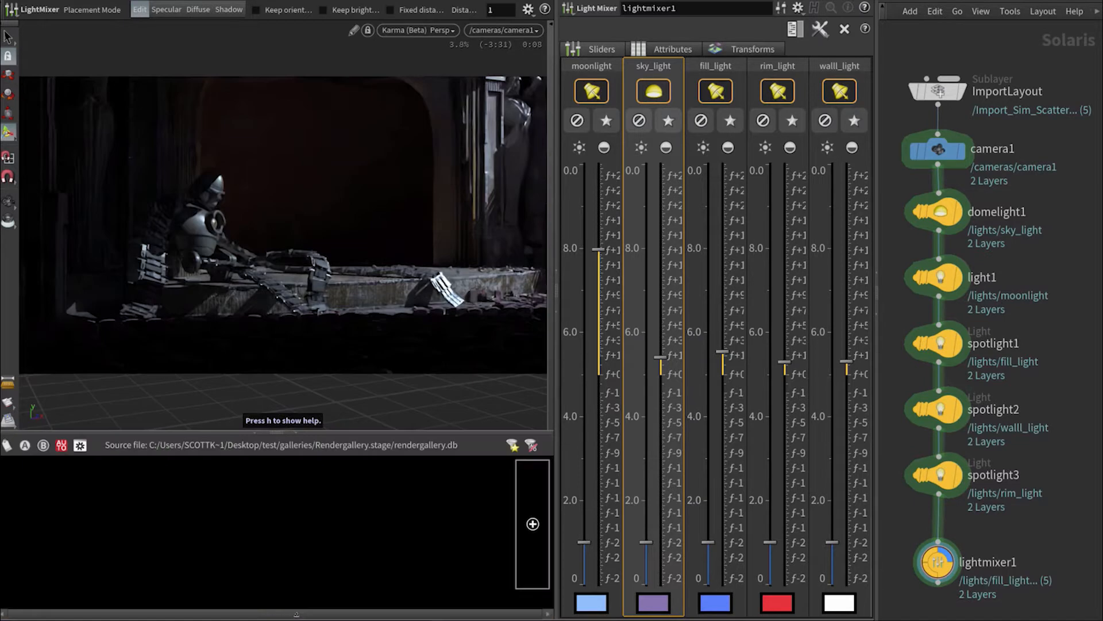
pyautogui.click(532, 524)
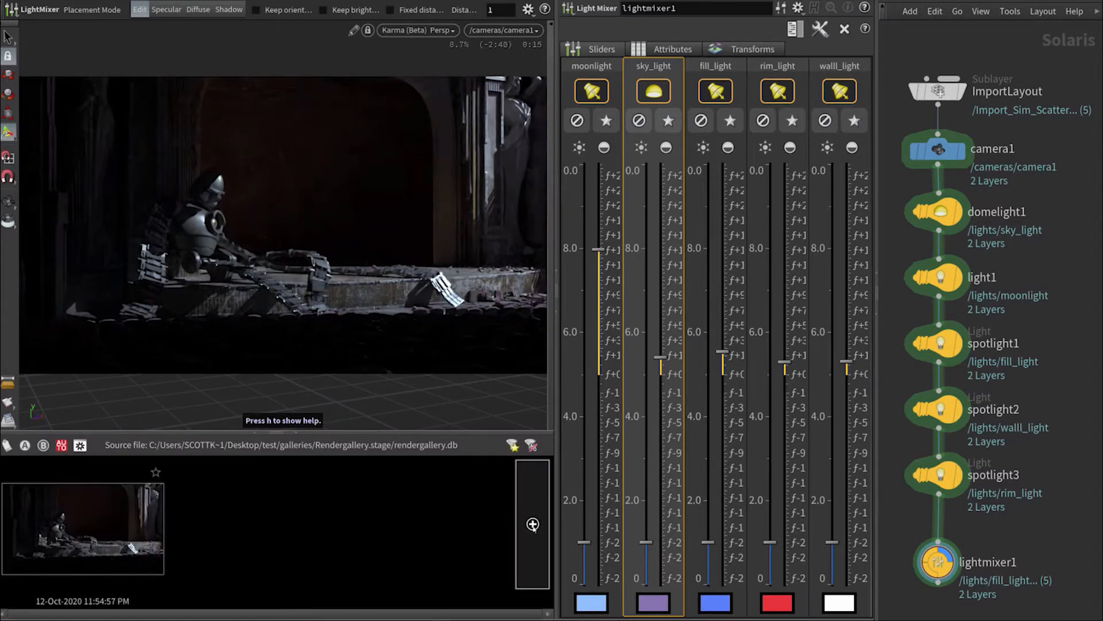
# Snapshot a second look with moonlight exposure lowered to about 0.58 and the fill and rim lights raised to nearly equal levels.
pyautogui.moveTo(597, 251); pyautogui.dragTo(597, 365)
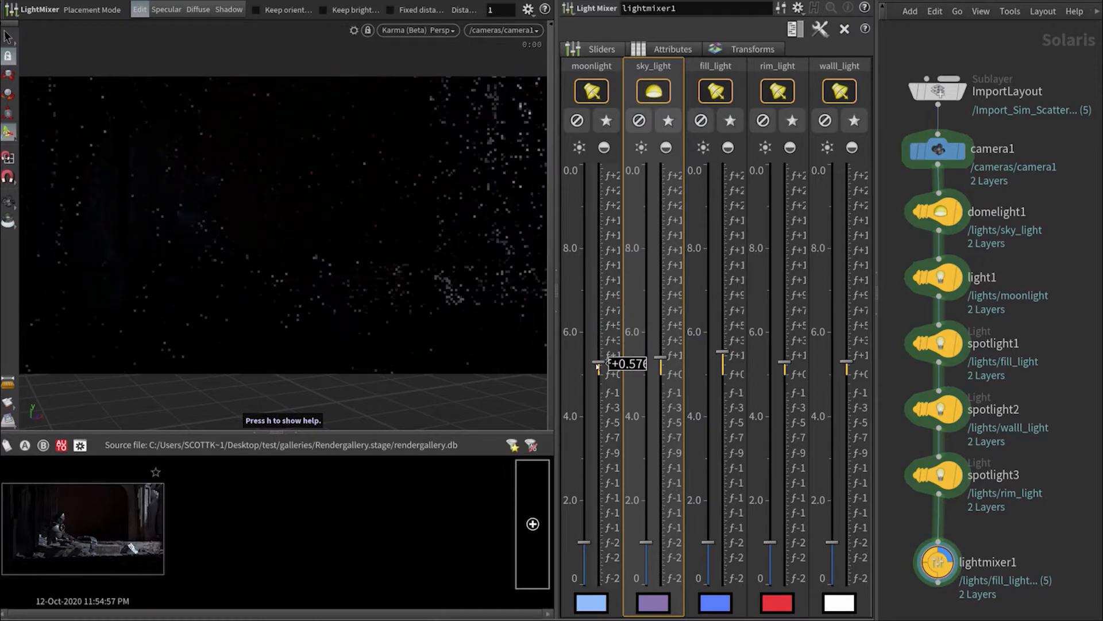
pyautogui.moveTo(723, 352); pyautogui.dragTo(722, 293)
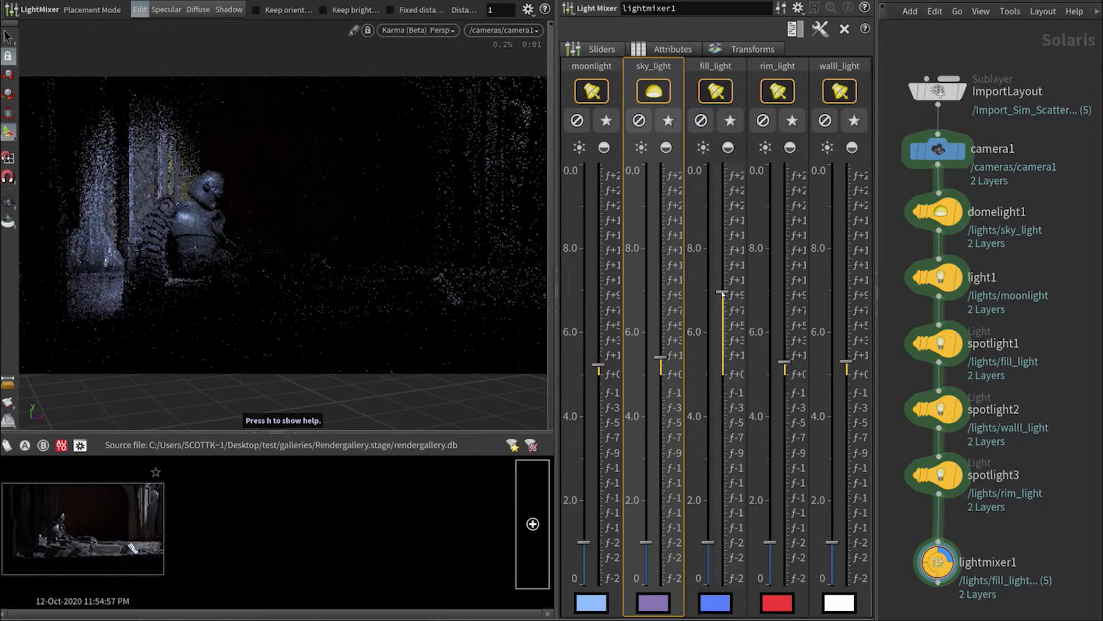
pyautogui.moveTo(785, 362); pyautogui.dragTo(785, 294)
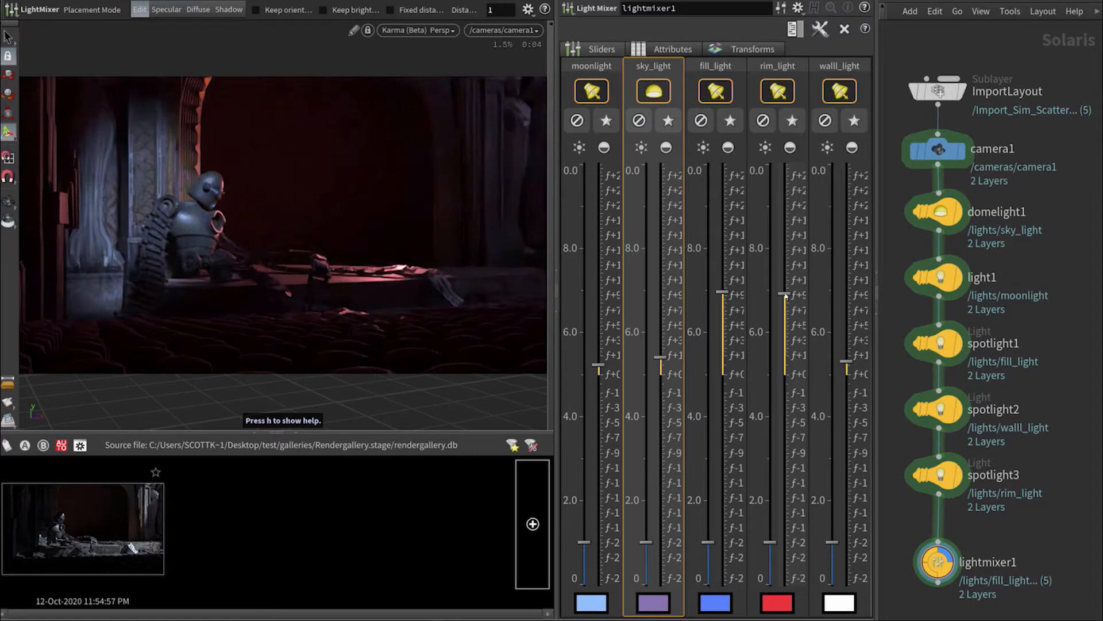
pyautogui.click(533, 524)
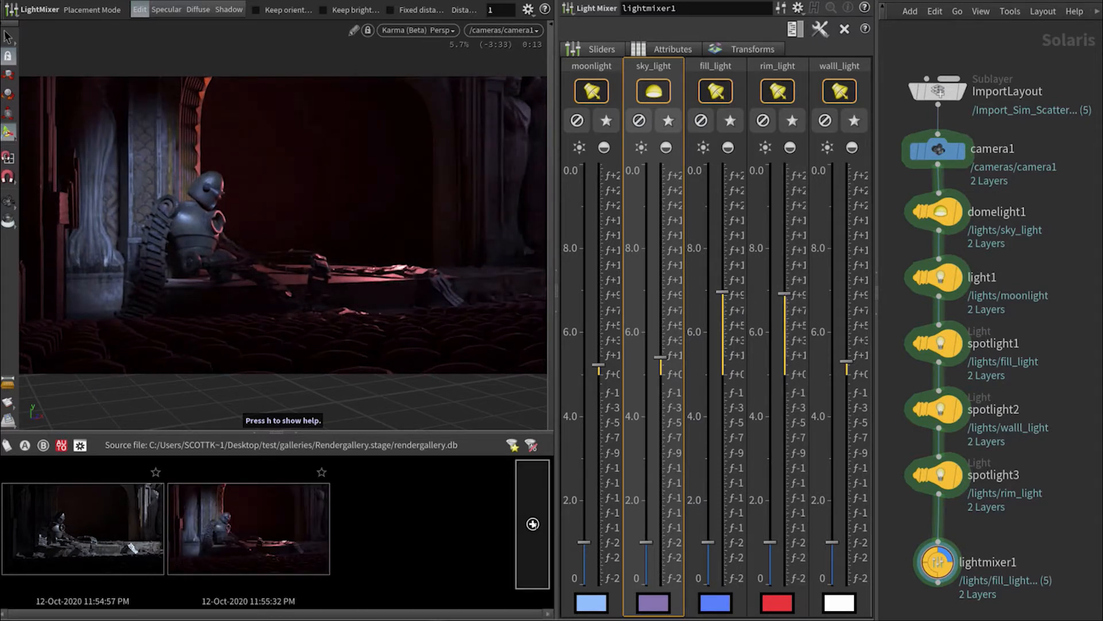
# Snapshot a third look with the wall light's exposure raised and the domelight1, light1 and spotlight1 nodes deleted.
pyautogui.moveTo(846, 362); pyautogui.dragTo(846, 288)
pyautogui.moveTo(894, 192); pyautogui.dragTo(932, 194, button='middle')
pyautogui.moveTo(926, 195); pyautogui.dragTo(1021, 350)
pyautogui.press('Delete')
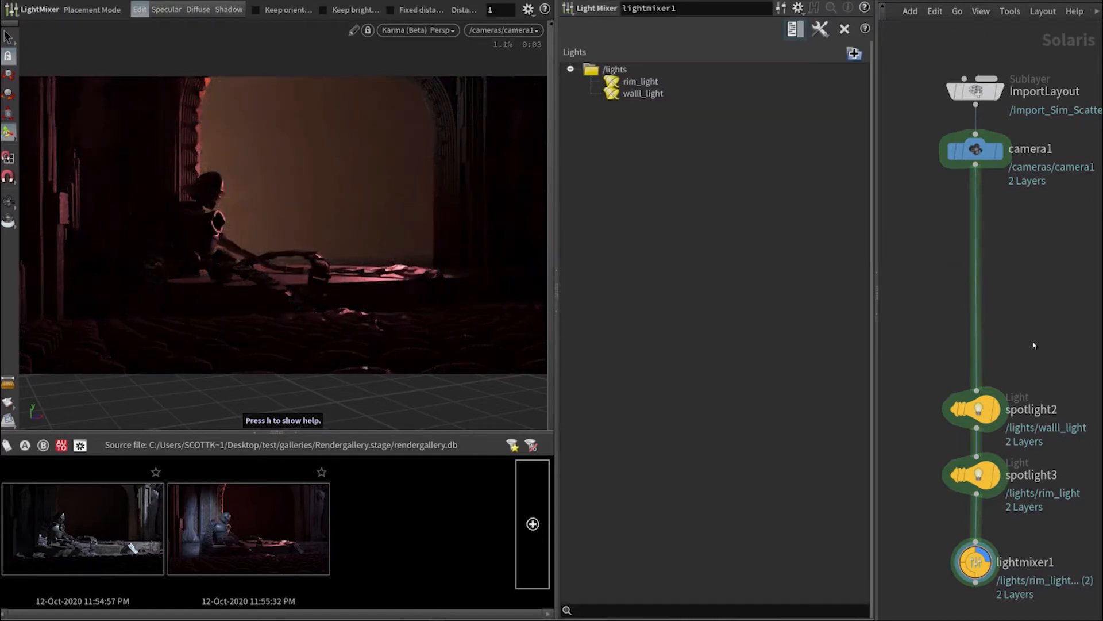
pyautogui.click(533, 524)
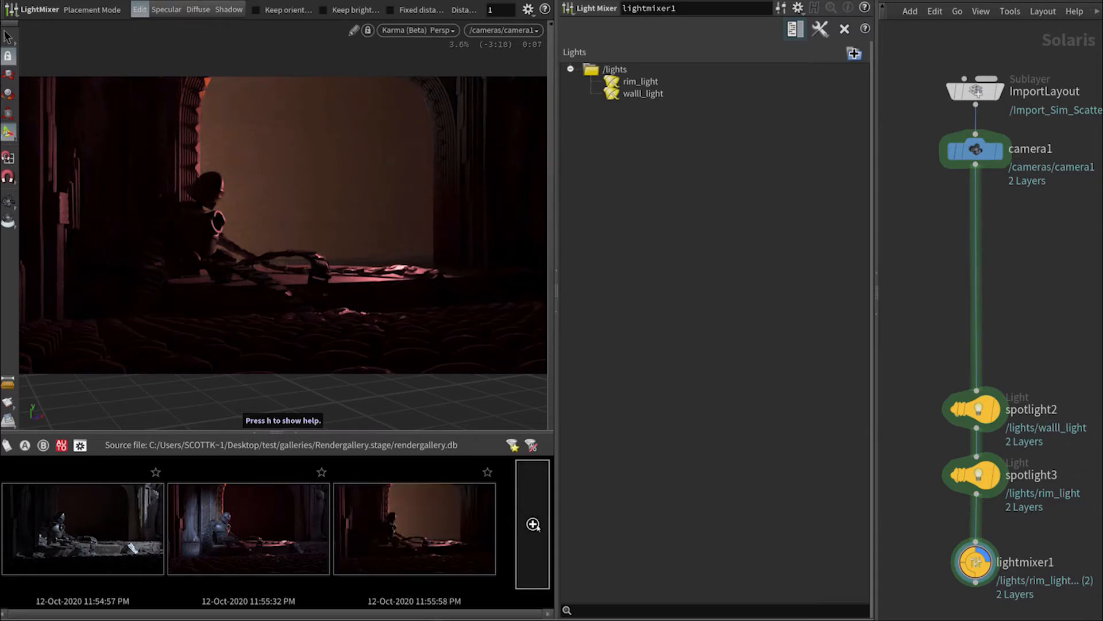
# Display the first gallery snapshot in the image viewer, with the network view hidden and the viewer widened beside the render.
pyautogui.hotkey('ctrl', 'Tab')
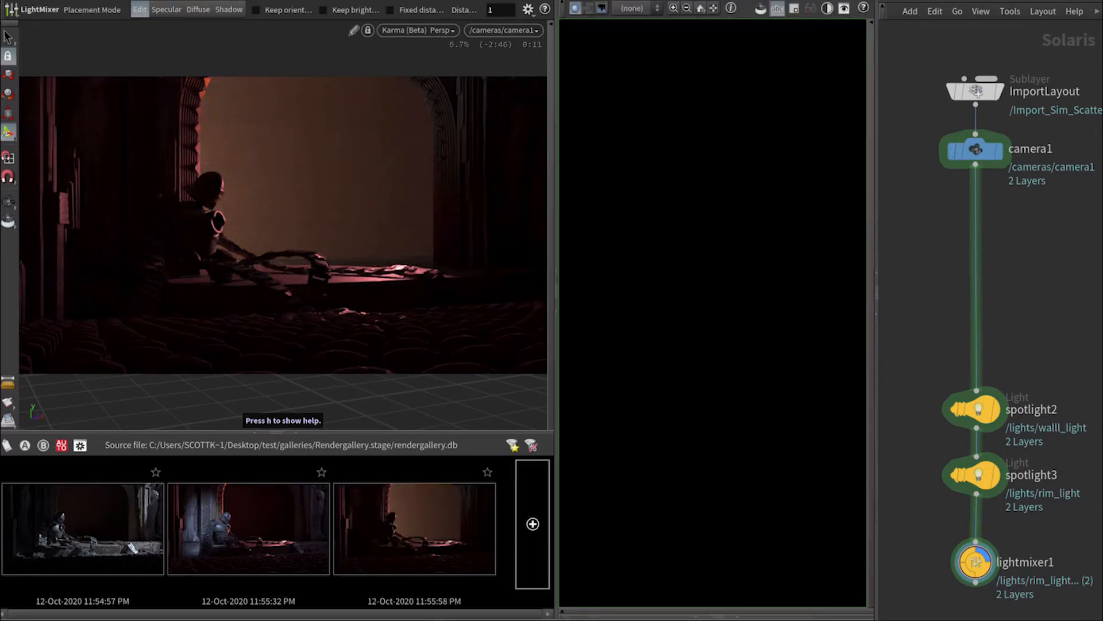
pyautogui.click(877, 310)
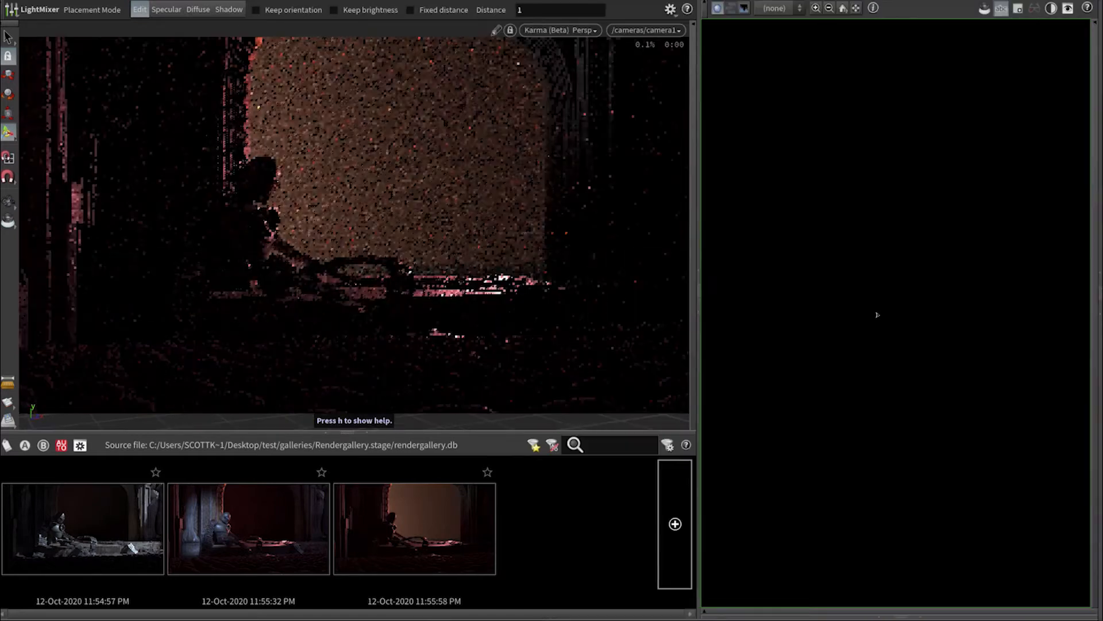
pyautogui.click(113, 517)
pyautogui.moveTo(698, 374); pyautogui.dragTo(559, 375)
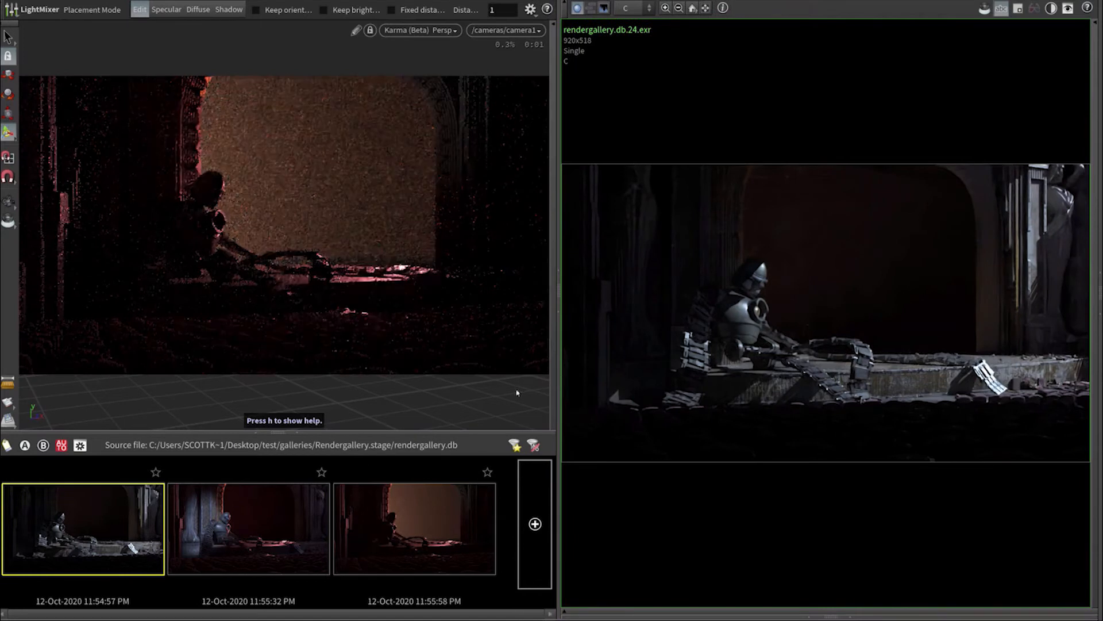
# View the second and third snapshots, set the third as A and the second as B, and wipe between them in the image viewer.
pyautogui.click(259, 533)
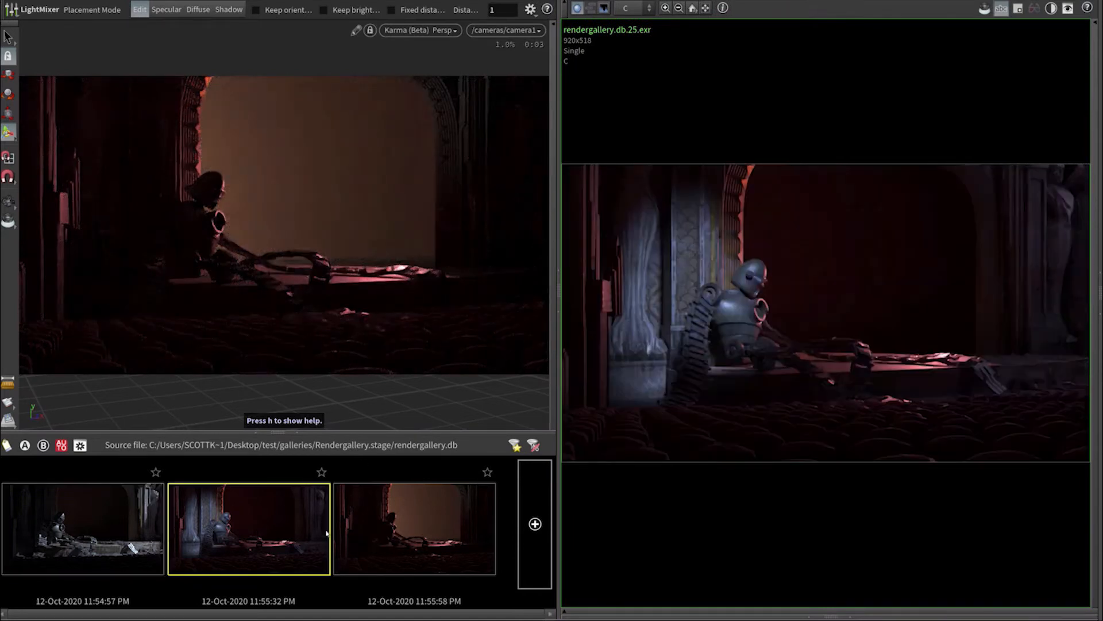
pyautogui.click(419, 534)
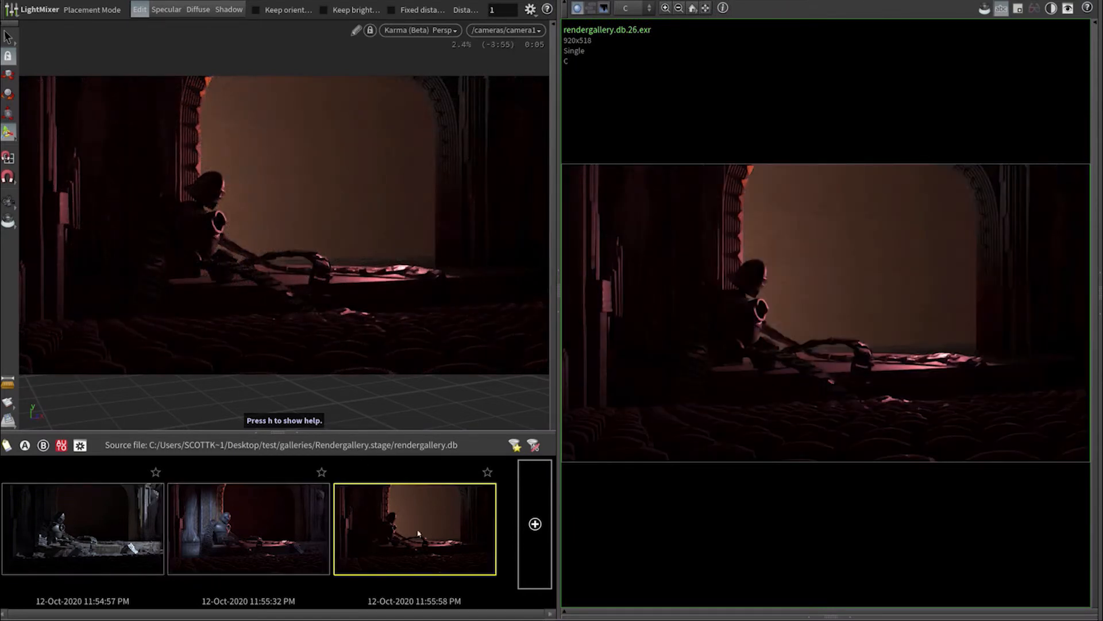
pyautogui.rightClick(418, 533)
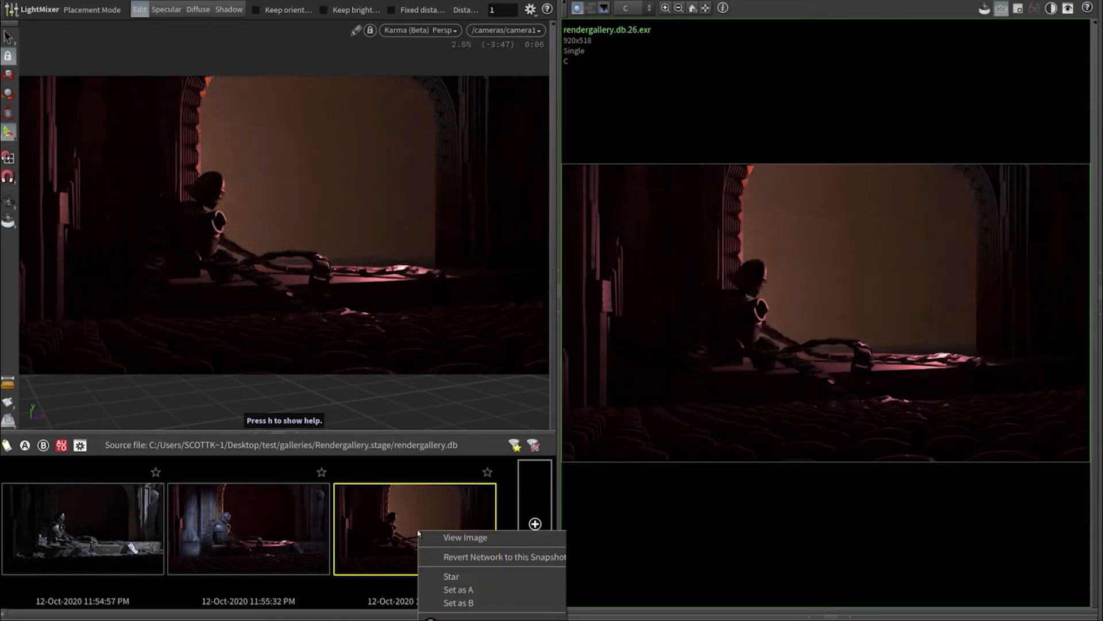
pyautogui.click(457, 589)
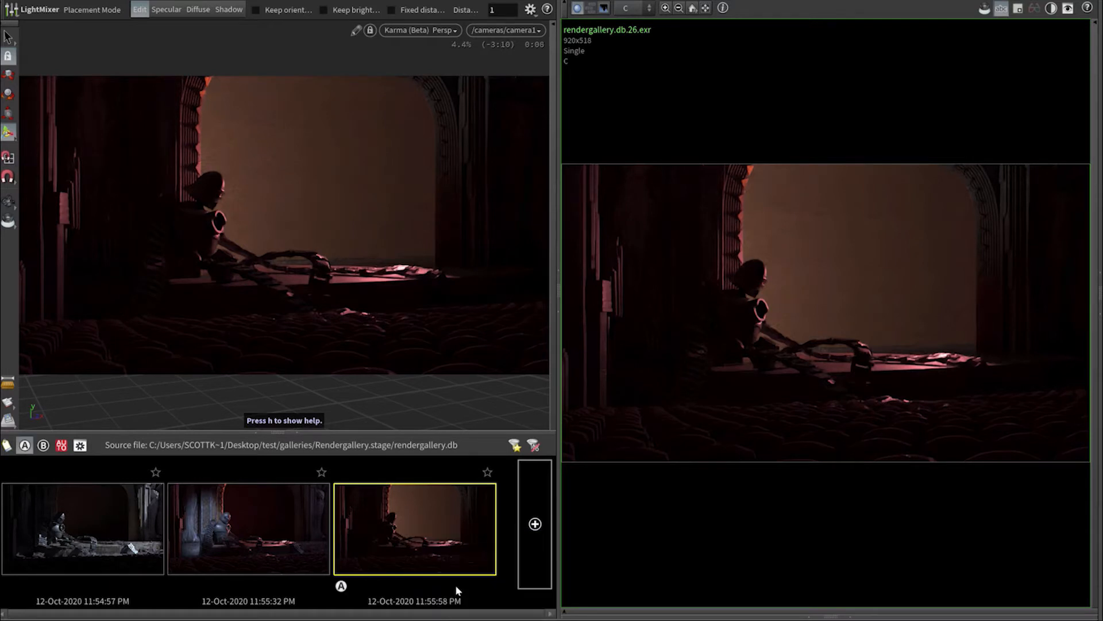
pyautogui.rightClick(247, 536)
pyautogui.click(271, 599)
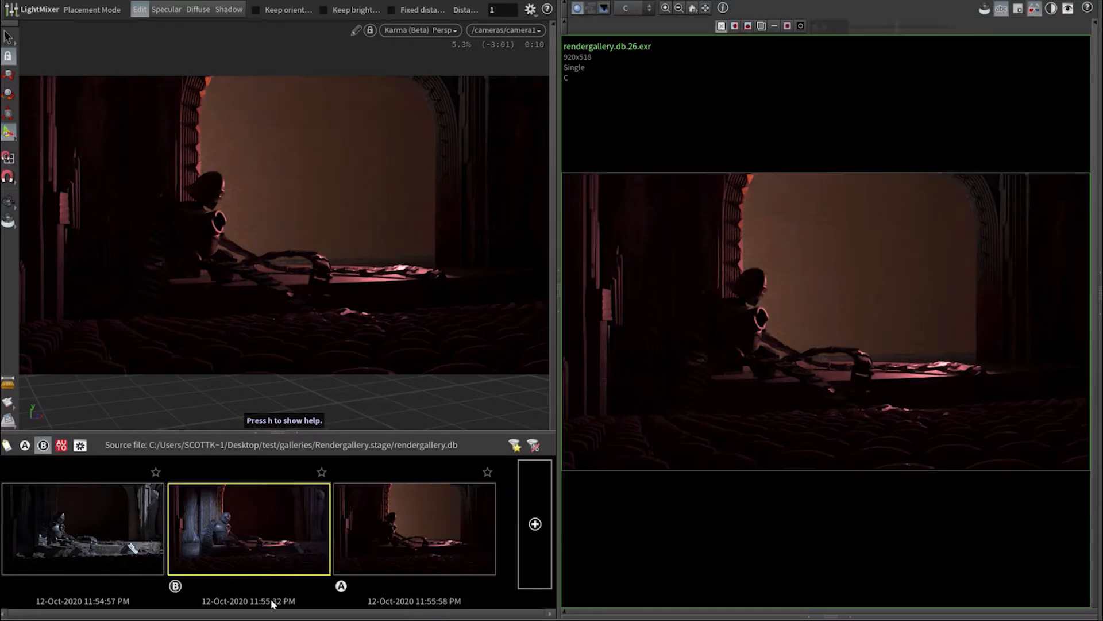
pyautogui.moveTo(860, 412); pyautogui.dragTo(675, 420)
# Set the first snapshot as A and wipe its comparison with B to about the middle of the image.
pyautogui.rightClick(112, 523)
pyautogui.click(127, 577)
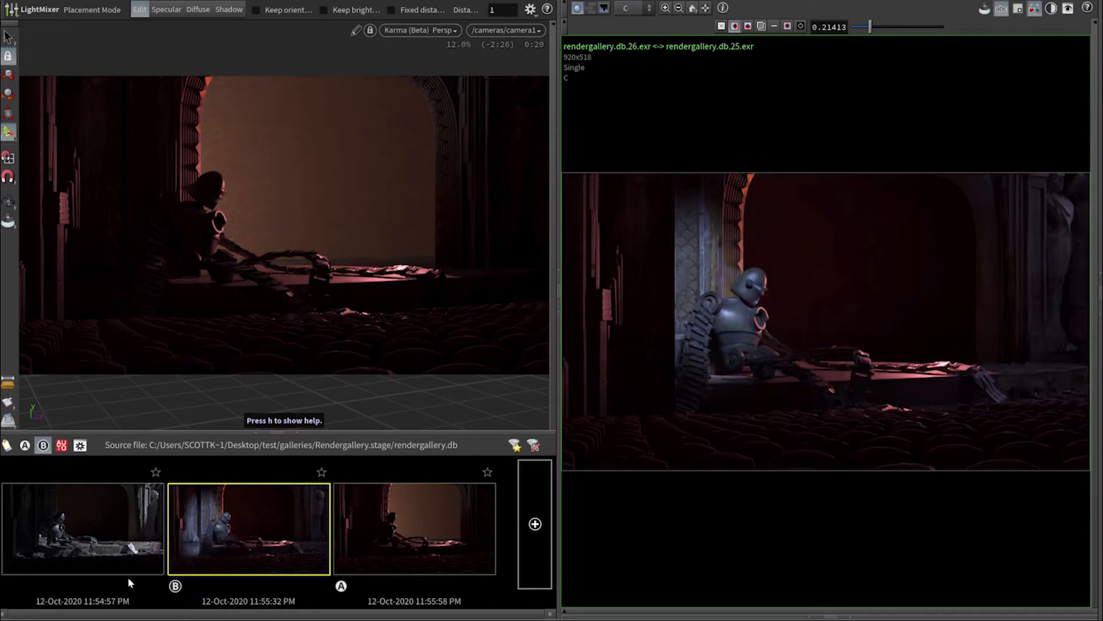
pyautogui.moveTo(1080, 402); pyautogui.dragTo(851, 401)
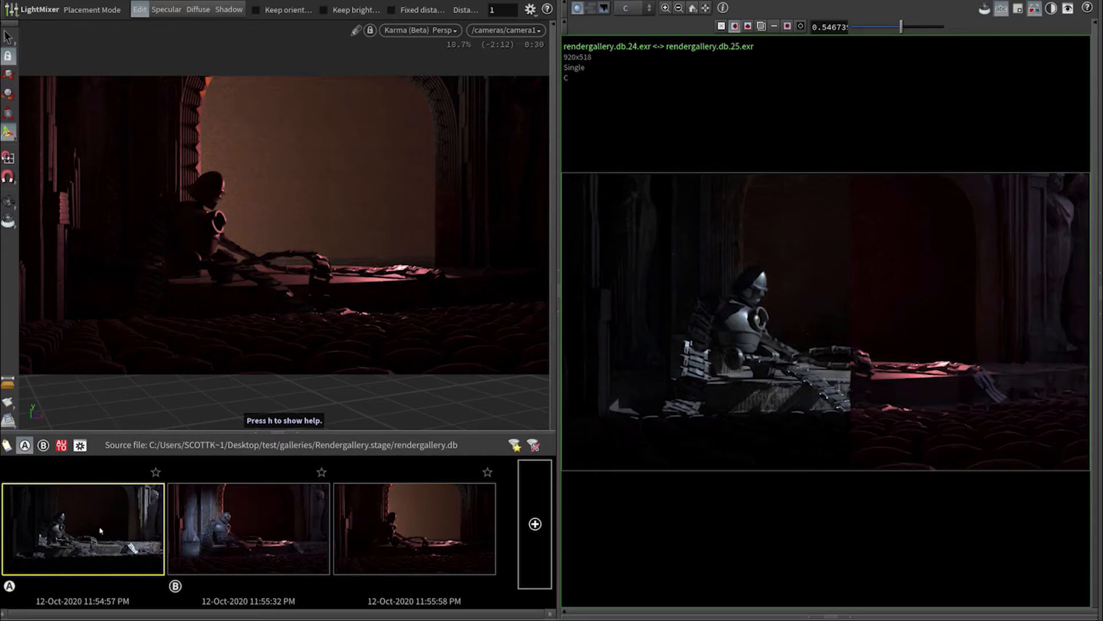
# Star the first snapshot, filter the gallery to starred snapshots only, and turn the filter off again.
pyautogui.click(155, 473)
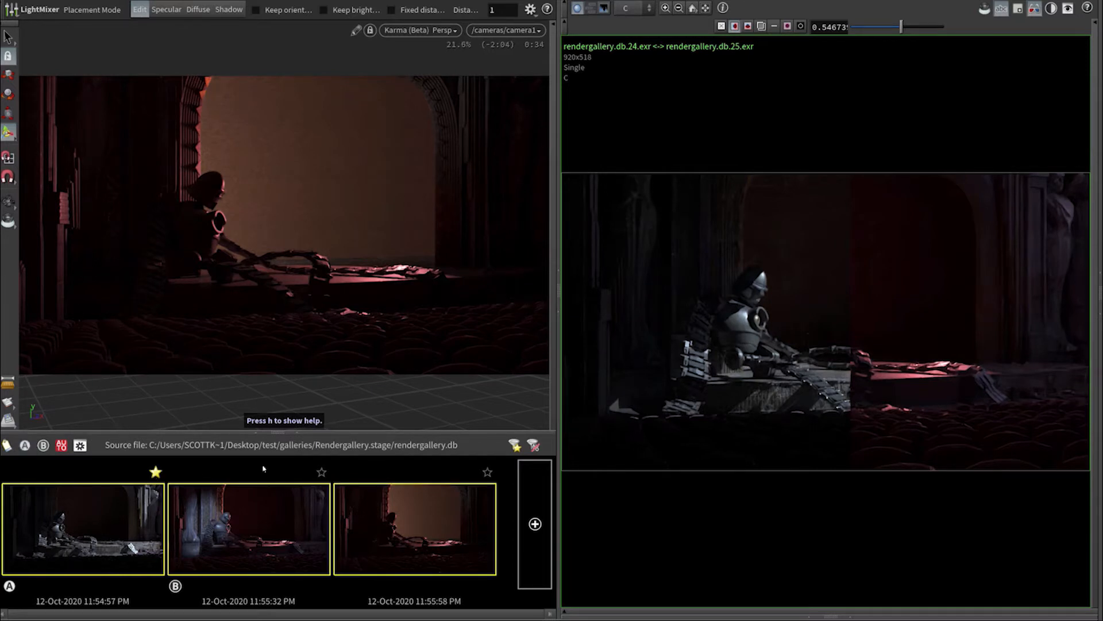
pyautogui.click(514, 445)
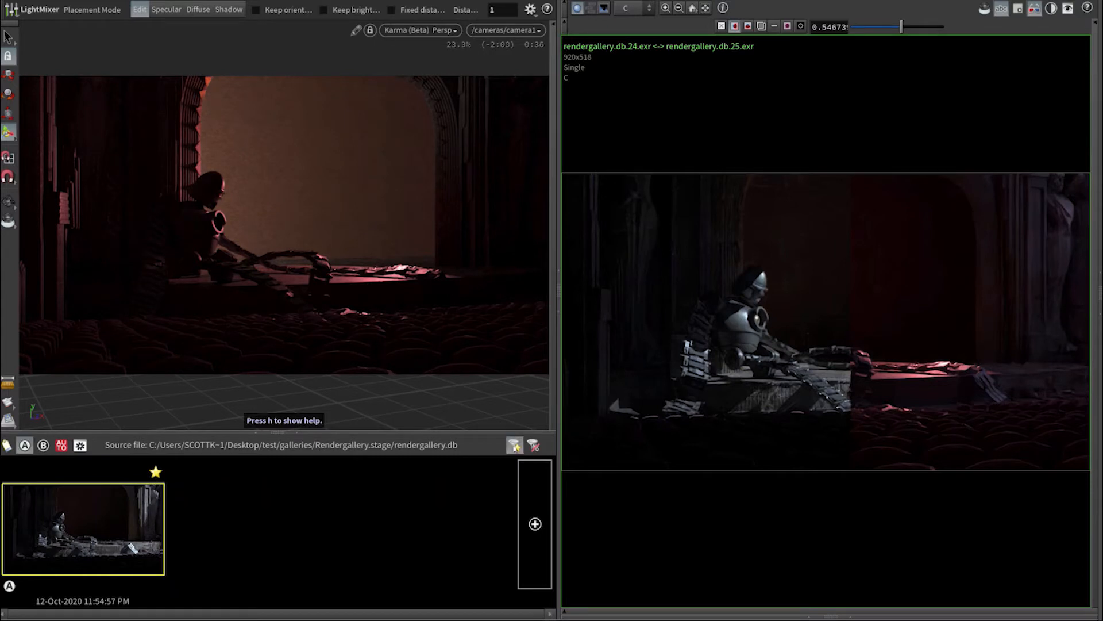
pyautogui.click(515, 449)
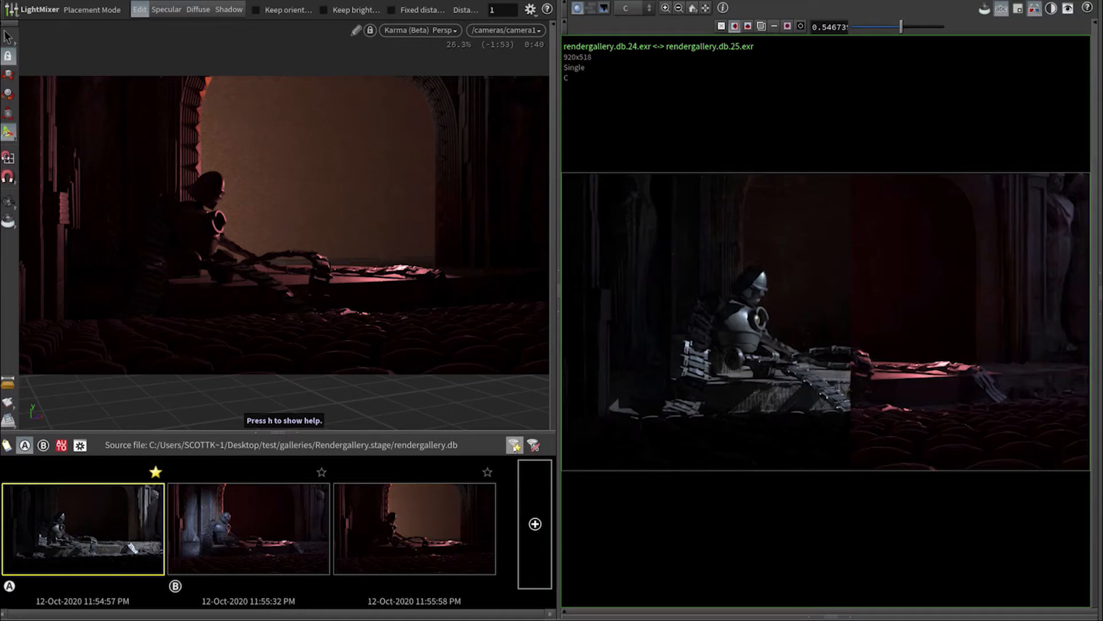
# Rename the second snapshot Extremely Cool and the third snapshot Spooky.
pyautogui.doubleClick(254, 598)
pyautogui.write('Extremely Cool')
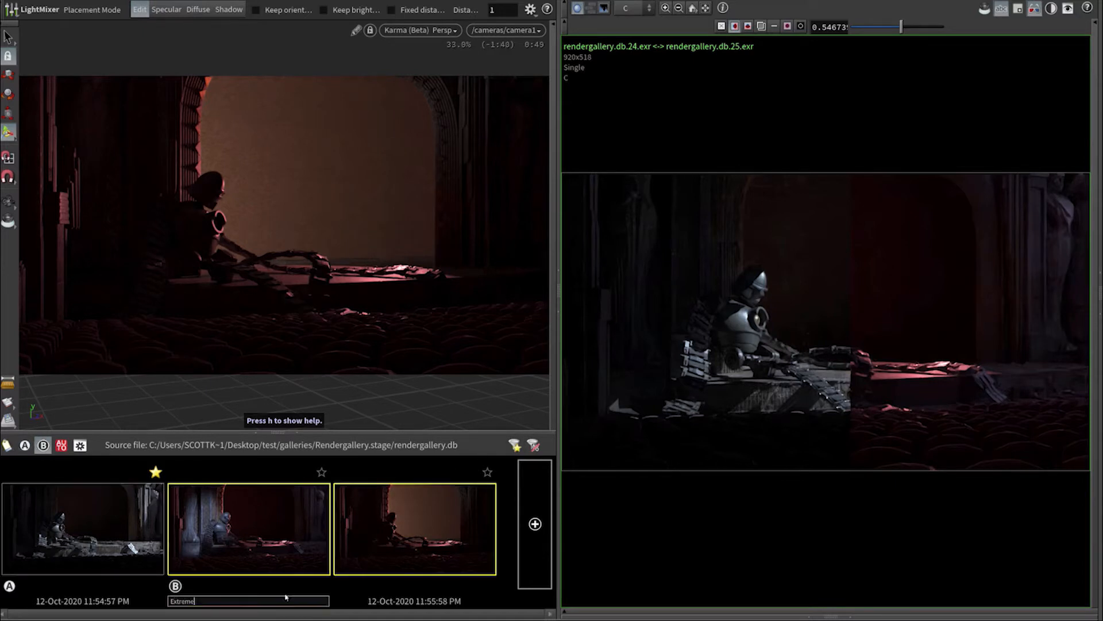
pyautogui.doubleClick(368, 602)
pyautogui.write('Spooky')
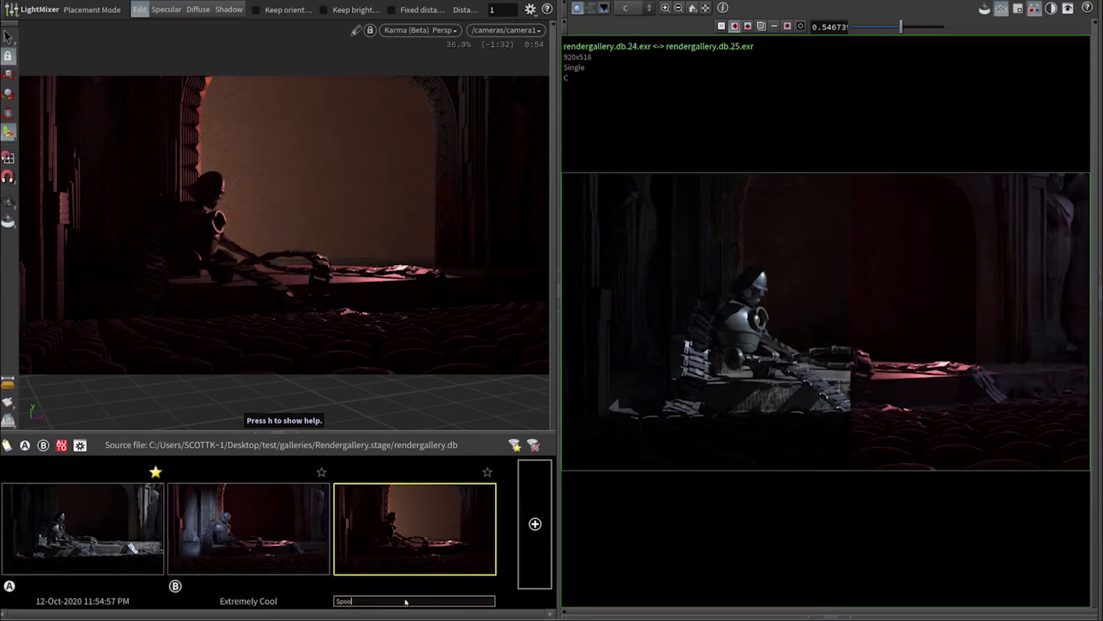
pyautogui.press('Return')
# Widen the gallery, filter it for snapshots that are starred or match "Spooky" using Any of the following, and close the filters.
pyautogui.moveTo(555, 440); pyautogui.dragTo(658, 440)
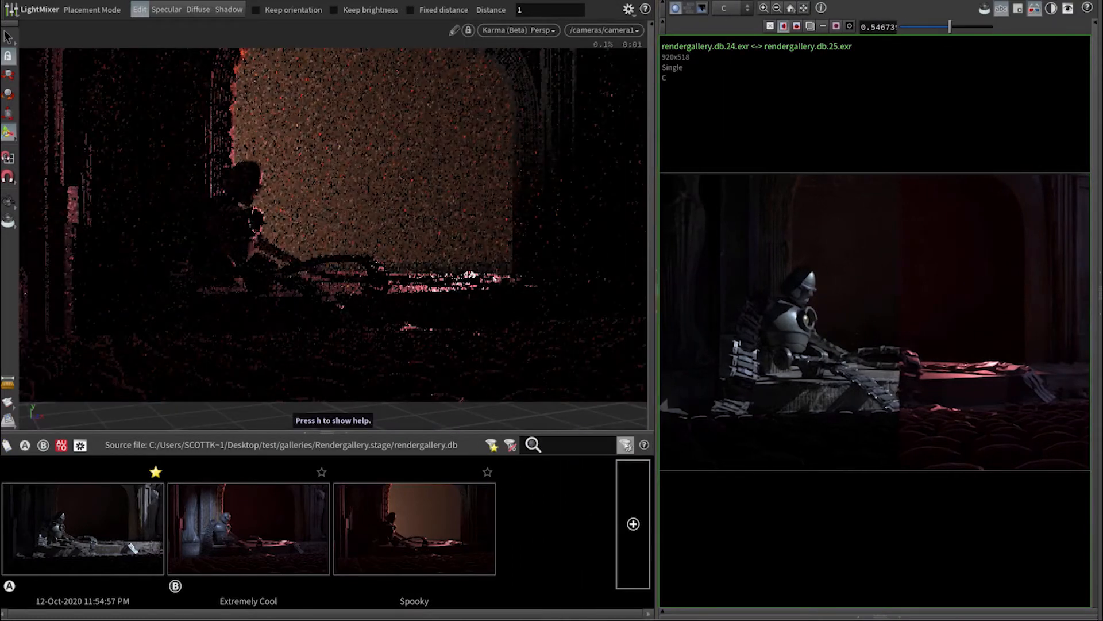
pyautogui.click(625, 445)
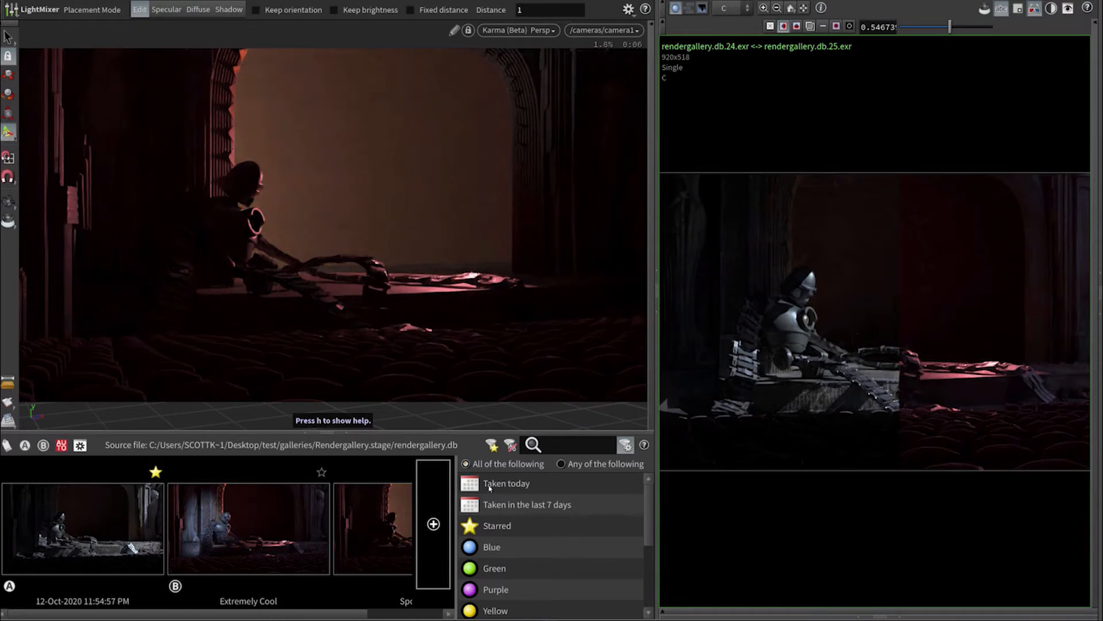
pyautogui.click(489, 529)
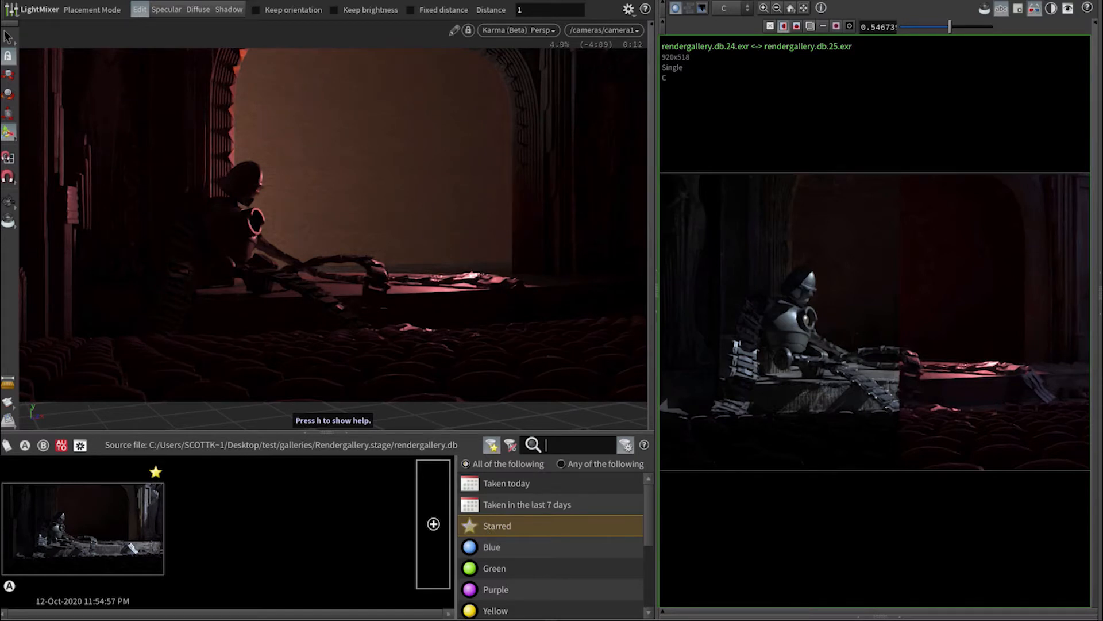
pyautogui.write('Spooky')
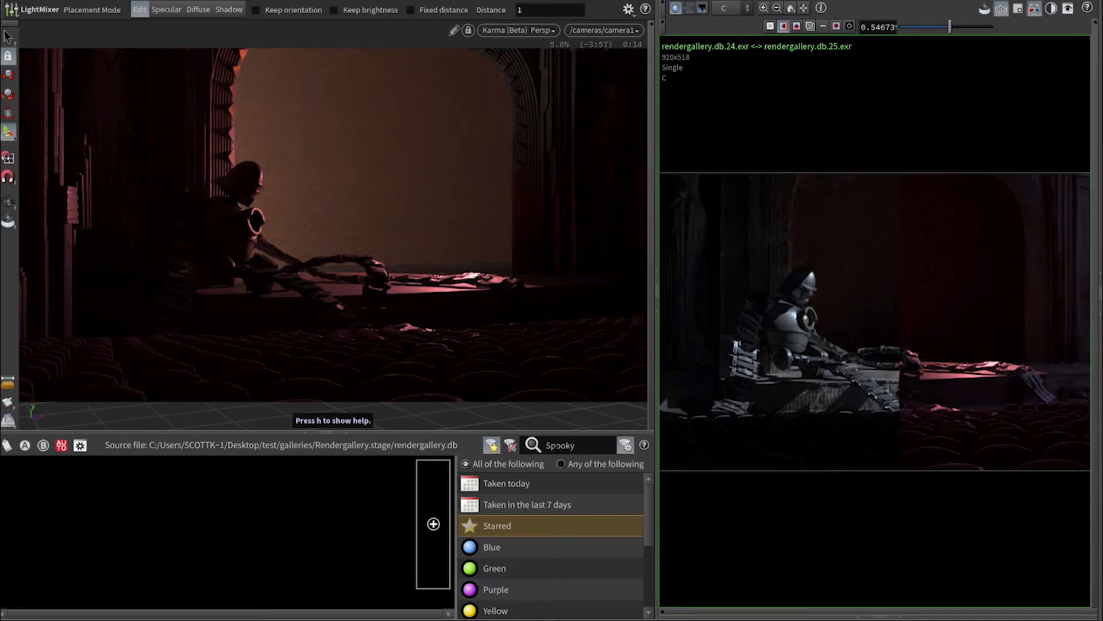
pyautogui.click(561, 463)
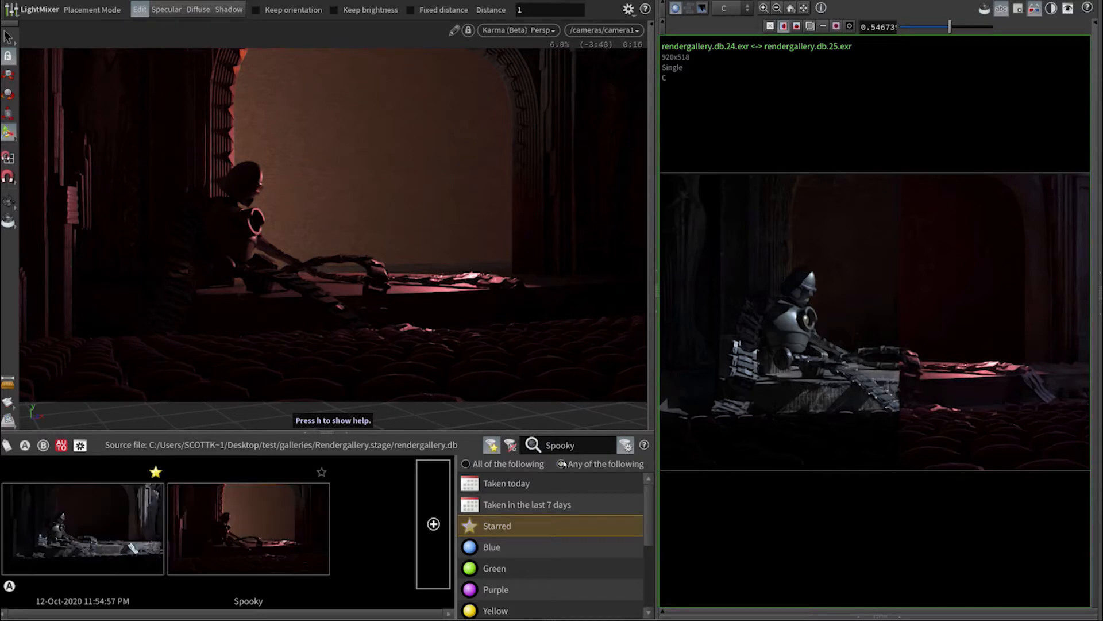
pyautogui.click(626, 446)
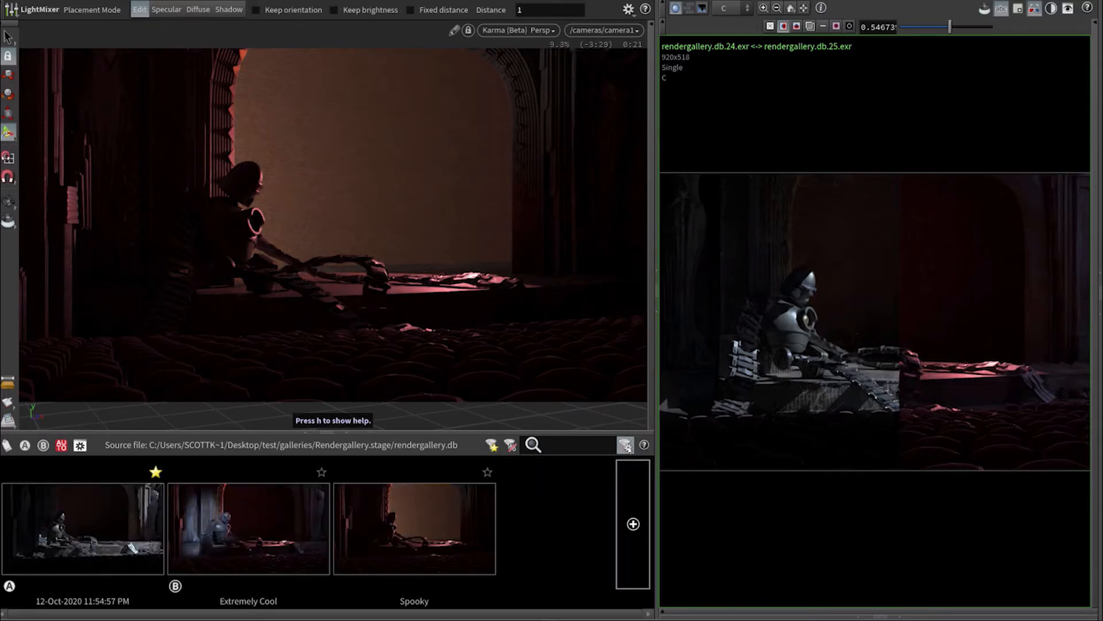
# Bring back the network view and revert the network to the starred first snapshot.
pyautogui.click(96, 526)
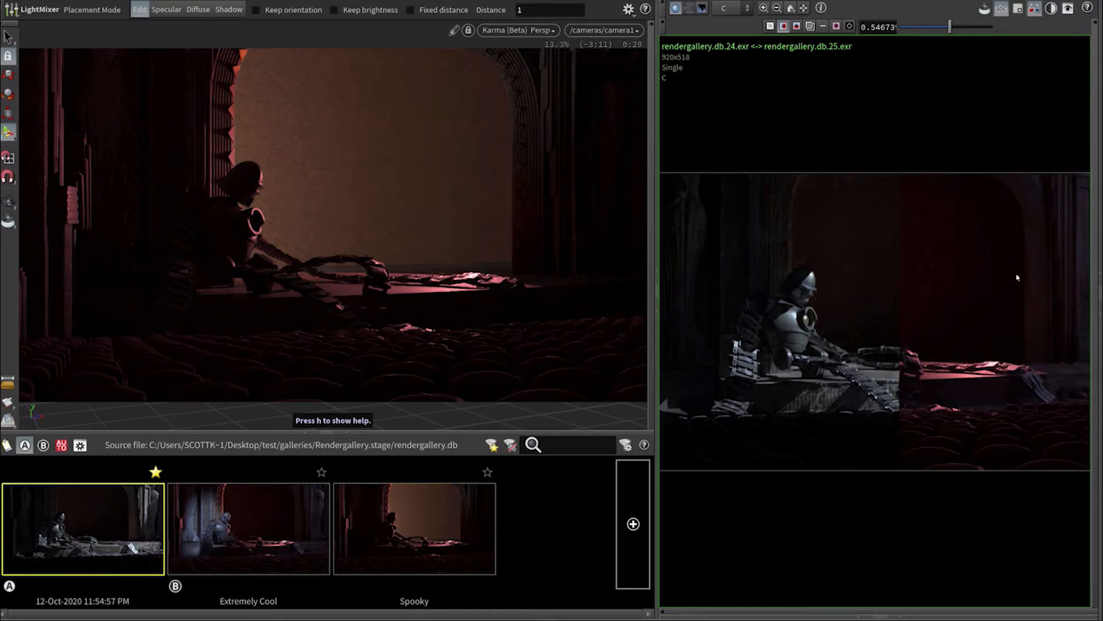
pyautogui.click(1097, 272)
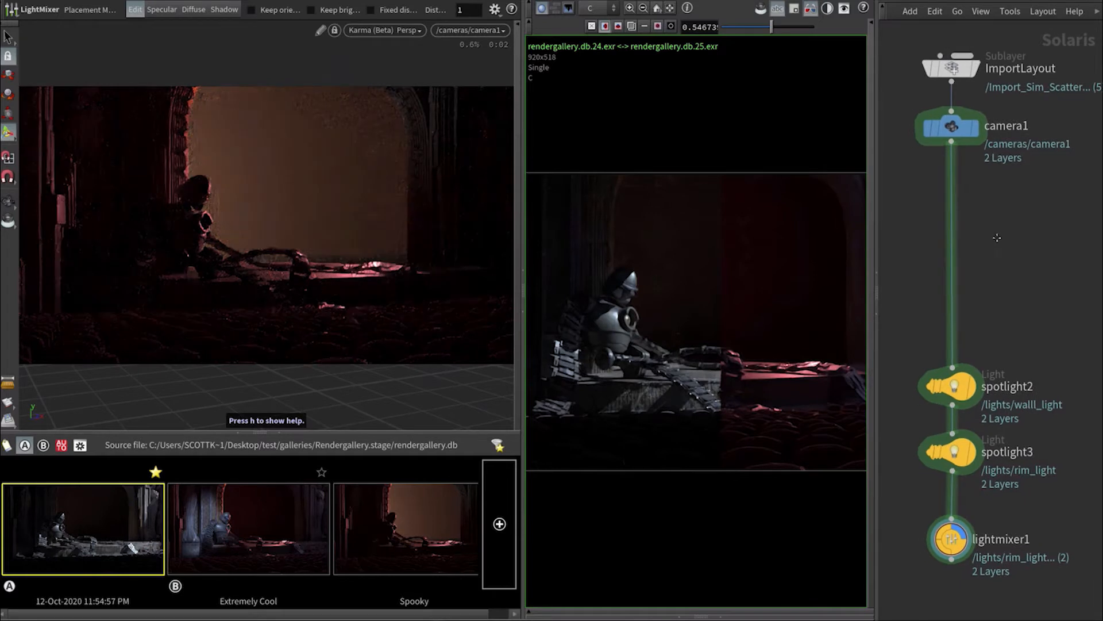
pyautogui.rightClick(114, 525)
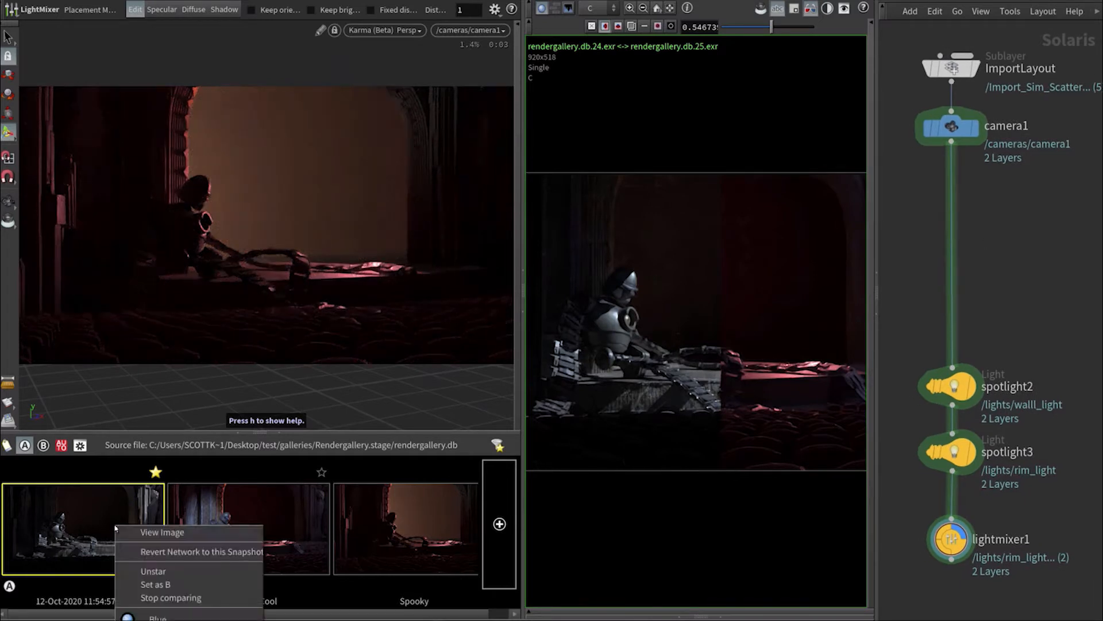
pyautogui.click(131, 550)
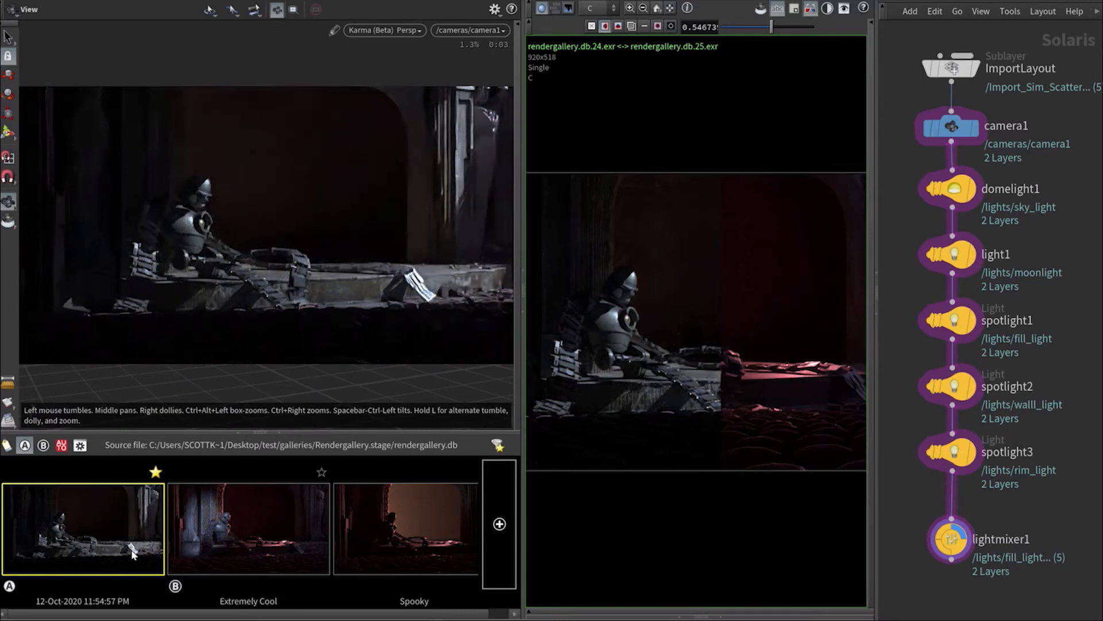
# Revert the network to the Spooky snapshot and from there to the Extremely Cool snapshot.
pyautogui.rightClick(393, 529)
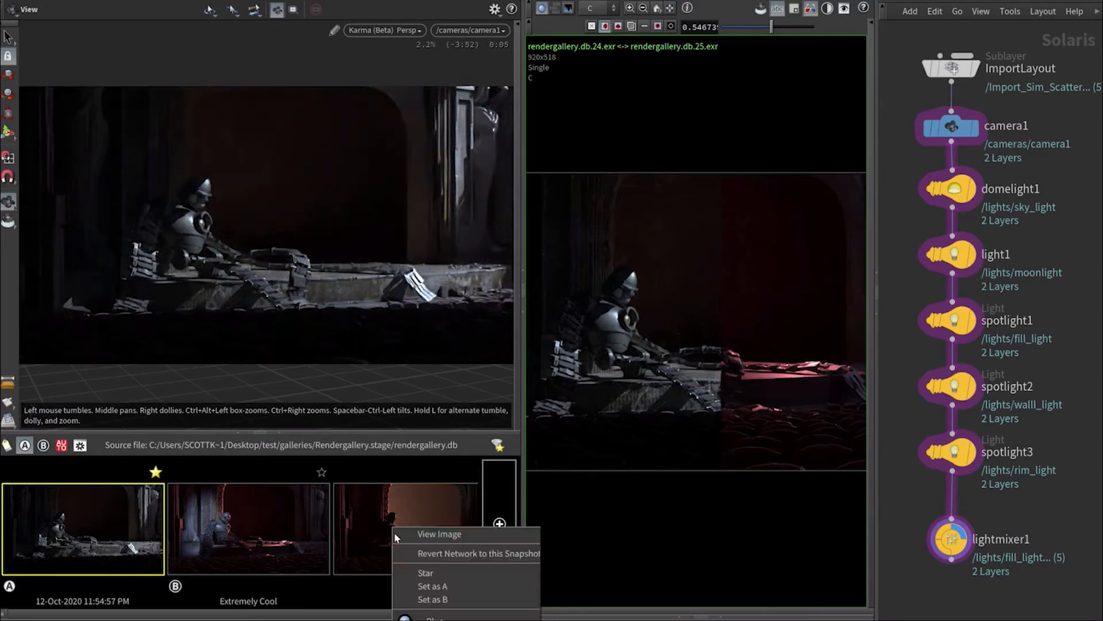
pyautogui.click(412, 551)
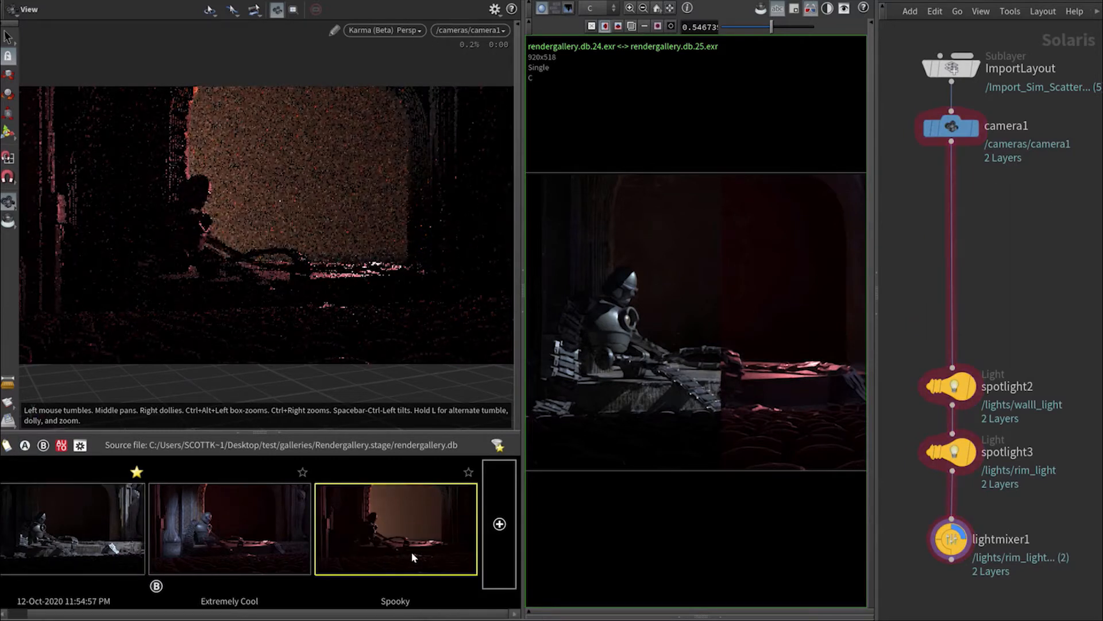
pyautogui.rightClick(232, 529)
pyautogui.click(236, 546)
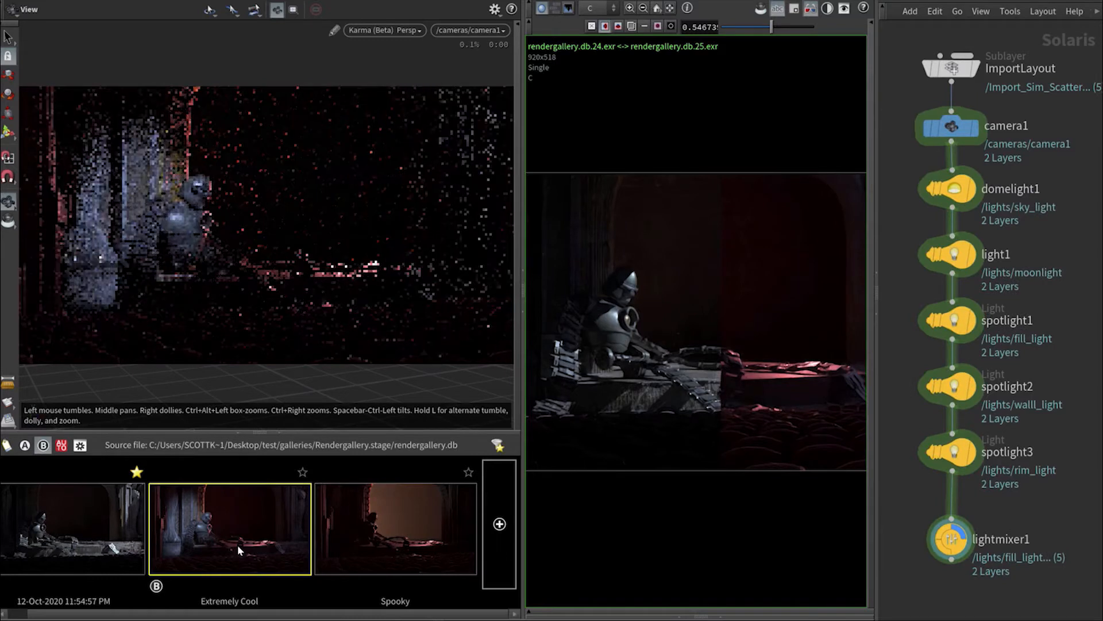
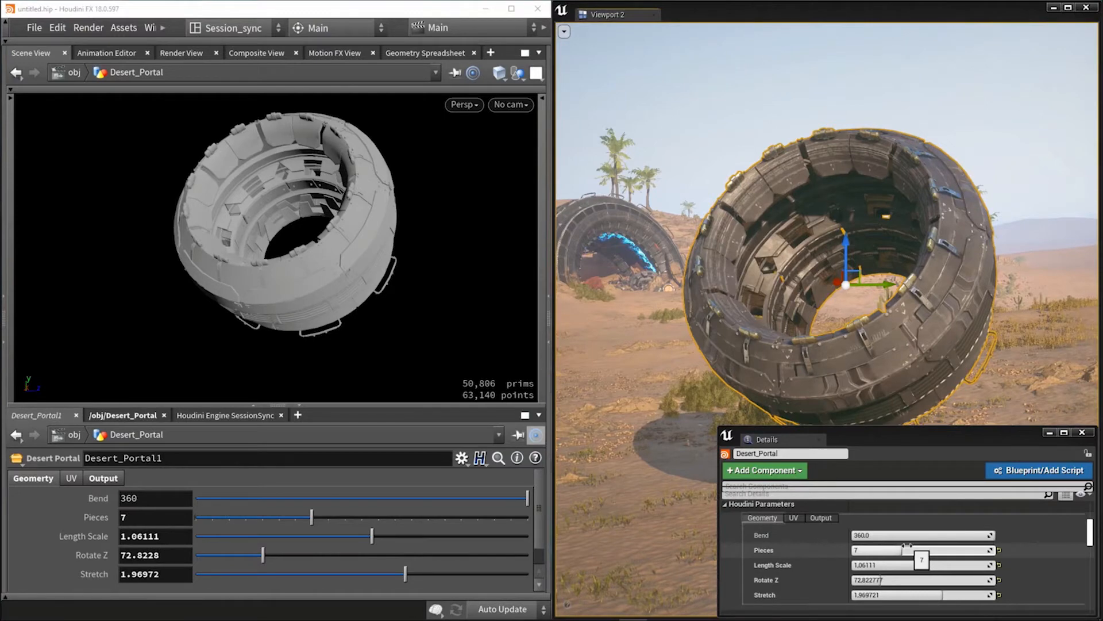
# Vary the Desert_Portal's Pieces value between 3 and 10 in Unreal's details.
pyautogui.moveTo(901, 550)
pyautogui.mouseDown()
pyautogui.moveTo(916, 551)
pyautogui.moveTo(879, 551)
pyautogui.mouseUp()
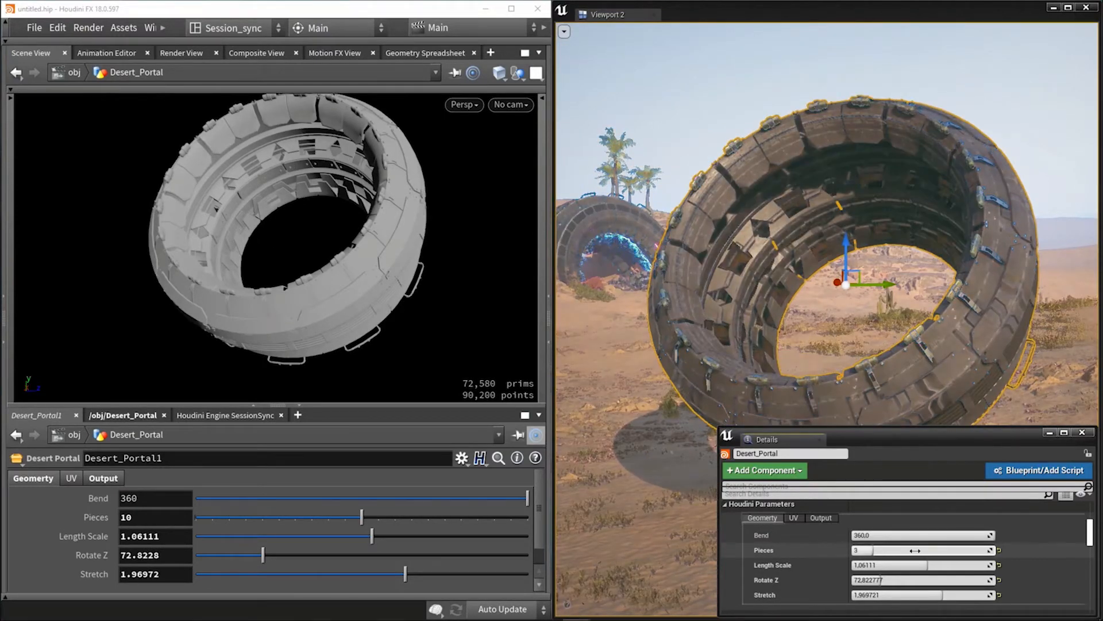
pyautogui.moveTo(879, 550); pyautogui.dragTo(945, 566)
# In Houdini, set the portal's Length Scale to 0.986 and Rotate Z to 20.6, and lower its Stretch.
pyautogui.moveTo(316, 540); pyautogui.dragTo(361, 536)
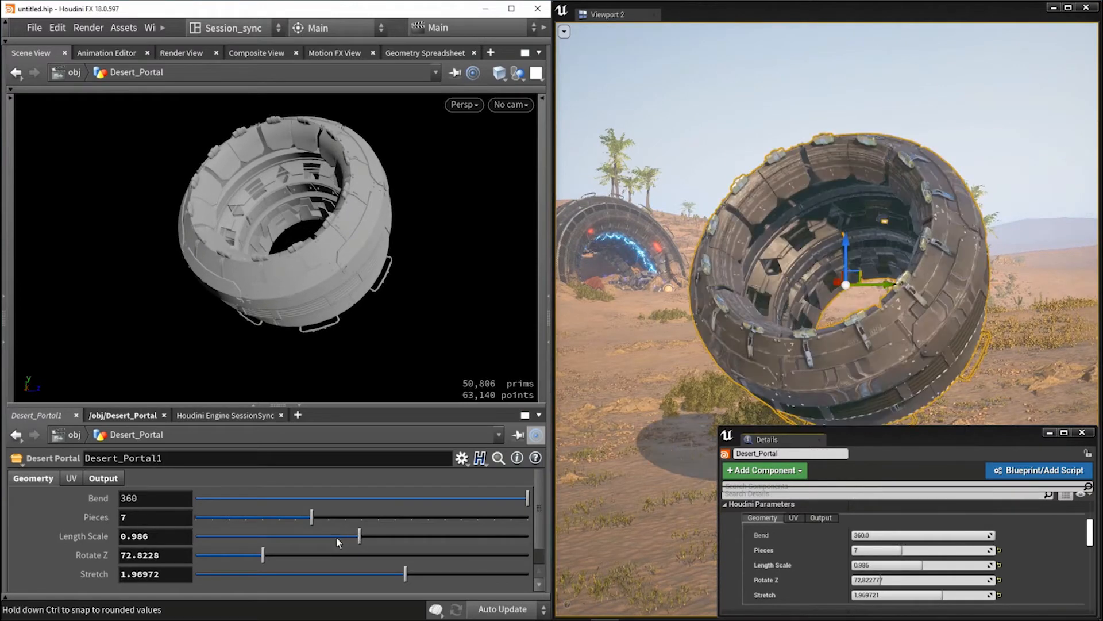
pyautogui.moveTo(270, 562); pyautogui.dragTo(214, 560)
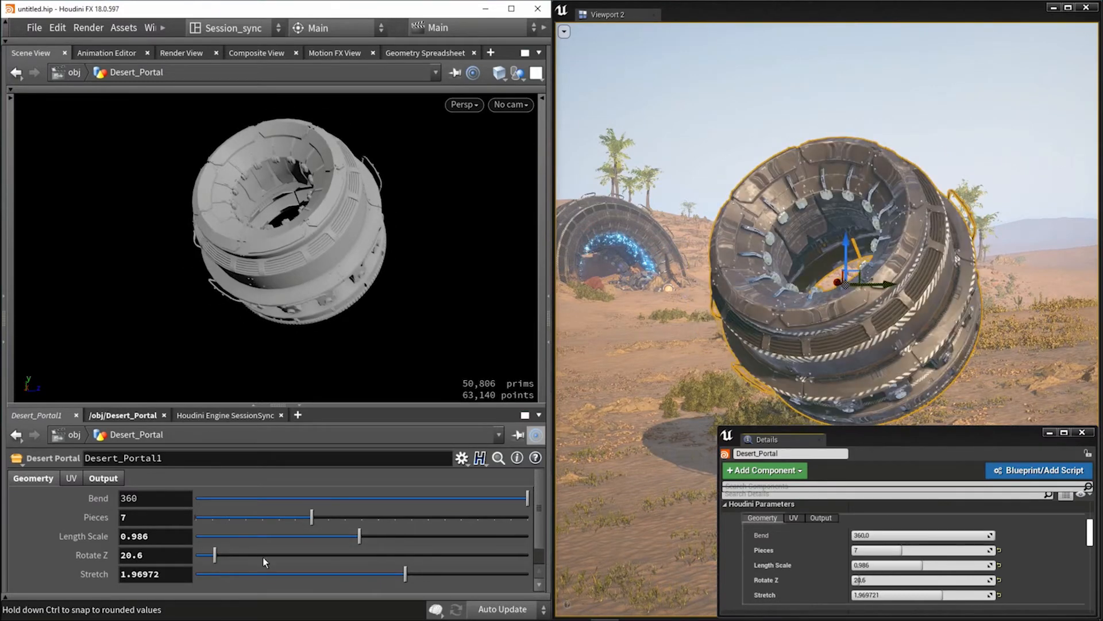
pyautogui.moveTo(403, 573); pyautogui.dragTo(323, 575)
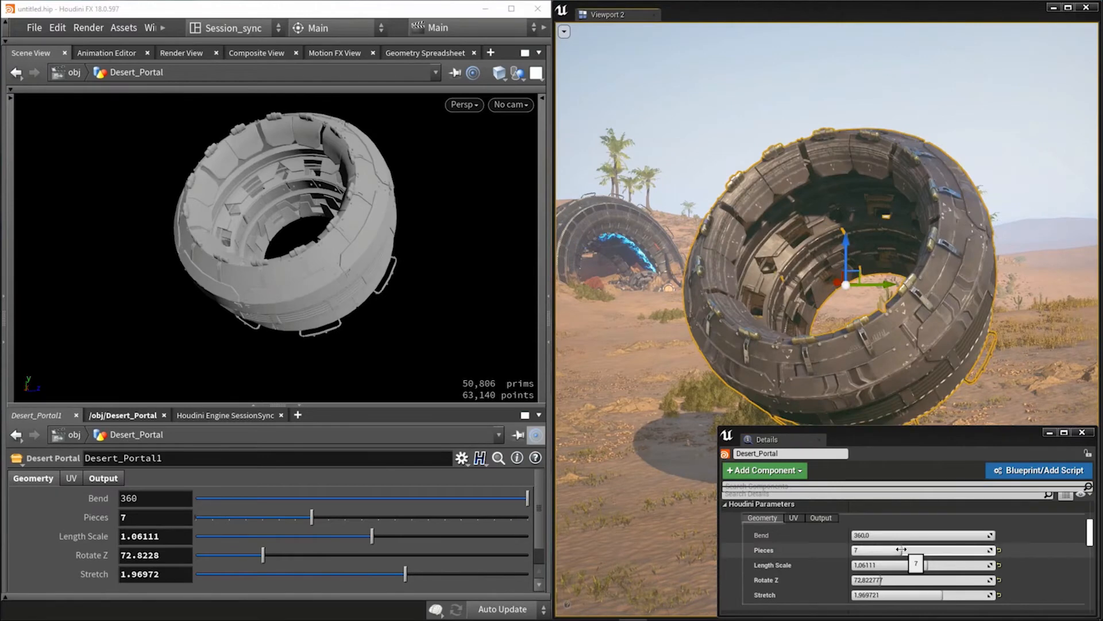
# In Unreal, vary the portal's Pieces value and adjust its Length Scale to about 1.396.
pyautogui.moveTo(915, 550)
pyautogui.mouseDown()
pyautogui.moveTo(885, 550)
pyautogui.moveTo(915, 551)
pyautogui.mouseUp()
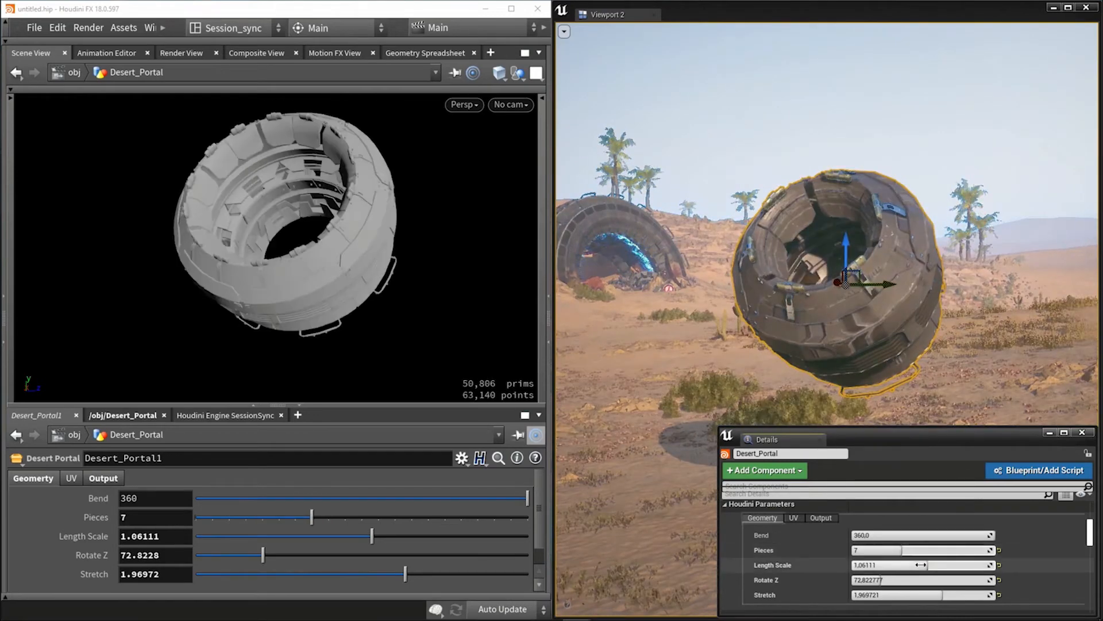
pyautogui.moveTo(924, 565); pyautogui.dragTo(923, 566)
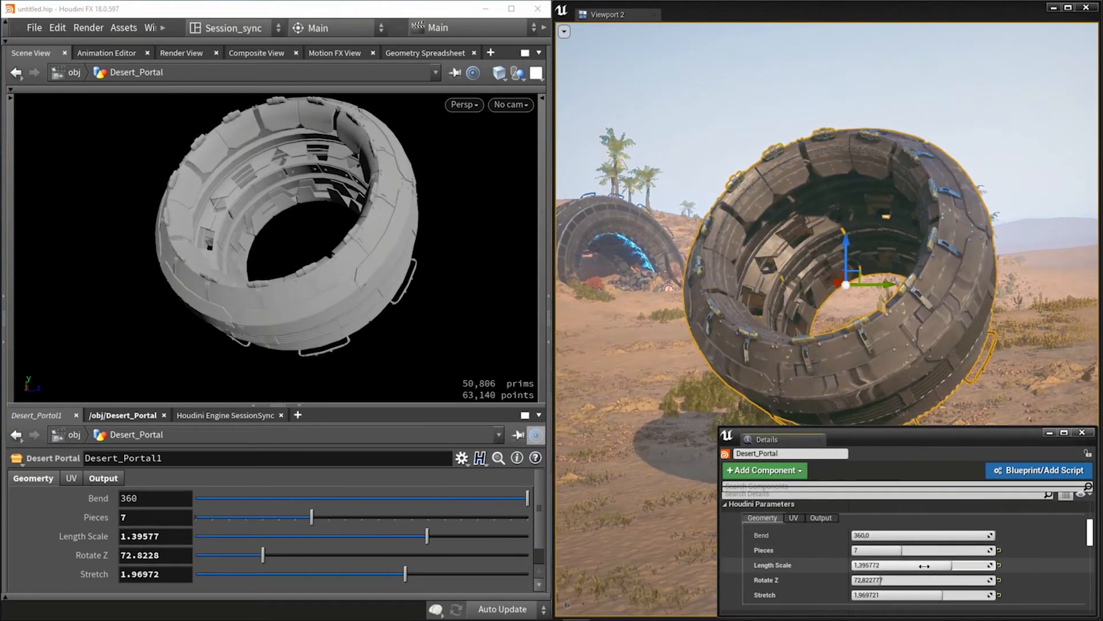
pyautogui.moveTo(924, 566); pyautogui.dragTo(923, 566)
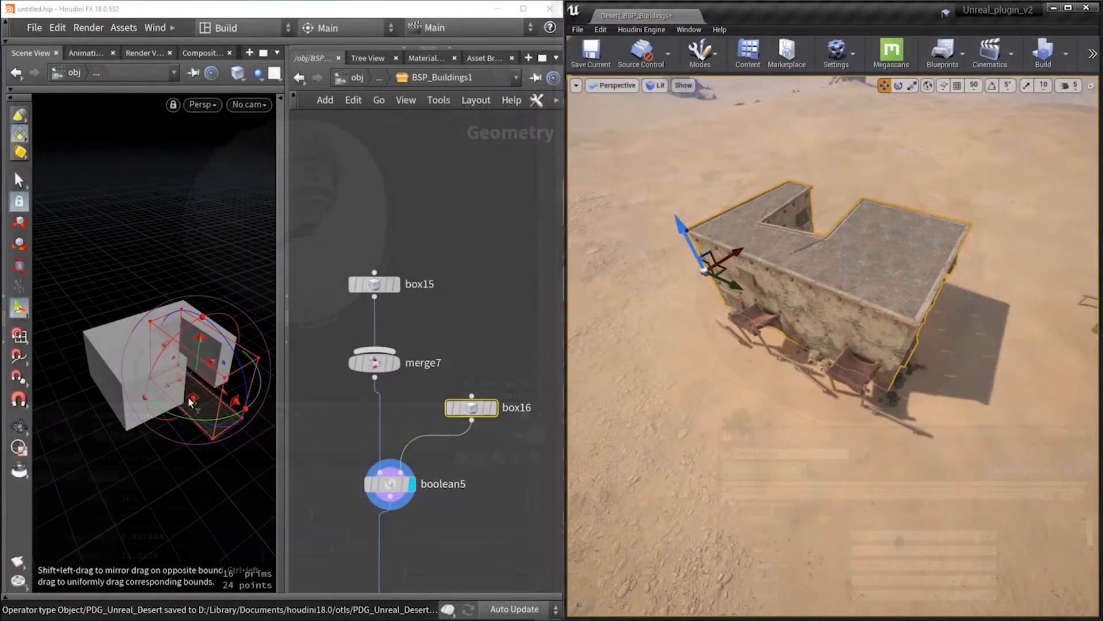
# In Houdini, reposition the box16 cutter so it slices the building's corner, and place a copy of box15 beside the original.
pyautogui.moveTo(170, 389); pyautogui.dragTo(143, 398)
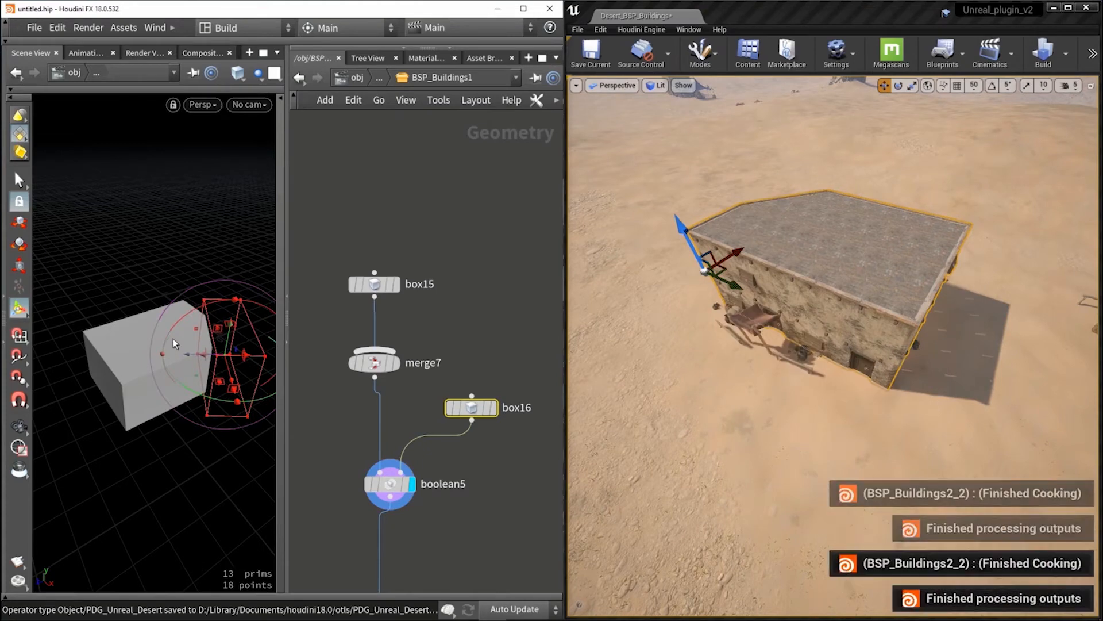
pyautogui.keyDown('alt'); pyautogui.moveTo(387, 288); pyautogui.dragTo(483, 284); pyautogui.keyUp('alt')
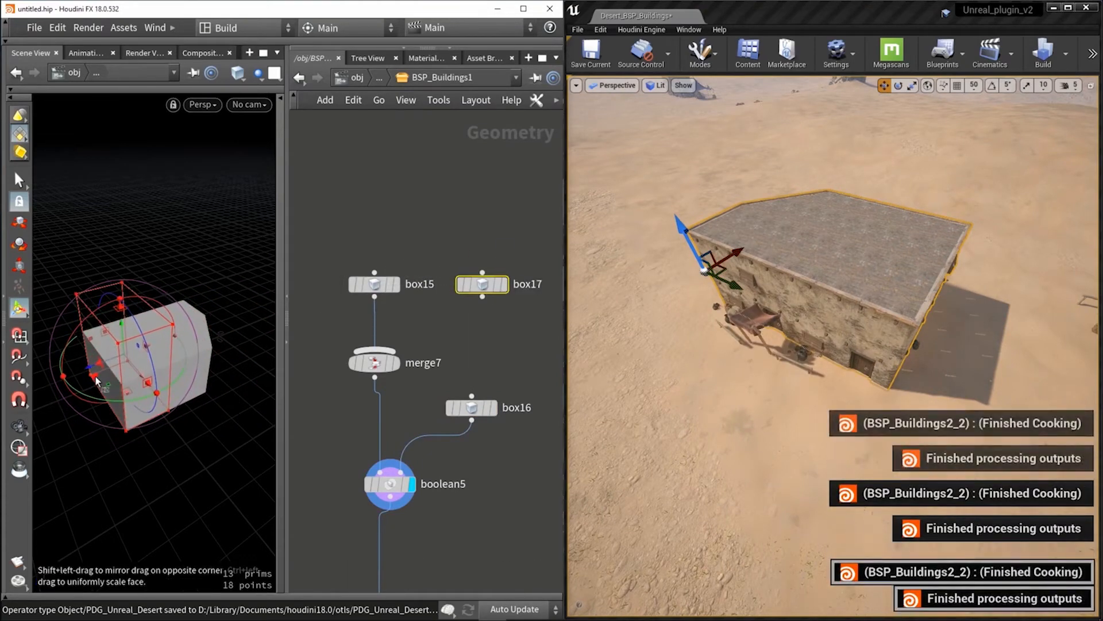
# Connect the box17 node to merge7 so the second box joins the building.
pyautogui.moveTo(482, 297); pyautogui.dragTo(374, 349)
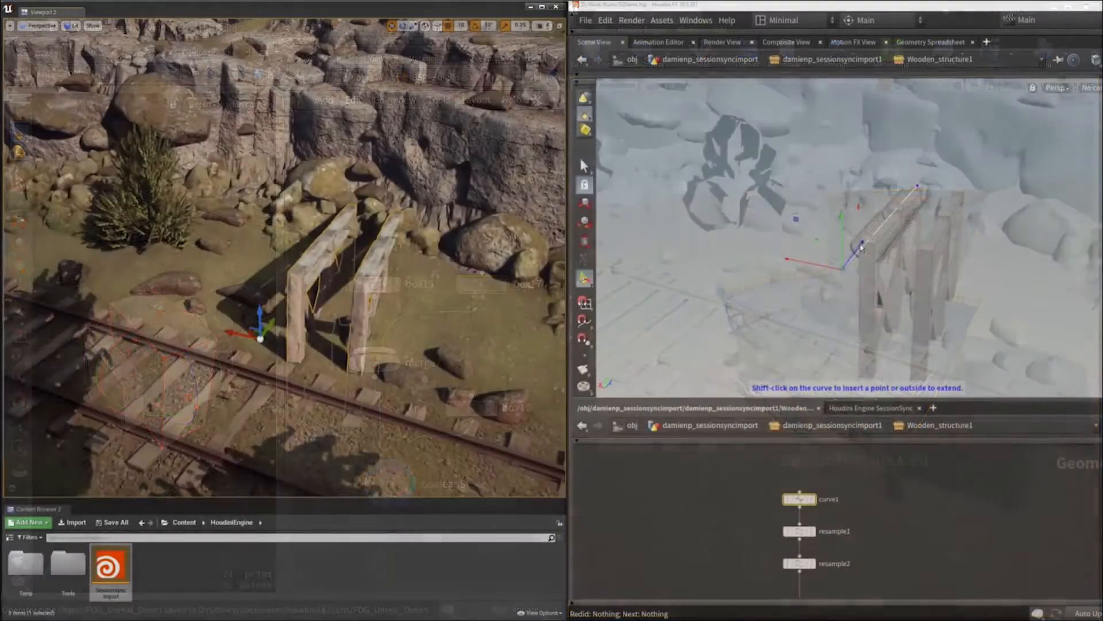
# In Houdini, stretch the wooden structure's curve across the railway tracks and raise its two middle points into an arch.
pyautogui.moveTo(443, 282); pyautogui.dragTo(478, 276, button='right')
pyautogui.moveTo(869, 224); pyautogui.dragTo(727, 373)
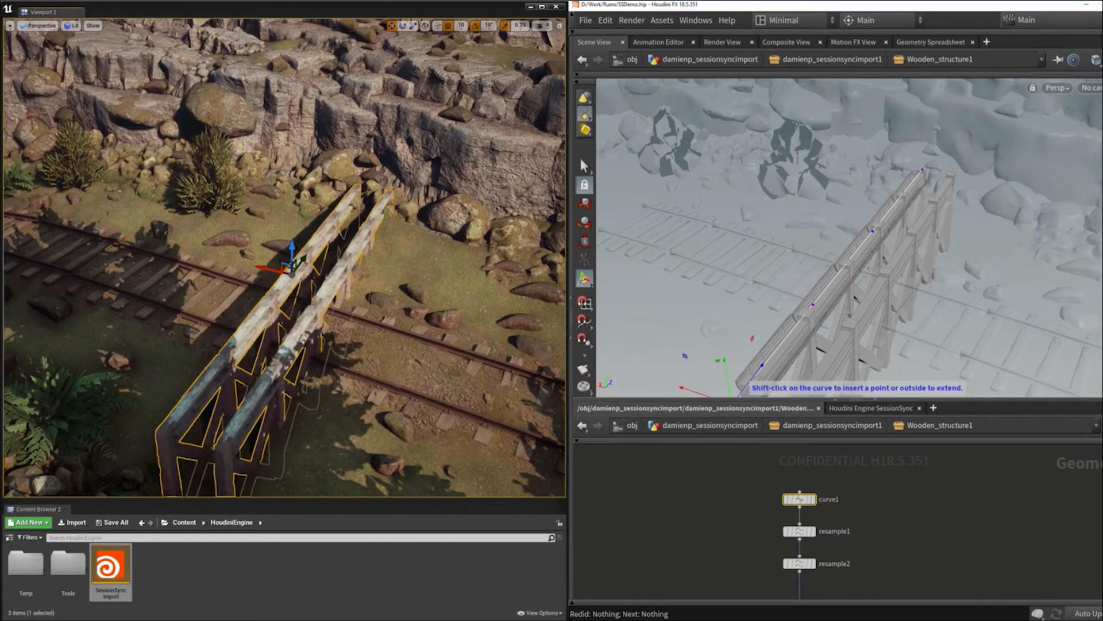
pyautogui.click(873, 232)
pyautogui.moveTo(873, 193); pyautogui.dragTo(873, 165)
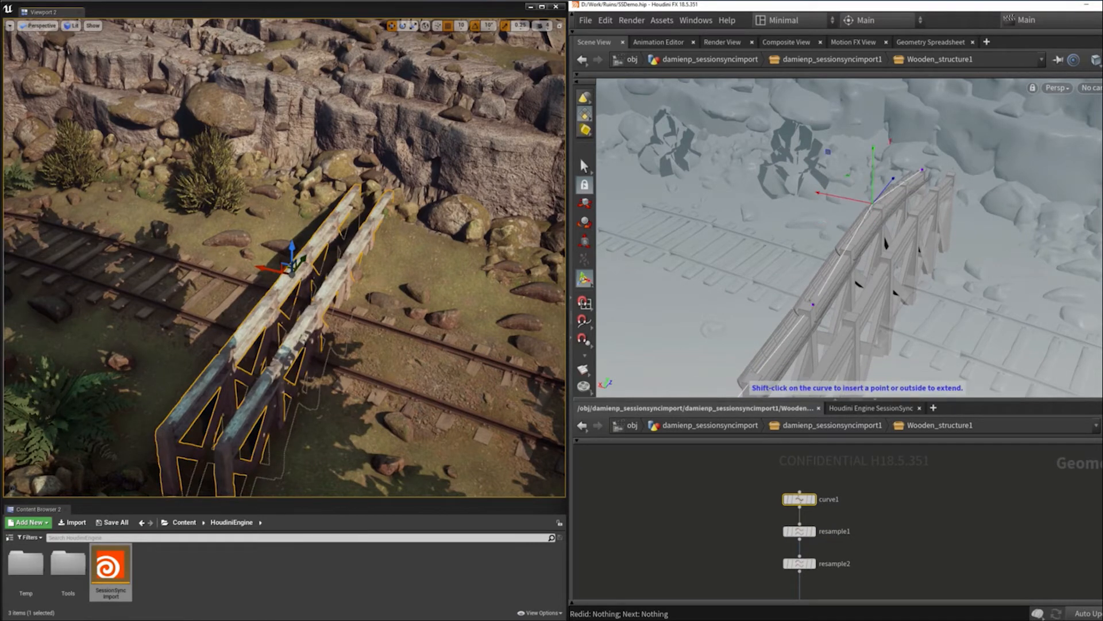
pyautogui.click(813, 305)
pyautogui.moveTo(812, 267); pyautogui.dragTo(811, 231)
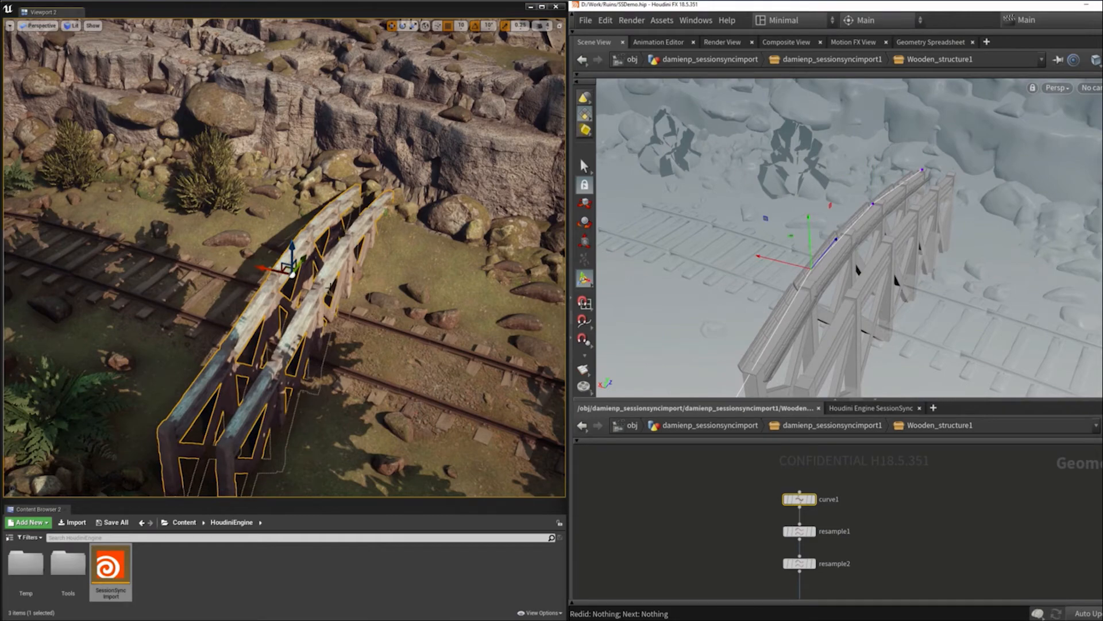
# Pull the two intermediate points of the bridge's curve1 sideways in Houdini to bend the bridge horizontally.
pyautogui.keyDown('alt'); pyautogui.moveTo(387, 293); pyautogui.dragTo(517, 294); pyautogui.keyUp('alt')
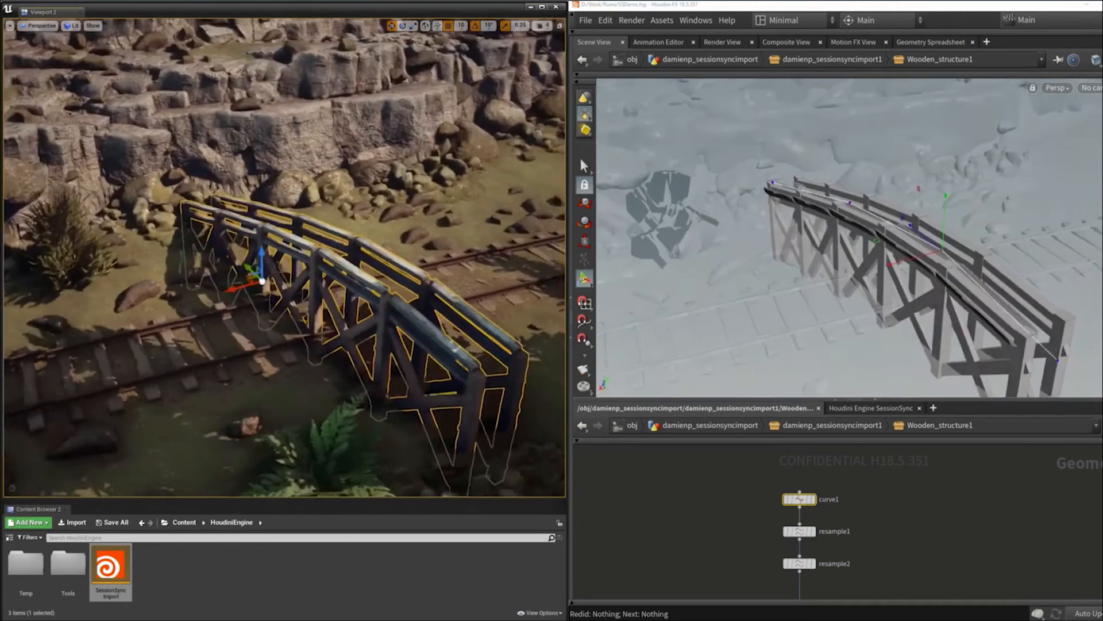
pyautogui.keyDown('alt'); pyautogui.moveTo(323, 313); pyautogui.dragTo(391, 310); pyautogui.keyUp('alt')
pyautogui.moveTo(254, 263)
pyautogui.mouseDown()
pyautogui.moveTo(255, 249)
pyautogui.moveTo(255, 276)
pyautogui.moveTo(256, 257)
pyautogui.mouseUp()
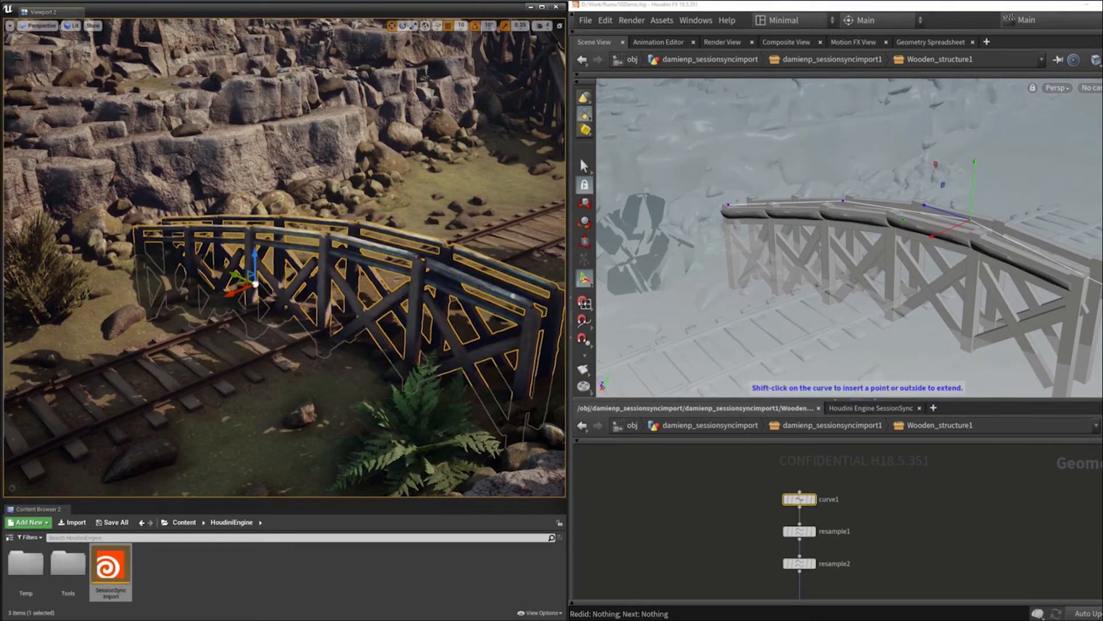
pyautogui.click(843, 200)
pyautogui.moveTo(820, 209); pyautogui.dragTo(674, 256)
pyautogui.click(971, 220)
pyautogui.moveTo(955, 231); pyautogui.dragTo(724, 327)
# In Unreal, lower the bent bridge slightly and shift it along the railway tracks.
pyautogui.keyDown('alt'); pyautogui.moveTo(410, 285); pyautogui.dragTo(241, 285); pyautogui.keyUp('alt')
pyautogui.moveTo(283, 243); pyautogui.dragTo(283, 260)
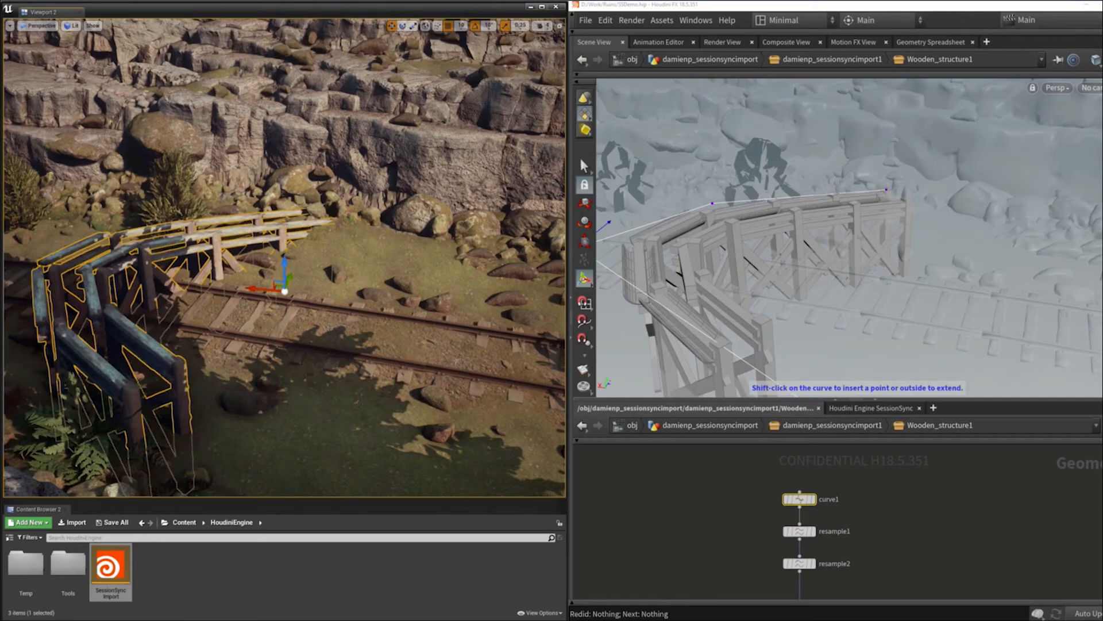
pyautogui.moveTo(267, 289); pyautogui.dragTo(321, 294)
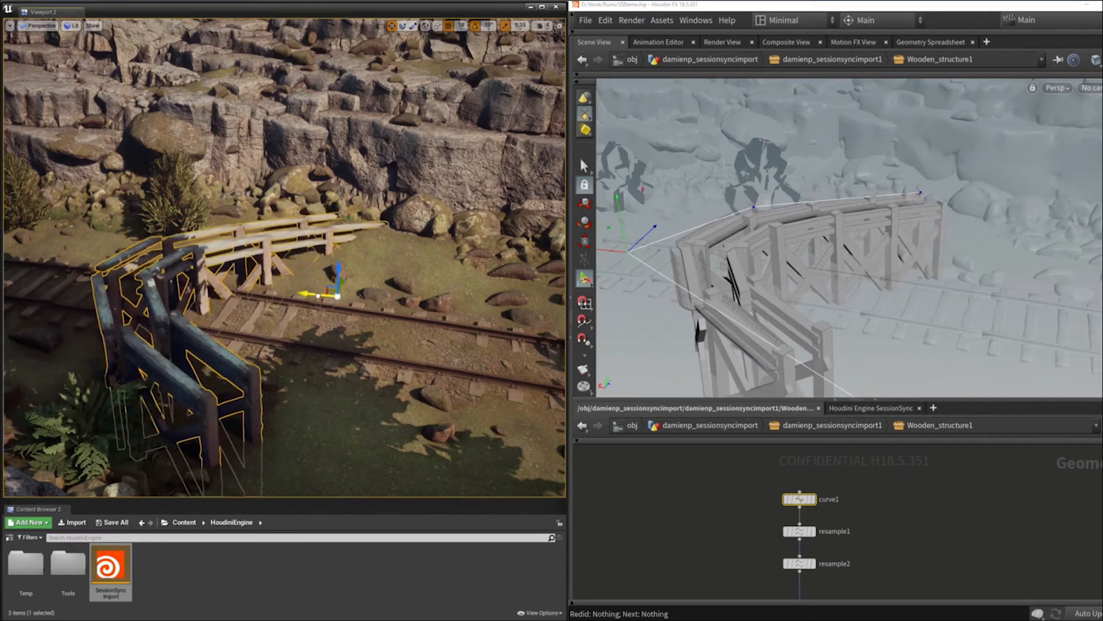
# In Houdini, reshape the bridge into an S-bend by moving its two middle curve points in opposite directions.
pyautogui.moveTo(609, 251); pyautogui.dragTo(673, 266)
pyautogui.click(758, 207)
pyautogui.moveTo(725, 205); pyautogui.dragTo(1019, 227)
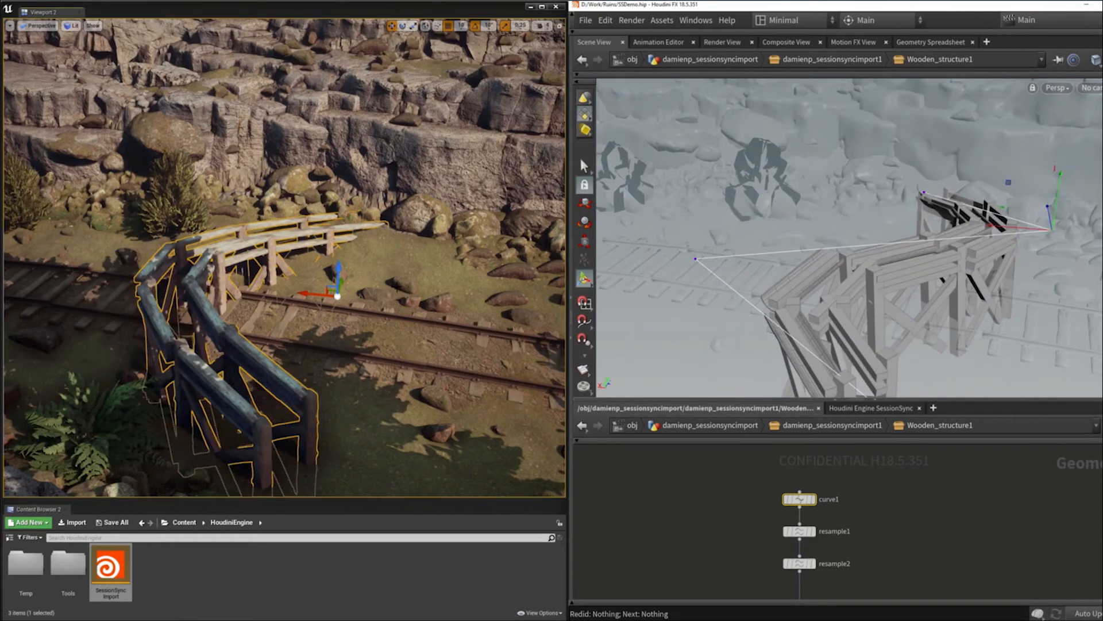
pyautogui.keyDown('alt'); pyautogui.moveTo(385, 268); pyautogui.dragTo(252, 264); pyautogui.keyUp('alt')
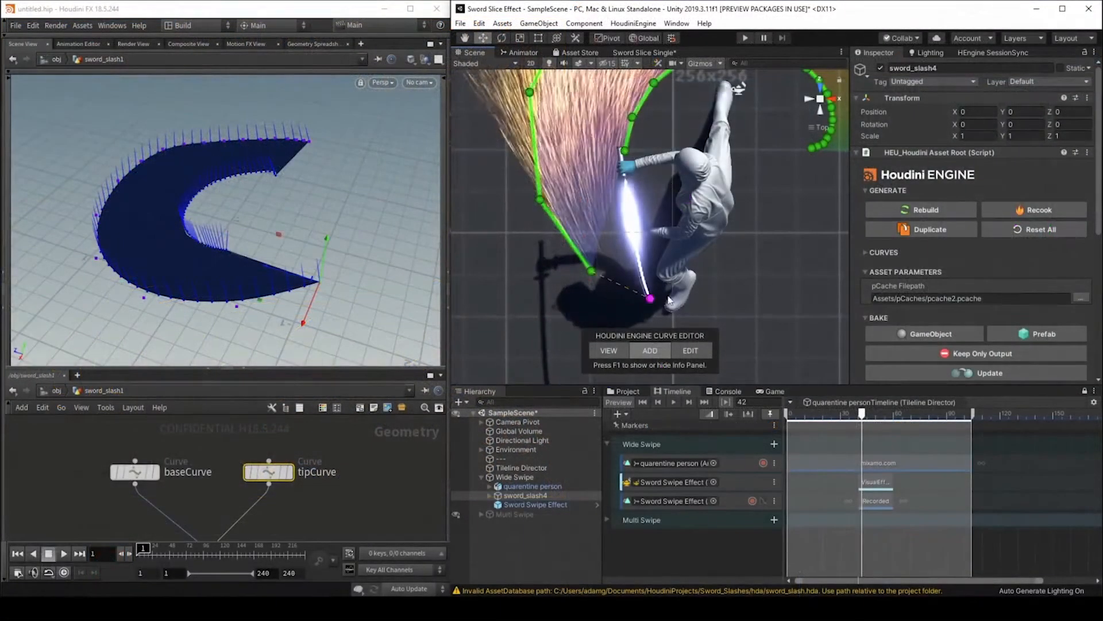
# In Unity, extend the sword_slash4 curves by adding one point at the sword's tip and another at its handle.
pyautogui.click(650, 299)
pyautogui.scroll(8, 632, 175)
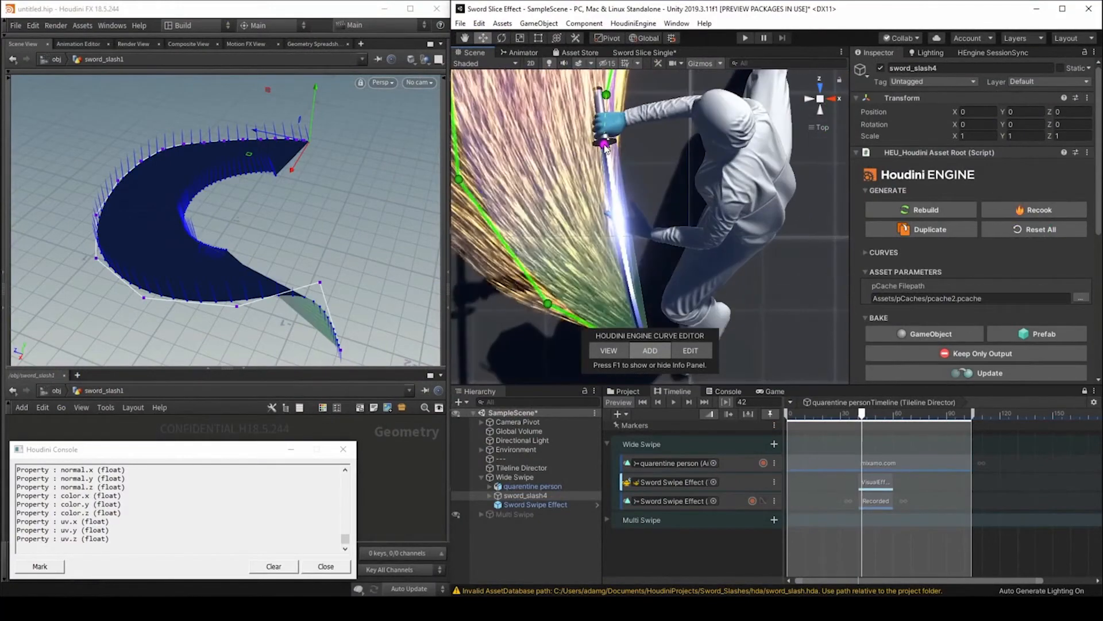
pyautogui.click(605, 147)
pyautogui.scroll(-5, 650, 207)
pyautogui.moveTo(651, 207); pyautogui.dragTo(603, 144, button='middle')
# Reposition the end of the sword slash curve in Houdini and play the swipe on the Unity timeline.
pyautogui.keyDown('alt'); pyautogui.moveTo(411, 287); pyautogui.dragTo(271, 298); pyautogui.keyUp('alt')
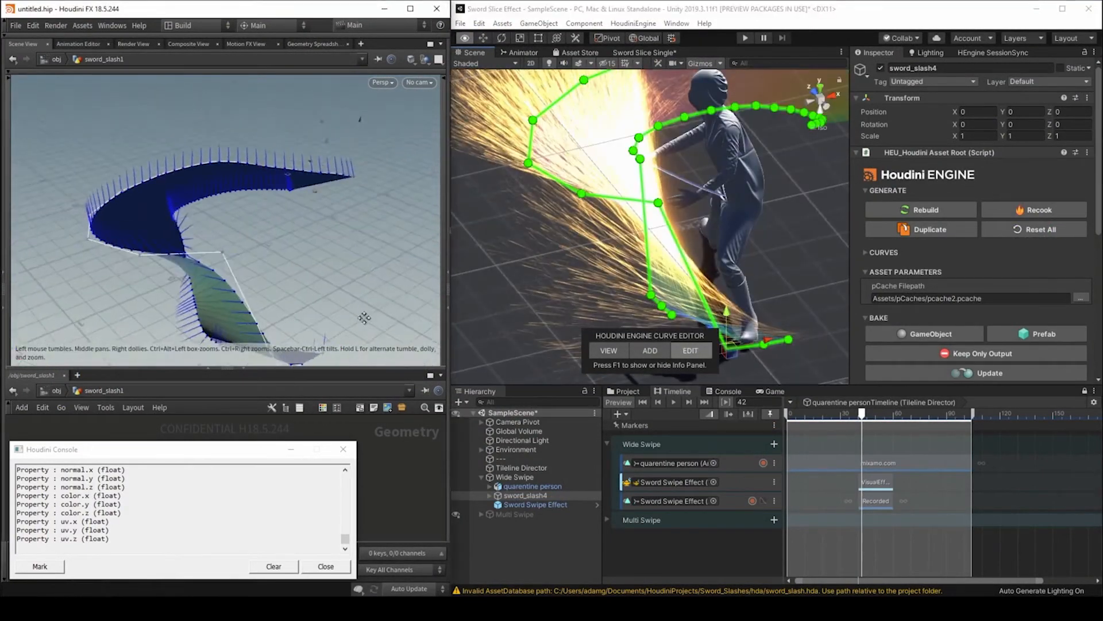
pyautogui.moveTo(274, 246); pyautogui.dragTo(149, 178)
pyautogui.click(167, 303)
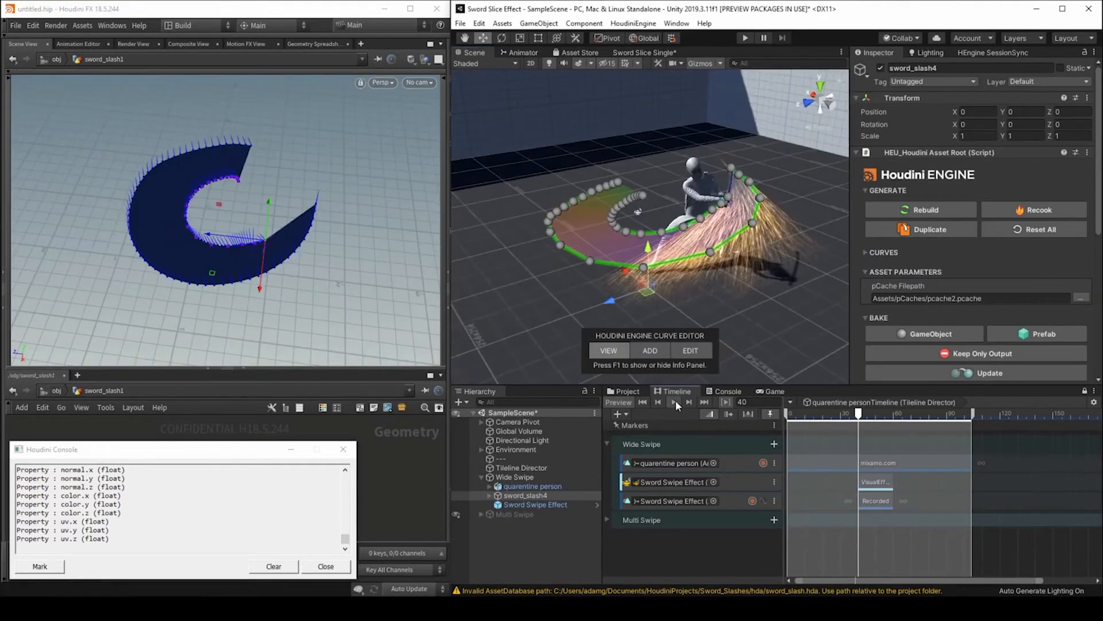
pyautogui.click(675, 401)
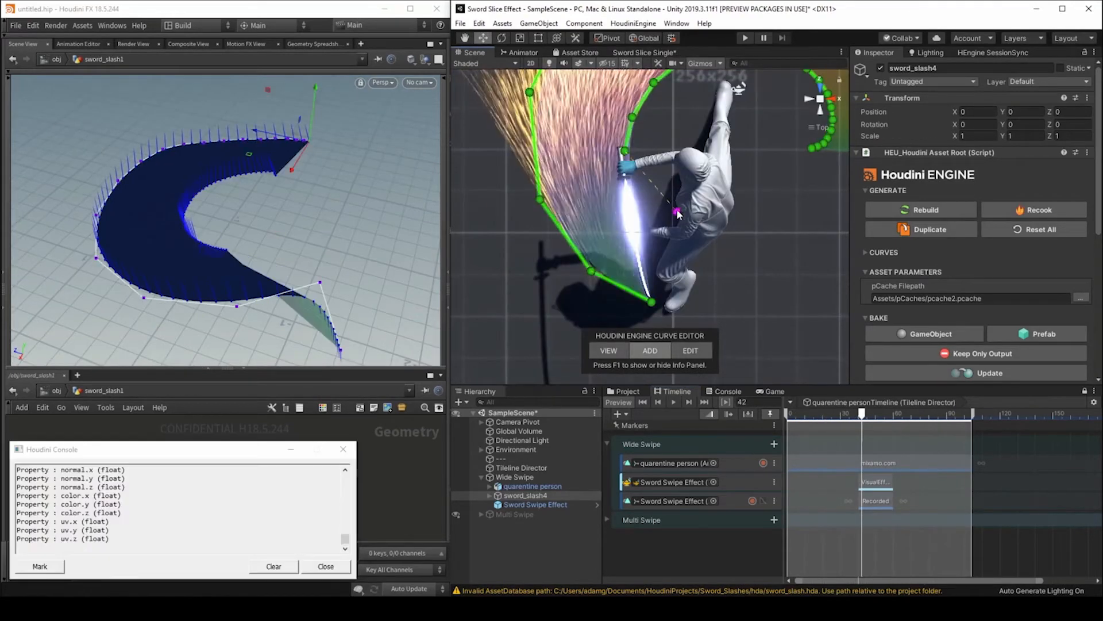
# Add a slash curve point at the sword handle in Unity, inspect the surface in Houdini, and play the timeline.
pyautogui.click(609, 150)
pyautogui.scroll(-4, 613, 238)
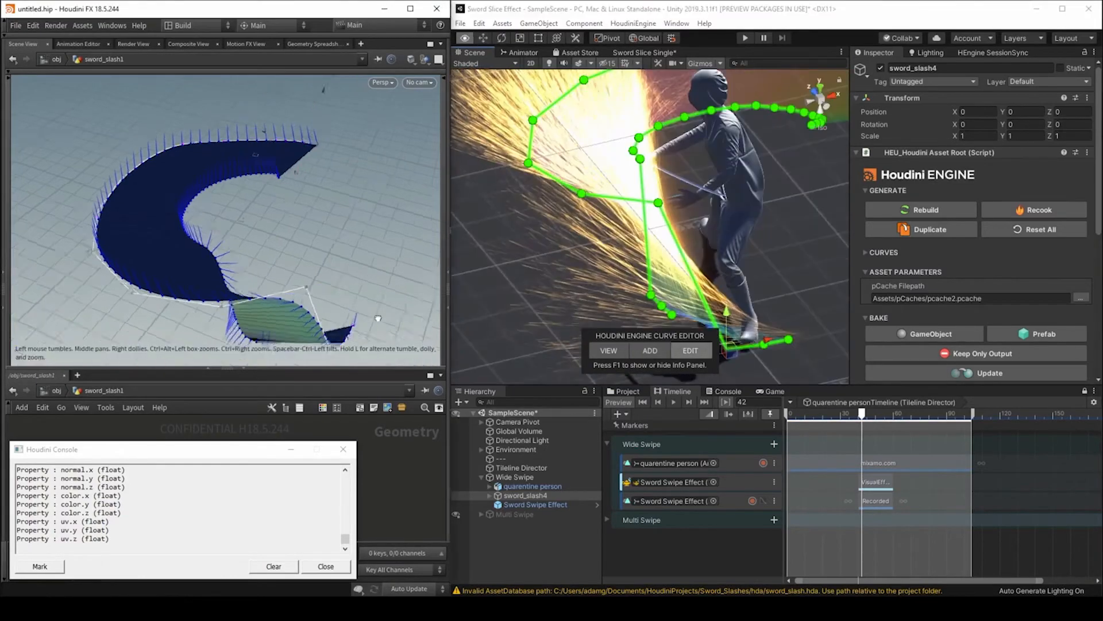
pyautogui.keyDown('alt'); pyautogui.moveTo(378, 318); pyautogui.dragTo(265, 91); pyautogui.keyUp('alt')
pyautogui.keyDown('alt'); pyautogui.moveTo(198, 255); pyautogui.dragTo(152, 214); pyautogui.keyUp('alt')
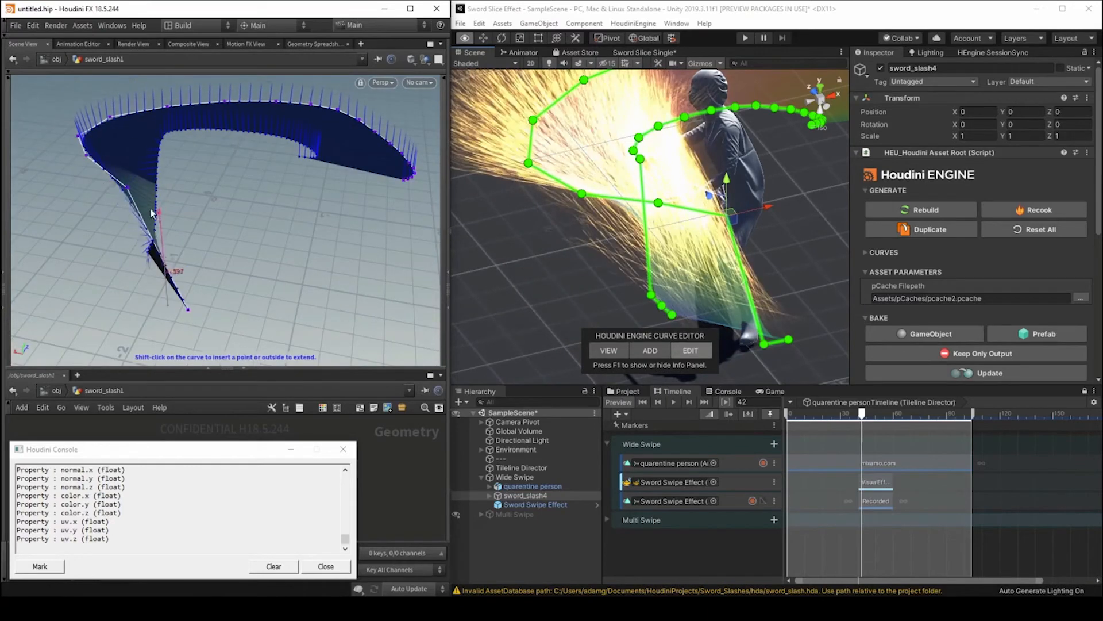
pyautogui.click(675, 400)
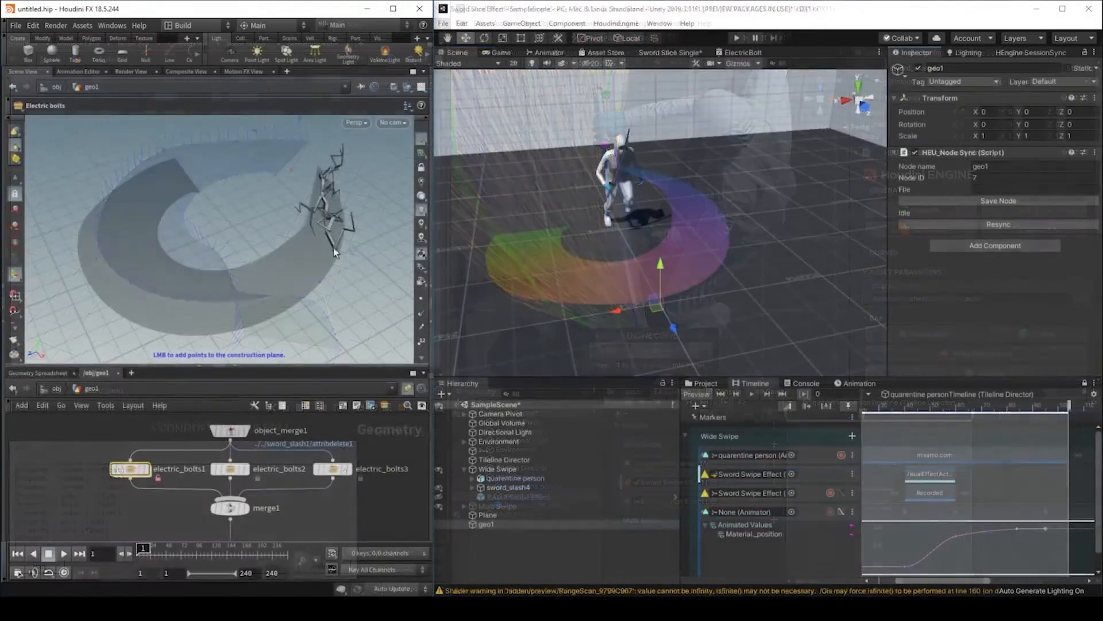
# In Houdini, draw the electric_bolts1 path along the slash's outer rim, and scrub the Unity timeline through the swipe.
pyautogui.moveTo(333, 247)
pyautogui.mouseDown()
pyautogui.moveTo(267, 303)
pyautogui.moveTo(219, 324)
pyautogui.moveTo(230, 326)
pyautogui.mouseUp()
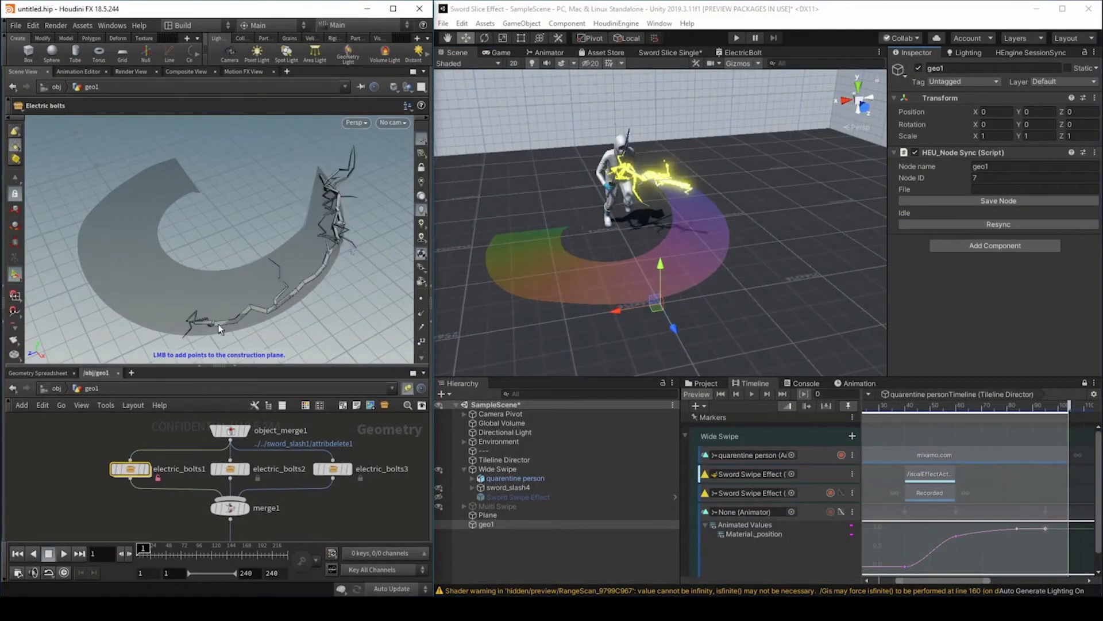
pyautogui.moveTo(85, 298)
pyautogui.mouseDown()
pyautogui.moveTo(110, 298)
pyautogui.moveTo(102, 291)
pyautogui.mouseUp()
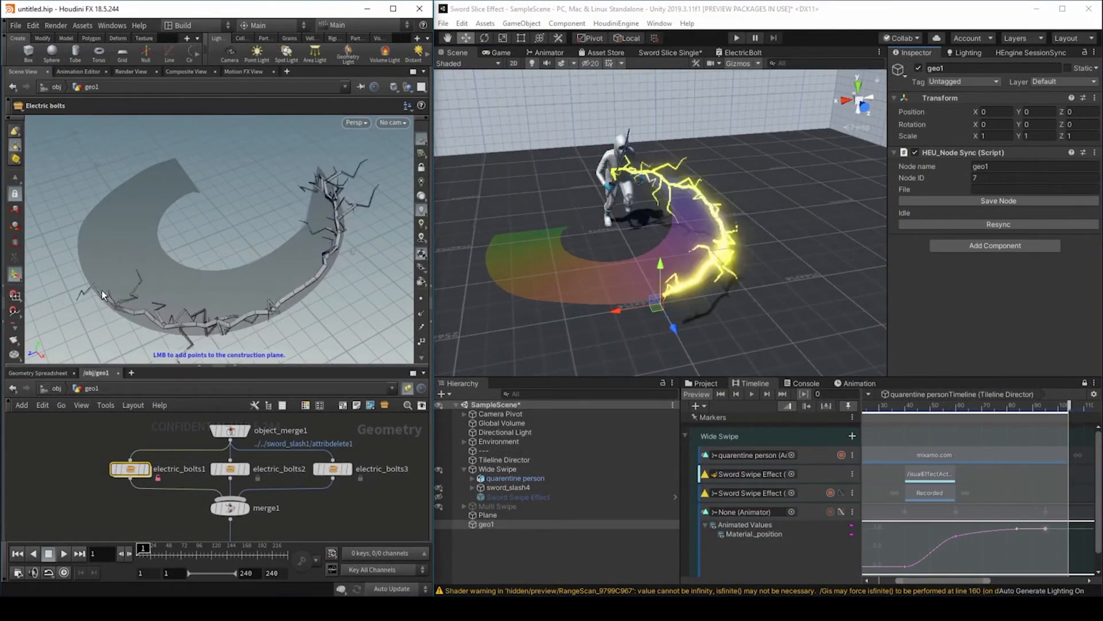
pyautogui.moveTo(101, 223)
pyautogui.mouseDown()
pyautogui.moveTo(89, 222)
pyautogui.moveTo(102, 215)
pyautogui.mouseUp()
pyautogui.moveTo(167, 171); pyautogui.dragTo(173, 161)
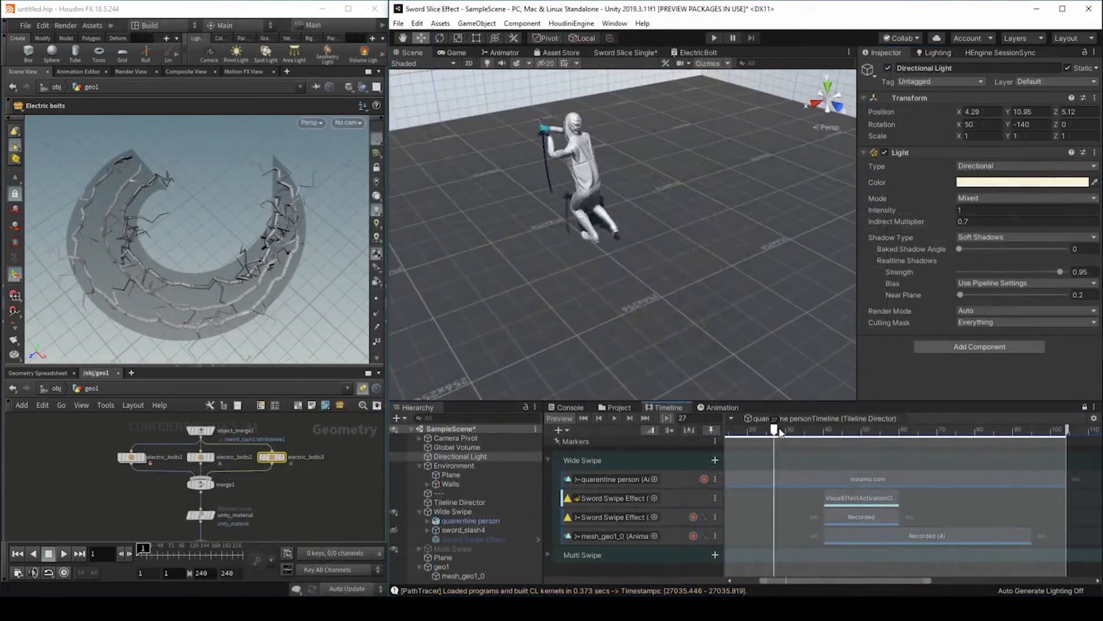
pyautogui.moveTo(870, 431); pyautogui.dragTo(1049, 443)
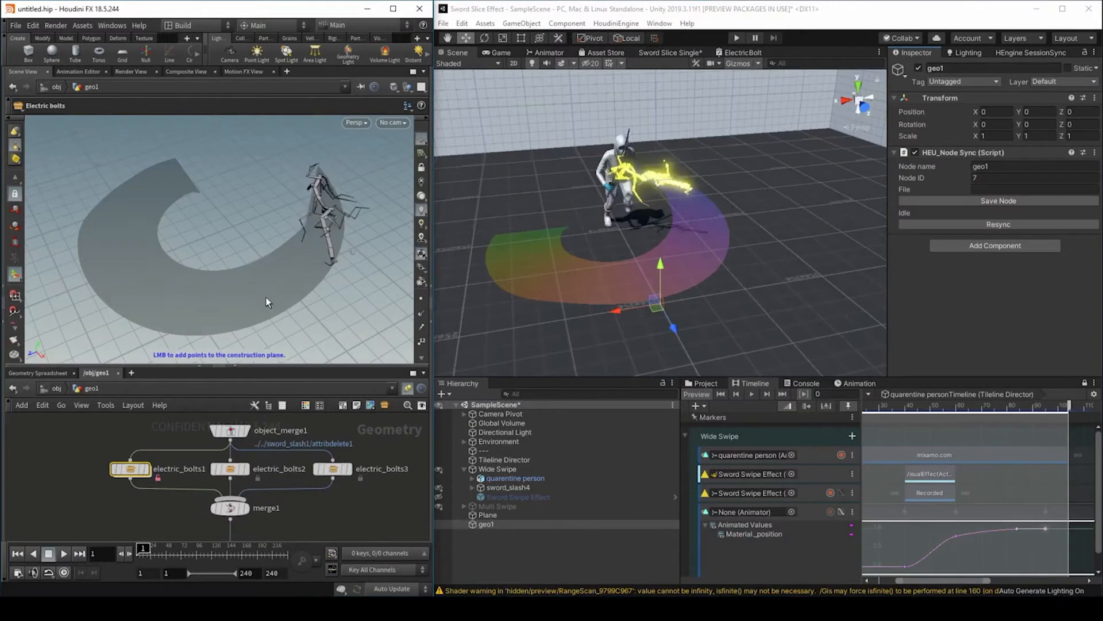
# Continue the electric_bolts1 path around the slash to its far end and preview the lightning on the Unity timeline.
pyautogui.moveTo(265, 297); pyautogui.dragTo(228, 322)
pyautogui.moveTo(124, 301)
pyautogui.mouseDown()
pyautogui.moveTo(102, 295)
pyautogui.moveTo(89, 222)
pyautogui.moveTo(173, 161)
pyautogui.mouseUp()
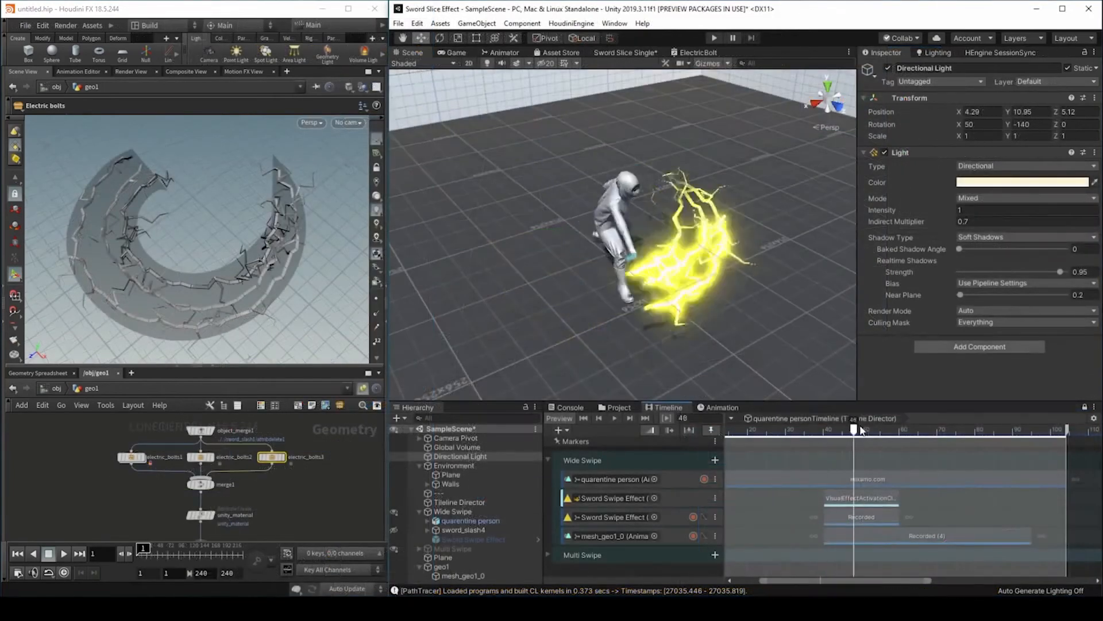
pyautogui.moveTo(782, 428); pyautogui.dragTo(1011, 454)
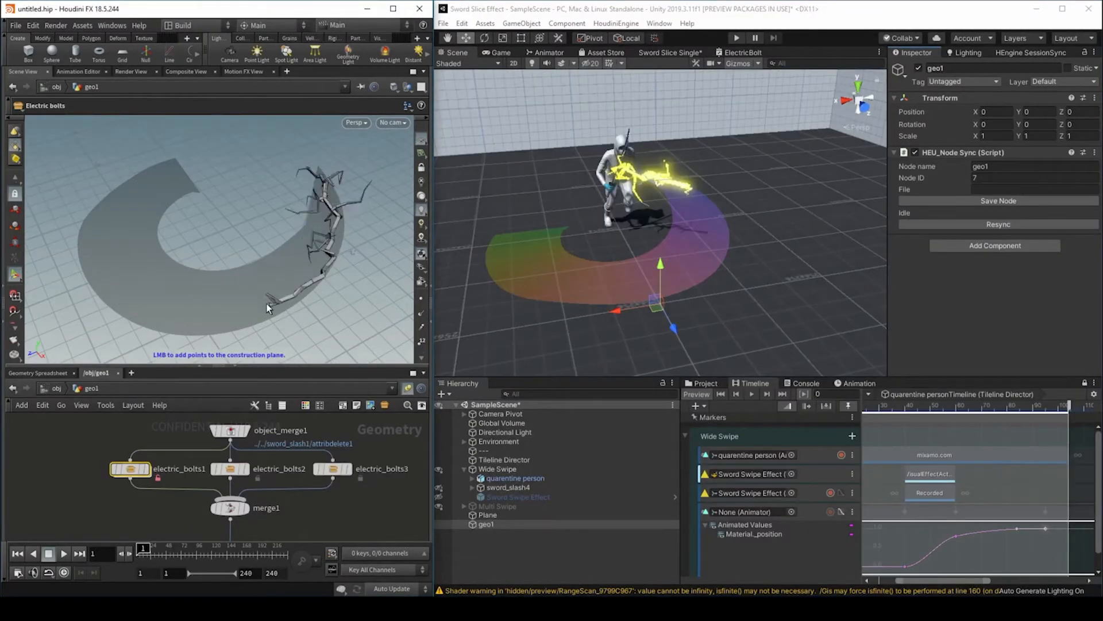
# Trace the electric_bolts1 lightning around the sword slash's outer edge in Houdini, finishing at the far tip.
pyautogui.moveTo(266, 303)
pyautogui.mouseDown()
pyautogui.moveTo(219, 324)
pyautogui.moveTo(230, 322)
pyautogui.mouseUp()
pyautogui.moveTo(112, 299); pyautogui.dragTo(101, 223)
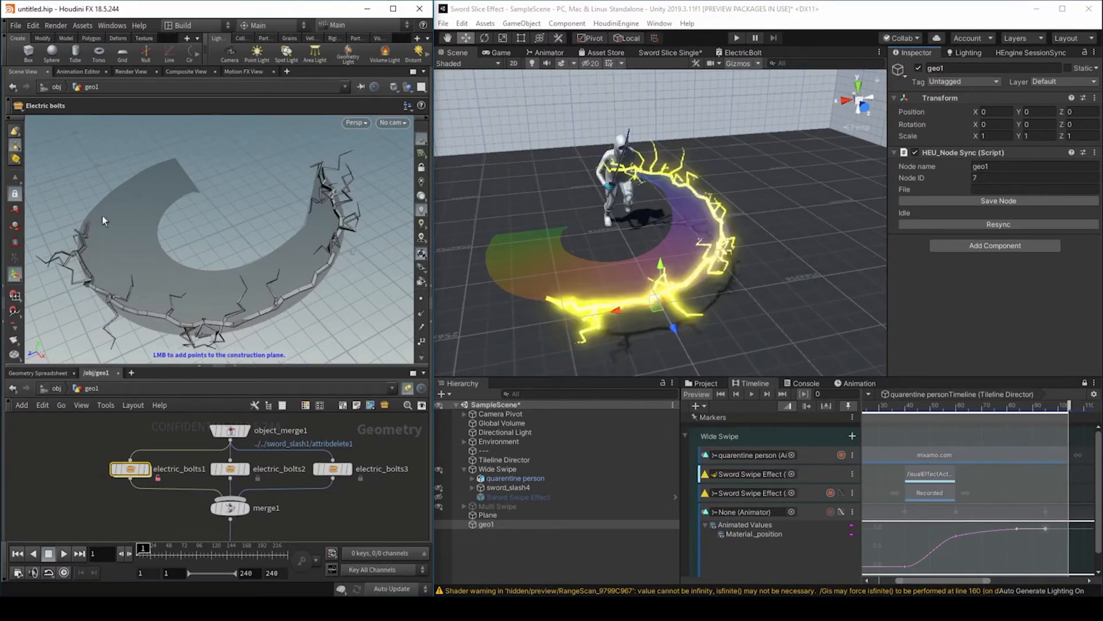
pyautogui.click(173, 161)
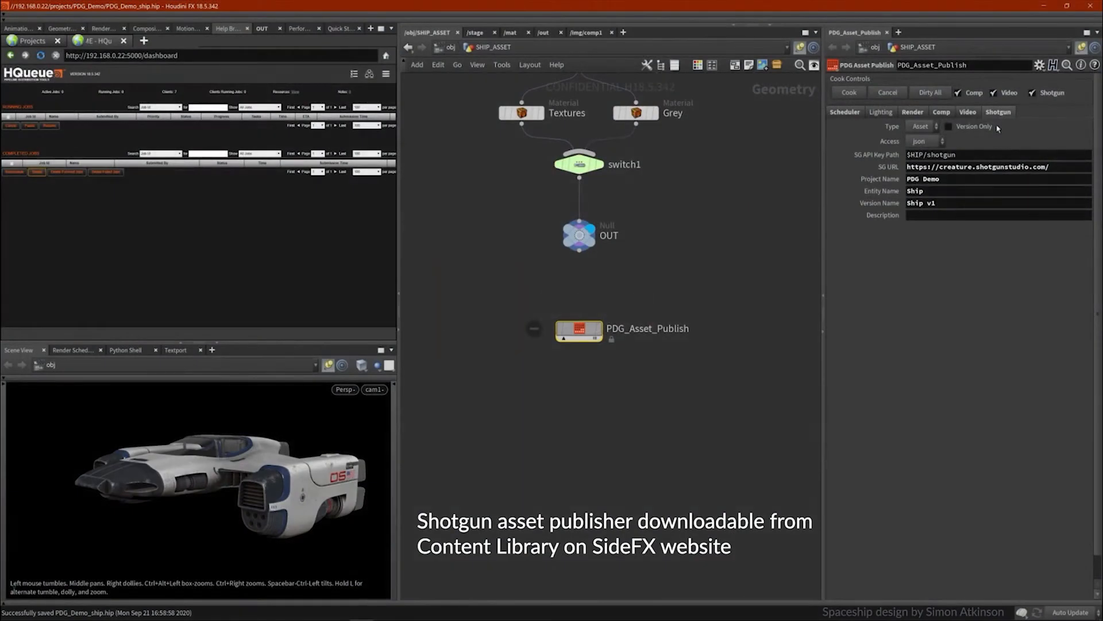
# Cook PDG_Asset_Publish with Version Only enabled, saving the scene first, and review the Ship versions in Shotgun.
pyautogui.click(856, 95)
pyautogui.click(921, 119)
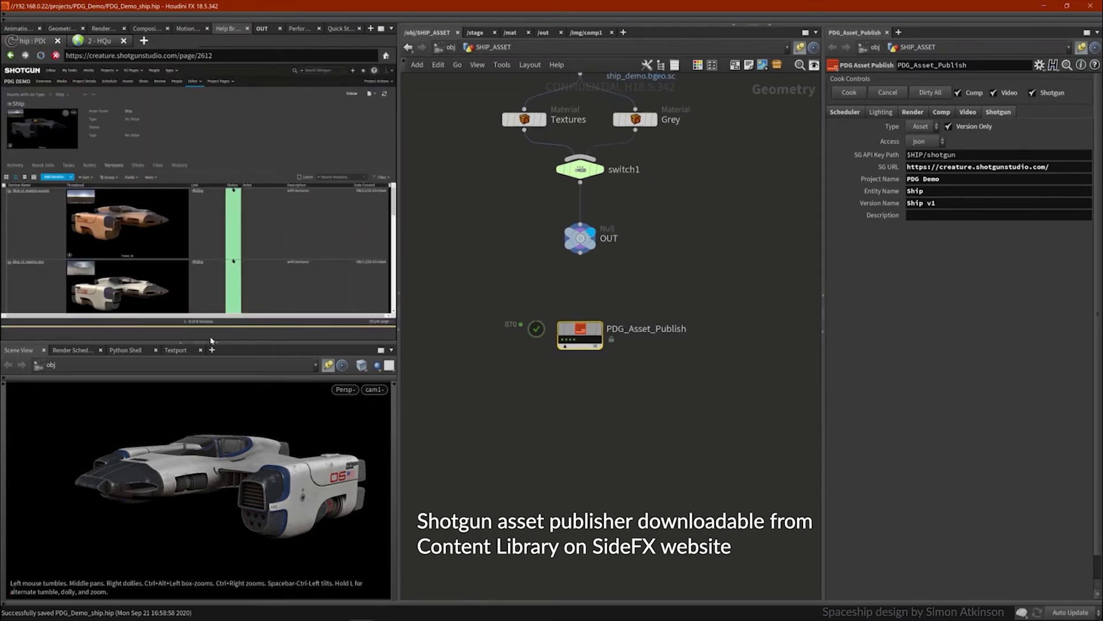
pyautogui.scroll(-3, 251, 360)
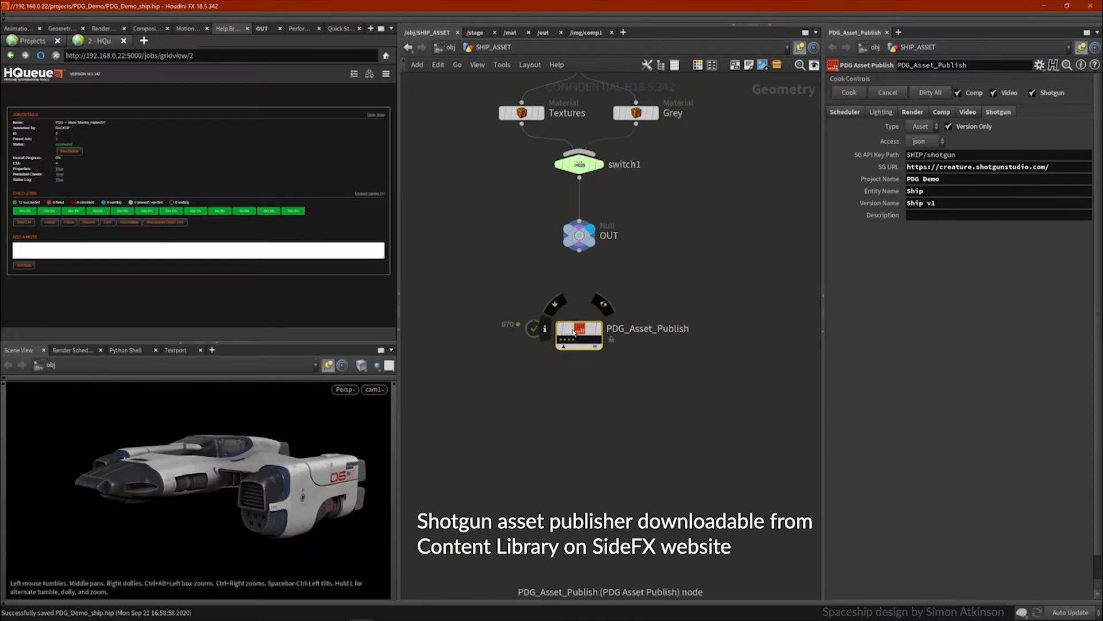
# Inside PDG_Asset_Publish's topnet1, examine the information and log of a Mantra render work item.
pyautogui.doubleClick(580, 334)
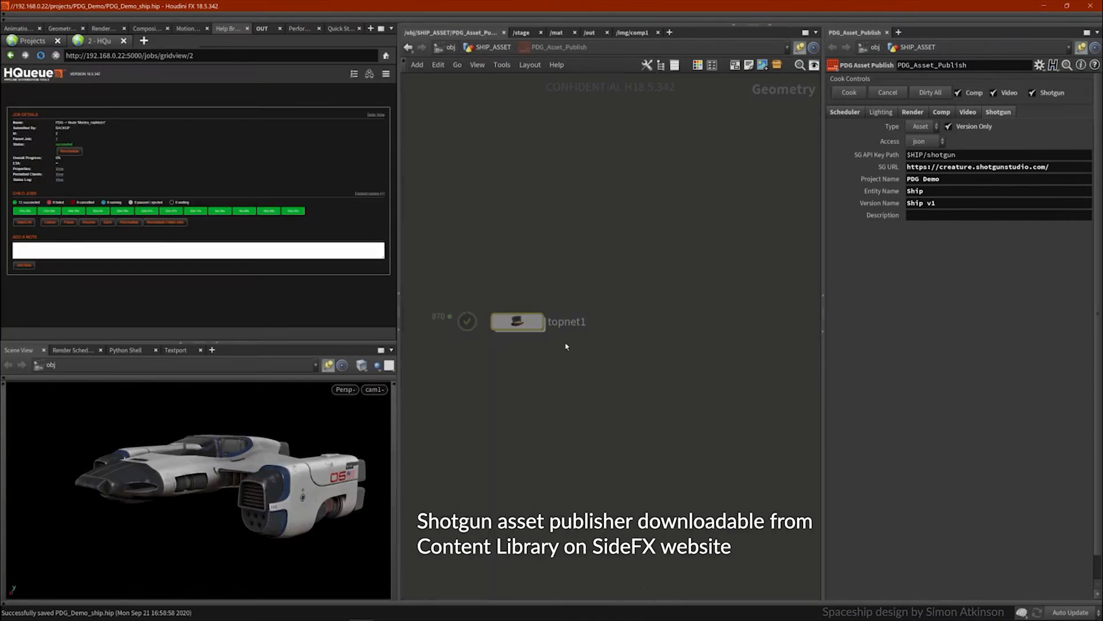
pyautogui.doubleClick(517, 320)
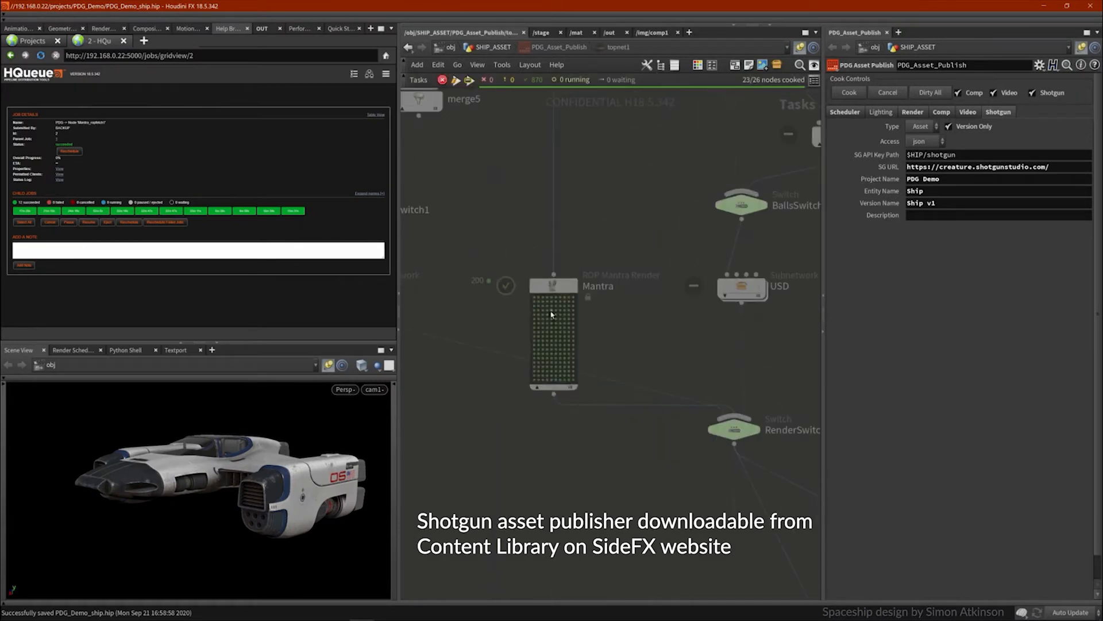
pyautogui.rightClick(545, 305)
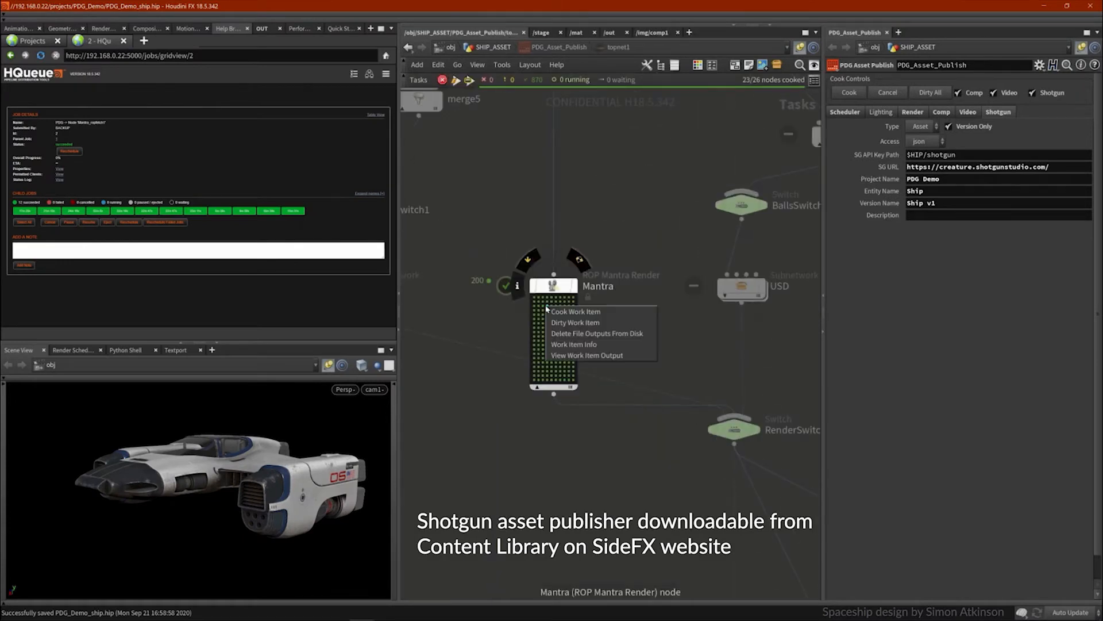
pyautogui.click(573, 345)
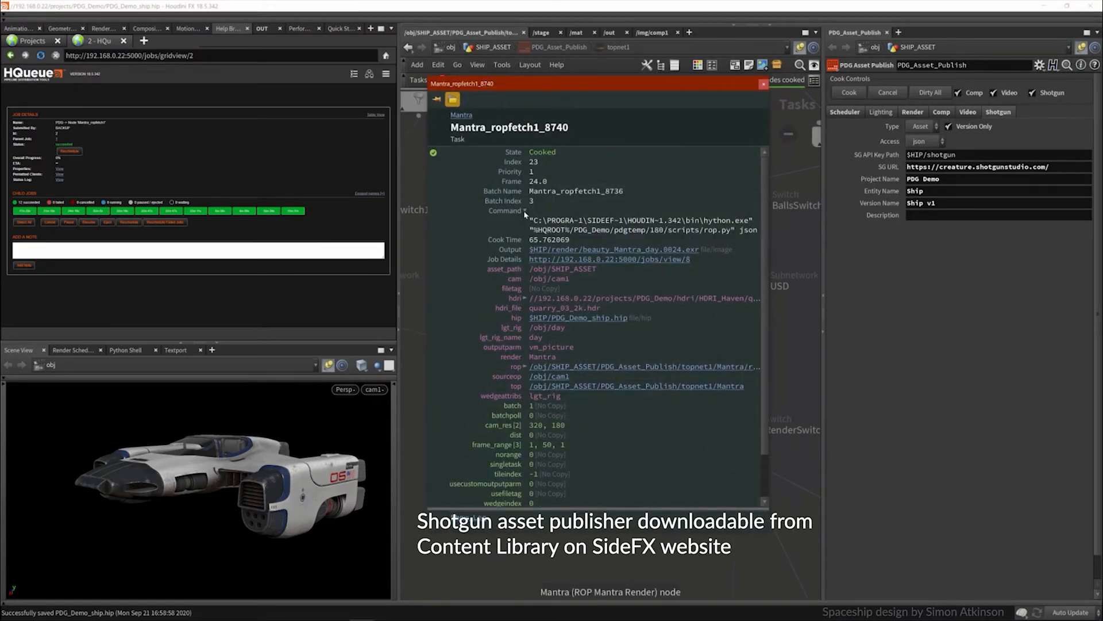
pyautogui.moveTo(545, 508); pyautogui.dragTo(540, 327)
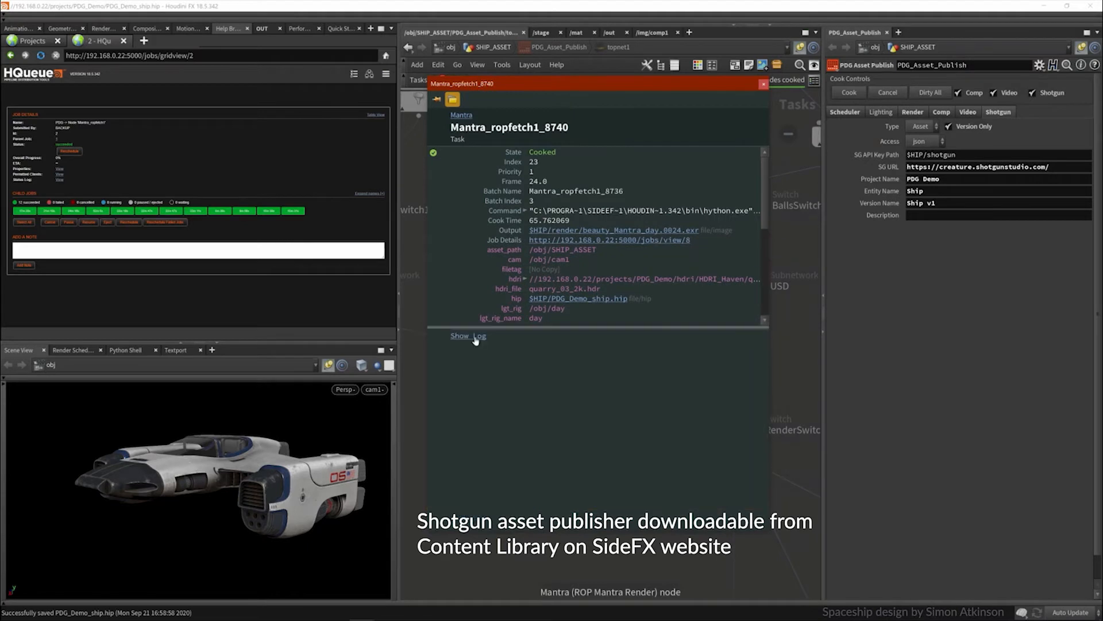
pyautogui.click(477, 338)
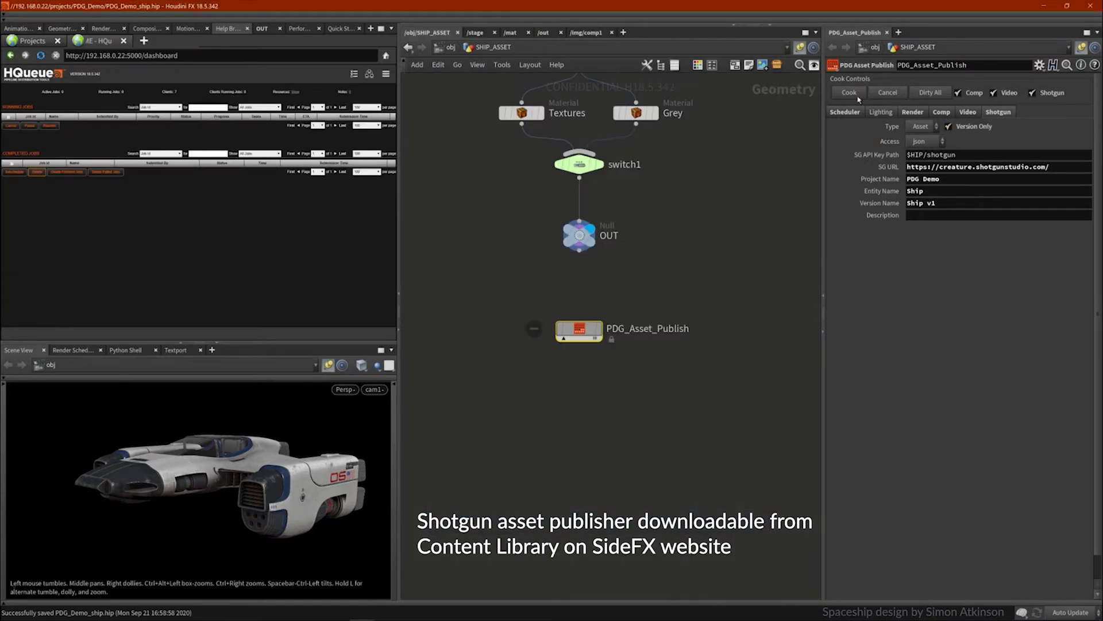
# Cook the PDG_Asset_Publish node for the ship asset and agree to save the unsaved scene changes.
pyautogui.click(849, 93)
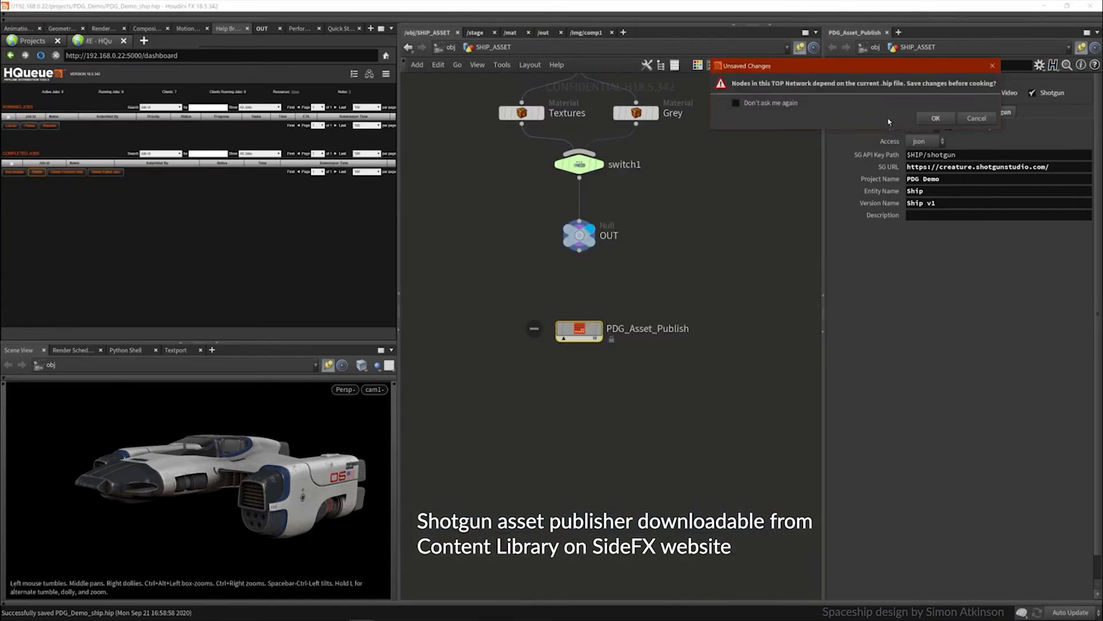
pyautogui.click(932, 118)
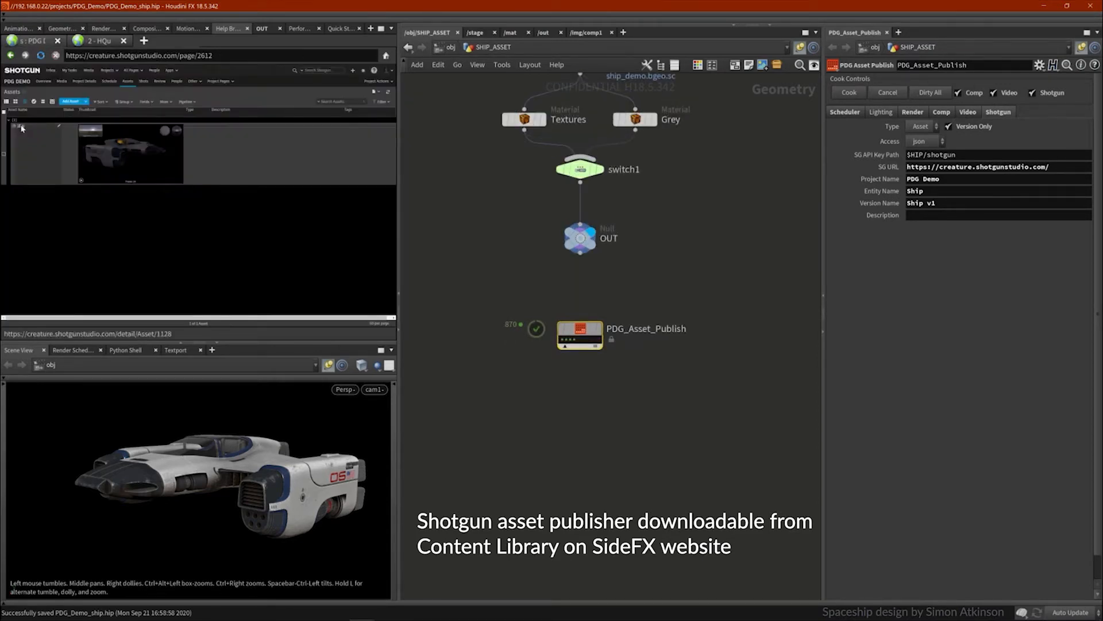
# Open the Ship asset's page in Shotgun and look through its published content.
pyautogui.click(21, 127)
pyautogui.click(217, 343)
pyautogui.scroll(-3, 247, 358)
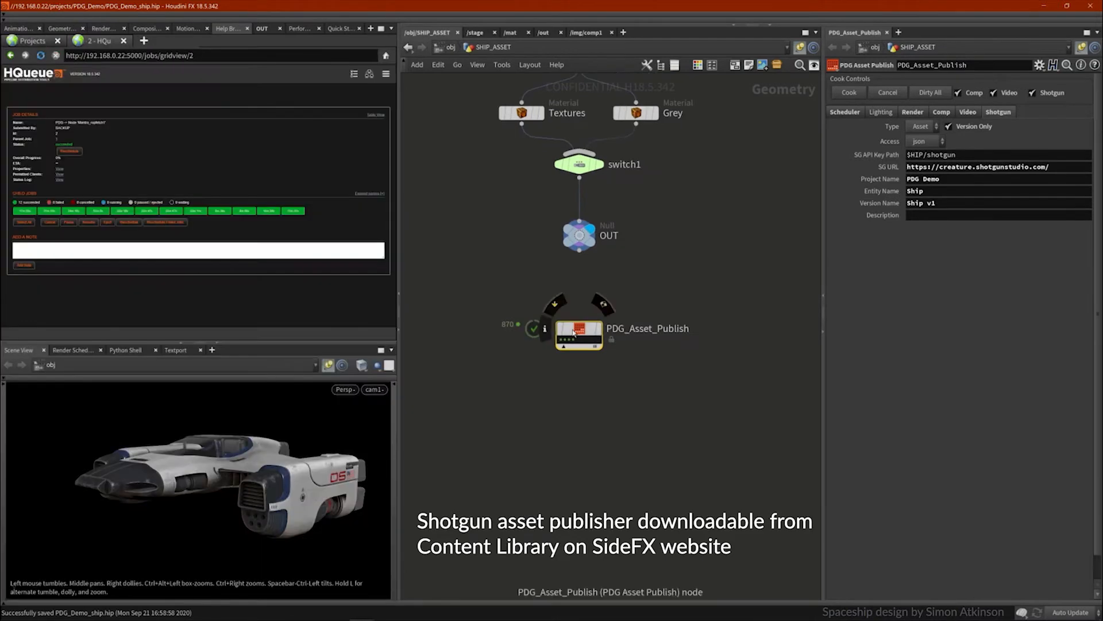
# Inside PDG_Asset_Publish's topnet1, view a Mantra work item's info and expand its full command.
pyautogui.doubleClick(580, 334)
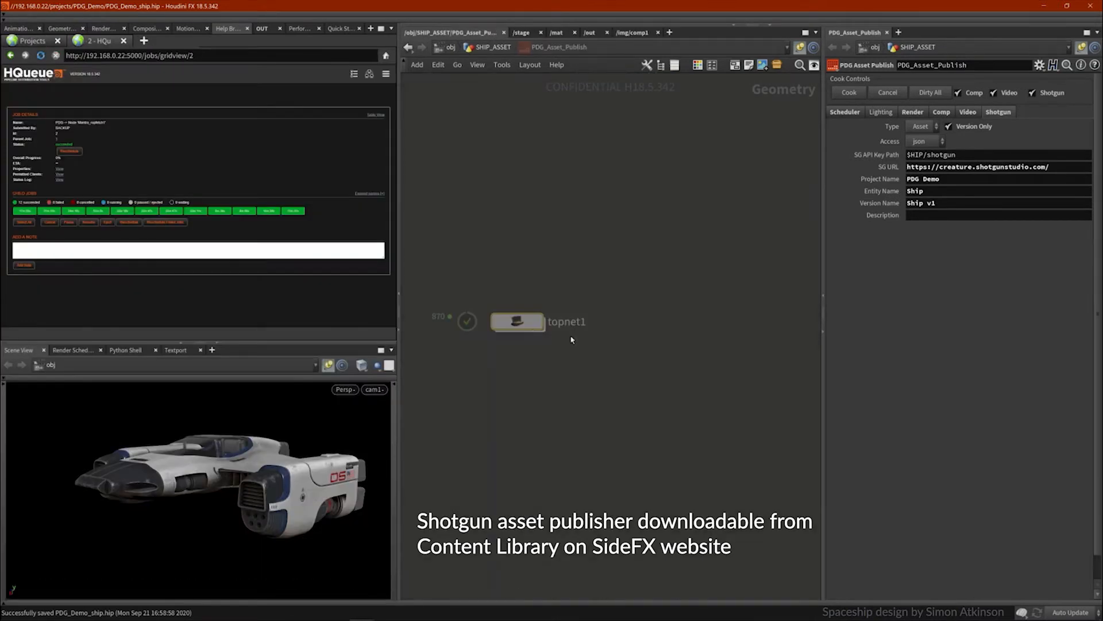
pyautogui.doubleClick(521, 322)
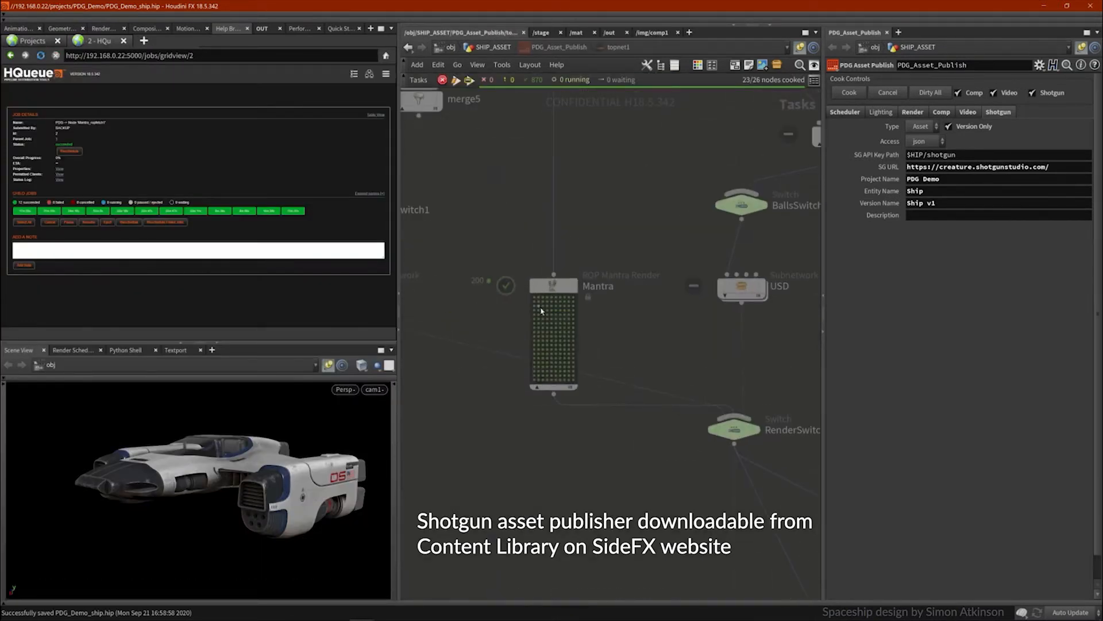
pyautogui.rightClick(543, 308)
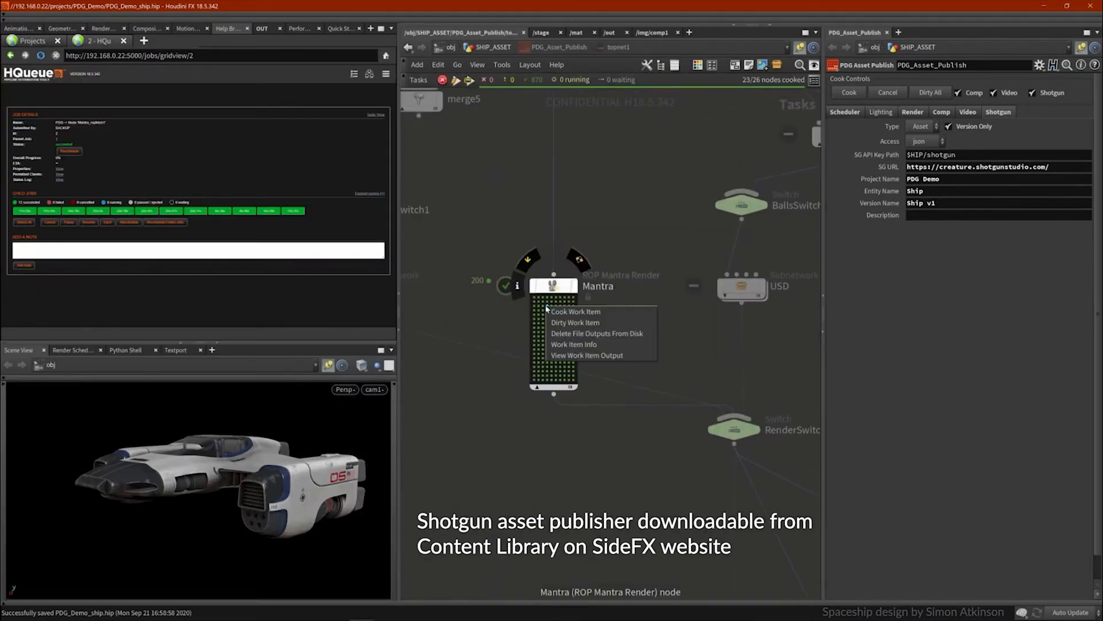
pyautogui.click(575, 345)
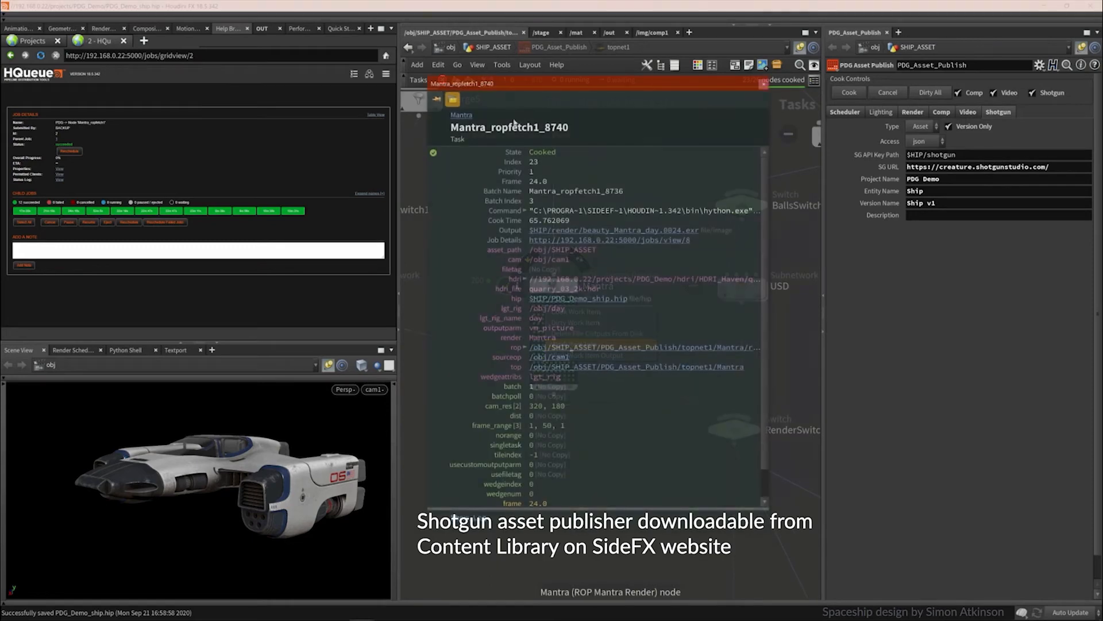
pyautogui.click(524, 211)
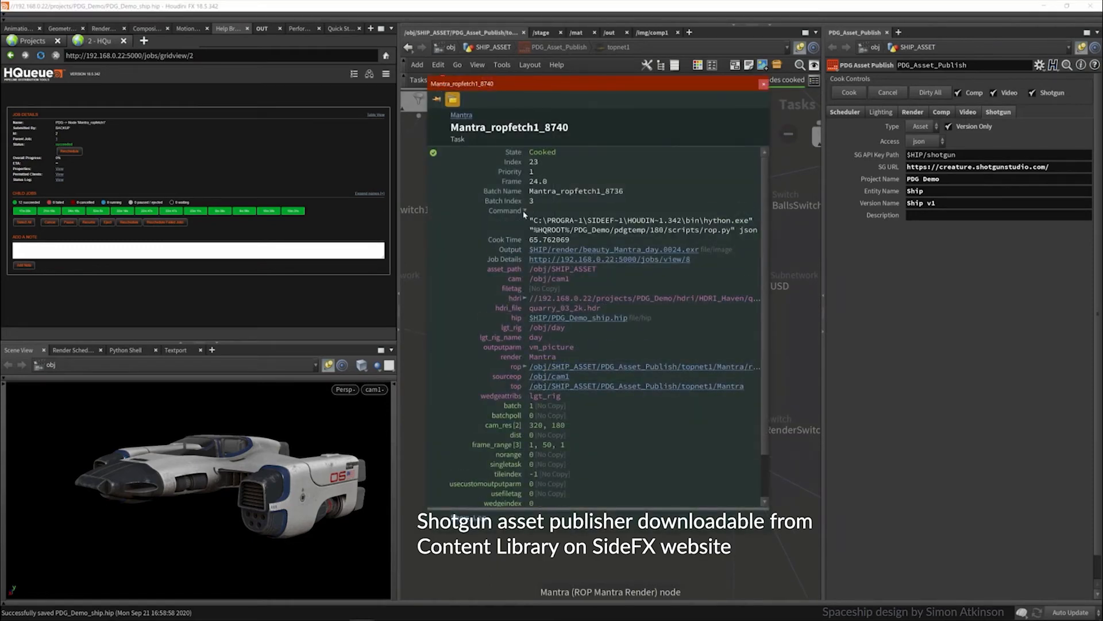
pyautogui.click(526, 211)
pyautogui.moveTo(517, 509); pyautogui.dragTo(481, 328)
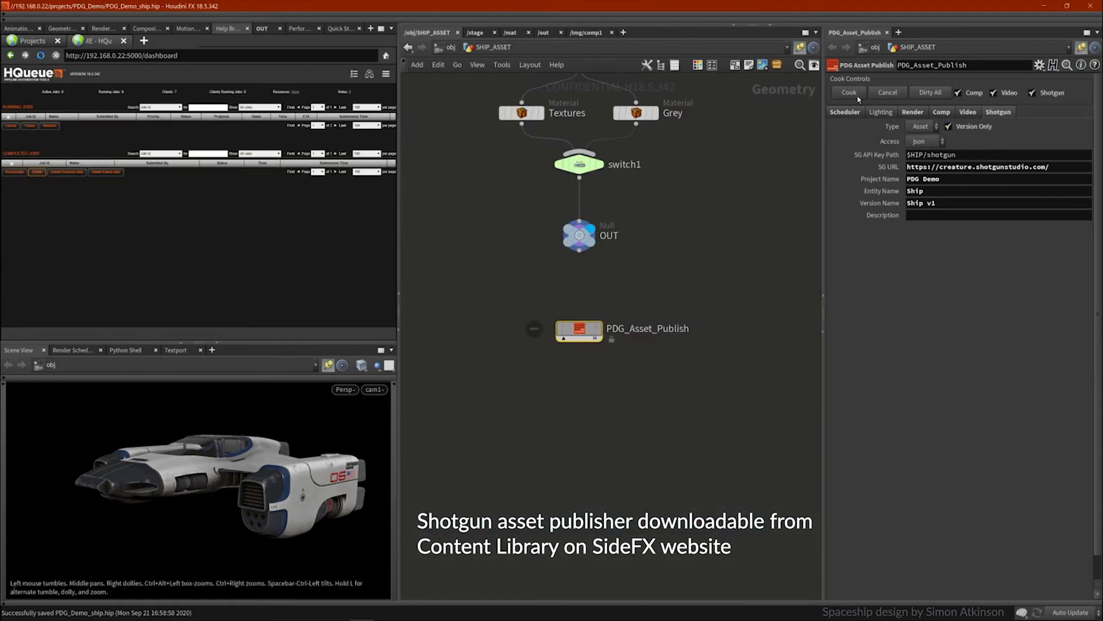
# Cook the PDG_Asset_Publish node to send the ship's publishing jobs to HQueue.
pyautogui.click(849, 92)
pyautogui.click(932, 118)
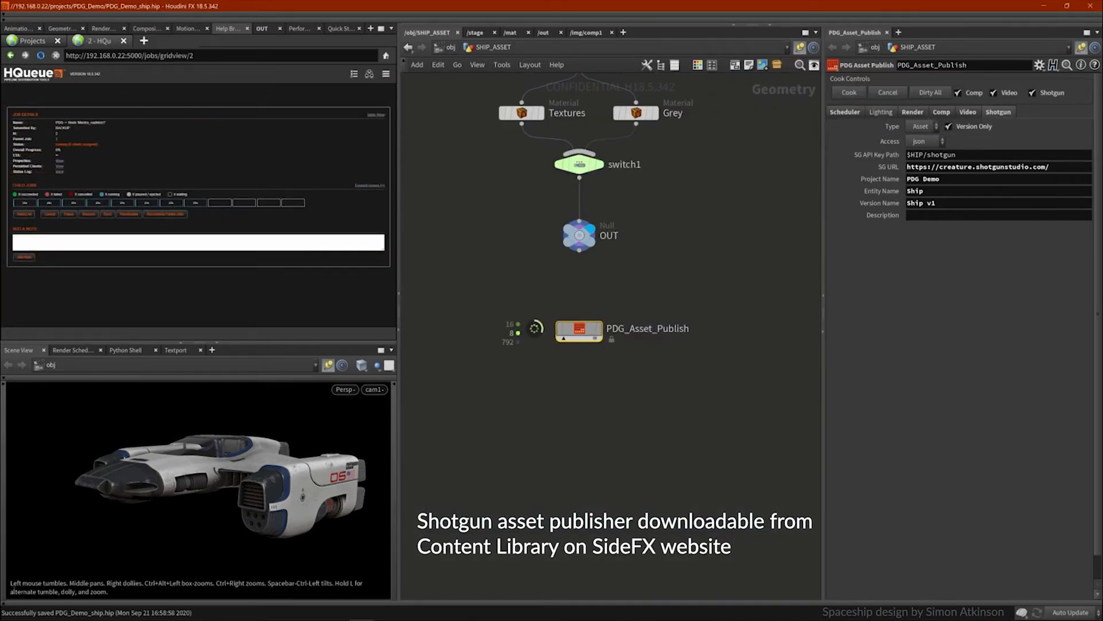
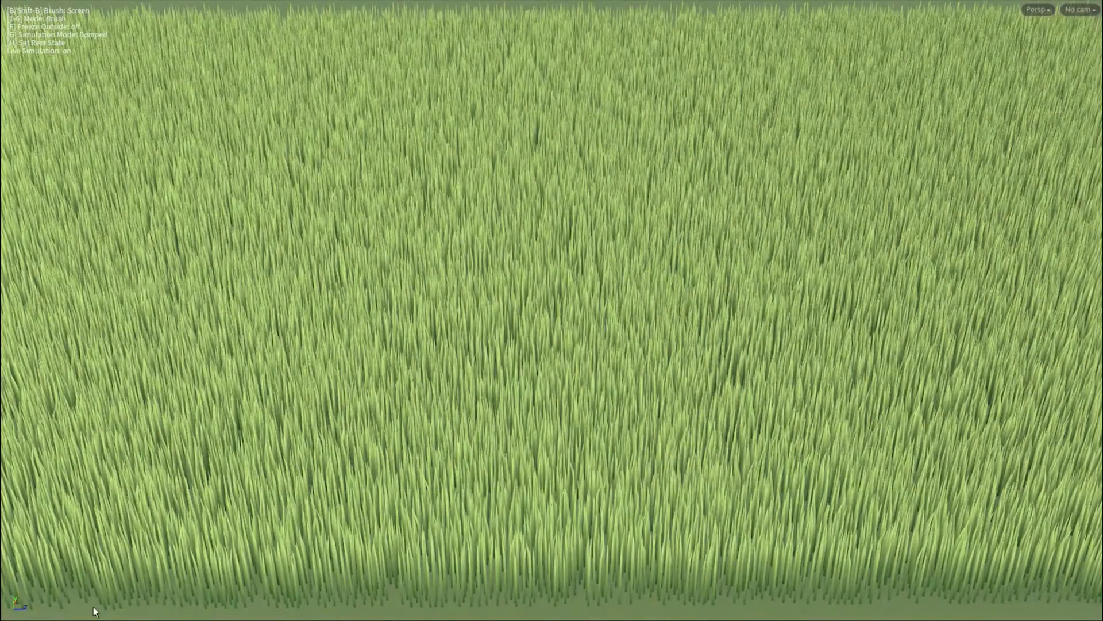
# Comb the grass field with long, sweeping Vellum Brush strokes in varied directions, using Brush mode and the Screen shape.
pyautogui.moveTo(94, 598)
pyautogui.mouseDown()
pyautogui.moveTo(160, 576)
pyautogui.moveTo(256, 573)
pyautogui.moveTo(369, 529)
pyautogui.moveTo(428, 400)
pyautogui.moveTo(355, 273)
pyautogui.moveTo(453, 494)
pyautogui.moveTo(531, 543)
pyautogui.moveTo(554, 375)
pyautogui.moveTo(708, 329)
pyautogui.moveTo(891, 411)
pyautogui.mouseUp()
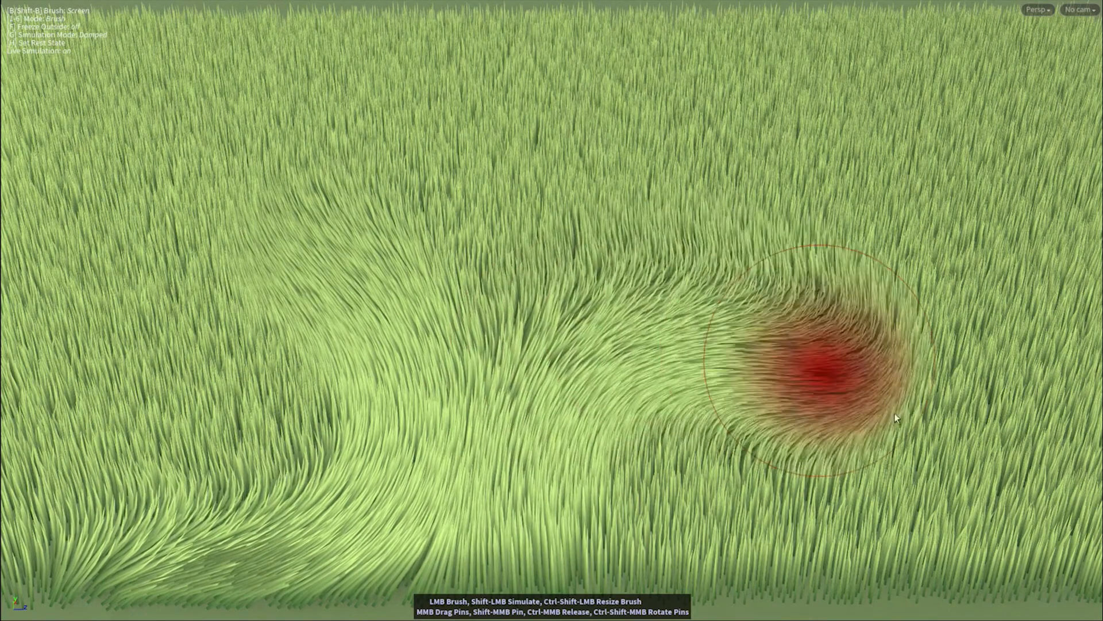
pyautogui.moveTo(664, 536)
pyautogui.mouseDown()
pyautogui.moveTo(751, 469)
pyautogui.moveTo(684, 362)
pyautogui.moveTo(447, 328)
pyautogui.moveTo(382, 248)
pyautogui.moveTo(396, 264)
pyautogui.mouseUp()
pyautogui.moveTo(878, 540)
pyautogui.mouseDown()
pyautogui.moveTo(853, 496)
pyautogui.moveTo(926, 394)
pyautogui.moveTo(861, 278)
pyautogui.moveTo(698, 232)
pyautogui.moveTo(549, 235)
pyautogui.moveTo(393, 162)
pyautogui.moveTo(321, 149)
pyautogui.moveTo(313, 164)
pyautogui.mouseUp()
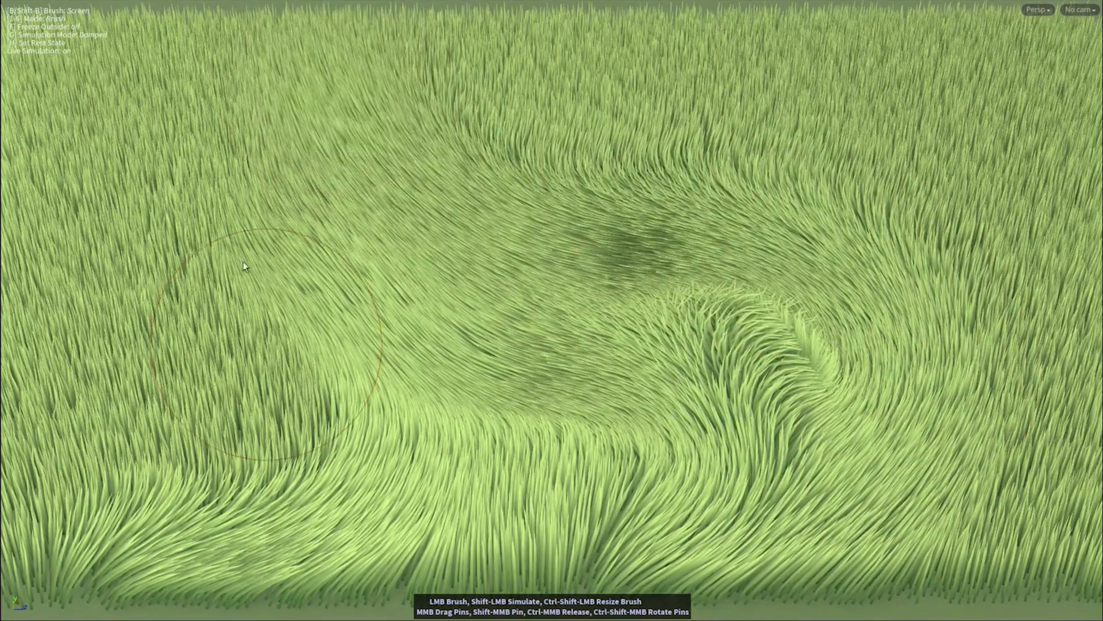
pyautogui.moveTo(187, 247)
pyautogui.mouseDown()
pyautogui.moveTo(180, 285)
pyautogui.moveTo(233, 390)
pyautogui.moveTo(351, 460)
pyautogui.moveTo(550, 460)
pyautogui.moveTo(684, 361)
pyautogui.moveTo(852, 316)
pyautogui.moveTo(1063, 356)
pyautogui.mouseUp()
pyautogui.moveTo(741, 534)
pyautogui.mouseDown()
pyautogui.moveTo(704, 447)
pyautogui.moveTo(563, 321)
pyautogui.moveTo(425, 262)
pyautogui.moveTo(241, 230)
pyautogui.mouseUp()
pyautogui.moveTo(982, 475)
pyautogui.mouseDown()
pyautogui.moveTo(896, 351)
pyautogui.moveTo(677, 171)
pyautogui.moveTo(387, 108)
pyautogui.moveTo(178, 114)
pyautogui.moveTo(3, 143)
pyautogui.mouseUp()
pyautogui.moveTo(23, 543)
pyautogui.mouseDown()
pyautogui.moveTo(233, 554)
pyautogui.moveTo(498, 335)
pyautogui.moveTo(697, 259)
pyautogui.moveTo(953, 298)
pyautogui.mouseUp()
pyautogui.moveTo(1022, 63)
pyautogui.mouseDown()
pyautogui.moveTo(424, 7)
pyautogui.moveTo(189, 52)
pyautogui.moveTo(273, 151)
pyautogui.moveTo(476, 179)
pyautogui.moveTo(752, 136)
pyautogui.moveTo(927, 129)
pyautogui.moveTo(1028, 161)
pyautogui.moveTo(1080, 316)
pyautogui.moveTo(1017, 601)
pyautogui.moveTo(942, 609)
pyautogui.moveTo(877, 552)
pyautogui.moveTo(1066, 563)
pyautogui.mouseUp()
pyautogui.moveTo(943, 528)
pyautogui.mouseDown()
pyautogui.moveTo(862, 456)
pyautogui.moveTo(862, 310)
pyautogui.moveTo(823, 557)
pyautogui.moveTo(733, 488)
pyautogui.moveTo(566, 320)
pyautogui.moveTo(368, 381)
pyautogui.moveTo(380, 396)
pyautogui.mouseUp()
pyautogui.moveTo(742, 382)
pyautogui.mouseDown()
pyautogui.moveTo(751, 308)
pyautogui.moveTo(955, 370)
pyautogui.moveTo(977, 437)
pyautogui.mouseUp()
pyautogui.moveTo(553, 459)
pyautogui.mouseDown()
pyautogui.moveTo(485, 402)
pyautogui.moveTo(333, 438)
pyautogui.moveTo(155, 506)
pyautogui.moveTo(202, 500)
pyautogui.moveTo(74, 357)
pyautogui.moveTo(172, 184)
pyautogui.mouseUp()
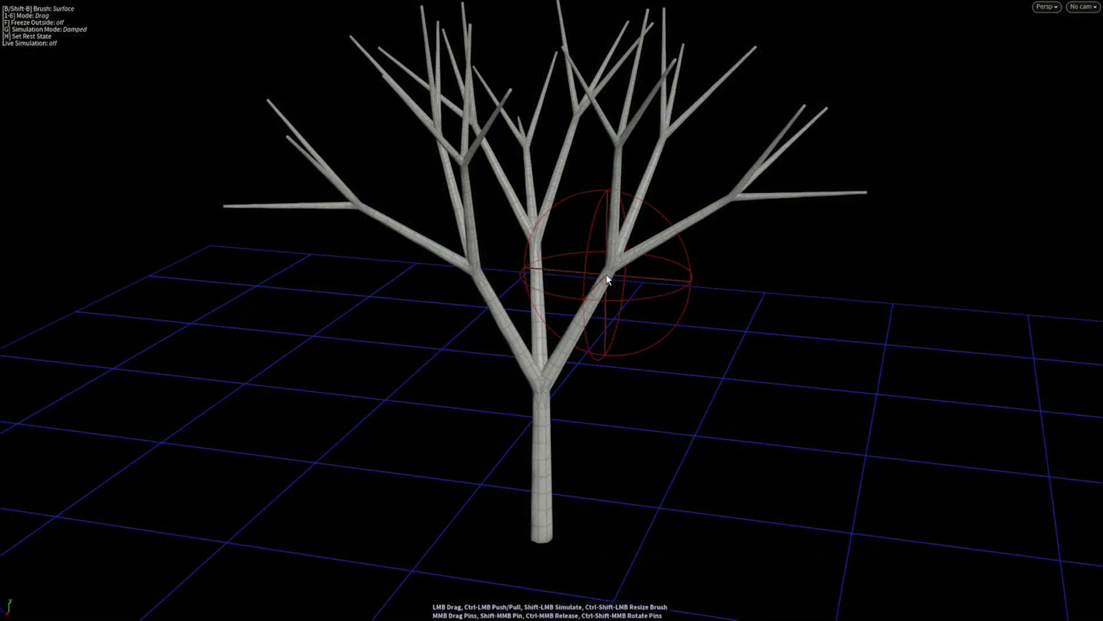
# In Drag mode, pull the tree's two front main branches outward and down, pinning an outer limb on each side.
pyautogui.moveTo(608, 280)
pyautogui.mouseDown()
pyautogui.moveTo(664, 319)
pyautogui.moveTo(693, 377)
pyautogui.moveTo(746, 392)
pyautogui.moveTo(872, 392)
pyautogui.mouseUp()
pyautogui.keyDown('shift'); pyautogui.middleClick(873, 392); pyautogui.keyUp('shift')
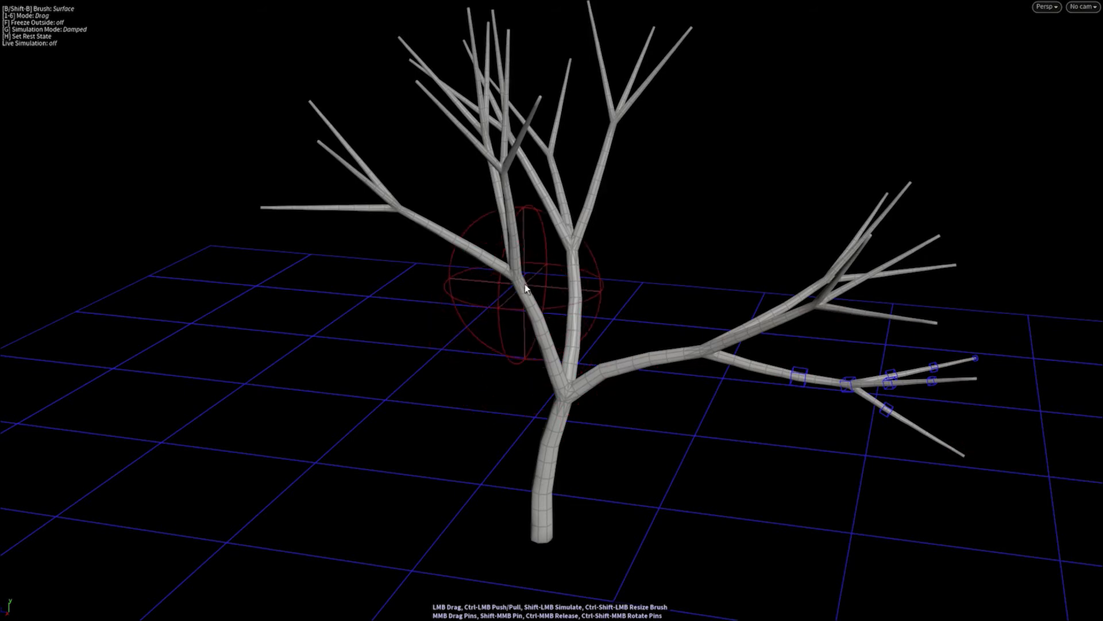
pyautogui.moveTo(510, 280)
pyautogui.mouseDown()
pyautogui.moveTo(362, 315)
pyautogui.moveTo(333, 360)
pyautogui.moveTo(345, 388)
pyautogui.moveTo(244, 421)
pyautogui.mouseUp()
pyautogui.keyDown('shift'); pyautogui.middleClick(243, 421); pyautogui.keyUp('shift')
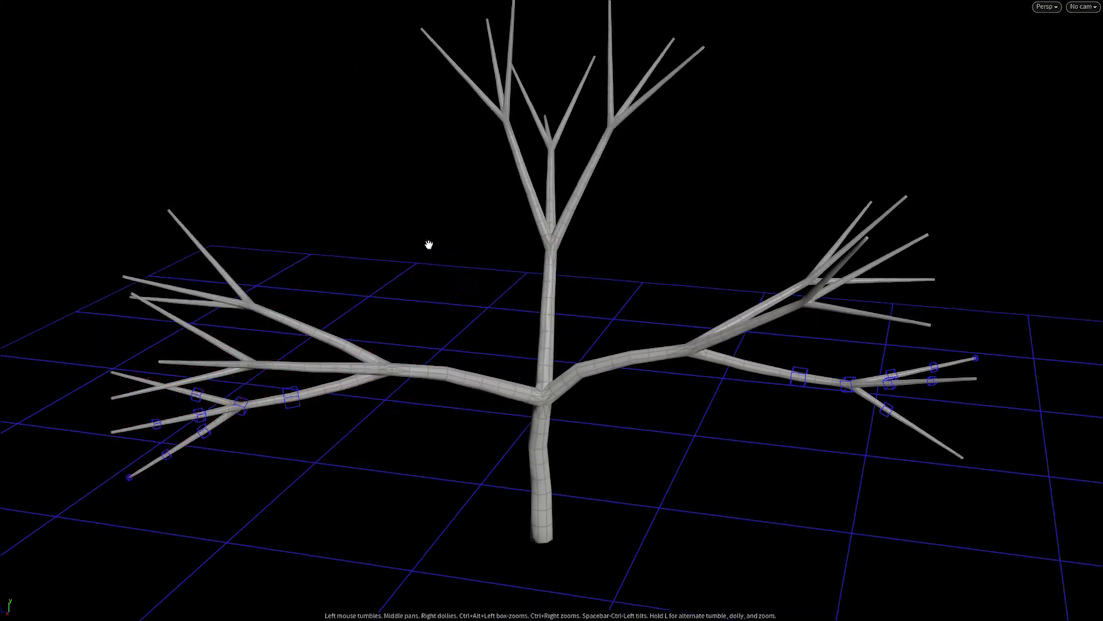
# Bend the tree's remaining upright branch backward and set the pose as the rest state.
pyautogui.keyDown('alt'); pyautogui.moveTo(431, 251); pyautogui.dragTo(636, 225); pyautogui.keyUp('alt')
pyautogui.moveTo(456, 266)
pyautogui.mouseDown()
pyautogui.moveTo(304, 346)
pyautogui.moveTo(281, 371)
pyautogui.moveTo(554, 446)
pyautogui.moveTo(461, 436)
pyautogui.mouseUp()
pyautogui.press('h')
# Switch the simulation mode to Settle and tug the right-hand branches to make the posed tree sway.
pyautogui.press('g')
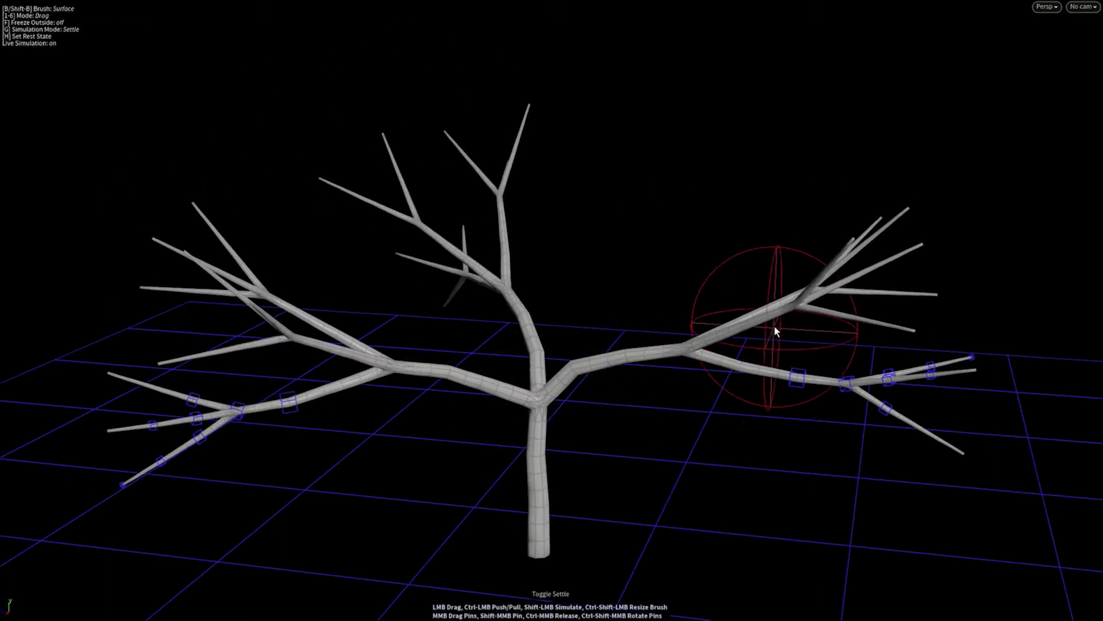
pyautogui.moveTo(799, 308)
pyautogui.mouseDown()
pyautogui.moveTo(660, 256)
pyautogui.moveTo(593, 262)
pyautogui.mouseUp()
pyautogui.moveTo(791, 304); pyautogui.dragTo(658, 278)
pyautogui.press('h')
pyautogui.press('Escape')
pyautogui.moveTo(739, 364)
pyautogui.mouseDown()
pyautogui.moveTo(638, 422)
pyautogui.moveTo(730, 439)
pyautogui.moveTo(825, 433)
pyautogui.mouseUp()
pyautogui.press('Return')
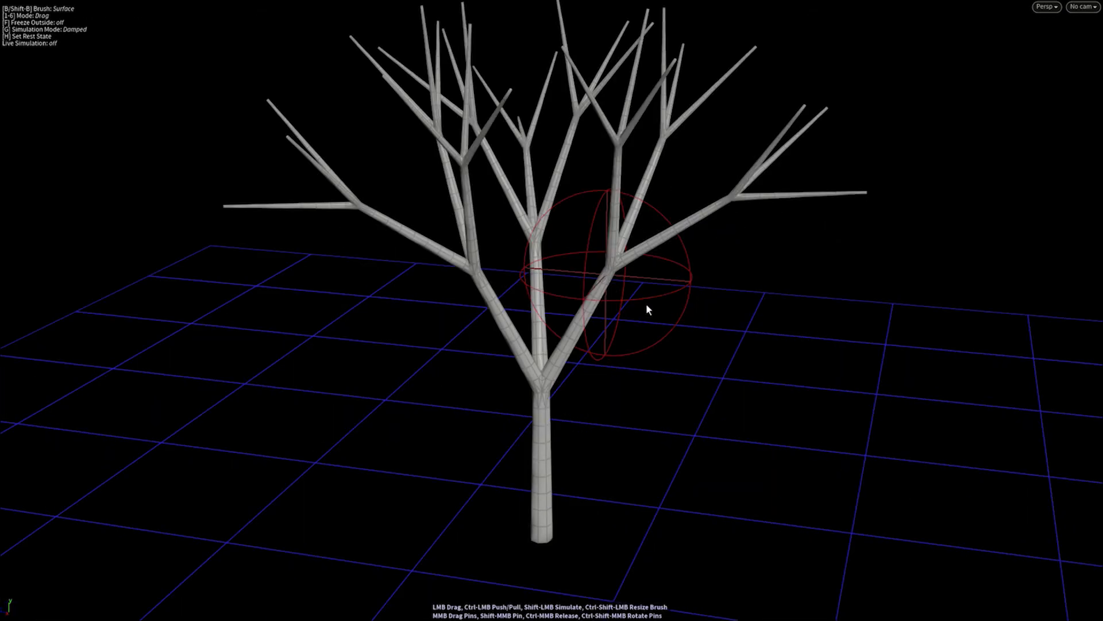
# On the unposed tree, drag the right and left main branches outward and pin their lower outer limbs.
pyautogui.moveTo(647, 308)
pyautogui.mouseDown()
pyautogui.moveTo(682, 345)
pyautogui.moveTo(697, 384)
pyautogui.moveTo(859, 402)
pyautogui.mouseUp()
pyautogui.moveTo(858, 399)
pyautogui.keyDown('shift'); pyautogui.mouseDown(button='middle')
pyautogui.moveTo(866, 387)
pyautogui.moveTo(978, 374)
pyautogui.mouseUp(button='middle'); pyautogui.keyUp('shift')
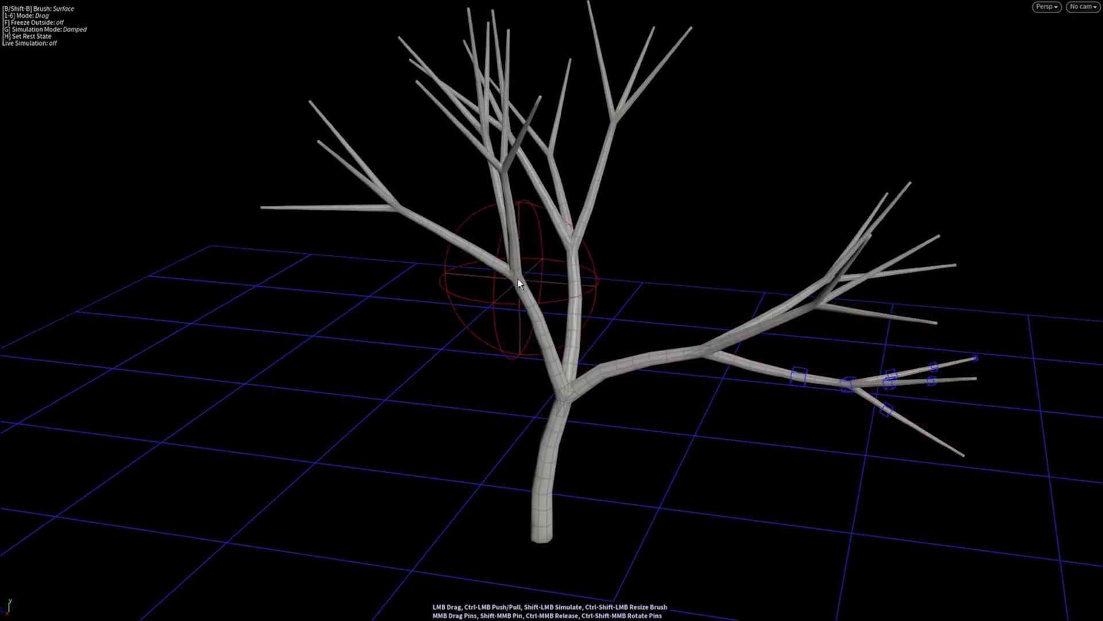
pyautogui.moveTo(515, 274)
pyautogui.mouseDown()
pyautogui.moveTo(330, 327)
pyautogui.moveTo(346, 384)
pyautogui.mouseUp()
pyautogui.keyDown('shift'); pyautogui.moveTo(234, 409); pyautogui.dragTo(161, 458, button='middle'); pyautogui.keyUp('shift')
# Pull the upright middle branch away from the pinned ones and store the tree's shape as its rest state.
pyautogui.keyDown('alt'); pyautogui.moveTo(423, 266); pyautogui.dragTo(576, 254); pyautogui.keyUp('alt')
pyautogui.moveTo(449, 290)
pyautogui.mouseDown()
pyautogui.moveTo(364, 318)
pyautogui.moveTo(283, 370)
pyautogui.mouseUp()
pyautogui.press('h')
pyautogui.keyDown('alt'); pyautogui.moveTo(533, 381); pyautogui.dragTo(669, 367); pyautogui.keyUp('alt')
# Set the simulation mode to Settle and pull the unpinned right-hand branches inward to test their spring.
pyautogui.press('g')
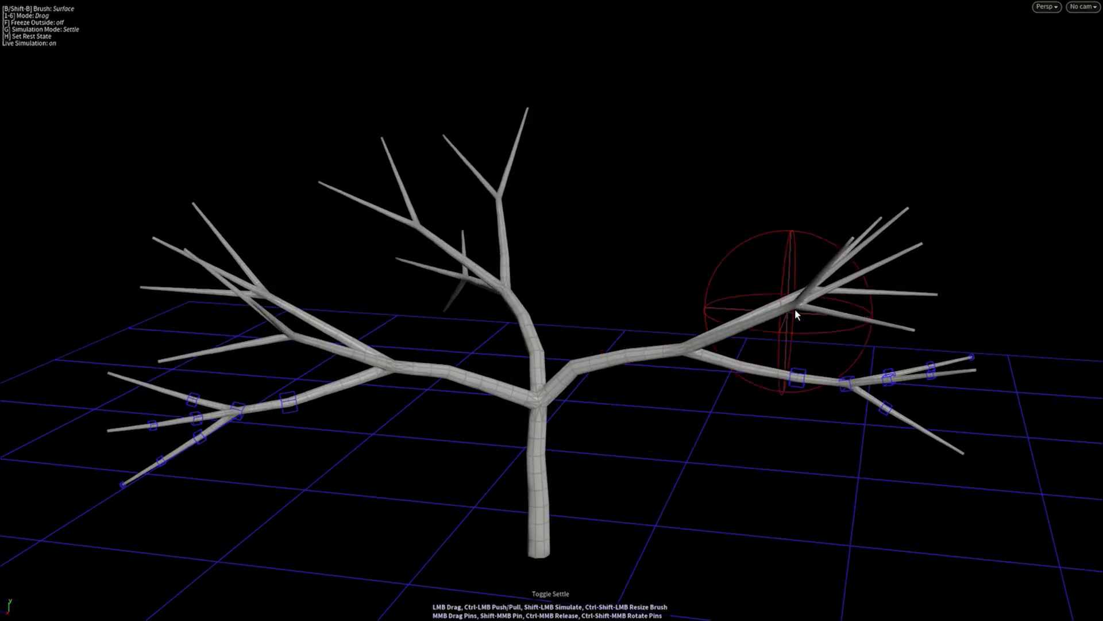
pyautogui.moveTo(790, 306); pyautogui.dragTo(650, 251)
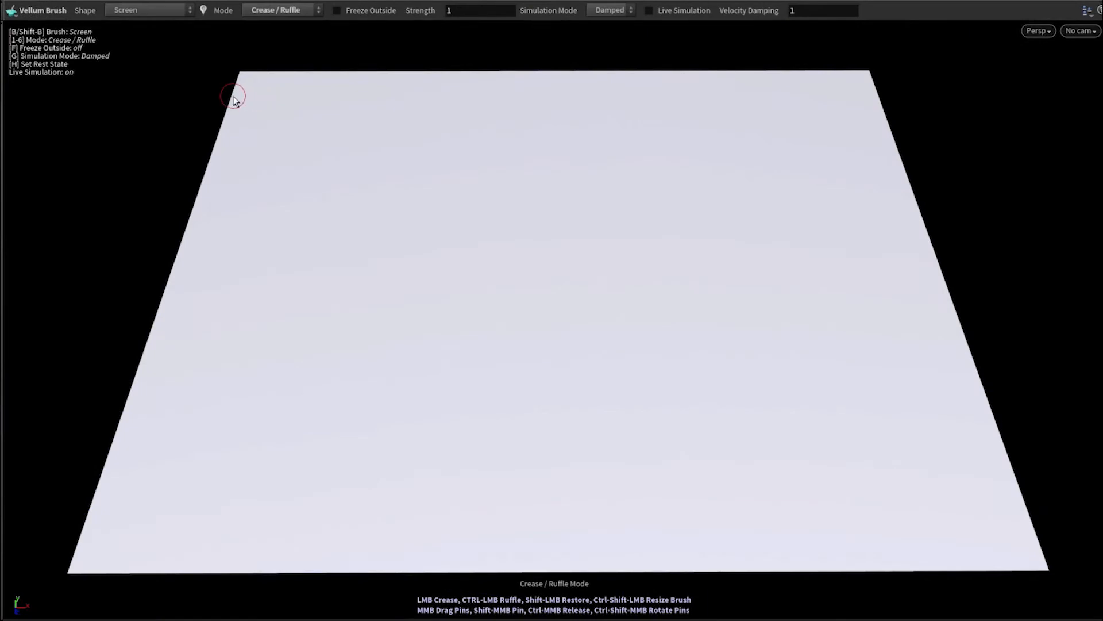
# Run four strokes across the flat cloth in Crease / Ruffle mode, spaced from its far edge to its near edge.
pyautogui.moveTo(233, 99)
pyautogui.mouseDown()
pyautogui.moveTo(880, 101)
pyautogui.moveTo(908, 115)
pyautogui.mouseUp()
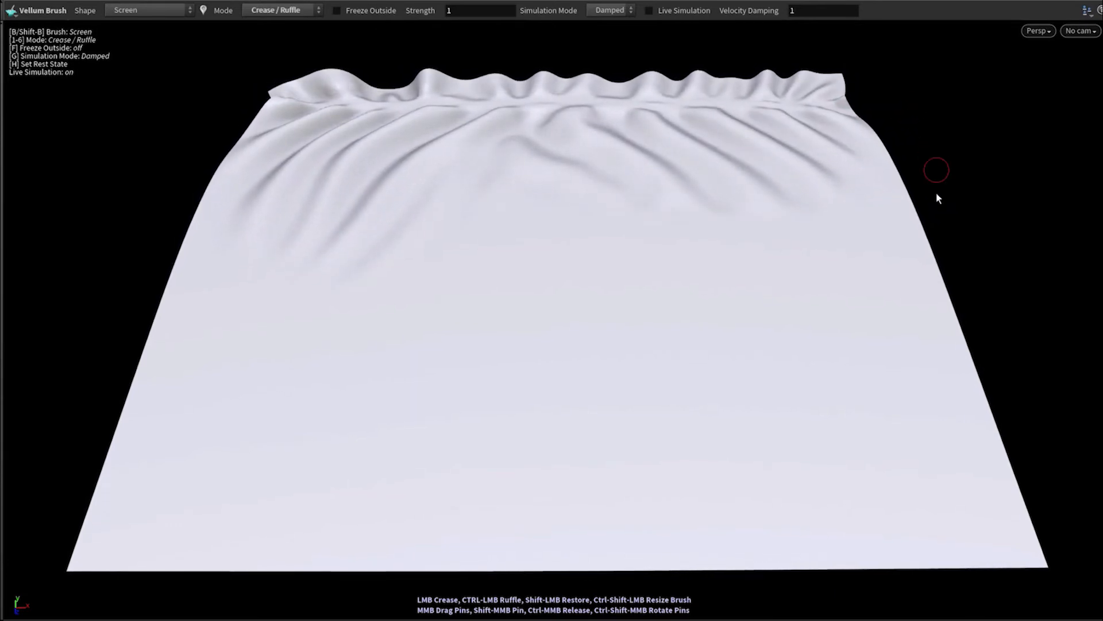
pyautogui.moveTo(900, 222)
pyautogui.mouseDown()
pyautogui.moveTo(253, 219)
pyautogui.moveTo(159, 243)
pyautogui.mouseUp()
pyautogui.moveTo(162, 319)
pyautogui.mouseDown()
pyautogui.moveTo(372, 333)
pyautogui.moveTo(850, 335)
pyautogui.moveTo(941, 340)
pyautogui.moveTo(971, 362)
pyautogui.mouseUp()
pyautogui.moveTo(1012, 462)
pyautogui.mouseDown()
pyautogui.moveTo(289, 473)
pyautogui.moveTo(88, 456)
pyautogui.mouseUp()
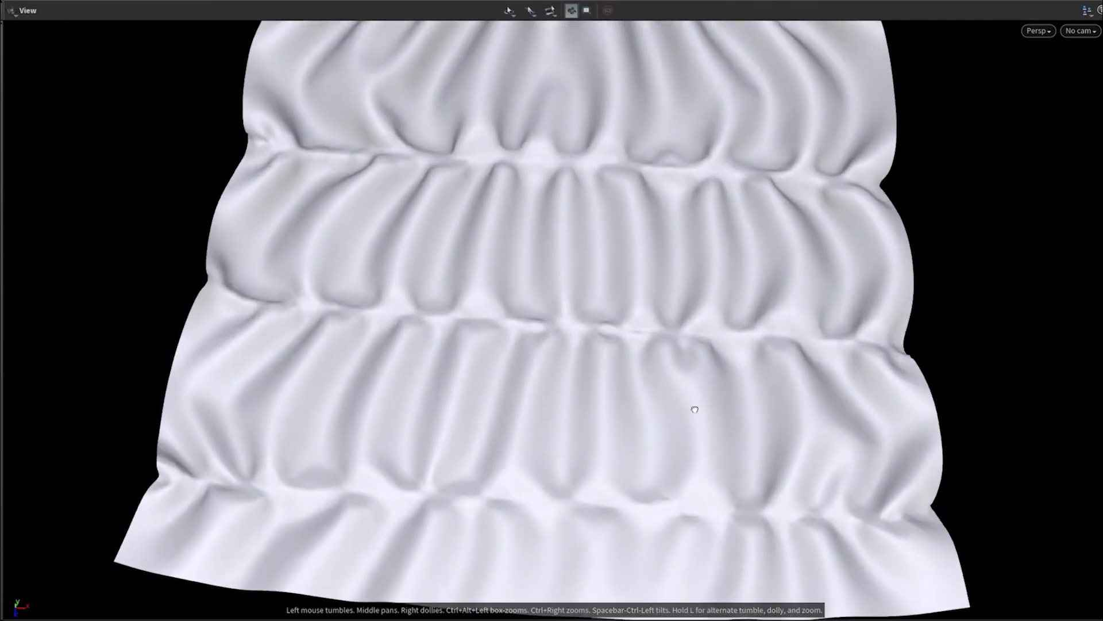
# Switch the Vellum Brush to Contract / Expand mode and contract the cloth around spots on its left and right halves.
pyautogui.moveTo(695, 409); pyautogui.dragTo(517, 356, button='right')
pyautogui.moveTo(517, 356); pyautogui.dragTo(491, 384, button='middle')
pyautogui.press('4')
pyautogui.scroll(5, 422, 191)
pyautogui.scroll(7, 451, 291)
pyautogui.moveTo(419, 288); pyautogui.dragTo(420, 293)
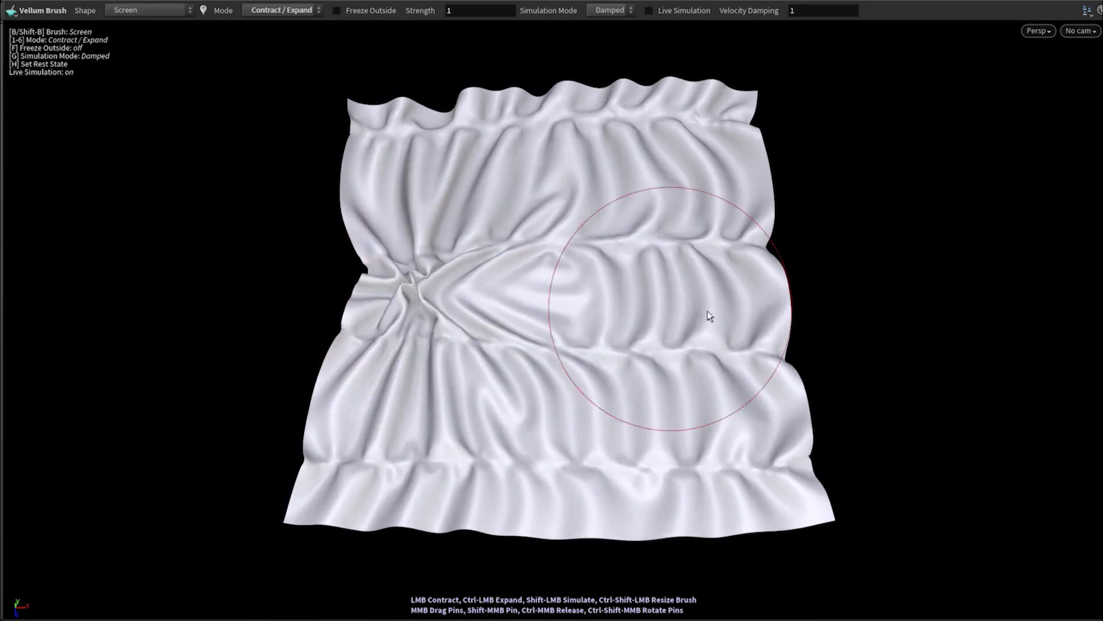
pyautogui.moveTo(698, 303); pyautogui.dragTo(697, 302)
# Expand the gathered cloth from its centre toward its near edge with an enlarged brush.
pyautogui.scroll(3, 550, 288)
pyautogui.moveTo(552, 292)
pyautogui.keyDown('ctrl'); pyautogui.mouseDown()
pyautogui.moveTo(399, 205)
pyautogui.moveTo(411, 256)
pyautogui.moveTo(387, 411)
pyautogui.moveTo(360, 465)
pyautogui.moveTo(780, 490)
pyautogui.moveTo(704, 172)
pyautogui.moveTo(370, 155)
pyautogui.moveTo(362, 395)
pyautogui.moveTo(624, 346)
pyautogui.moveTo(546, 345)
pyautogui.moveTo(517, 153)
pyautogui.moveTo(577, 386)
pyautogui.moveTo(482, 439)
pyautogui.moveTo(492, 490)
pyautogui.mouseUp(); pyautogui.keyUp('ctrl')
pyautogui.scroll(-5, 592, 302)
# Switch to Rotate mode and twist the middle of the cloth clockwise with a larger brush.
pyautogui.press('6')
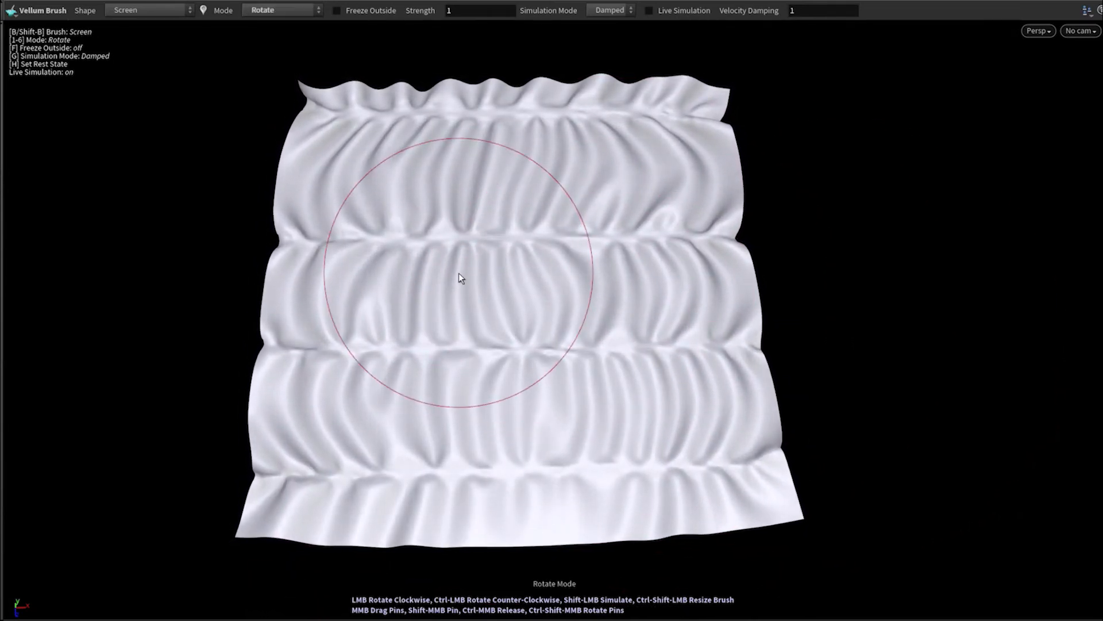
pyautogui.scroll(4, 506, 294)
pyautogui.moveTo(505, 302); pyautogui.dragTo(506, 302)
# Switch to Drag mode and pull the twisted cloth's corners and sides outward to spread it out.
pyautogui.press('1')
pyautogui.press('2')
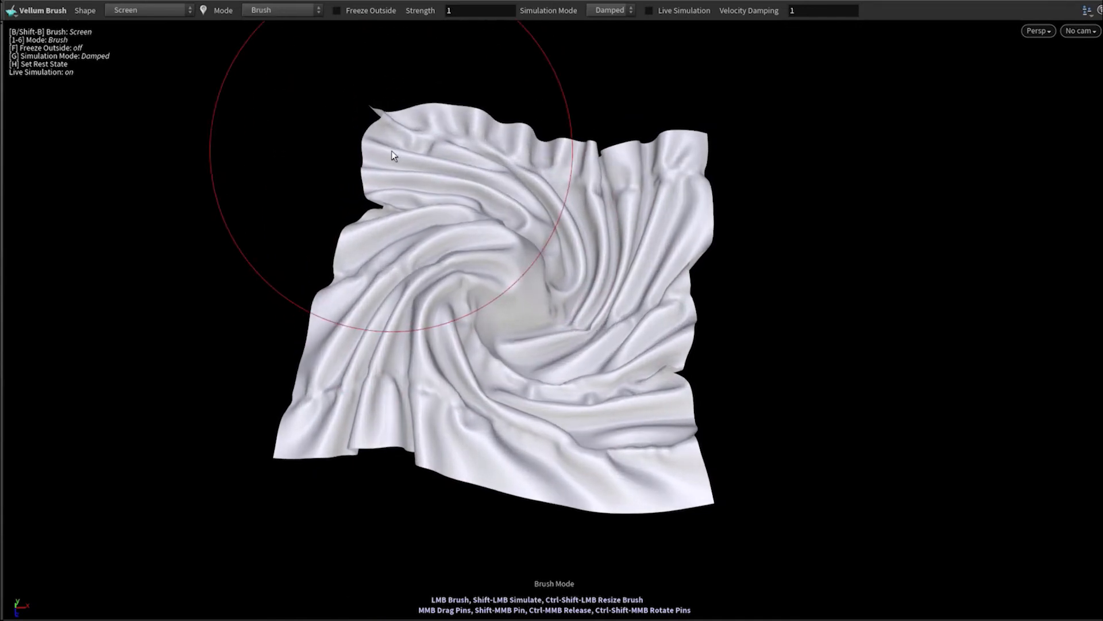
pyautogui.press('1')
pyautogui.moveTo(392, 144)
pyautogui.mouseDown()
pyautogui.moveTo(343, 129)
pyautogui.moveTo(320, 361)
pyautogui.moveTo(284, 434)
pyautogui.moveTo(264, 517)
pyautogui.mouseUp()
pyautogui.moveTo(645, 486); pyautogui.dragTo(908, 569)
pyautogui.moveTo(700, 306); pyautogui.dragTo(676, 190)
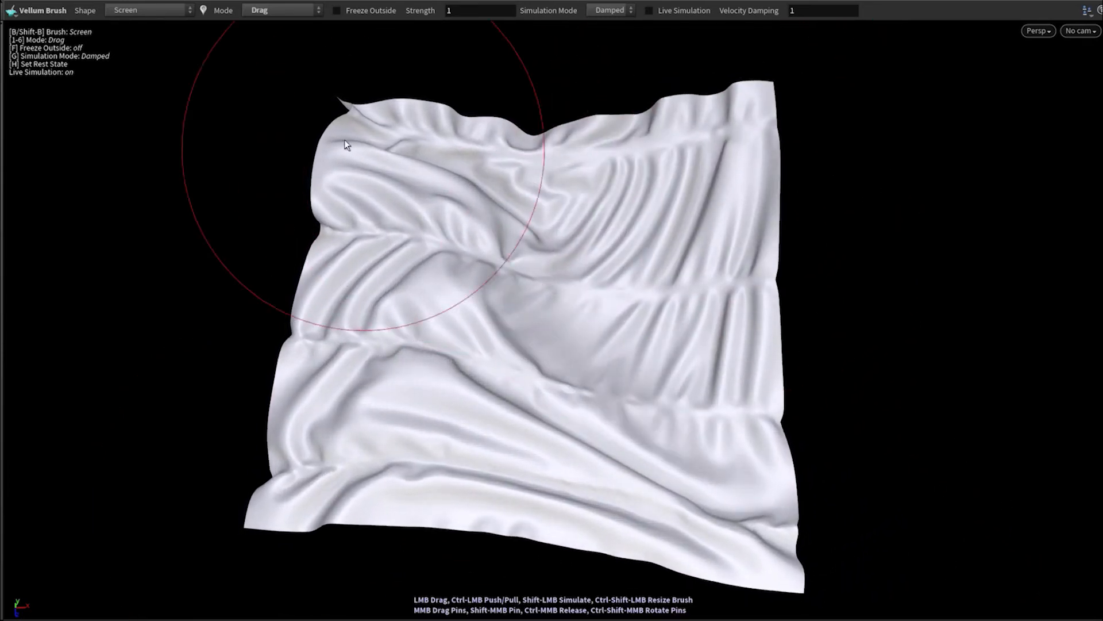
# Drag the spread cloth over itself so that it folds into a loose tube.
pyautogui.moveTo(325, 140)
pyautogui.mouseDown()
pyautogui.moveTo(300, 143)
pyautogui.moveTo(305, 129)
pyautogui.moveTo(325, 259)
pyautogui.mouseUp()
pyautogui.moveTo(460, 532); pyautogui.dragTo(512, 549)
pyautogui.moveTo(723, 201)
pyautogui.keyDown('alt'); pyautogui.mouseDown()
pyautogui.moveTo(736, 450)
pyautogui.moveTo(764, 355)
pyautogui.moveTo(726, 220)
pyautogui.moveTo(618, 146)
pyautogui.moveTo(461, 138)
pyautogui.moveTo(289, 211)
pyautogui.moveTo(258, 255)
pyautogui.moveTo(239, 345)
pyautogui.moveTo(379, 502)
pyautogui.moveTo(280, 373)
pyautogui.mouseUp(); pyautogui.keyUp('alt')
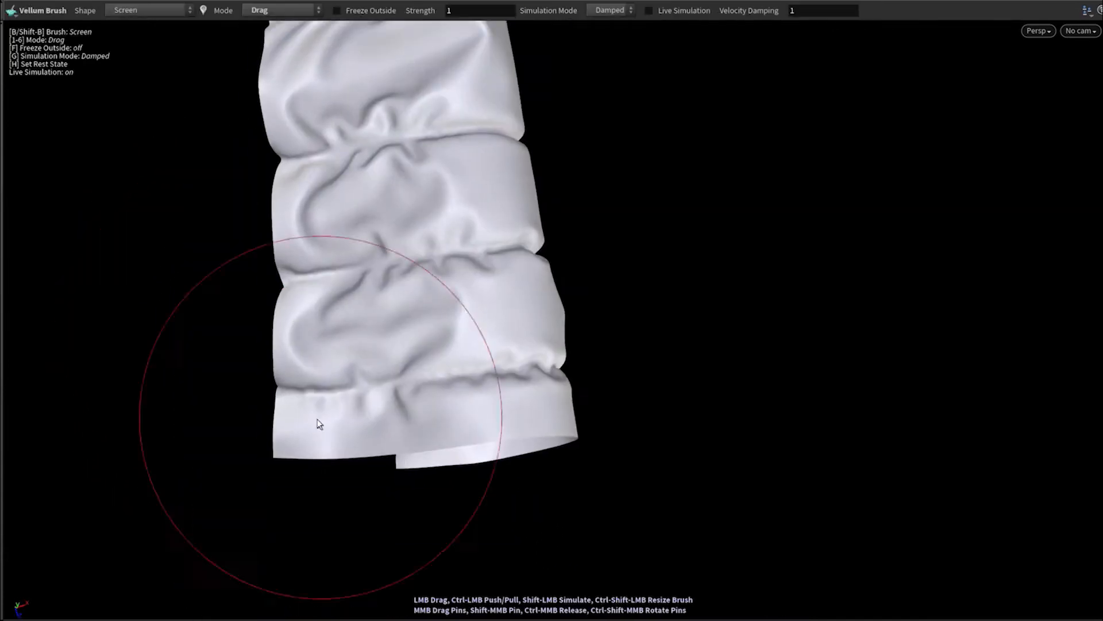
# Pin the folded cloth's four corners, two at each end of the tube, using a small brush.
pyautogui.keyDown('shift'); pyautogui.middleClick(281, 445); pyautogui.keyUp('shift')
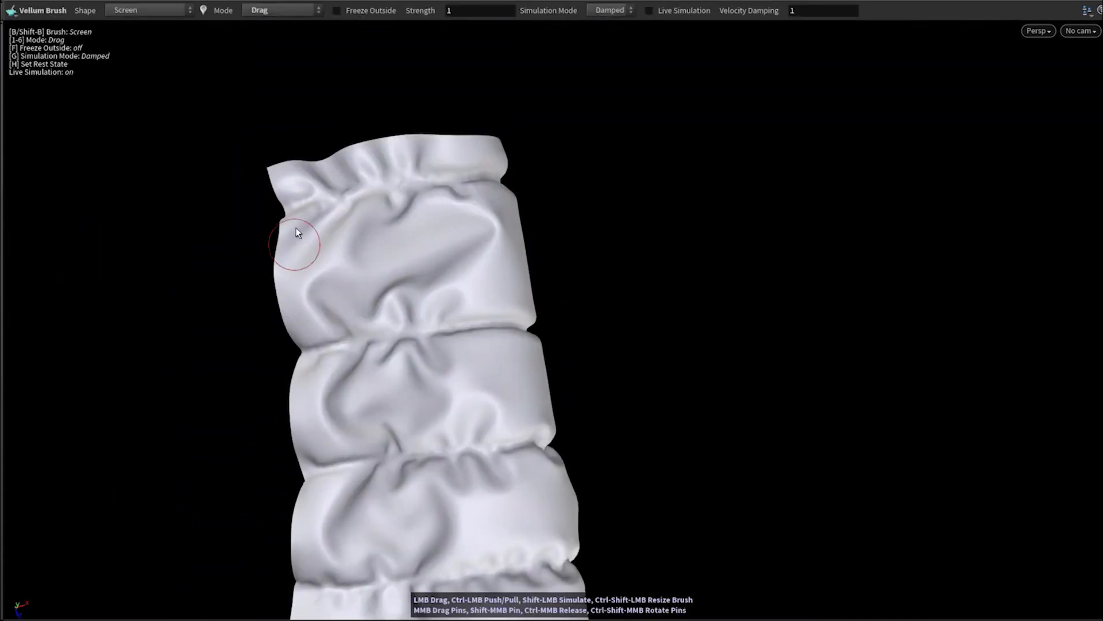
pyautogui.keyDown('shift'); pyautogui.middleClick(281, 175); pyautogui.keyUp('shift')
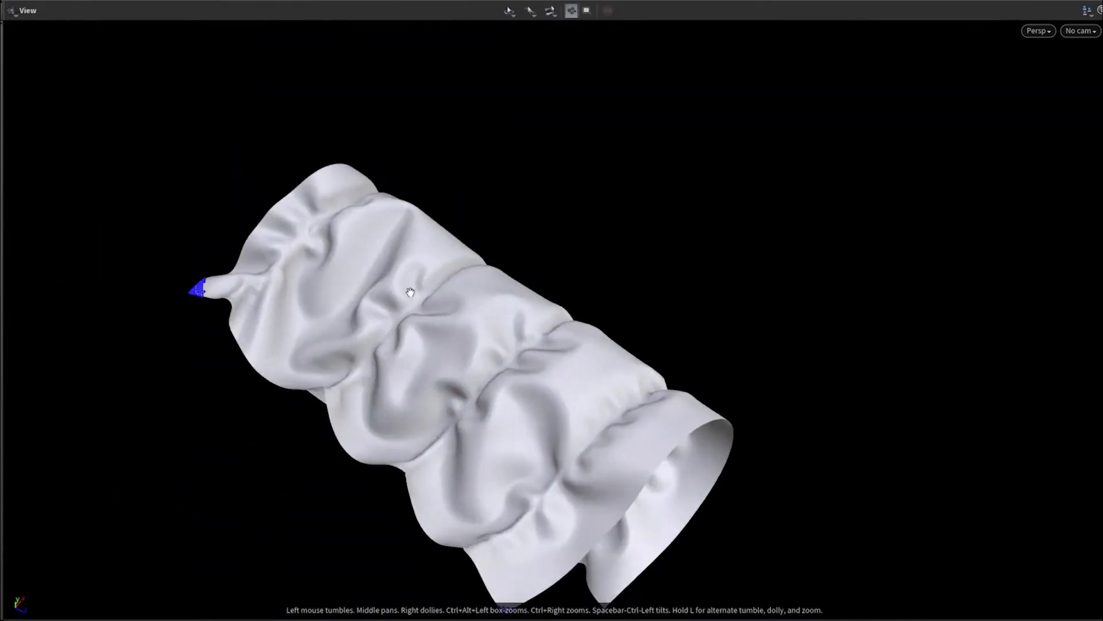
pyautogui.moveTo(409, 288); pyautogui.dragTo(266, 338)
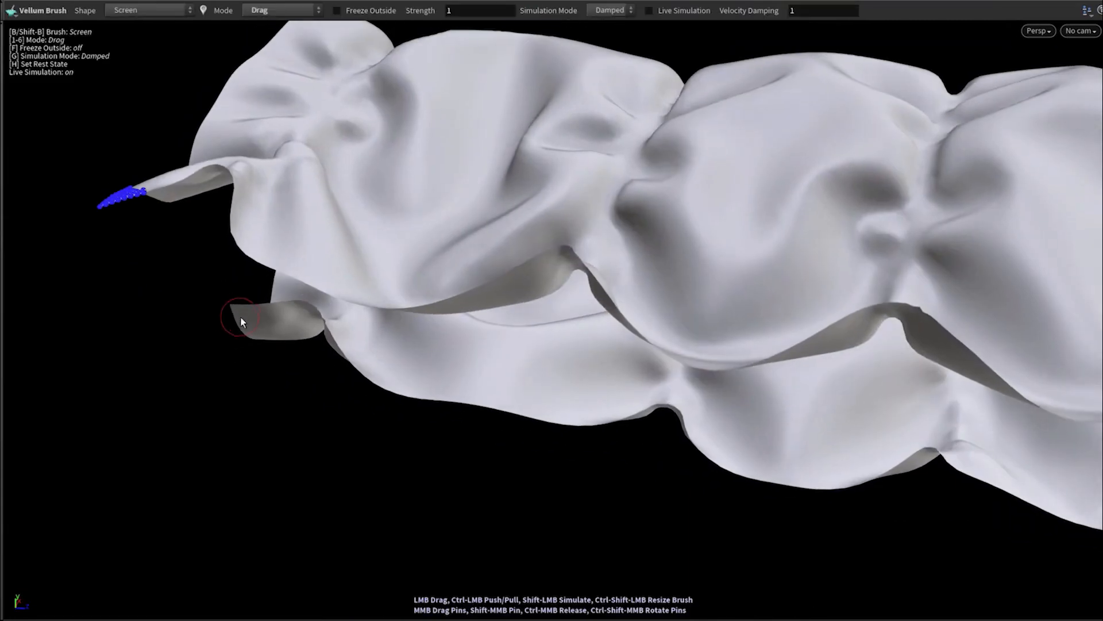
pyautogui.keyDown('shift'); pyautogui.middleClick(244, 317); pyautogui.keyUp('shift')
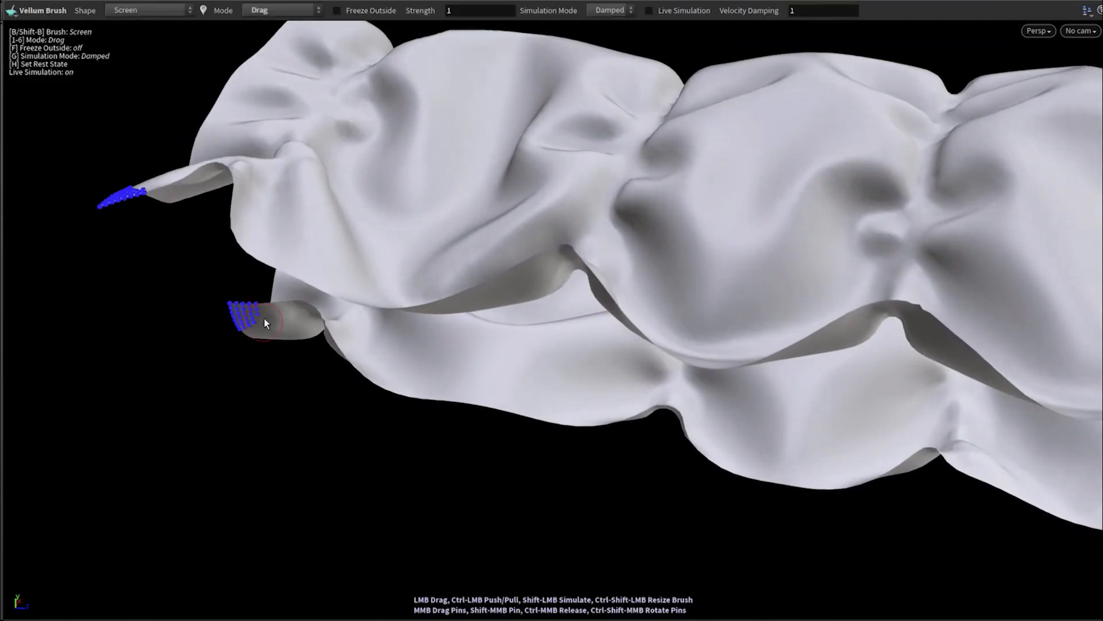
pyautogui.keyDown('alt'); pyautogui.moveTo(258, 323); pyautogui.dragTo(230, 350, button='right'); pyautogui.keyUp('alt')
pyautogui.keyDown('alt'); pyautogui.moveTo(661, 356); pyautogui.dragTo(321, 322, button='middle'); pyautogui.keyUp('alt')
pyautogui.keyDown('shift'); pyautogui.middleClick(792, 409); pyautogui.keyUp('shift')
# Pin the middle of the edge at the tube's open end and switch the simulation mode to Settle.
pyautogui.moveTo(803, 420)
pyautogui.keyDown('alt'); pyautogui.mouseDown()
pyautogui.moveTo(596, 306)
pyautogui.moveTo(581, 344)
pyautogui.mouseUp(); pyautogui.keyUp('alt')
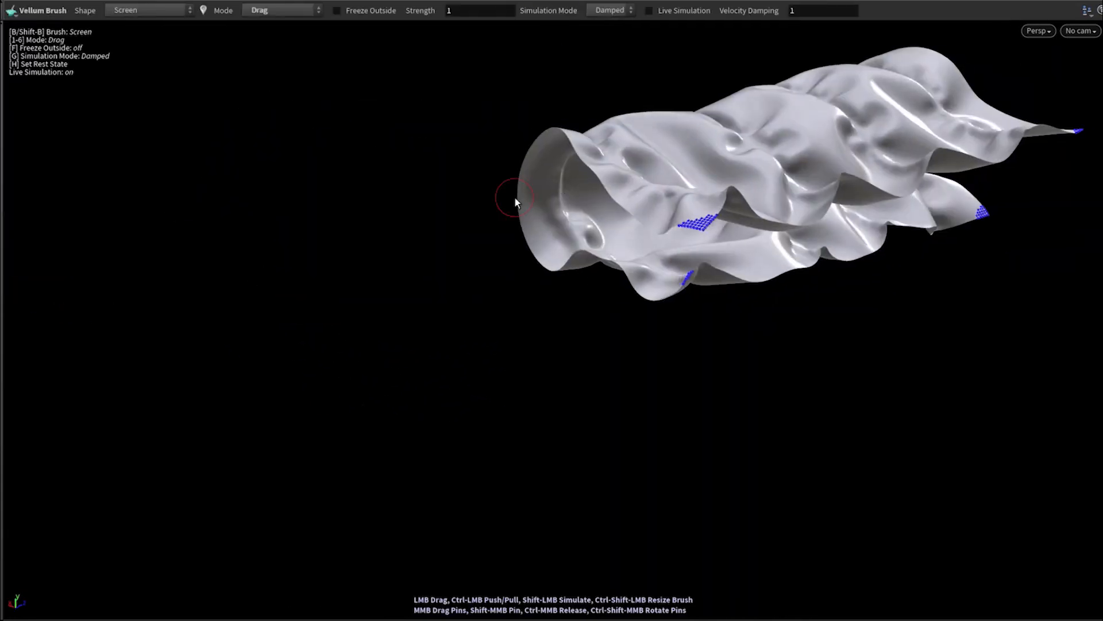
pyautogui.keyDown('shift'); pyautogui.middleClick(517, 196); pyautogui.keyUp('shift')
pyautogui.press('g')
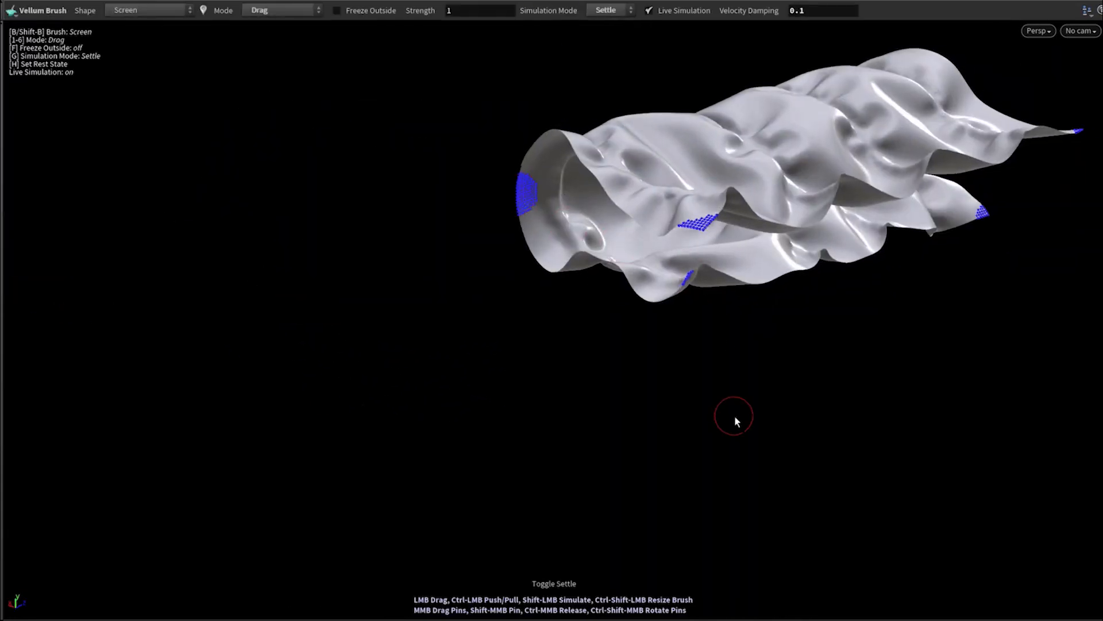
pyautogui.press('Escape')
pyautogui.moveTo(778, 376)
pyautogui.mouseDown()
pyautogui.moveTo(801, 278)
pyautogui.moveTo(797, 294)
pyautogui.moveTo(532, 257)
pyautogui.moveTo(948, 316)
pyautogui.moveTo(703, 321)
pyautogui.mouseUp()
pyautogui.moveTo(909, 300); pyautogui.dragTo(845, 335, button='middle')
pyautogui.moveTo(845, 335); pyautogui.dragTo(828, 291)
pyautogui.moveTo(827, 291); pyautogui.dragTo(793, 360, button='right')
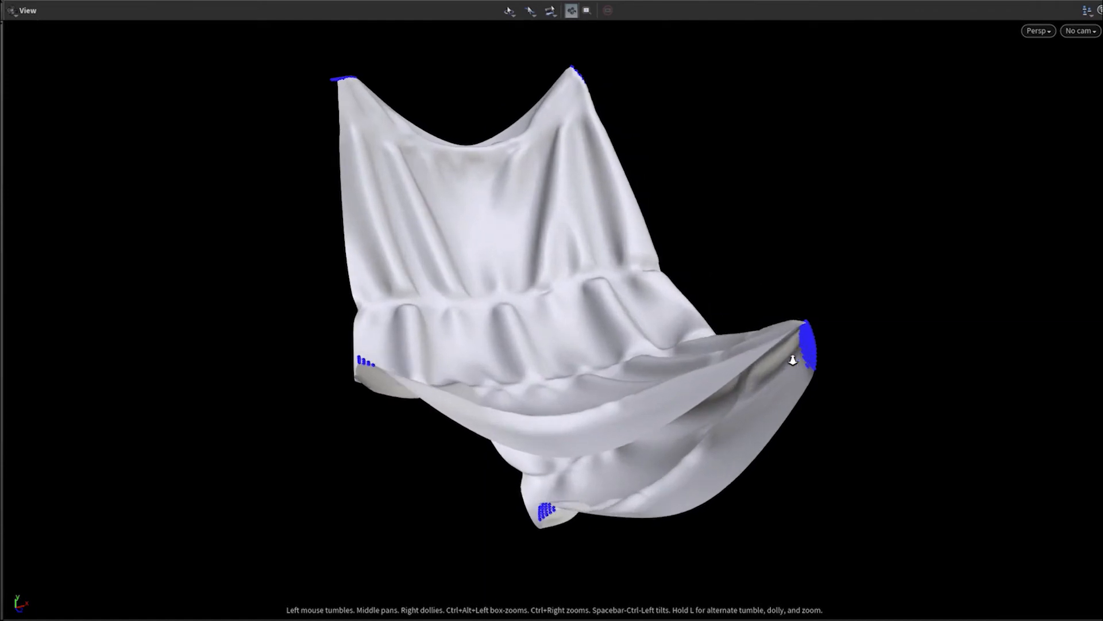
# Release the pin on the lower edge's middle and the pin on the nearest lower corner of the hanging cloth.
pyautogui.keyDown('ctrl'); pyautogui.middleClick(810, 356); pyautogui.keyUp('ctrl')
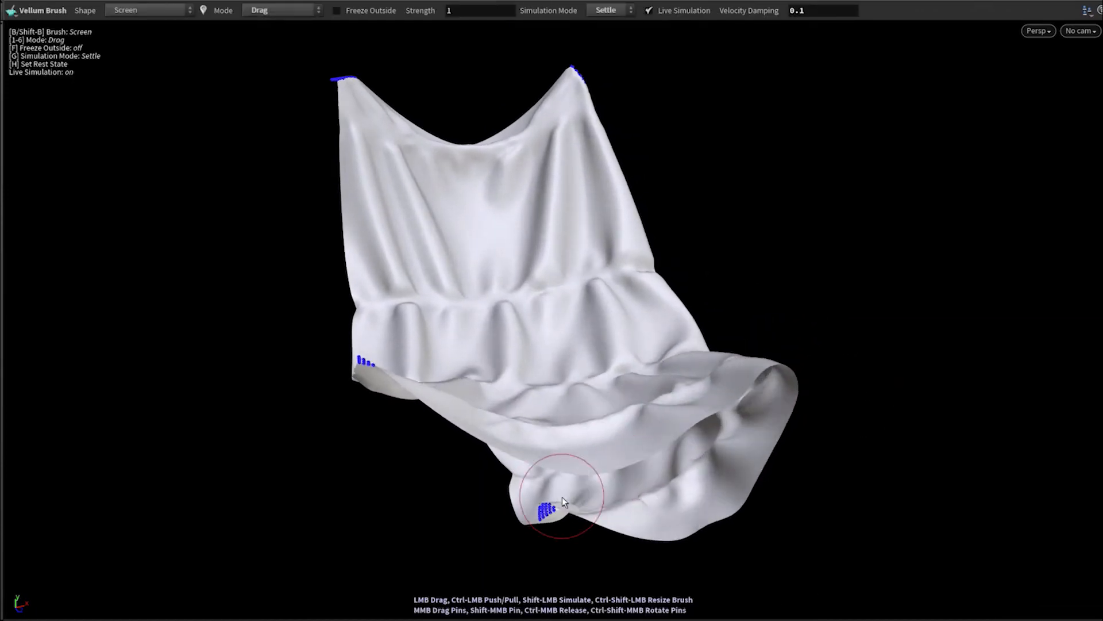
pyautogui.keyDown('ctrl'); pyautogui.middleClick(534, 515); pyautogui.keyUp('ctrl')
pyautogui.moveTo(544, 335)
pyautogui.mouseDown()
pyautogui.moveTo(412, 343)
pyautogui.moveTo(343, 312)
pyautogui.moveTo(439, 317)
pyautogui.moveTo(490, 362)
pyautogui.moveTo(563, 367)
pyautogui.moveTo(741, 259)
pyautogui.mouseUp()
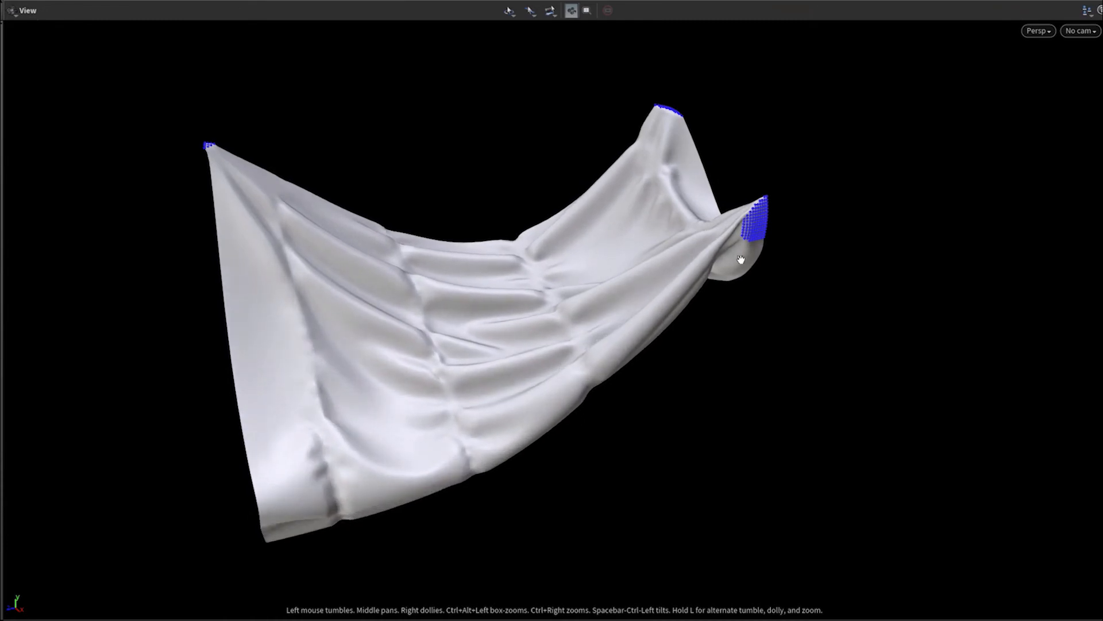
# Reposition the pinned corners of the hanging cloth and release the pin on its nearest corner.
pyautogui.moveTo(770, 184)
pyautogui.mouseDown(button='middle')
pyautogui.moveTo(769, 230)
pyautogui.moveTo(743, 287)
pyautogui.moveTo(742, 415)
pyautogui.mouseUp(button='middle')
pyautogui.moveTo(749, 317); pyautogui.dragTo(747, 270, button='middle')
pyautogui.moveTo(209, 149); pyautogui.dragTo(317, 128, button='middle')
pyautogui.keyDown('alt'); pyautogui.moveTo(488, 277); pyautogui.dragTo(441, 292); pyautogui.keyUp('alt')
pyautogui.keyDown('ctrl'); pyautogui.moveTo(727, 280); pyautogui.dragTo(719, 355, button='middle'); pyautogui.keyUp('ctrl')
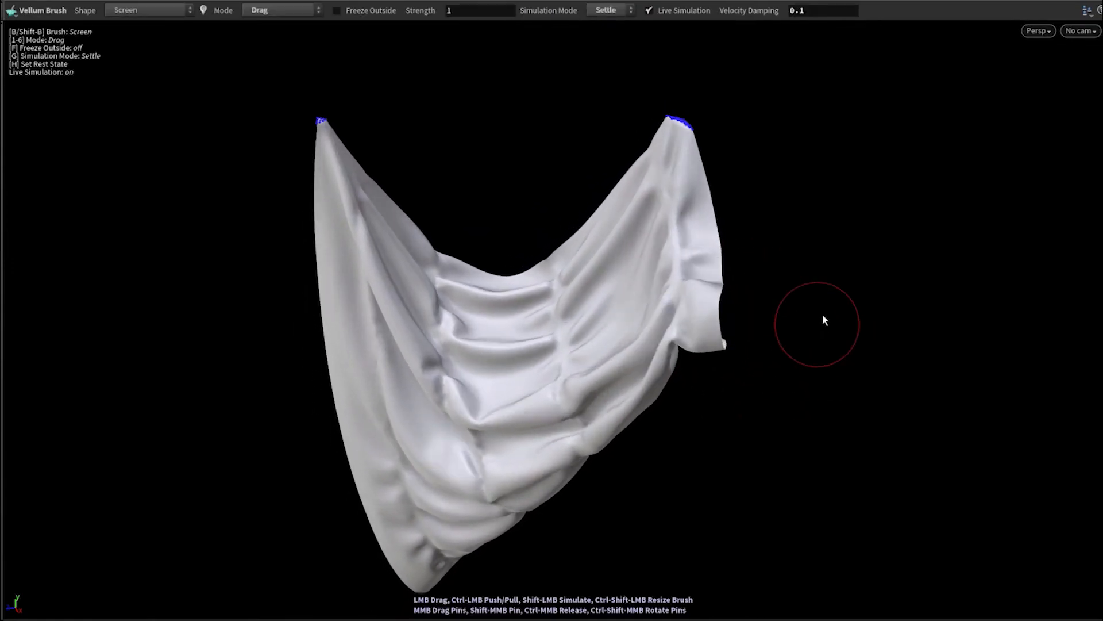
# Pull the hanging cloth's lower corner outward and release the pins on its two upper corners.
pyautogui.press('Escape')
pyautogui.moveTo(665, 349); pyautogui.dragTo(291, 300)
pyautogui.press('Return')
pyautogui.moveTo(773, 242); pyautogui.dragTo(664, 301)
pyautogui.press('Escape')
pyautogui.moveTo(795, 356); pyautogui.dragTo(686, 319)
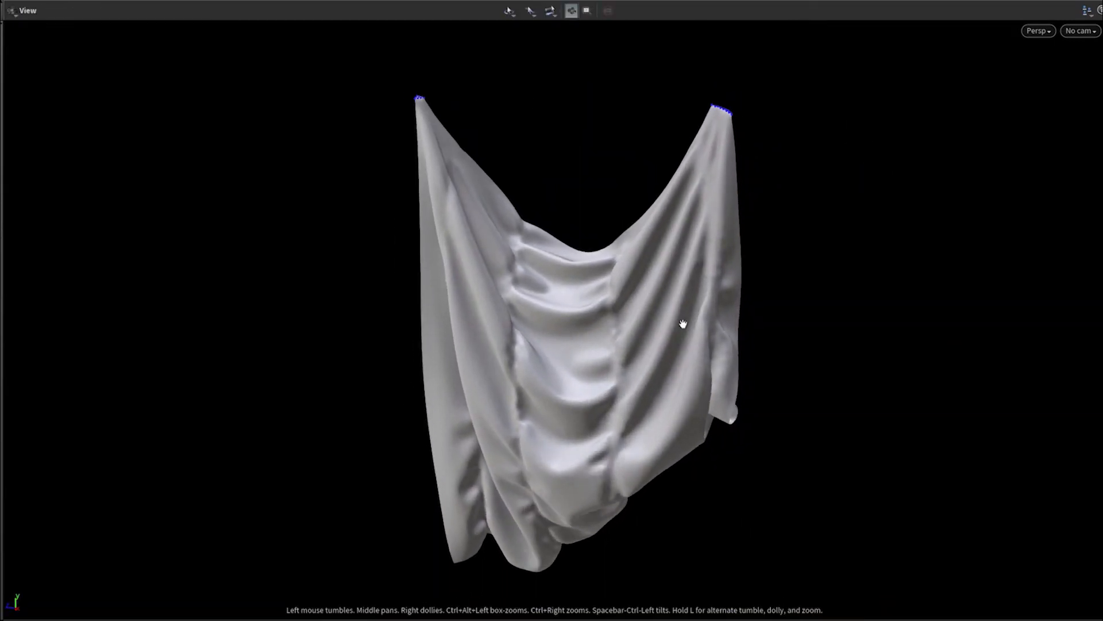
pyautogui.press('Return')
pyautogui.press('Escape')
pyautogui.keyDown('alt'); pyautogui.moveTo(680, 311); pyautogui.dragTo(677, 286, button='middle'); pyautogui.keyUp('alt')
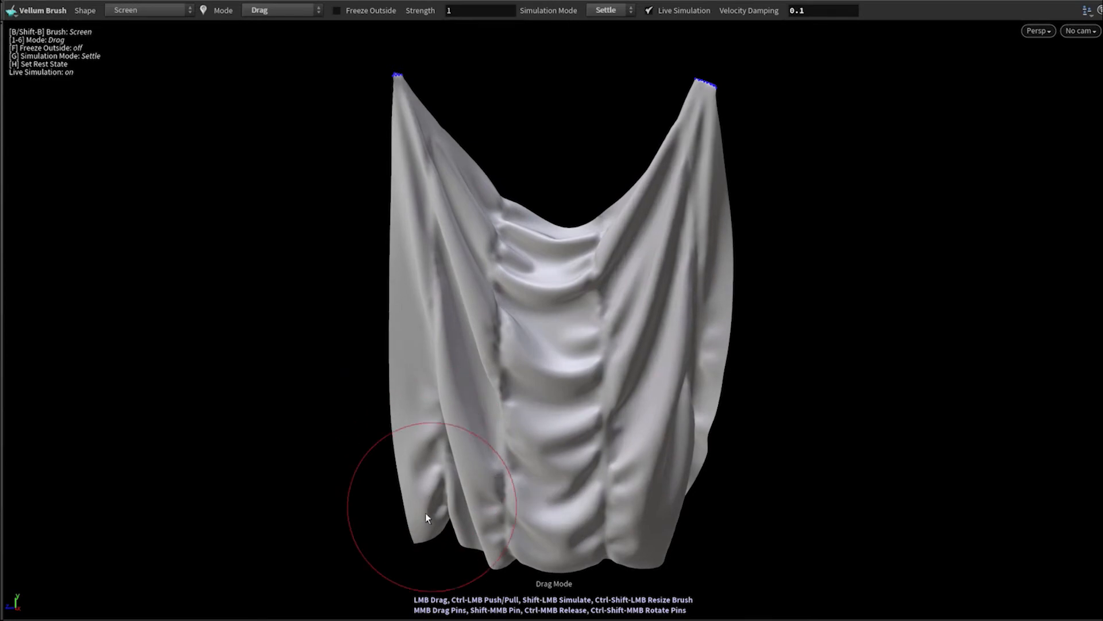
pyautogui.moveTo(425, 513); pyautogui.dragTo(406, 525)
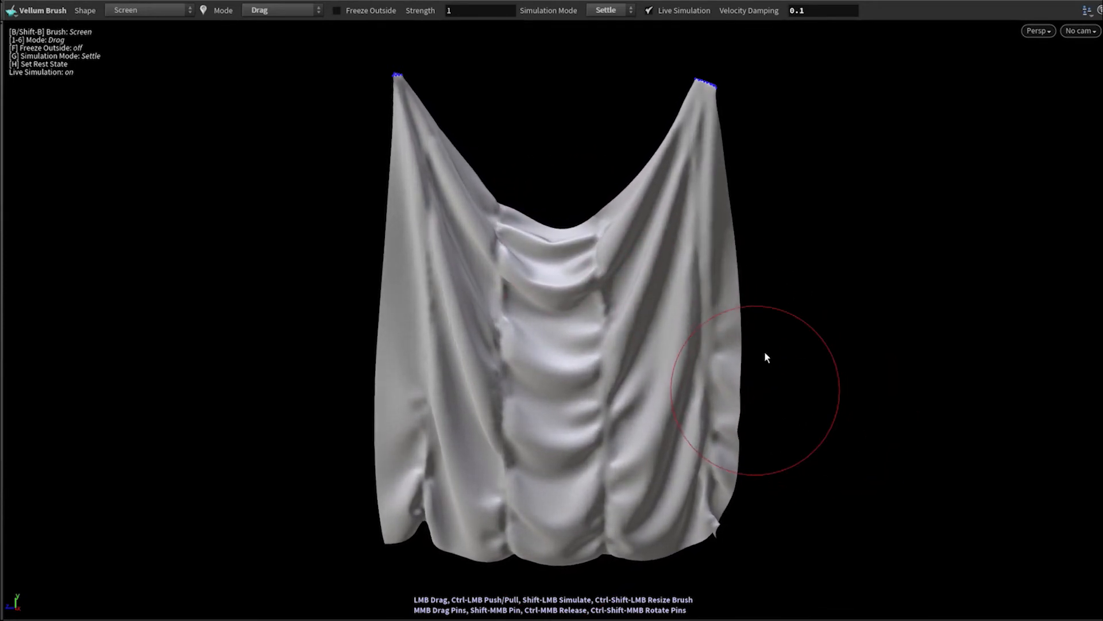
pyautogui.keyDown('ctrl'); pyautogui.moveTo(713, 86); pyautogui.dragTo(696, 88, button='middle'); pyautogui.keyUp('ctrl')
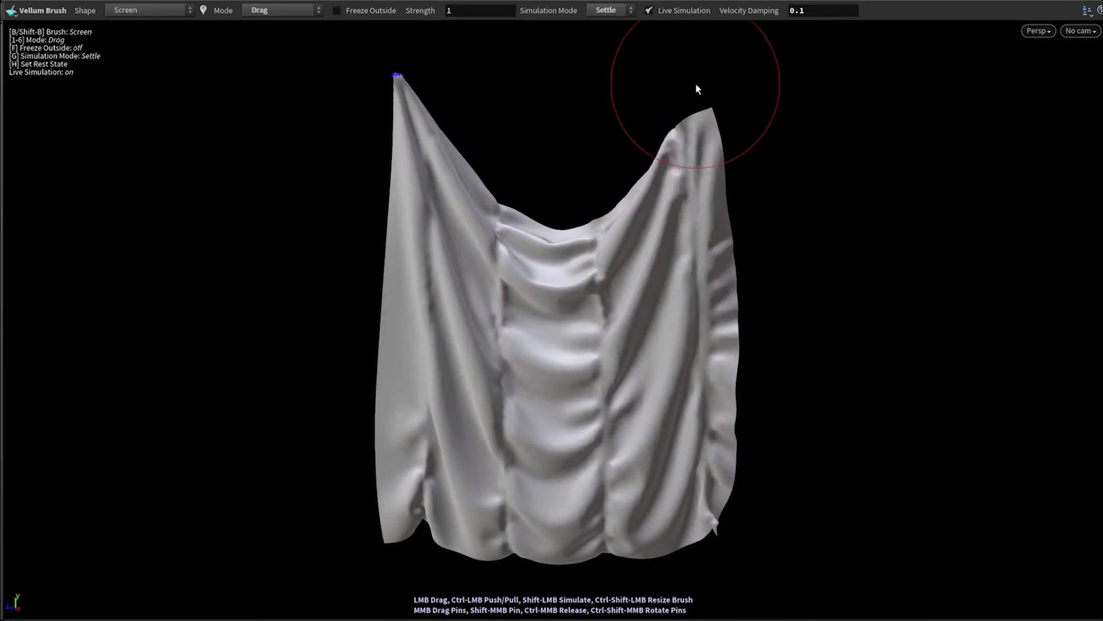
pyautogui.keyDown('ctrl'); pyautogui.middleClick(436, 98); pyautogui.keyUp('ctrl')
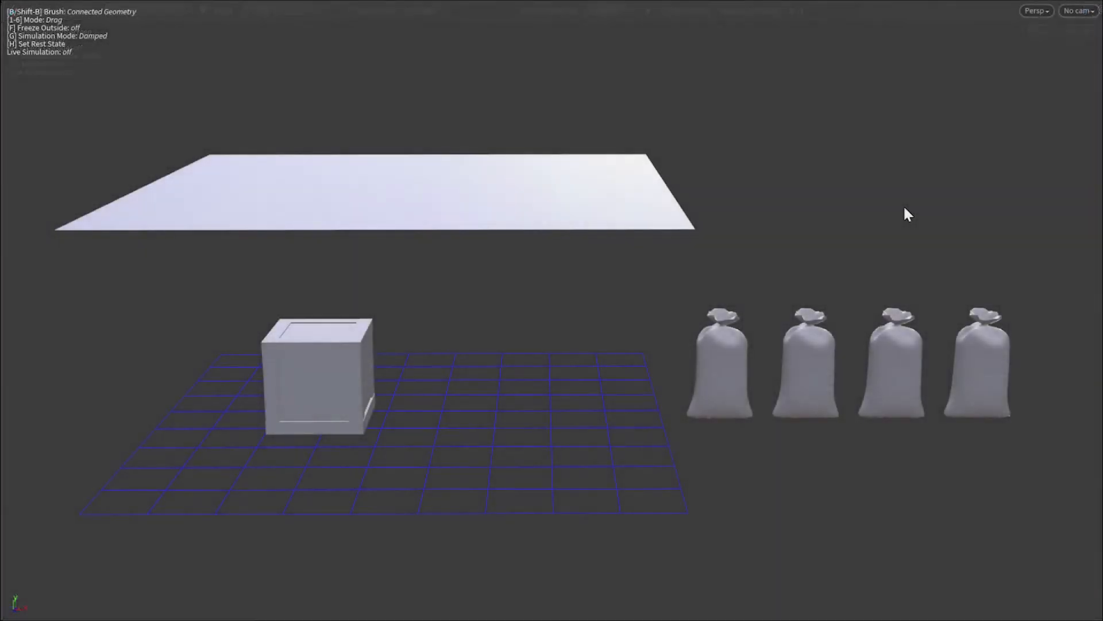
# Lower the flat cloth over the crate in Settle mode and drag its edges inward with the Volume brush.
pyautogui.moveTo(474, 192)
pyautogui.mouseDown()
pyautogui.moveTo(426, 229)
pyautogui.moveTo(423, 354)
pyautogui.moveTo(422, 340)
pyautogui.mouseUp()
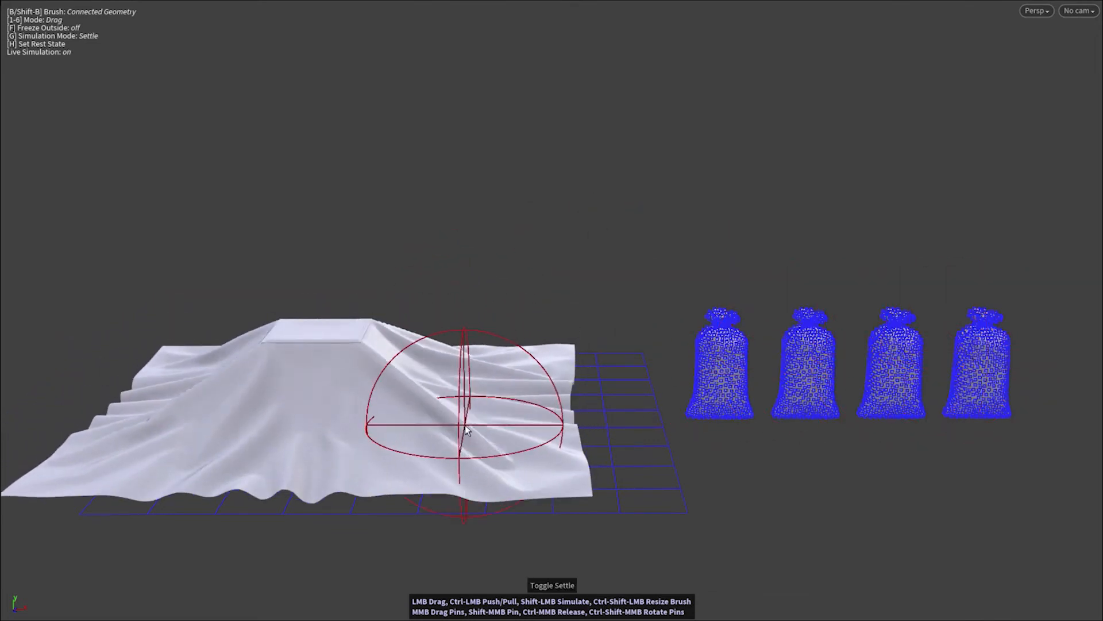
pyautogui.keyDown('alt'); pyautogui.moveTo(480, 454); pyautogui.dragTo(530, 313); pyautogui.keyUp('alt')
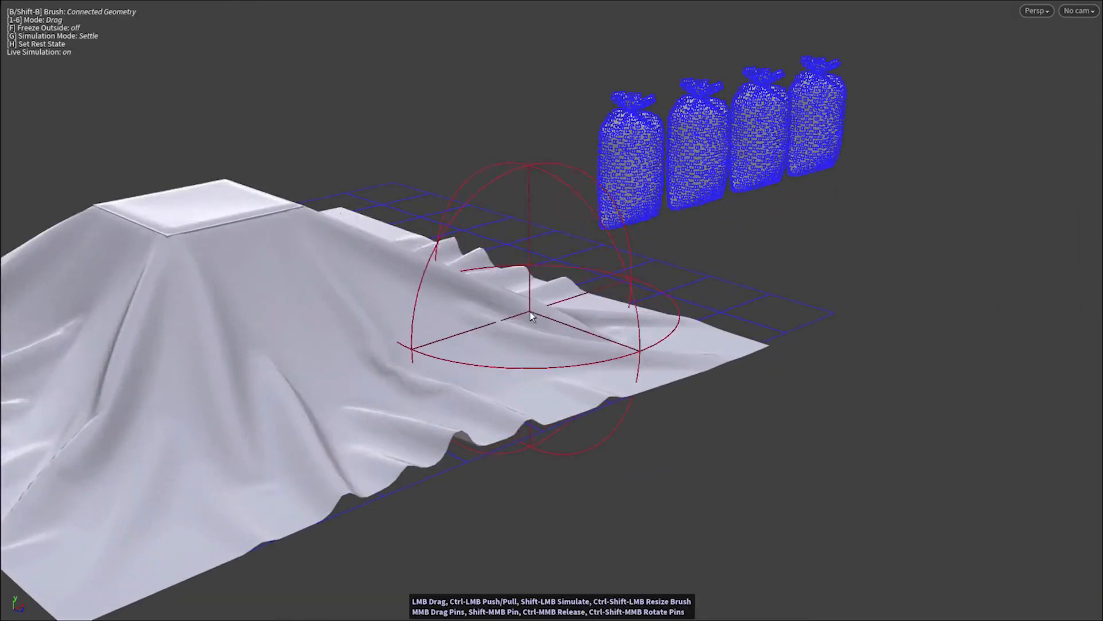
pyautogui.rightClick(469, 310)
pyautogui.click(503, 361)
pyautogui.moveTo(463, 320); pyautogui.dragTo(411, 343)
pyautogui.moveTo(675, 348)
pyautogui.mouseDown()
pyautogui.moveTo(526, 201)
pyautogui.moveTo(402, 198)
pyautogui.moveTo(451, 356)
pyautogui.moveTo(189, 297)
pyautogui.moveTo(402, 313)
pyautogui.moveTo(357, 431)
pyautogui.moveTo(475, 424)
pyautogui.moveTo(599, 357)
pyautogui.moveTo(574, 274)
pyautogui.mouseUp()
# Set the brush shape to Connected Geometry and move the first sack onto the top of the draped crate.
pyautogui.rightClick(575, 274)
pyautogui.click(611, 372)
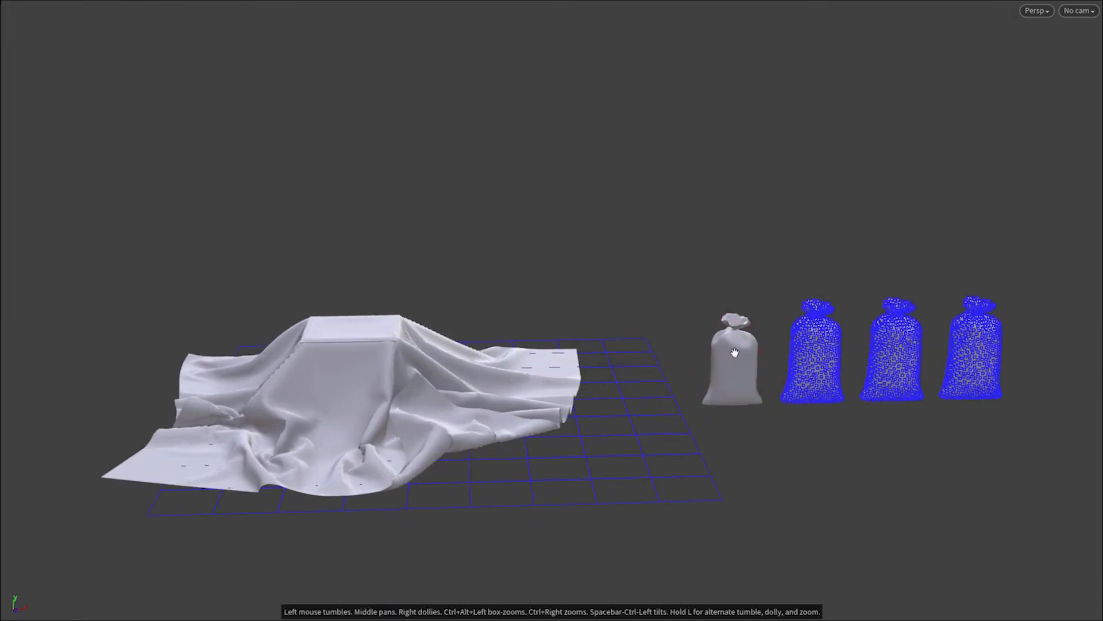
pyautogui.keyDown('alt'); pyautogui.moveTo(734, 352); pyautogui.dragTo(739, 313); pyautogui.keyUp('alt')
pyautogui.moveTo(319, 235)
pyautogui.keyDown('alt'); pyautogui.mouseDown()
pyautogui.moveTo(569, 266)
pyautogui.moveTo(430, 247)
pyautogui.moveTo(432, 303)
pyautogui.moveTo(127, 260)
pyautogui.mouseUp(); pyautogui.keyUp('alt')
pyautogui.press('1')
pyautogui.moveTo(386, 288)
pyautogui.keyDown('alt'); pyautogui.mouseDown()
pyautogui.moveTo(879, 316)
pyautogui.moveTo(512, 179)
pyautogui.moveTo(395, 179)
pyautogui.moveTo(394, 195)
pyautogui.mouseUp(); pyautogui.keyUp('alt')
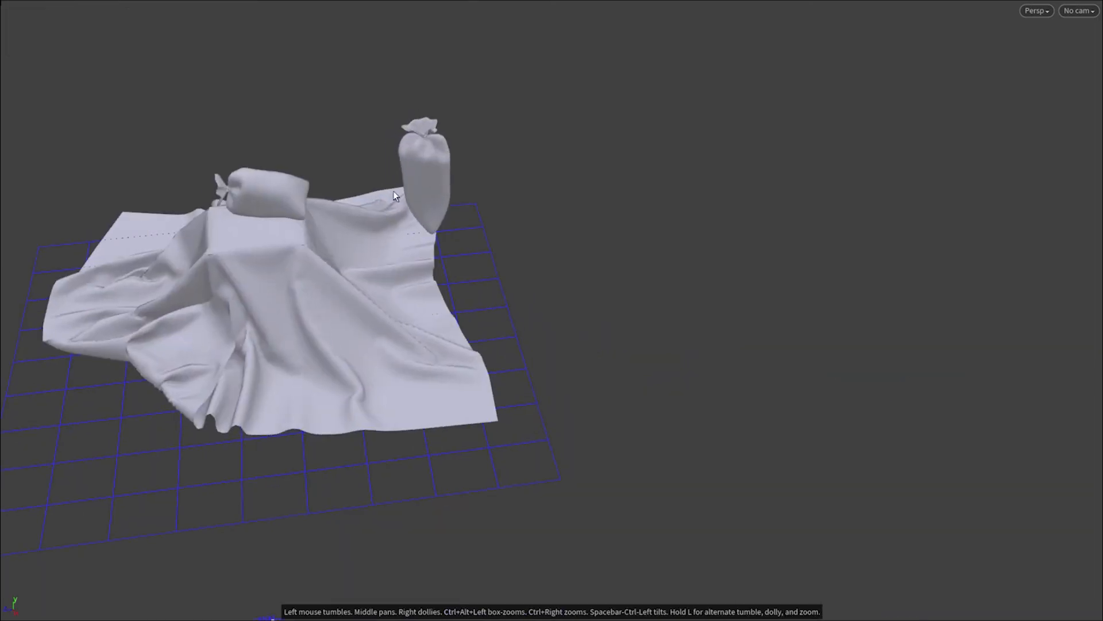
# Position the second sack above the crate beside the first one and settle it onto the cloth.
pyautogui.moveTo(294, 170); pyautogui.dragTo(272, 182)
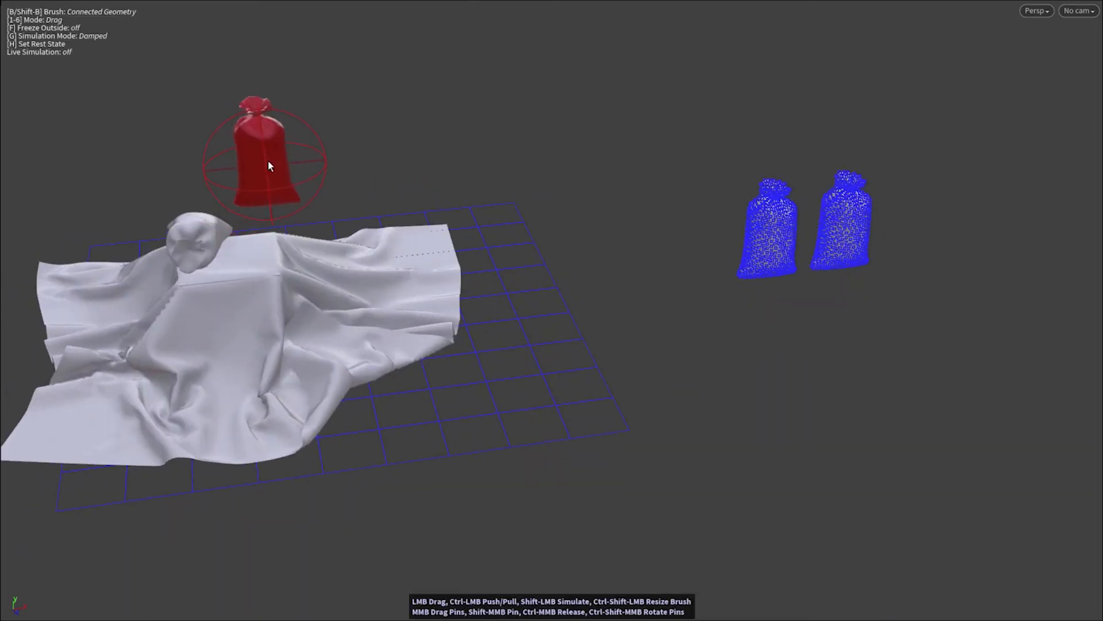
pyautogui.keyDown('alt'); pyautogui.moveTo(268, 160); pyautogui.dragTo(566, 199, button='middle'); pyautogui.keyUp('alt')
pyautogui.keyDown('alt'); pyautogui.moveTo(567, 200); pyautogui.dragTo(572, 184, button='right'); pyautogui.keyUp('alt')
pyautogui.press('3')
pyautogui.keyDown('ctrl'); pyautogui.moveTo(568, 195); pyautogui.dragTo(516, 278); pyautogui.keyUp('ctrl')
pyautogui.press('1')
pyautogui.keyDown('alt'); pyautogui.moveTo(516, 278); pyautogui.dragTo(692, 302, button='right'); pyautogui.keyUp('alt')
pyautogui.keyDown('alt'); pyautogui.moveTo(692, 301); pyautogui.dragTo(616, 294, button='middle'); pyautogui.keyUp('alt')
pyautogui.press('g')
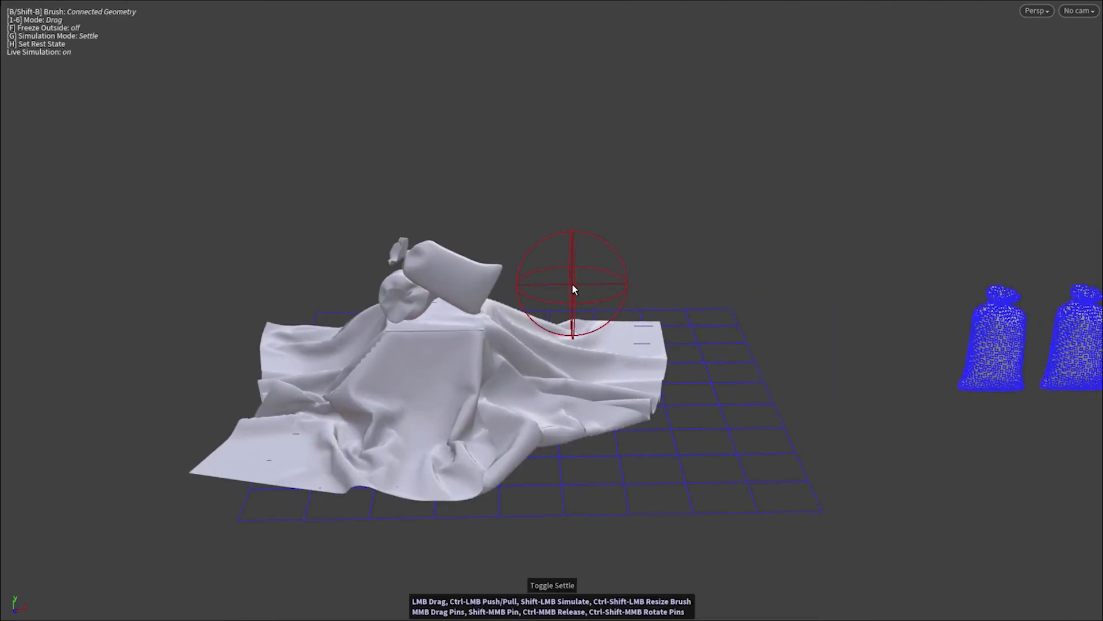
# Move the third sack on its side next to the two sacks on the draped crate.
pyautogui.moveTo(623, 286)
pyautogui.keyDown('alt'); pyautogui.mouseDown()
pyautogui.moveTo(638, 260)
pyautogui.moveTo(808, 293)
pyautogui.mouseUp(); pyautogui.keyUp('alt')
pyautogui.moveTo(930, 324)
pyautogui.keyDown('alt'); pyautogui.mouseDown()
pyautogui.moveTo(897, 325)
pyautogui.moveTo(930, 327)
pyautogui.mouseUp(); pyautogui.keyUp('alt')
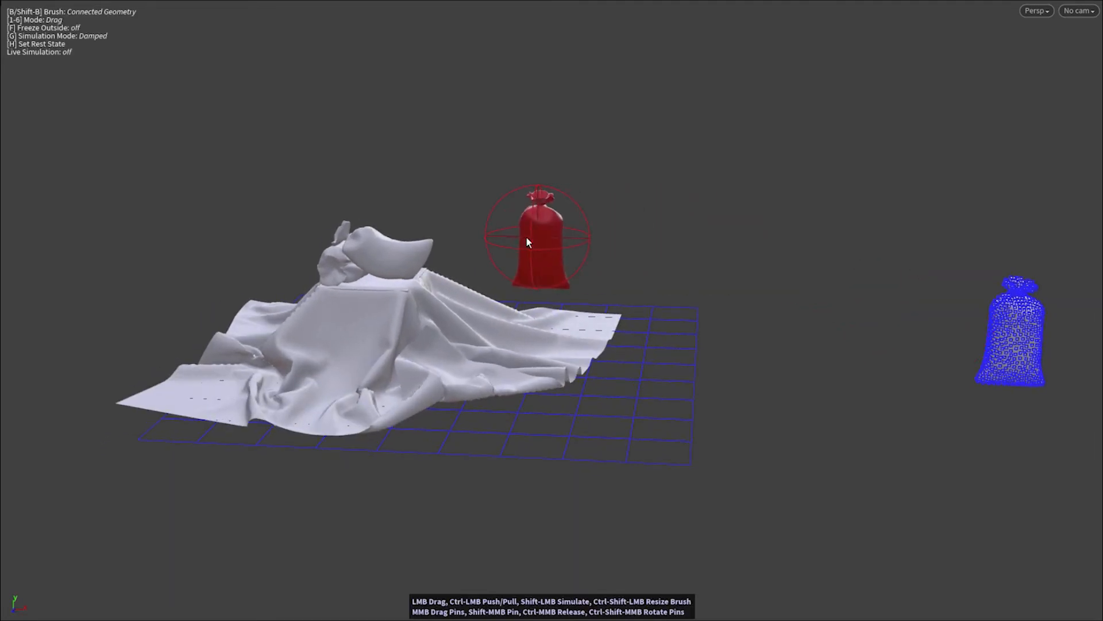
pyautogui.keyDown('alt'); pyautogui.moveTo(497, 251); pyautogui.dragTo(841, 293); pyautogui.keyUp('alt')
pyautogui.press('2')
pyautogui.press('1')
# Move the fourth sack next to the third and let both settle on the cloth beside the crate.
pyautogui.moveTo(948, 303); pyautogui.dragTo(722, 242)
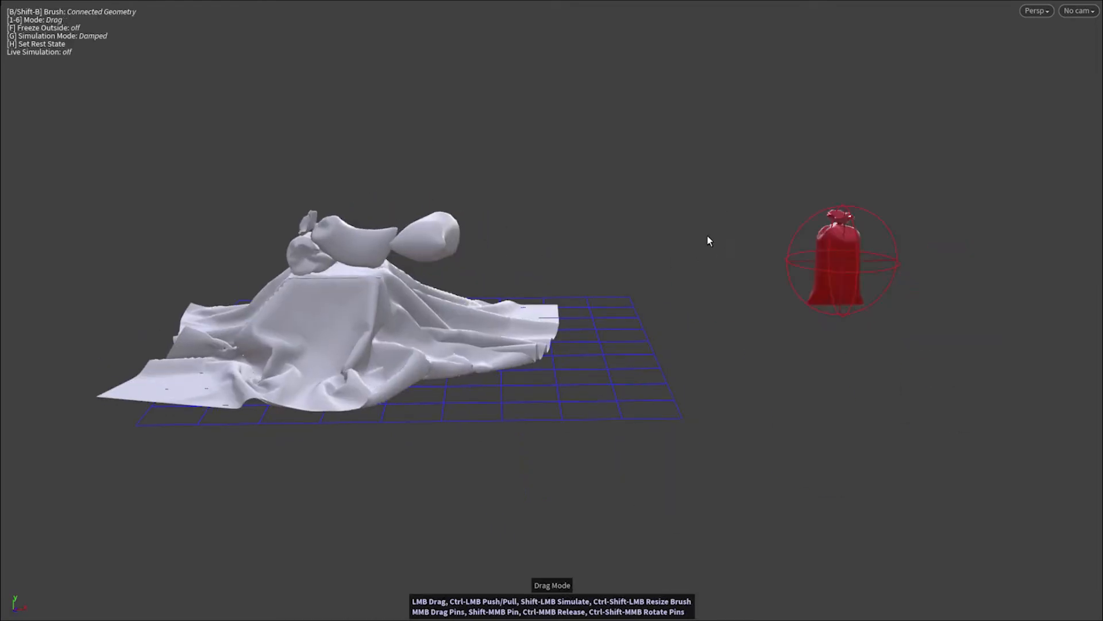
pyautogui.moveTo(480, 278)
pyautogui.keyDown('alt'); pyautogui.mouseDown()
pyautogui.moveTo(591, 284)
pyautogui.moveTo(787, 250)
pyautogui.mouseUp(); pyautogui.keyUp('alt')
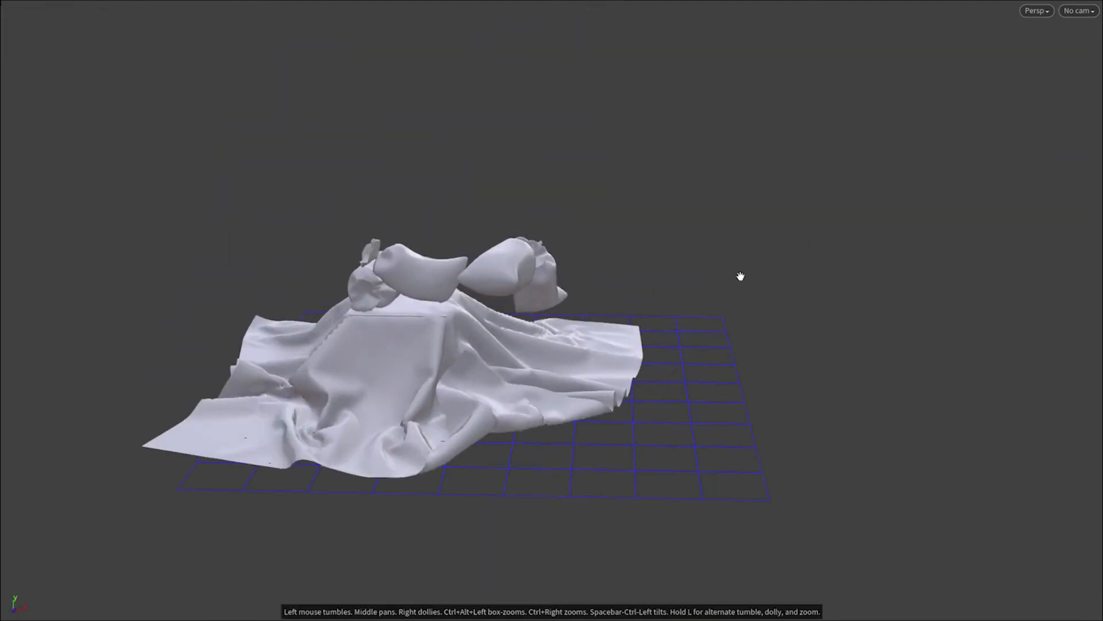
pyautogui.keyDown('alt'); pyautogui.moveTo(629, 349); pyautogui.dragTo(724, 289); pyautogui.keyUp('alt')
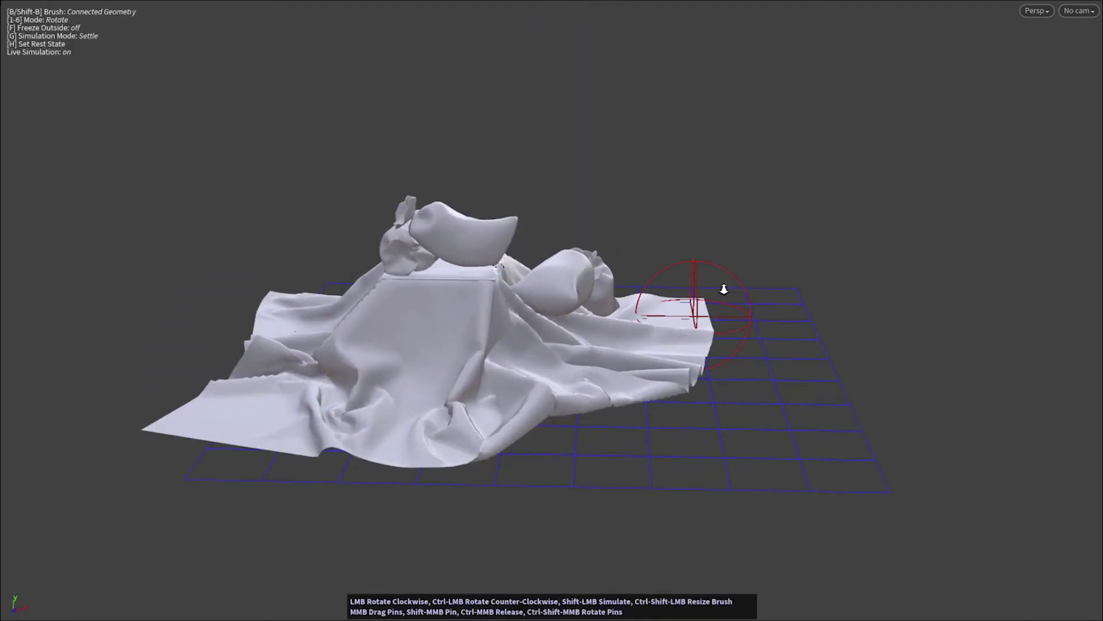
pyautogui.moveTo(590, 278)
pyautogui.keyDown('alt'); pyautogui.mouseDown()
pyautogui.moveTo(640, 284)
pyautogui.moveTo(799, 260)
pyautogui.mouseUp(); pyautogui.keyUp('alt')
pyautogui.moveTo(465, 322)
pyautogui.keyDown('alt'); pyautogui.mouseDown()
pyautogui.moveTo(575, 300)
pyautogui.moveTo(486, 344)
pyautogui.mouseUp(); pyautogui.keyUp('alt')
pyautogui.keyDown('alt'); pyautogui.moveTo(485, 344); pyautogui.dragTo(667, 366, button='right'); pyautogui.keyUp('alt')
pyautogui.keyDown('alt'); pyautogui.moveTo(666, 366); pyautogui.dragTo(629, 338, button='middle'); pyautogui.keyUp('alt')
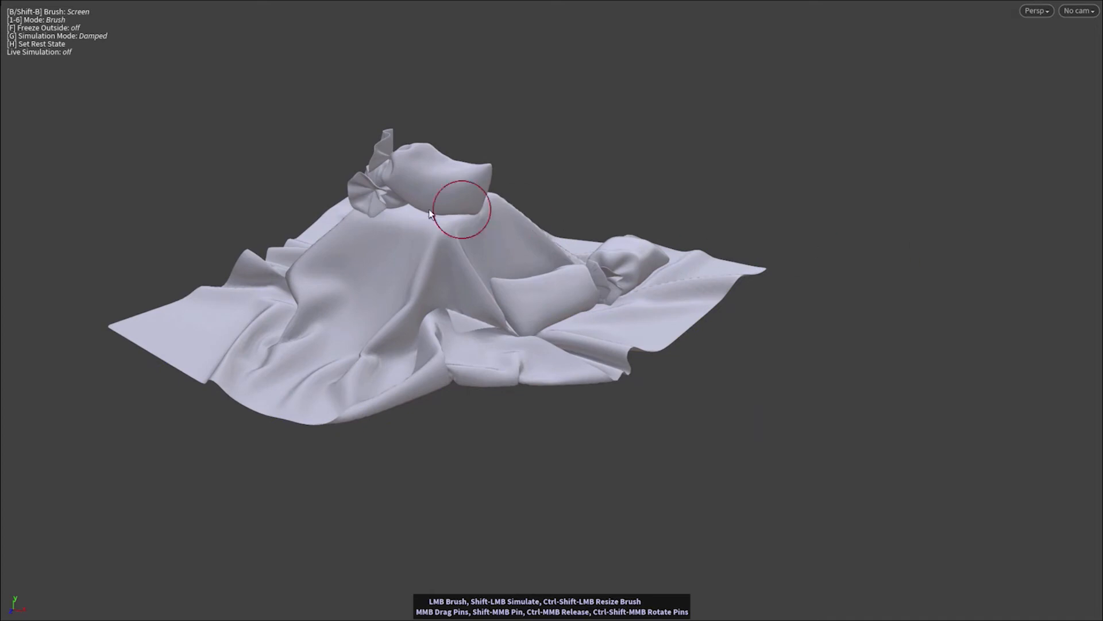
# Brush wrinkles into the sack on top of the crate and set the result as its rest state.
pyautogui.keyDown('alt'); pyautogui.moveTo(430, 211); pyautogui.dragTo(682, 145, button='right'); pyautogui.keyUp('alt')
pyautogui.keyDown('alt'); pyautogui.moveTo(683, 145); pyautogui.dragTo(569, 379); pyautogui.keyUp('alt')
pyautogui.keyDown('alt'); pyautogui.moveTo(569, 379); pyautogui.dragTo(650, 322, button='right'); pyautogui.keyUp('alt')
pyautogui.keyDown('alt'); pyautogui.moveTo(649, 322); pyautogui.dragTo(592, 214); pyautogui.keyUp('alt')
pyautogui.scroll(6, 470, 188)
pyautogui.moveTo(415, 139); pyautogui.dragTo(445, 167)
pyautogui.moveTo(436, 260)
pyautogui.mouseDown()
pyautogui.moveTo(371, 223)
pyautogui.moveTo(531, 287)
pyautogui.moveTo(724, 313)
pyautogui.moveTo(661, 365)
pyautogui.moveTo(557, 362)
pyautogui.mouseUp()
pyautogui.press('h')
pyautogui.moveTo(691, 335); pyautogui.dragTo(615, 347)
pyautogui.moveTo(743, 404)
pyautogui.mouseDown()
pyautogui.moveTo(758, 406)
pyautogui.moveTo(692, 337)
pyautogui.moveTo(832, 353)
pyautogui.moveTo(839, 379)
pyautogui.moveTo(807, 361)
pyautogui.moveTo(980, 438)
pyautogui.moveTo(697, 320)
pyautogui.moveTo(992, 353)
pyautogui.moveTo(690, 320)
pyautogui.moveTo(699, 293)
pyautogui.mouseUp()
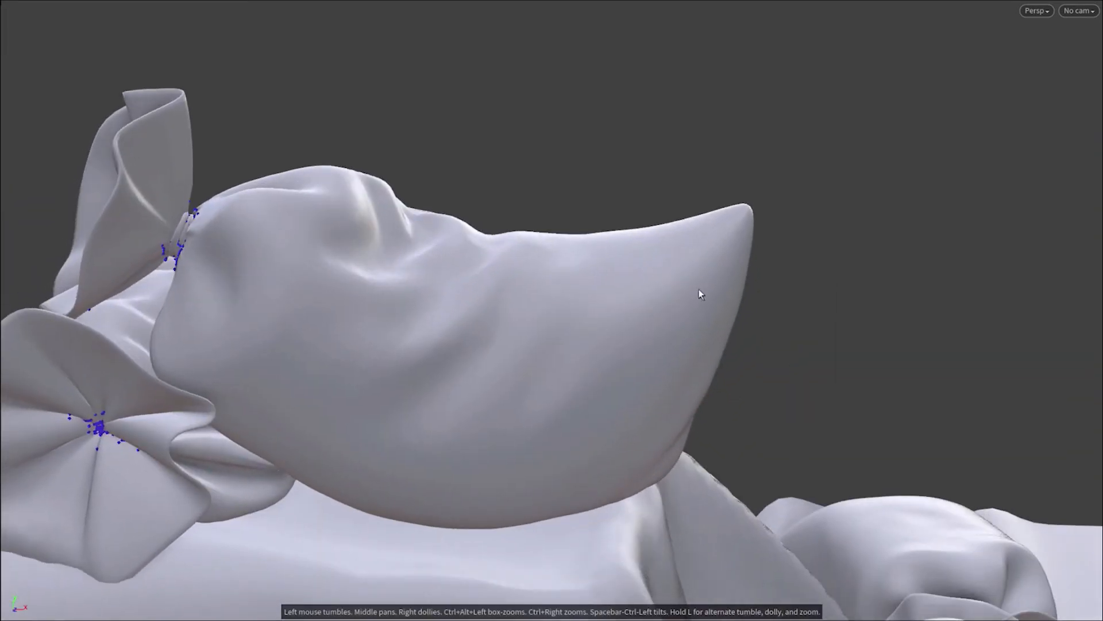
# Drag the pointed corner of the upper sack inward and reshape the sack lying beside the crate.
pyautogui.press('2')
pyautogui.moveTo(729, 240)
pyautogui.mouseDown()
pyautogui.moveTo(653, 228)
pyautogui.moveTo(674, 226)
pyautogui.moveTo(688, 243)
pyautogui.moveTo(577, 410)
pyautogui.moveTo(518, 335)
pyautogui.mouseUp()
pyautogui.keyDown('alt'); pyautogui.moveTo(517, 335); pyautogui.dragTo(420, 291, button='right'); pyautogui.keyUp('alt')
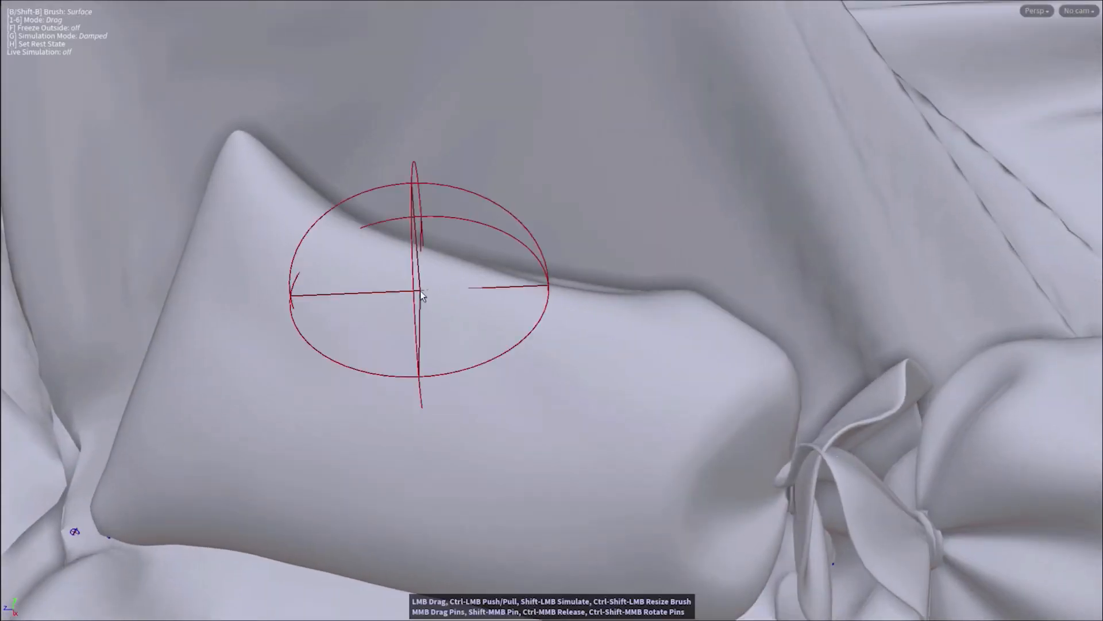
pyautogui.moveTo(365, 260)
pyautogui.mouseDown()
pyautogui.moveTo(387, 285)
pyautogui.moveTo(295, 224)
pyautogui.moveTo(798, 332)
pyautogui.moveTo(566, 238)
pyautogui.moveTo(597, 279)
pyautogui.moveTo(748, 281)
pyautogui.moveTo(623, 239)
pyautogui.moveTo(571, 510)
pyautogui.moveTo(483, 339)
pyautogui.moveTo(877, 346)
pyautogui.moveTo(845, 257)
pyautogui.moveTo(771, 256)
pyautogui.mouseUp()
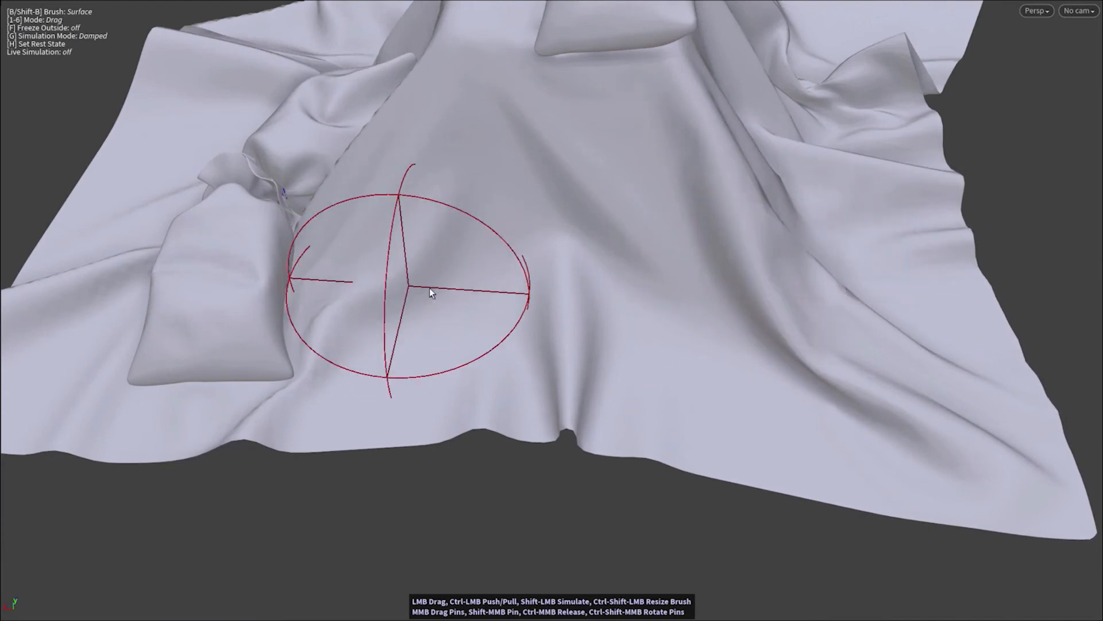
# Reshape the folds of the cloth around the crate and adjust its corner with the Surface brush in Drag mode.
pyautogui.moveTo(412, 288); pyautogui.dragTo(380, 315)
pyautogui.moveTo(336, 348)
pyautogui.keyDown('alt'); pyautogui.mouseDown()
pyautogui.moveTo(438, 376)
pyautogui.moveTo(492, 472)
pyautogui.moveTo(305, 283)
pyautogui.mouseUp(); pyautogui.keyUp('alt')
pyautogui.keyDown('alt'); pyautogui.moveTo(305, 281); pyautogui.dragTo(224, 424, button='middle'); pyautogui.keyUp('alt')
pyautogui.moveTo(281, 146); pyautogui.dragTo(281, 139)
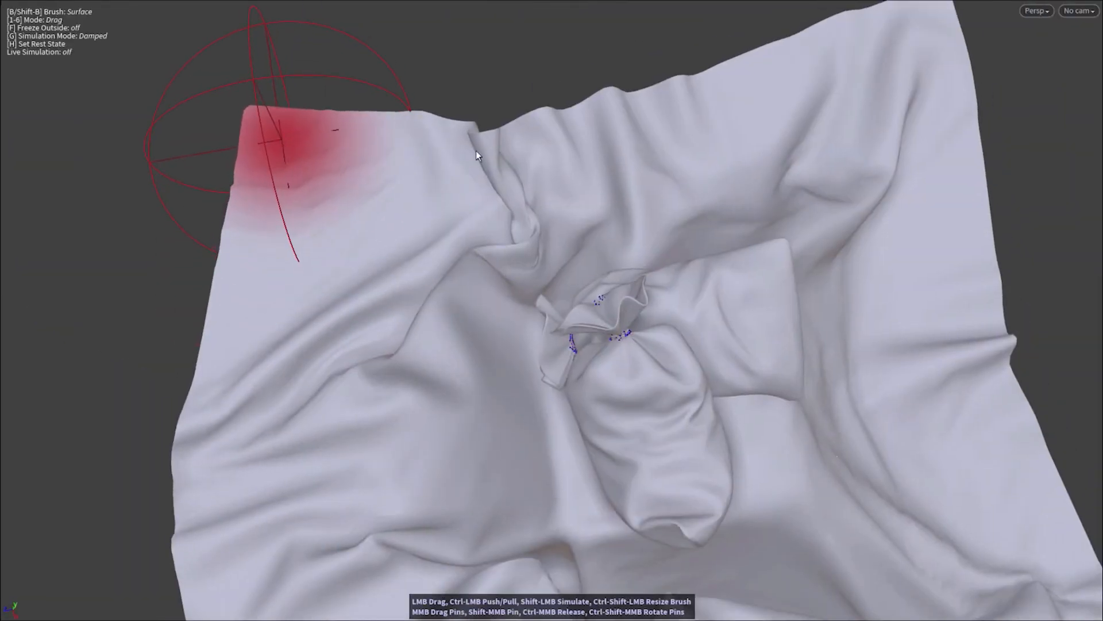
pyautogui.keyDown('alt'); pyautogui.moveTo(836, 297); pyautogui.dragTo(589, 260); pyautogui.keyUp('alt')
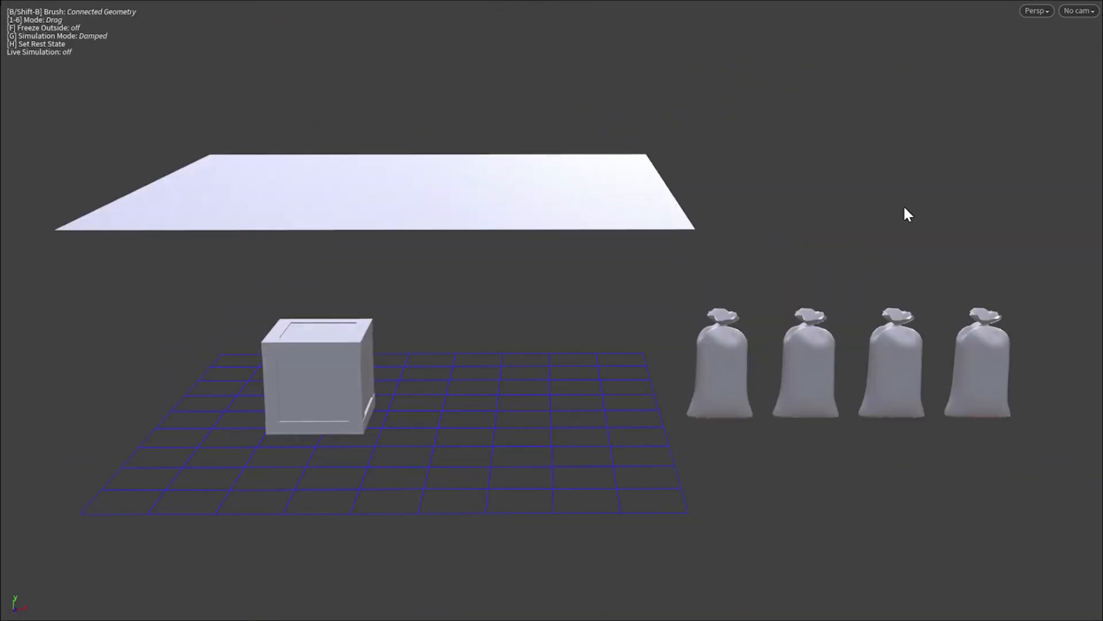
# Lower the flat cloth onto the crate and toggle the simulation to Settle.
pyautogui.moveTo(481, 172)
pyautogui.mouseDown()
pyautogui.moveTo(423, 249)
pyautogui.moveTo(425, 353)
pyautogui.moveTo(423, 340)
pyautogui.mouseUp()
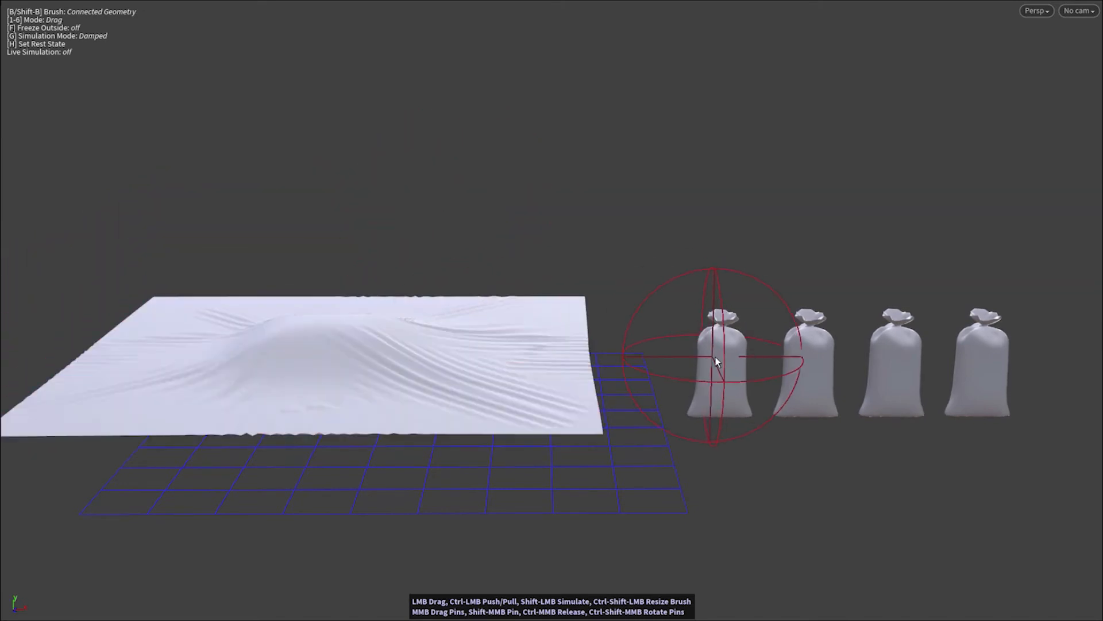
pyautogui.press('g')
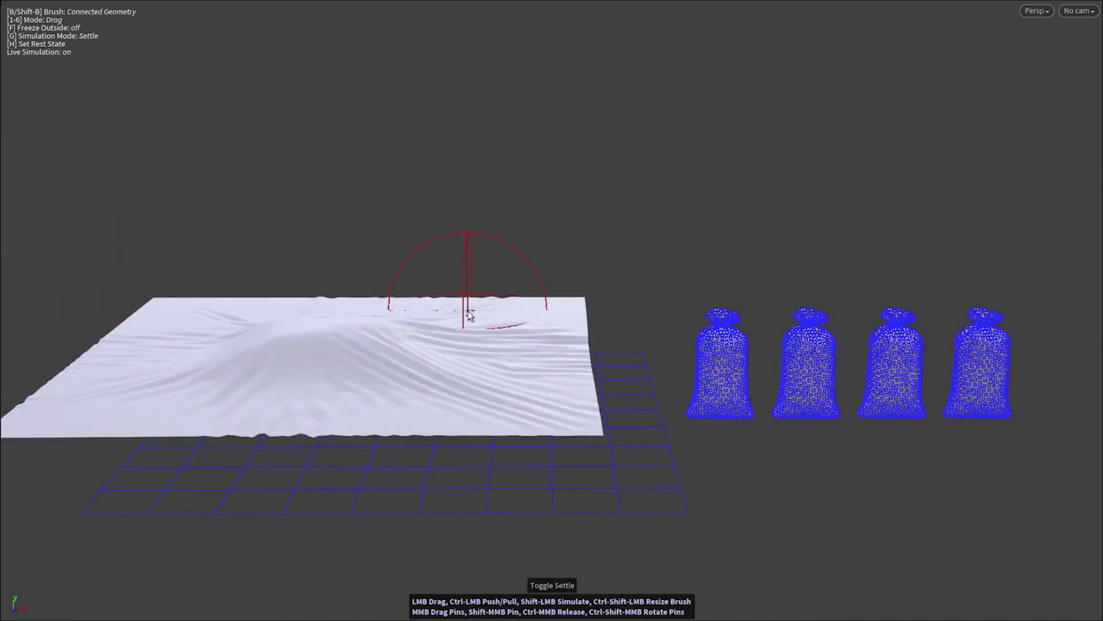
pyautogui.moveTo(466, 429)
pyautogui.keyDown('alt'); pyautogui.mouseDown()
pyautogui.moveTo(525, 342)
pyautogui.moveTo(769, 251)
pyautogui.moveTo(485, 310)
pyautogui.moveTo(415, 339)
pyautogui.moveTo(428, 342)
pyautogui.mouseUp(); pyautogui.keyUp('alt')
# Set the brush shape to Volume and drag two corners of the draped cloth inward around the crate.
pyautogui.rightClick(468, 310)
pyautogui.click(492, 347)
pyautogui.moveTo(677, 314)
pyautogui.mouseDown()
pyautogui.moveTo(507, 205)
pyautogui.moveTo(402, 184)
pyautogui.moveTo(453, 311)
pyautogui.moveTo(98, 306)
pyautogui.mouseUp()
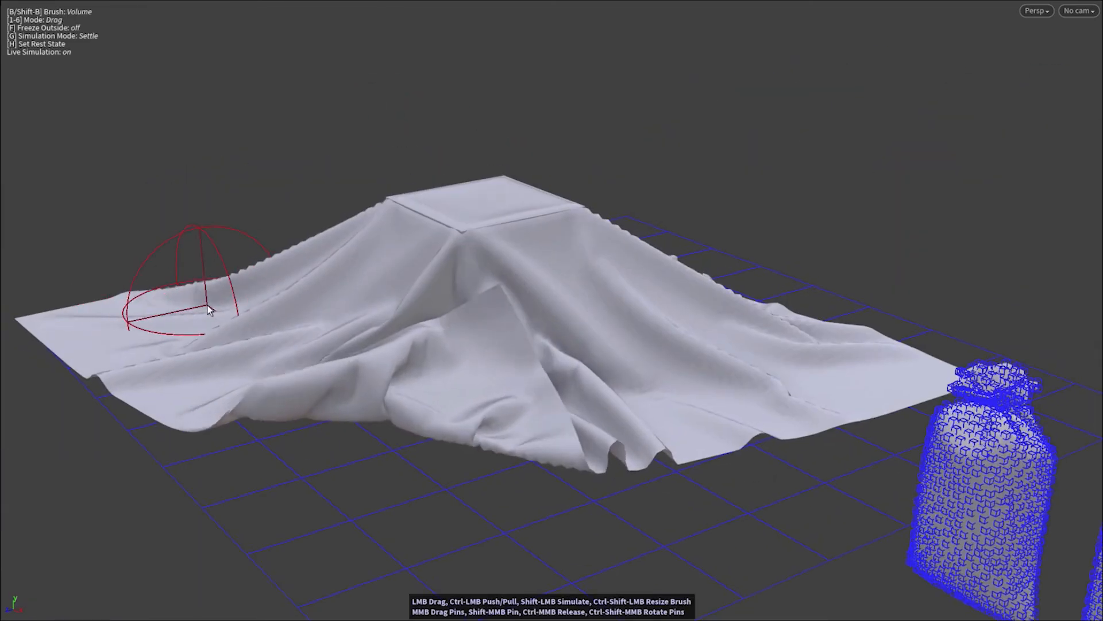
pyautogui.moveTo(208, 309); pyautogui.dragTo(457, 305)
# Set the brush shape to Connected Geometry and carry the first sack over to the top of the draped crate.
pyautogui.keyDown('alt'); pyautogui.moveTo(457, 304); pyautogui.dragTo(414, 404, button='middle'); pyautogui.keyUp('alt')
pyautogui.keyDown('alt'); pyautogui.moveTo(413, 405); pyautogui.dragTo(573, 371); pyautogui.keyUp('alt')
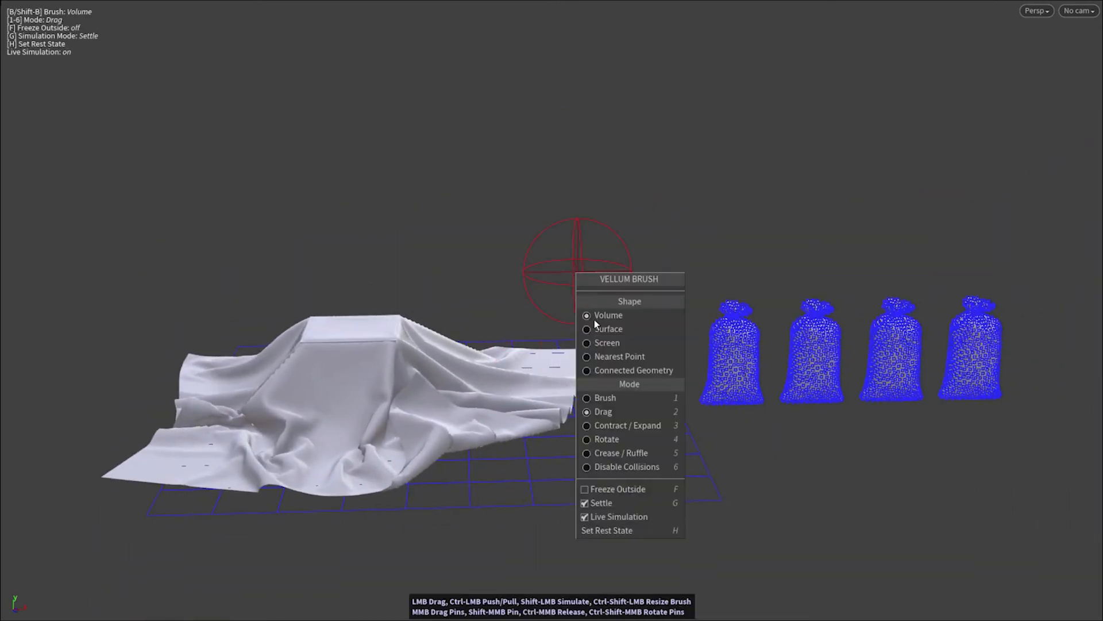
pyautogui.keyDown('alt'); pyautogui.moveTo(737, 348); pyautogui.dragTo(736, 293); pyautogui.keyUp('alt')
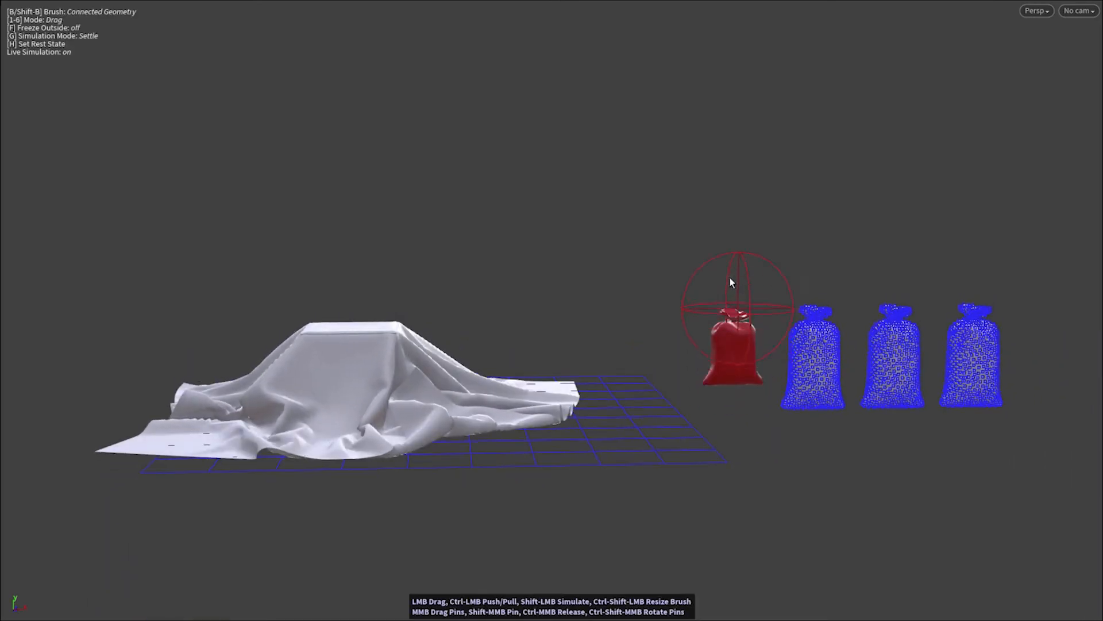
pyautogui.moveTo(302, 224); pyautogui.dragTo(316, 228)
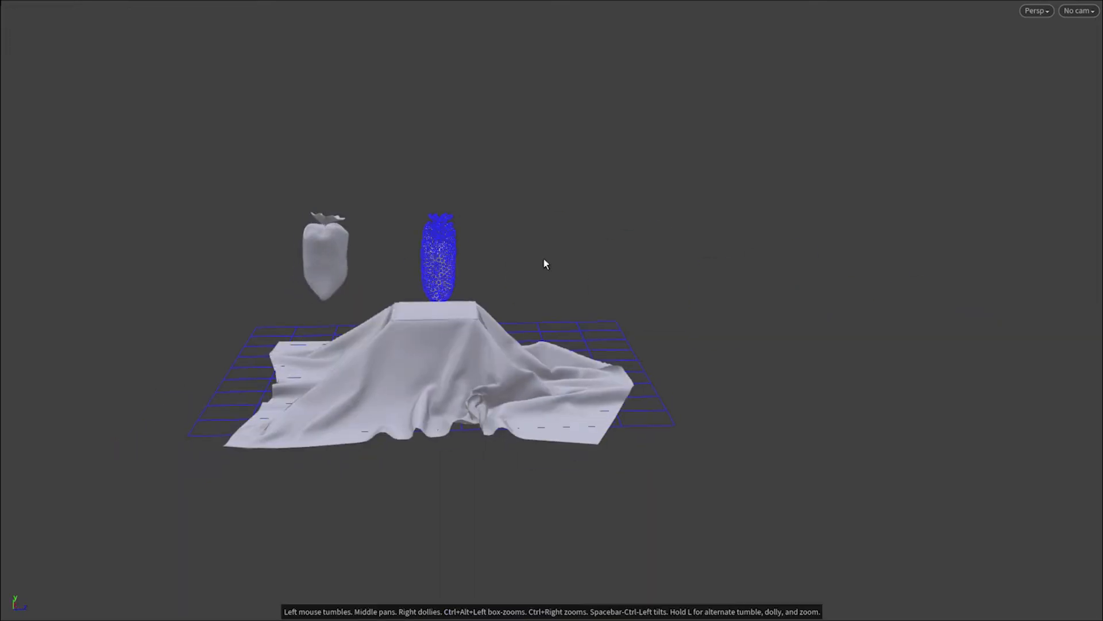
pyautogui.moveTo(322, 247); pyautogui.dragTo(431, 255)
pyautogui.click(431, 251)
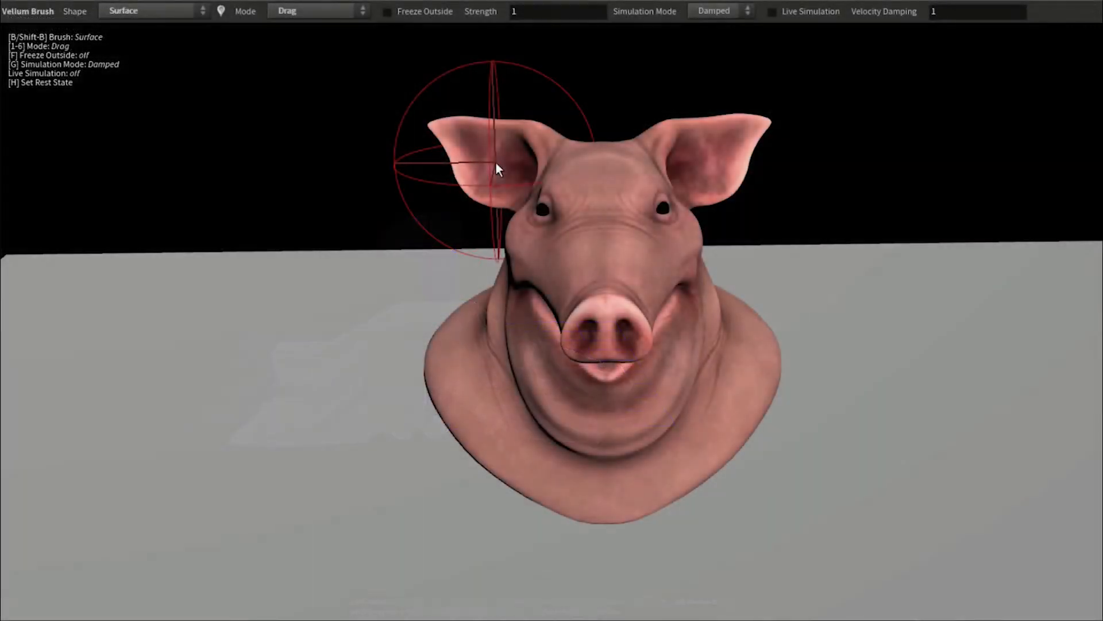
# Pull both of the pig head's ears upward and lift its snout with the Surface brush and Freeze Outside off.
pyautogui.moveTo(498, 166); pyautogui.dragTo(556, 28)
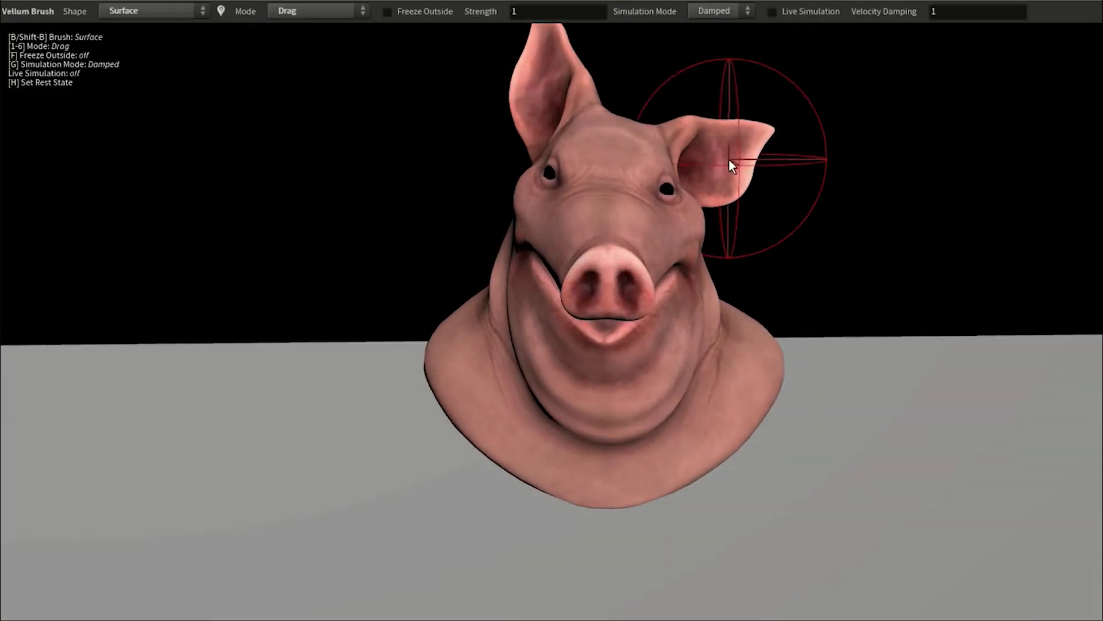
pyautogui.moveTo(729, 158); pyautogui.dragTo(719, 67)
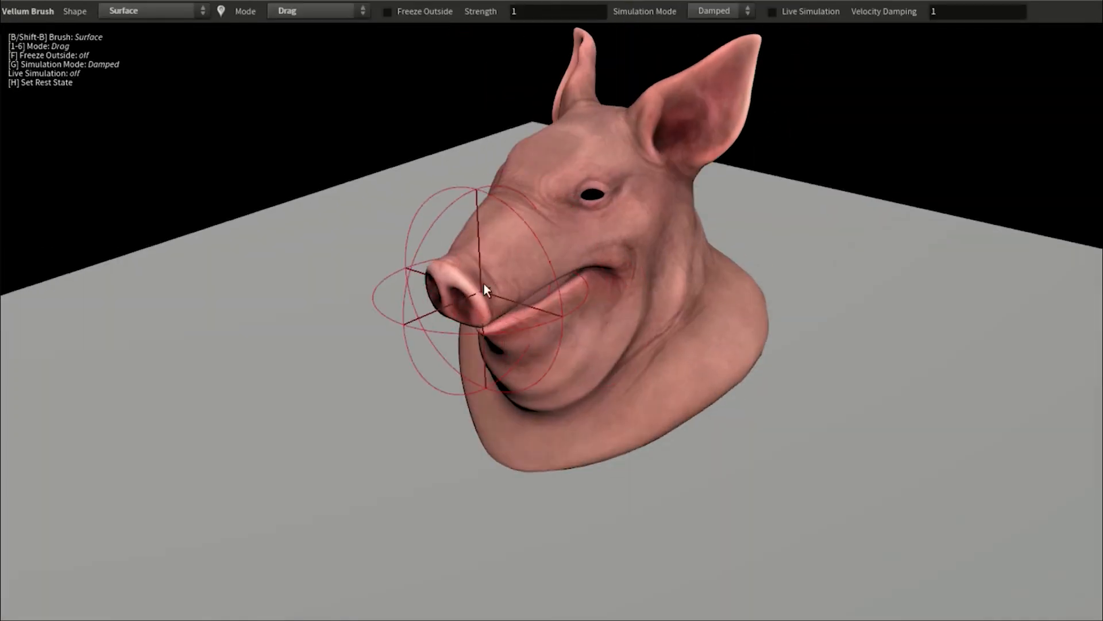
pyautogui.moveTo(484, 282); pyautogui.dragTo(543, 105)
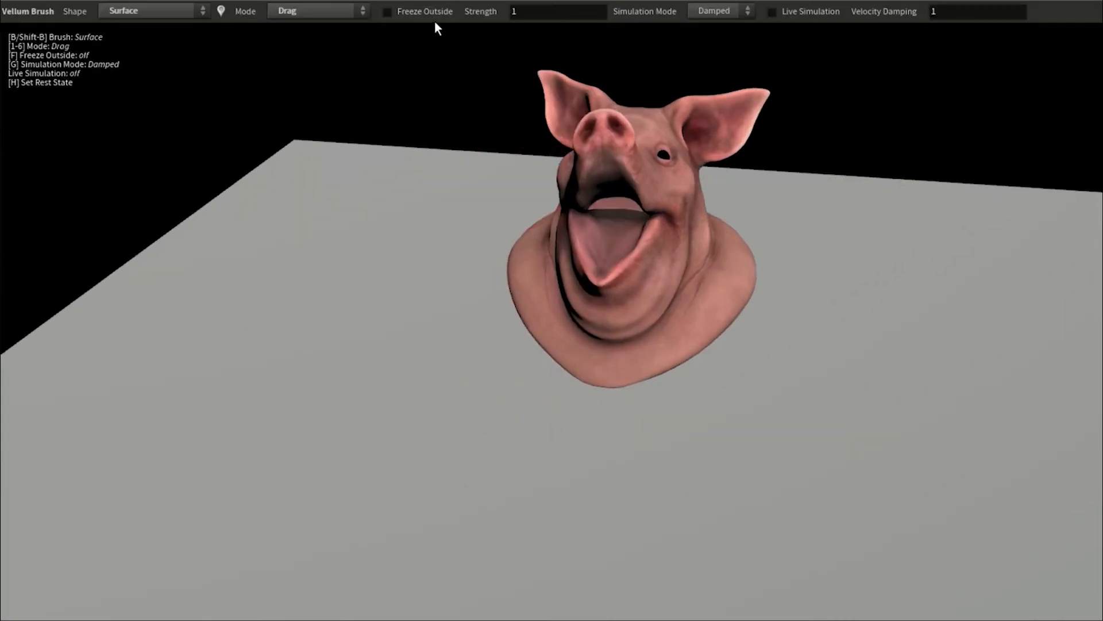
# Enable Freeze Outside, pull both of the pig's ears upward and stretch its snout up and back.
pyautogui.click(428, 12)
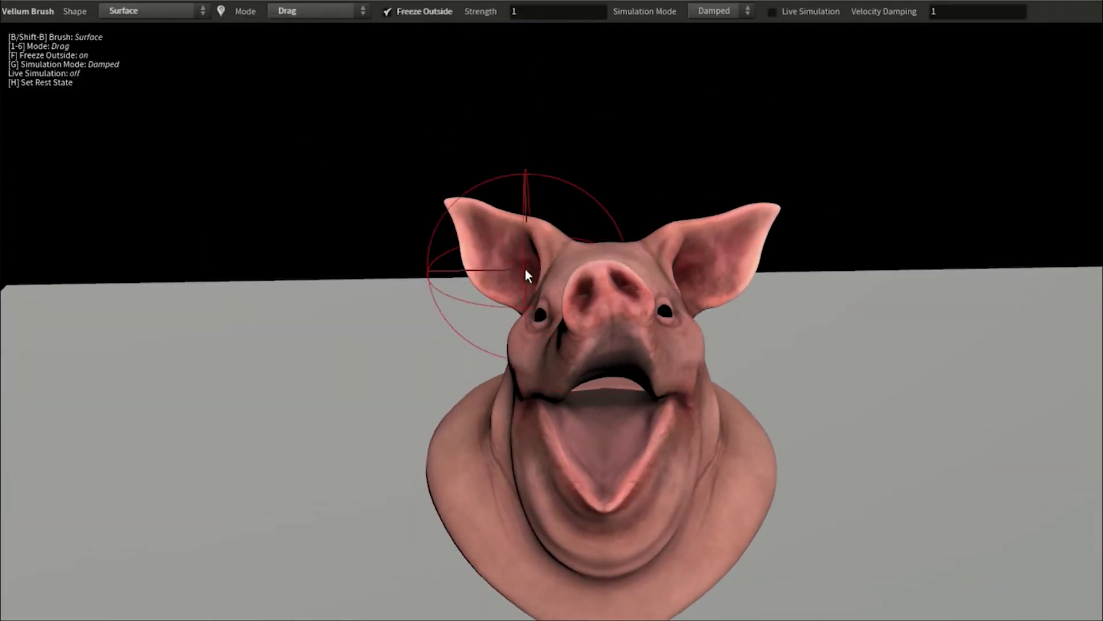
pyautogui.moveTo(502, 259)
pyautogui.mouseDown()
pyautogui.moveTo(569, 118)
pyautogui.moveTo(571, 74)
pyautogui.mouseUp()
pyautogui.moveTo(739, 258)
pyautogui.mouseDown()
pyautogui.moveTo(692, 131)
pyautogui.moveTo(655, 76)
pyautogui.mouseUp()
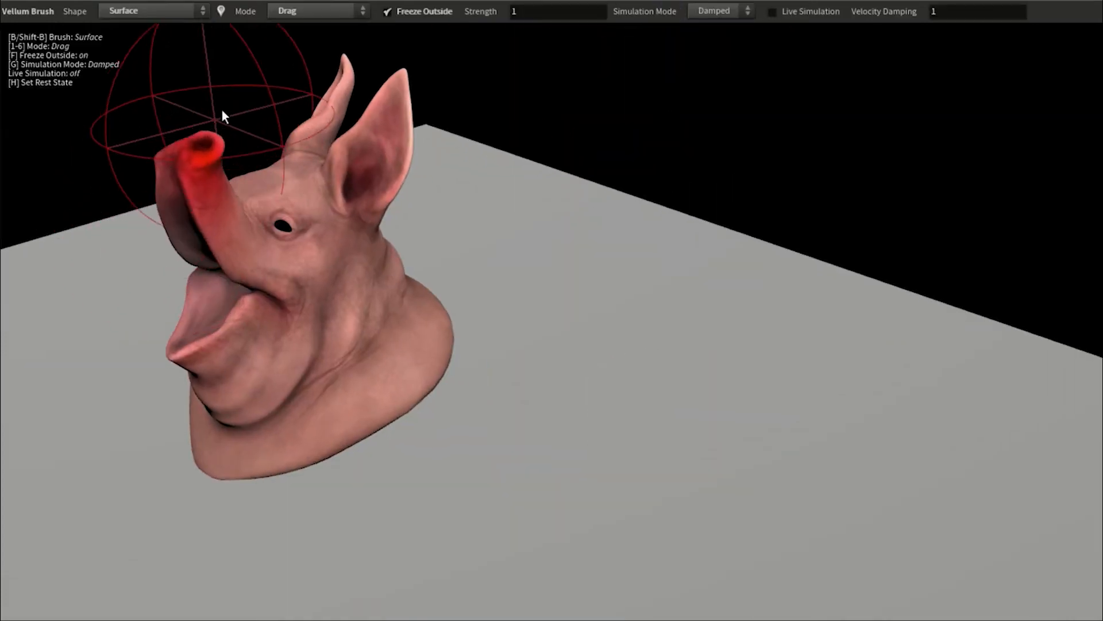
pyautogui.moveTo(222, 110); pyautogui.dragTo(228, 111)
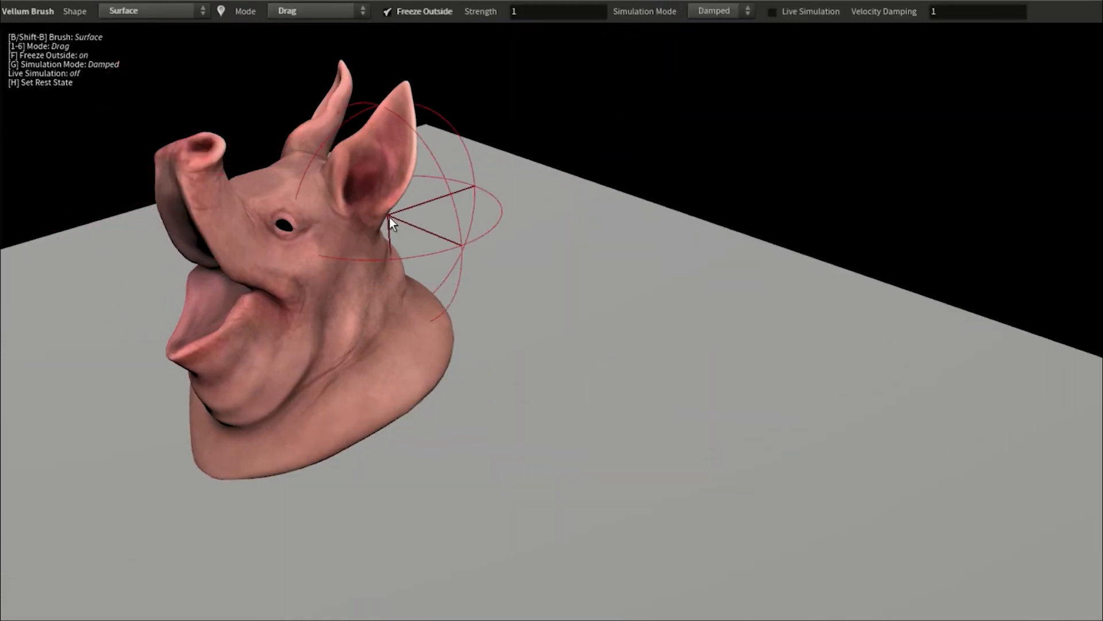
# Set the stretched pig head's current shape as its rest state.
pyautogui.press('h')
pyautogui.moveTo(357, 209); pyautogui.dragTo(620, 287)
pyautogui.press('g')
pyautogui.moveTo(546, 288); pyautogui.dragTo(541, 350)
pyautogui.moveTo(542, 349); pyautogui.dragTo(638, 301, button='middle')
pyautogui.moveTo(637, 300); pyautogui.dragTo(742, 365, button='right')
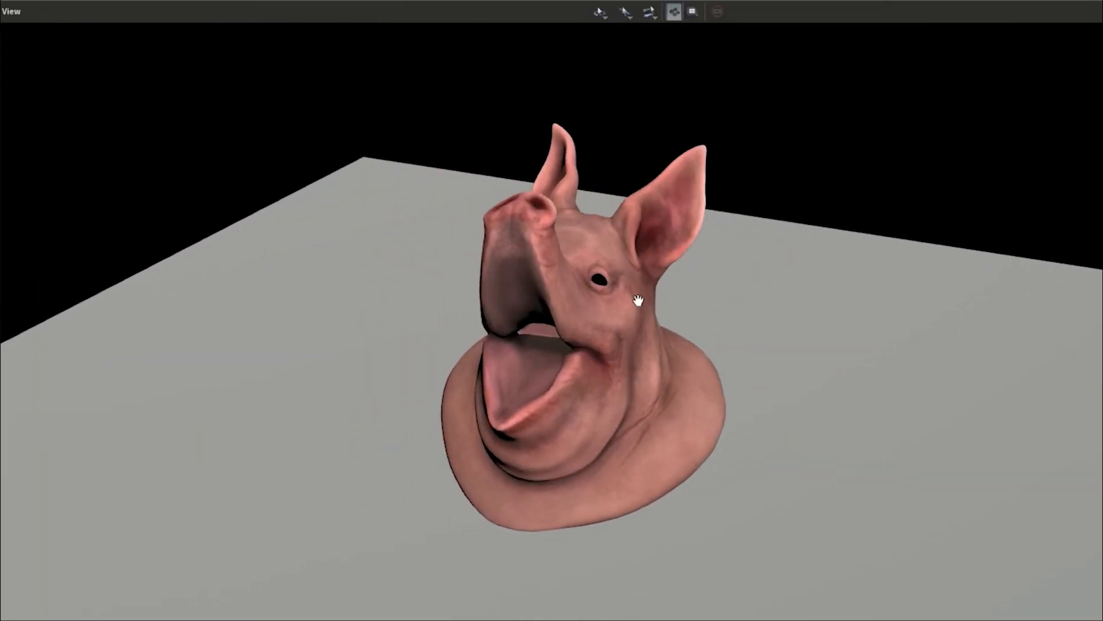
pyautogui.moveTo(711, 387)
pyautogui.mouseDown()
pyautogui.moveTo(547, 412)
pyautogui.moveTo(722, 327)
pyautogui.moveTo(798, 249)
pyautogui.moveTo(790, 343)
pyautogui.moveTo(760, 268)
pyautogui.mouseUp()
pyautogui.press('f')
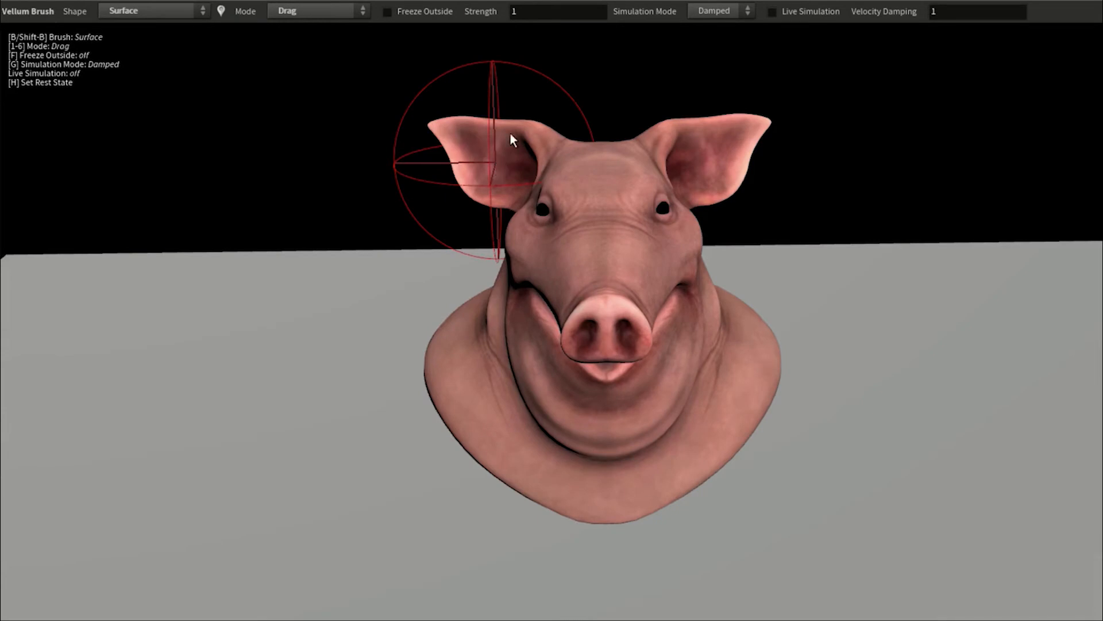
# Pull both of the pig's ears upward and drag the snout up and down with Freeze Outside off.
pyautogui.moveTo(513, 140); pyautogui.dragTo(558, 47)
pyautogui.moveTo(733, 168); pyautogui.dragTo(729, 115)
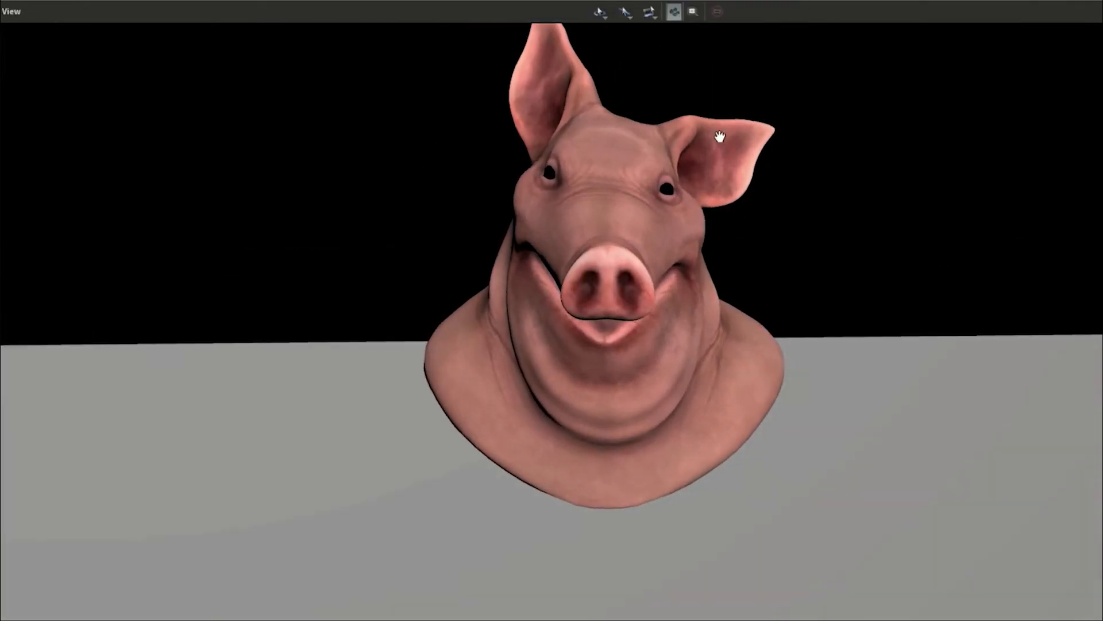
pyautogui.moveTo(715, 148)
pyautogui.mouseDown()
pyautogui.moveTo(732, 116)
pyautogui.moveTo(721, 81)
pyautogui.mouseUp()
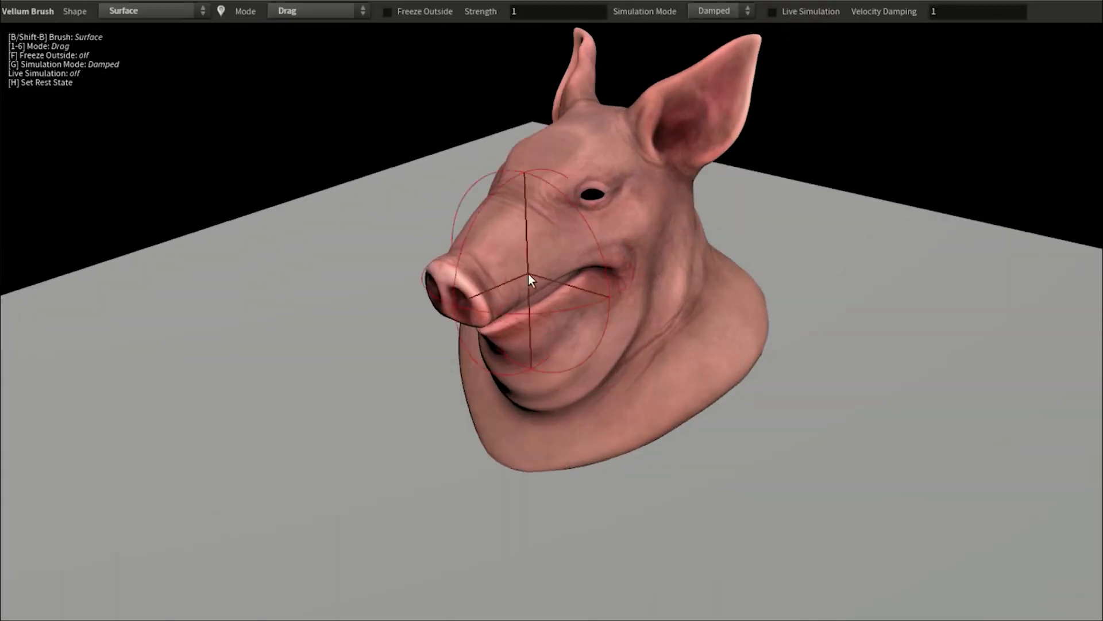
pyautogui.moveTo(529, 273)
pyautogui.mouseDown()
pyautogui.moveTo(498, 205)
pyautogui.moveTo(533, 137)
pyautogui.moveTo(539, 92)
pyautogui.mouseUp()
pyautogui.moveTo(505, 258); pyautogui.dragTo(485, 347)
# Enable Freeze Outside, pull the pig's ears upward and bend its snout up and back toward the forehead.
pyautogui.click(427, 11)
pyautogui.moveTo(425, 190); pyautogui.dragTo(582, 288)
pyautogui.moveTo(483, 260)
pyautogui.mouseDown()
pyautogui.moveTo(522, 201)
pyautogui.moveTo(569, 87)
pyautogui.moveTo(655, 152)
pyautogui.mouseUp()
pyautogui.moveTo(722, 245); pyautogui.dragTo(652, 60)
pyautogui.press('space')
pyautogui.moveTo(760, 361); pyautogui.dragTo(584, 364)
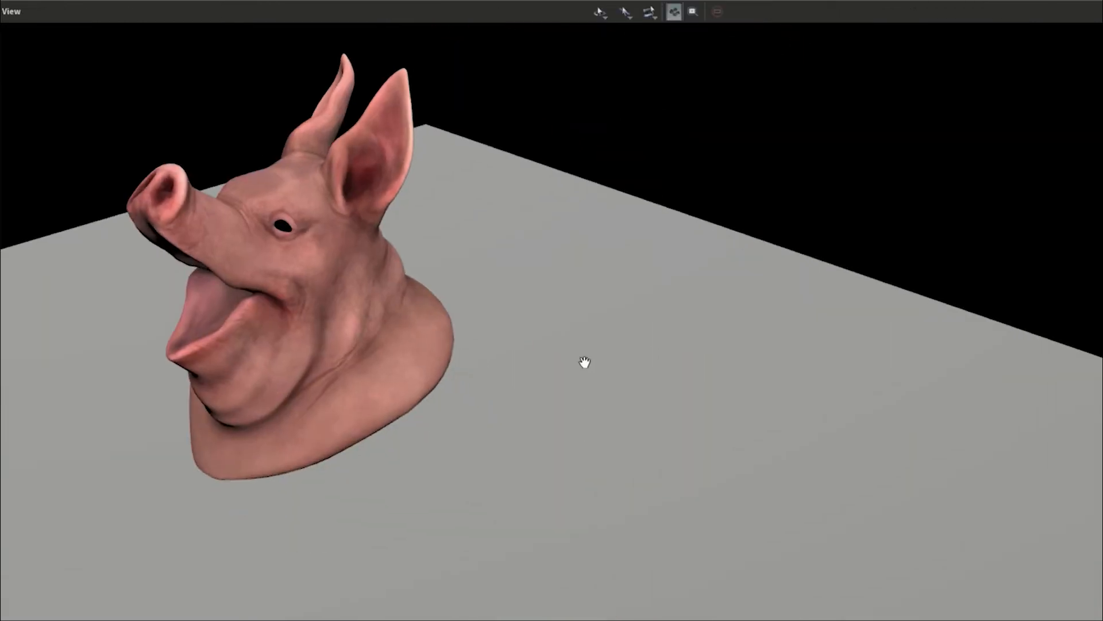
pyautogui.moveTo(170, 207)
pyautogui.mouseDown()
pyautogui.moveTo(206, 135)
pyautogui.moveTo(239, 145)
pyautogui.mouseUp()
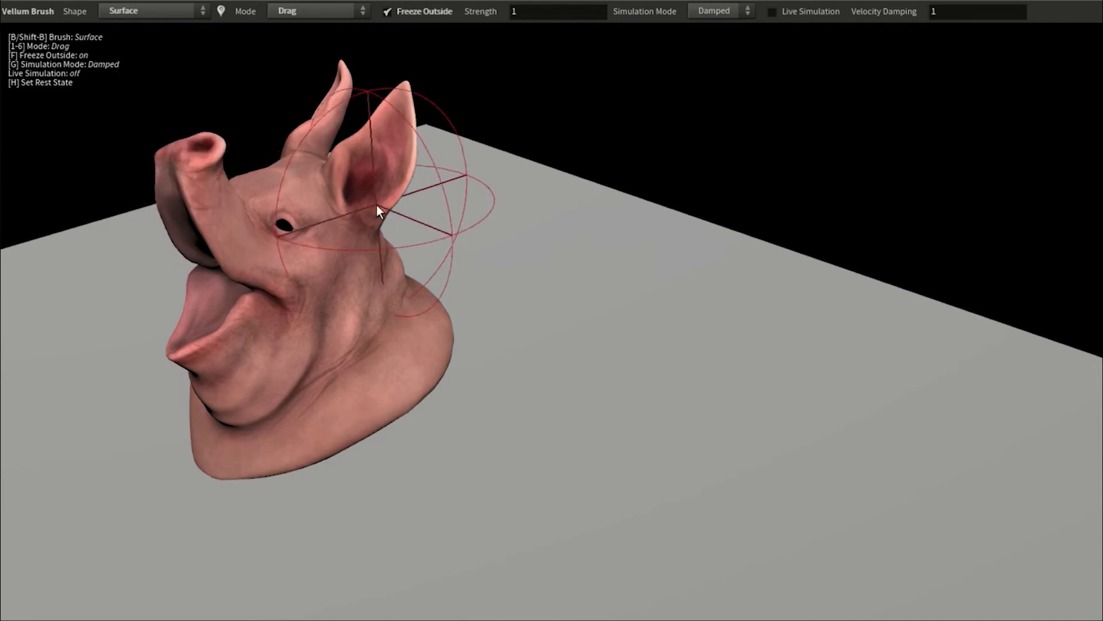
# Store the pig head's deformed ears and upturned snout as the new rest state of the Vellum Brush.
pyautogui.press('h')
pyautogui.press('space')
pyautogui.moveTo(339, 215)
pyautogui.mouseDown()
pyautogui.moveTo(540, 282)
pyautogui.moveTo(620, 283)
pyautogui.moveTo(524, 360)
pyautogui.moveTo(619, 310)
pyautogui.moveTo(635, 359)
pyautogui.moveTo(778, 350)
pyautogui.moveTo(714, 387)
pyautogui.moveTo(637, 407)
pyautogui.moveTo(515, 414)
pyautogui.mouseUp()
pyautogui.press('space')
pyautogui.press('space')
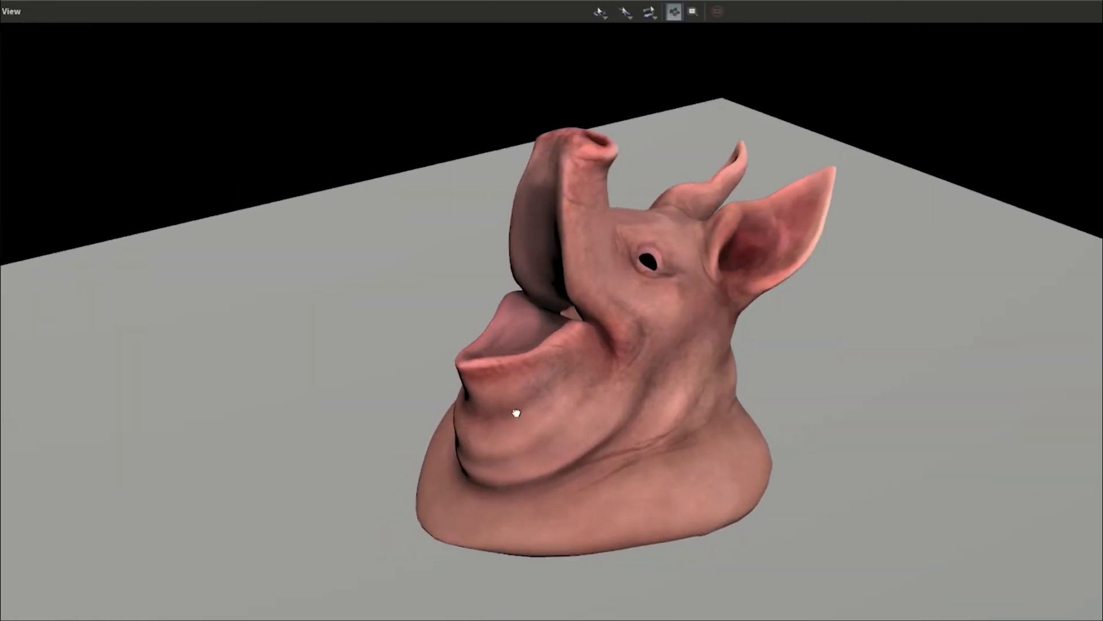
pyautogui.moveTo(808, 257)
pyautogui.mouseDown()
pyautogui.moveTo(805, 277)
pyautogui.moveTo(774, 266)
pyautogui.moveTo(794, 350)
pyautogui.mouseUp()
pyautogui.press('f')
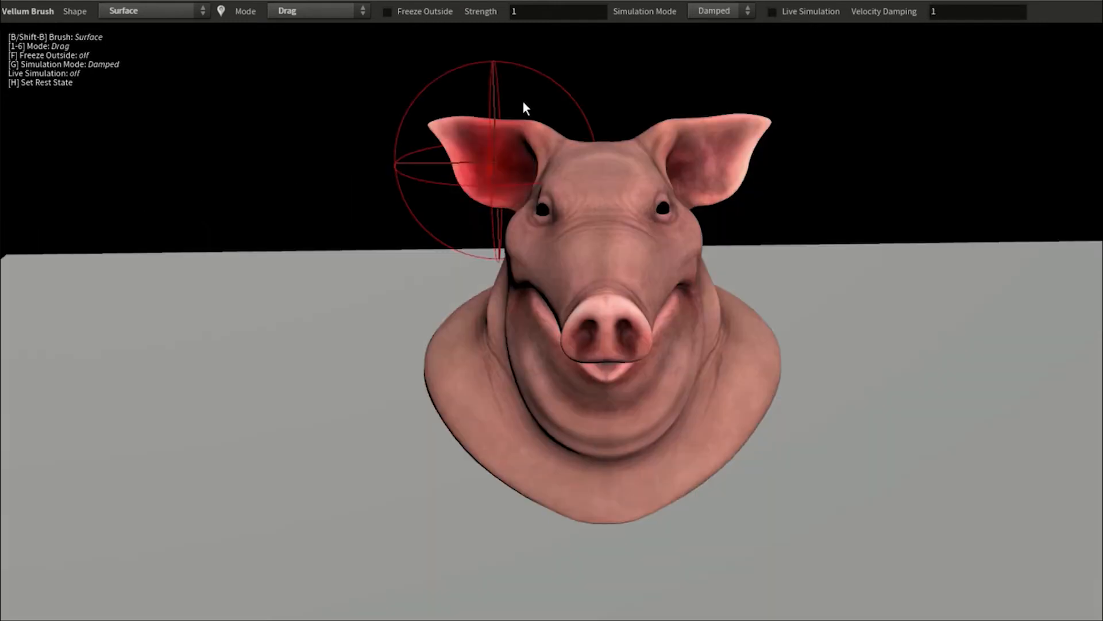
# Pull both of the pig's ears upward using the Surface brush in Drag mode with Freeze Outside off.
pyautogui.moveTo(522, 108); pyautogui.dragTo(554, 34)
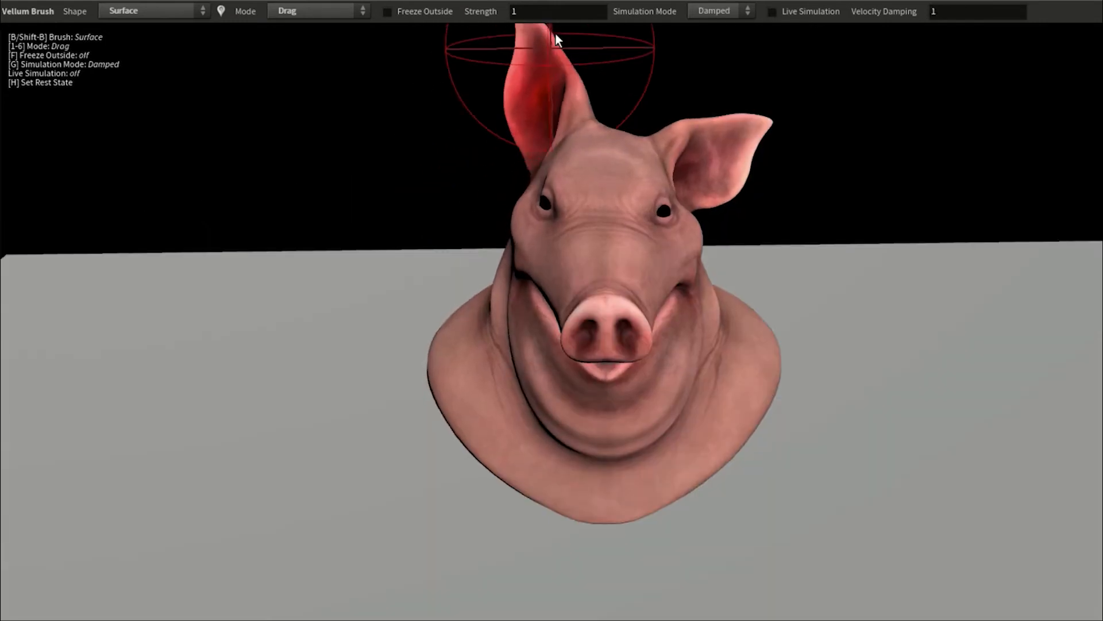
pyautogui.press('space')
pyautogui.moveTo(713, 173)
pyautogui.mouseDown()
pyautogui.moveTo(731, 149)
pyautogui.moveTo(720, 62)
pyautogui.mouseUp()
pyautogui.press('space')
pyautogui.moveTo(718, 104); pyautogui.dragTo(708, 258)
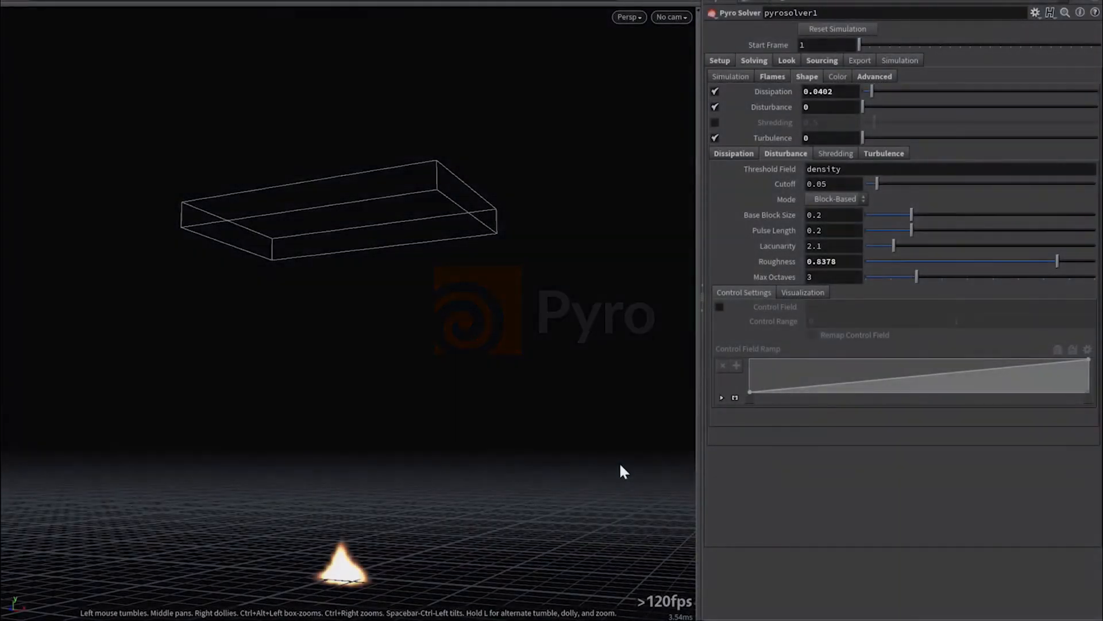
# Set the Pyro Solver's Turbulence to 1 and Disturbance to 6.81.
pyautogui.moveTo(469, 438); pyautogui.dragTo(429, 462)
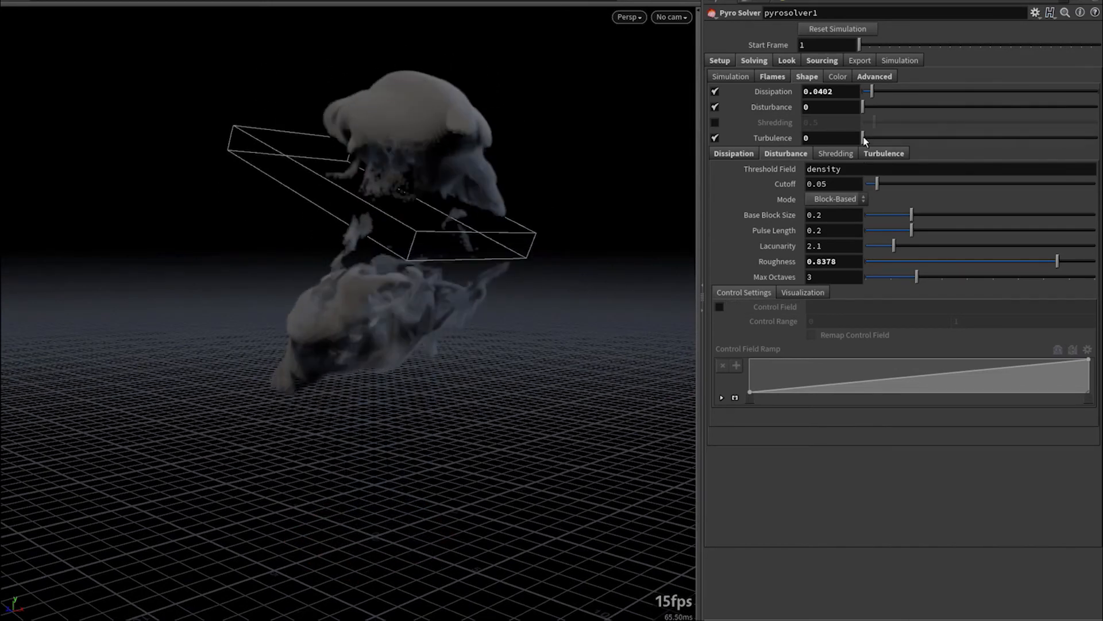
pyautogui.moveTo(864, 138); pyautogui.dragTo(975, 142)
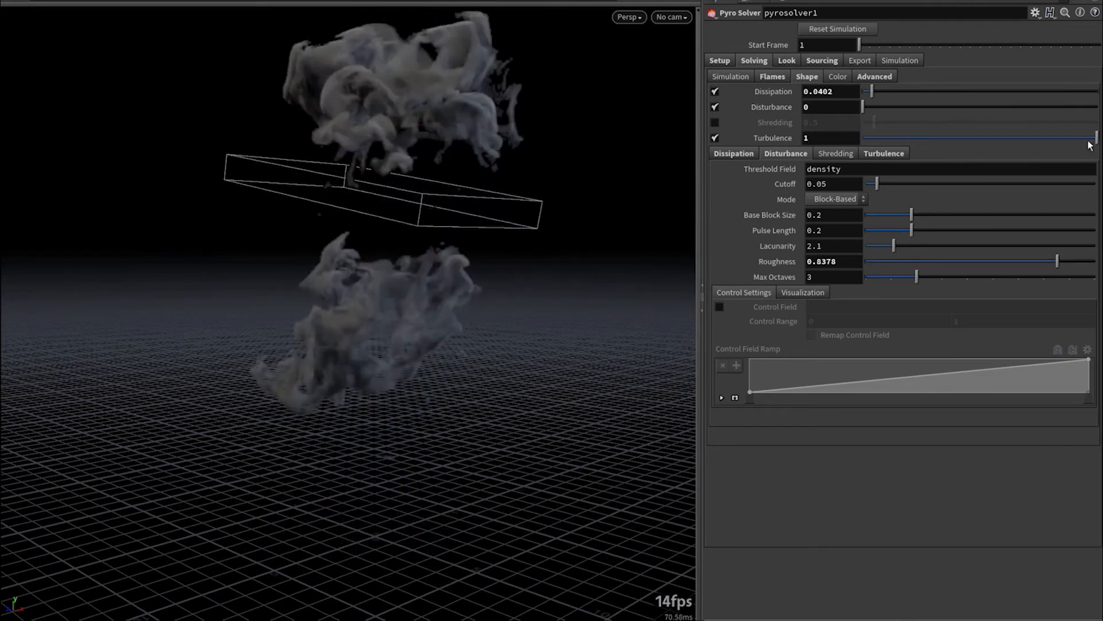
pyautogui.moveTo(865, 107); pyautogui.dragTo(916, 109)
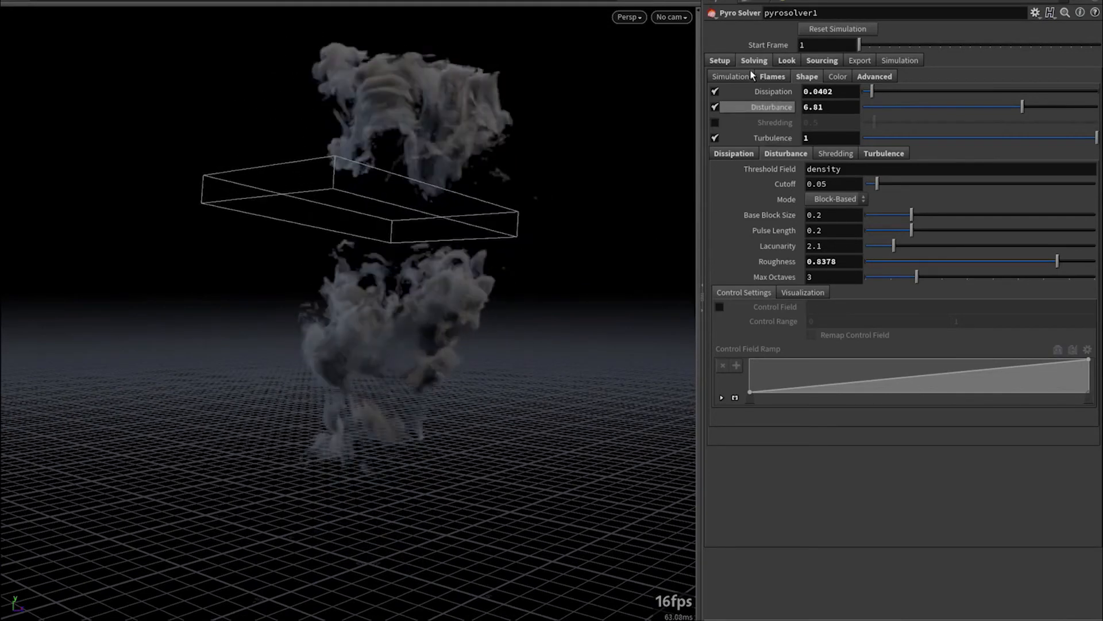
# Set the solver's Flame Lifespan to 5.37, smoke Emission Amount to 22 and Expansion Rate to 1.333.
pyautogui.click(773, 77)
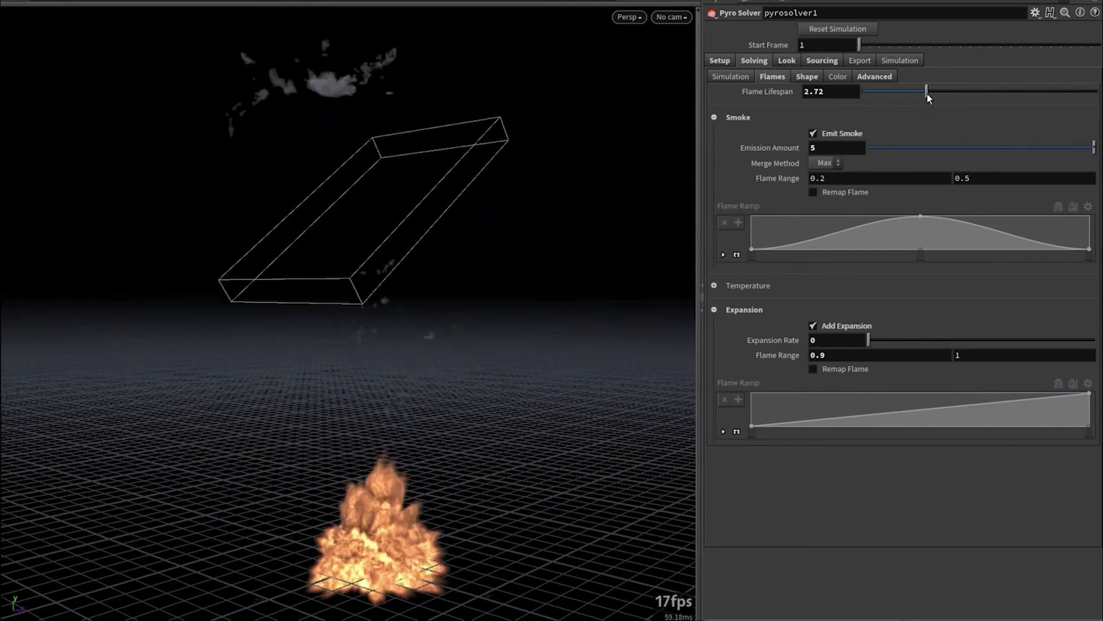
pyautogui.moveTo(964, 92); pyautogui.dragTo(989, 94)
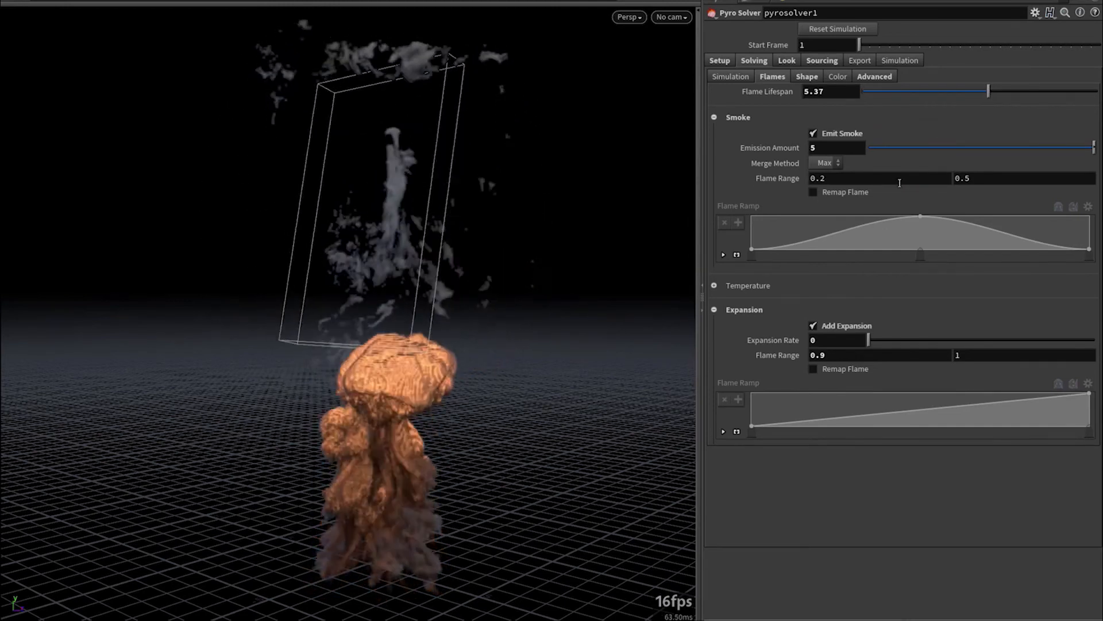
pyautogui.moveTo(873, 340); pyautogui.dragTo(937, 340)
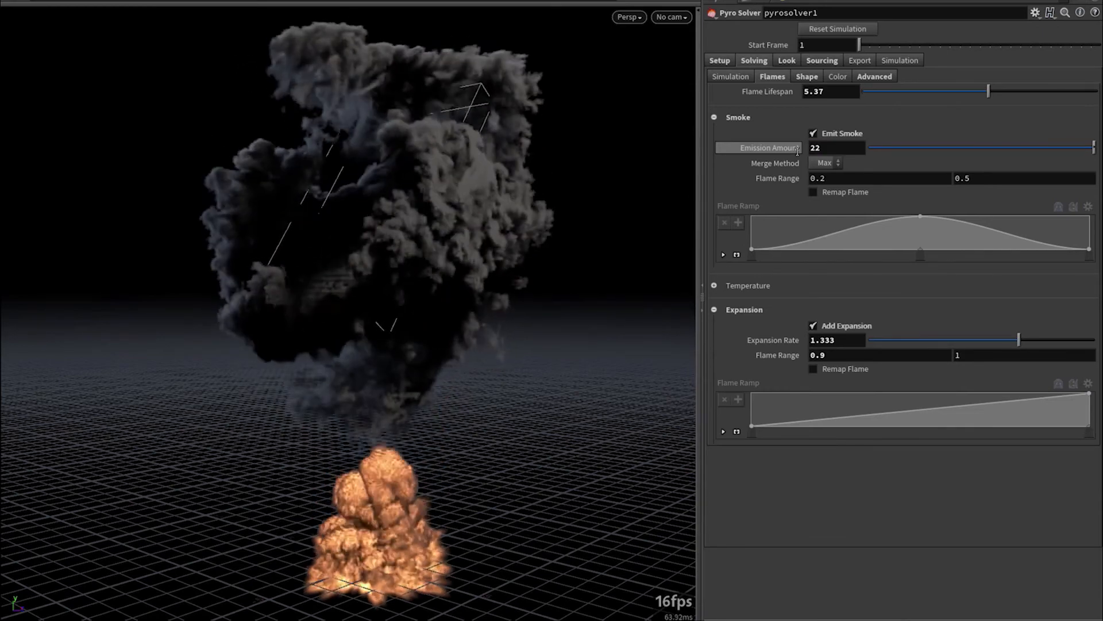
# Raise the Pyro Solver's Turbulence from zero to break up the smoke shape.
pyautogui.moveTo(485, 389); pyautogui.dragTo(634, 390)
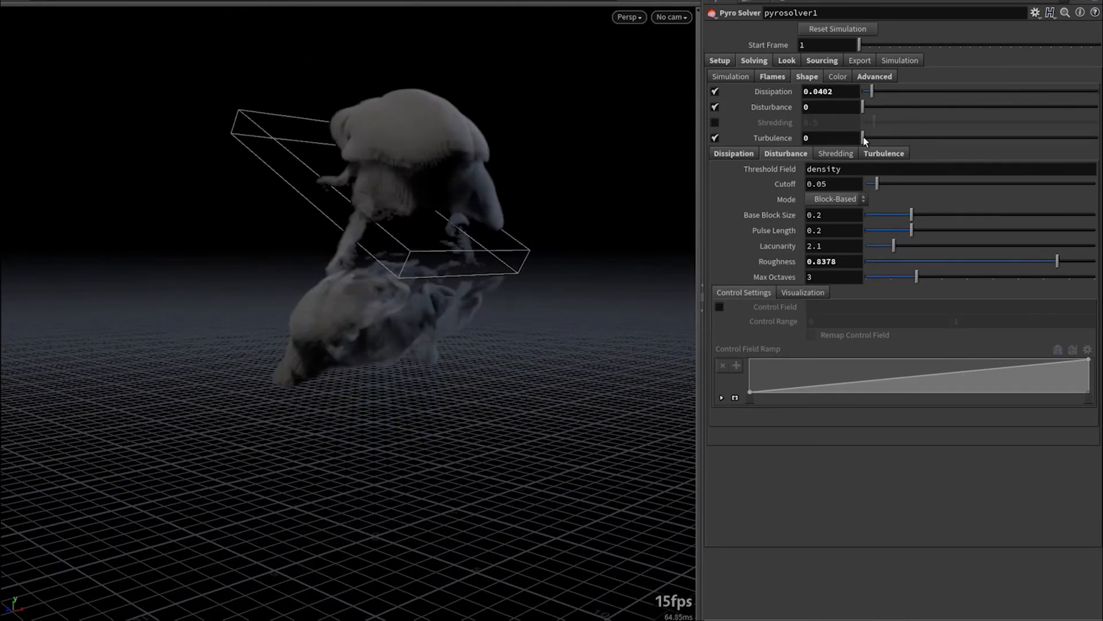
pyautogui.moveTo(864, 138); pyautogui.dragTo(1043, 138)
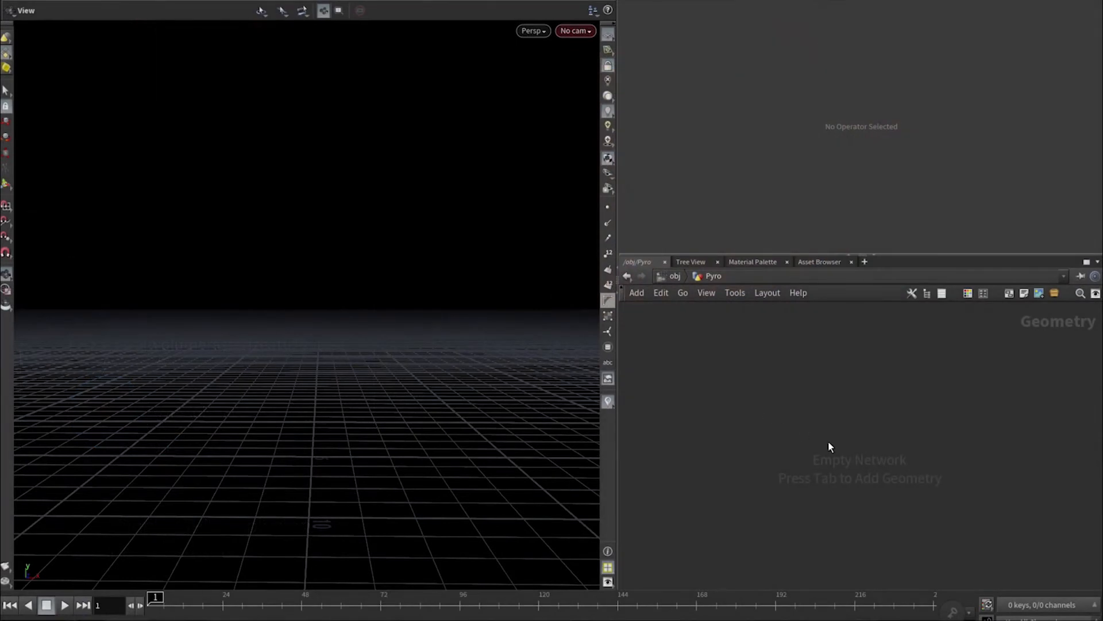
# Add a Pyro Burst Source node to the empty Pyro geometry network.
pyautogui.press('Tab')
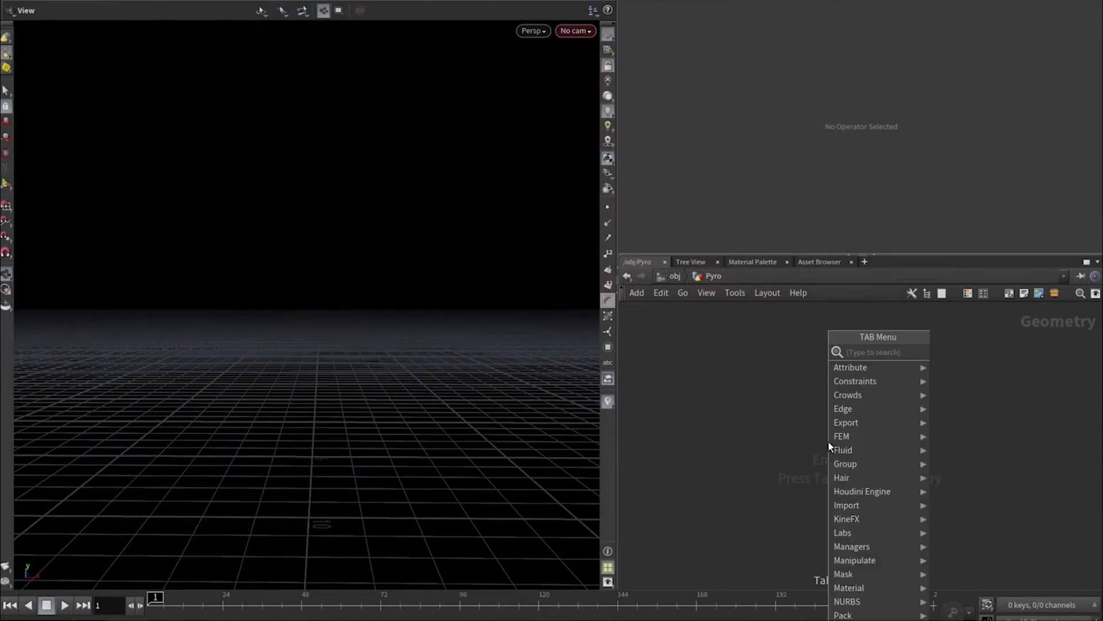
pyautogui.write('pyrb')
pyautogui.press('Down')
pyautogui.press('Return')
pyautogui.click(805, 409)
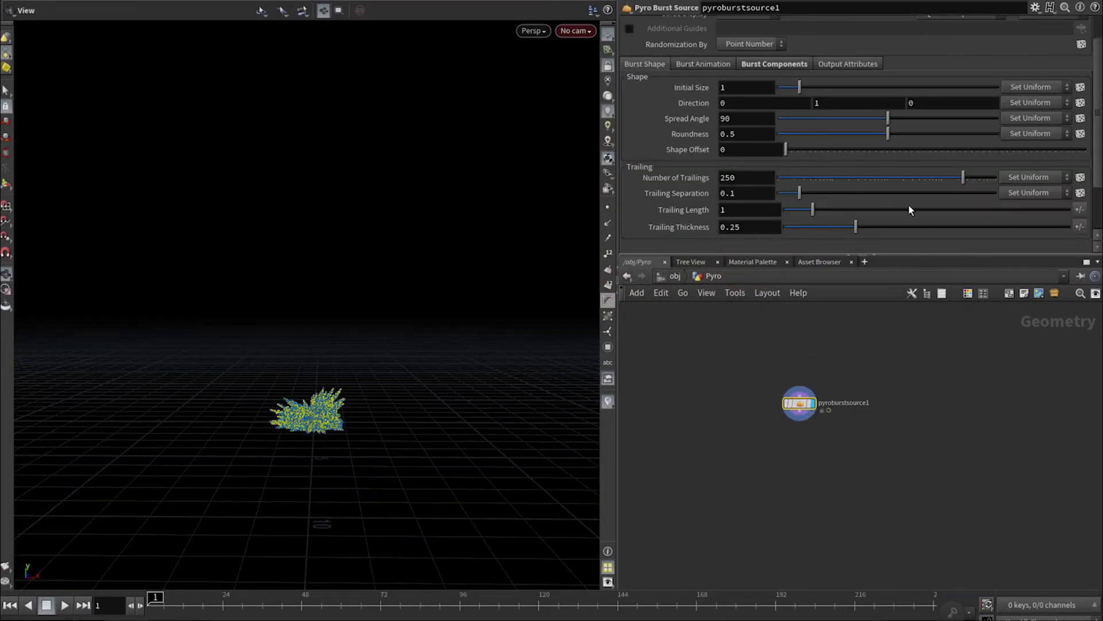
# Set the burst source's Number of Trailings to 13 and advance the timeline to frame 5.
pyautogui.moveTo(321, 406); pyautogui.dragTo(597, 291, button='right')
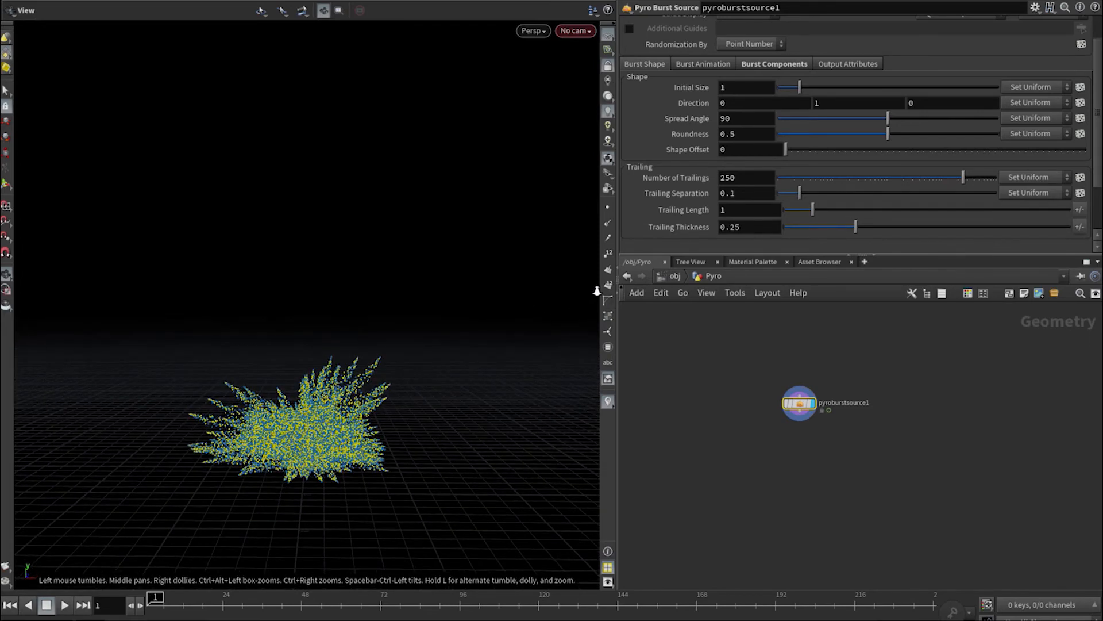
pyautogui.moveTo(957, 178); pyautogui.dragTo(893, 177)
pyautogui.press('Right')
pyautogui.press('Right')
pyautogui.press('Right')
pyautogui.press('Right')
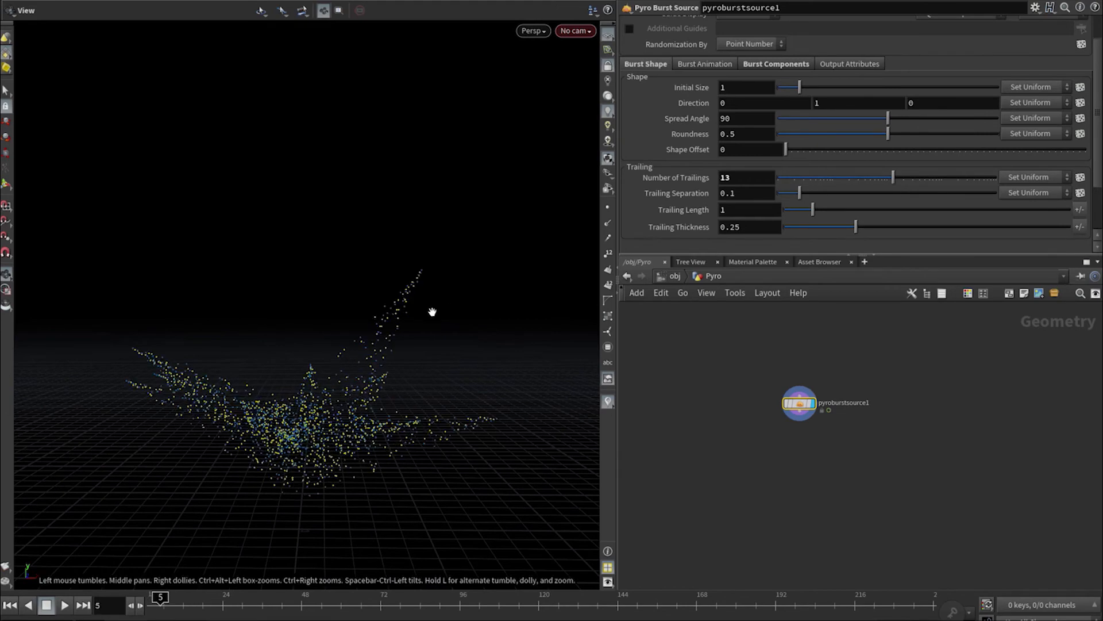
pyautogui.moveTo(413, 330); pyautogui.dragTo(363, 437)
# Set the burst's Outward Expansion to 4.9 and its Spread Angle to 28.7.
pyautogui.click(708, 65)
pyautogui.moveTo(845, 119); pyautogui.dragTo(885, 122)
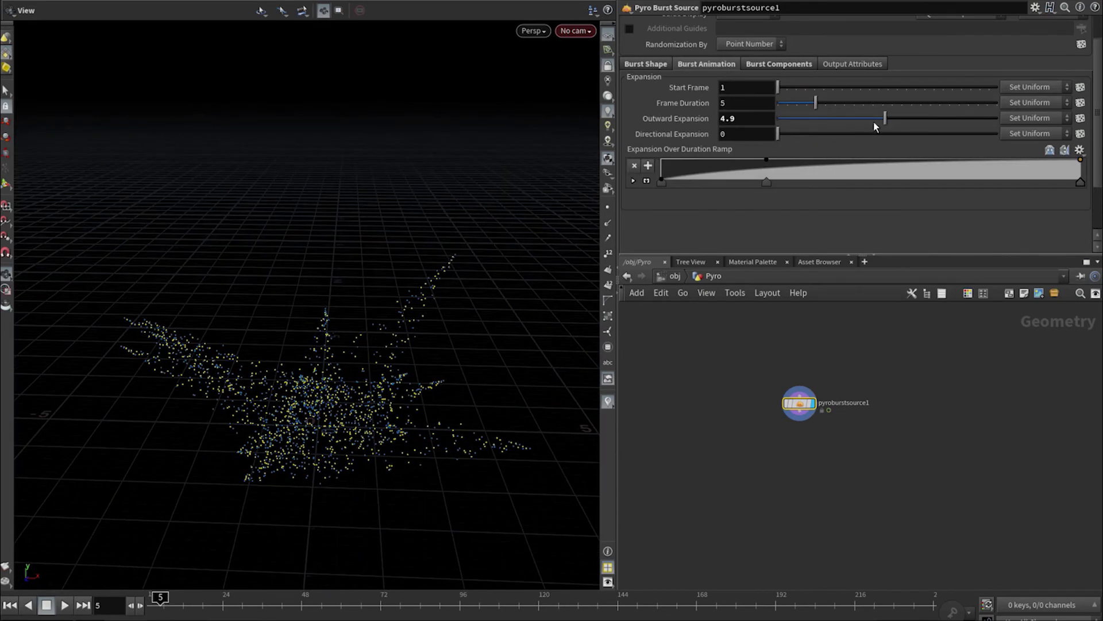
pyautogui.click(646, 63)
pyautogui.moveTo(375, 402); pyautogui.dragTo(402, 356)
pyautogui.moveTo(888, 117); pyautogui.dragTo(813, 143)
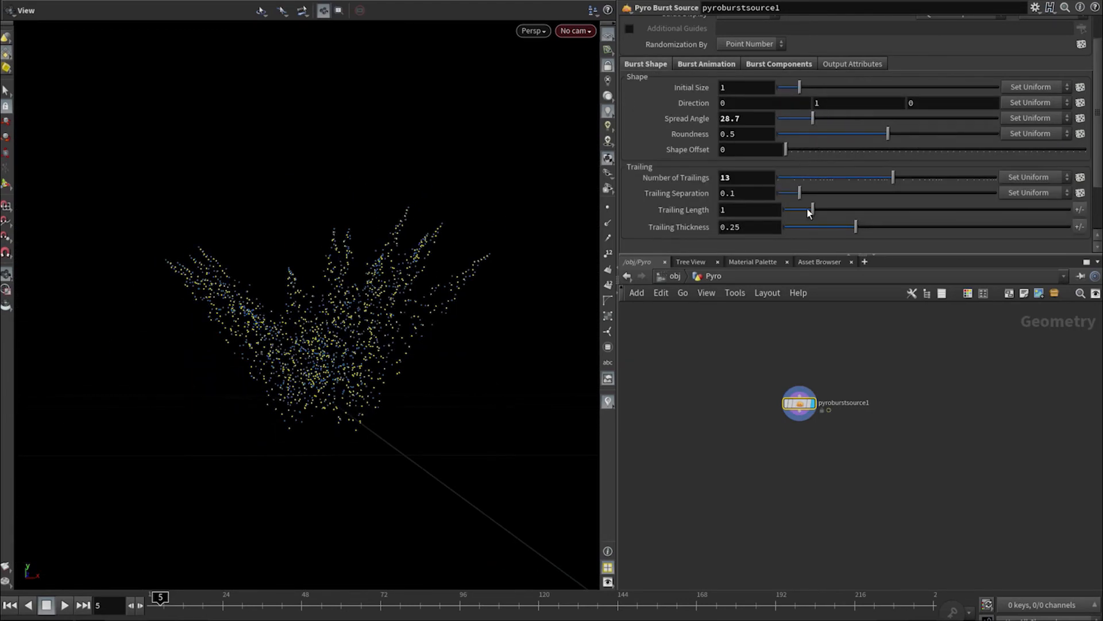
# Set the trailing values to Number of Trailings 21, Separation 0.021, Length 1.47 and Thickness 0.11.
pyautogui.moveTo(855, 227); pyautogui.dragTo(782, 193)
pyautogui.moveTo(893, 178)
pyautogui.mouseDown()
pyautogui.moveTo(910, 178)
pyautogui.moveTo(901, 184)
pyautogui.mouseUp()
pyautogui.moveTo(812, 209); pyautogui.dragTo(826, 209)
pyautogui.moveTo(394, 300); pyautogui.dragTo(293, 391)
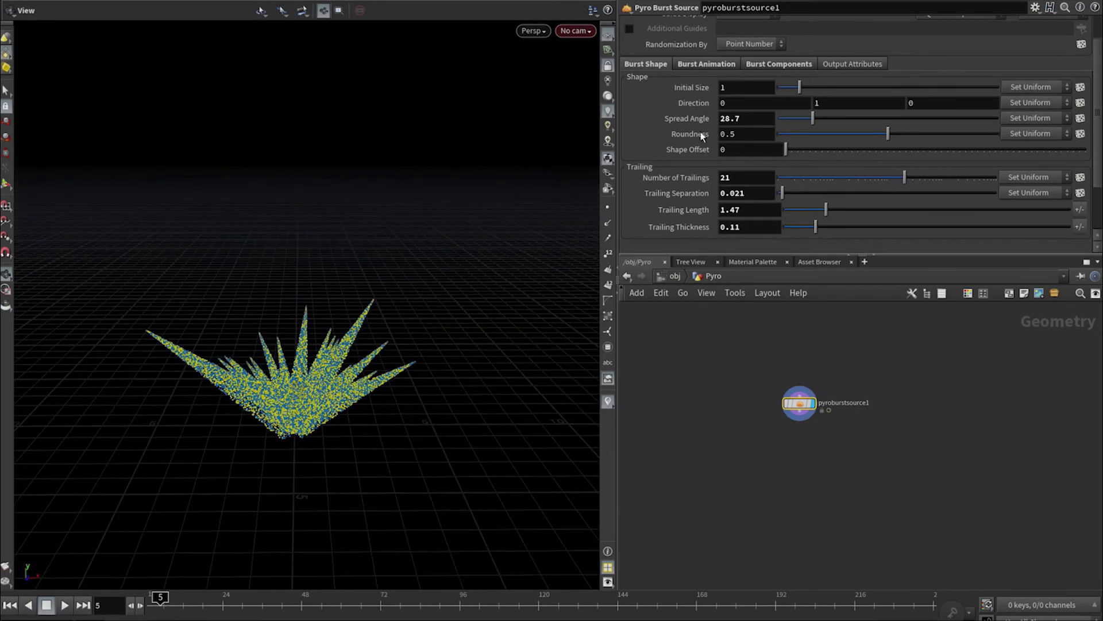
# Enable Create Source for the third pyro source, which uses the Density attribute.
pyautogui.click(778, 65)
pyautogui.scroll(-3, 920, 84)
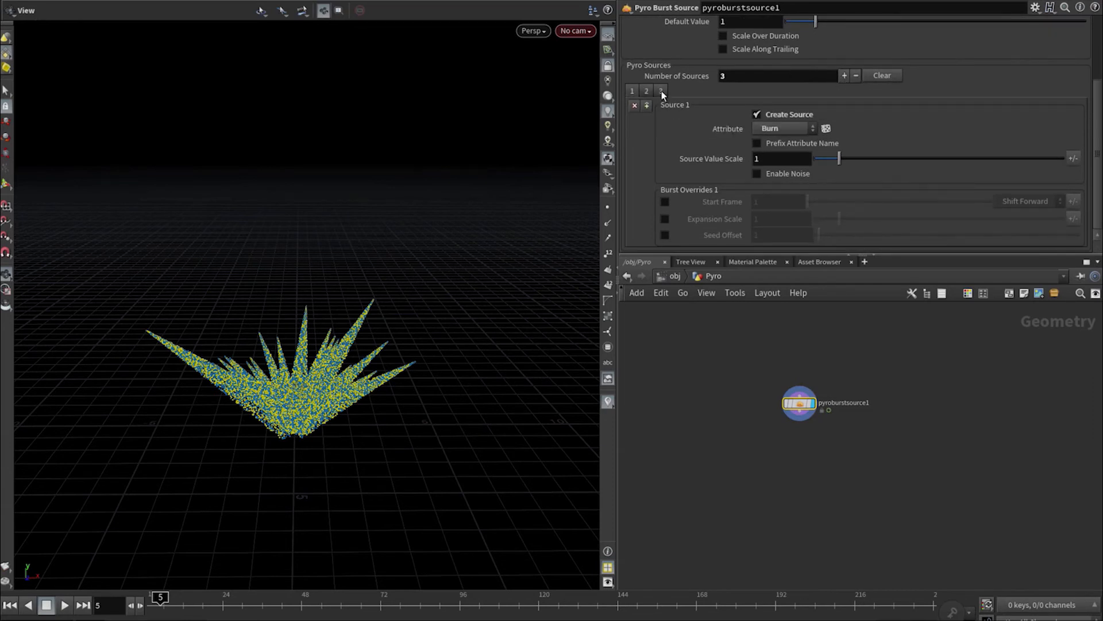
pyautogui.click(662, 92)
pyautogui.click(756, 115)
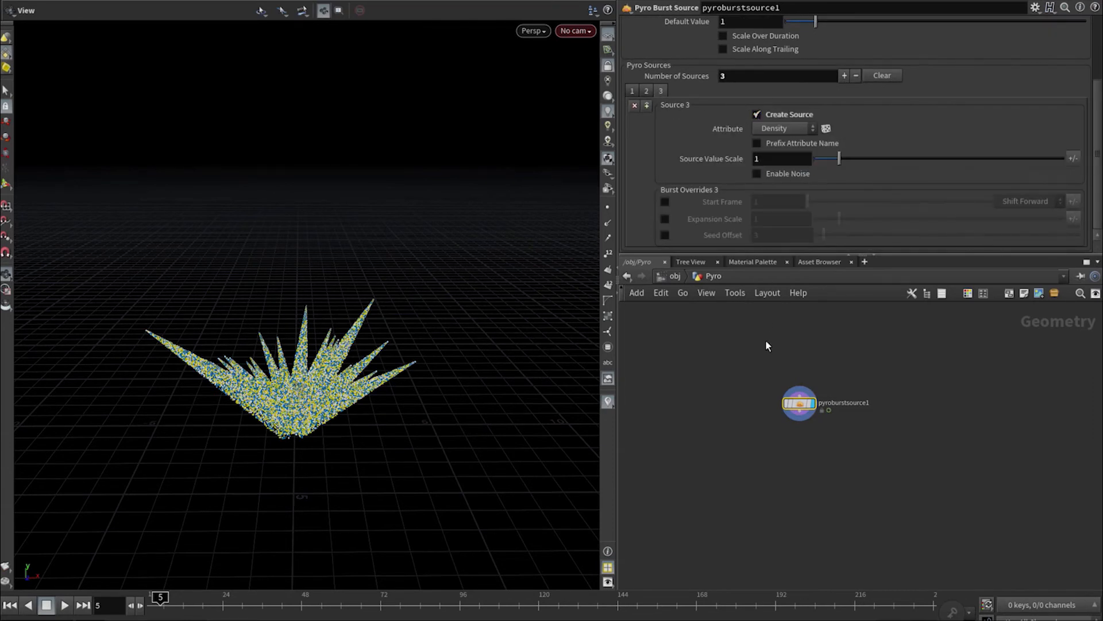
# Add a Volume Rasterize Attributes node wired to the output of the Pyro Burst Source.
pyautogui.click(802, 417)
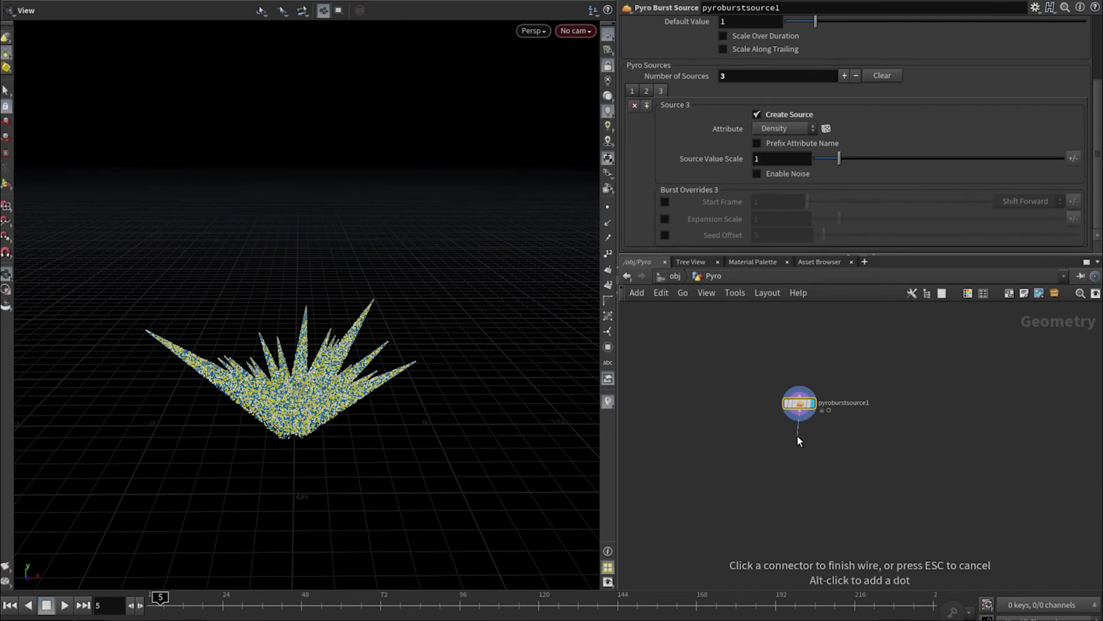
pyautogui.press('Tab')
pyautogui.write('ras attr')
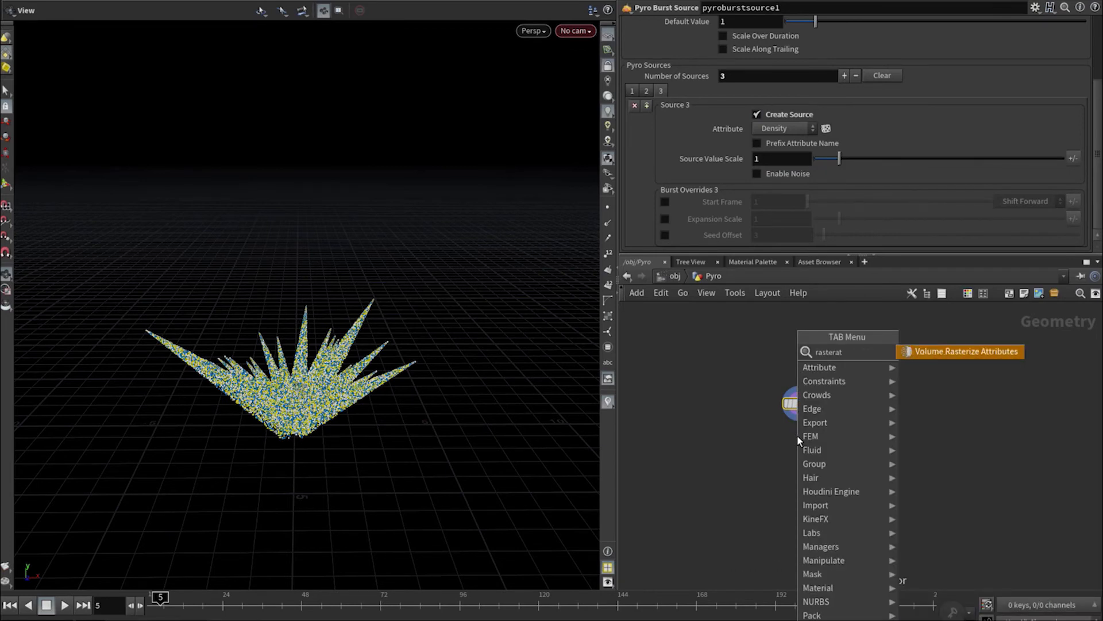
pyautogui.press('Return')
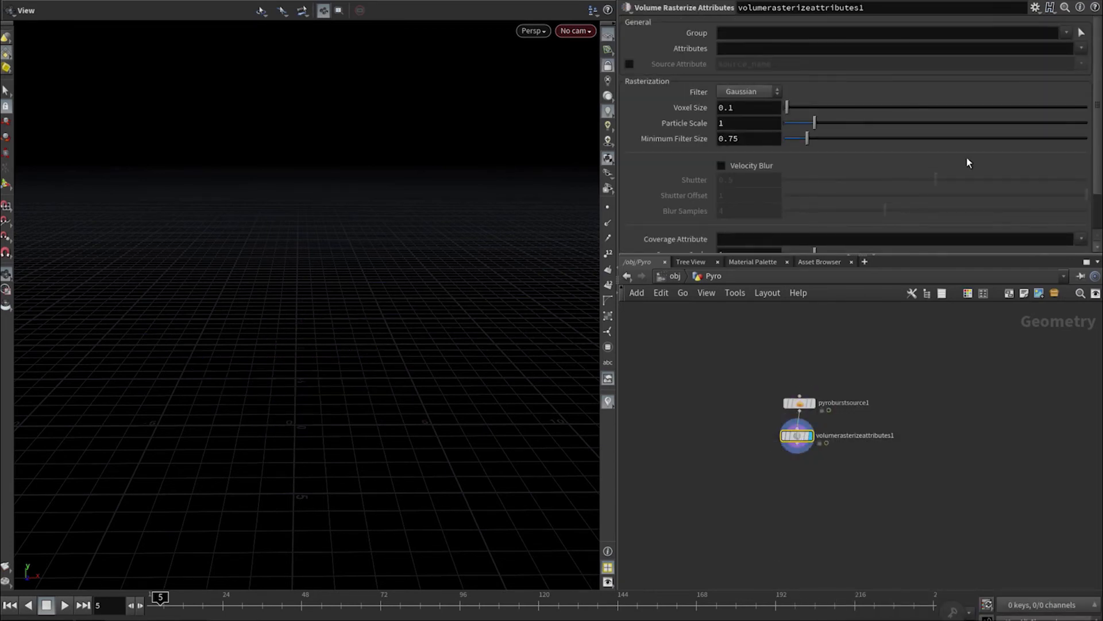
# Rasterize the burn, temperature, density and v attributes with a Voxel Size of 0.05.
pyautogui.click(1088, 90)
pyautogui.click(1081, 49)
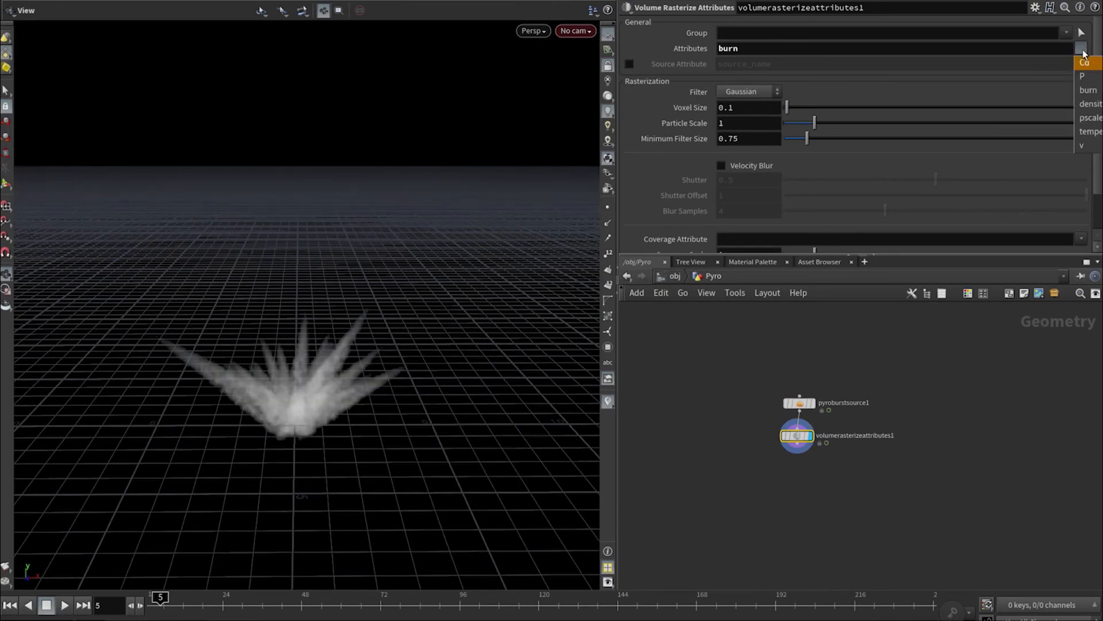
pyautogui.click(1090, 131)
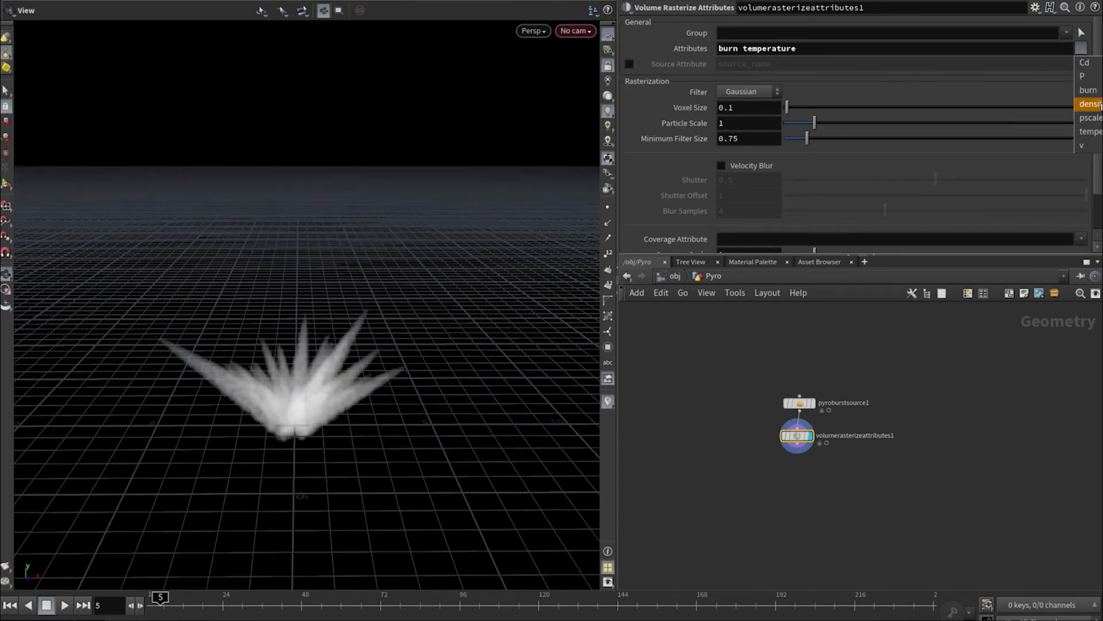
pyautogui.click(1090, 104)
pyautogui.click(1083, 146)
pyautogui.click(755, 108)
pyautogui.write('0.05')
pyautogui.press('Return')
# Add a Pyro Solver node wired below the Volume Rasterize Attributes node.
pyautogui.write('yros')
pyautogui.press('Return')
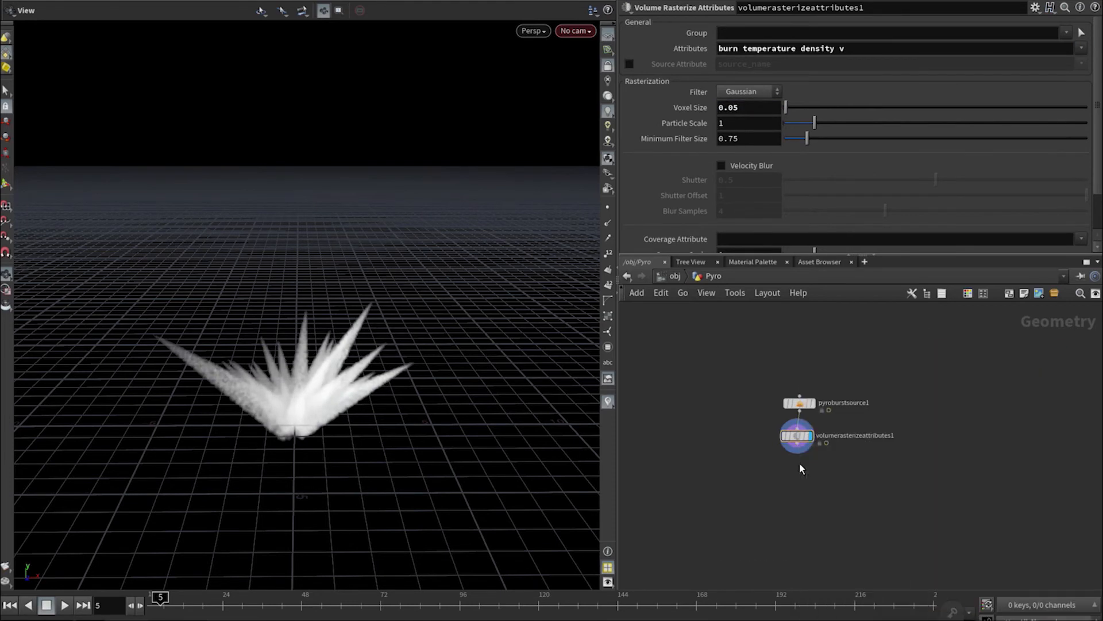
pyautogui.click(801, 468)
pyautogui.moveTo(801, 468); pyautogui.dragTo(799, 474)
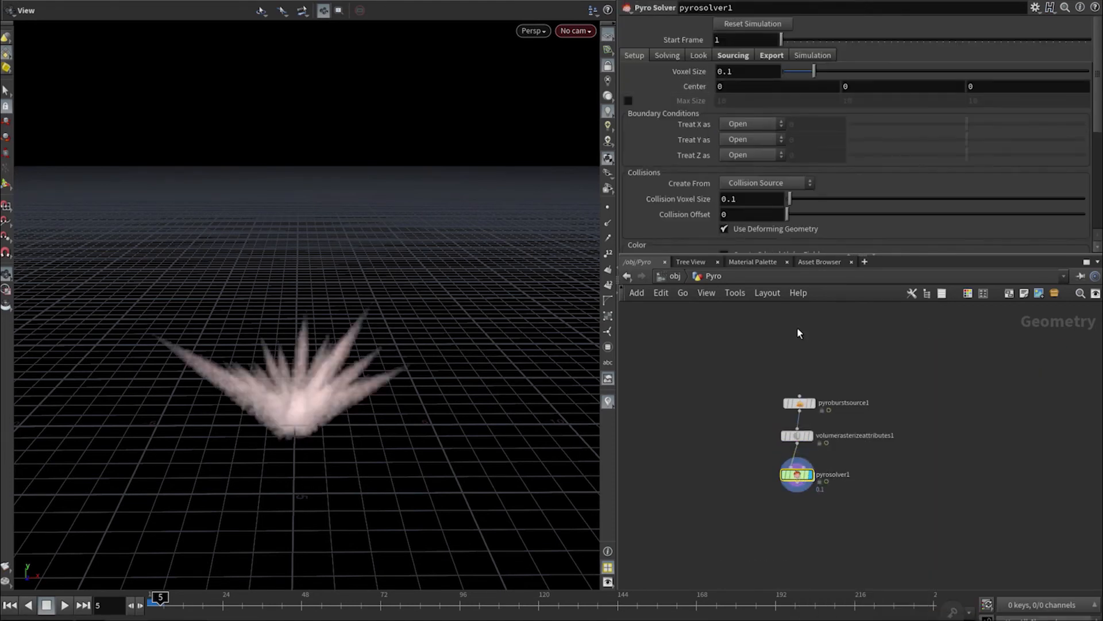
# Enable Minimal OpenCL Solve in the Pyro Solver's advanced solving settings.
pyautogui.click(665, 54)
pyautogui.click(789, 72)
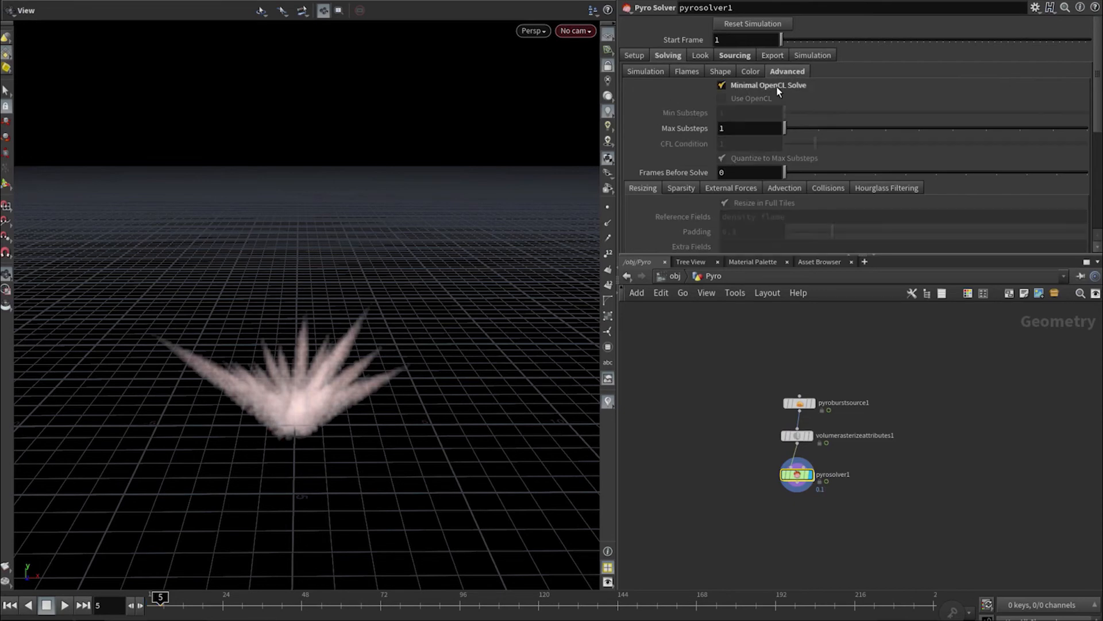
# Tie the Pyro Solver's Center Y to half its vertical Max Size with the expression ch("maxsizey")/2.
pyautogui.click(638, 56)
pyautogui.rightClick(884, 102)
pyautogui.click(908, 192)
pyautogui.click(854, 89)
pyautogui.rightClick(855, 89)
pyautogui.click(902, 221)
pyautogui.press('Return')
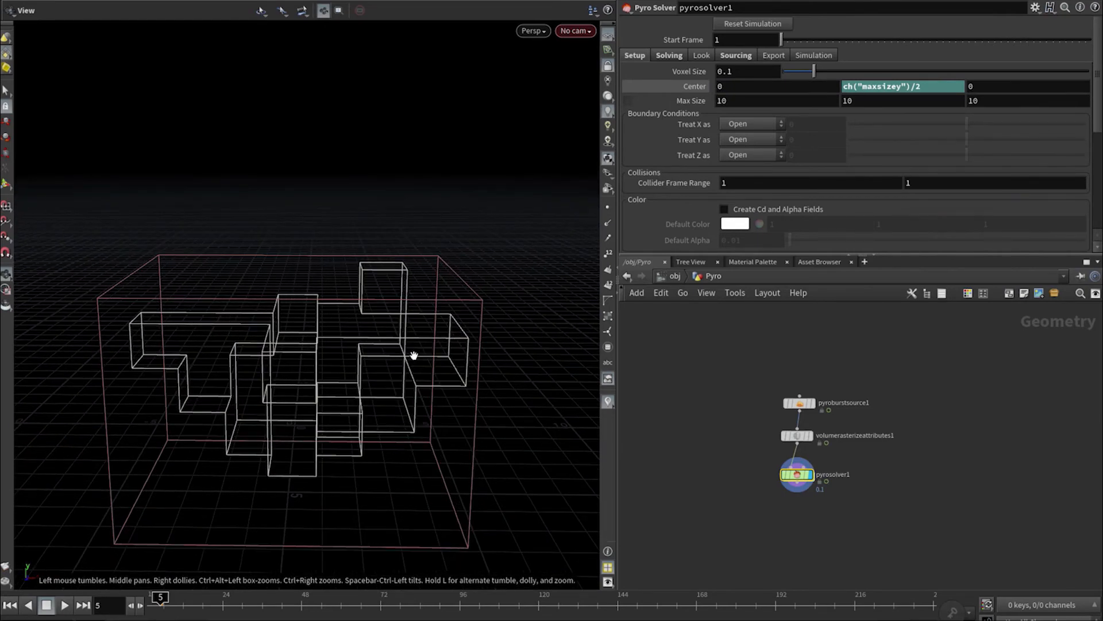
# Set the Pyro Solver's Voxel Size to 0.05 and play the explosion simulation.
pyautogui.hotkey('ctrl', 'Up')
pyautogui.press('w')
pyautogui.press('BackSpace')
pyautogui.write('05')
pyautogui.press('Return')
pyautogui.click(66, 605)
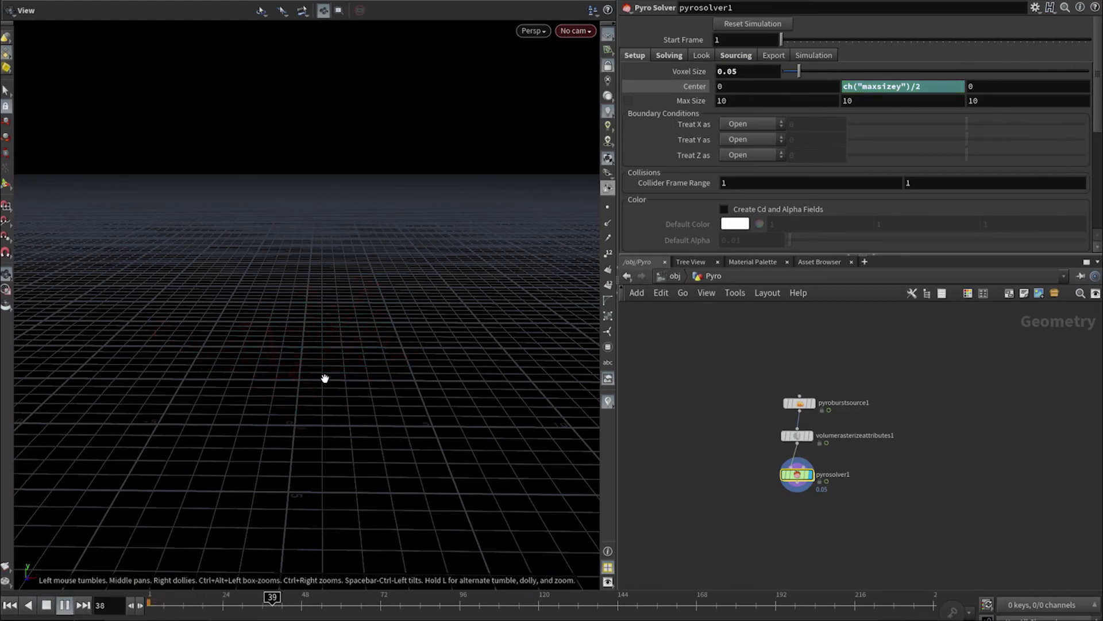
pyautogui.moveTo(364, 386); pyautogui.dragTo(300, 389, button='right')
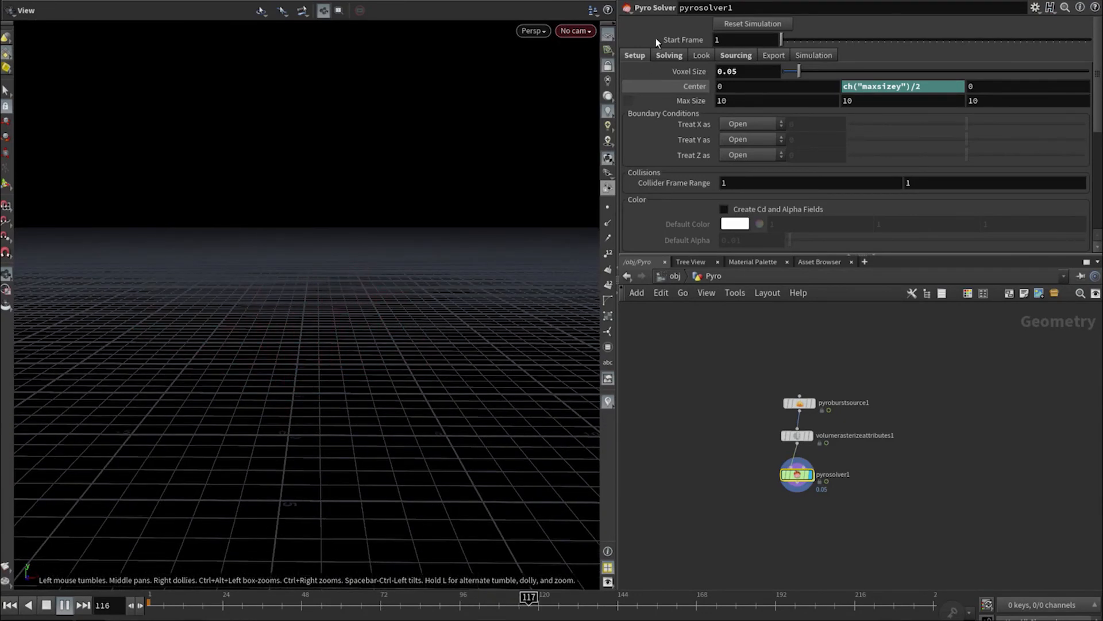
# Enable Emit Smoke for the solver's flames with an Emission Amount of 4, and raise the smoke look's Density Scale.
pyautogui.click(671, 55)
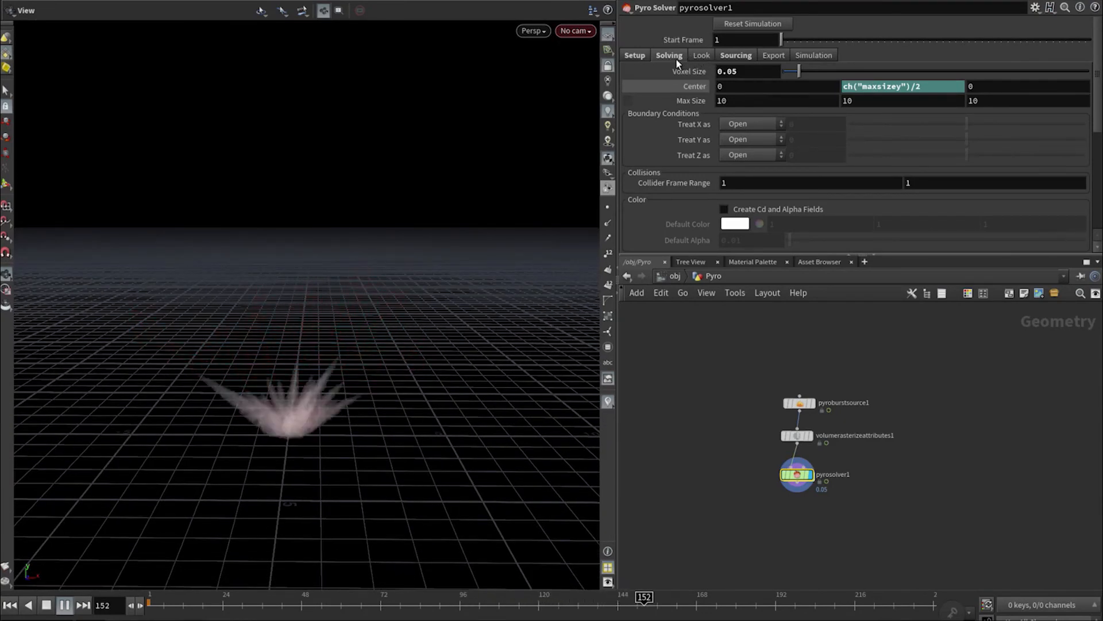
pyautogui.click(688, 71)
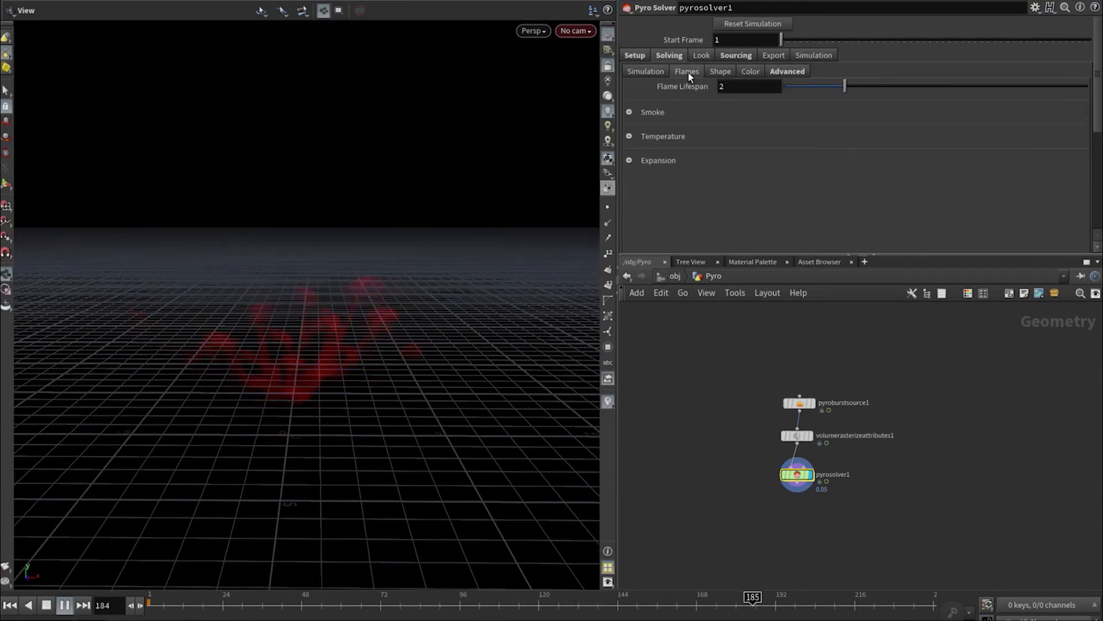
pyautogui.click(629, 113)
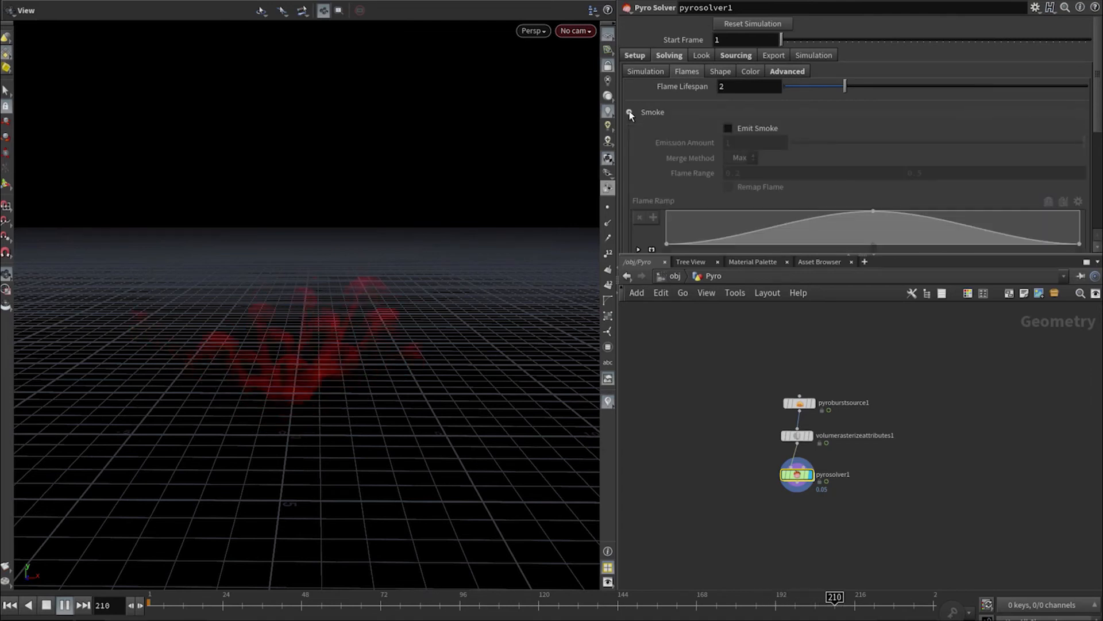
pyautogui.click(726, 128)
pyautogui.moveTo(773, 142); pyautogui.dragTo(807, 127, button='middle')
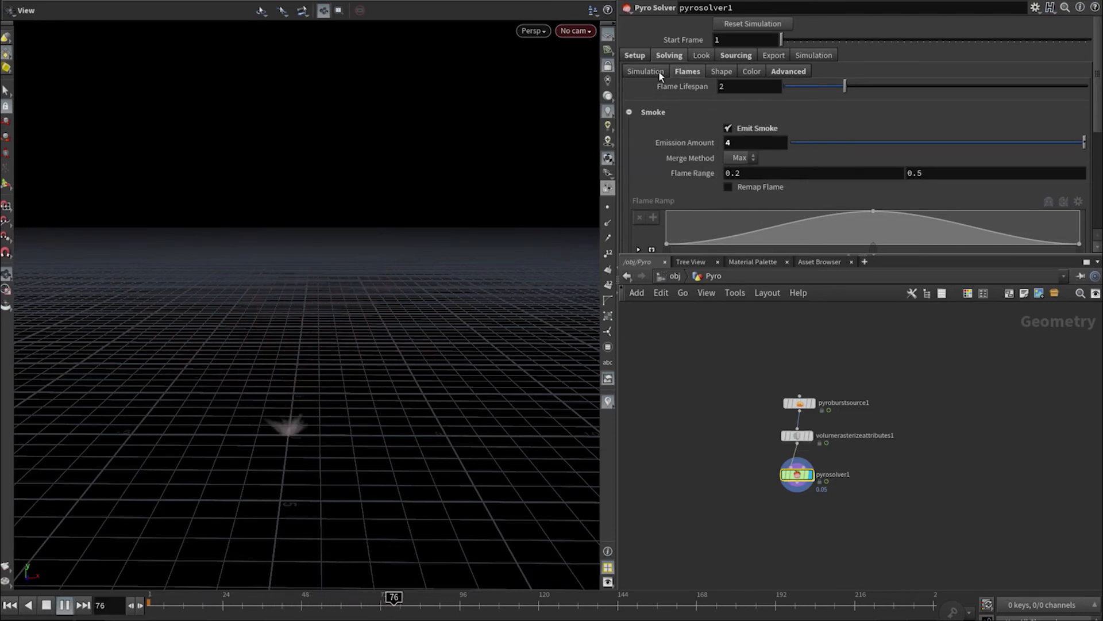
pyautogui.click(704, 54)
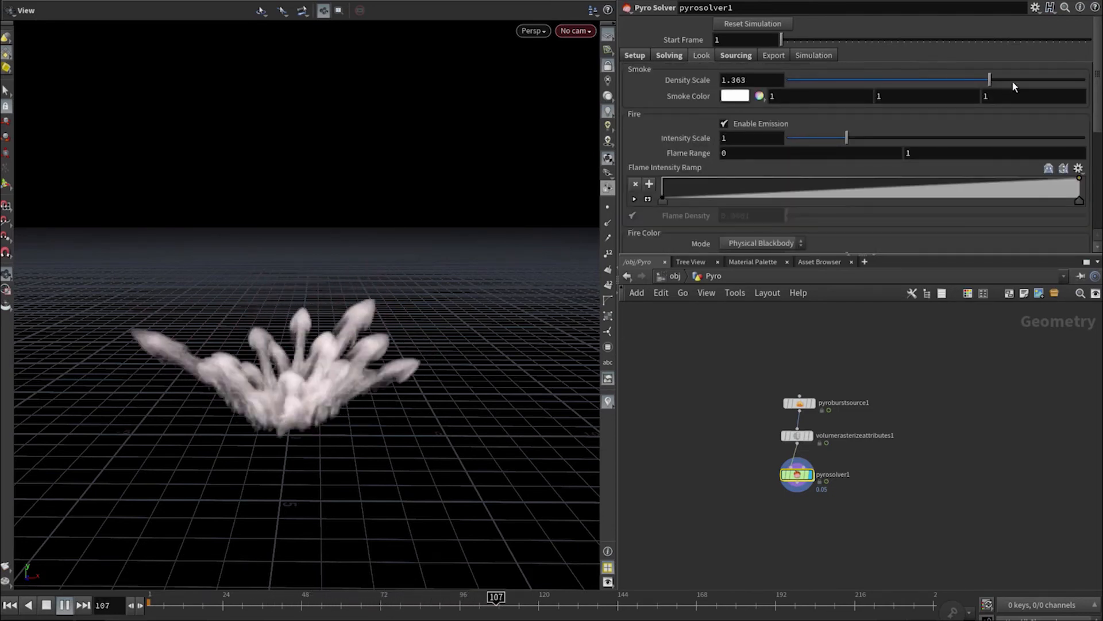
# Lower the Dissipation in the Pyro Solver's shape settings to 0.028.
pyautogui.click(672, 56)
pyautogui.click(721, 72)
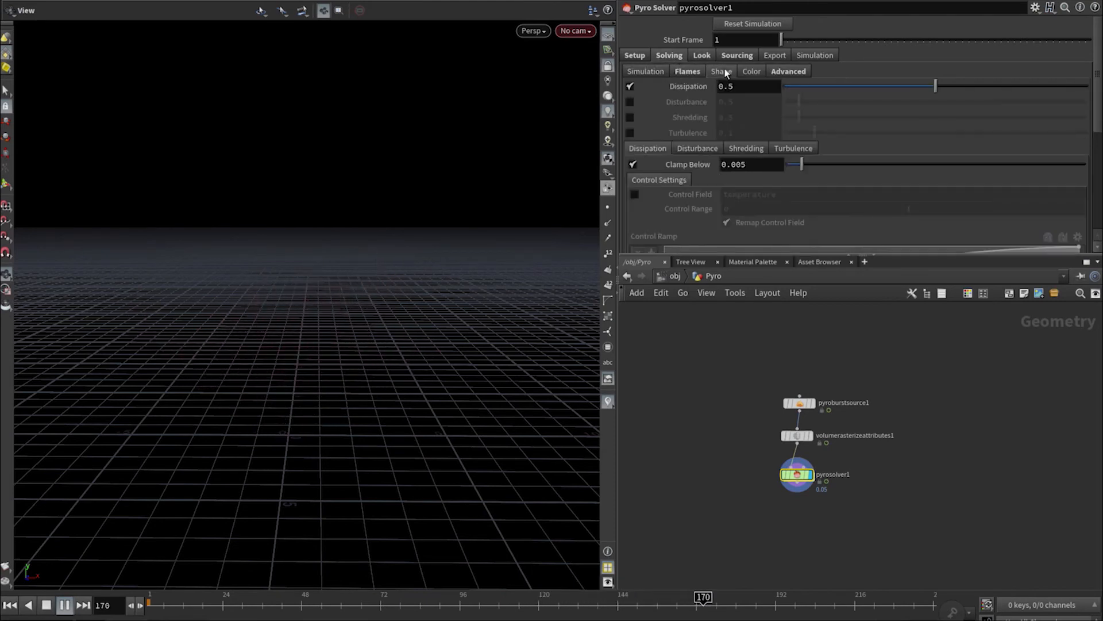
pyautogui.moveTo(933, 88); pyautogui.dragTo(841, 91)
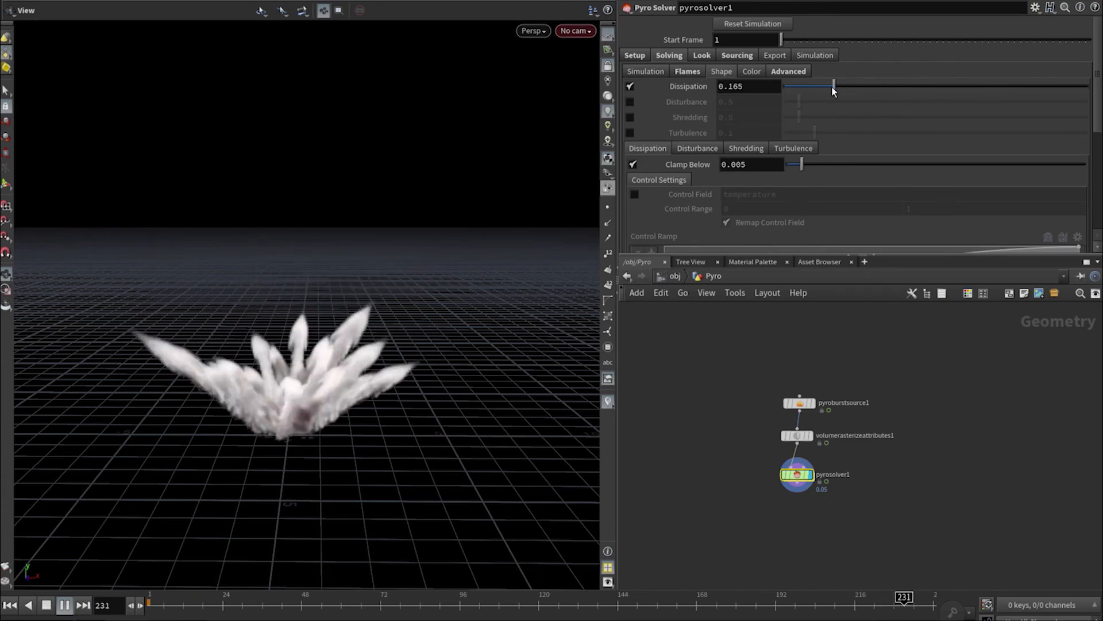
pyautogui.moveTo(794, 91); pyautogui.dragTo(793, 91)
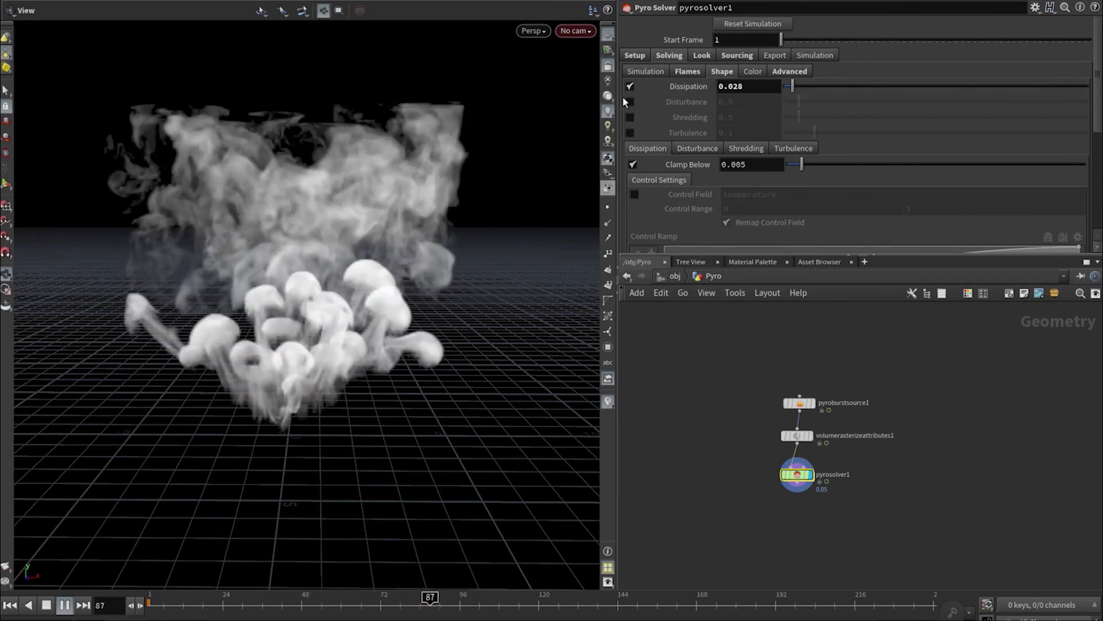
# Enable Disturbance on the Pyro Solver and set it to 20.5.
pyautogui.click(629, 101)
pyautogui.moveTo(747, 101); pyautogui.dragTo(855, 83, button='middle')
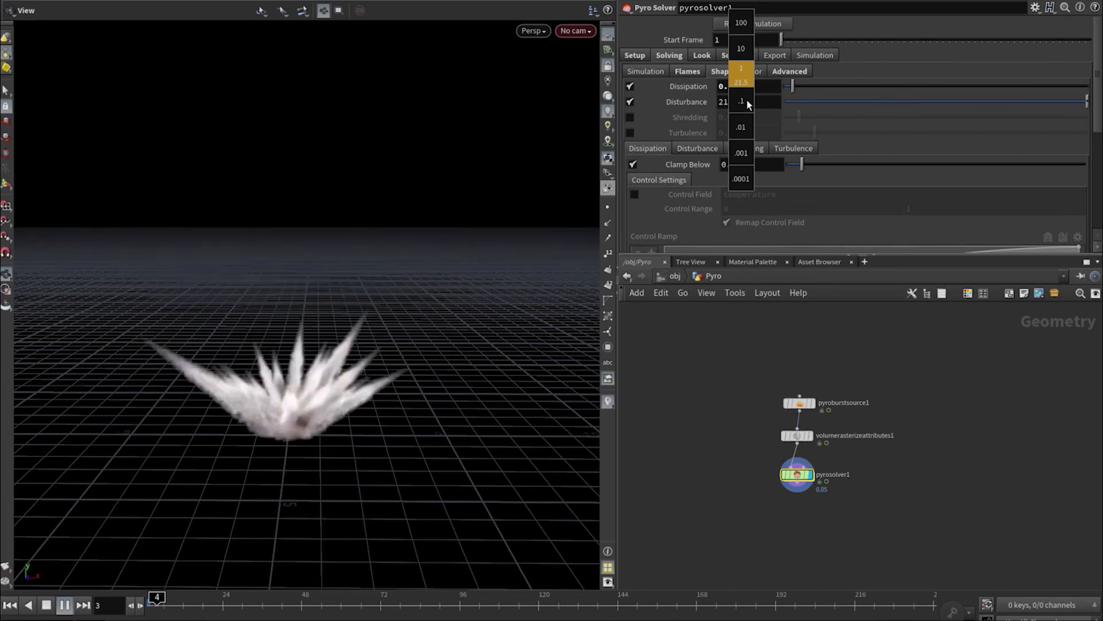
pyautogui.moveTo(746, 99); pyautogui.dragTo(665, 174, button='middle')
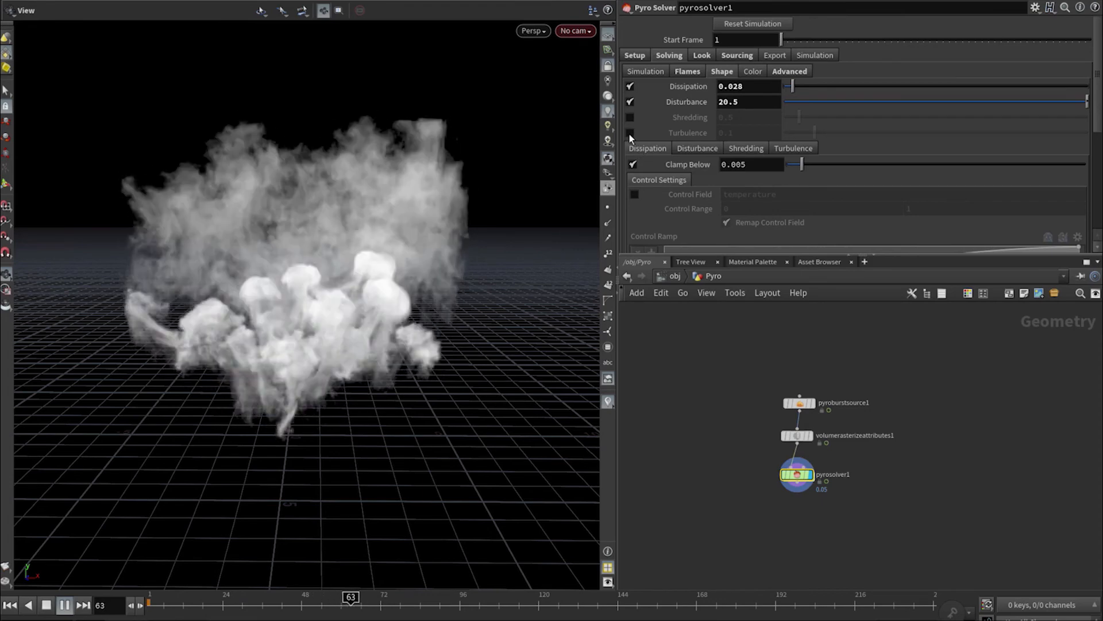
# Enable Turbulence at 0.413, raise Dissipation to 0.078, and return the simulation to frame 1.
pyautogui.click(629, 133)
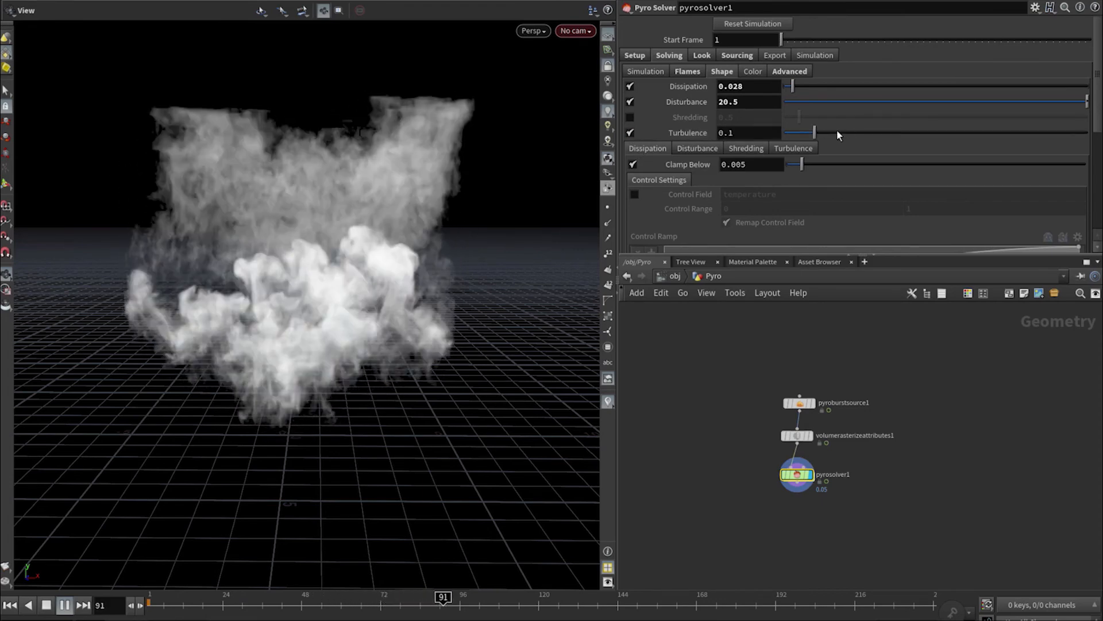
pyautogui.moveTo(901, 130); pyautogui.dragTo(909, 129)
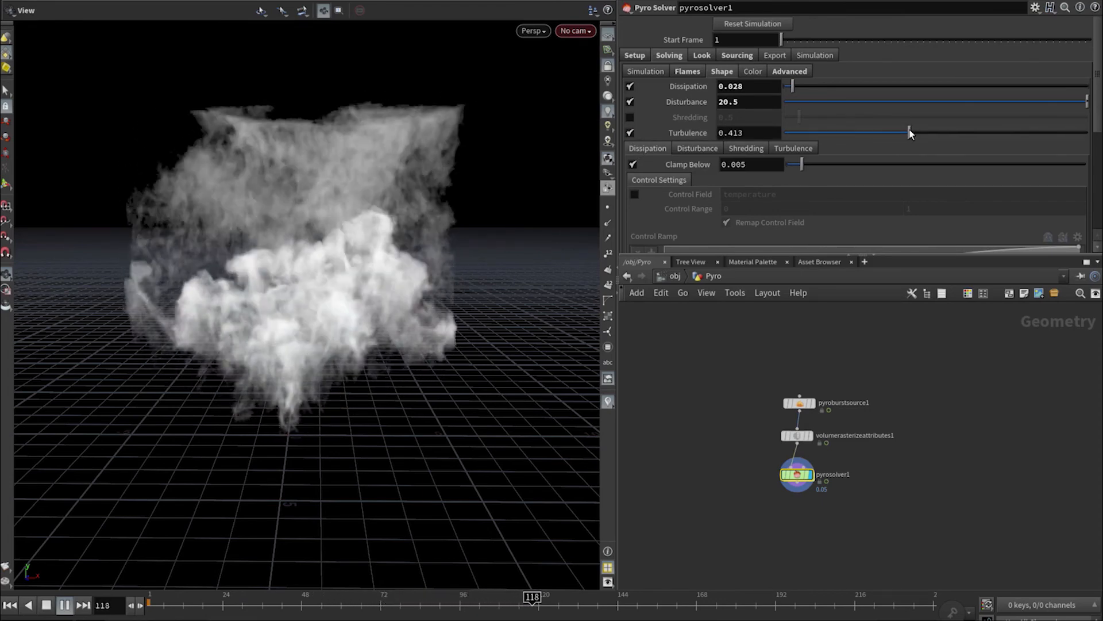
pyautogui.moveTo(795, 86); pyautogui.dragTo(808, 91)
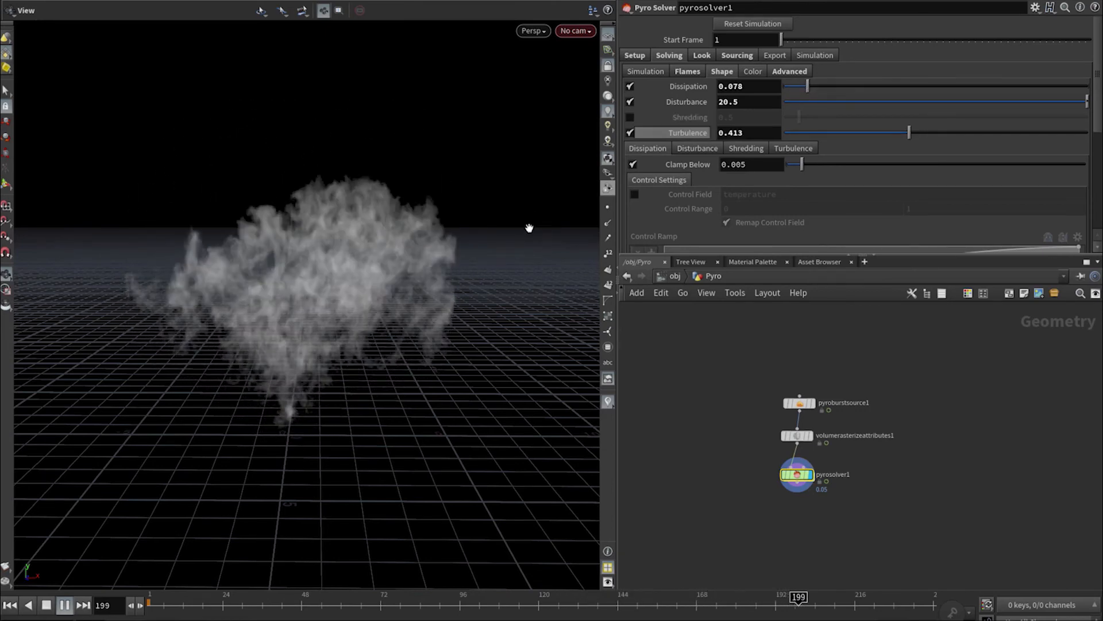
pyautogui.moveTo(153, 606); pyautogui.dragTo(127, 606)
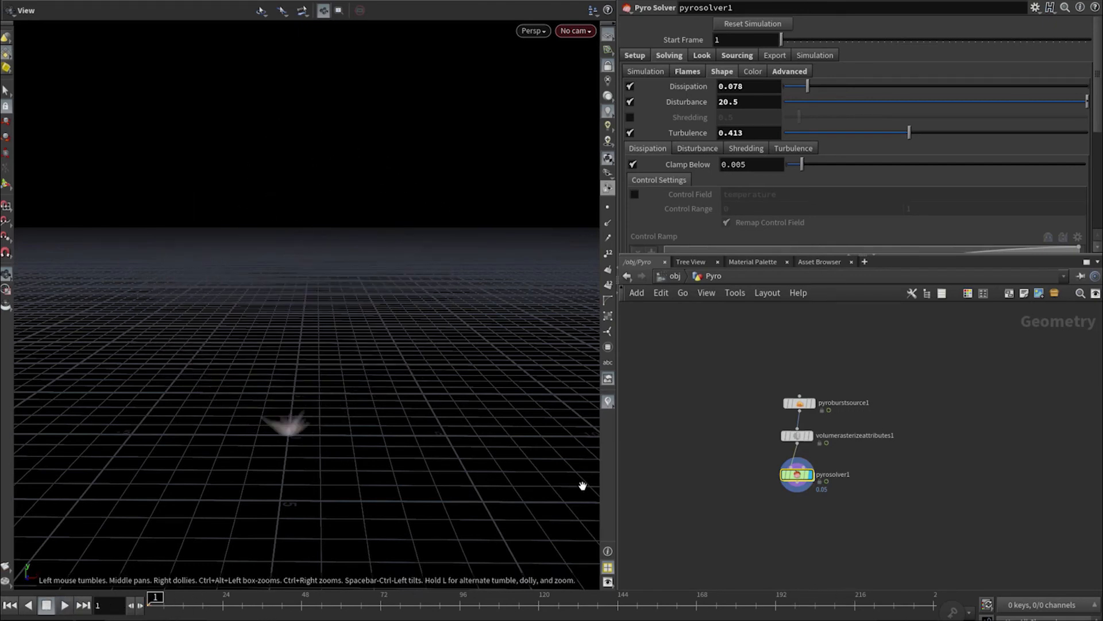
# Add a Pyro Trail setup beside the burst source network.
pyautogui.press('Tab')
pyautogui.write('pytr')
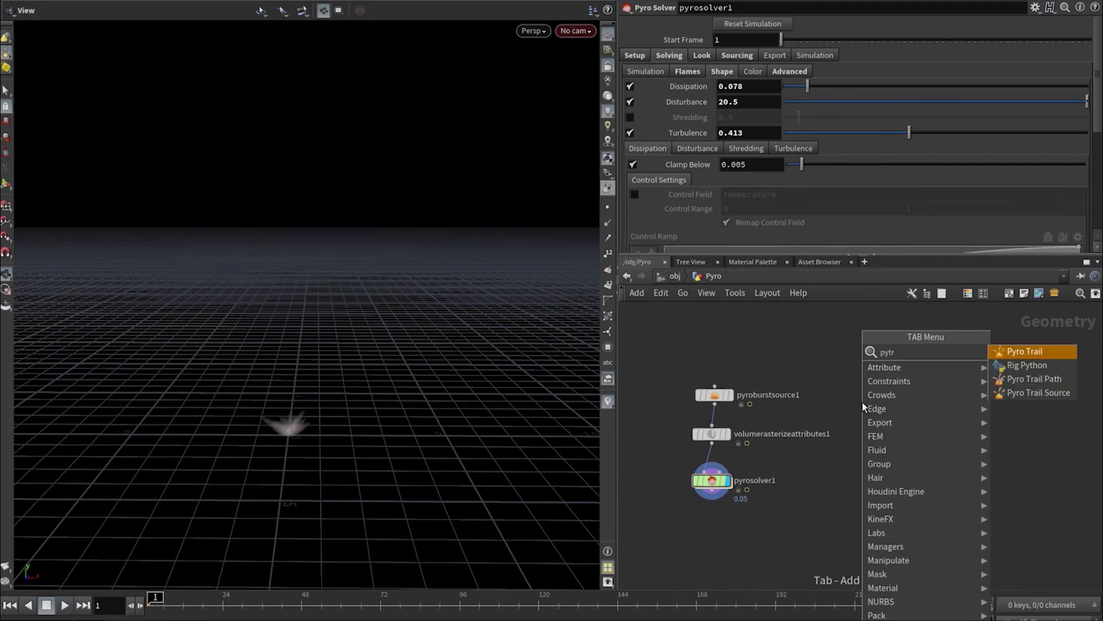
pyautogui.press('Return')
pyautogui.click(862, 402)
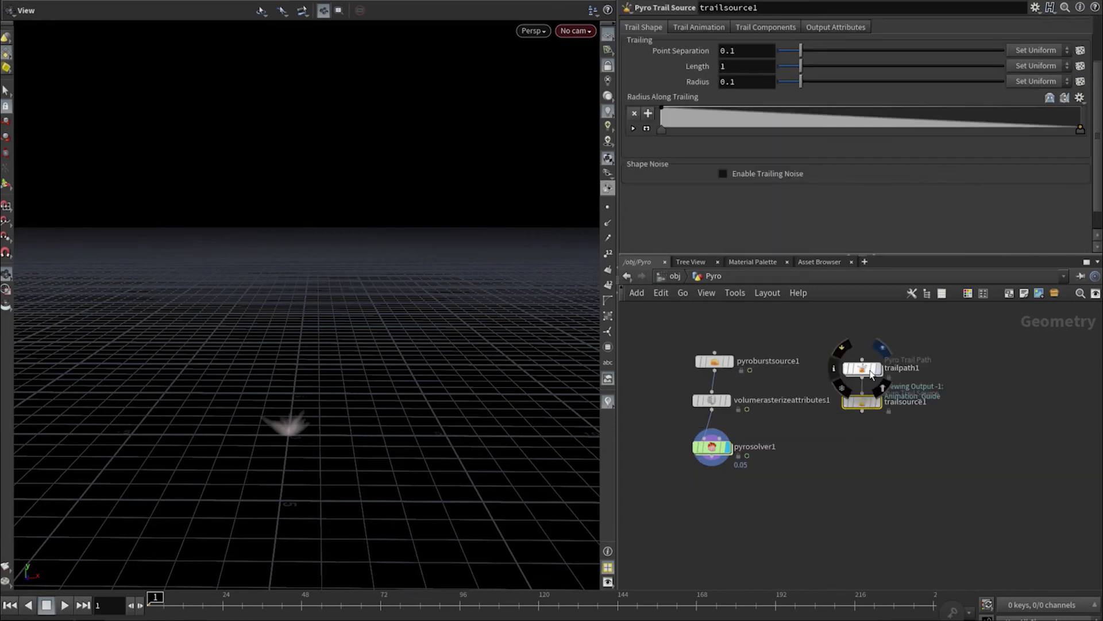
# Show the trail path over the templated burst source, and set Number of Trails to 16 and Spread Angle to 68.7.
pyautogui.click(728, 365)
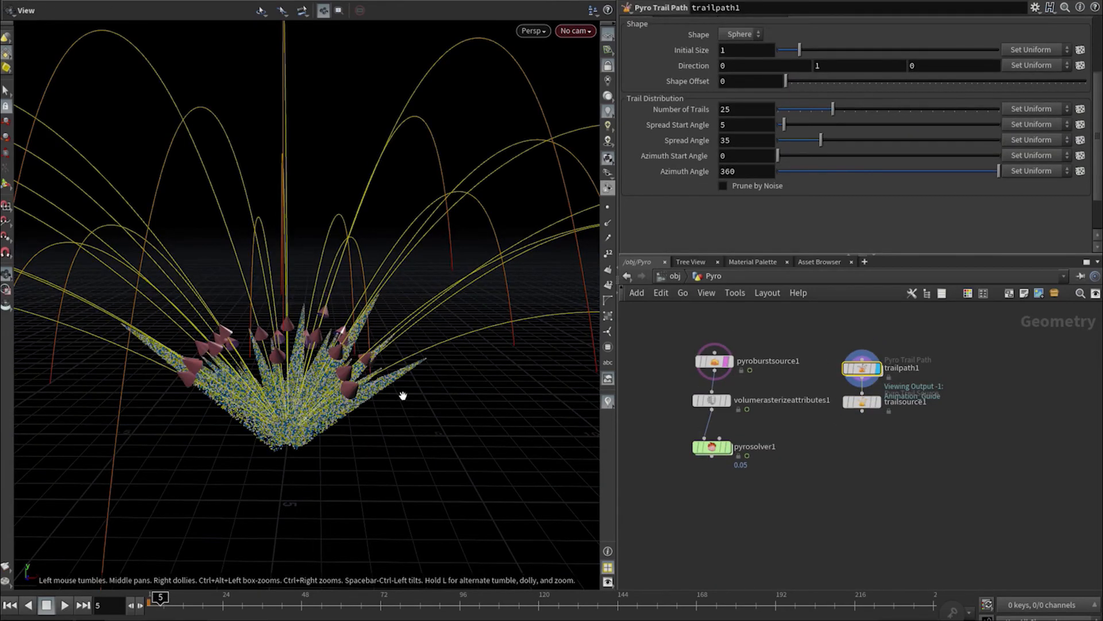
pyautogui.moveTo(424, 437); pyautogui.dragTo(391, 362)
pyautogui.moveTo(795, 109); pyautogui.dragTo(840, 142)
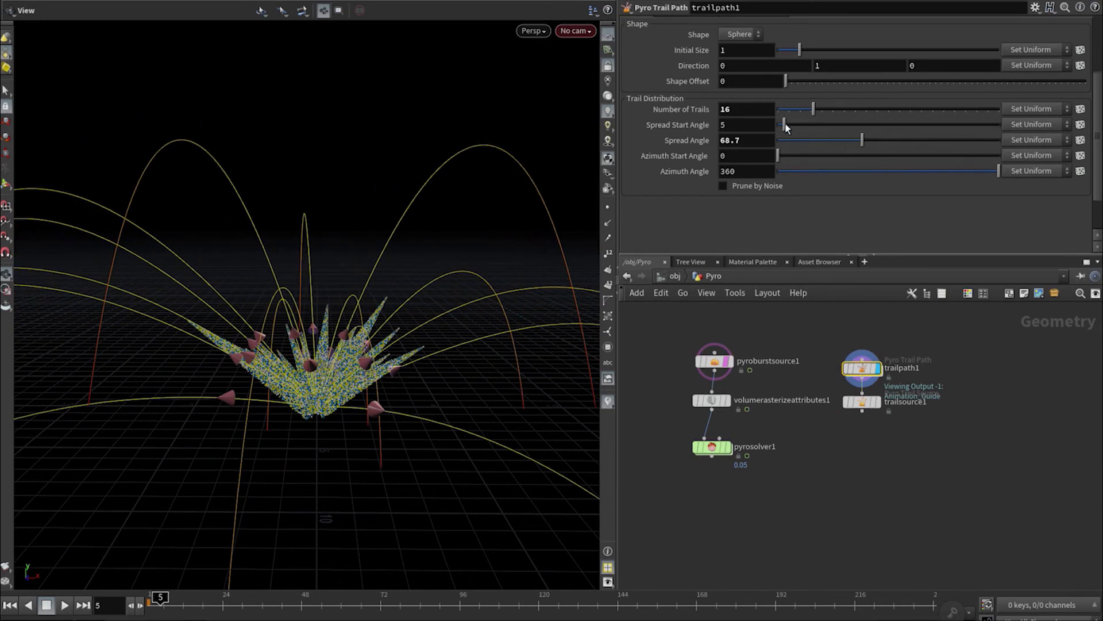
# Set the trail path's Velocity Scale to 25.9 and its Trail Duration to 9 frames.
pyautogui.scroll(-10, 677, 63)
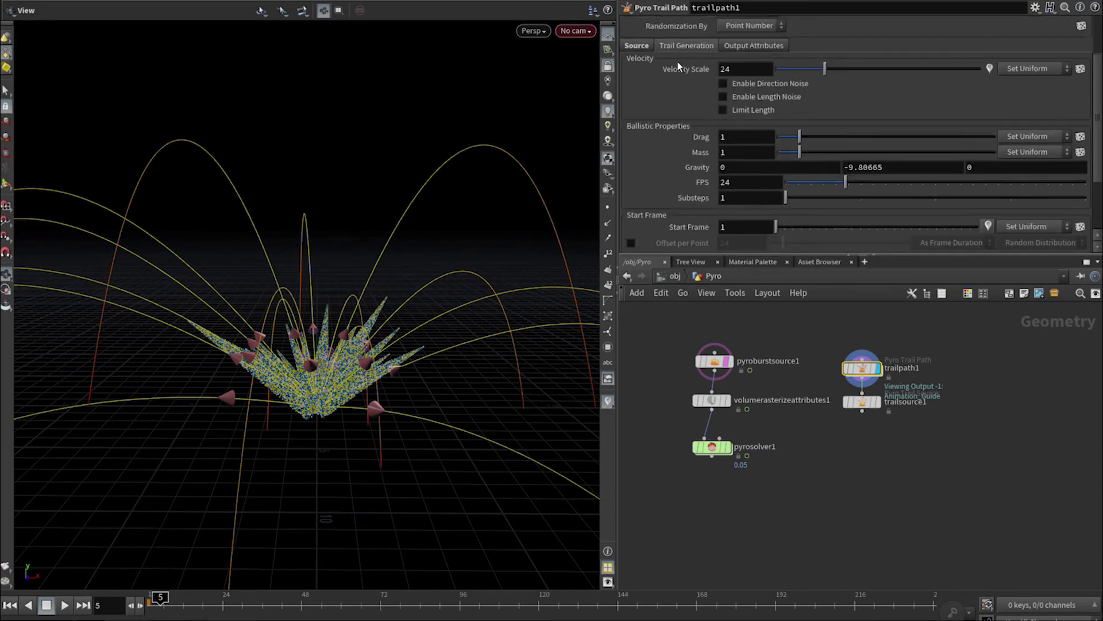
pyautogui.moveTo(810, 185); pyautogui.dragTo(777, 190)
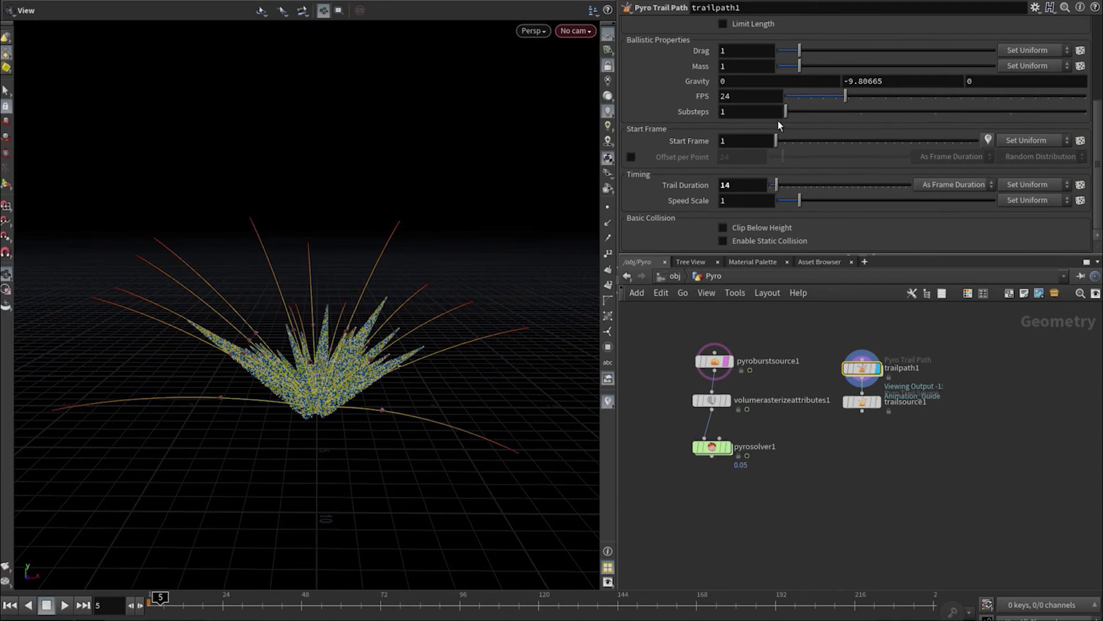
pyautogui.scroll(4, 778, 120)
pyautogui.moveTo(795, 52); pyautogui.dragTo(828, 55)
pyautogui.scroll(-2, 685, 131)
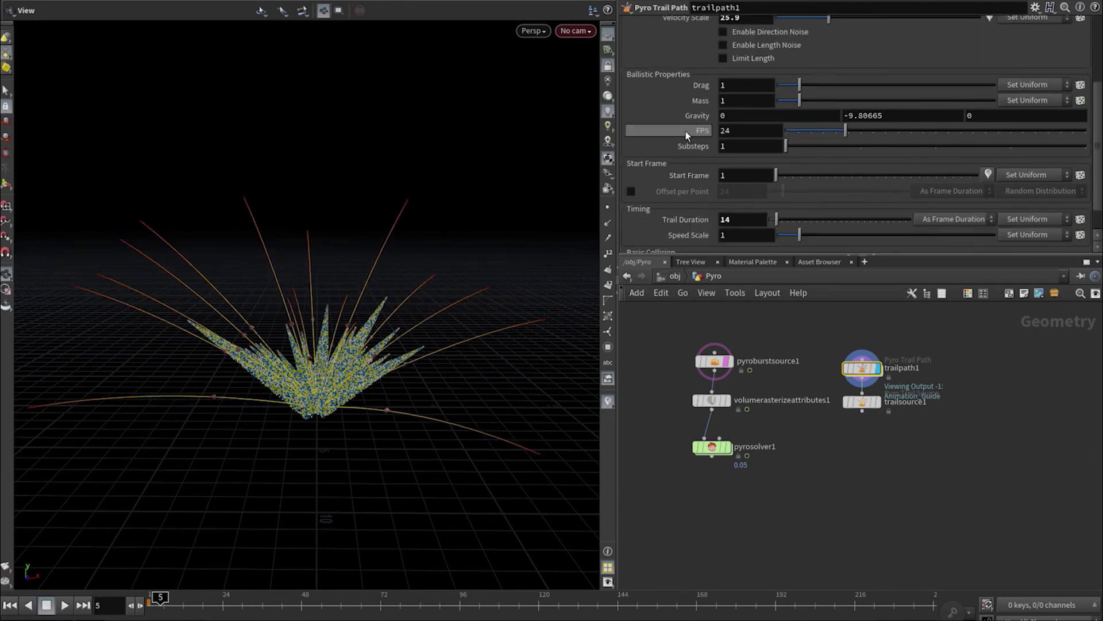
pyautogui.scroll(-1, 685, 131)
pyautogui.moveTo(776, 185); pyautogui.dragTo(773, 186)
# Step through the first frames to compare the trail paths with the burst's growth.
pyautogui.press('Left')
pyautogui.press('Left')
pyautogui.press('Right')
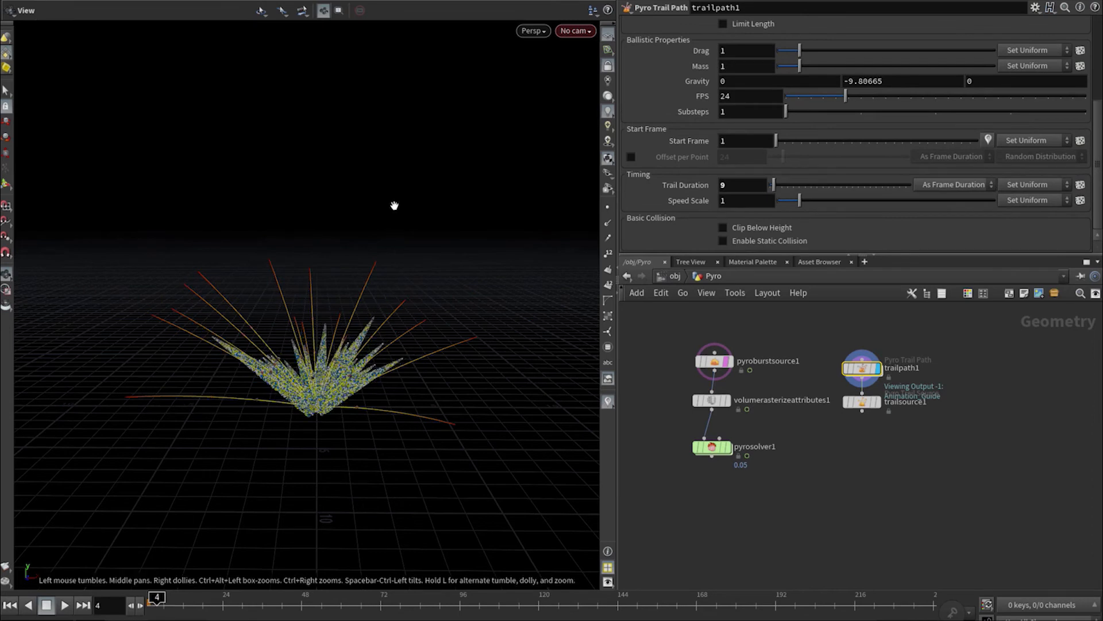
pyautogui.press('Right')
pyautogui.press('Right')
pyautogui.press('Right')
pyautogui.press('Right')
pyautogui.press('Right')
pyautogui.press('Left')
pyautogui.press('Left')
pyautogui.press('Left')
pyautogui.press('Left')
pyautogui.press('Left')
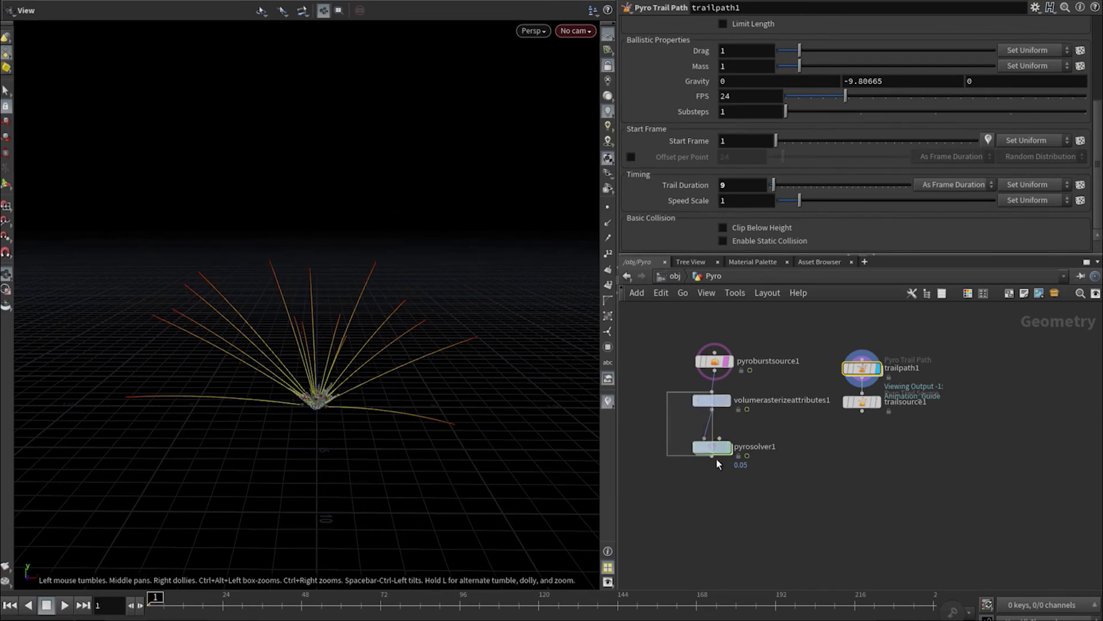
# Merge the Pyro Trail Source with the burst source ahead of Volume Rasterize Attributes, and display the rasterized volume over several frames.
pyautogui.click(719, 442)
pyautogui.moveTo(862, 411); pyautogui.dragTo(723, 430)
pyautogui.press('r')
pyautogui.click(716, 492)
pyautogui.press('Right')
pyautogui.press('Right')
pyautogui.press('Right')
pyautogui.press('Right')
pyautogui.press('Right')
# Adjust the trail source's Radius and Length, and enable Scale Over Duration and Scale Along Trailing for its source value.
pyautogui.click(862, 402)
pyautogui.moveTo(800, 82)
pyautogui.mouseDown()
pyautogui.moveTo(787, 86)
pyautogui.moveTo(783, 53)
pyautogui.moveTo(857, 67)
pyautogui.moveTo(840, 65)
pyautogui.mouseUp()
pyautogui.click(768, 27)
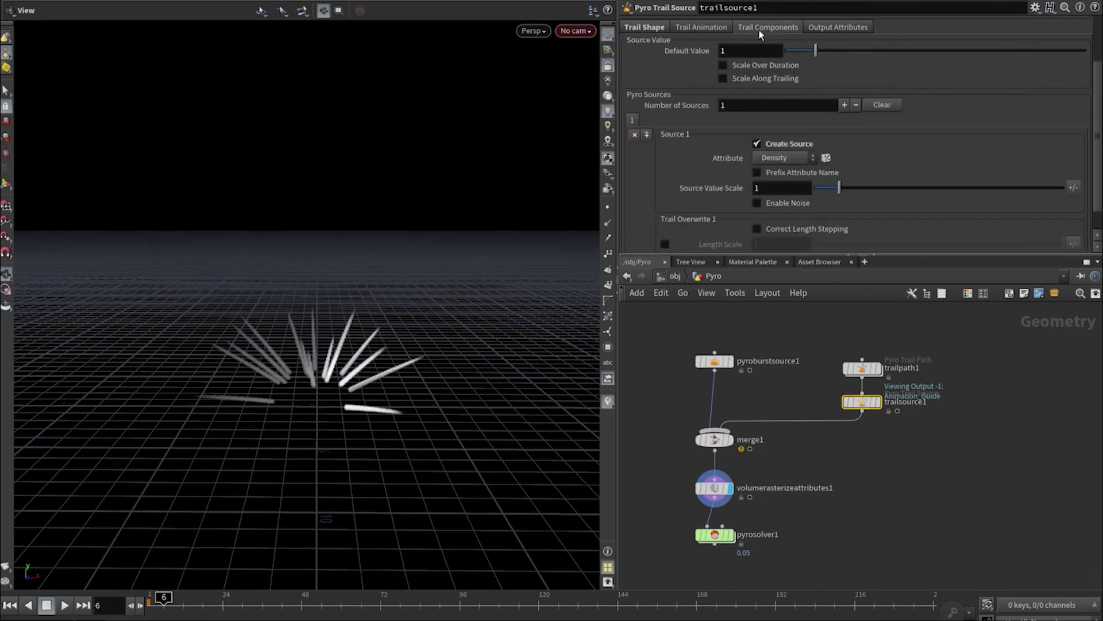
pyautogui.click(758, 127)
# Step through the frames from the start to examine how the rasterized trails fade and move outward.
pyautogui.moveTo(164, 600); pyautogui.dragTo(149, 591)
pyautogui.press('Right')
pyautogui.press('Right')
pyautogui.press('Right')
pyautogui.press('Right')
pyautogui.press('Right')
pyautogui.press('Right')
pyautogui.press('Right')
pyautogui.press('Right')
pyautogui.press('Right')
pyautogui.moveTo(357, 346)
pyautogui.mouseDown()
pyautogui.moveTo(377, 366)
pyautogui.moveTo(344, 346)
pyautogui.mouseUp()
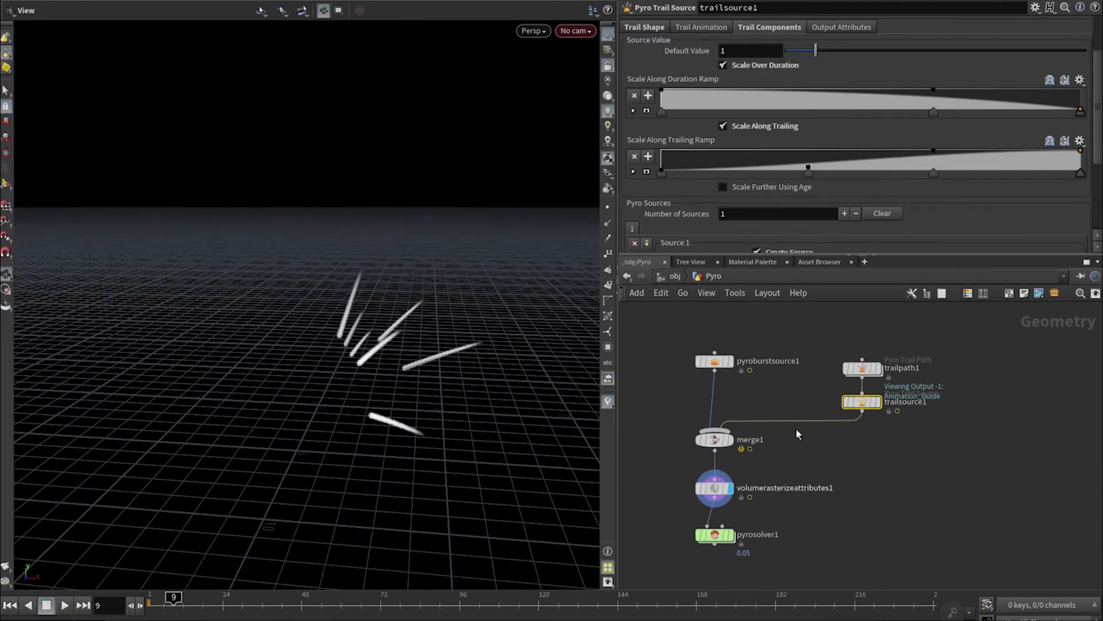
# Add another Pyro source entry to the trail source and choose its attribute.
pyautogui.scroll(-4, 650, 144)
pyautogui.click(647, 108)
pyautogui.click(774, 131)
pyautogui.click(781, 180)
# Display the Pyro Solver, play the combined burst and trail simulation from the start, and return to frame 1.
pyautogui.moveTo(841, 525); pyautogui.dragTo(893, 492, button='middle')
pyautogui.press('r')
pyautogui.click(771, 505)
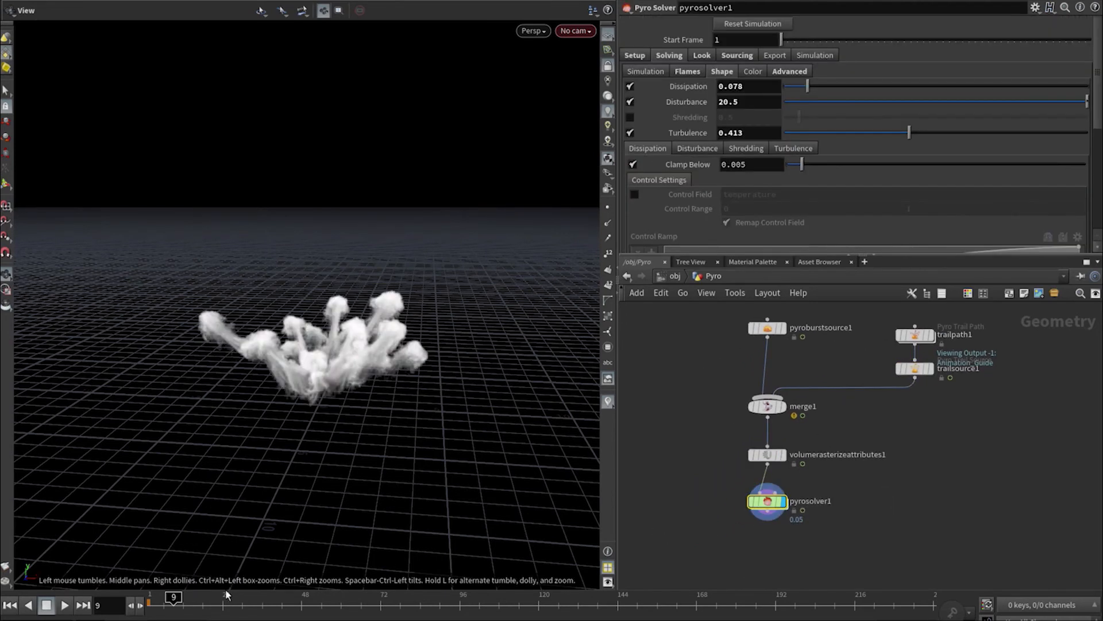
pyautogui.click(10, 605)
pyautogui.click(65, 605)
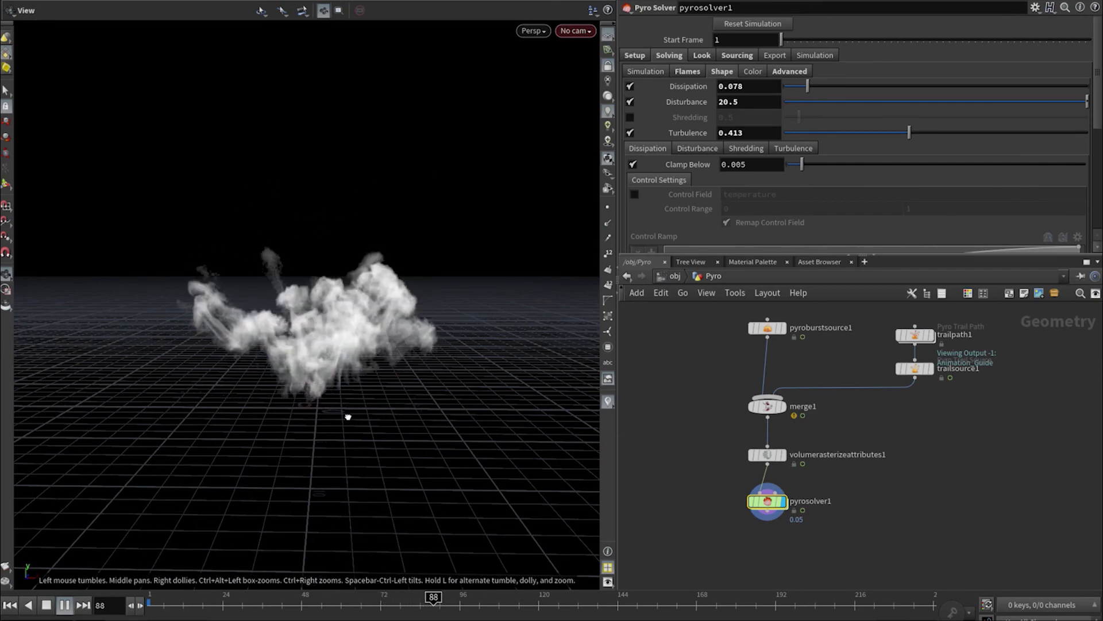
pyautogui.moveTo(348, 361); pyautogui.dragTo(284, 379)
pyautogui.moveTo(161, 601); pyautogui.dragTo(148, 601)
# Add a Stroke node above the burst source and set its Projection to ZX Plane.
pyautogui.scroll(-2, 998, 469)
pyautogui.moveTo(871, 313); pyautogui.dragTo(808, 411, button='middle')
pyautogui.scroll(2, 809, 407)
pyautogui.press('Tab')
pyautogui.write('str')
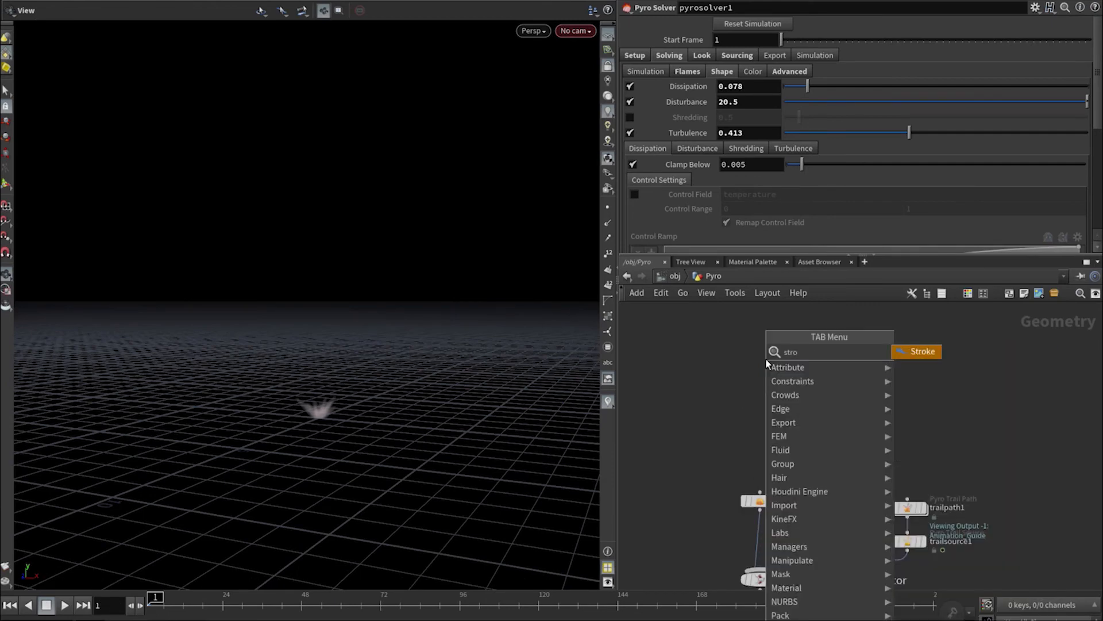
pyautogui.press('Return')
pyautogui.click(766, 359)
pyautogui.click(729, 88)
pyautogui.click(742, 132)
# Widen the Pyro Solver's bounds by setting its Max Size X to 35.
pyautogui.moveTo(828, 494); pyautogui.dragTo(827, 371, button='middle')
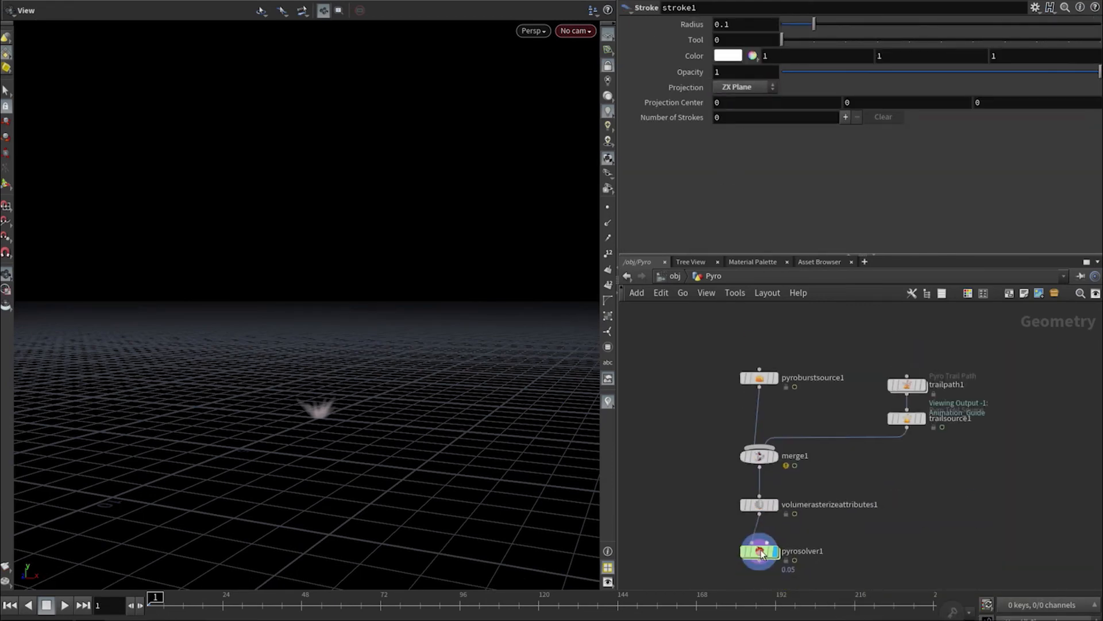
pyautogui.click(759, 552)
pyautogui.moveTo(362, 402); pyautogui.dragTo(473, 333)
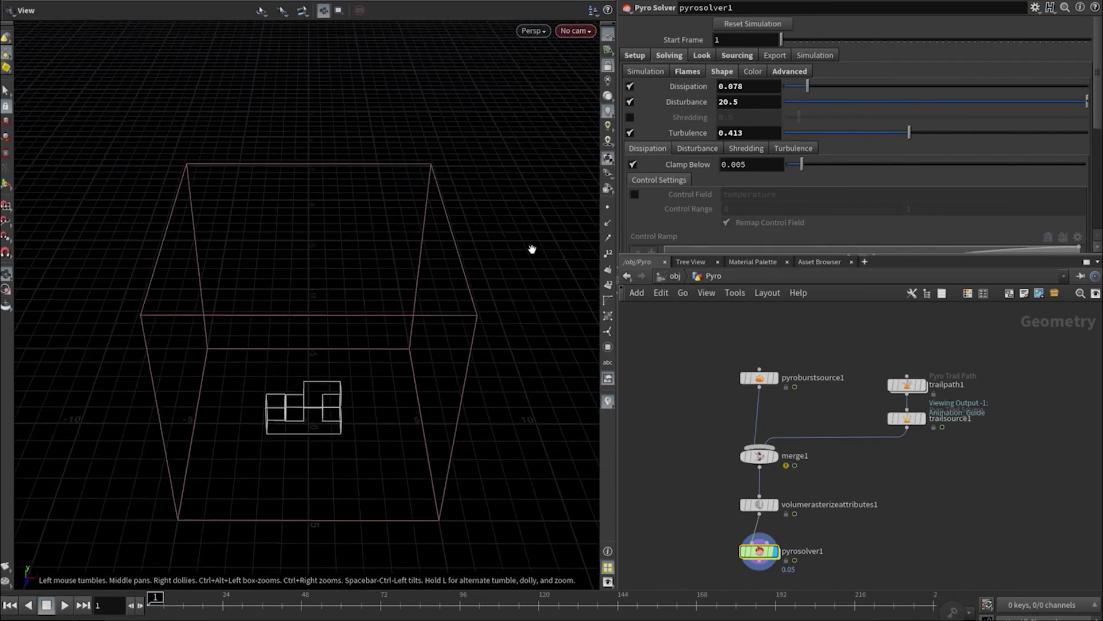
pyautogui.click(635, 55)
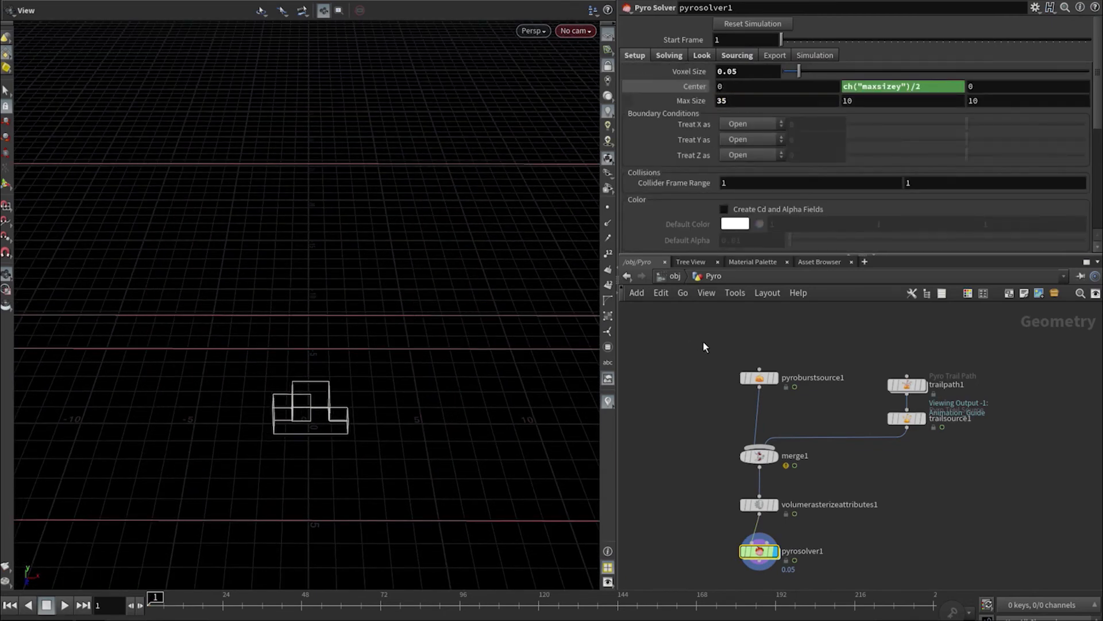
# Draw one long wavy stroke on the ground plane along the widened simulation bounds, discarding the first attempt.
pyautogui.scroll(-2, 692, 338)
pyautogui.moveTo(692, 338); pyautogui.dragTo(699, 402, button='middle')
pyautogui.scroll(-3, 453, 396)
pyautogui.moveTo(453, 396); pyautogui.dragTo(519, 433, button='middle')
pyautogui.click(765, 319)
pyautogui.press('Return')
pyautogui.moveTo(105, 413)
pyautogui.mouseDown()
pyautogui.moveTo(438, 420)
pyautogui.moveTo(522, 434)
pyautogui.mouseUp()
pyautogui.moveTo(499, 397); pyautogui.dragTo(409, 394, button='middle')
pyautogui.scroll(-2, 408, 395)
pyautogui.hotkey('ctrl', 'z')
pyautogui.moveTo(106, 421); pyautogui.dragTo(516, 421)
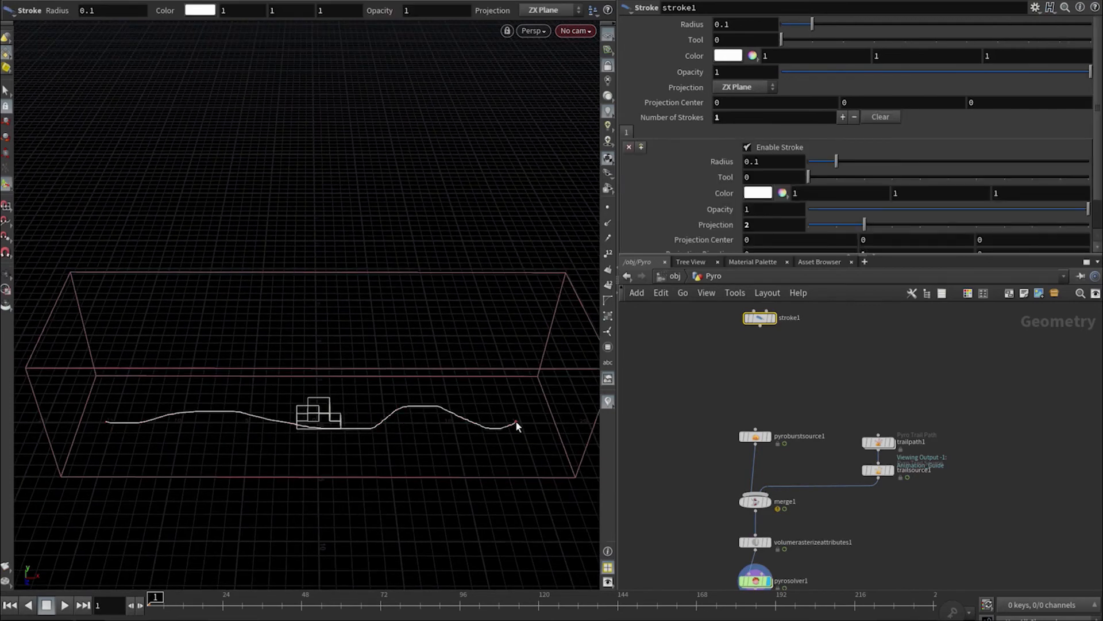
# Add a Resample node below the stroke, display it, and set its maximum segment Length to 4.026.
pyautogui.click(761, 325)
pyautogui.press('Tab')
pyautogui.write('resa')
pyautogui.click(921, 353)
pyautogui.click(763, 349)
pyautogui.press('r')
pyautogui.click(763, 349)
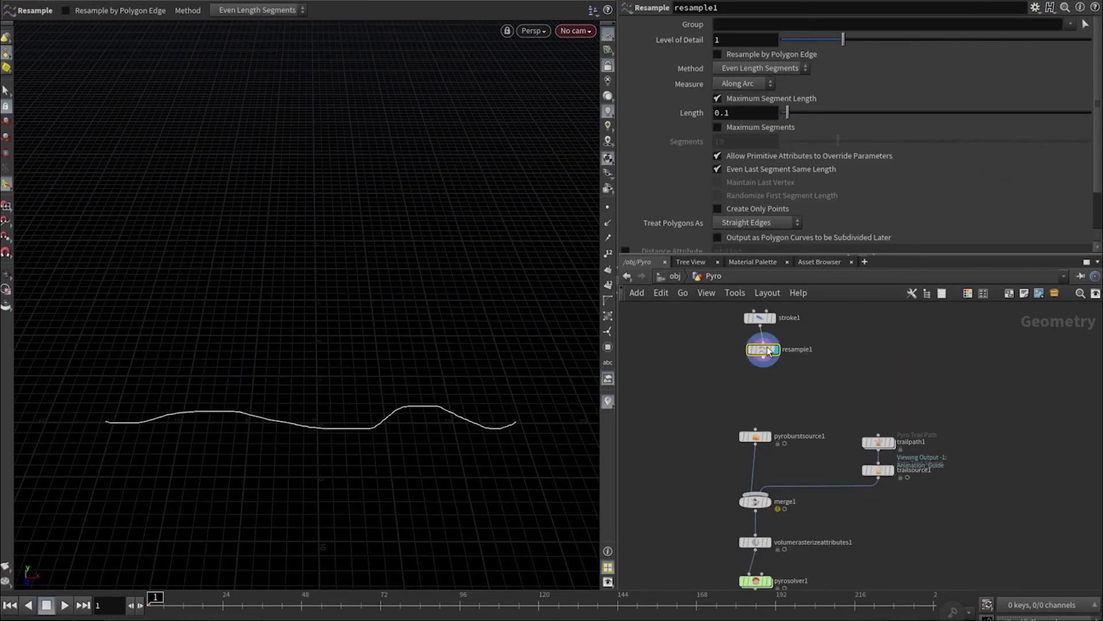
pyautogui.moveTo(814, 115); pyautogui.dragTo(1030, 113)
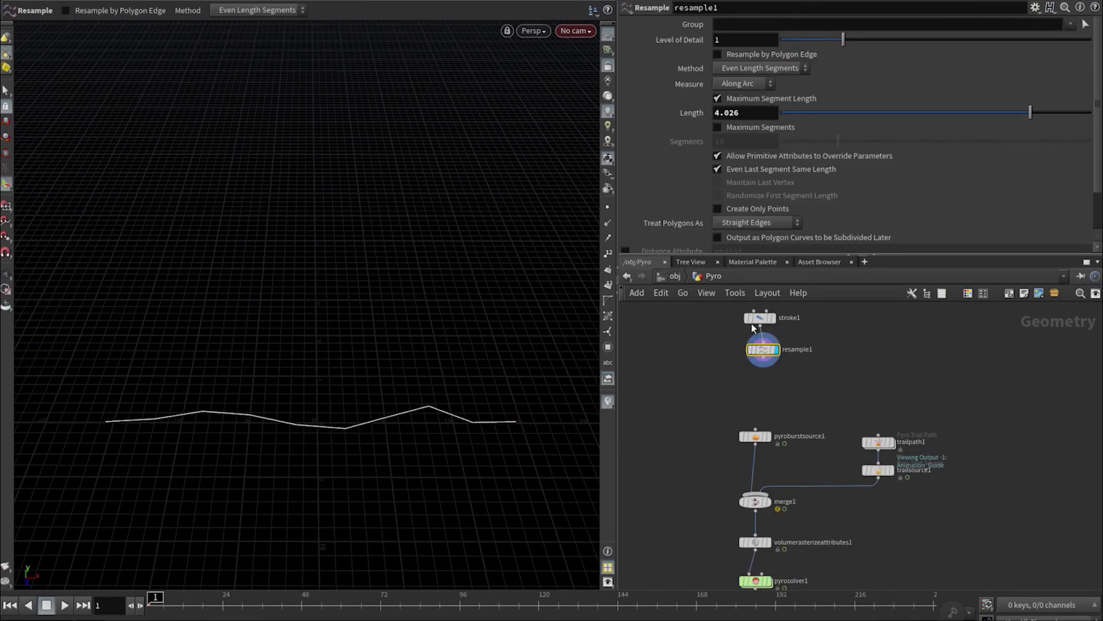
# Wire the Resample output into both the Pyro Burst Source and the Pyro Trail Path.
pyautogui.moveTo(765, 355); pyautogui.dragTo(761, 358)
pyautogui.click(760, 368)
pyautogui.click(755, 431)
pyautogui.click(760, 368)
pyautogui.click(878, 435)
# Display the merged burst and trail sources, play them to examine the distribution along the stroke, and return to frame 1.
pyautogui.press('r')
pyautogui.moveTo(729, 489); pyautogui.dragTo(728, 488)
pyautogui.keyDown('alt'); pyautogui.moveTo(262, 451); pyautogui.dragTo(277, 412); pyautogui.keyUp('alt')
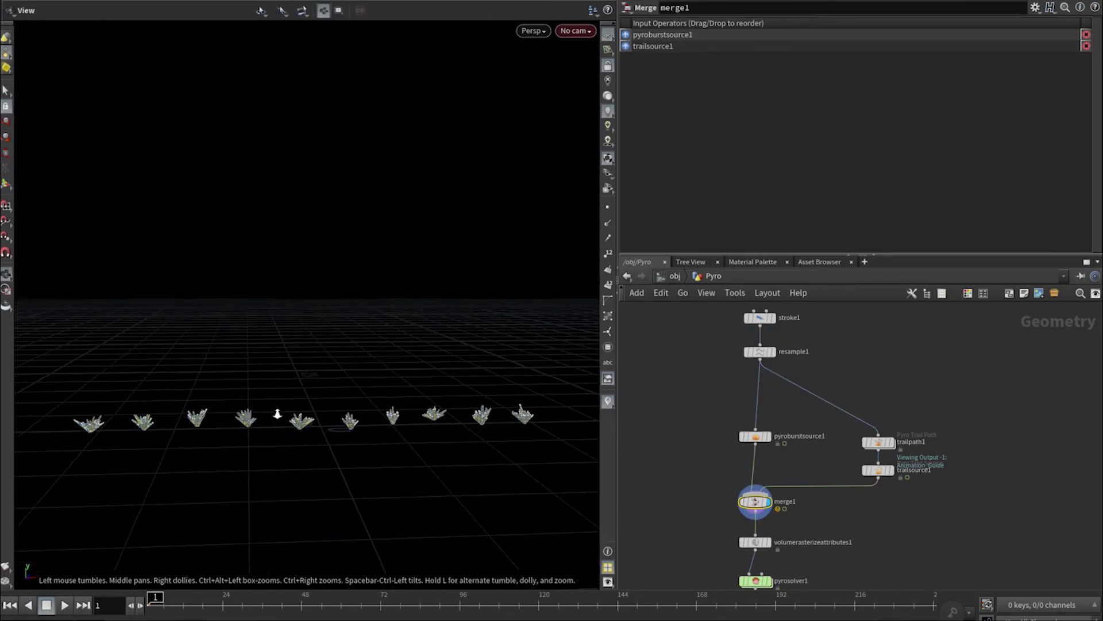
pyautogui.keyDown('alt'); pyautogui.moveTo(277, 411); pyautogui.dragTo(242, 458, button='right'); pyautogui.keyUp('alt')
pyautogui.press('Return')
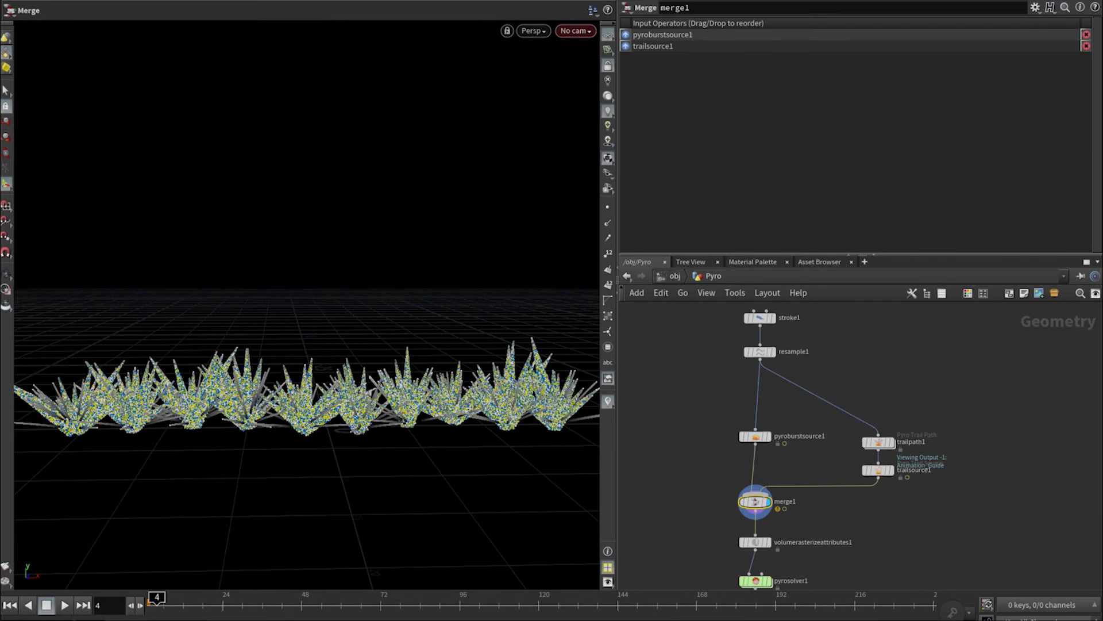
pyautogui.click(12, 606)
# Display the Pyro Solver, play the simulation of simultaneous explosions in shaded mode, check the node's info, and return to the first frame.
pyautogui.moveTo(809, 570); pyautogui.dragTo(812, 529, button='middle')
pyautogui.press('r')
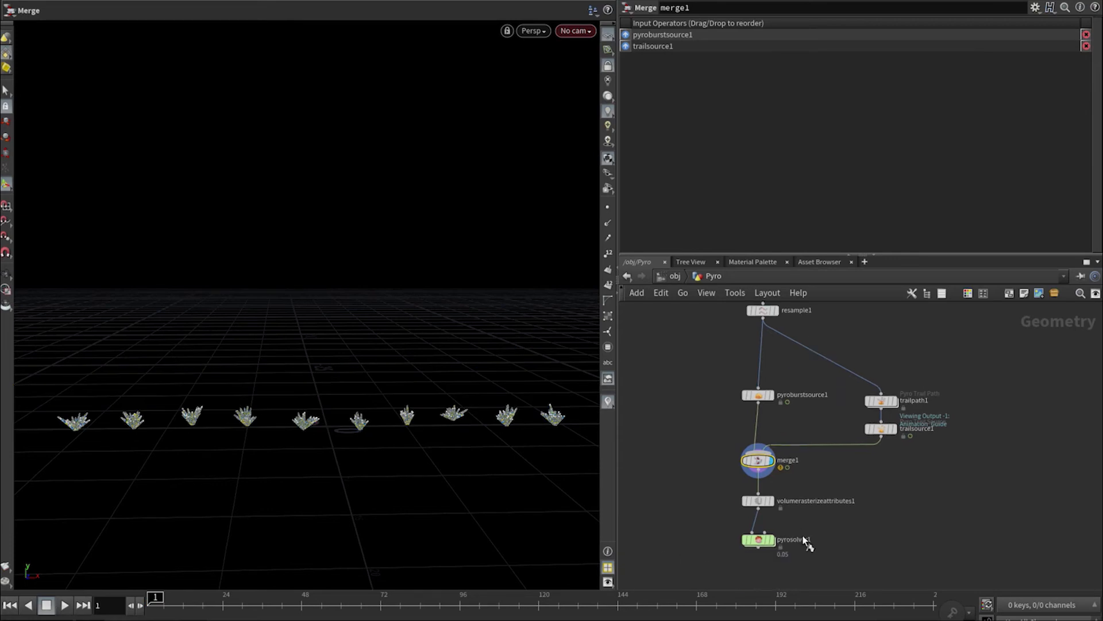
pyautogui.moveTo(807, 531); pyautogui.dragTo(751, 560)
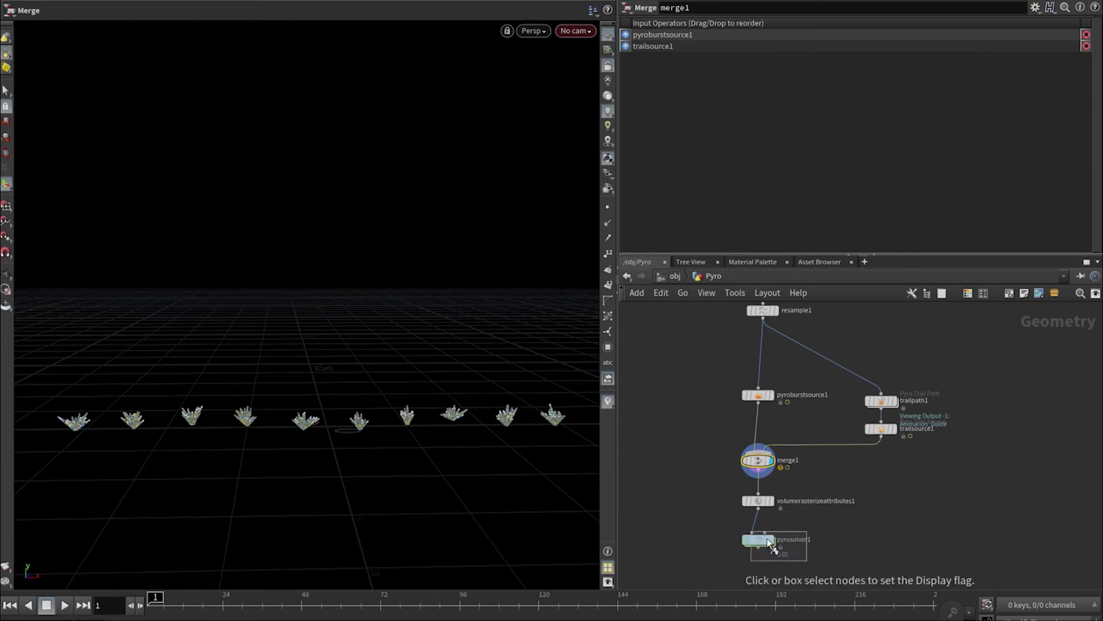
pyautogui.click(68, 606)
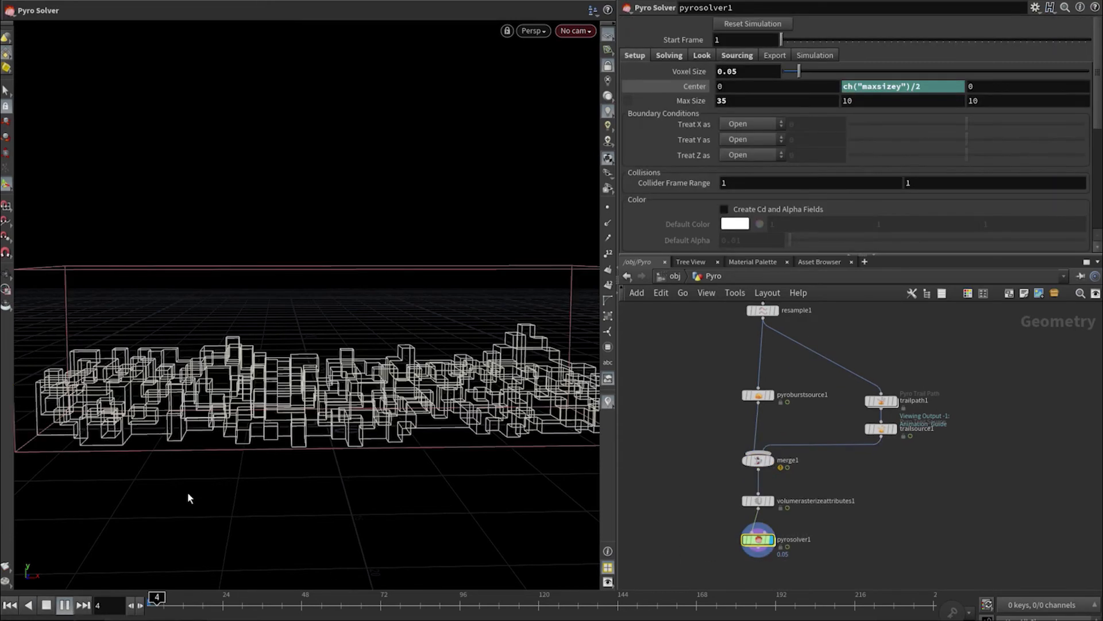
pyautogui.press('w')
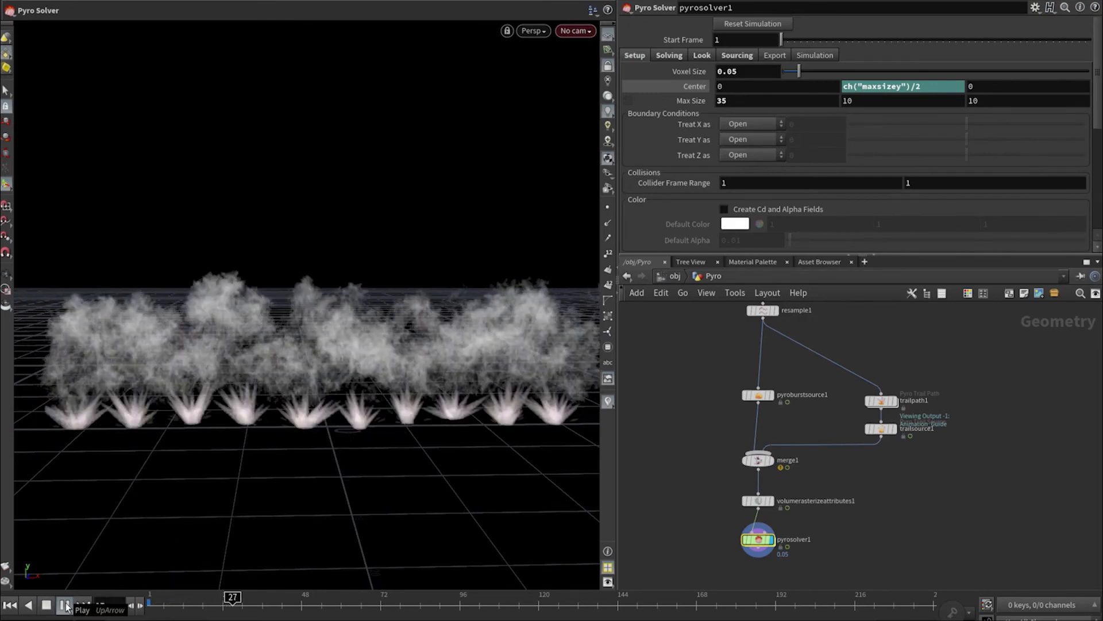
pyautogui.keyDown('alt'); pyautogui.moveTo(334, 415); pyautogui.dragTo(328, 402, button='middle'); pyautogui.keyUp('alt')
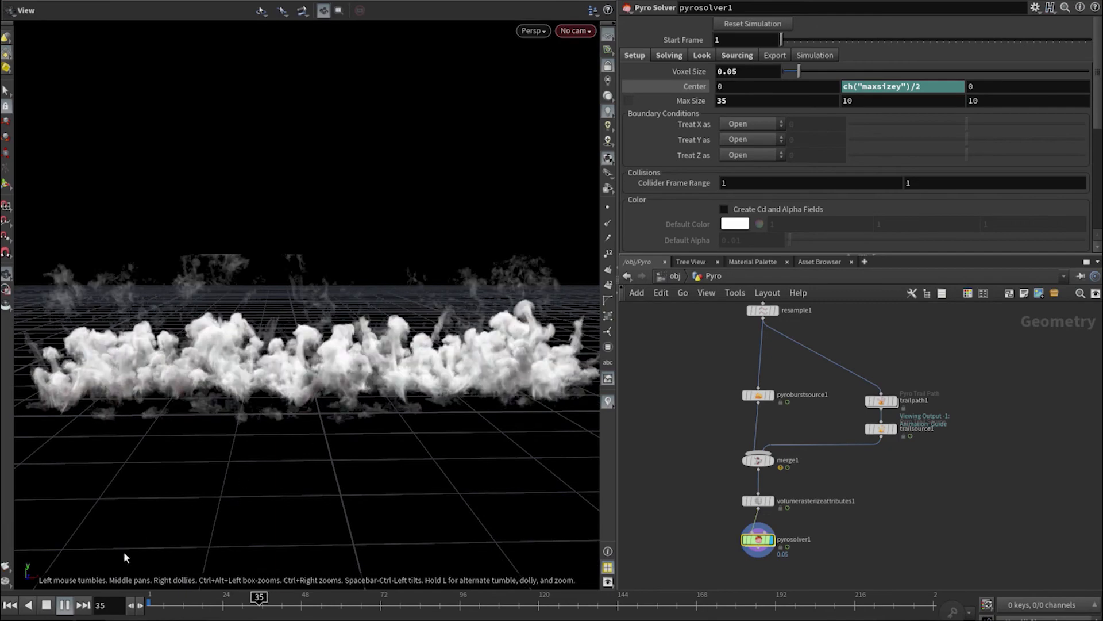
pyautogui.click(66, 605)
pyautogui.middleClick(759, 542)
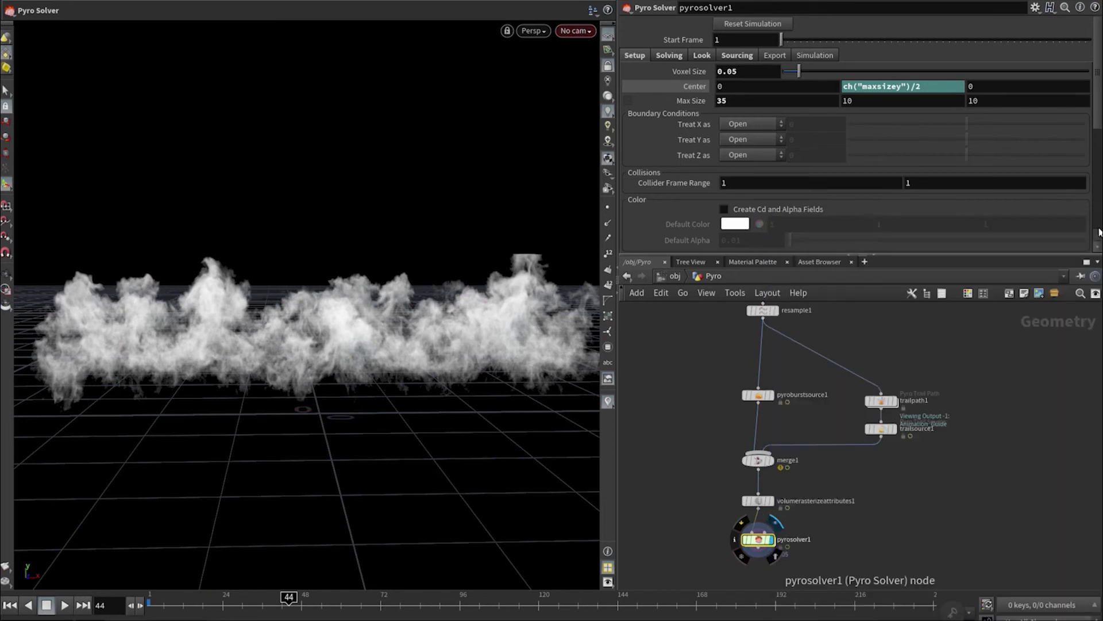
pyautogui.click(13, 607)
# Add an Attribute Expression node beside the network, connect it to the Resample output, and display it.
pyautogui.moveTo(817, 395); pyautogui.dragTo(805, 449, button='middle')
pyautogui.click(755, 370)
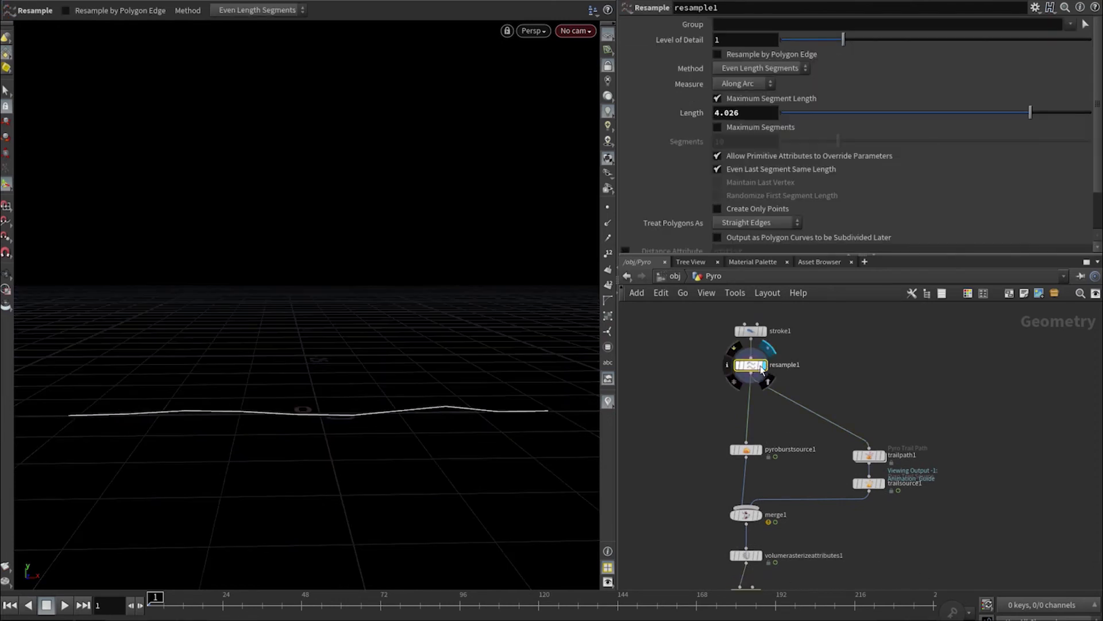
pyautogui.moveTo(651, 377); pyautogui.dragTo(719, 371, button='middle')
pyautogui.press('Tab')
pyautogui.write('attexp')
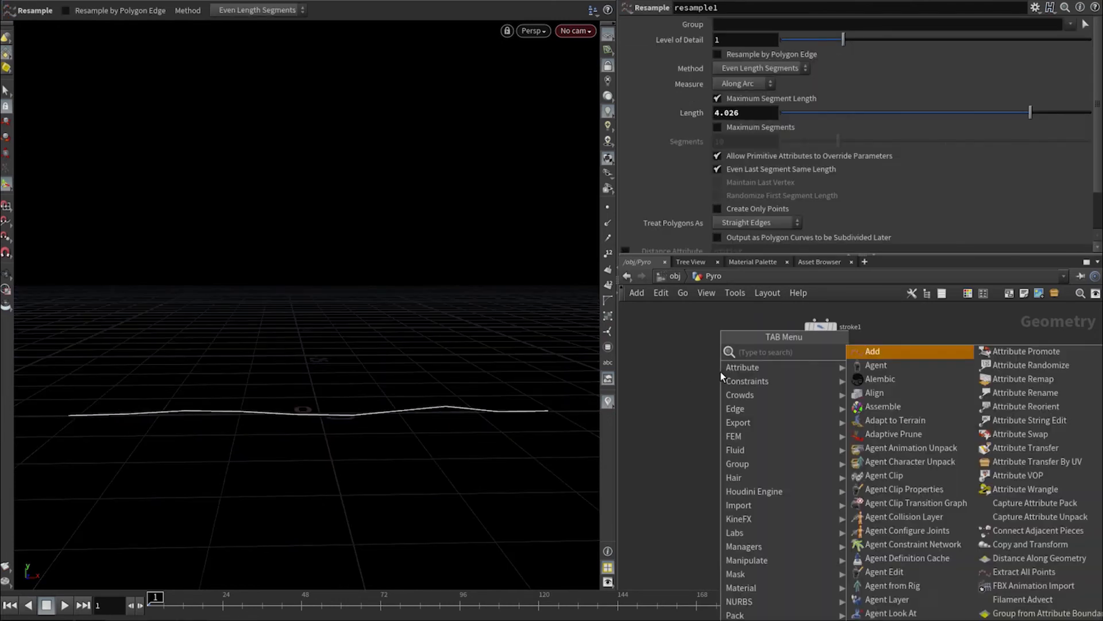
pyautogui.press('Return')
pyautogui.click(757, 398)
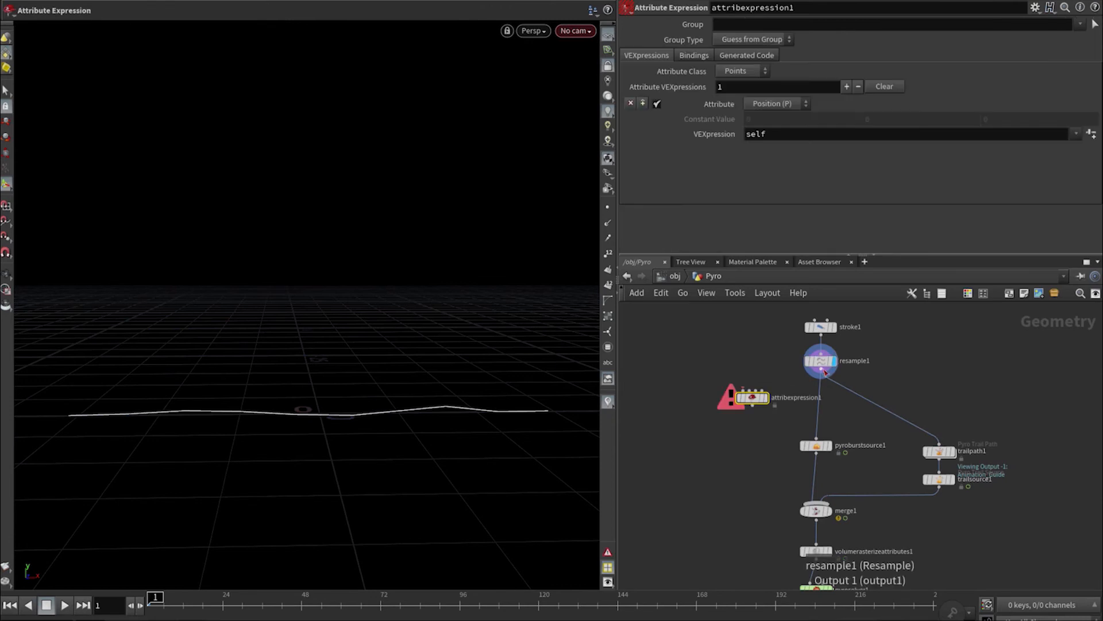
# Make the Attribute Expression write a custom attribute named startframe.
pyautogui.click(776, 104)
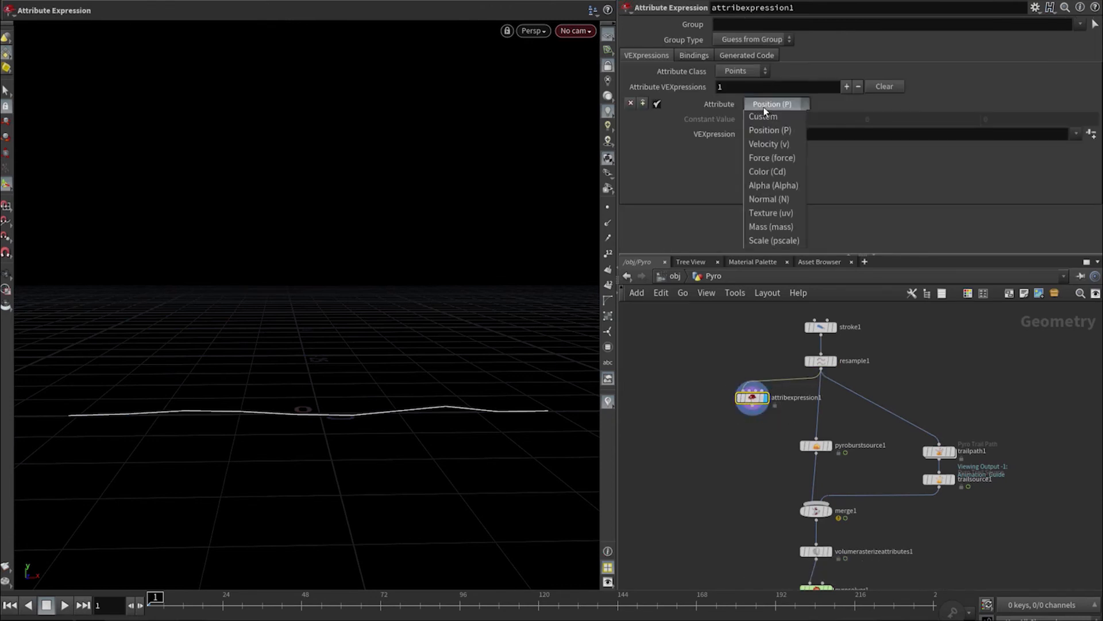
pyautogui.click(769, 116)
pyautogui.click(769, 119)
pyautogui.write('startframe')
pyautogui.press('Return')
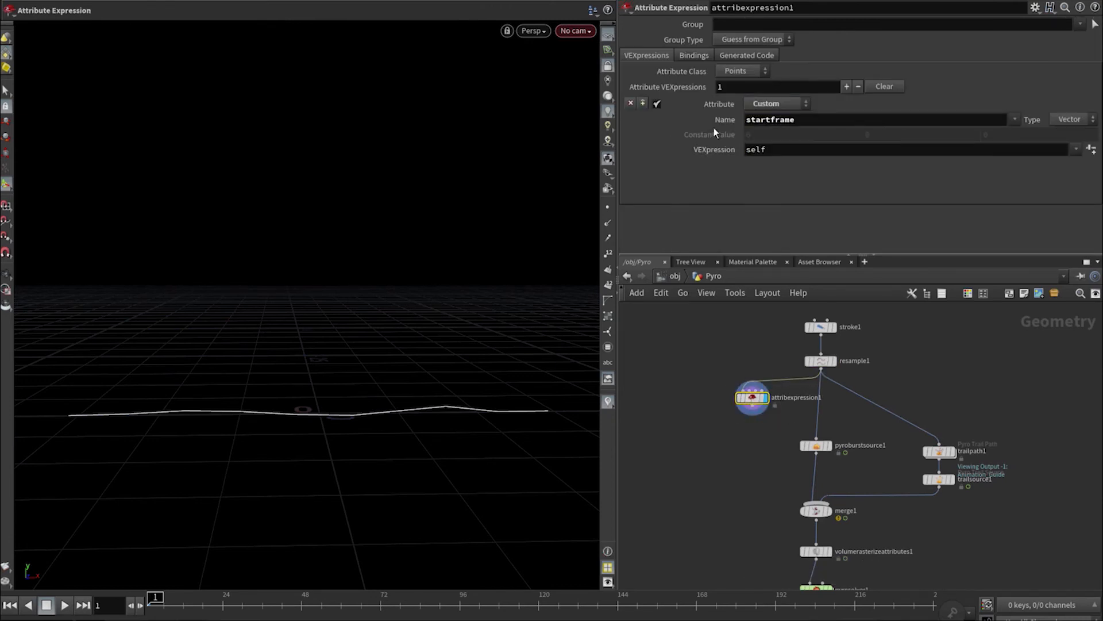
pyautogui.click(1076, 150)
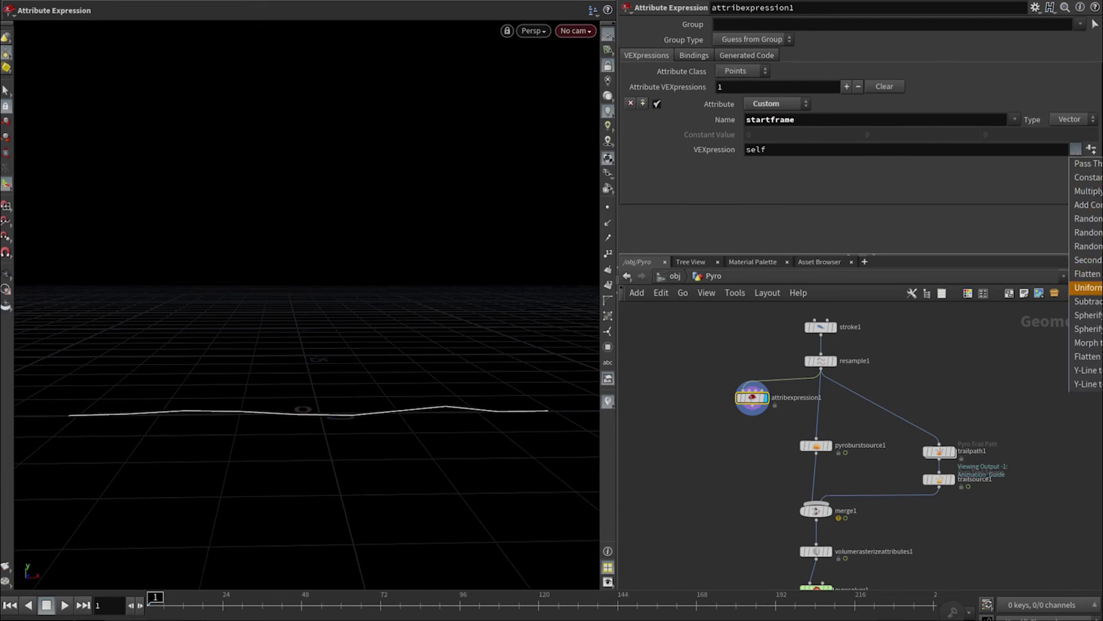
pyautogui.click(1088, 287)
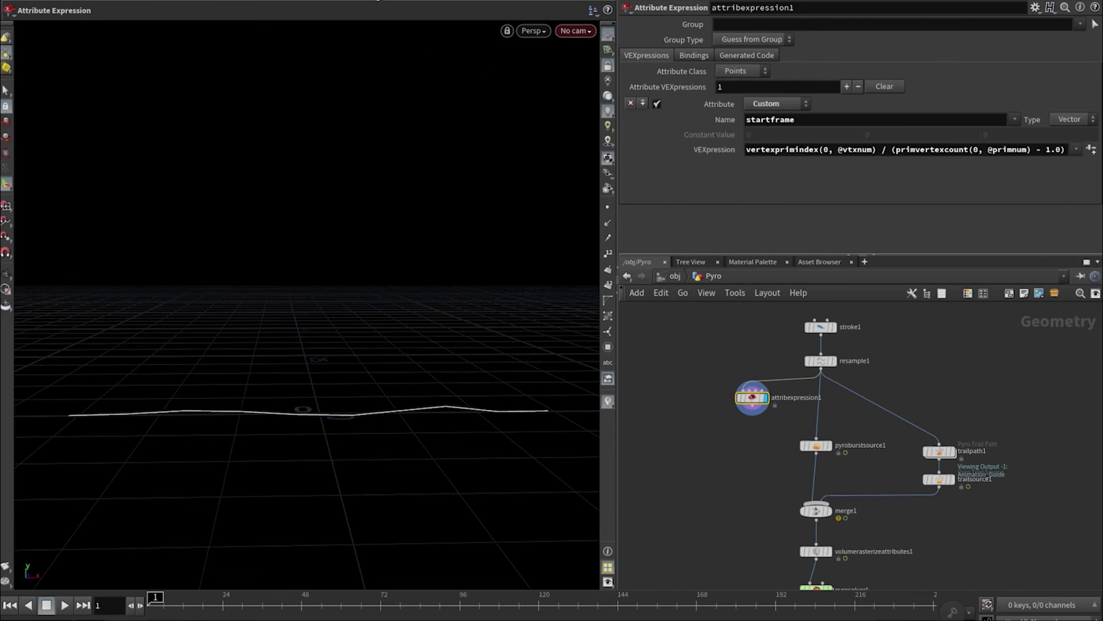
pyautogui.click(378, 0)
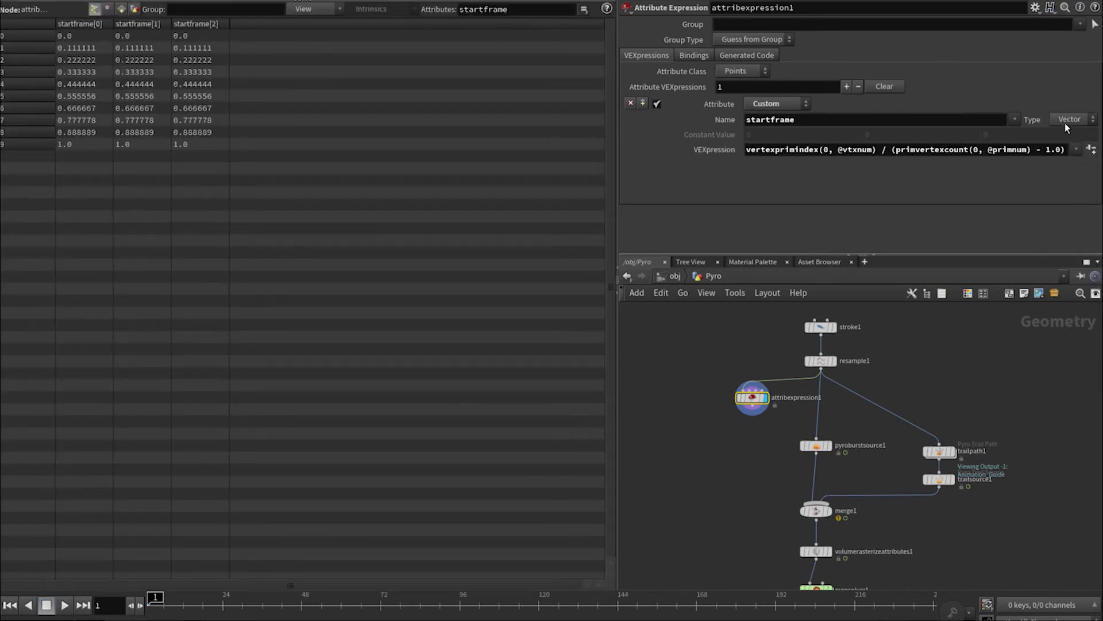
pyautogui.click(1070, 145)
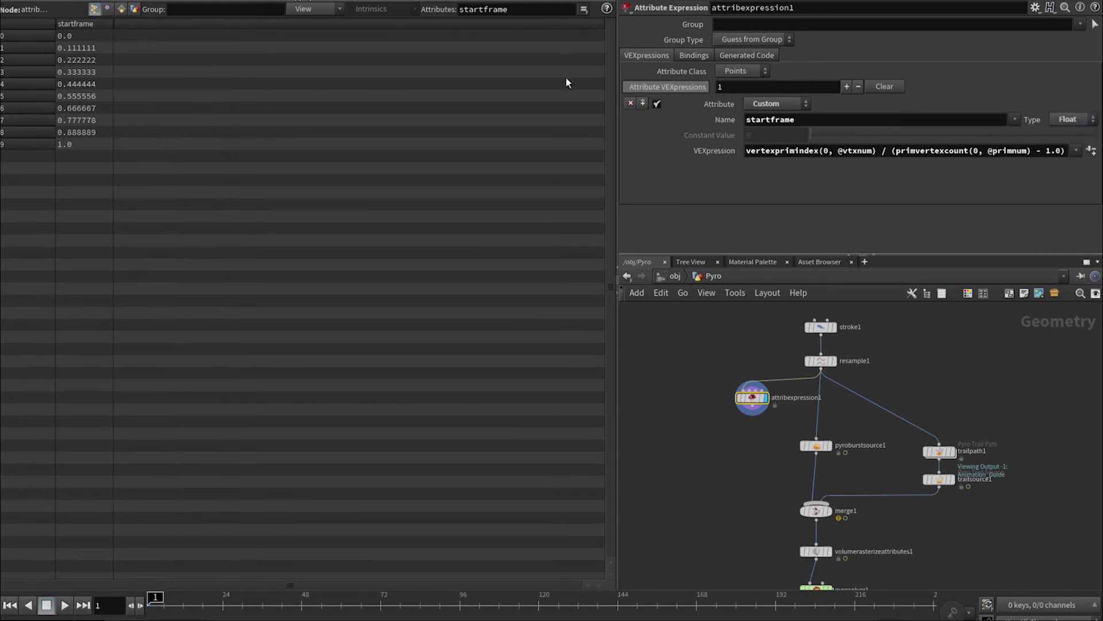
# Append an Attribute Remap for startframe with Output Max 55, and feed it into the burst source and trail path.
pyautogui.rightClick(752, 408)
pyautogui.write('are')
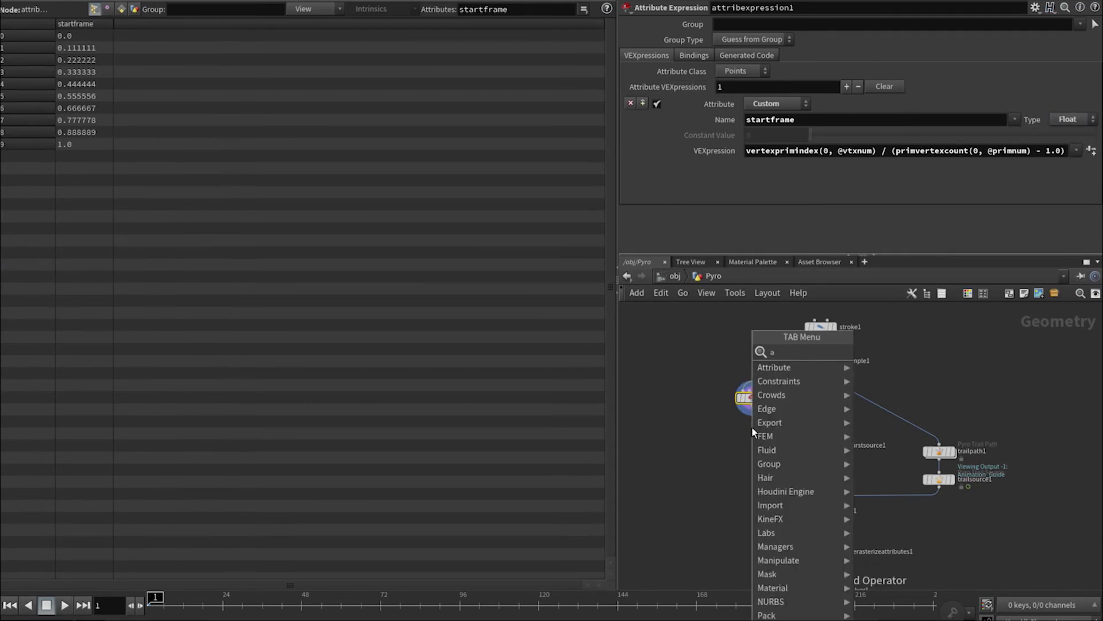
pyautogui.press('Return')
pyautogui.click(752, 427)
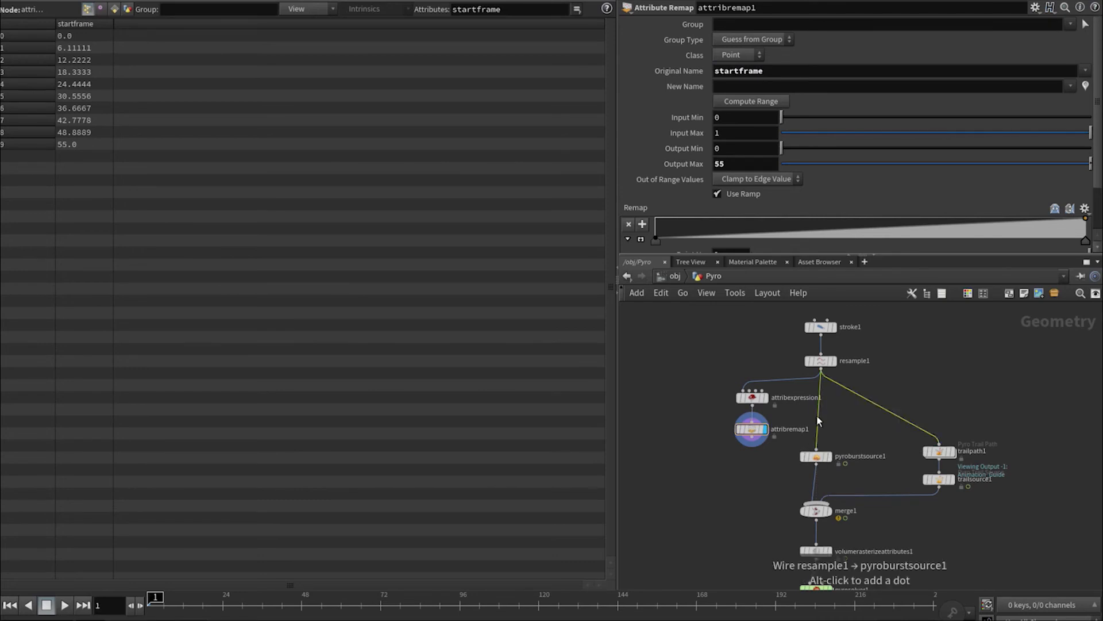
pyautogui.click(26, 0)
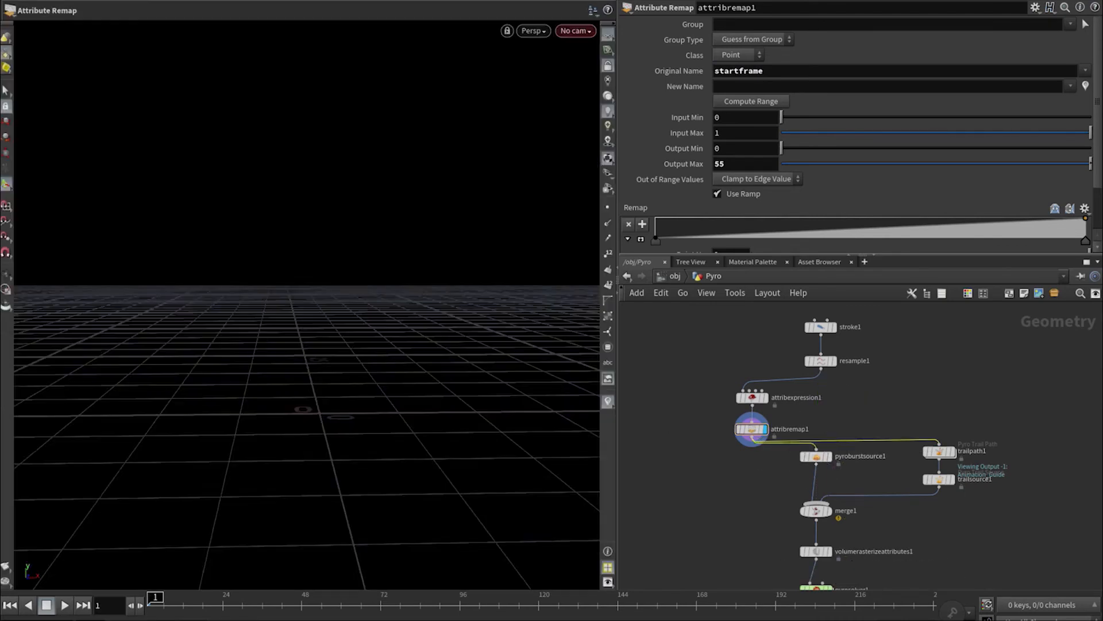
# Display the merge and set Start Frame to Use Attribute on both the Pyro Burst Source and the Pyro Trail Path.
pyautogui.click(817, 510)
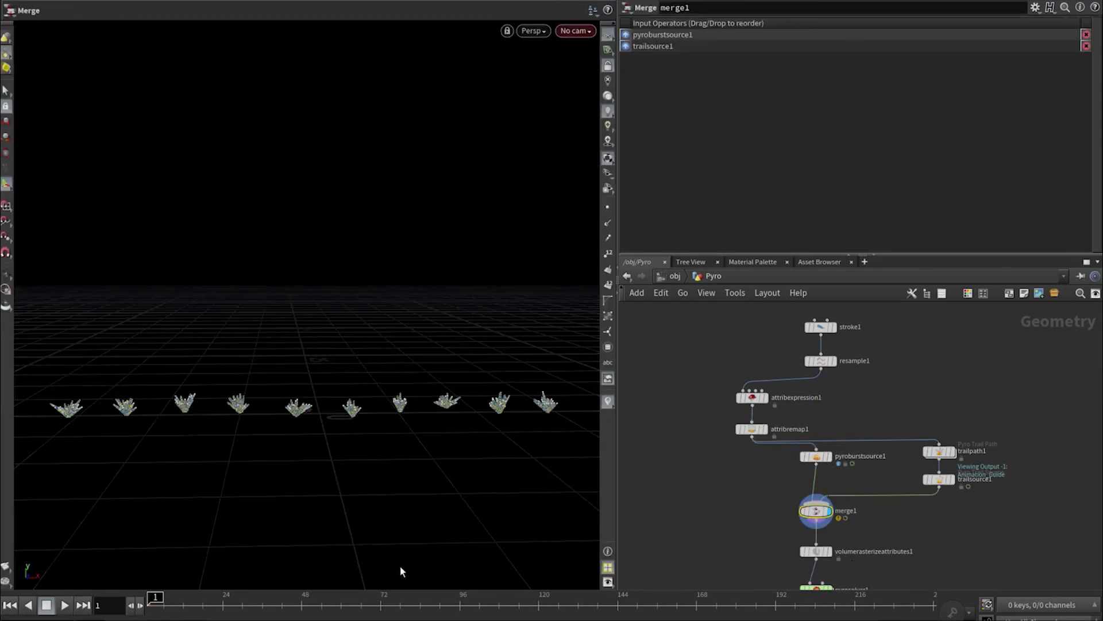
pyautogui.click(818, 459)
pyautogui.scroll(3, 695, 85)
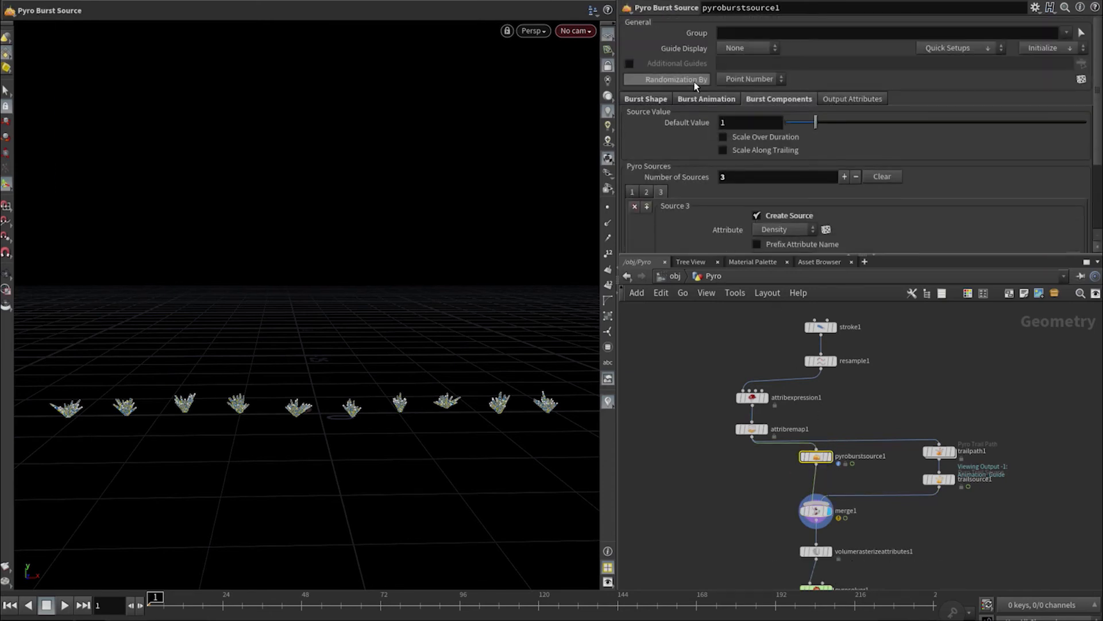
pyautogui.click(655, 100)
pyautogui.click(707, 99)
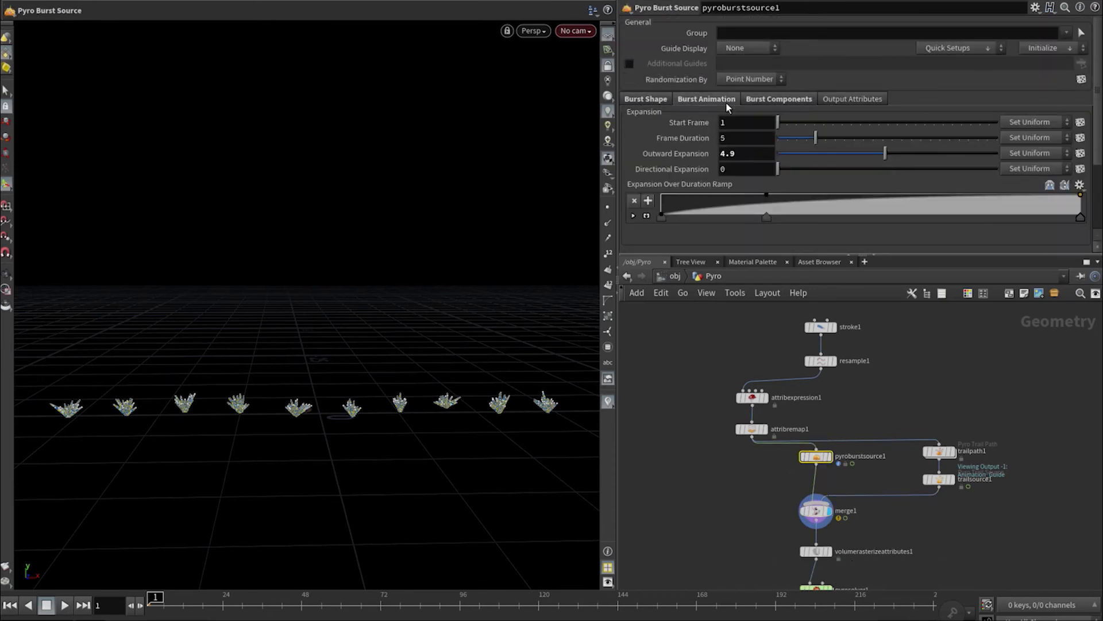
pyautogui.click(1041, 123)
pyautogui.click(1051, 189)
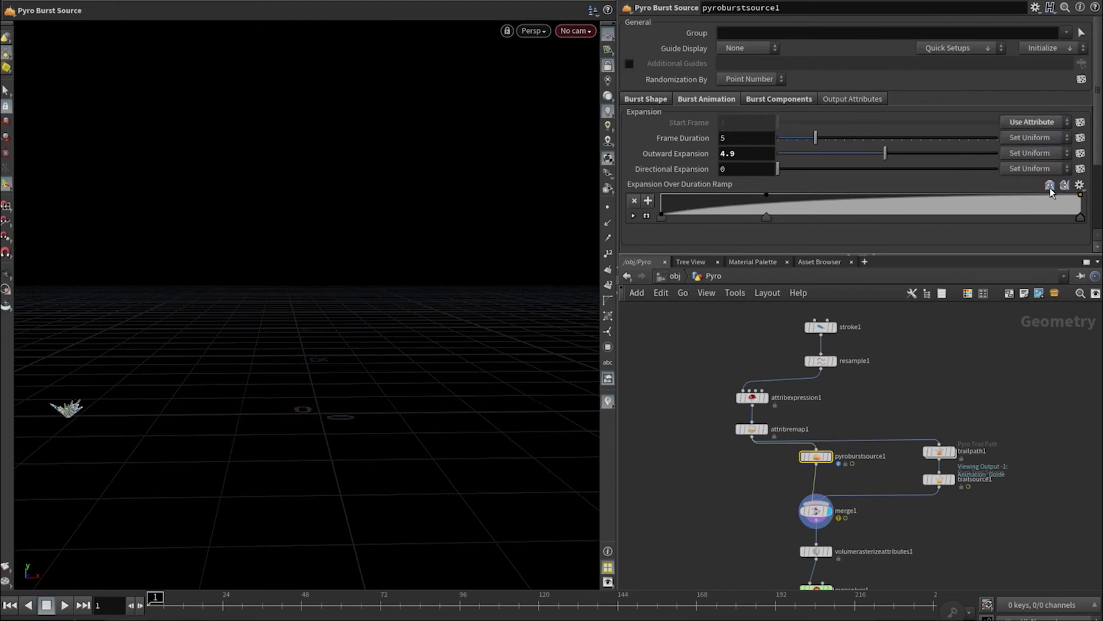
pyautogui.click(939, 451)
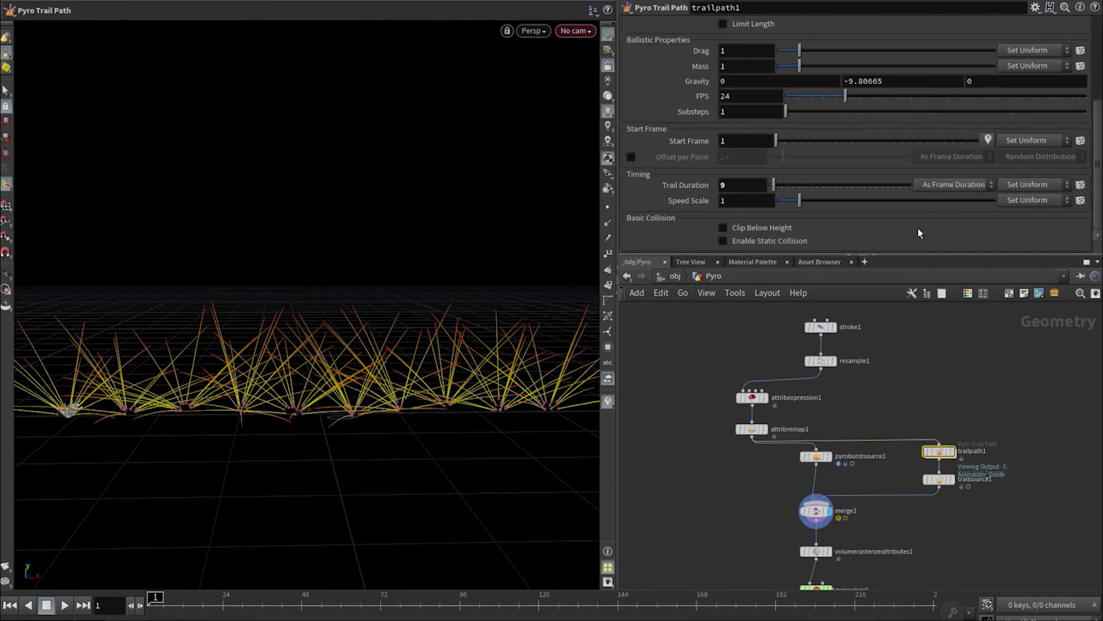
pyautogui.click(1028, 208)
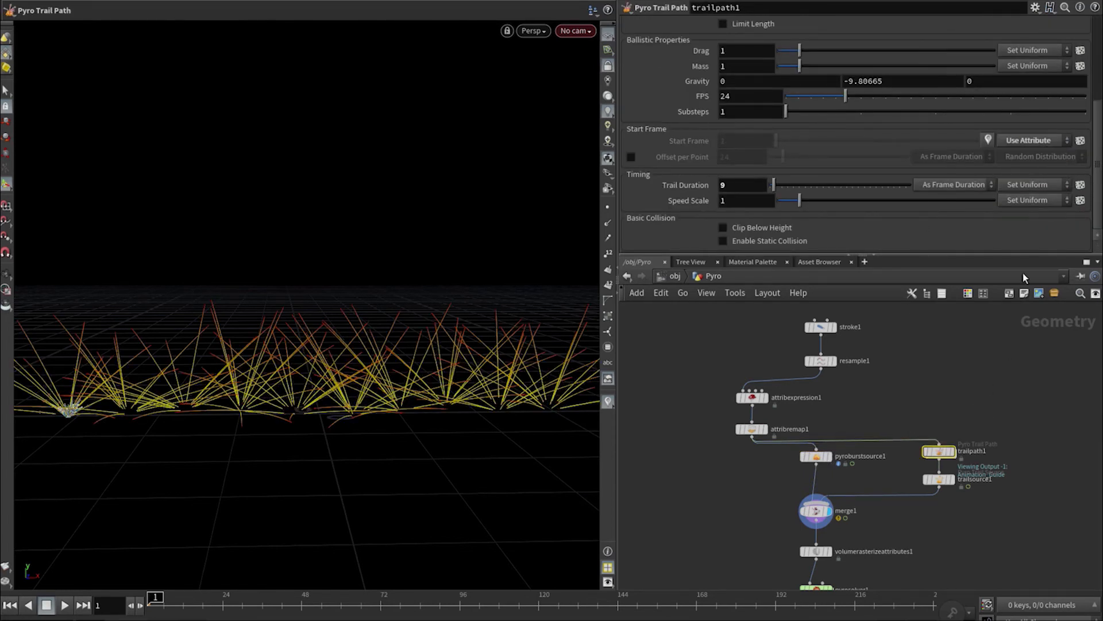
# Scrub the timeline on the merged sources to examine the staggered bursts, and return to frame 1.
pyautogui.click(813, 511)
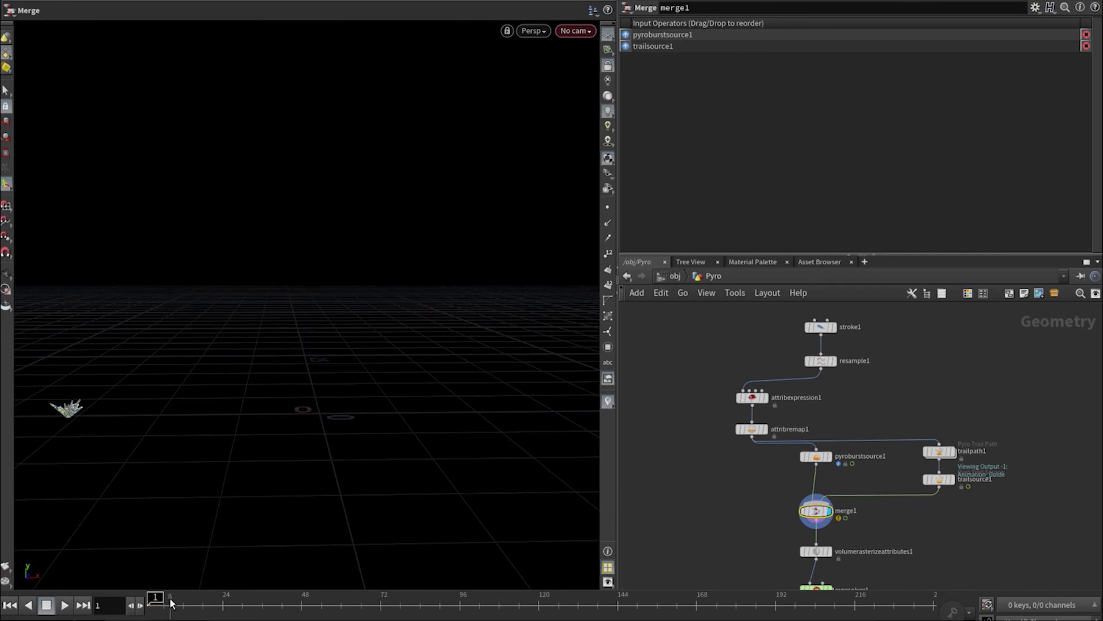
pyautogui.moveTo(188, 602); pyautogui.dragTo(413, 604)
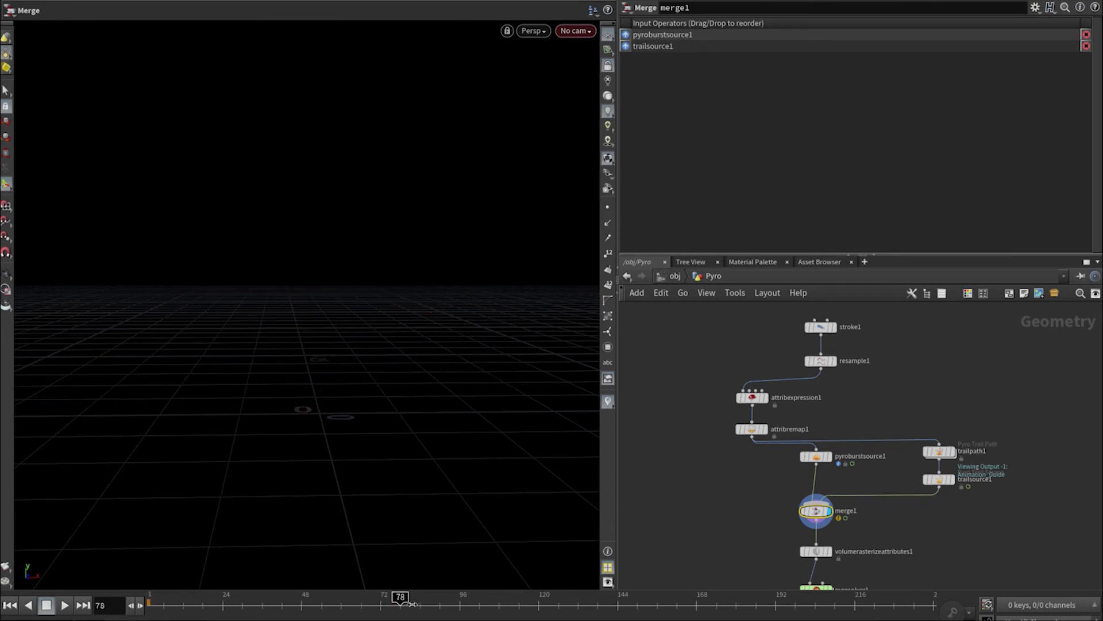
pyautogui.moveTo(338, 599); pyautogui.dragTo(150, 602)
# Display the Pyro Solver, set the end of its Source Frame Range to 55, and play the staggered explosion simulation from several angles.
pyautogui.moveTo(744, 536); pyautogui.dragTo(728, 440, button='middle')
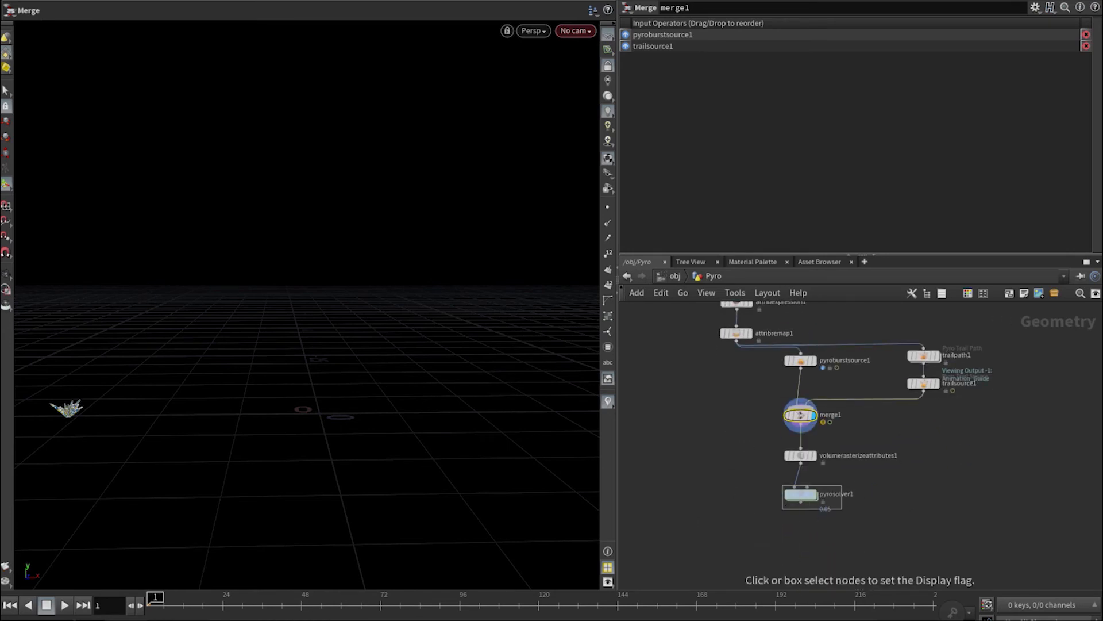
pyautogui.click(736, 56)
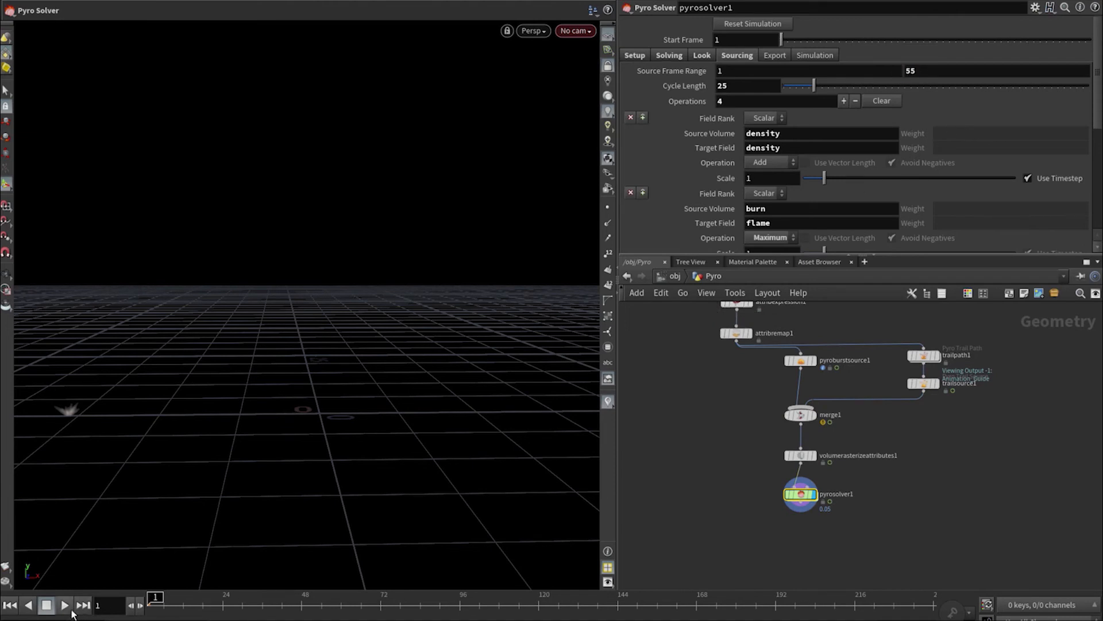
pyautogui.press('Escape')
pyautogui.moveTo(172, 416); pyautogui.dragTo(362, 392)
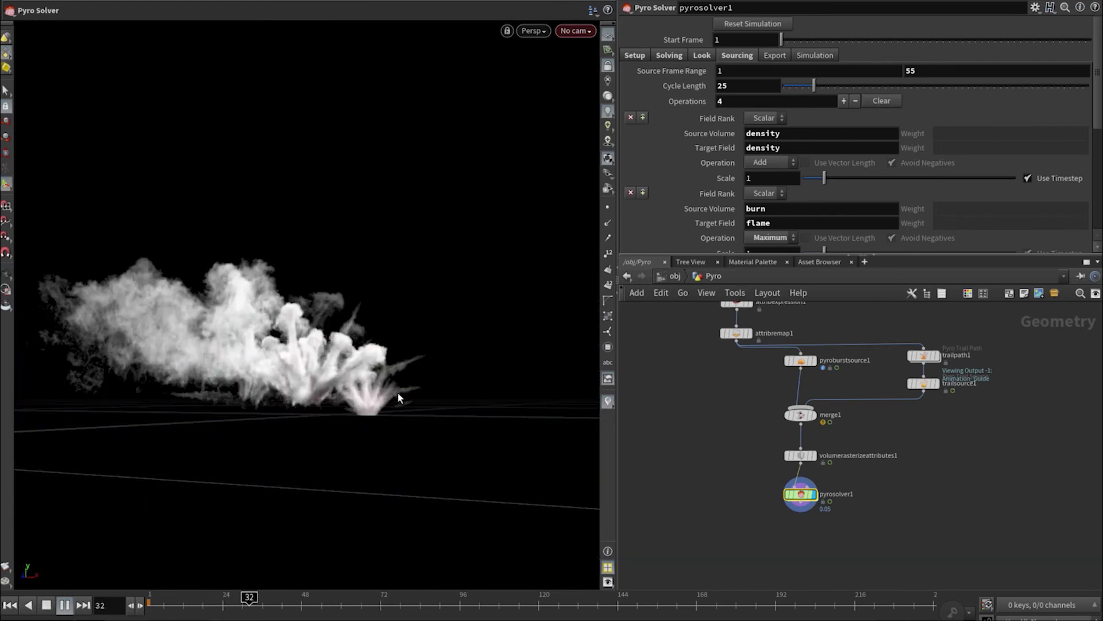
pyautogui.press('Escape')
pyautogui.moveTo(332, 350); pyautogui.dragTo(344, 413)
pyautogui.click(47, 605)
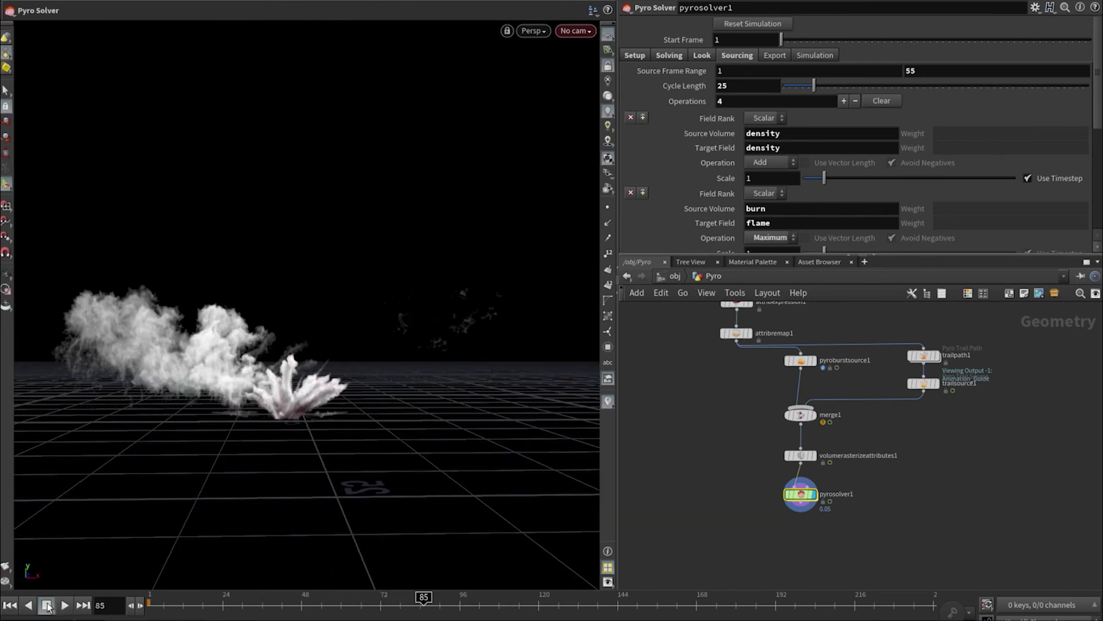
# Append a displayed Pyro Bake Volume after the Pyro Solver and set its smoke Density Scale to 3.93.
pyautogui.moveTo(816, 569); pyautogui.dragTo(795, 473, button='middle')
pyautogui.press('Tab')
pyautogui.write('bake')
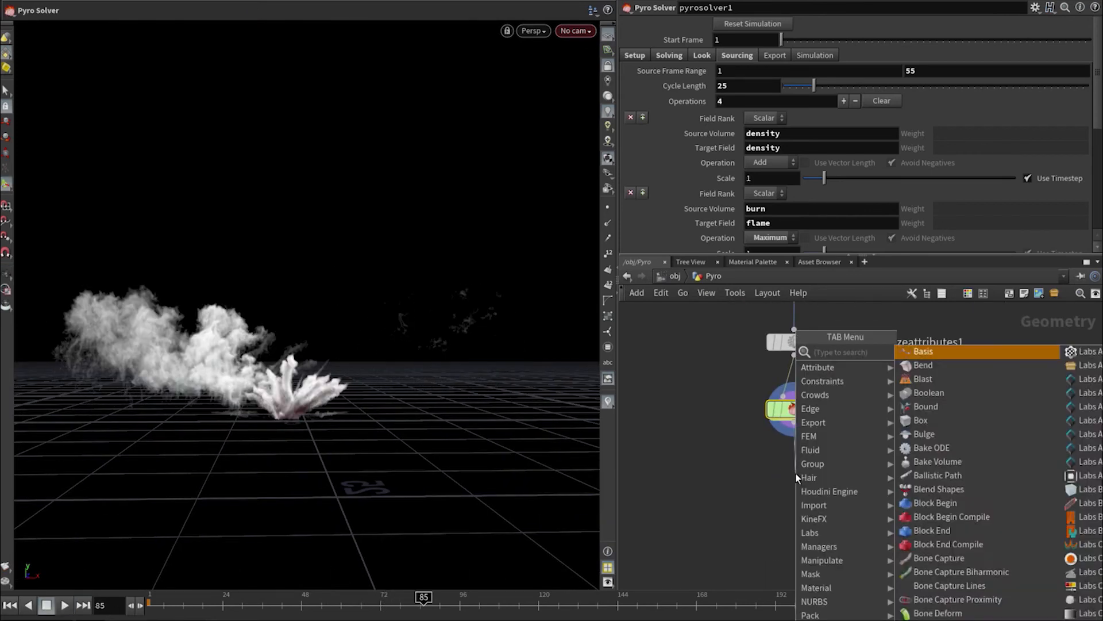
pyautogui.press('Down')
pyautogui.press('Down')
pyautogui.press('Down')
pyautogui.press('Down')
pyautogui.press('Return')
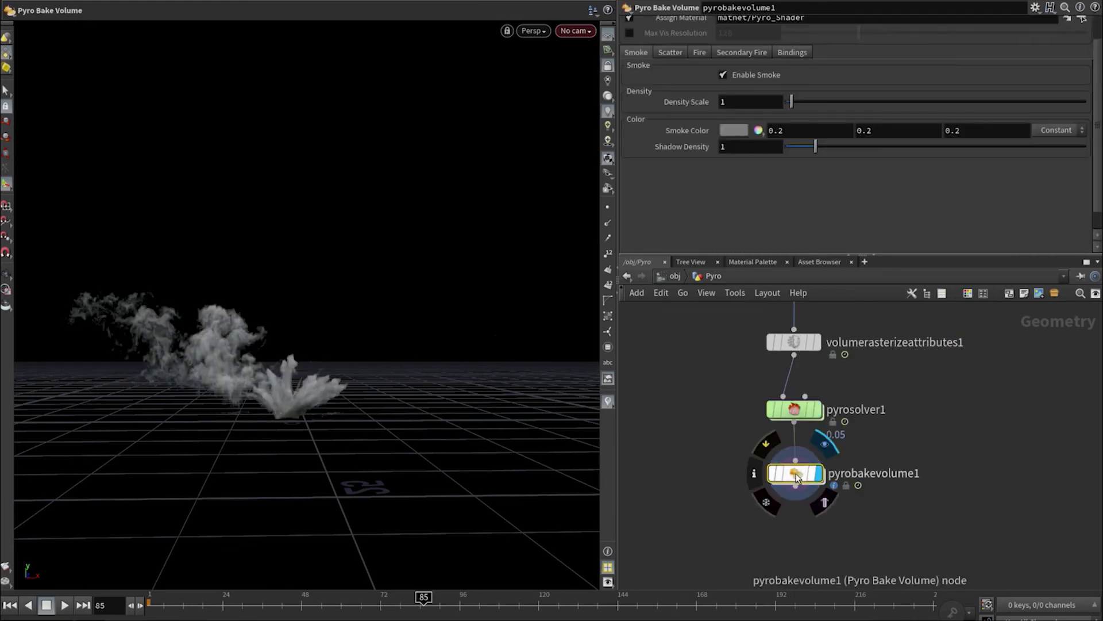
pyautogui.moveTo(798, 104); pyautogui.dragTo(812, 86)
pyautogui.moveTo(315, 335); pyautogui.dragTo(443, 360, button='right')
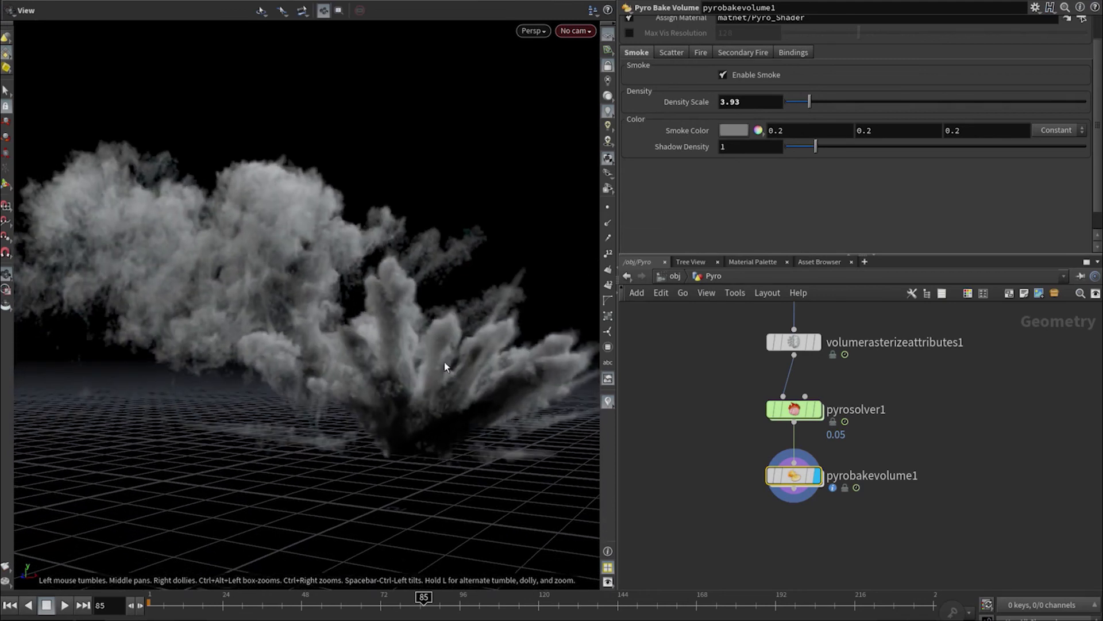
# Enable Scatter on the Pyro Bake Volume and set its intensity Scale to 95.
pyautogui.click(670, 52)
pyautogui.click(723, 74)
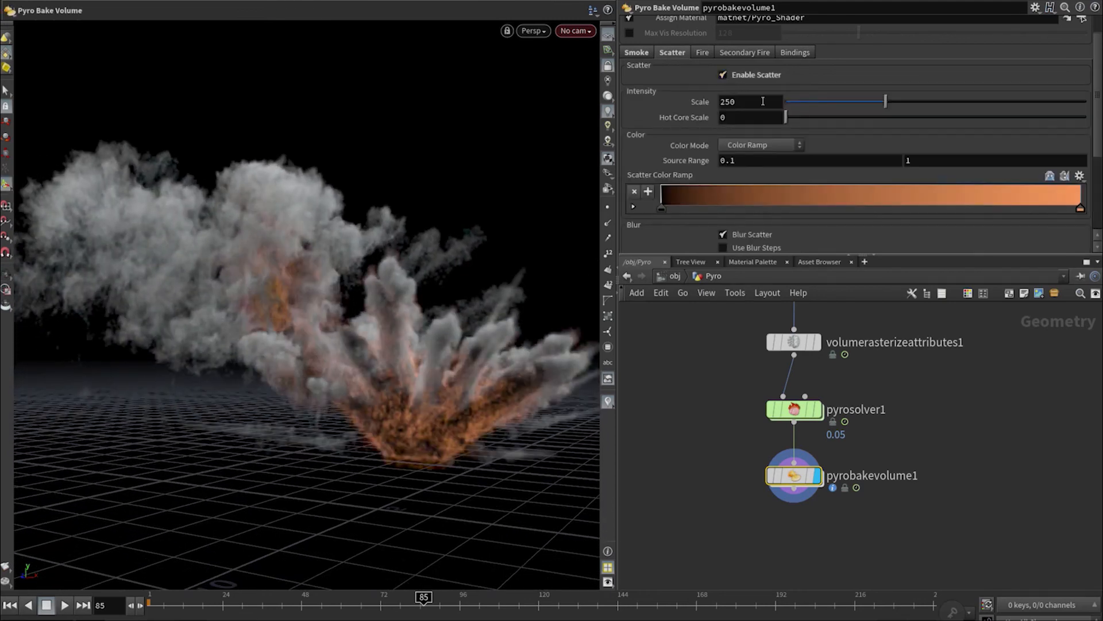
pyautogui.scroll(-5, 753, 233)
pyautogui.scroll(3, 725, 202)
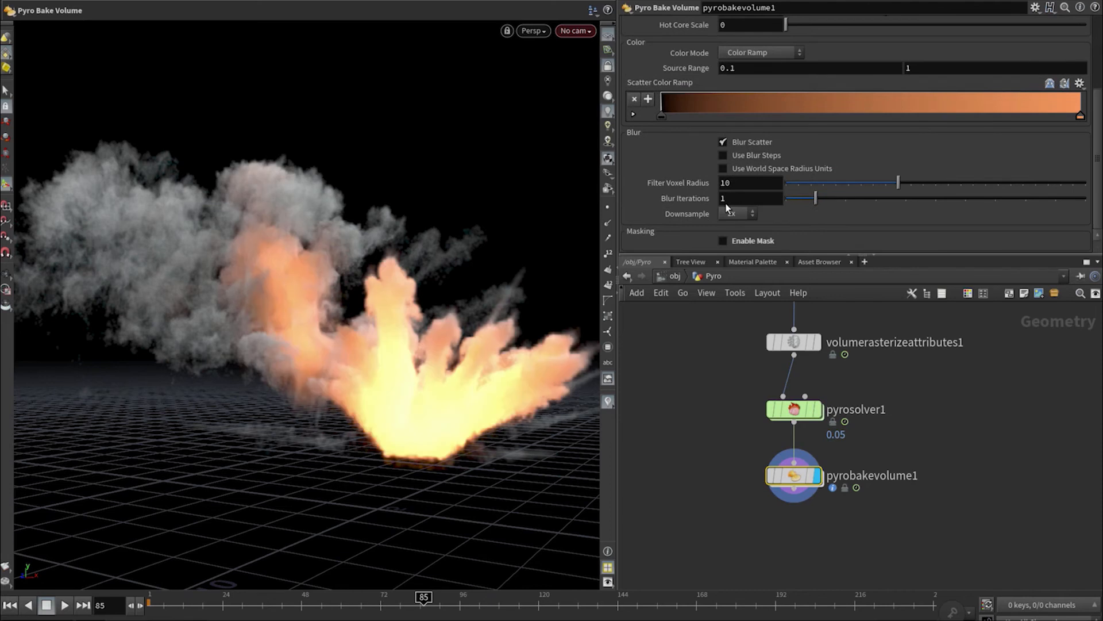
pyautogui.moveTo(864, 42); pyautogui.dragTo(822, 46)
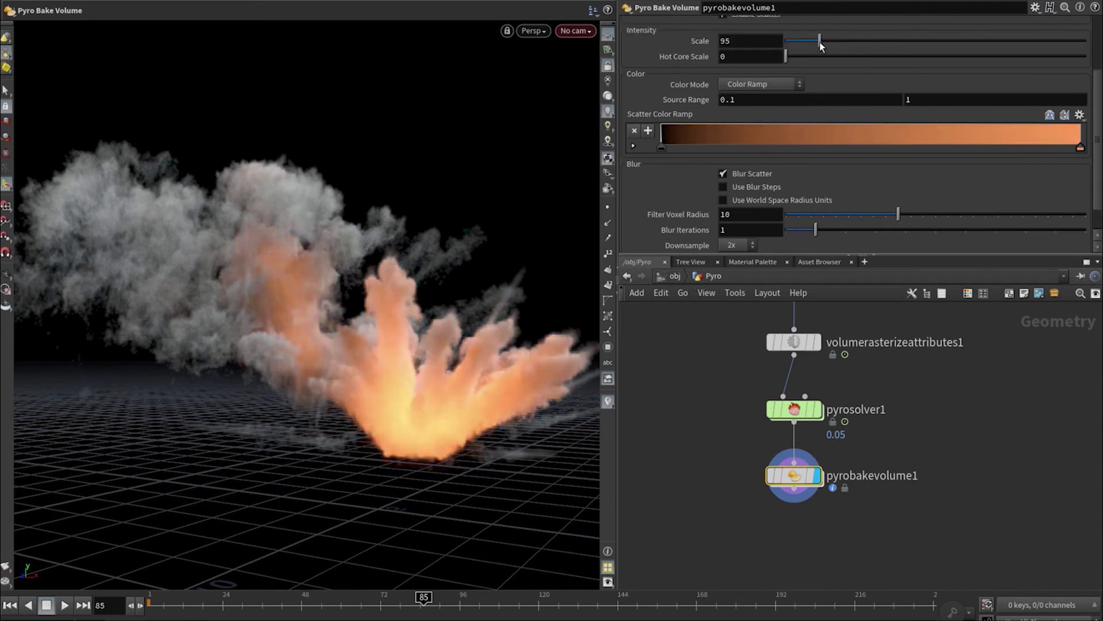
# Enable the mask for the scatter and set its Mask Center to 0.94.
pyautogui.scroll(-1, 808, 188)
pyautogui.click(724, 241)
pyautogui.scroll(-2, 824, 211)
pyautogui.moveTo(824, 211); pyautogui.dragTo(815, 213)
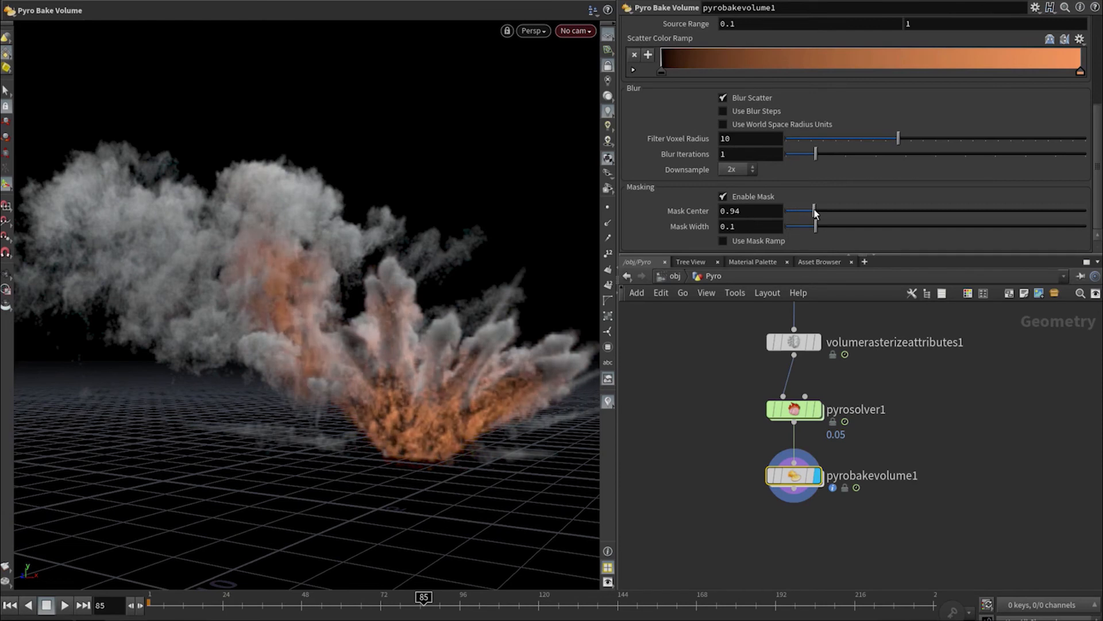
# Enable Fire on the Pyro Bake Volume and mask it with a Mask Center of 0.44.
pyautogui.scroll(10, 814, 213)
pyautogui.click(703, 45)
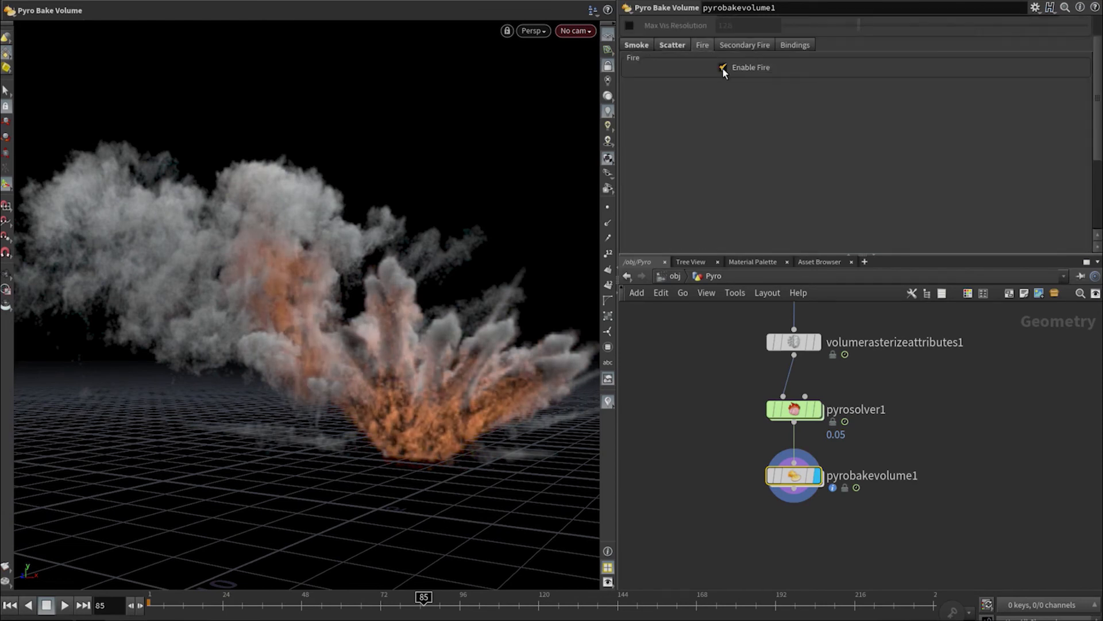
pyautogui.scroll(-4, 749, 122)
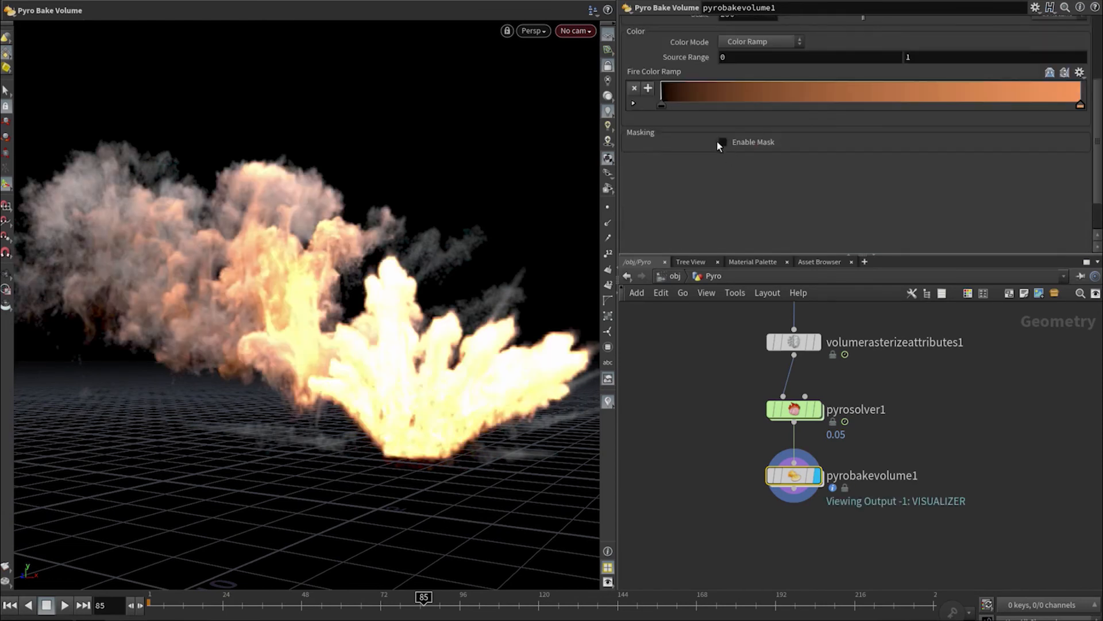
pyautogui.click(722, 143)
pyautogui.moveTo(797, 155); pyautogui.dragTo(799, 156)
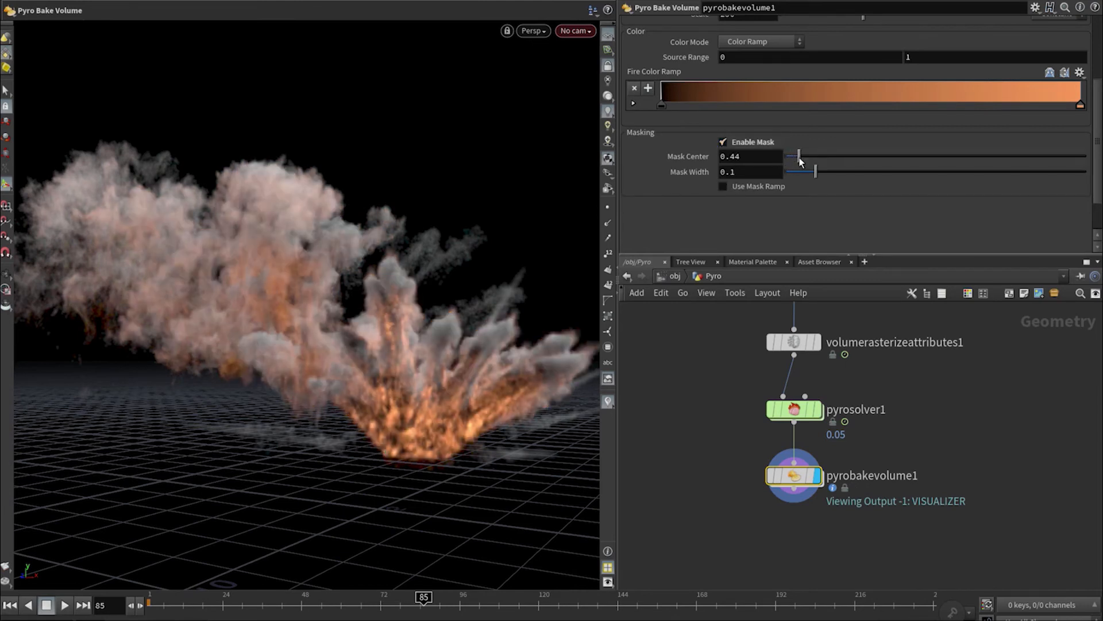
# Set the smoke Density Scale of the Pyro Bake Volume to 9.2.
pyautogui.scroll(4, 681, 123)
pyautogui.click(637, 62)
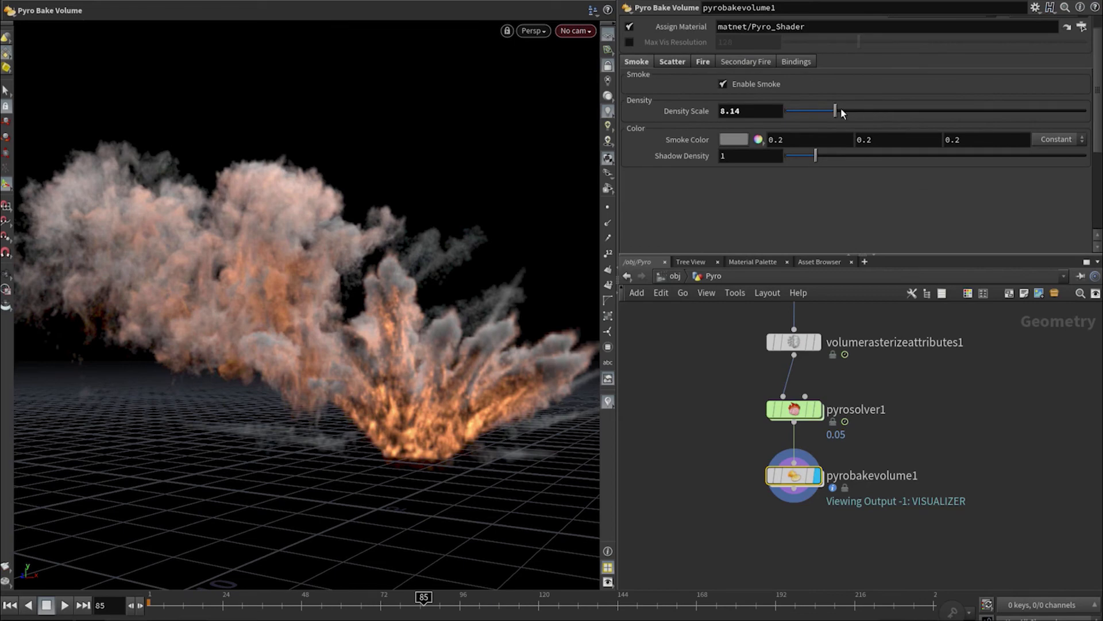
pyautogui.moveTo(841, 111); pyautogui.dragTo(833, 110)
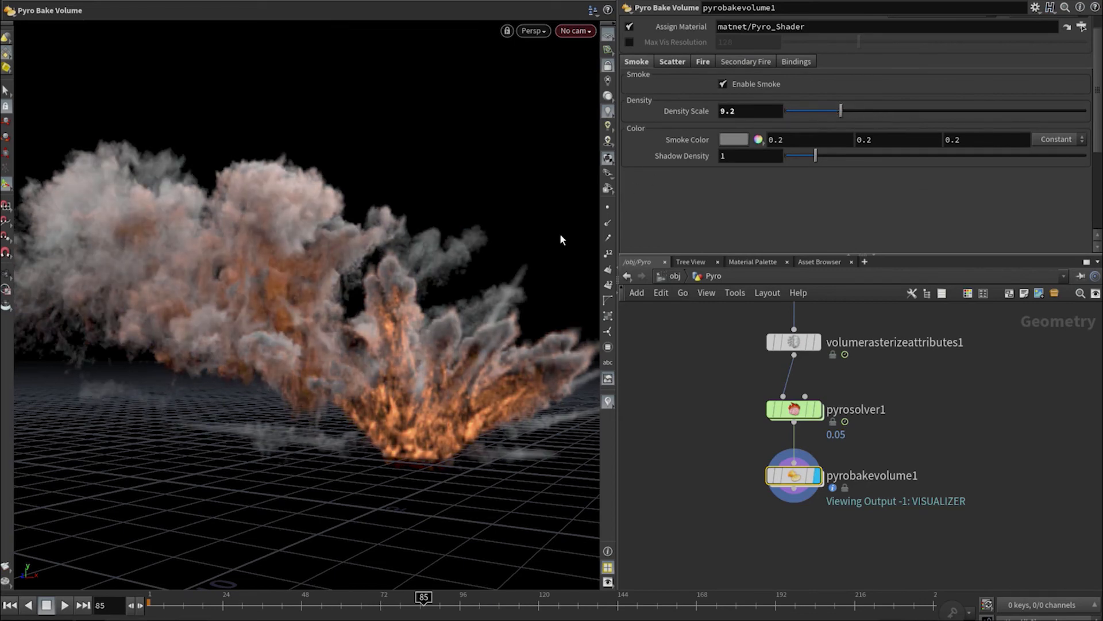
# Frame the whole row of explosions and render a flipbook at 1920 by 1080, bringing the playback window into full view.
pyautogui.keyDown('alt'); pyautogui.moveTo(554, 238); pyautogui.dragTo(395, 283, button='right'); pyautogui.keyUp('alt')
pyautogui.keyDown('alt'); pyautogui.moveTo(394, 284); pyautogui.dragTo(304, 331); pyautogui.keyUp('alt')
pyautogui.click(7, 566)
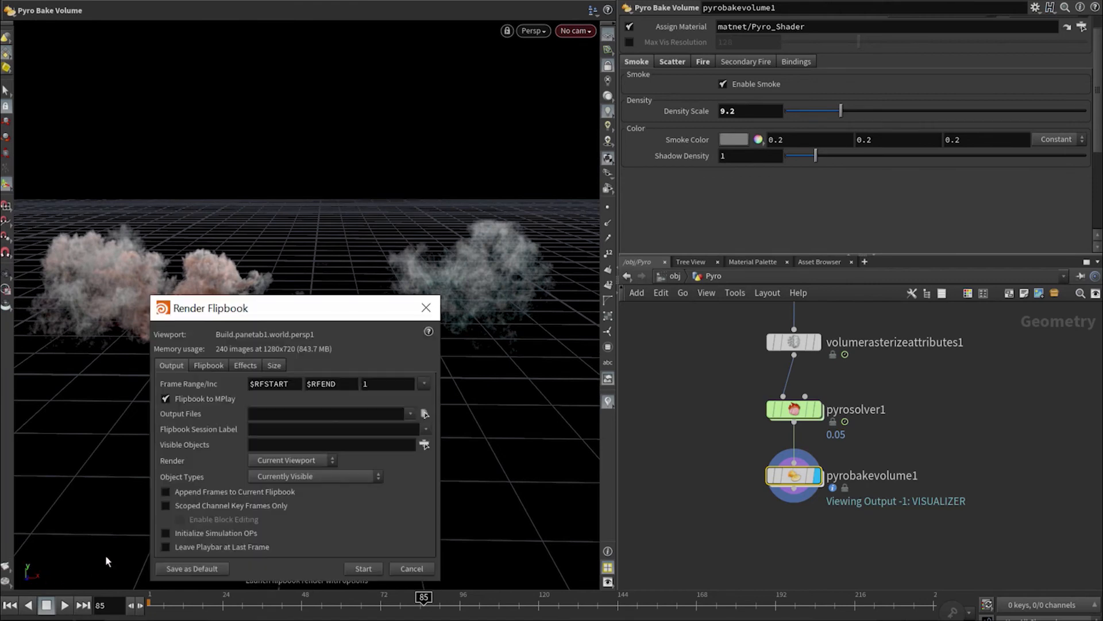
pyautogui.click(276, 366)
pyautogui.click(422, 398)
pyautogui.click(437, 428)
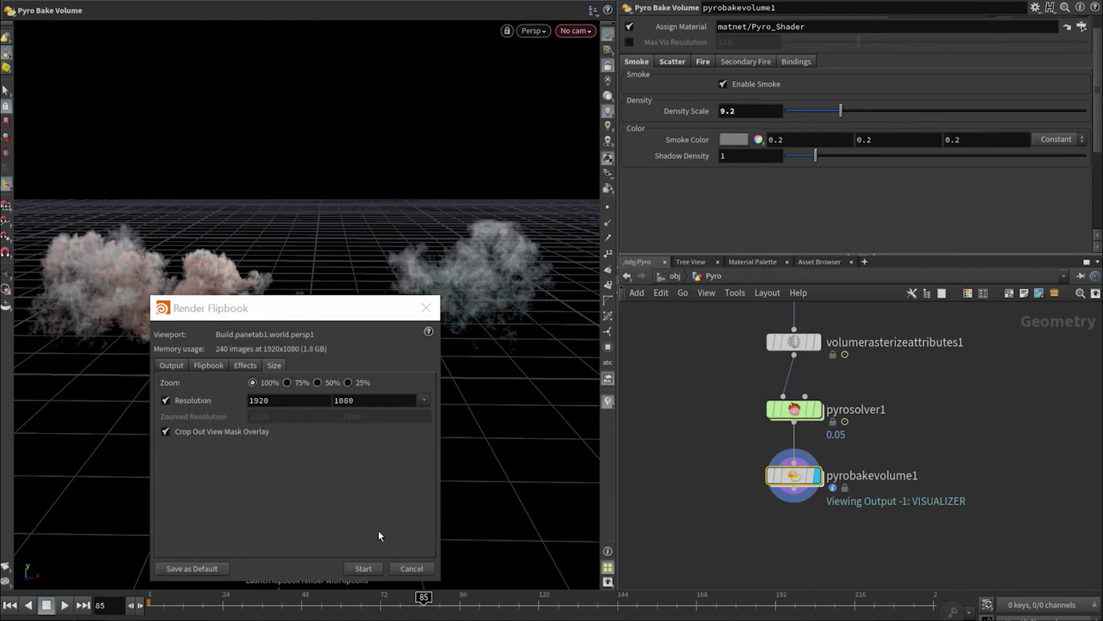
pyautogui.click(364, 568)
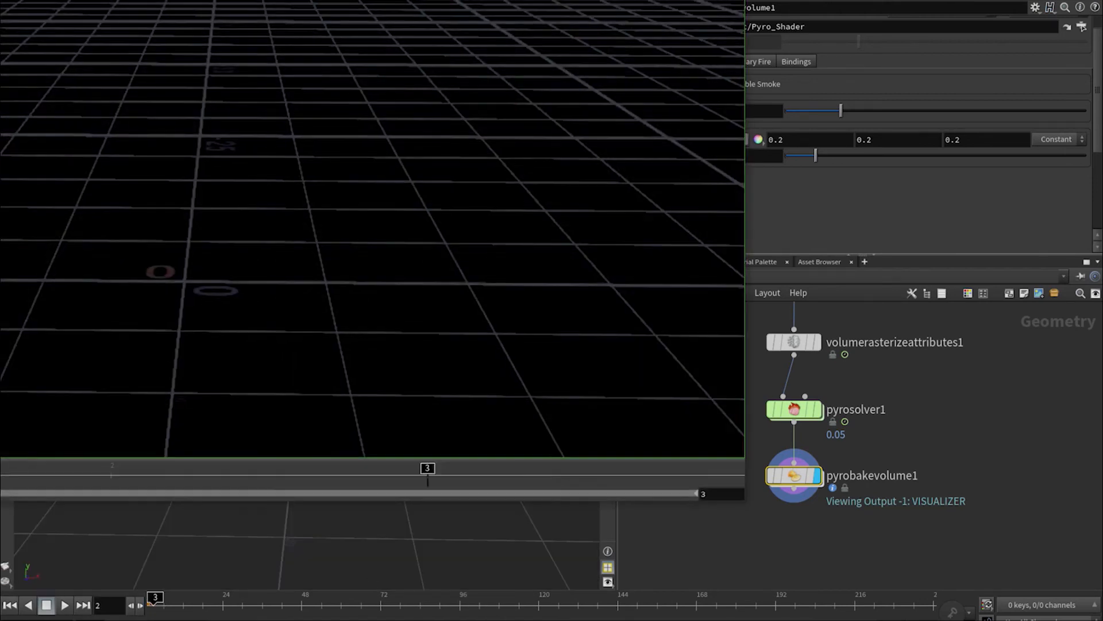
pyautogui.moveTo(196, 2); pyautogui.dragTo(552, 159)
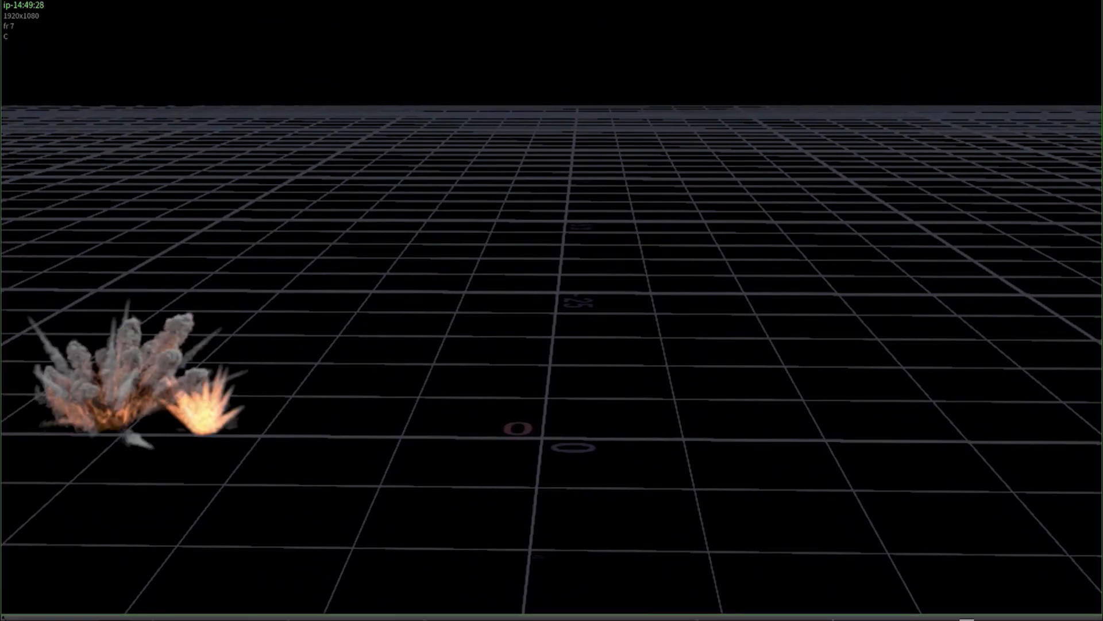